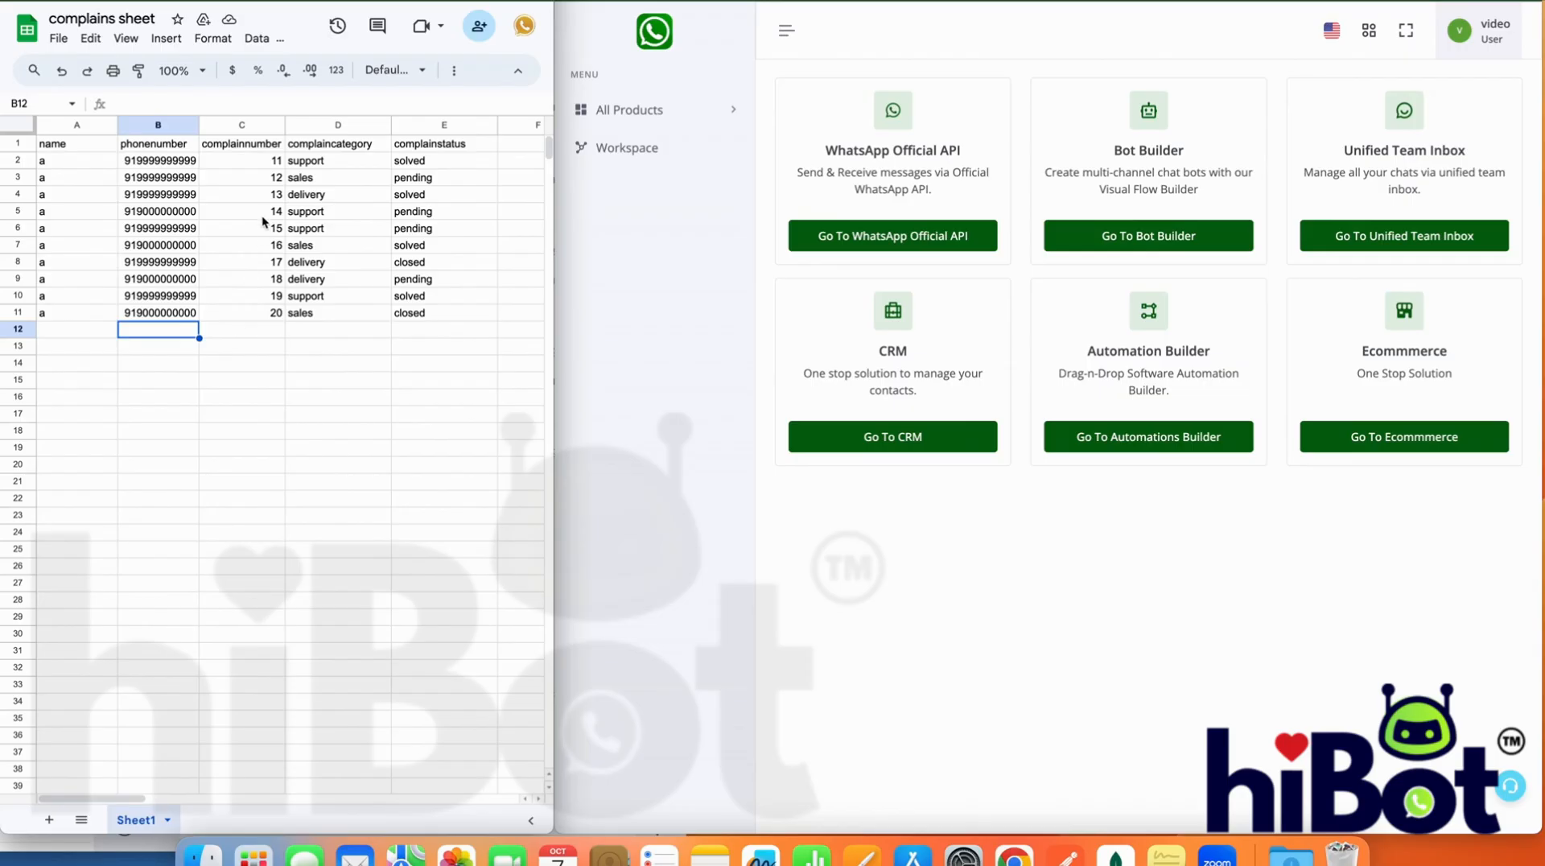
Examine the complaint numbers and complaint statuses listed in the complains sheet
{"action": "left_click_drag", "start_coordinate": [268, 161], "coordinate": [272, 311]}
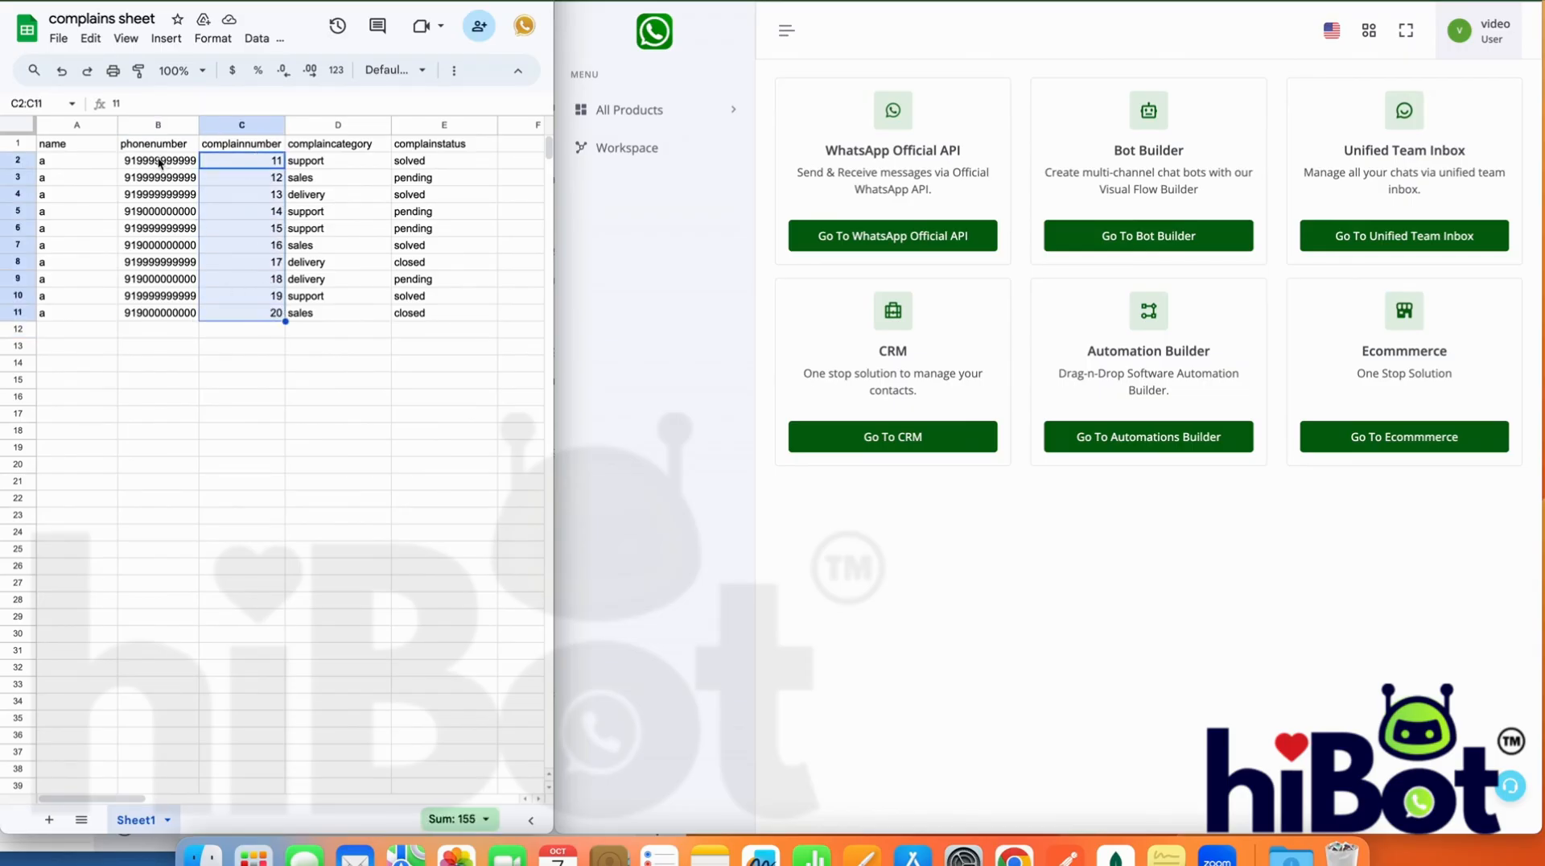
{"action": "left_click", "coordinate": [209, 413]}
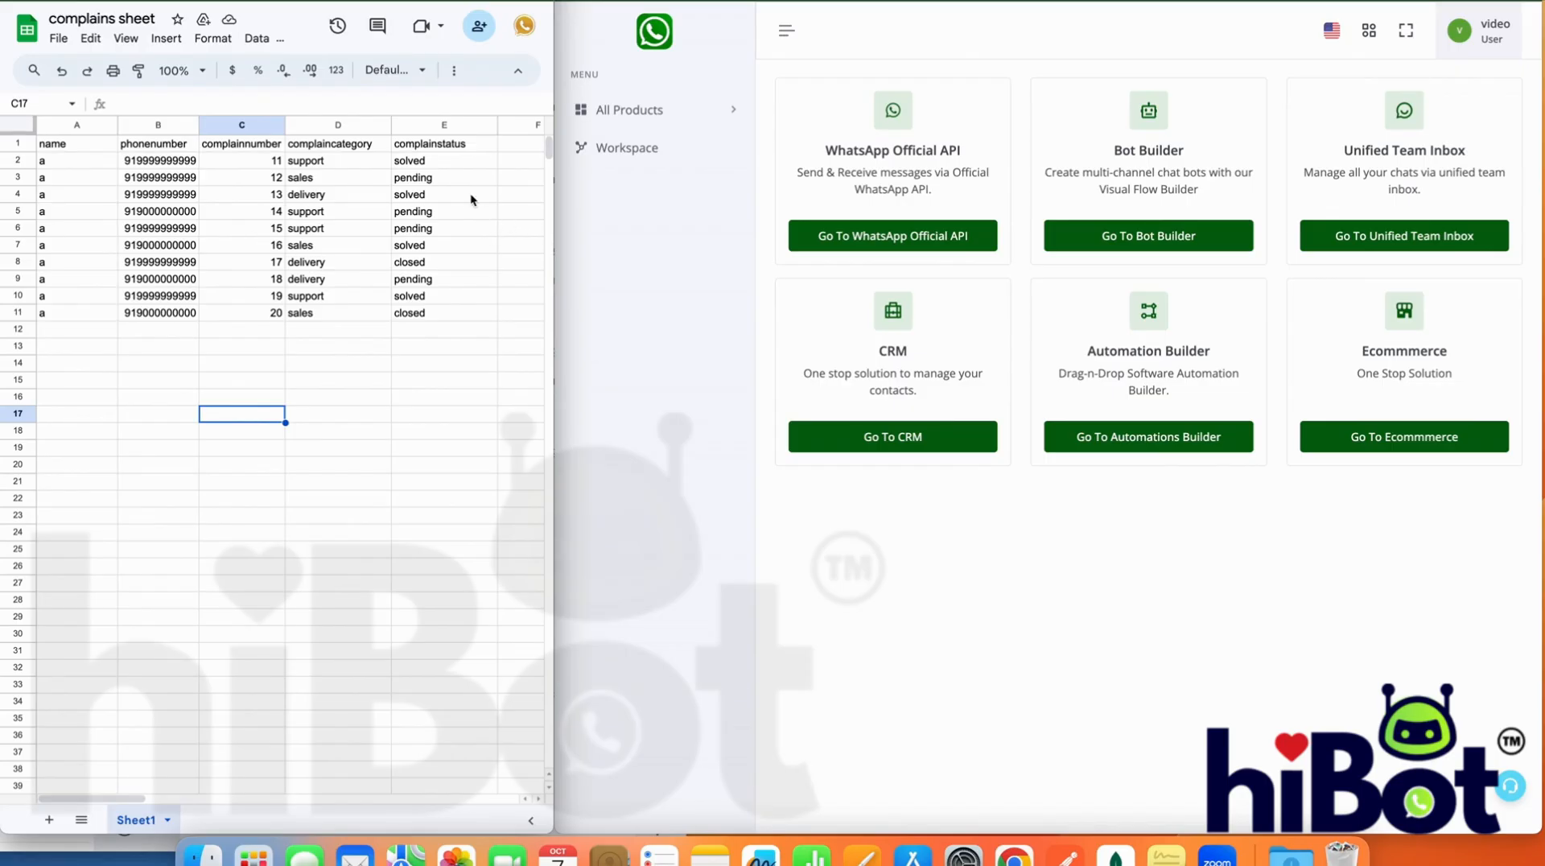
{"action": "left_click_drag", "start_coordinate": [446, 162], "coordinate": [442, 314]}
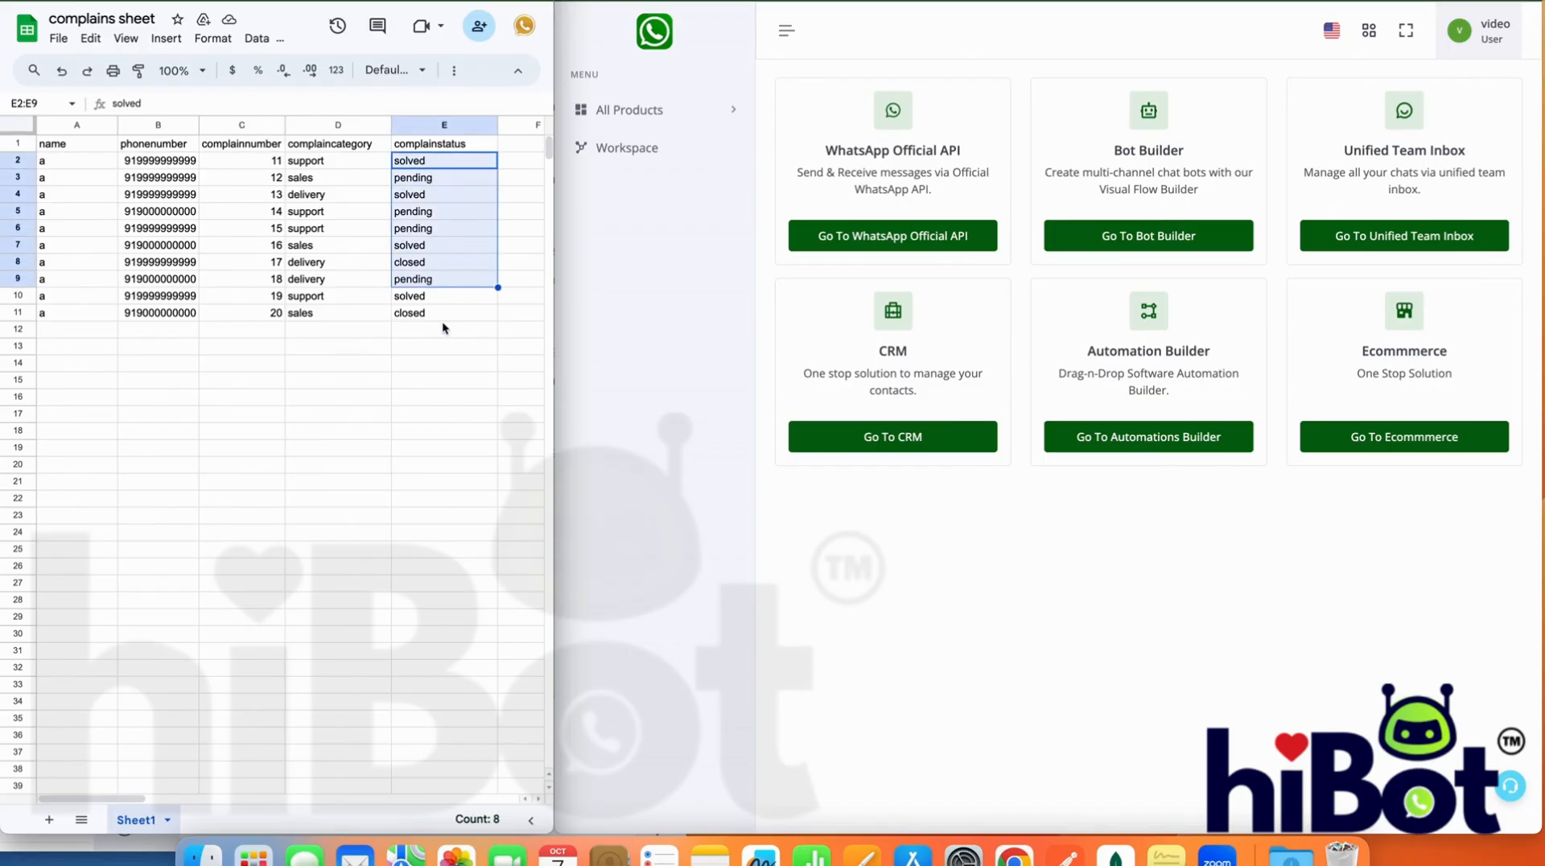
{"action": "left_click", "coordinate": [418, 432]}
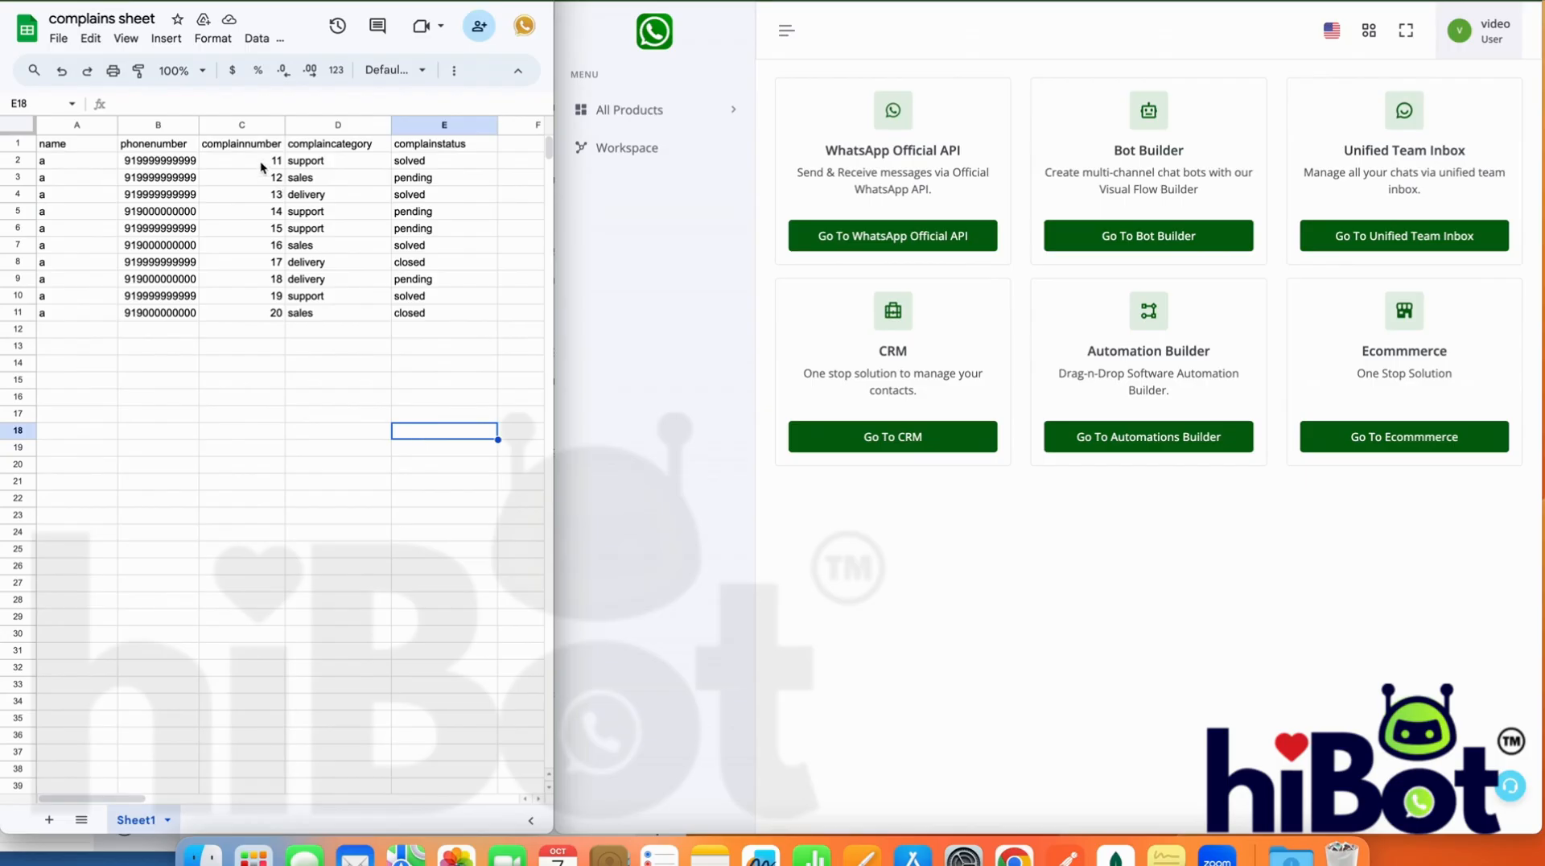
{"action": "left_click_drag", "start_coordinate": [265, 163], "coordinate": [272, 296]}
{"action": "left_click", "coordinate": [269, 365]}
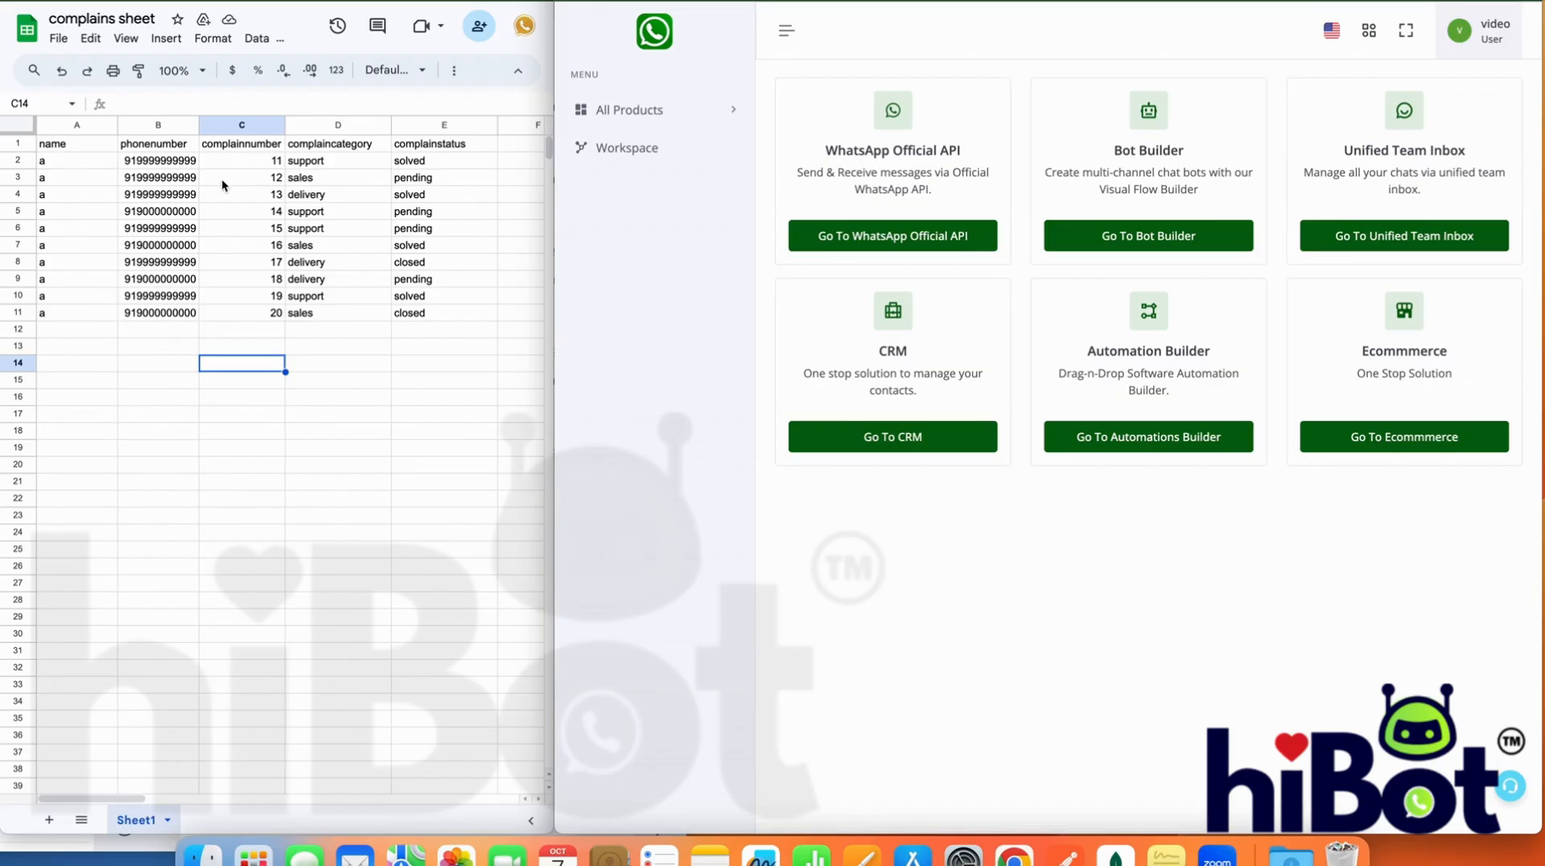
Enlarge the WhatsApp panel window over the sheet and create a new botflow in Bot Builder
{"action": "left_click_drag", "start_coordinate": [554, 399], "coordinate": [302, 391]}
{"action": "left_click", "coordinate": [925, 233]}
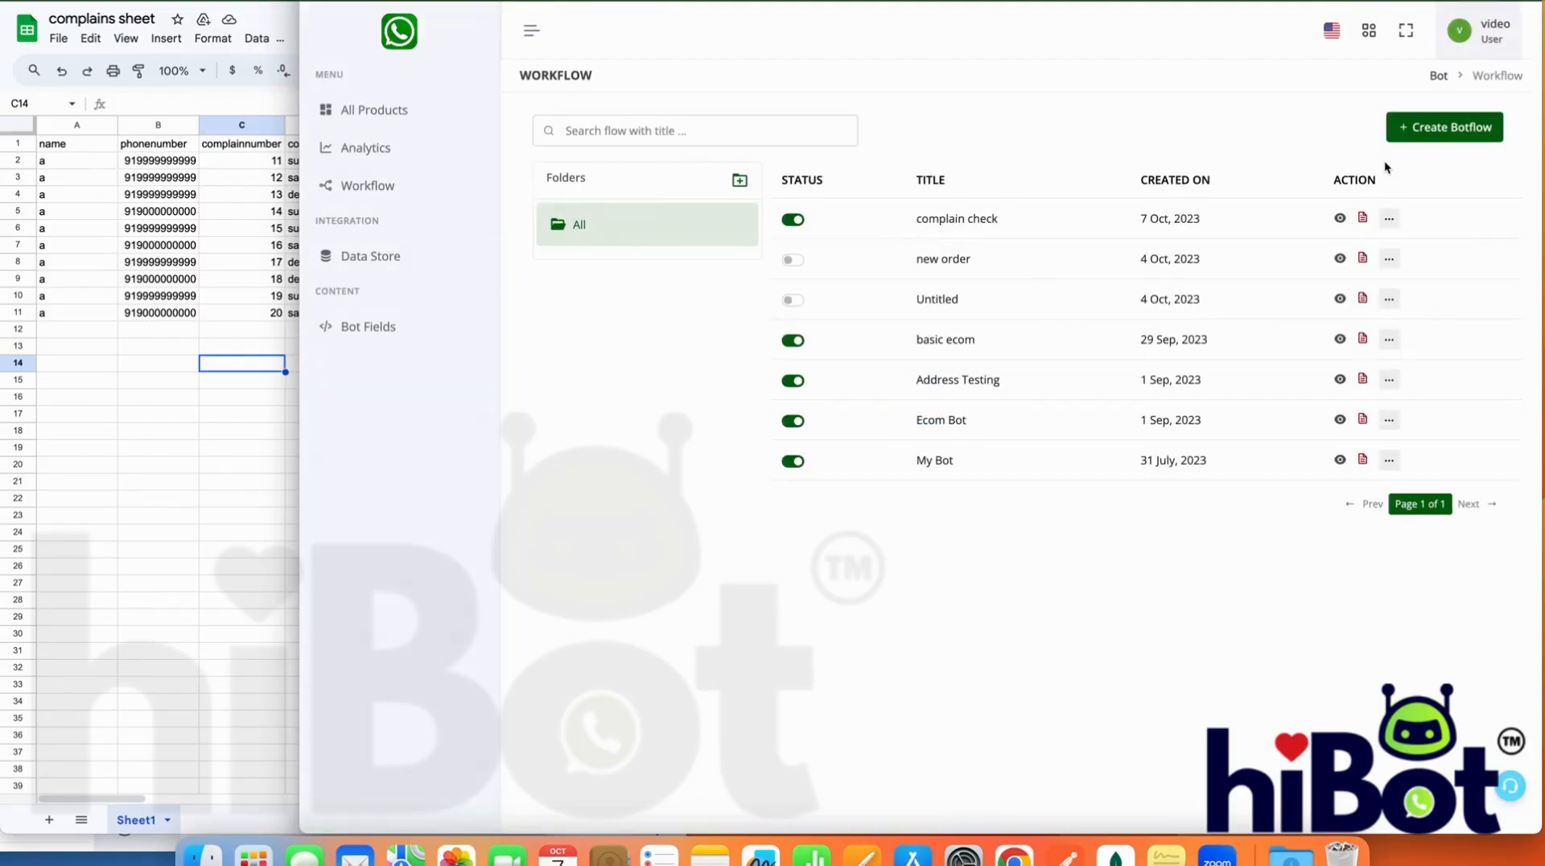
{"action": "left_click", "coordinate": [1403, 141]}
{"action": "left_click", "coordinate": [1411, 130]}
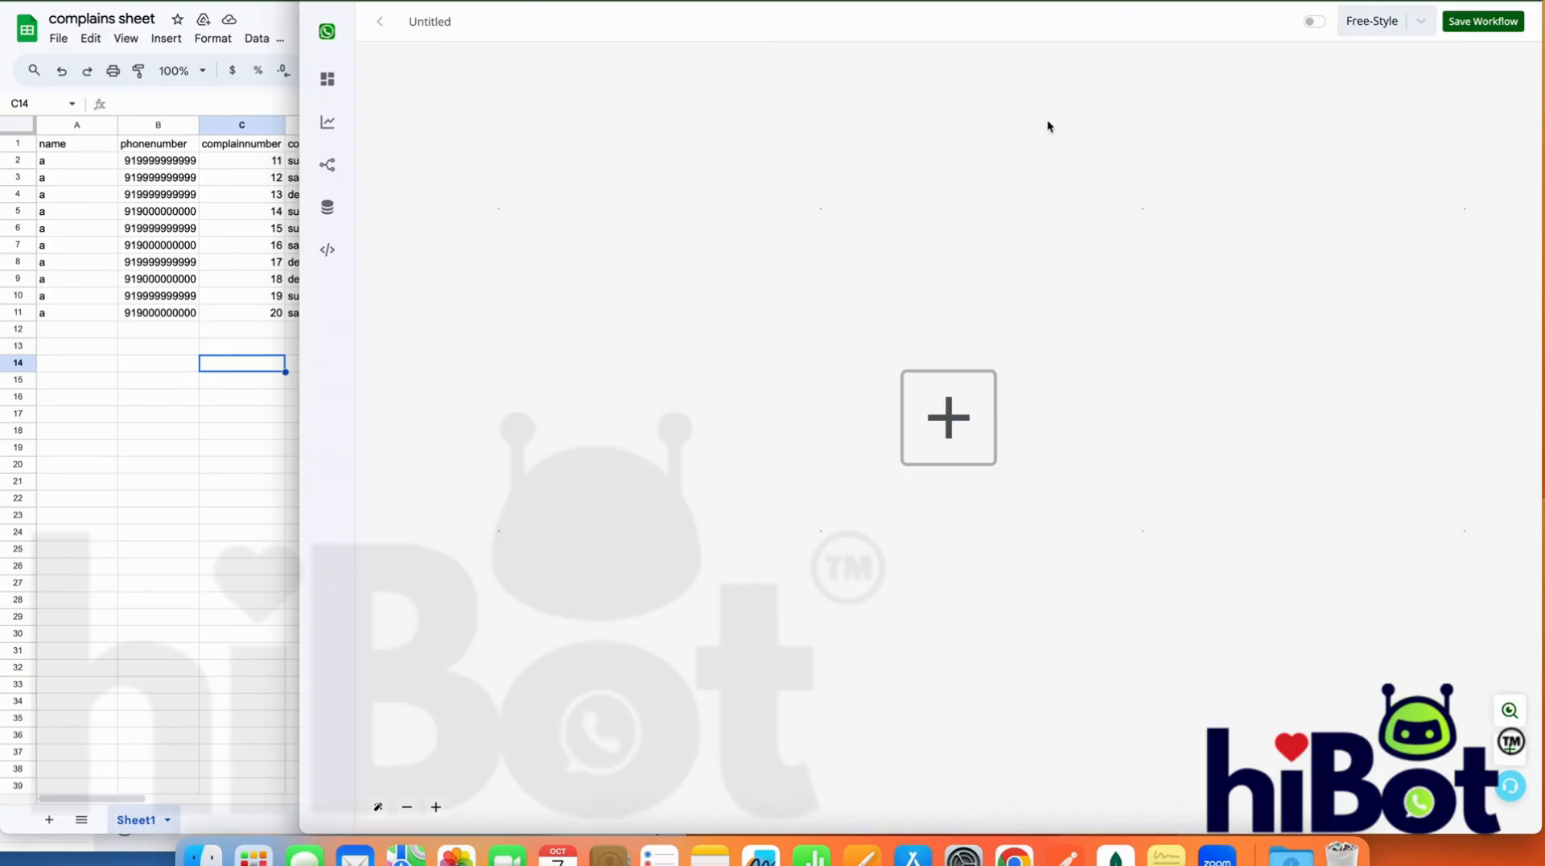
Rename the untitled workflow as "complain from sheet"
{"action": "double_click", "coordinate": [454, 20]}
{"action": "type", "text": "complain from sheet"}
Add a WhatsApp Chat Bot trigger of the Hot Keywords type and set its channel to Working Channel
{"action": "left_click", "coordinate": [962, 420]}
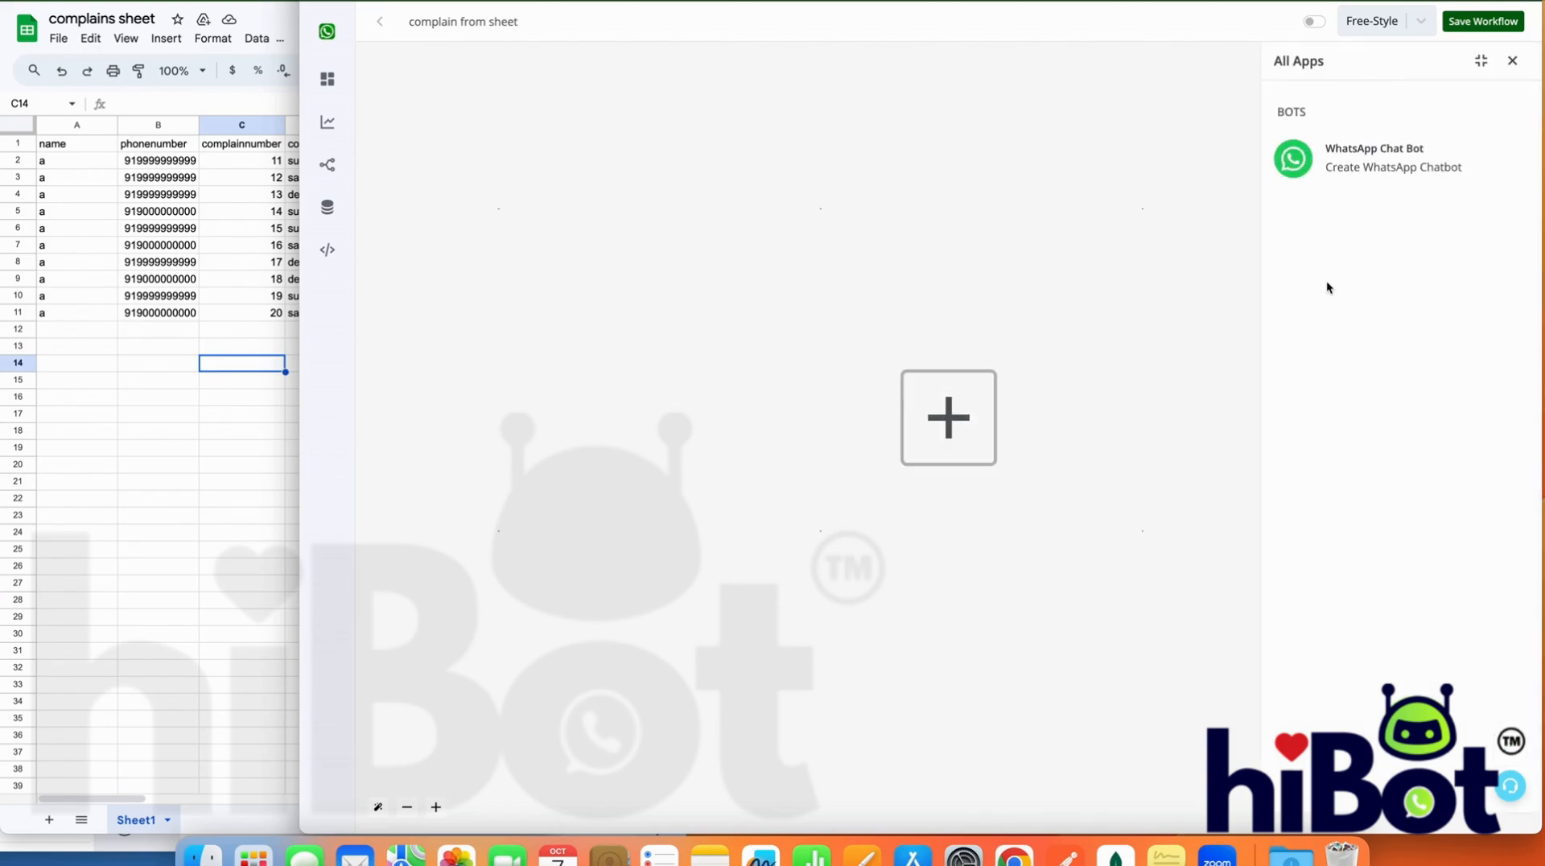
{"action": "left_click", "coordinate": [1373, 190]}
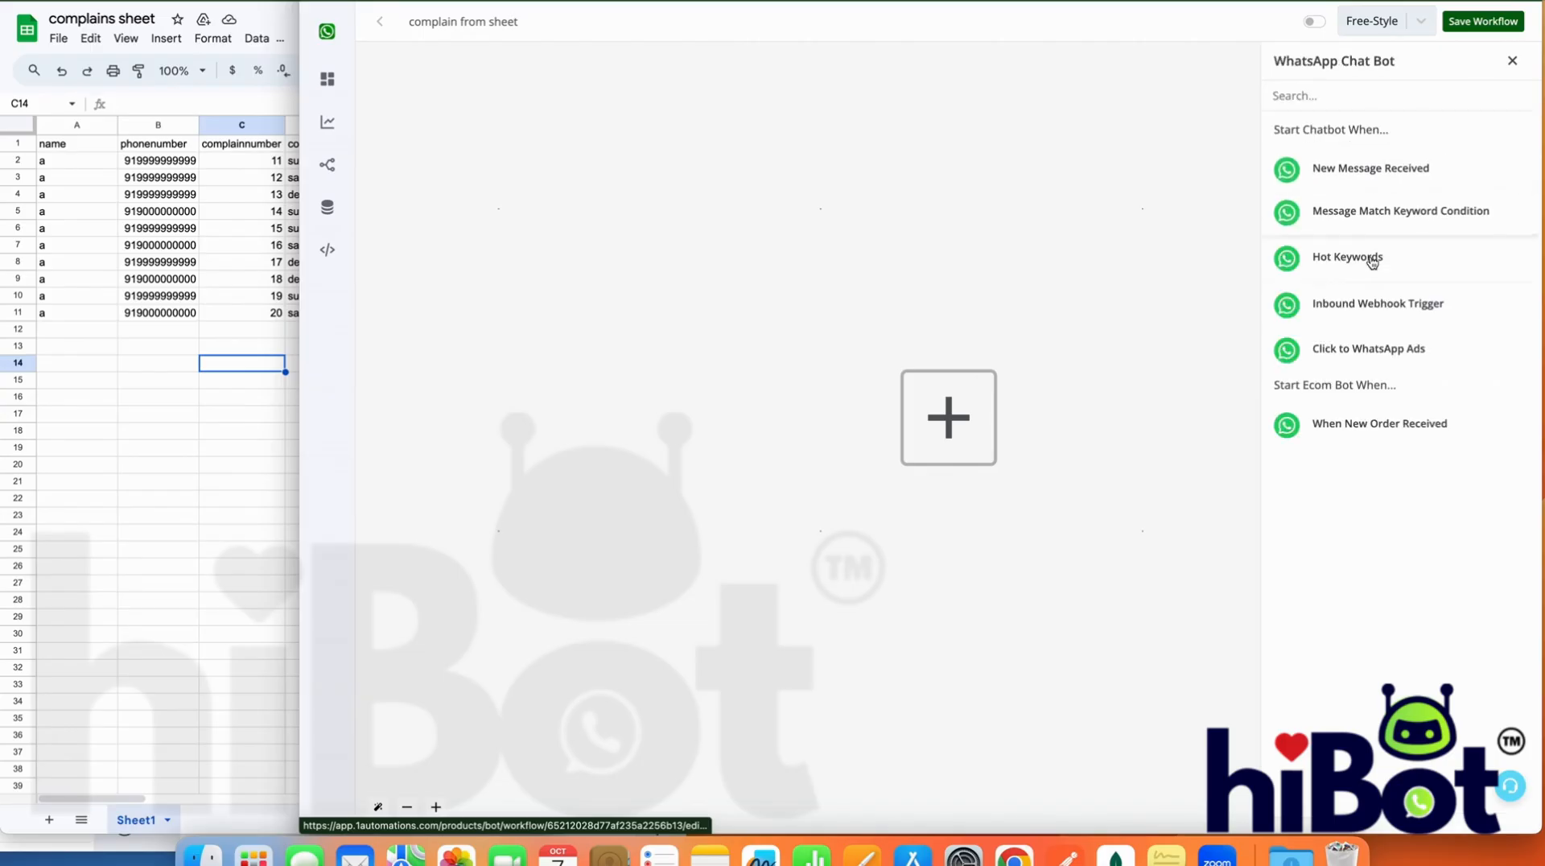
{"action": "left_click", "coordinate": [1372, 259]}
{"action": "left_click", "coordinate": [1405, 190]}
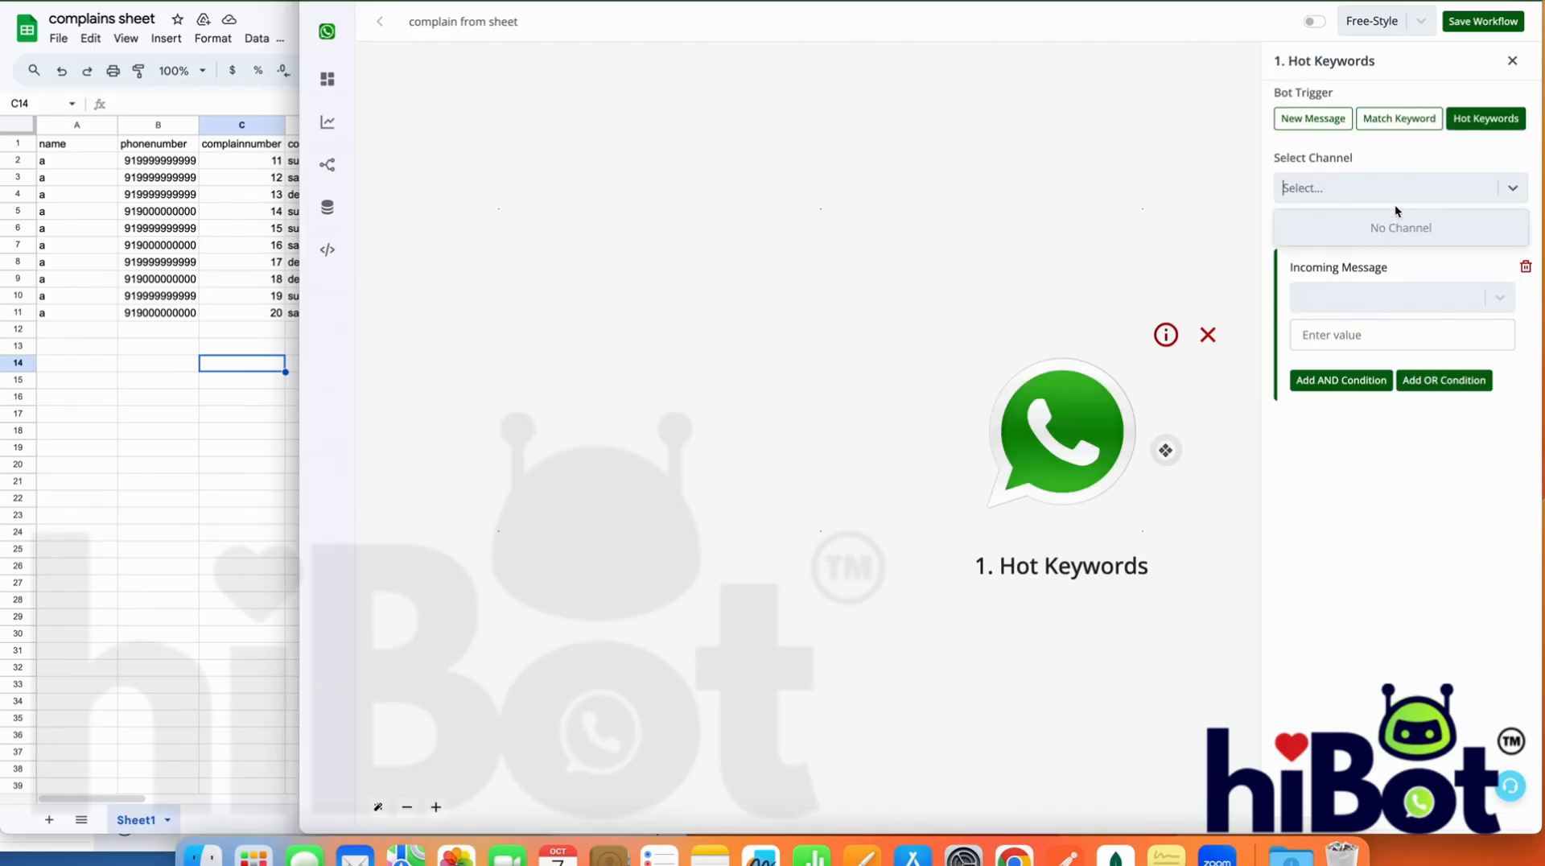
{"action": "left_click", "coordinate": [1372, 322]}
{"action": "left_click", "coordinate": [1367, 197]}
{"action": "left_click", "coordinate": [1368, 257]}
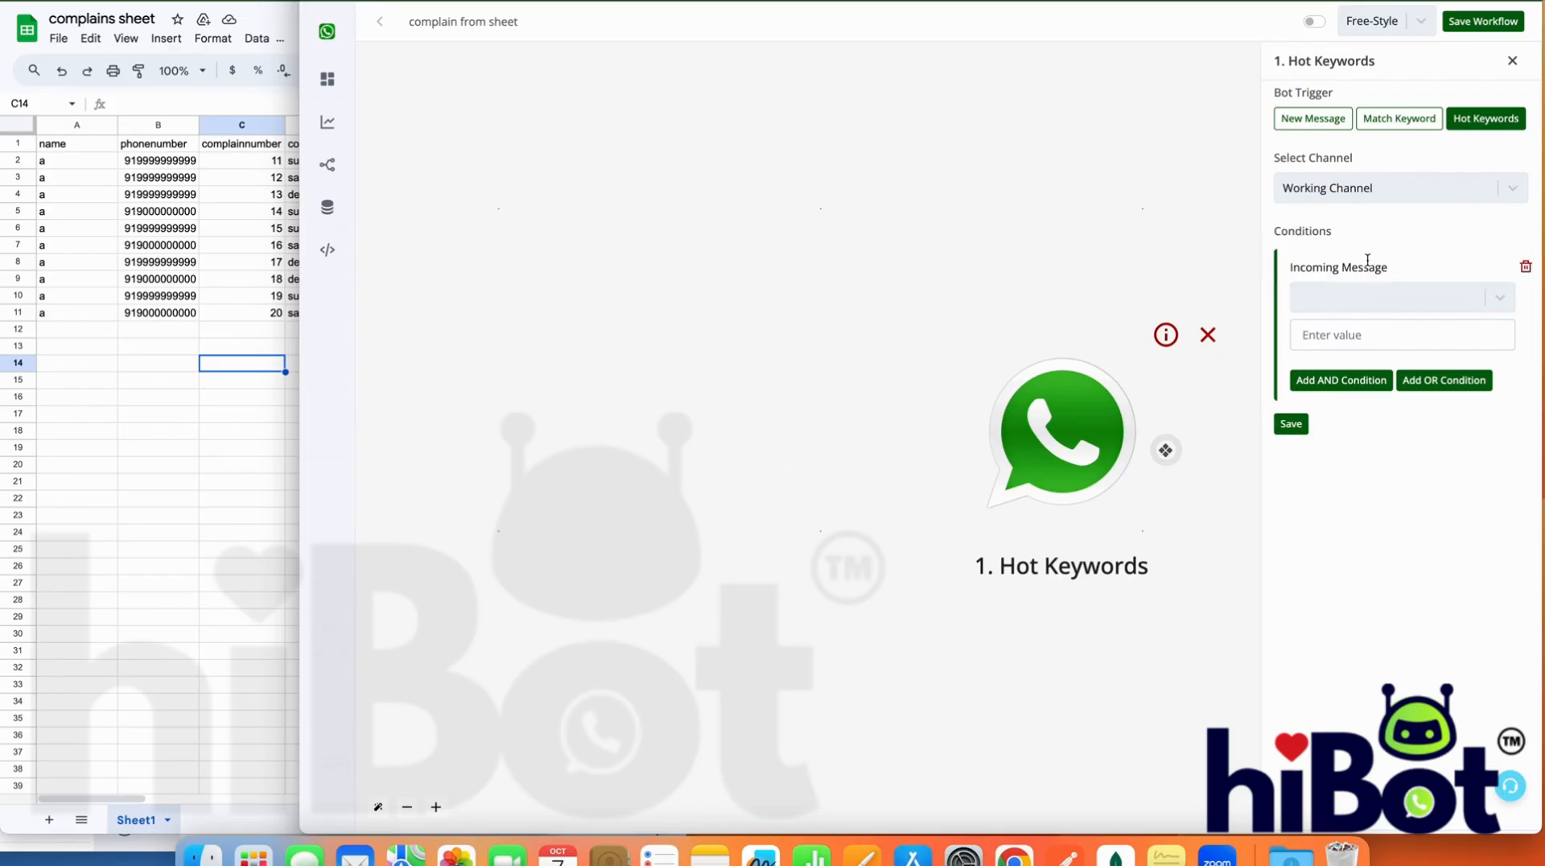
Set the trigger condition to Incoming Message is "complainsheet" and save the trigger
{"action": "left_click", "coordinate": [1368, 283]}
{"action": "left_click", "coordinate": [1363, 354]}
{"action": "left_click", "coordinate": [1363, 338]}
{"action": "type", "text": "compla"}
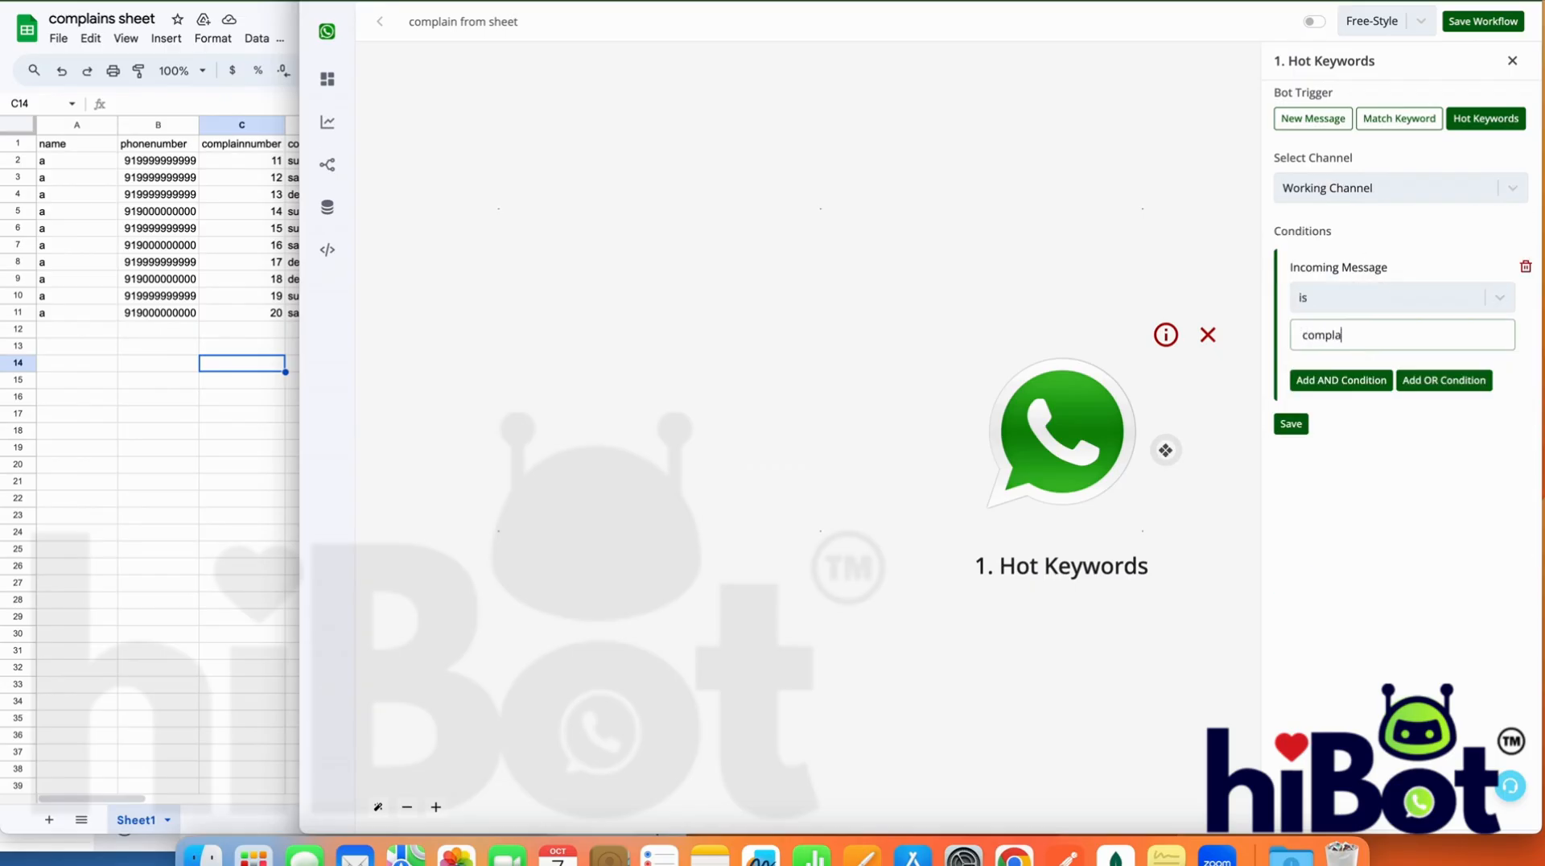
{"action": "type", "text": "insheet"}
{"action": "left_click", "coordinate": [1293, 422]}
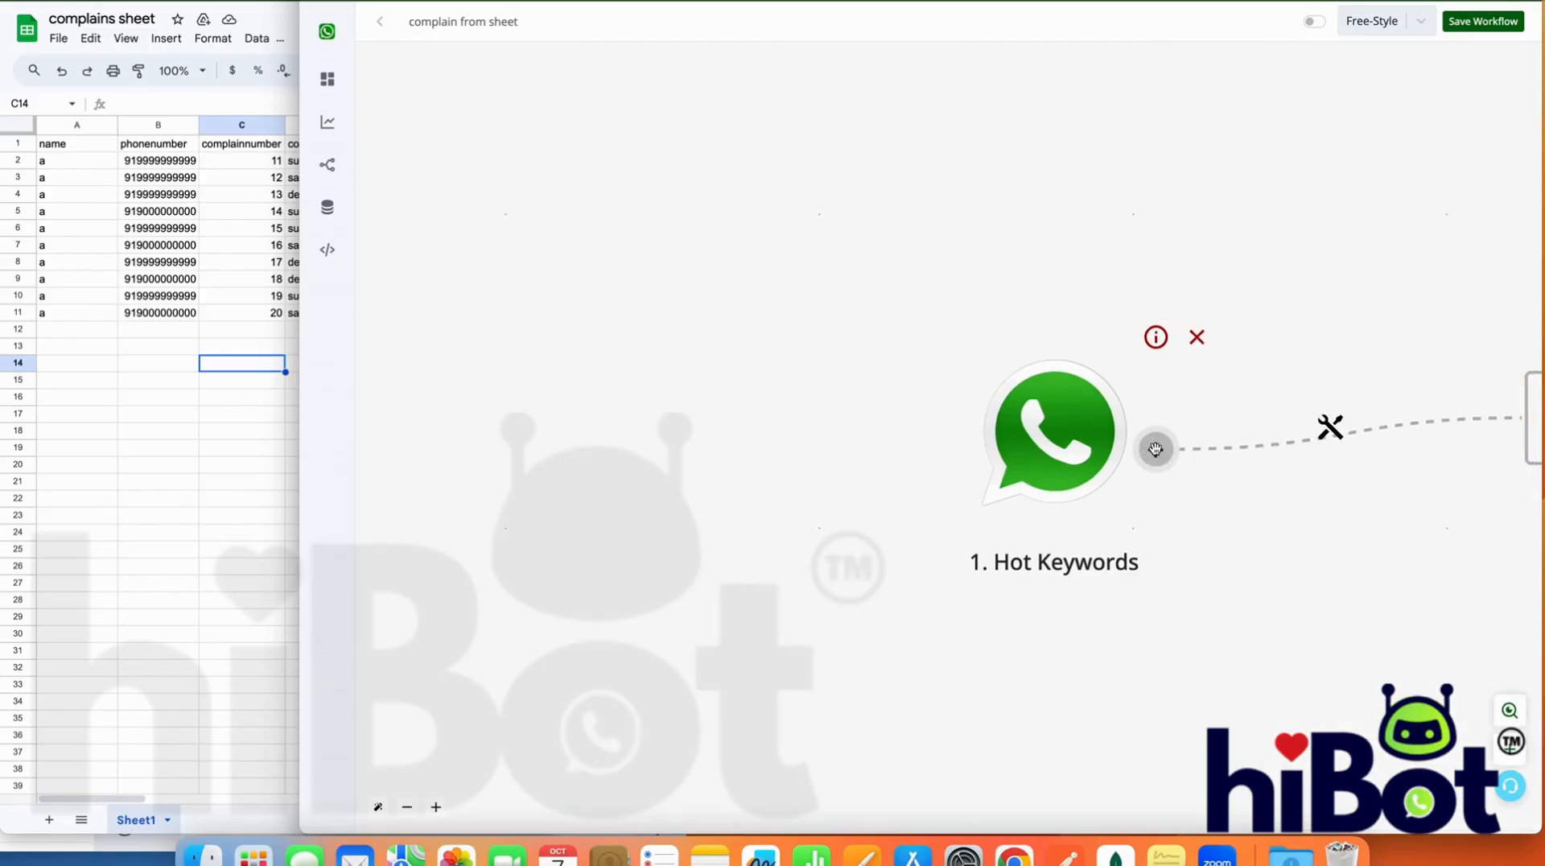
Add an Ask Question action after the Hot Keywords trigger, using the Interactive Message type
{"action": "left_click", "coordinate": [909, 425]}
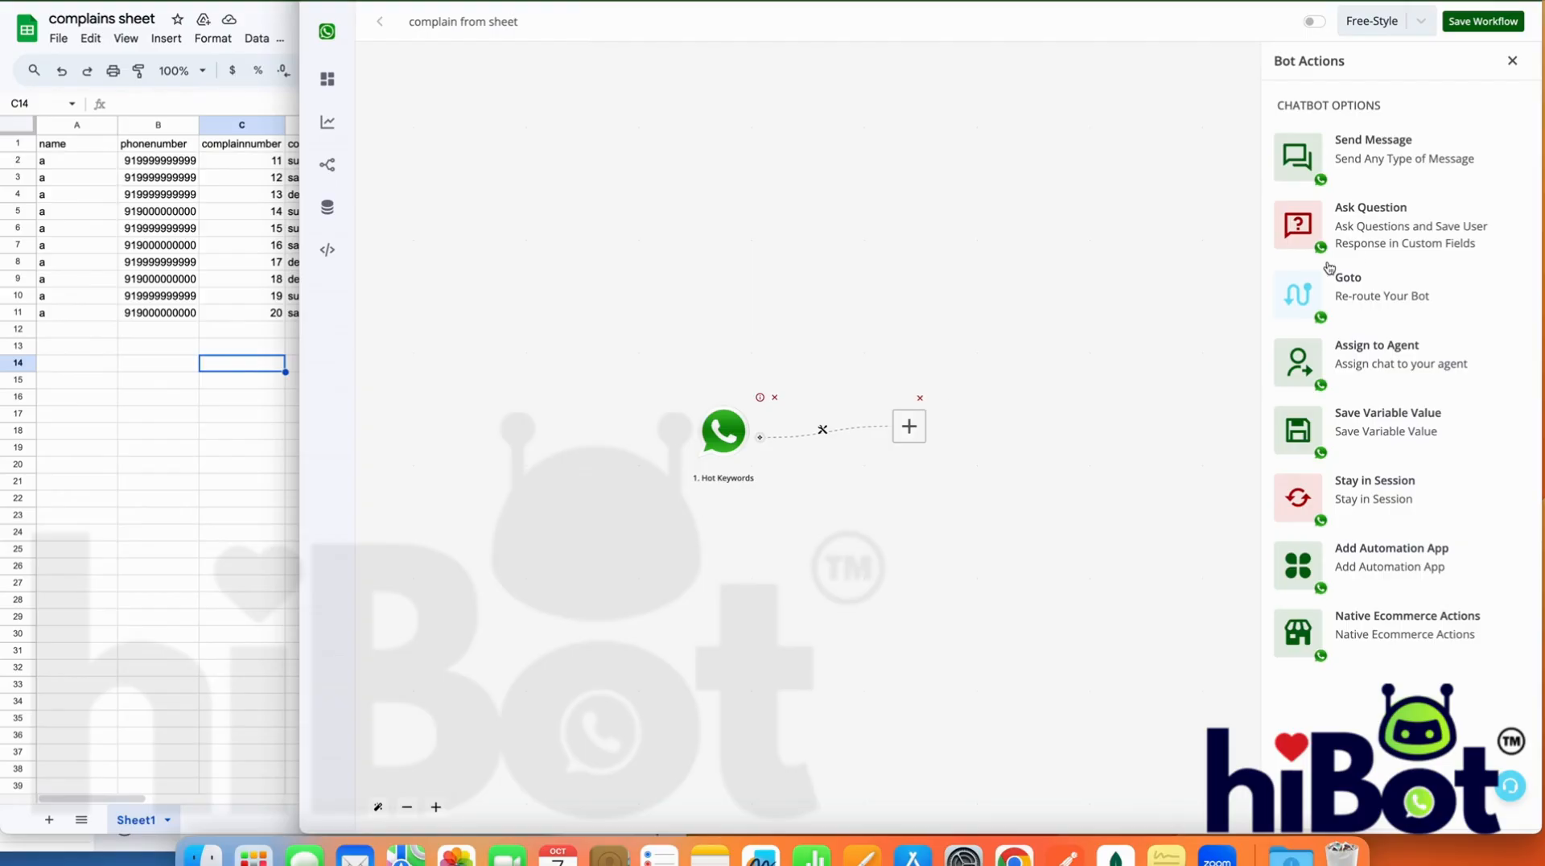
{"action": "left_click", "coordinate": [1365, 238]}
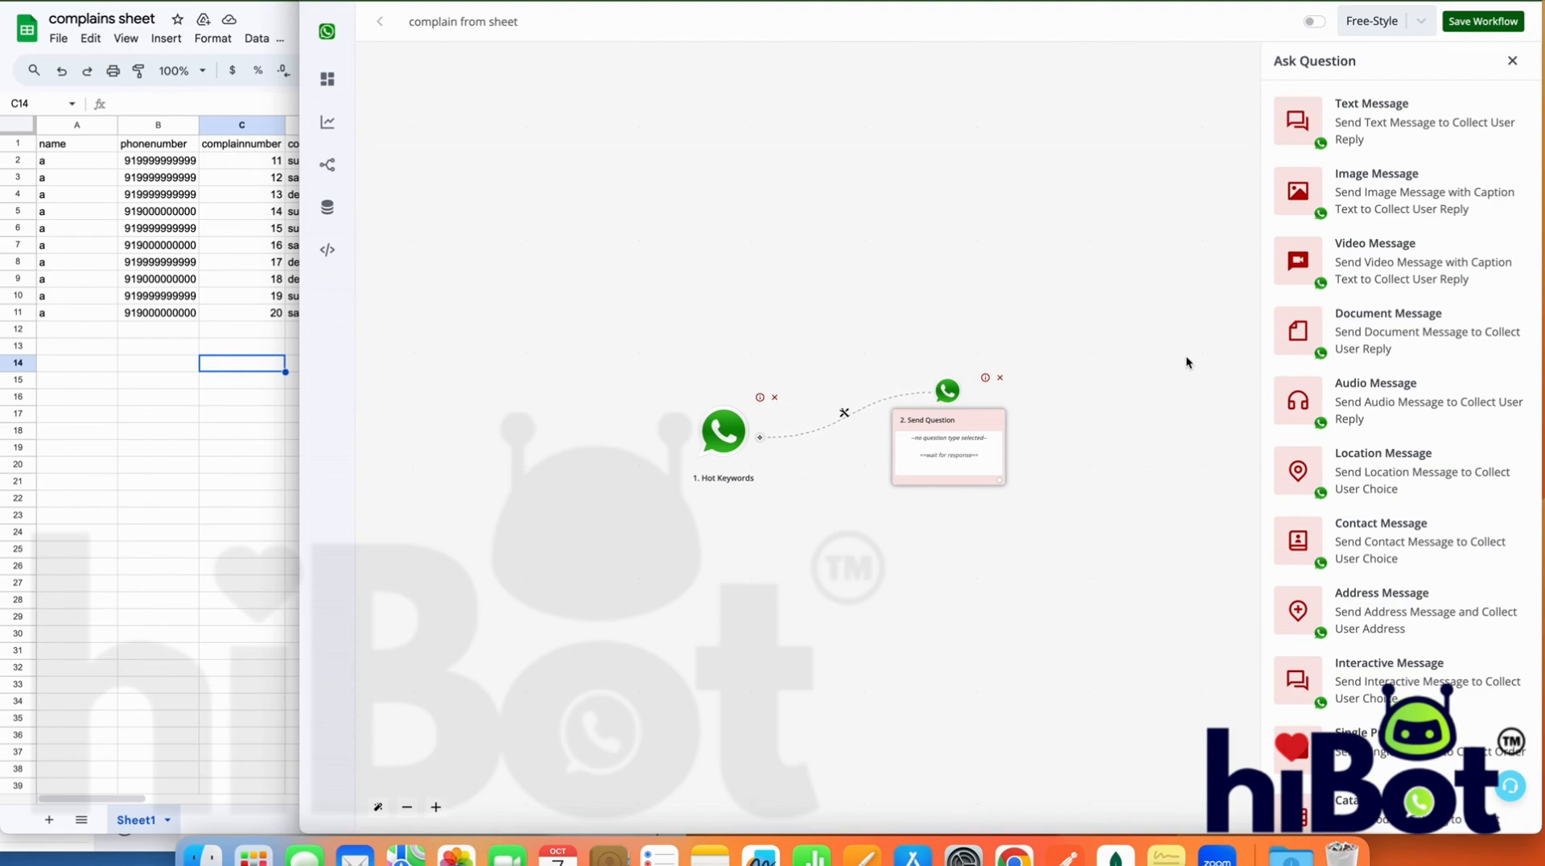
{"action": "scroll", "coordinate": [1418, 585], "scroll_direction": "down", "scroll_amount": 2}
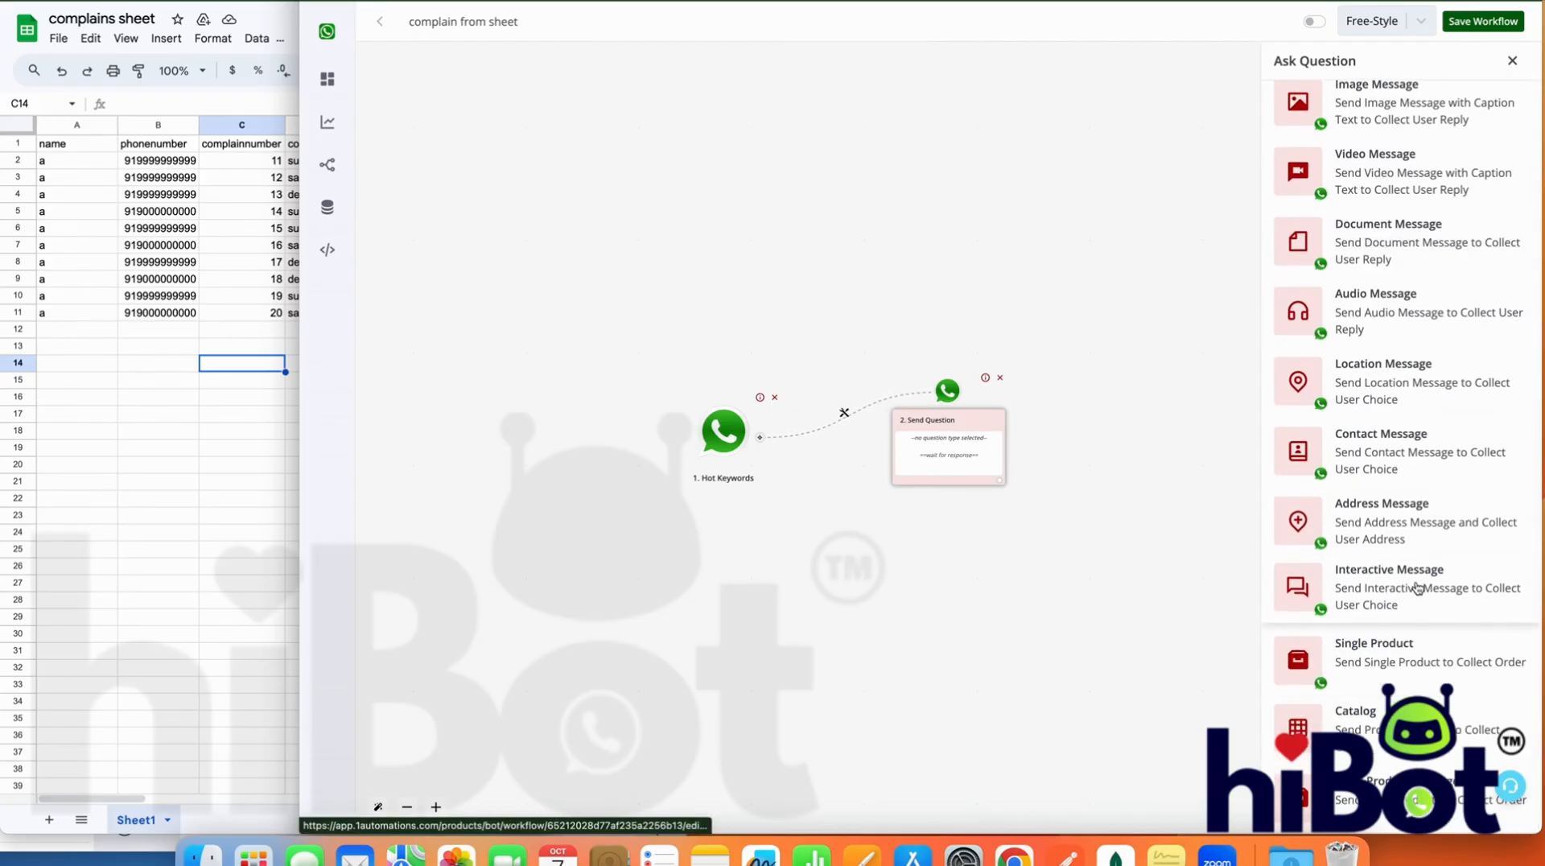
{"action": "left_click", "coordinate": [1398, 590]}
Write the question body "Hi {{name}}, is +{{waba}} is your billing number ?" with the name and waba fields mapped on two lines
{"action": "left_click", "coordinate": [1349, 280]}
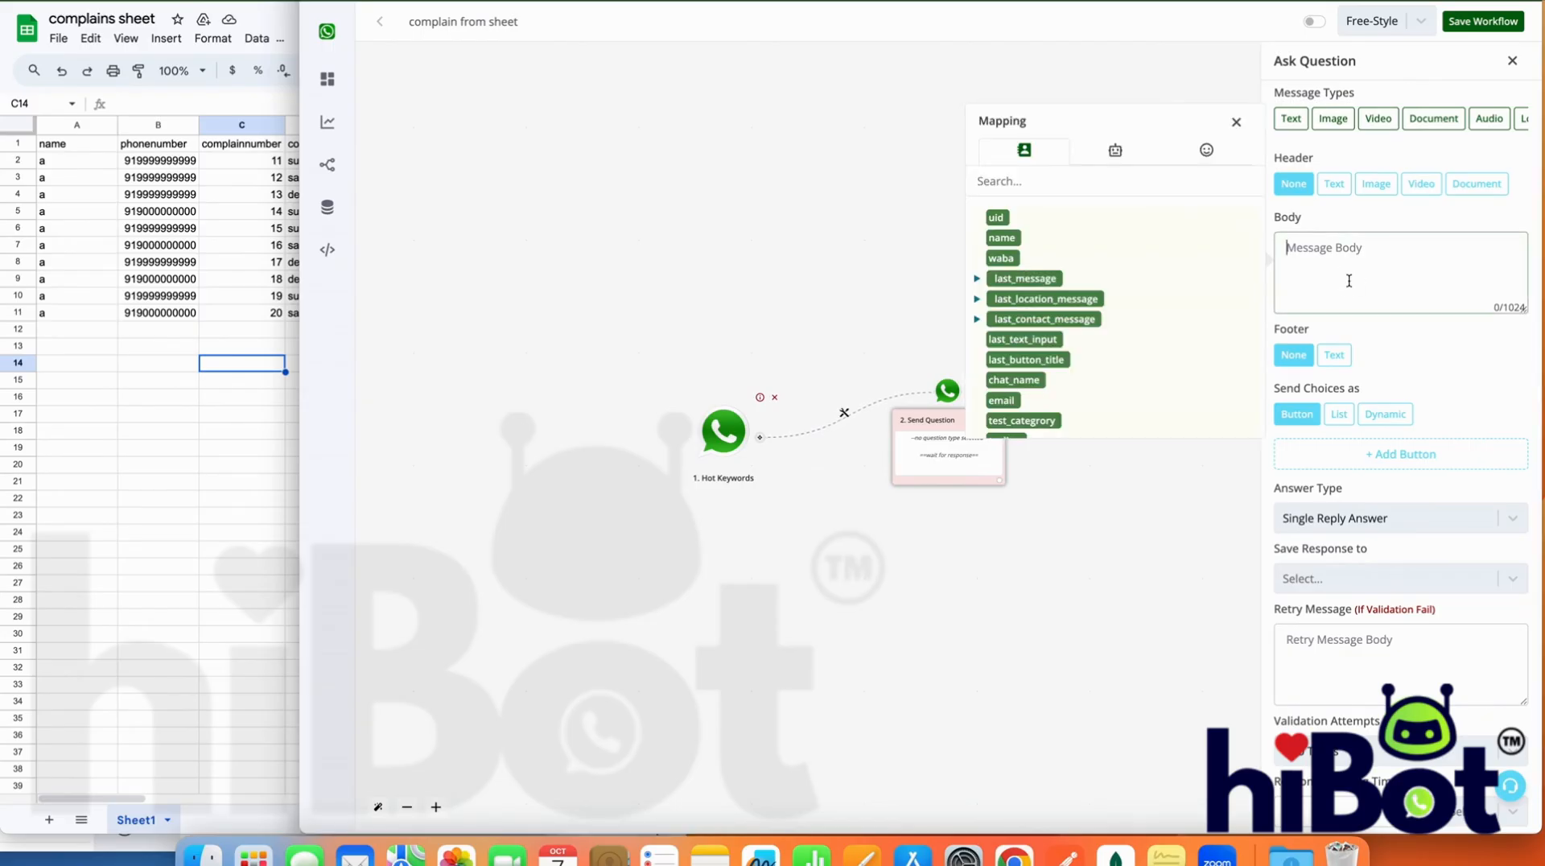
{"action": "type", "text": "Hi"}
{"action": "left_click", "coordinate": [1002, 238]}
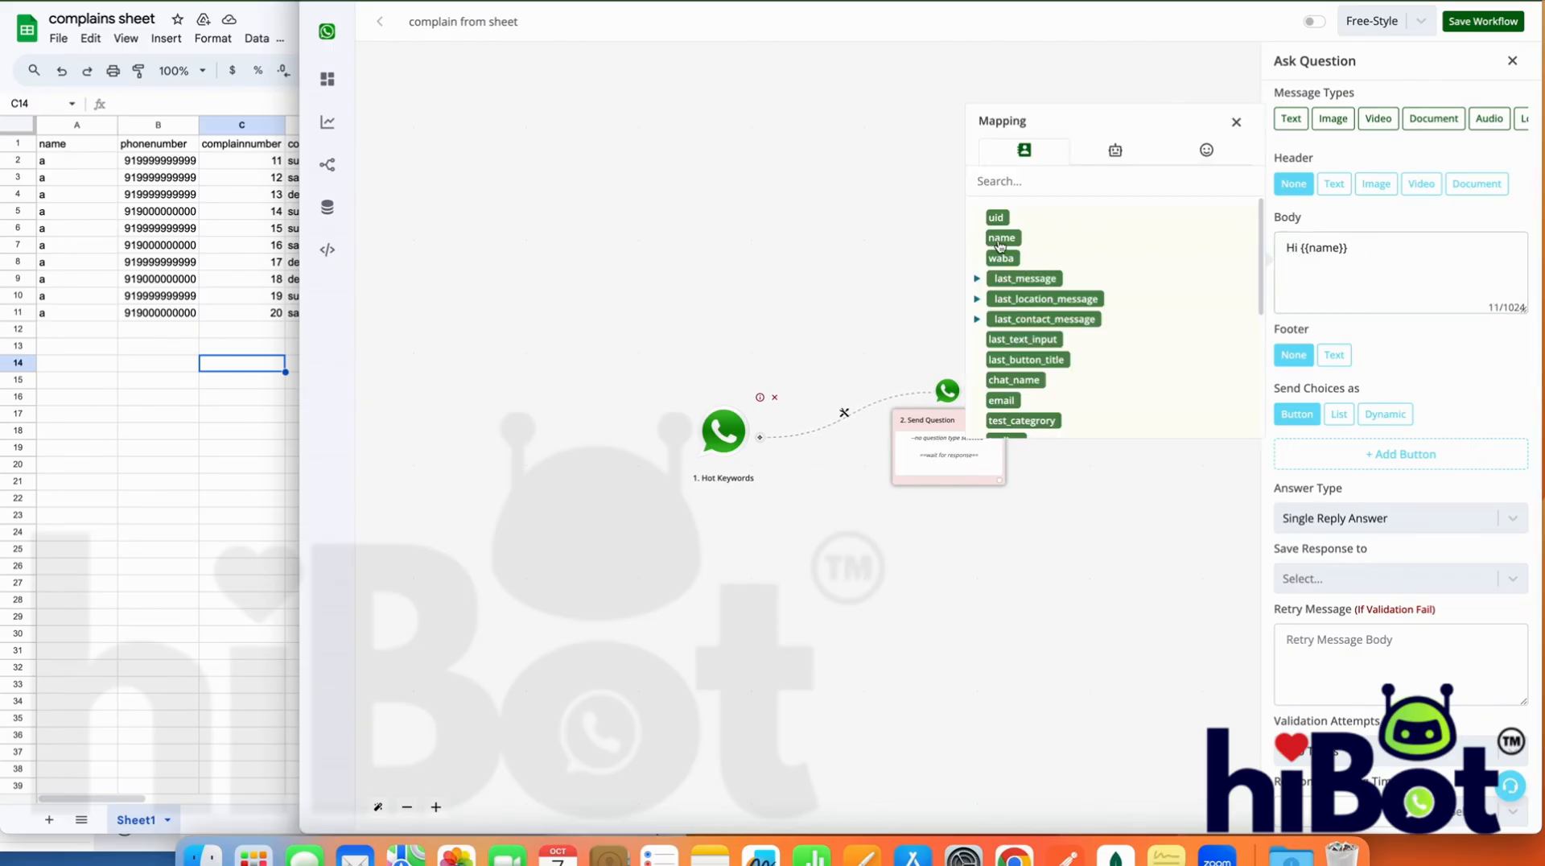
{"action": "left_click_drag", "start_coordinate": [1360, 258], "coordinate": [1301, 248]}
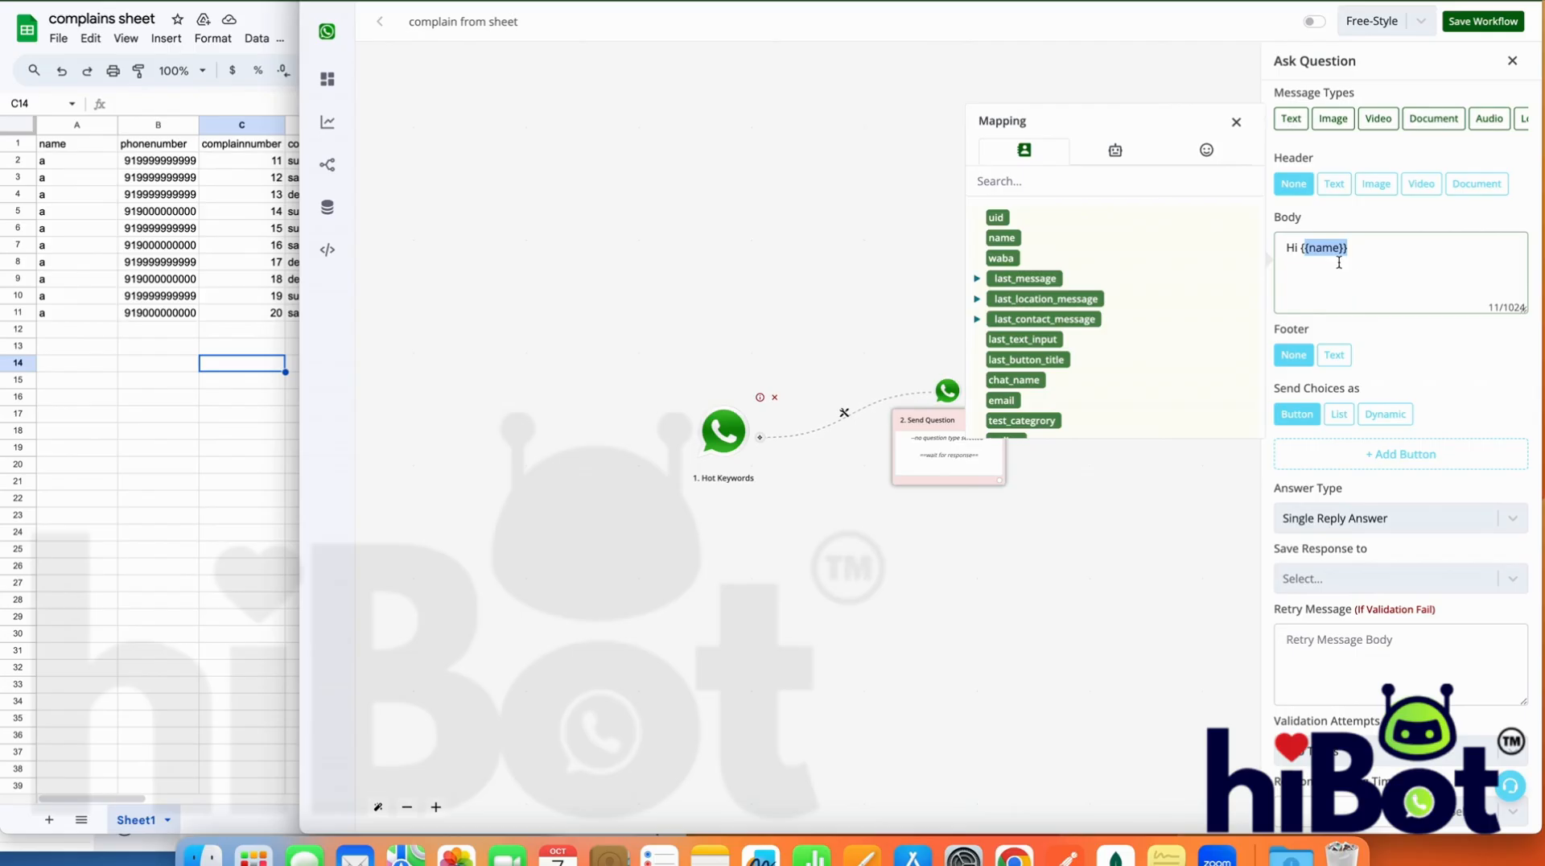
{"action": "left_click", "coordinate": [1376, 260]}
{"action": "left_click", "coordinate": [1001, 258]}
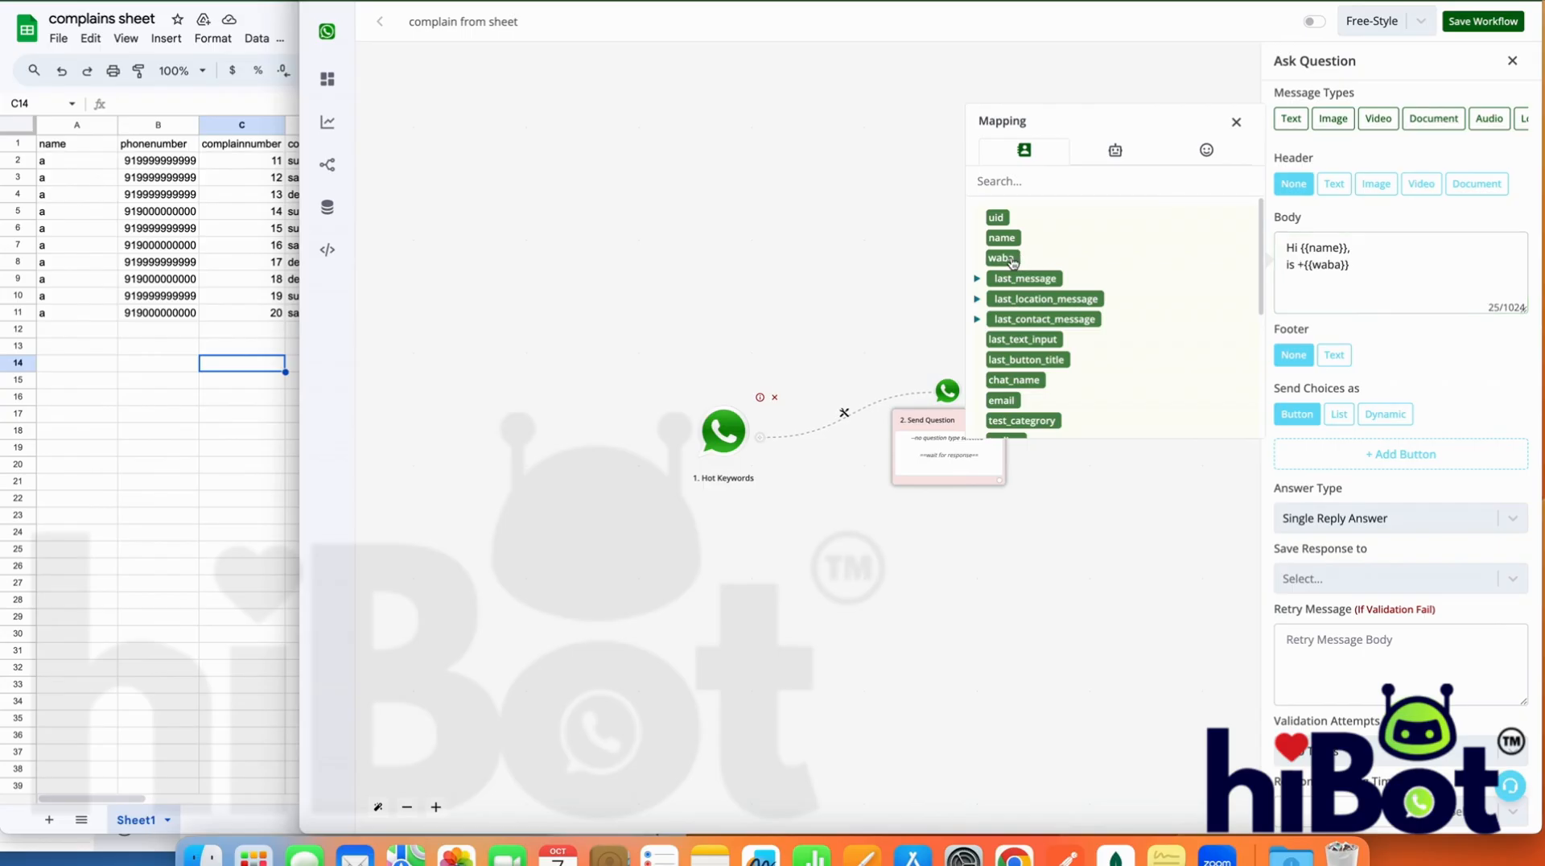
{"action": "left_click", "coordinate": [1386, 273]}
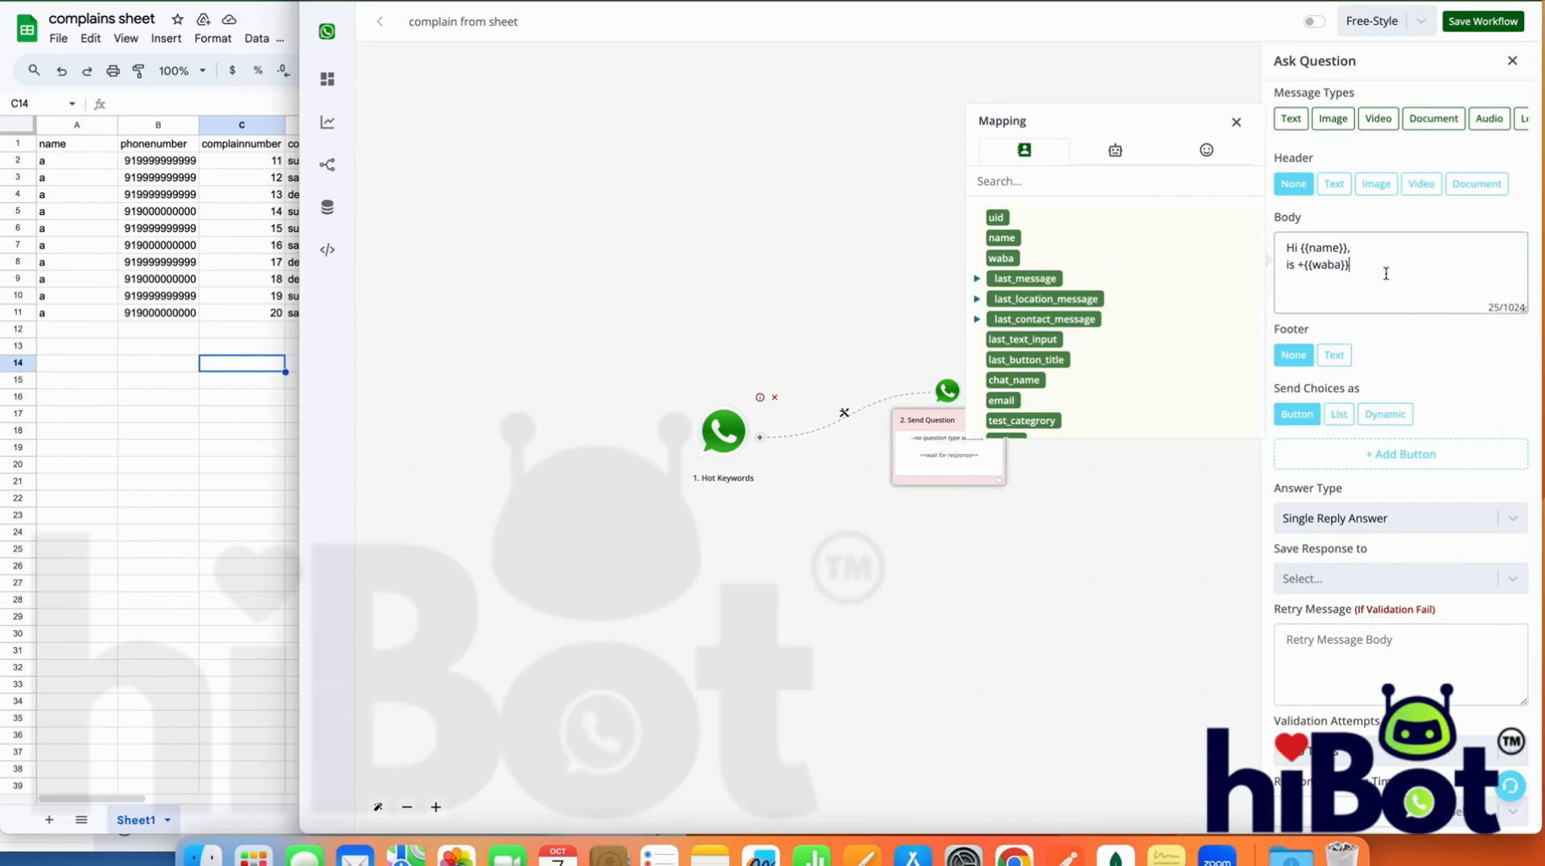
{"action": "type", "text": "is your billing number "}
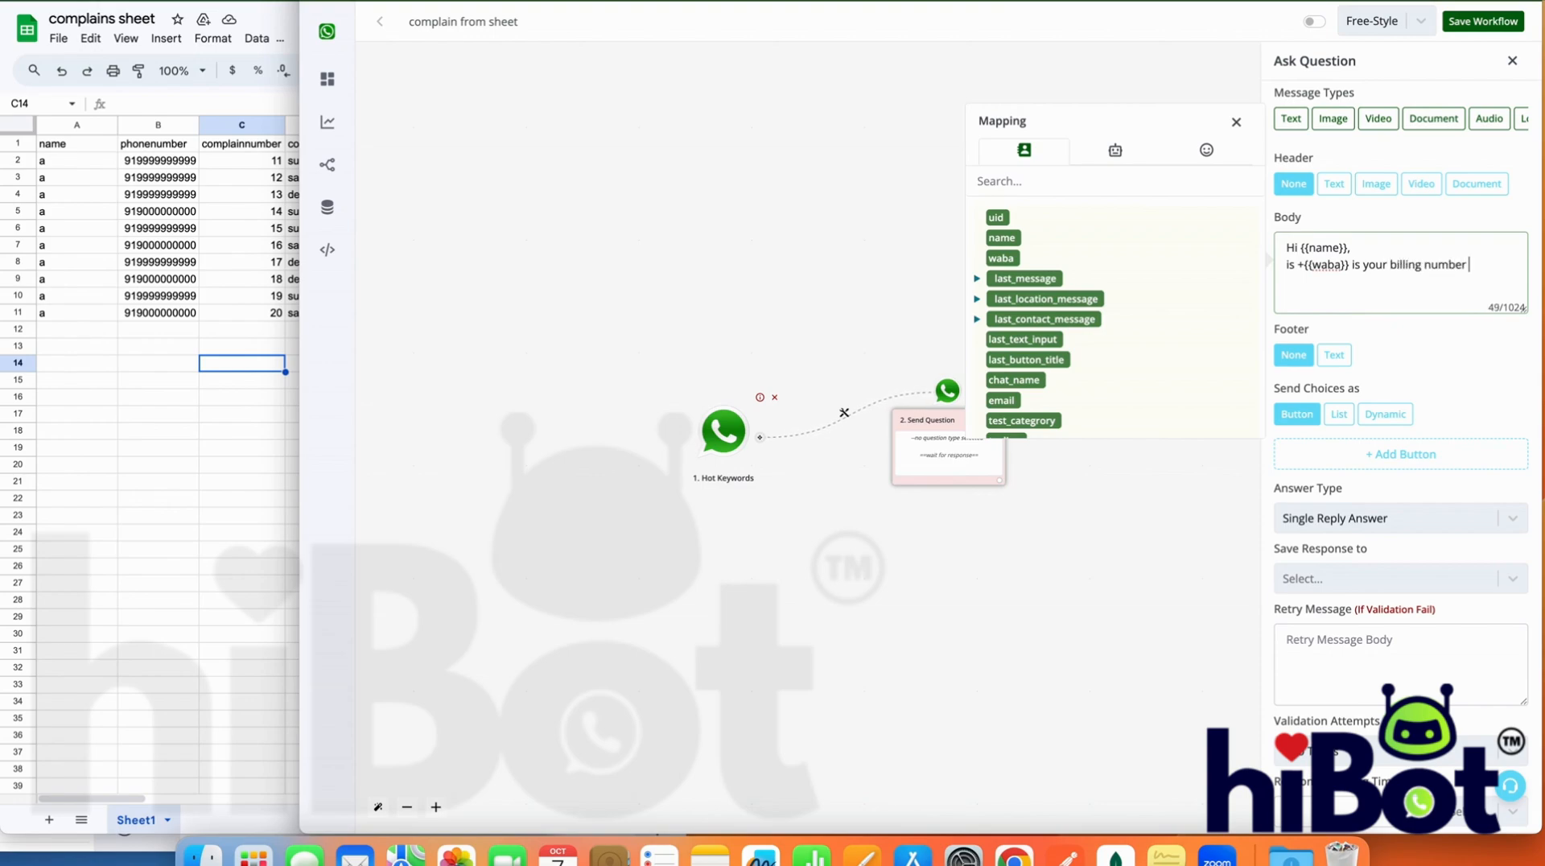
{"action": "type", "text": "?"}
Add two choice buttons to the question and label the first one "Yes"
{"action": "left_click", "coordinate": [1400, 454]}
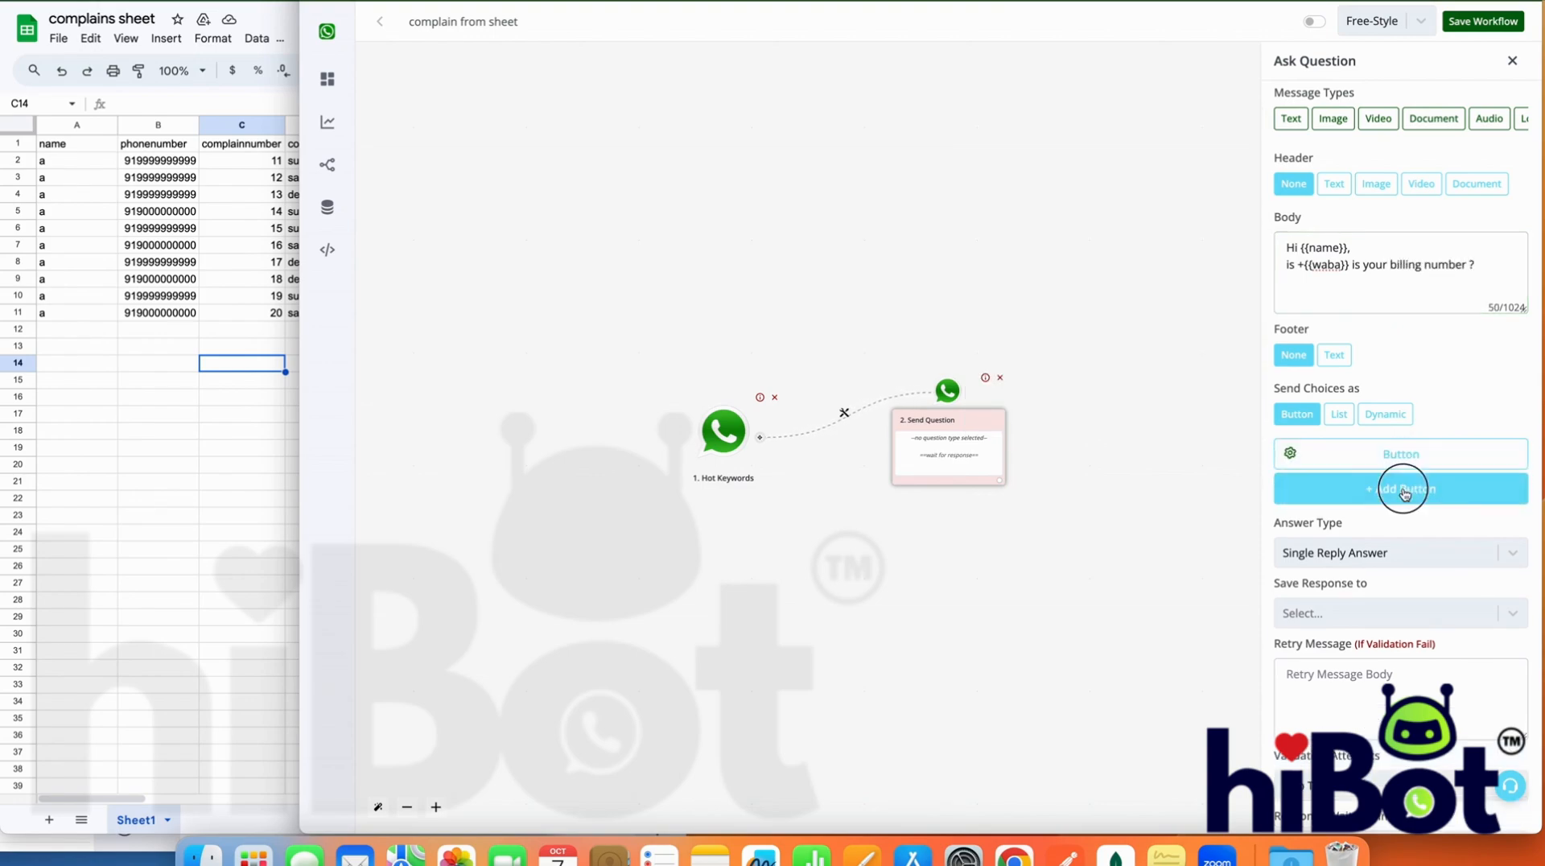
{"action": "left_click", "coordinate": [1400, 485]}
{"action": "left_click", "coordinate": [1400, 454]}
{"action": "double_click", "coordinate": [1203, 450]}
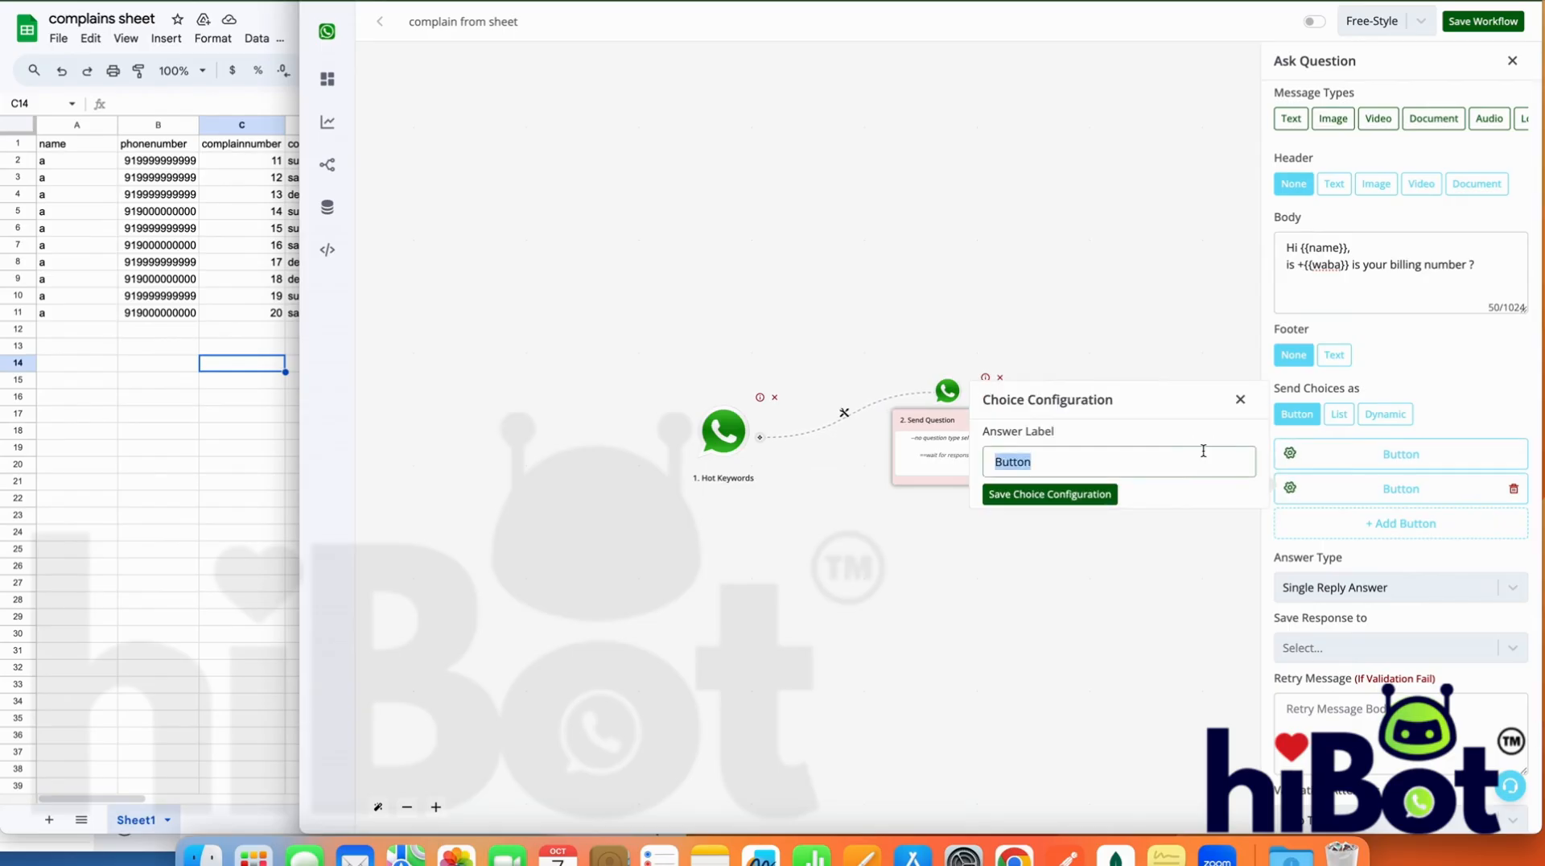
{"action": "type", "text": "Yes"}
{"action": "left_click", "coordinate": [1088, 499]}
Label the second choice button "No" and save the question action
{"action": "left_click", "coordinate": [1344, 489]}
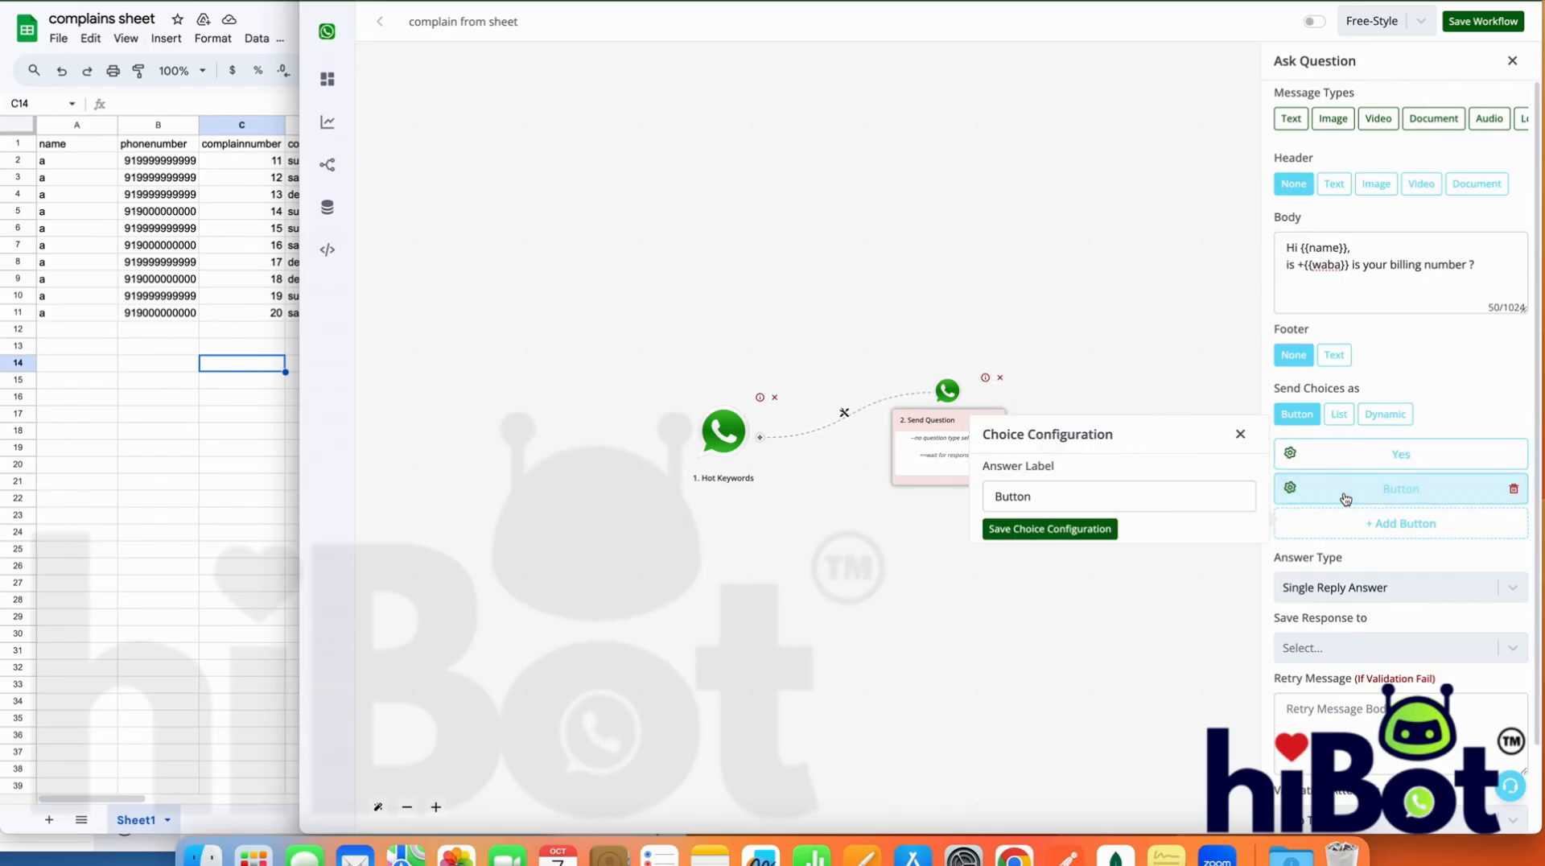
{"action": "double_click", "coordinate": [1204, 487]}
{"action": "type", "text": "No"}
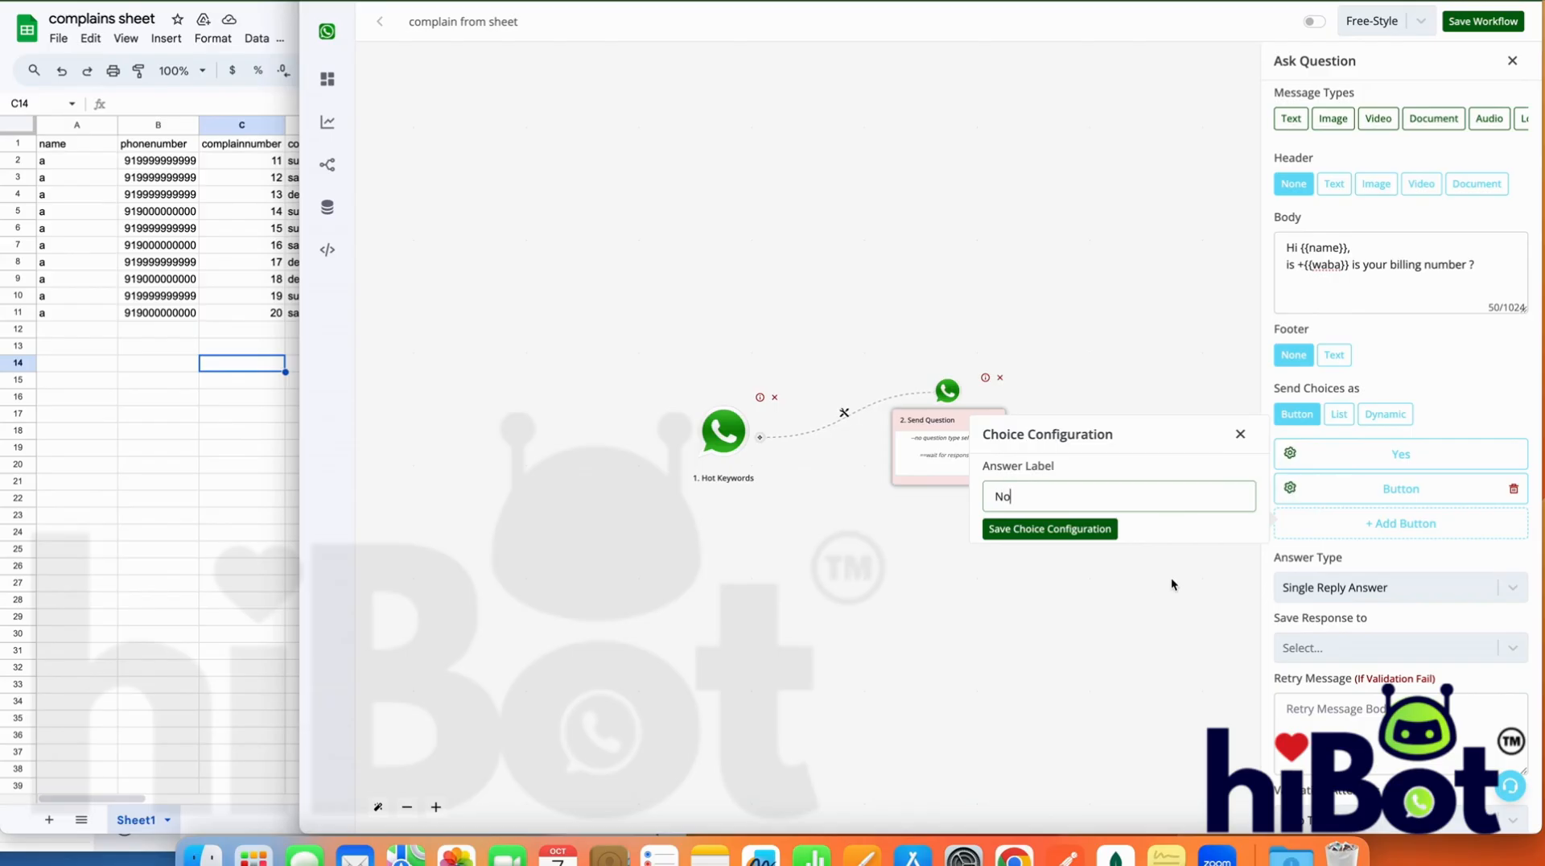
{"action": "left_click", "coordinate": [1087, 531]}
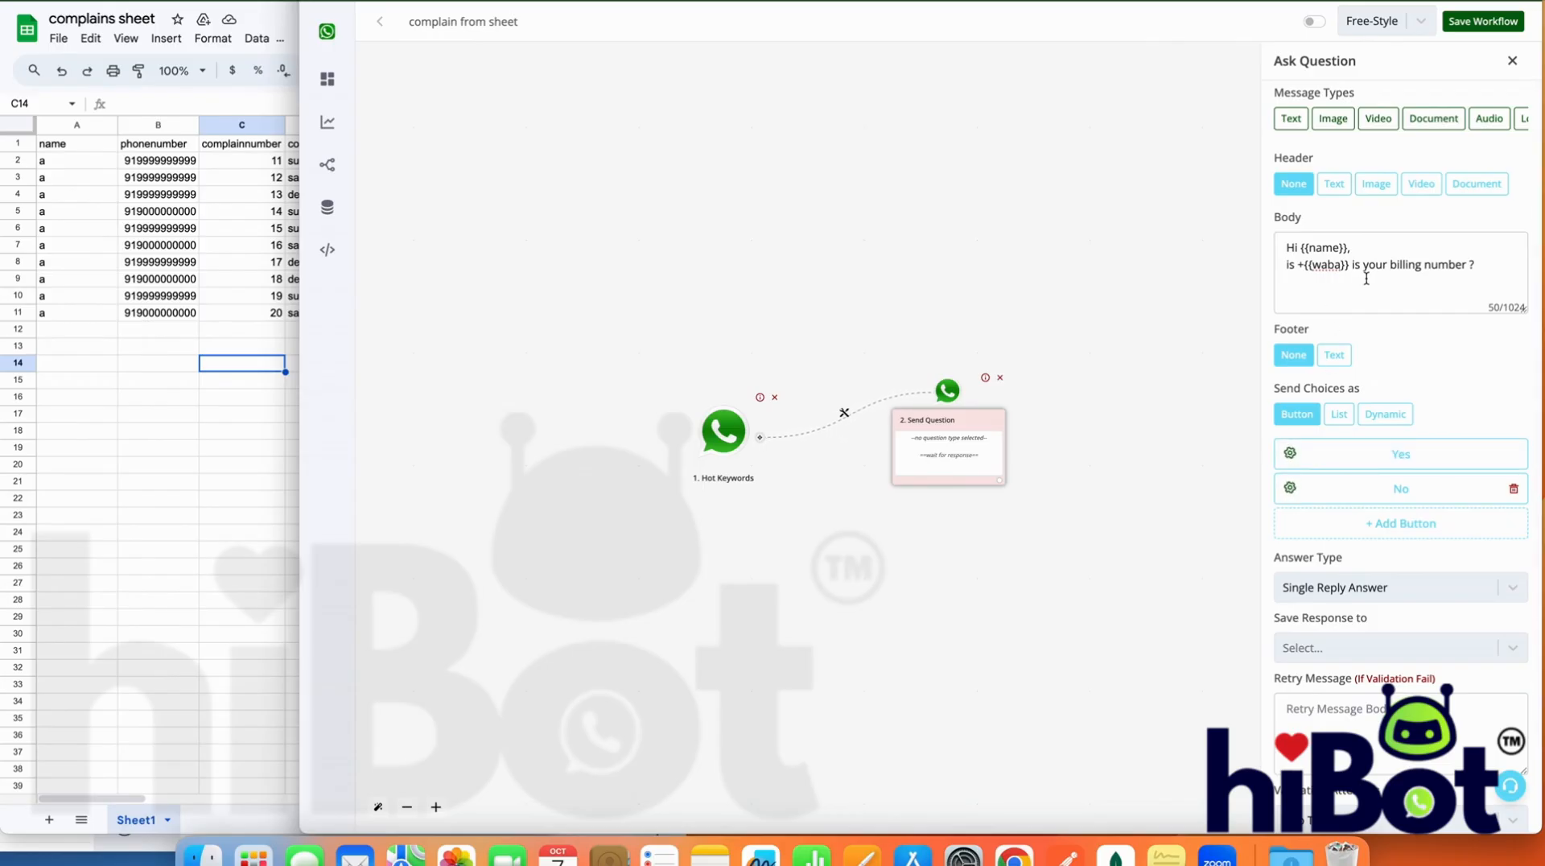
{"action": "scroll", "coordinate": [1405, 527], "scroll_direction": "down", "scroll_amount": 3}
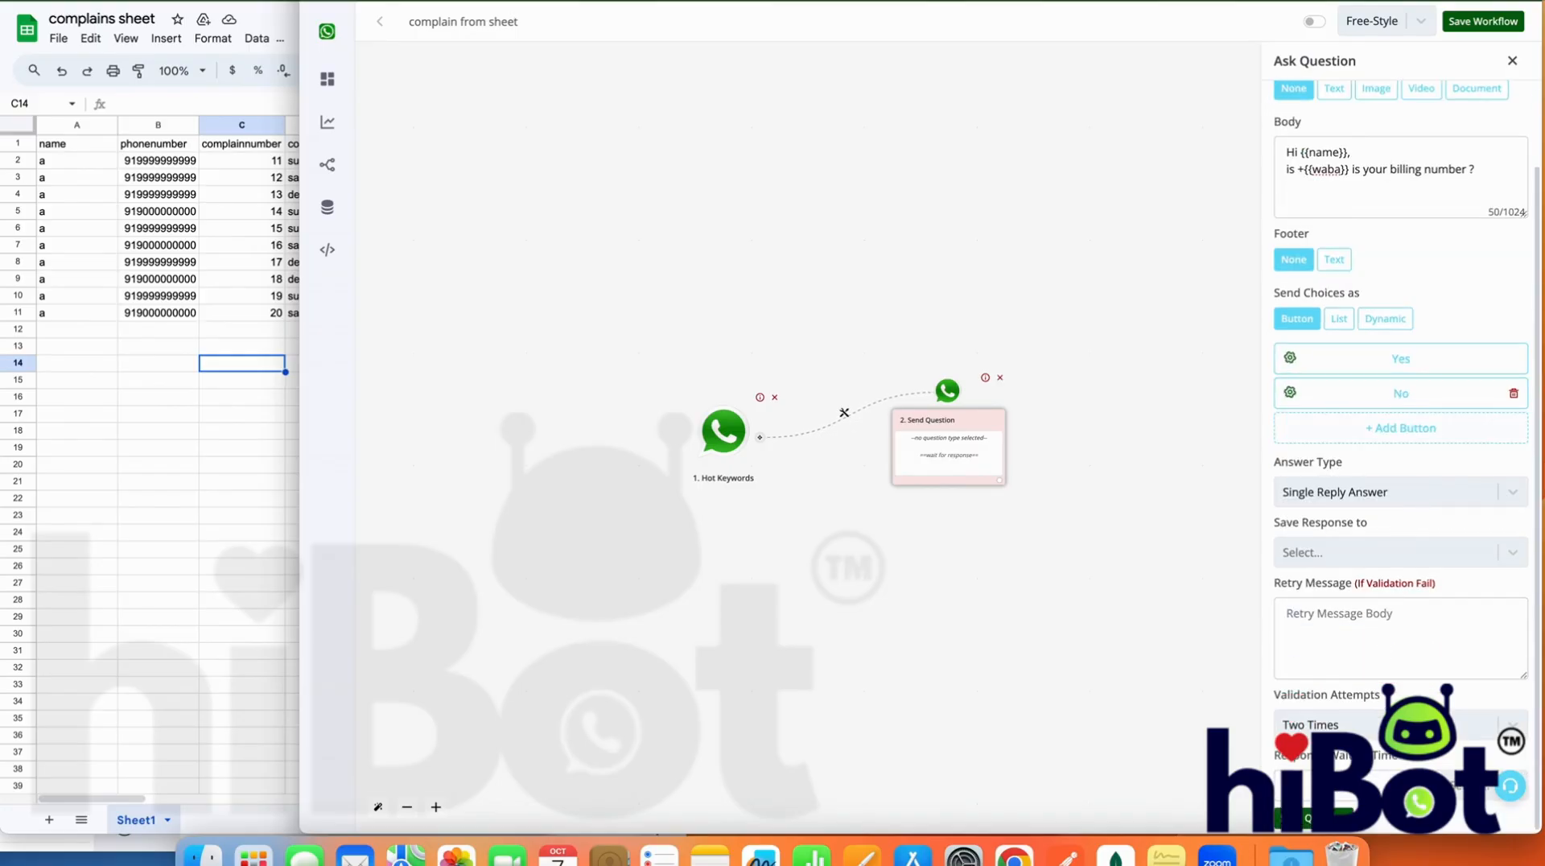
{"action": "left_click", "coordinate": [1402, 816]}
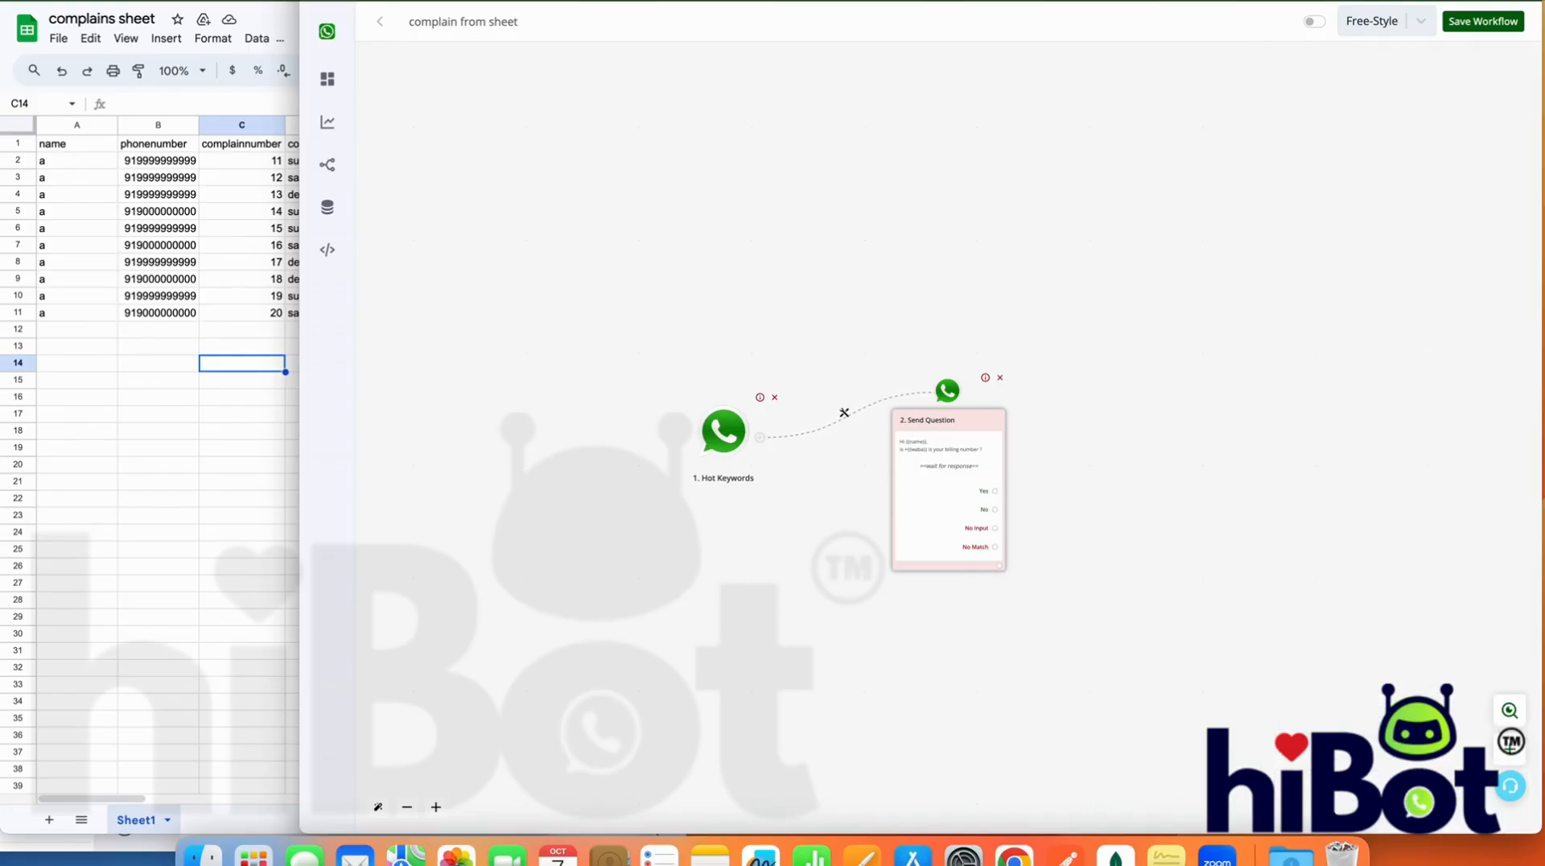
Attach a Save Variable Value action to the question's Yes answer and browse the fields it can save to
{"action": "left_click", "coordinate": [995, 491]}
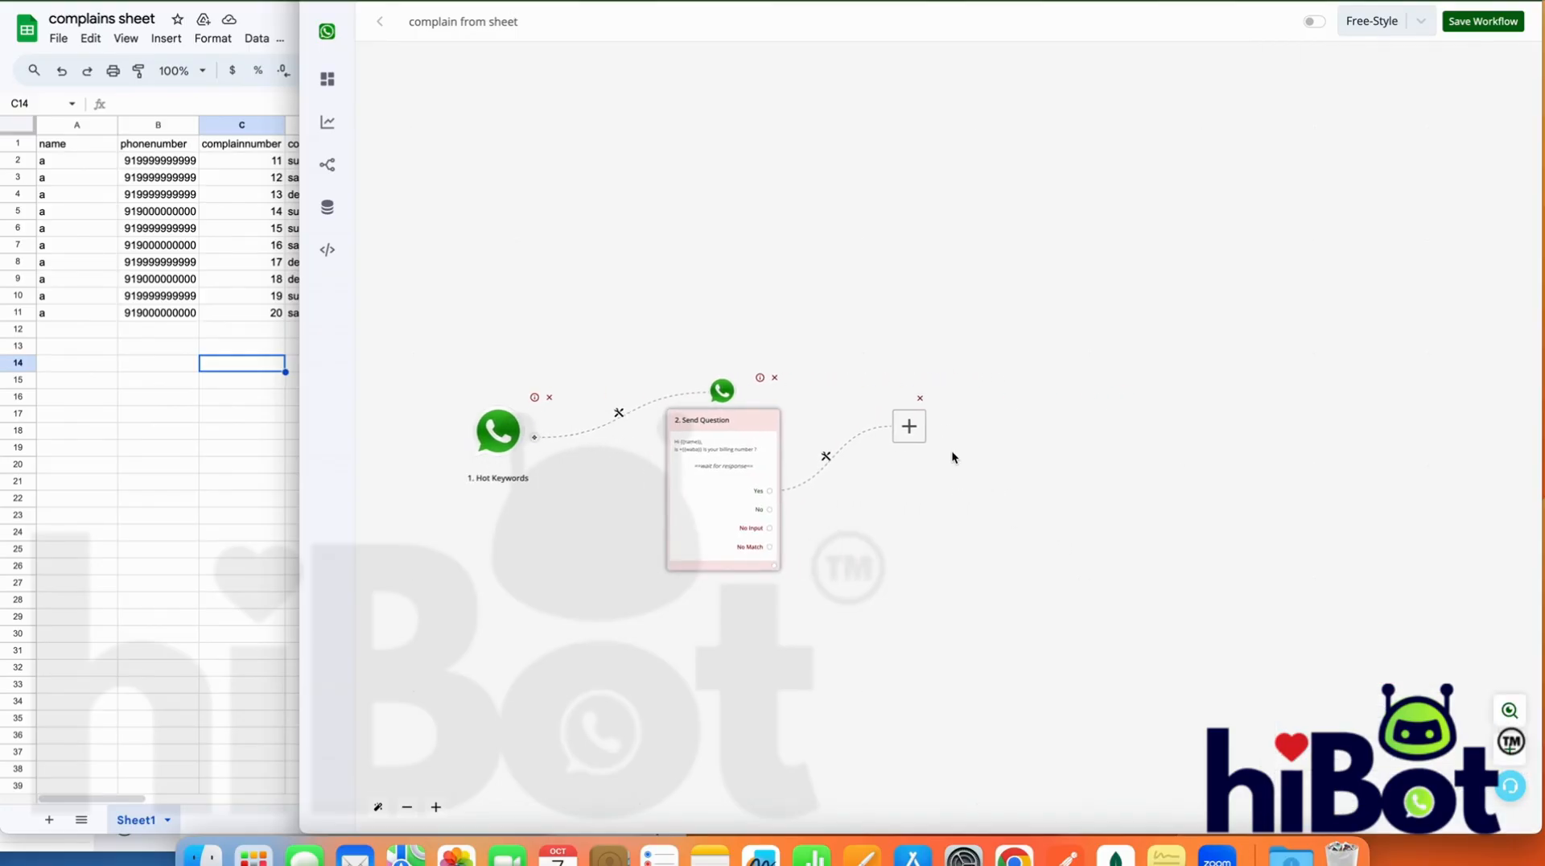
{"action": "left_click", "coordinate": [912, 432]}
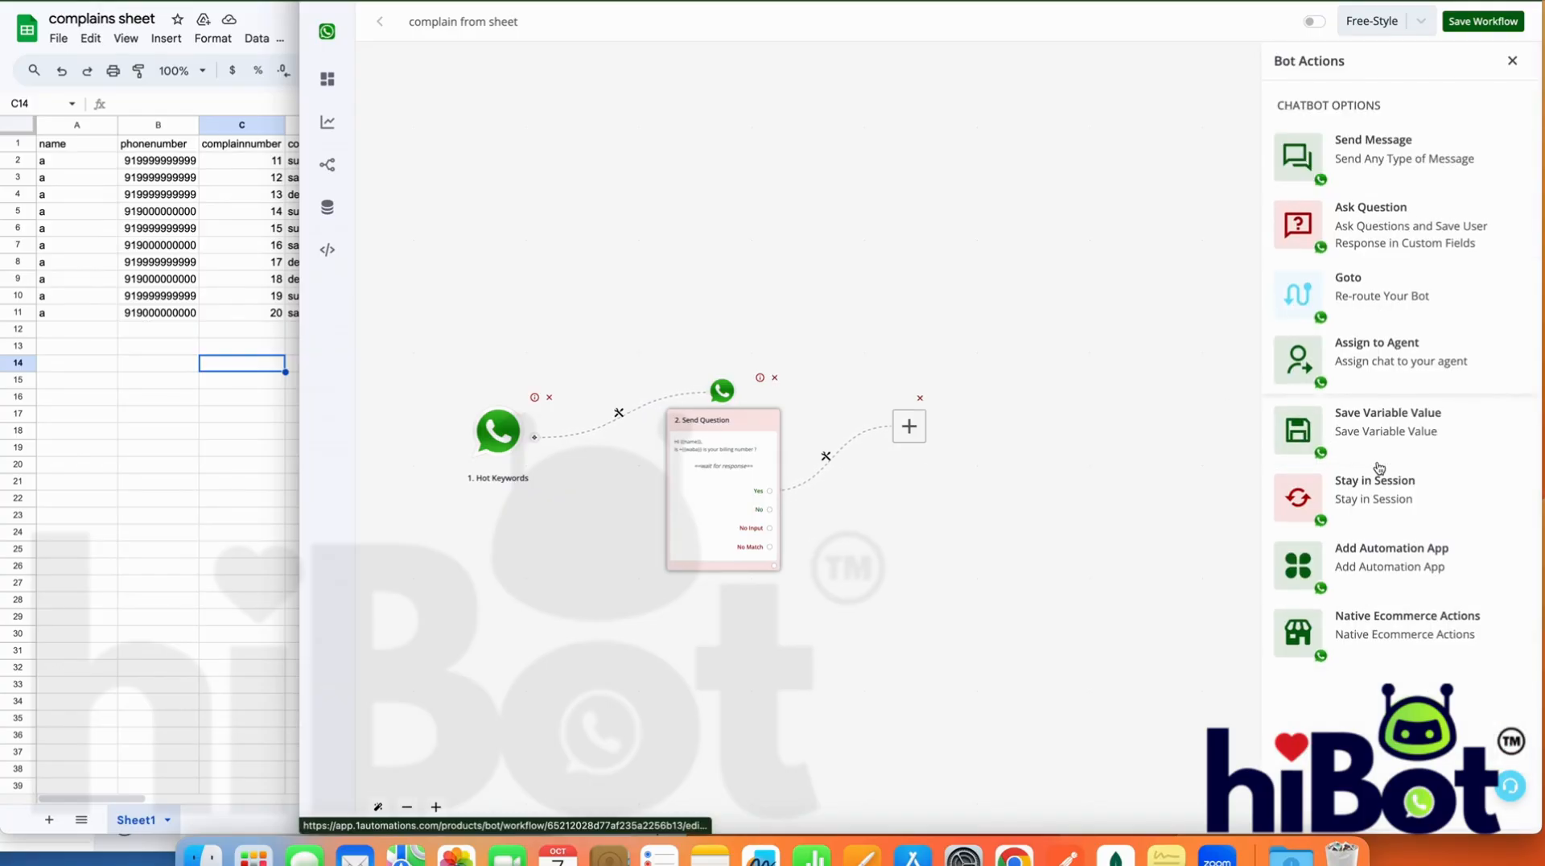
{"action": "left_click", "coordinate": [1374, 433]}
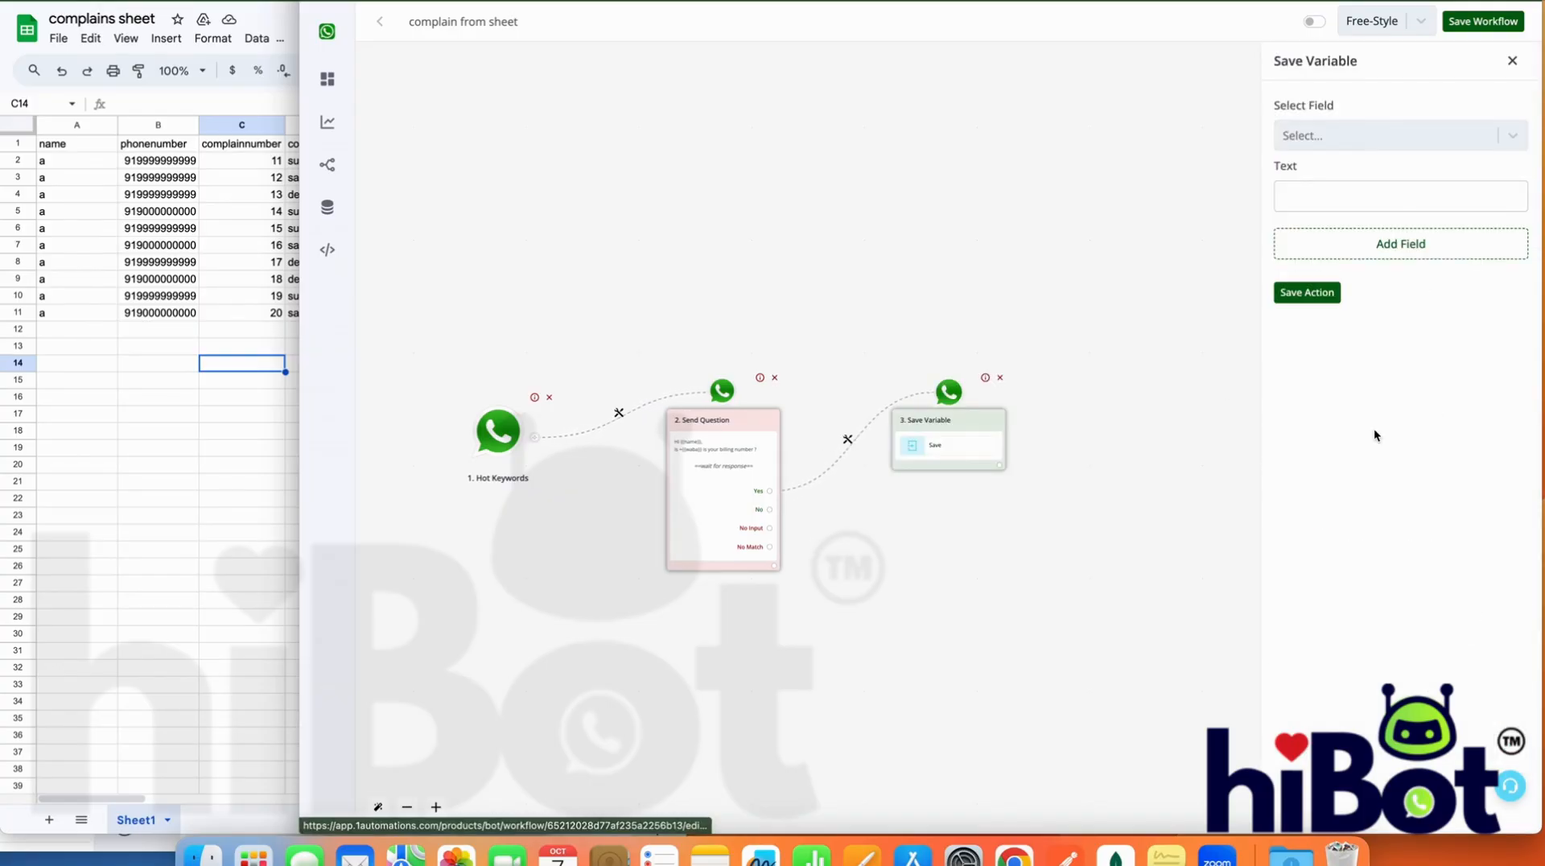
{"action": "left_click", "coordinate": [1344, 129]}
{"action": "scroll", "coordinate": [1345, 298], "scroll_direction": "down", "scroll_amount": 5}
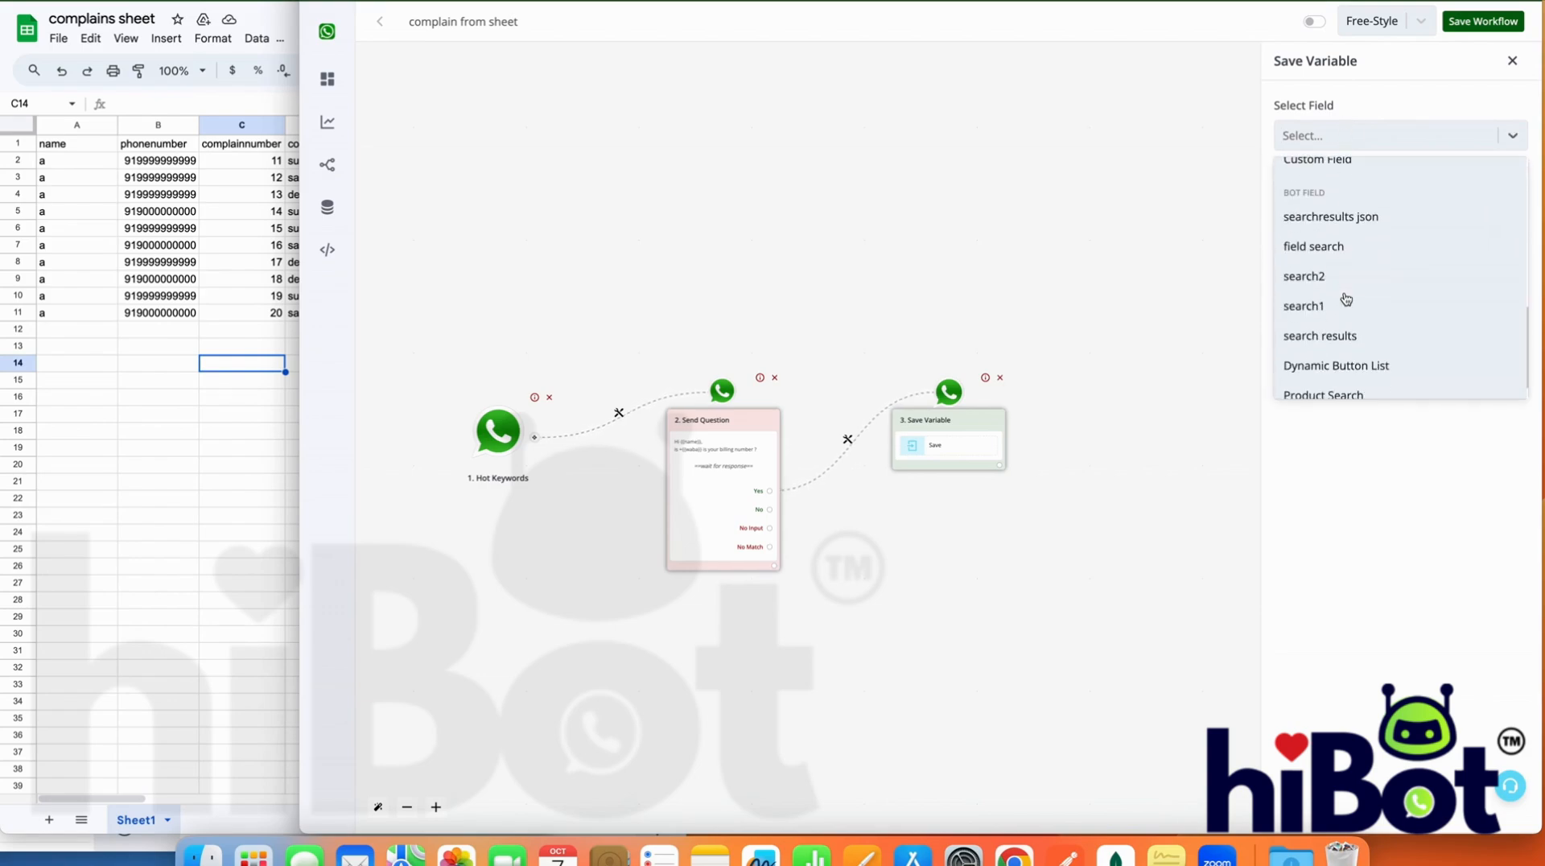
{"action": "scroll", "coordinate": [1345, 298], "scroll_direction": "up", "scroll_amount": 5}
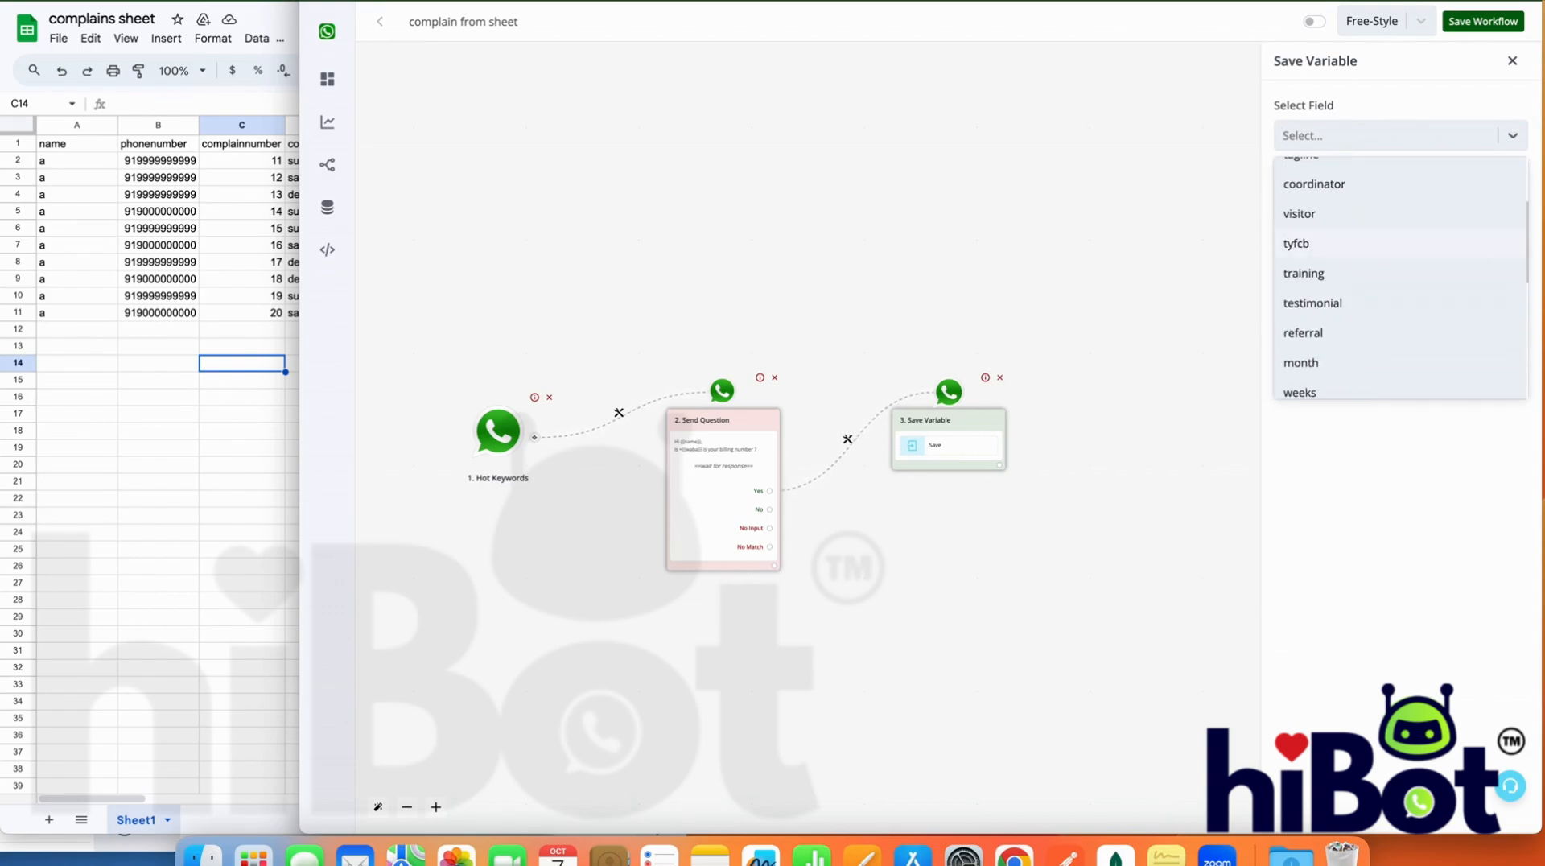
Open the automation panel in a new browser tab and go to the Bot Builder's Bot Fields page
{"action": "key", "text": "super+t"}
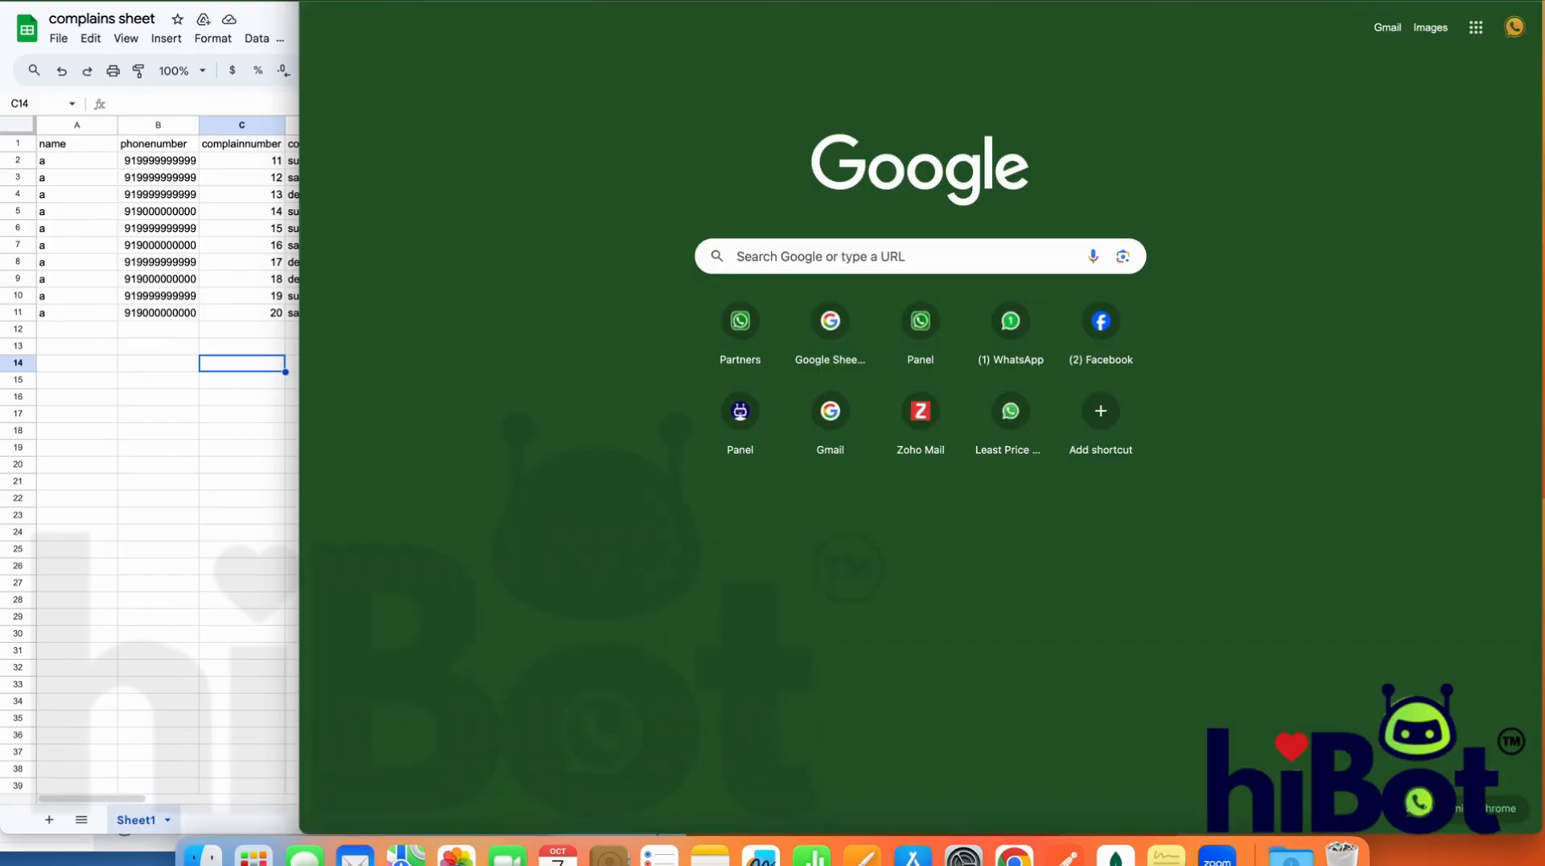
{"action": "type", "text": "gmail.coma"}
{"action": "key", "text": "super+a"}
{"action": "type", "text": "ap"}
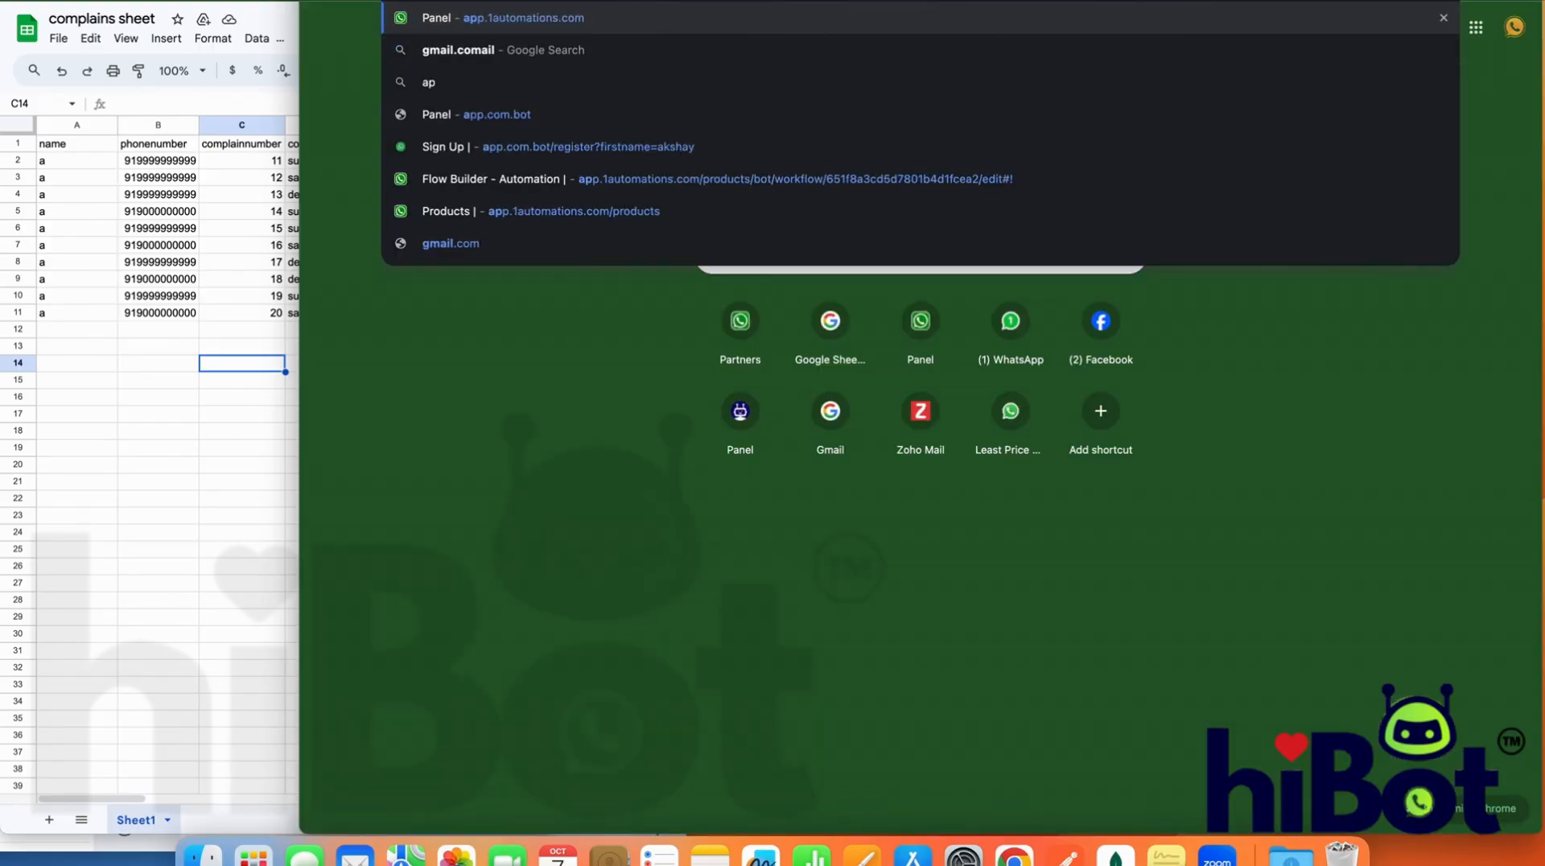
{"action": "key", "text": "Return"}
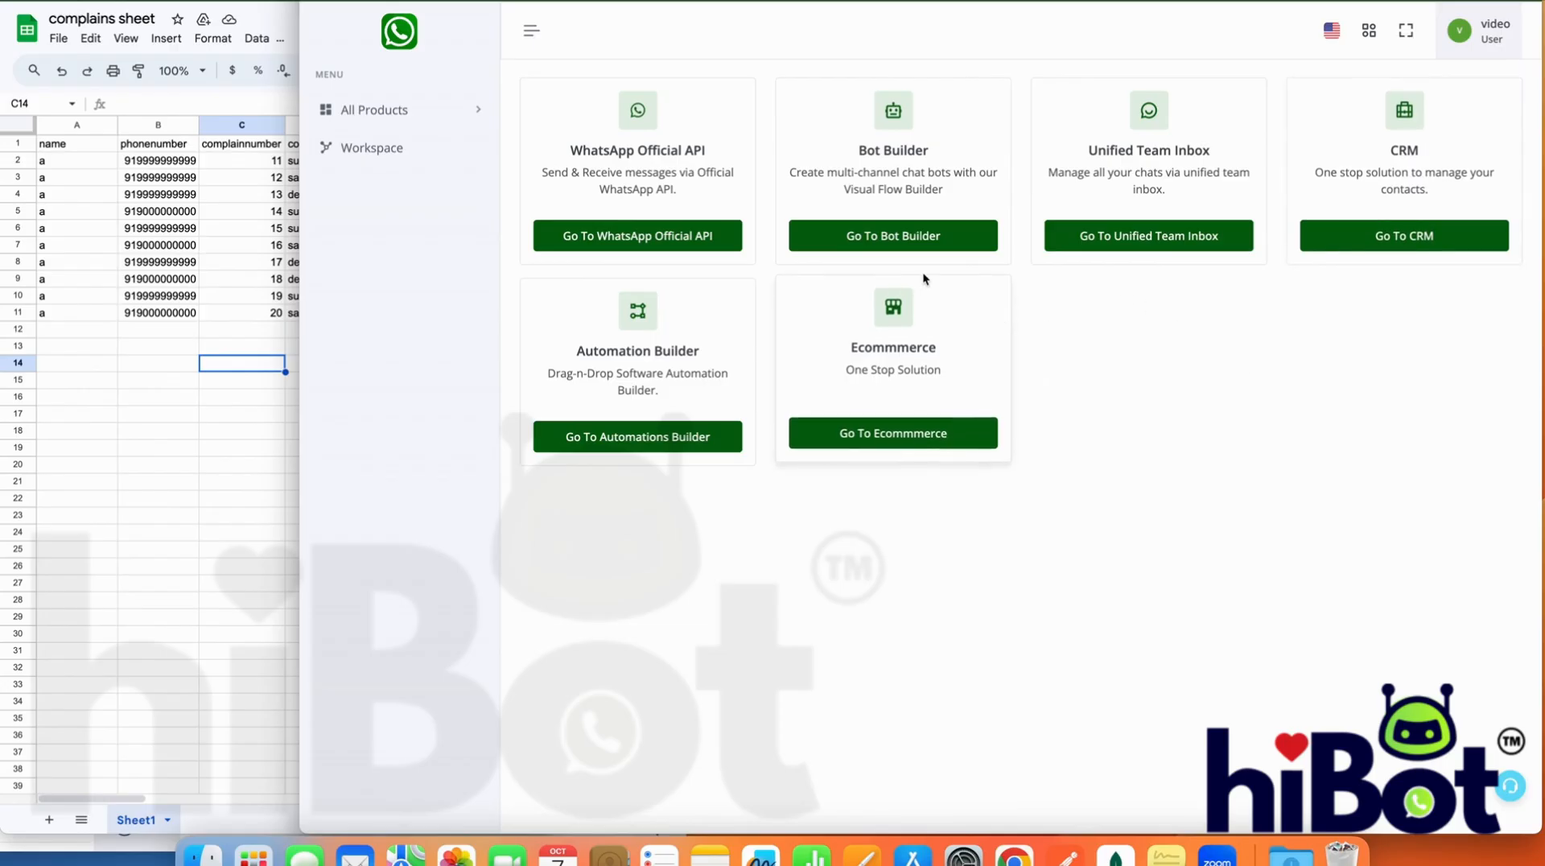
{"action": "left_click", "coordinate": [891, 240]}
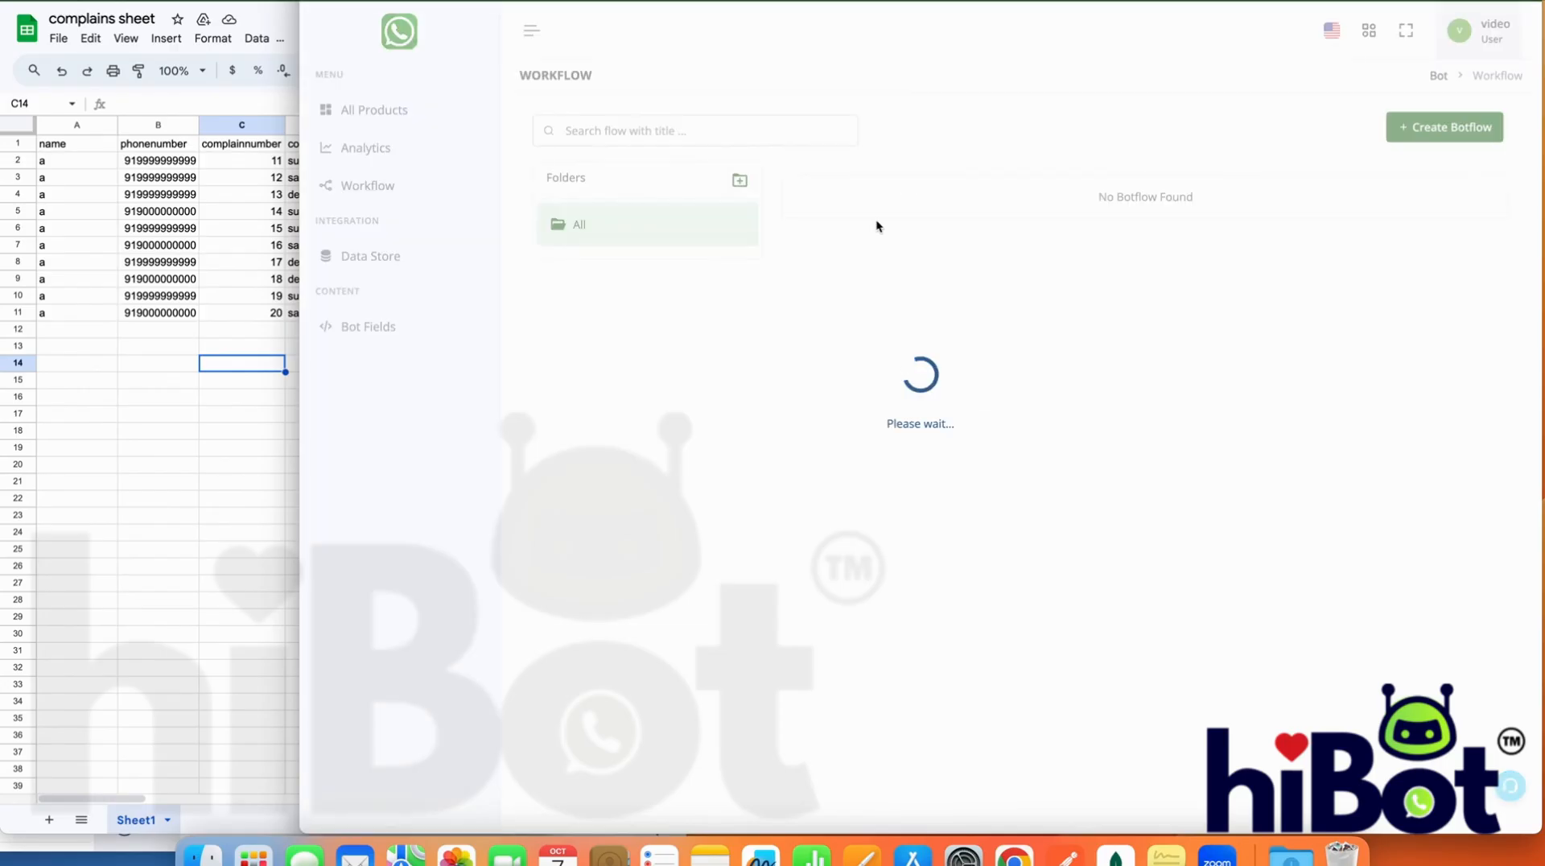
{"action": "left_click", "coordinate": [389, 333]}
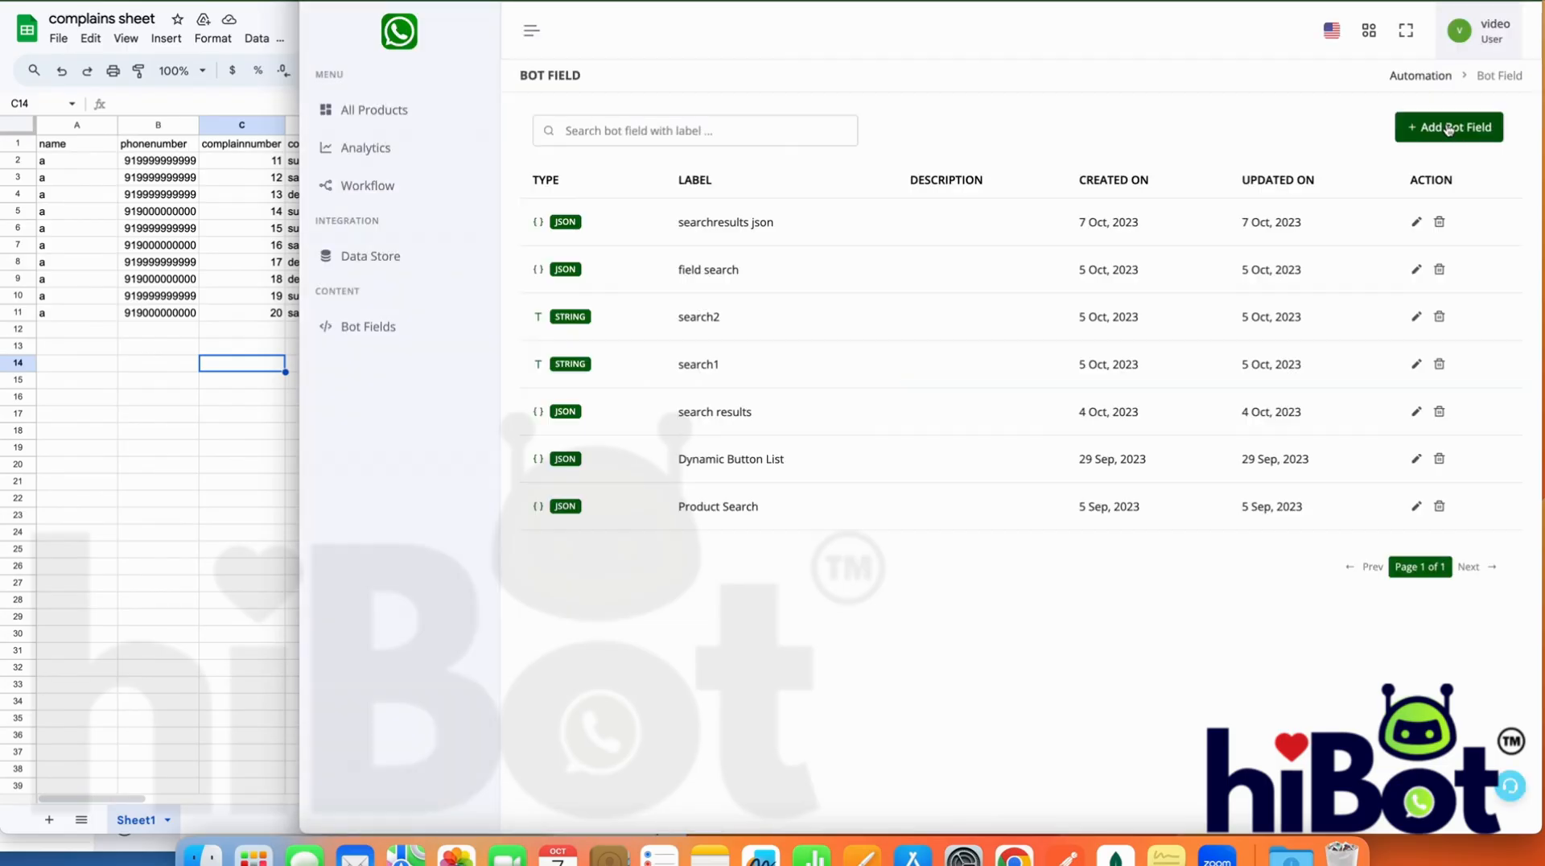
Create a bot field labelled "number" with the field type String
{"action": "left_click", "coordinate": [1448, 129]}
{"action": "left_click", "coordinate": [882, 382]}
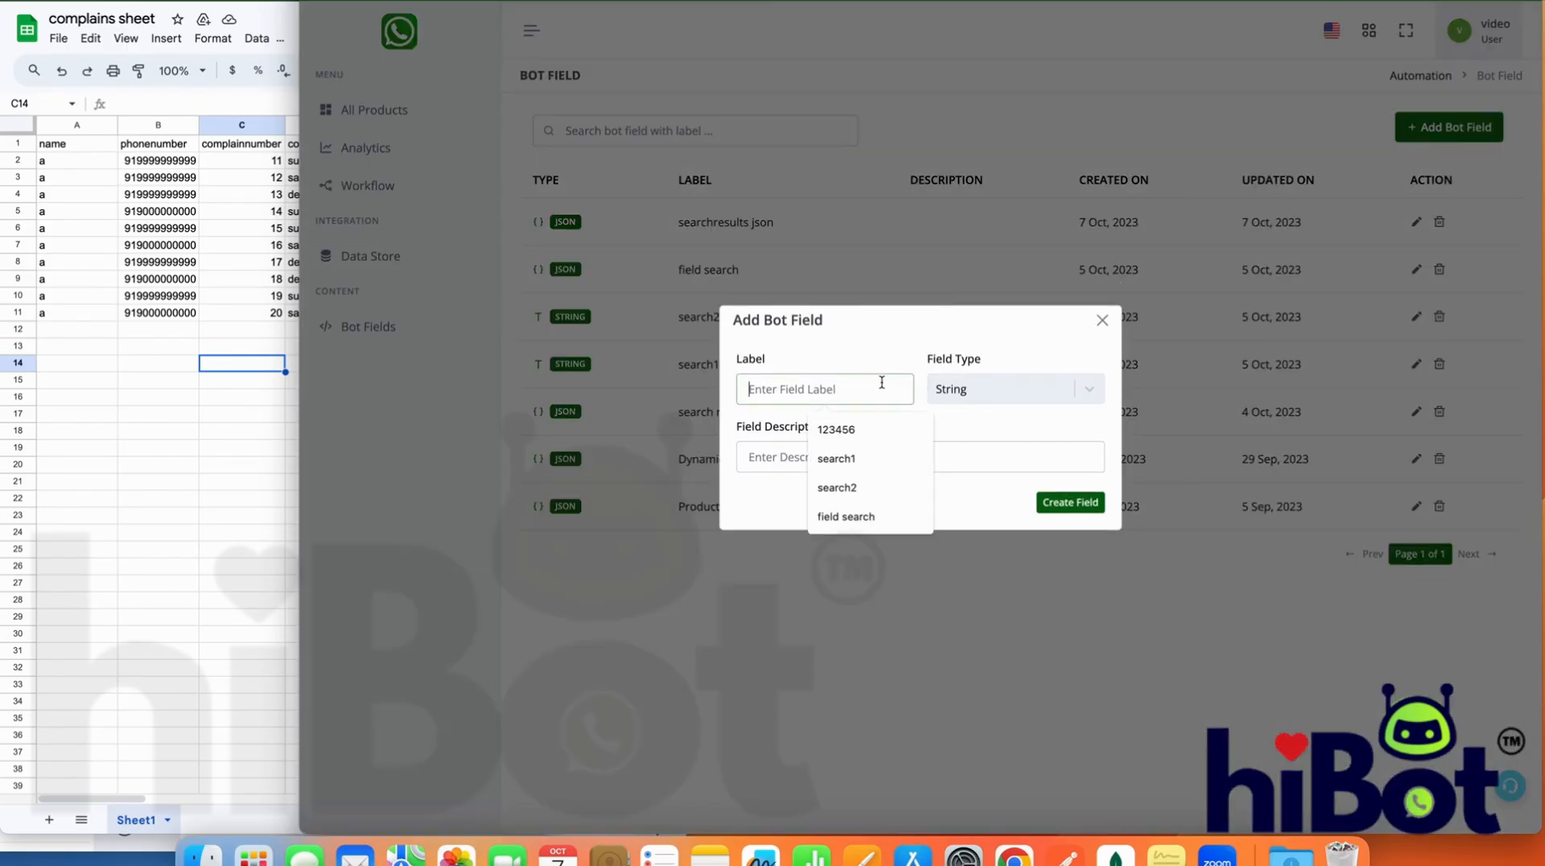
{"action": "type", "text": "d"}
{"action": "key", "text": "BackSpace"}
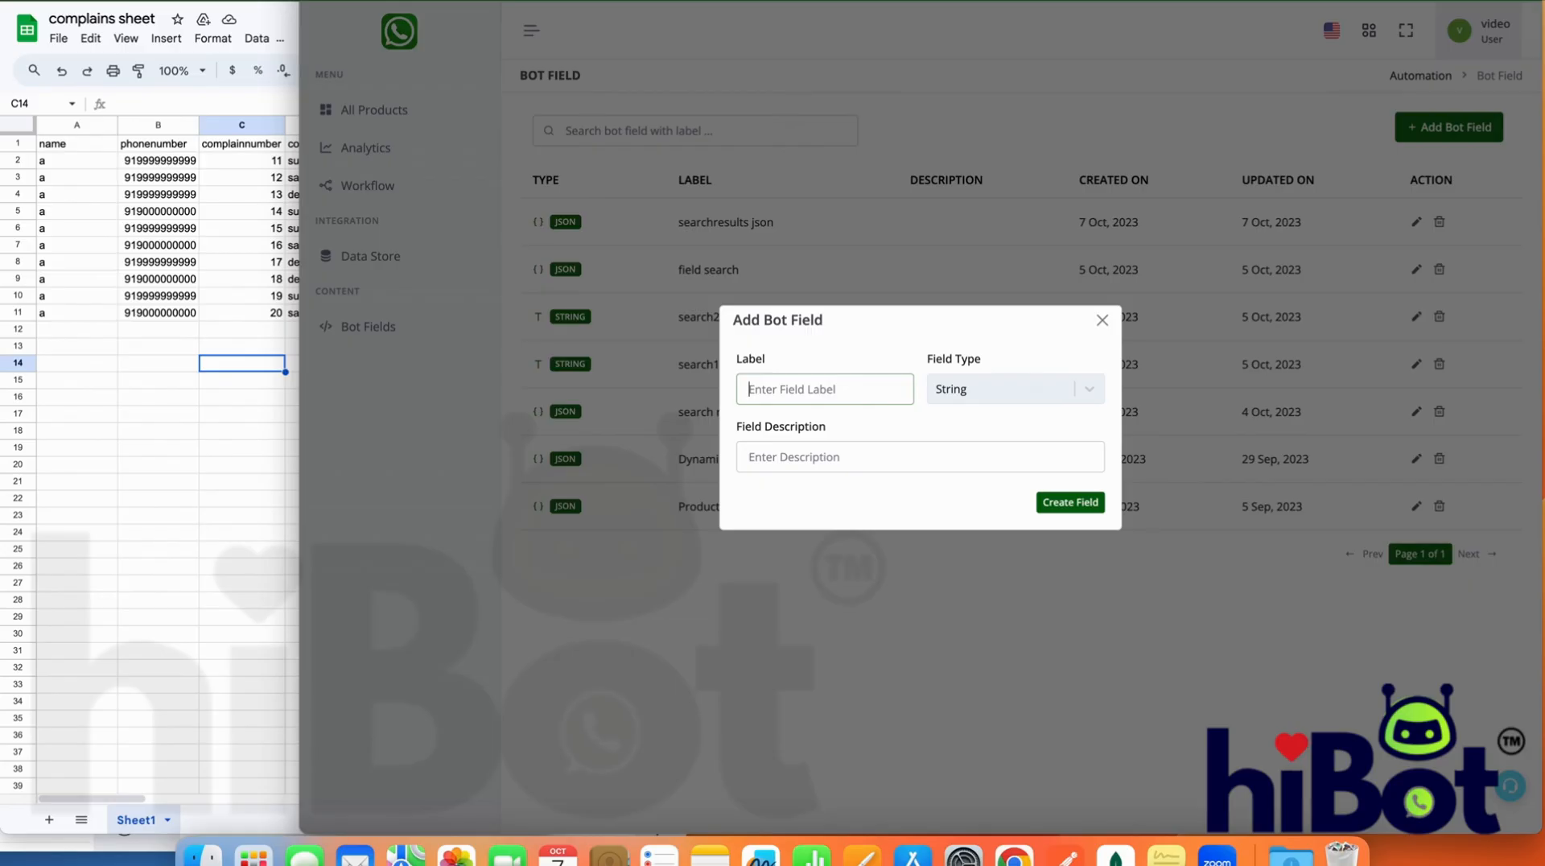
{"action": "type", "text": "number"}
{"action": "left_click", "coordinate": [1083, 505]}
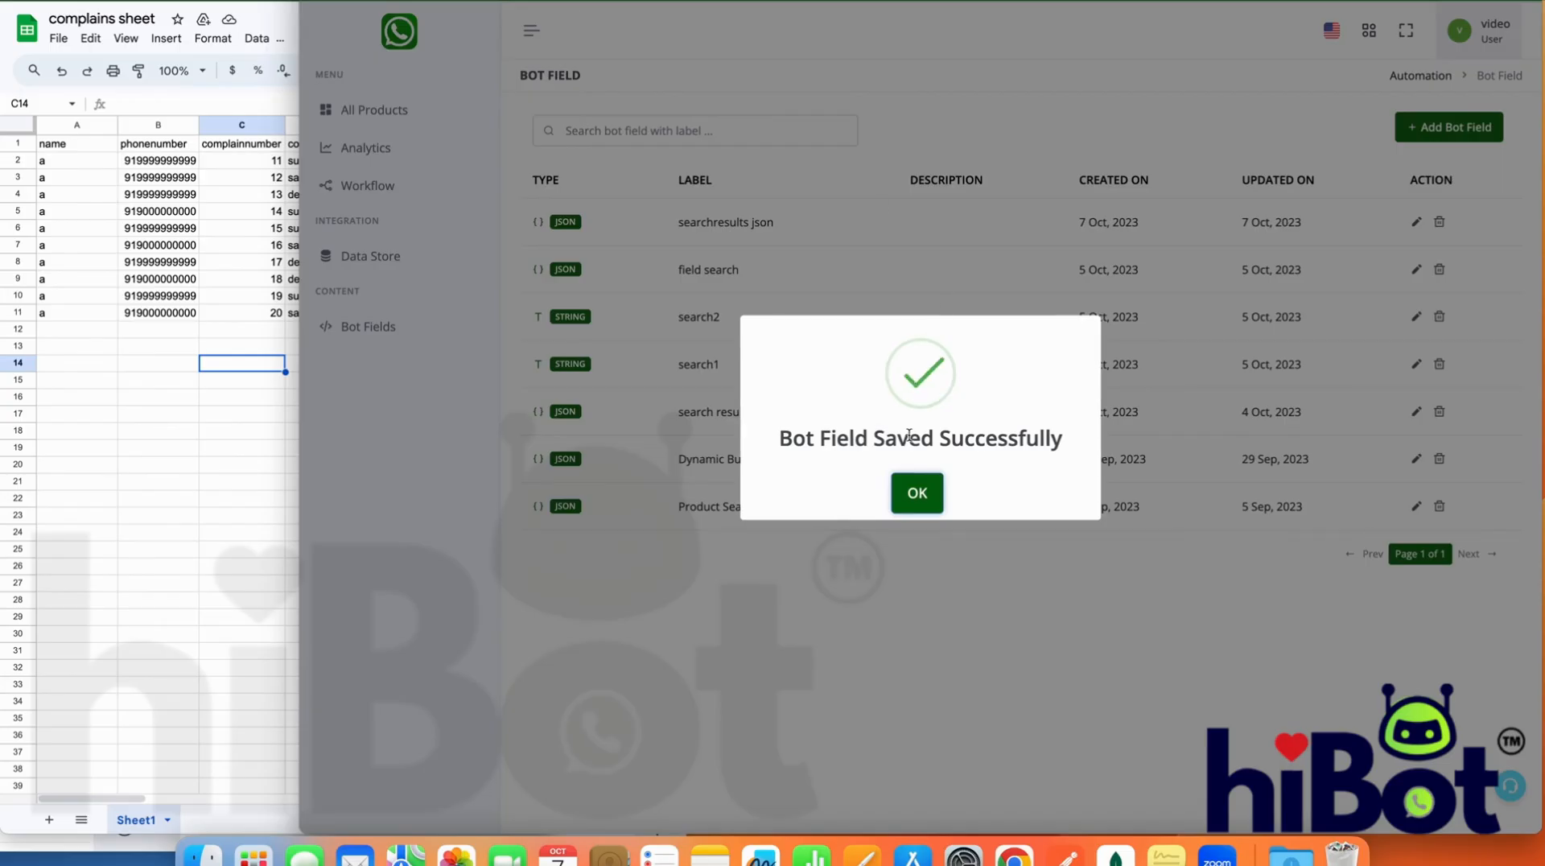
{"action": "left_click", "coordinate": [915, 490]}
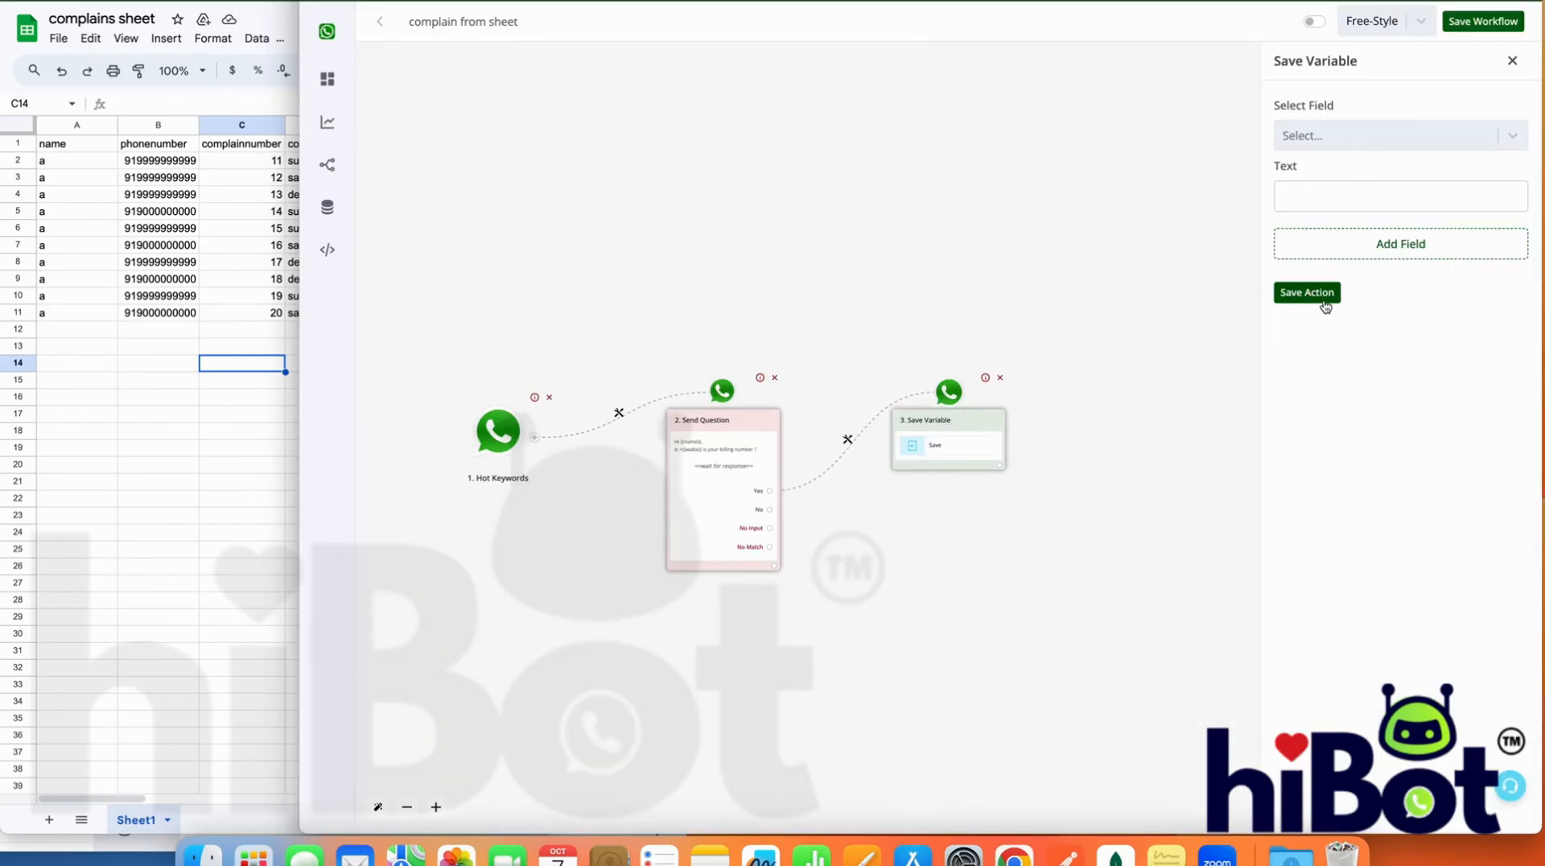
Save the workflow, check the Save Variable action's bot fields, and reload the flow builder to refresh them
{"action": "left_click", "coordinate": [1323, 296]}
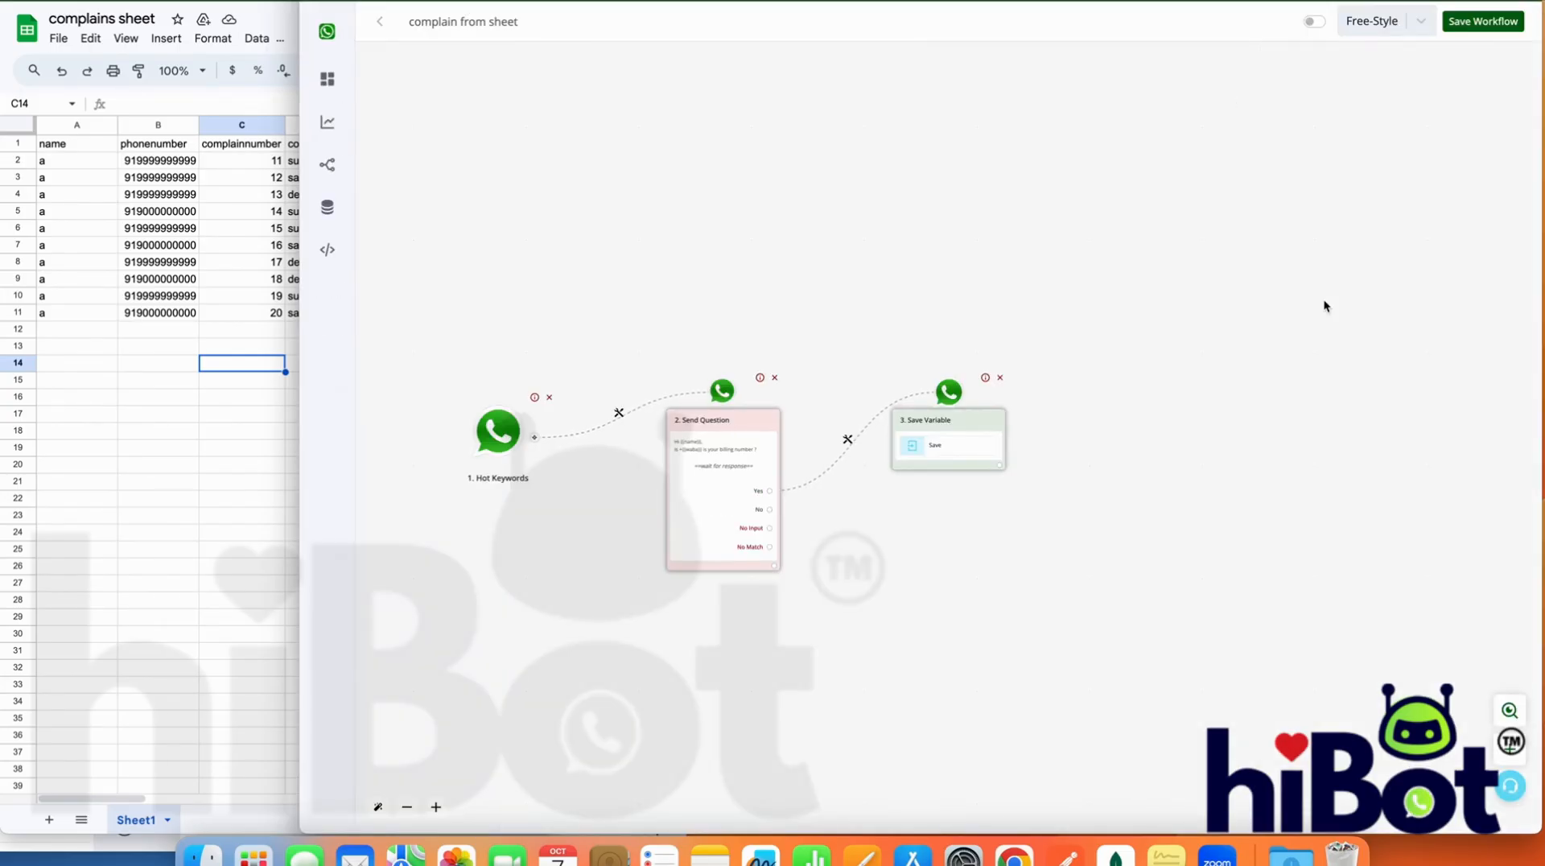
{"action": "left_click", "coordinate": [1488, 27]}
{"action": "left_click", "coordinate": [949, 448]}
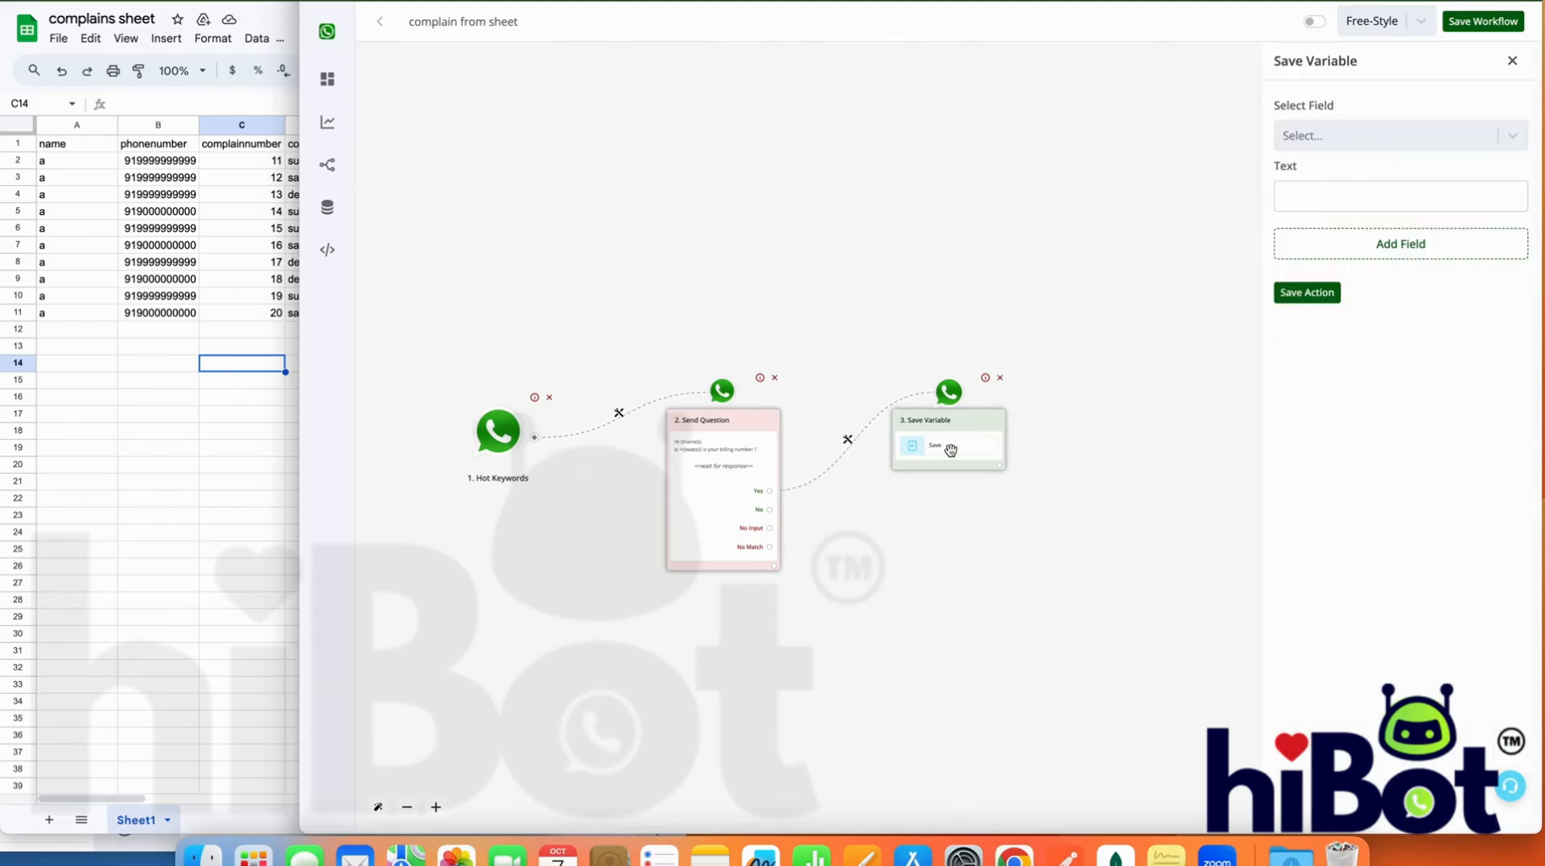
{"action": "left_click", "coordinate": [1412, 145]}
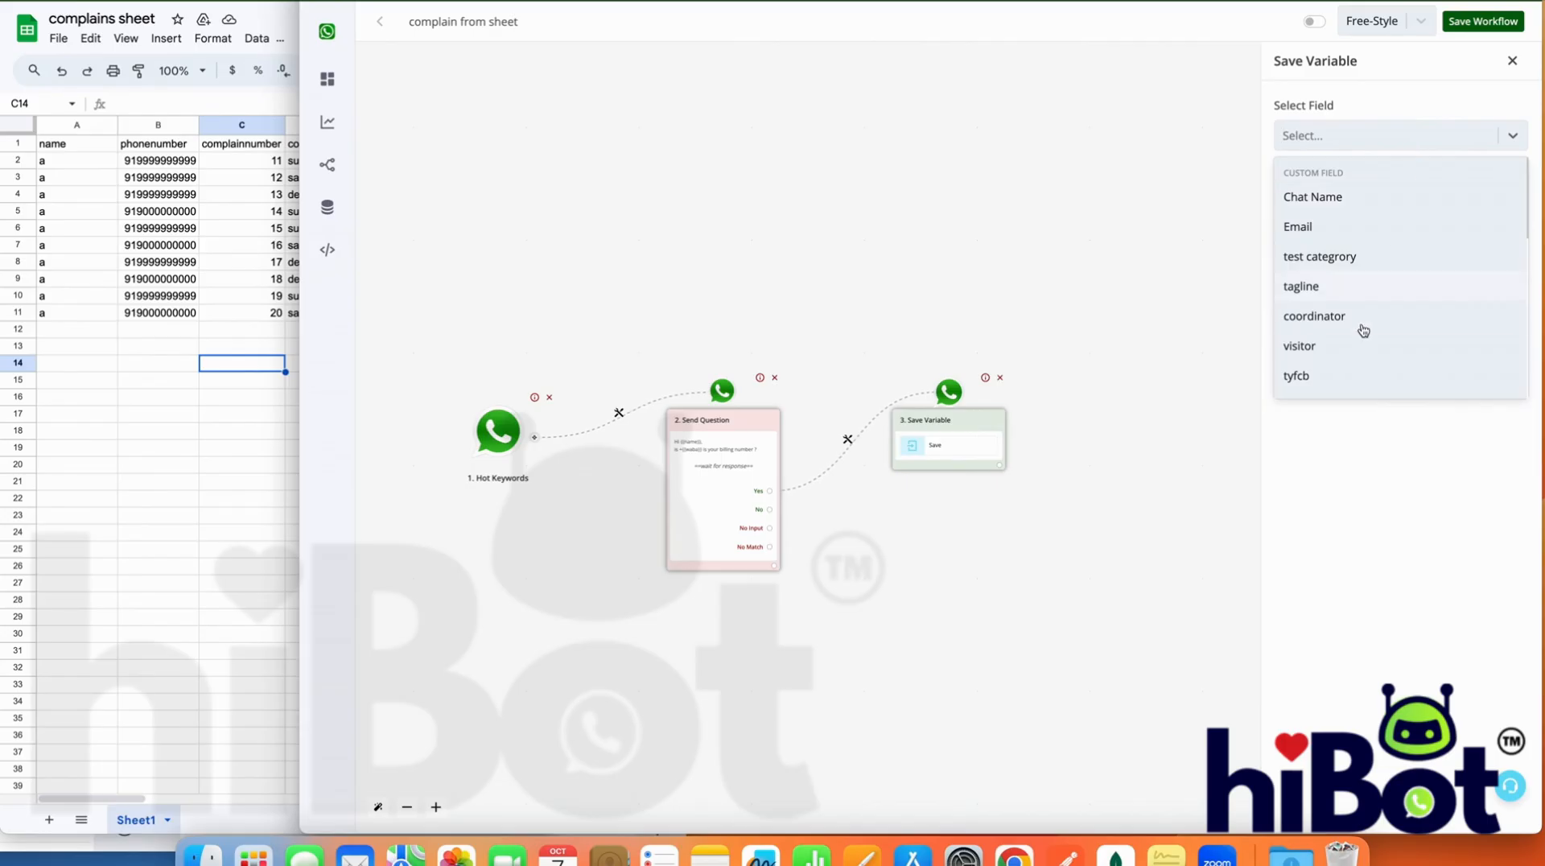
{"action": "scroll", "coordinate": [1363, 330], "scroll_direction": "down", "scroll_amount": 5}
{"action": "scroll", "coordinate": [1363, 330], "scroll_direction": "down", "scroll_amount": 4}
{"action": "scroll", "coordinate": [1364, 330], "scroll_direction": "up", "scroll_amount": 2}
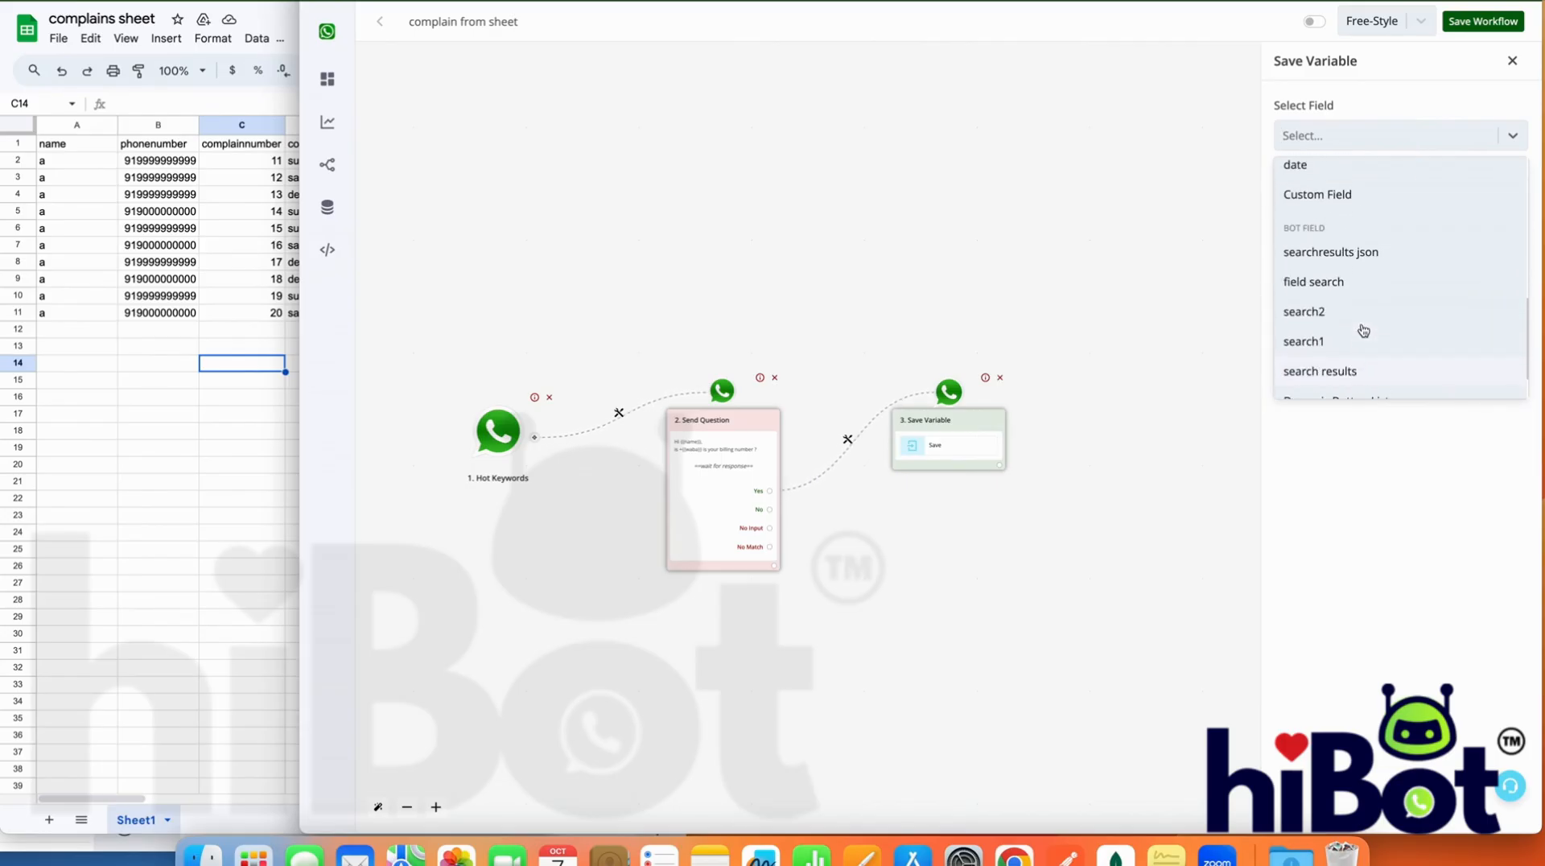
{"action": "scroll", "coordinate": [1363, 330], "scroll_direction": "down", "scroll_amount": 2}
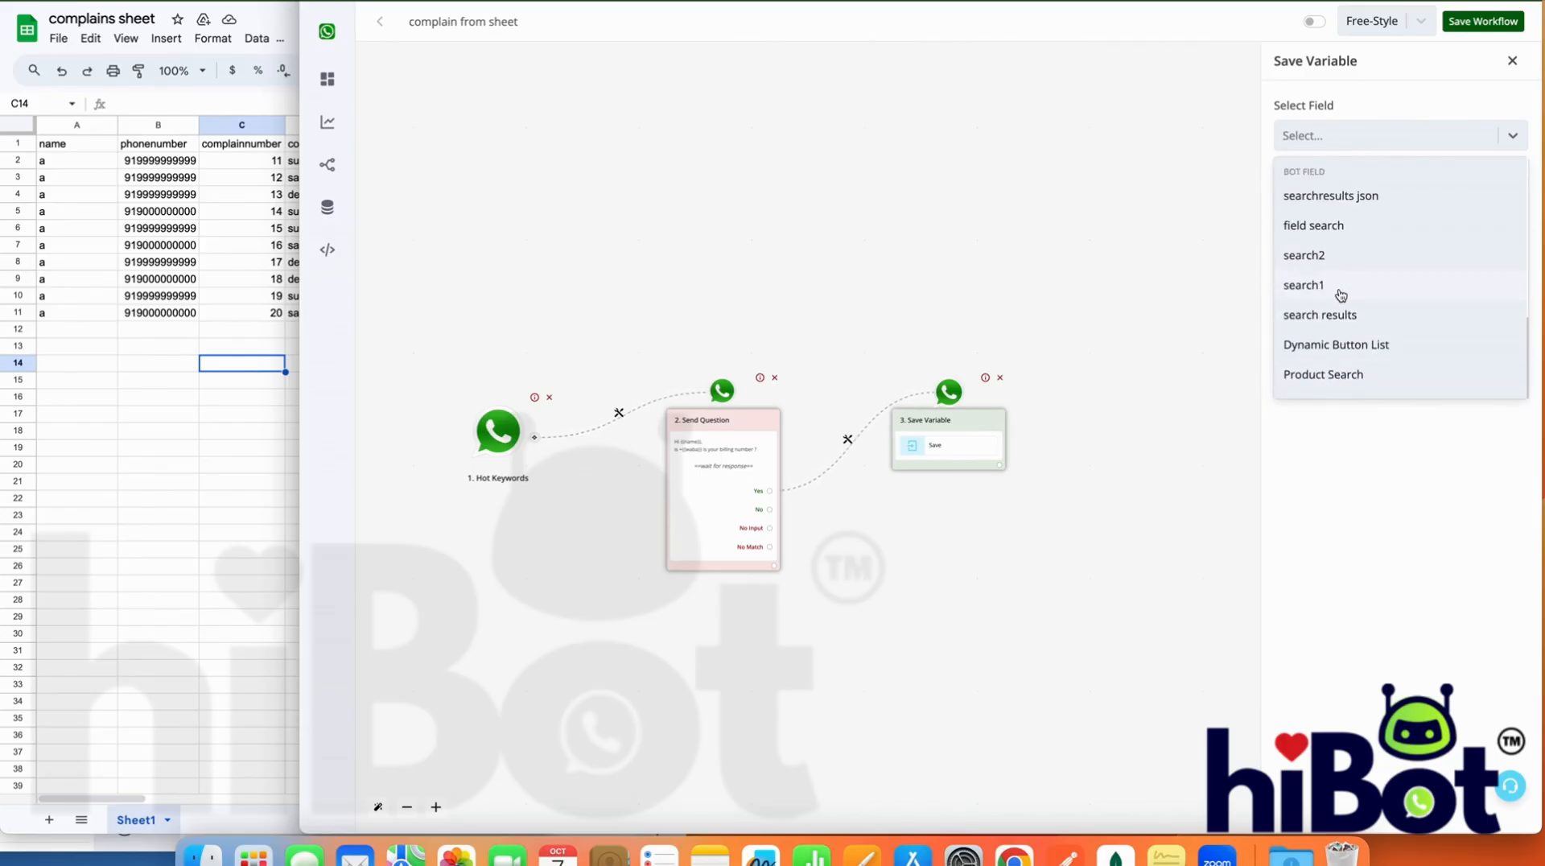
{"action": "left_click", "coordinate": [380, 2]}
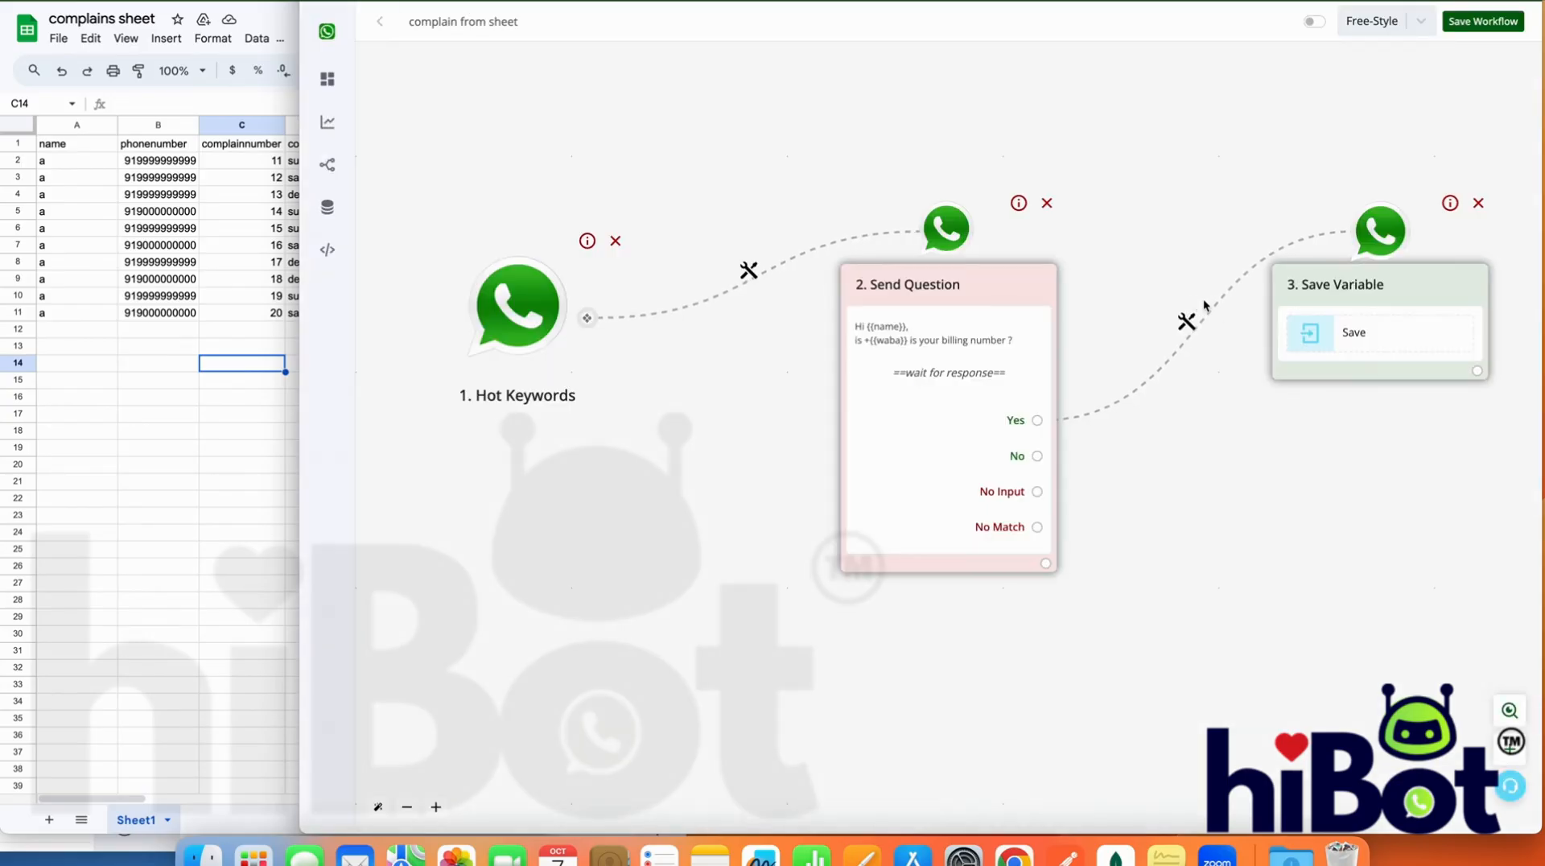
Choose the "number" bot field as the target of the Yes branch's Save Variable action
{"action": "left_click", "coordinate": [1349, 349]}
{"action": "left_click", "coordinate": [1321, 130]}
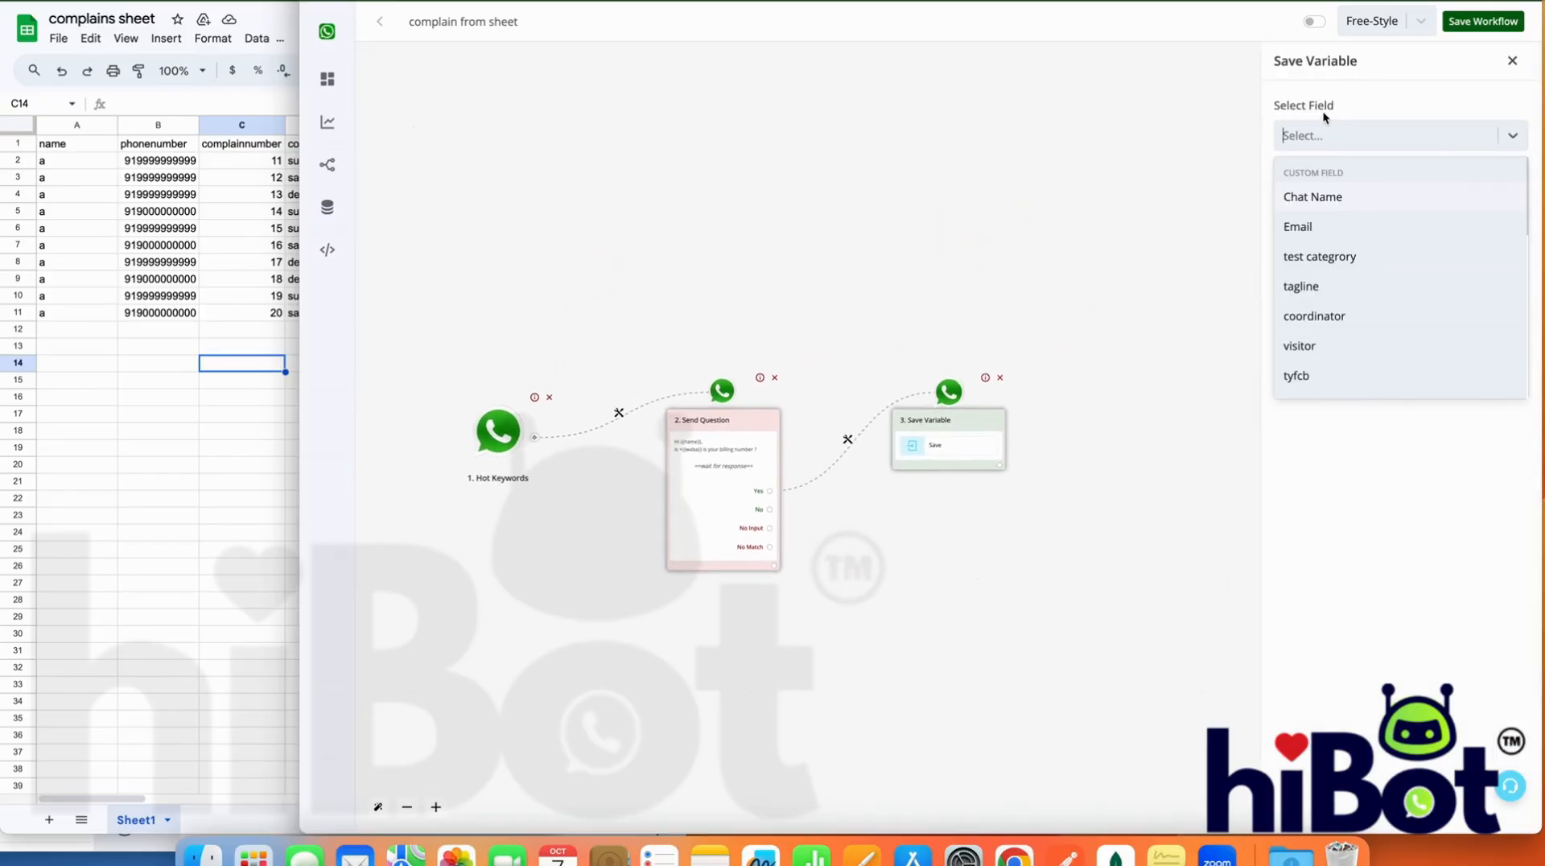
{"action": "scroll", "coordinate": [1350, 351], "scroll_direction": "down", "scroll_amount": 5}
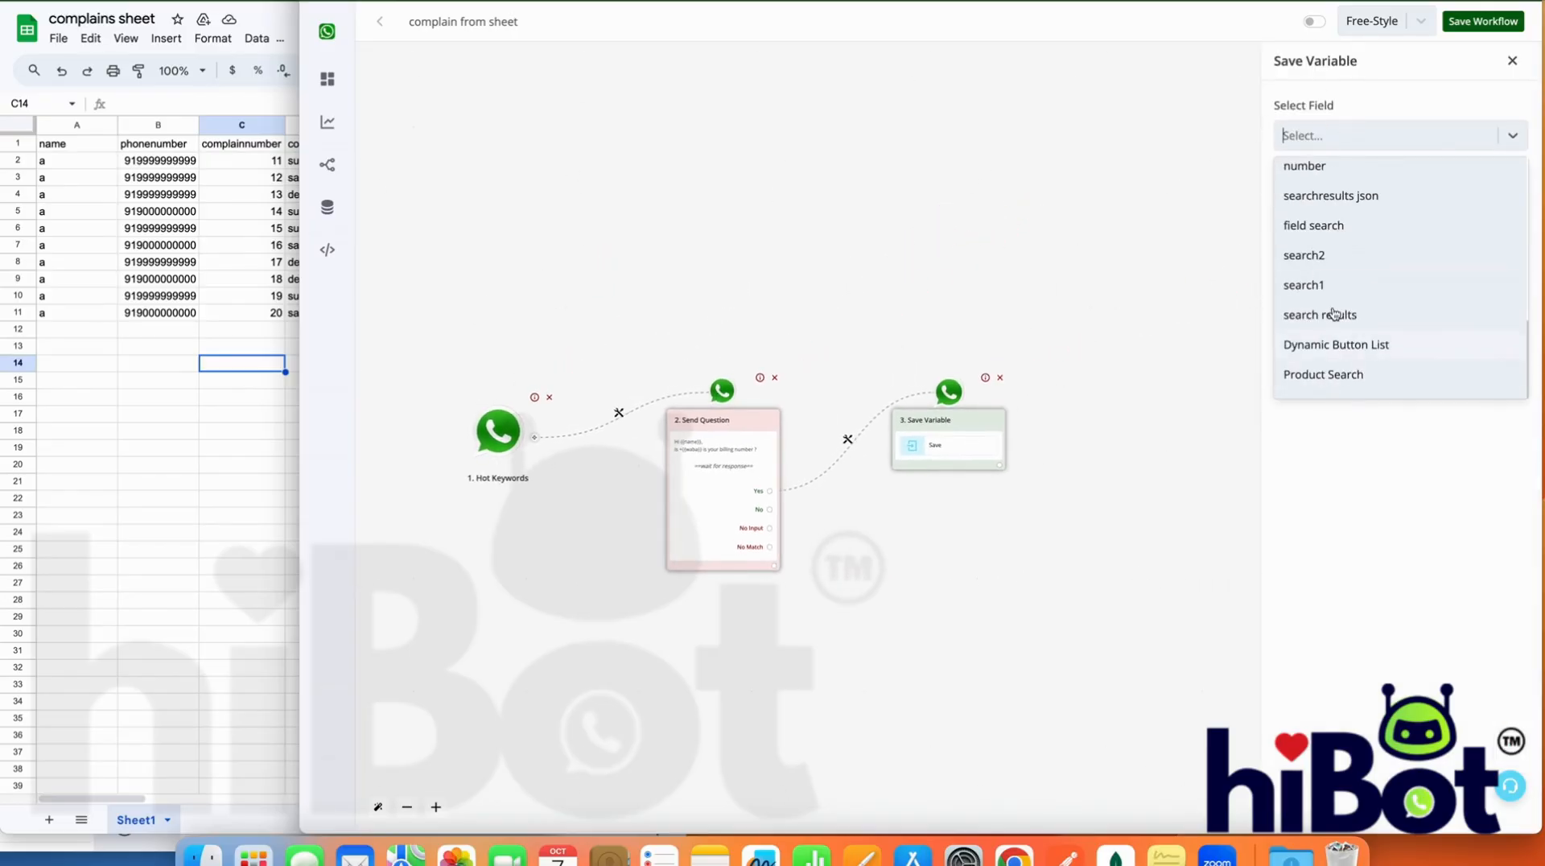
{"action": "scroll", "coordinate": [1338, 221], "scroll_direction": "up", "scroll_amount": 2}
{"action": "left_click", "coordinate": [1339, 222]}
Map the contact's {{waba}} value as the text stored in the number field and save the action
{"action": "left_click", "coordinate": [1345, 193]}
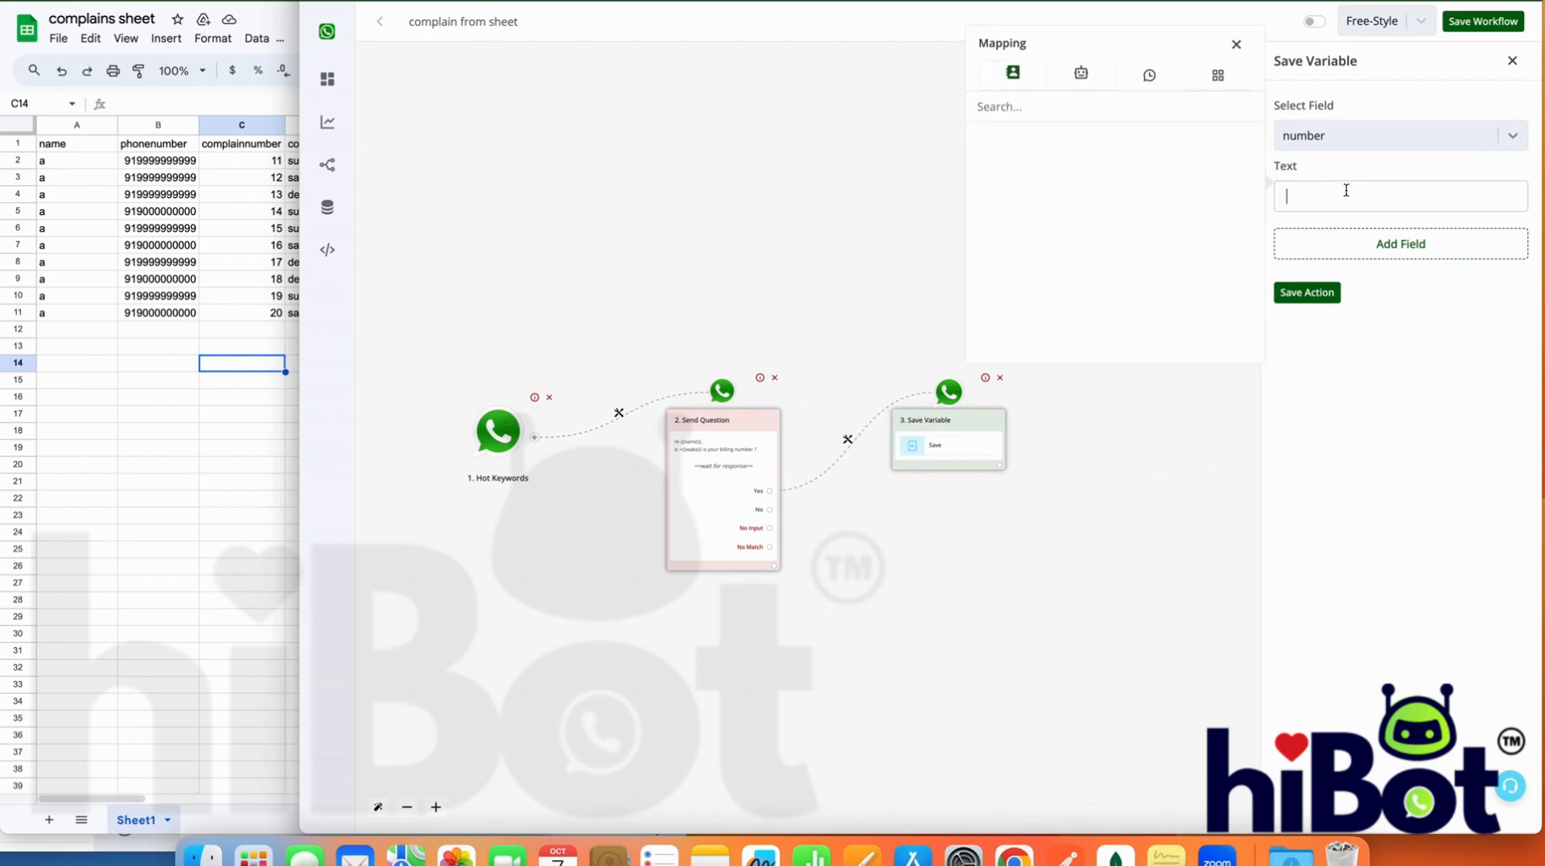
{"action": "left_click", "coordinate": [1006, 78]}
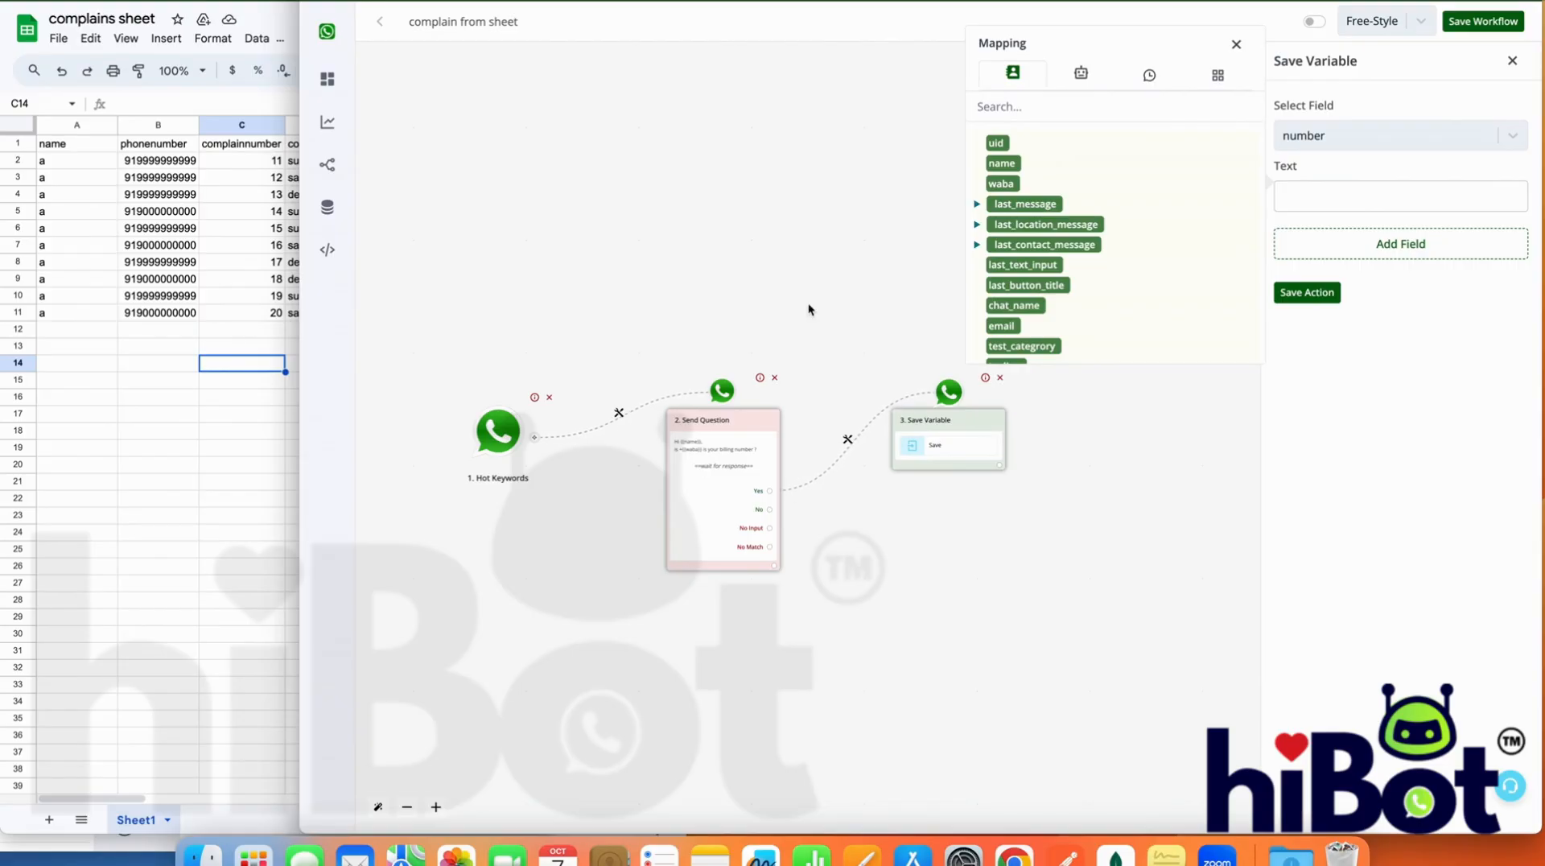
{"action": "left_click", "coordinate": [1001, 184]}
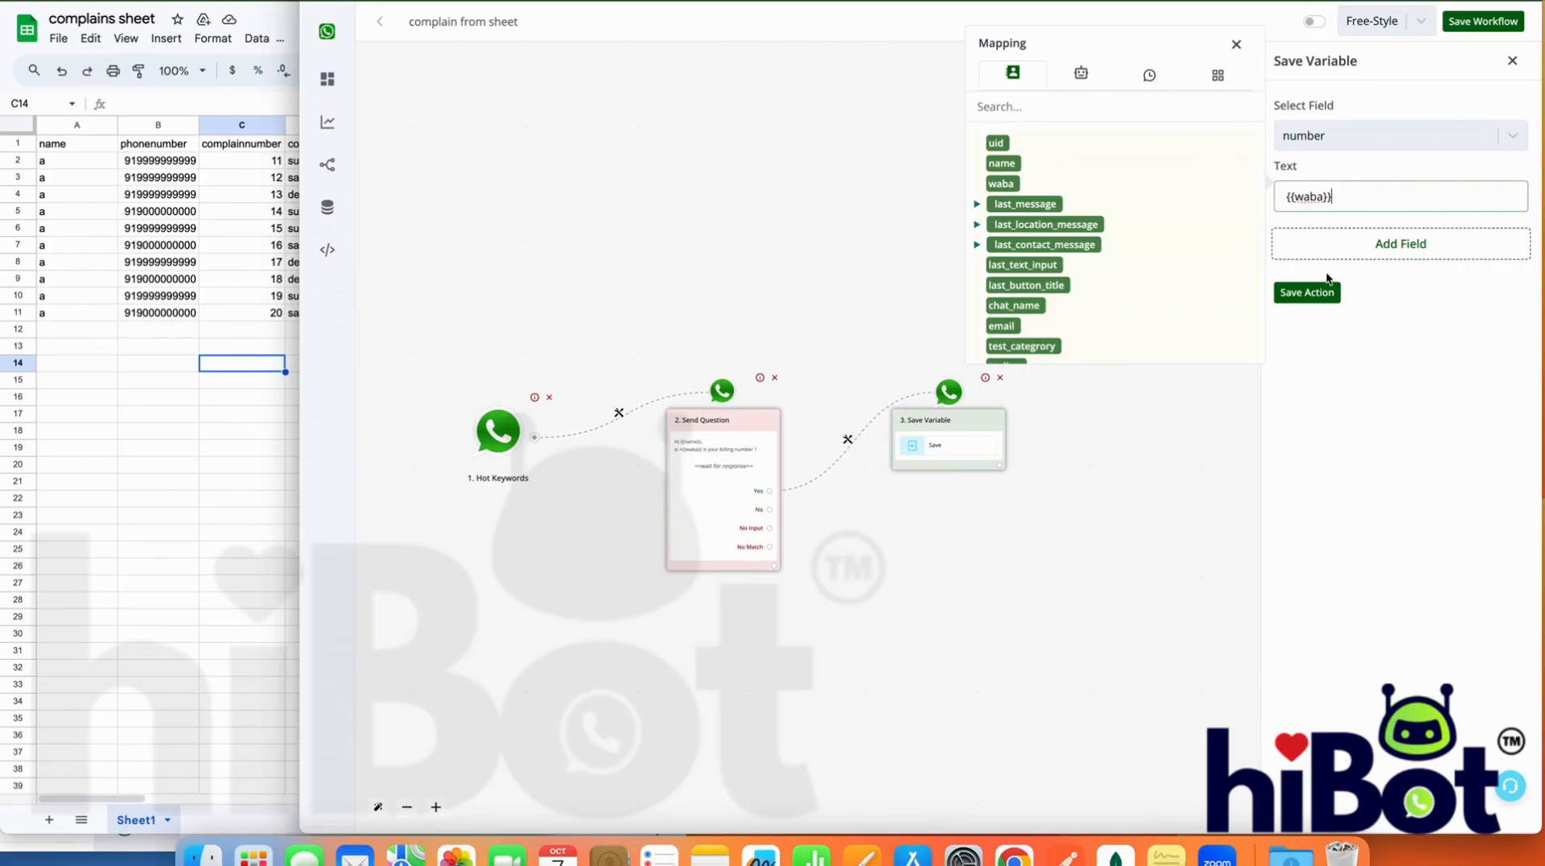
{"action": "left_click", "coordinate": [1312, 292]}
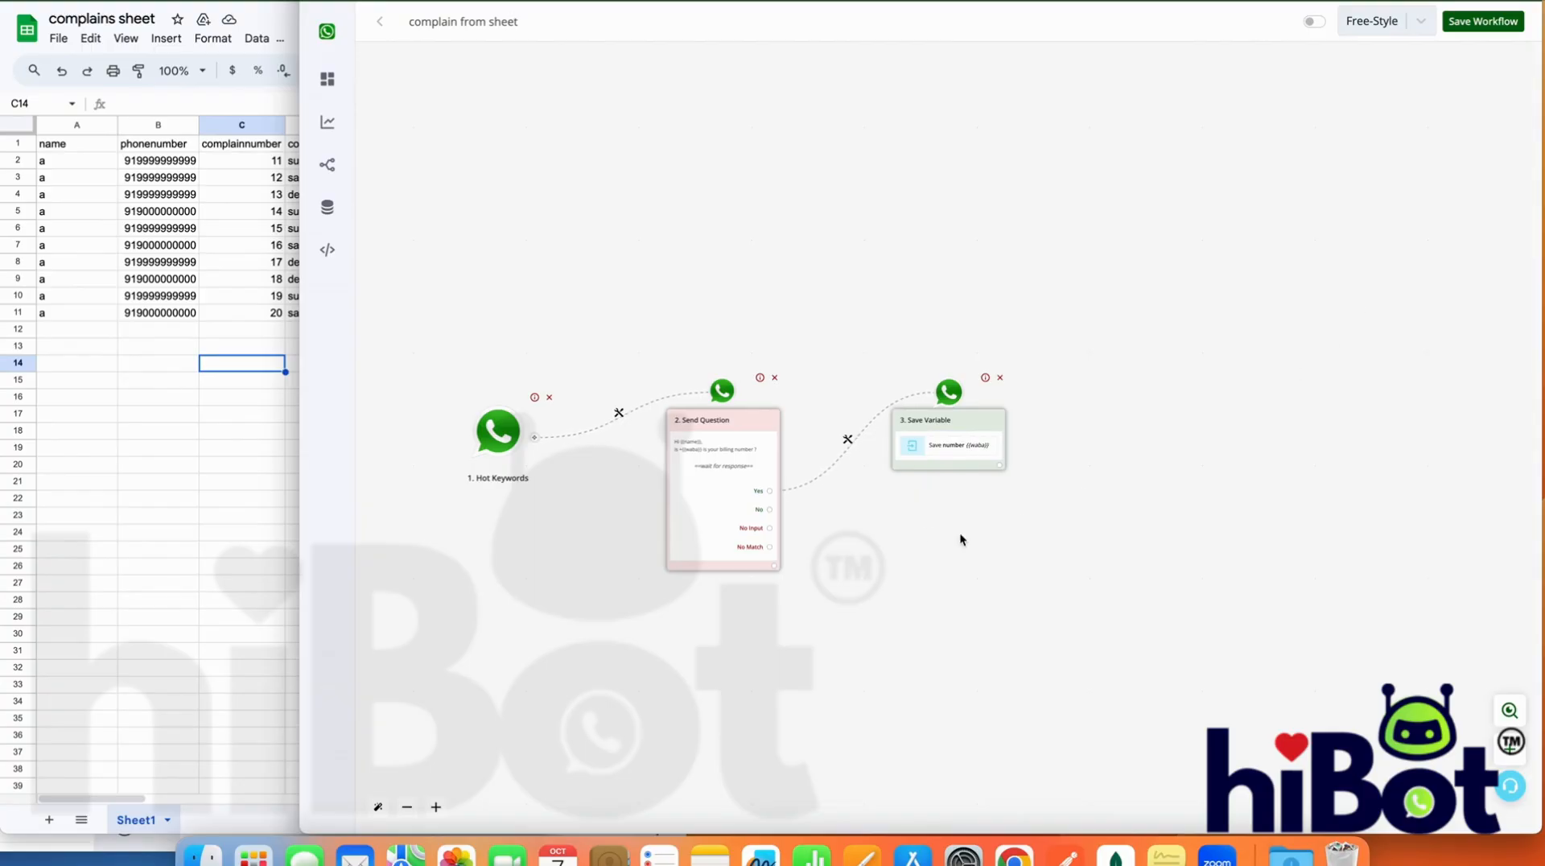
Attach an Ask Question action of the Text Message type to the billing question's No answer
{"action": "left_click_drag", "start_coordinate": [770, 508], "coordinate": [929, 580]}
{"action": "left_click", "coordinate": [1385, 219]}
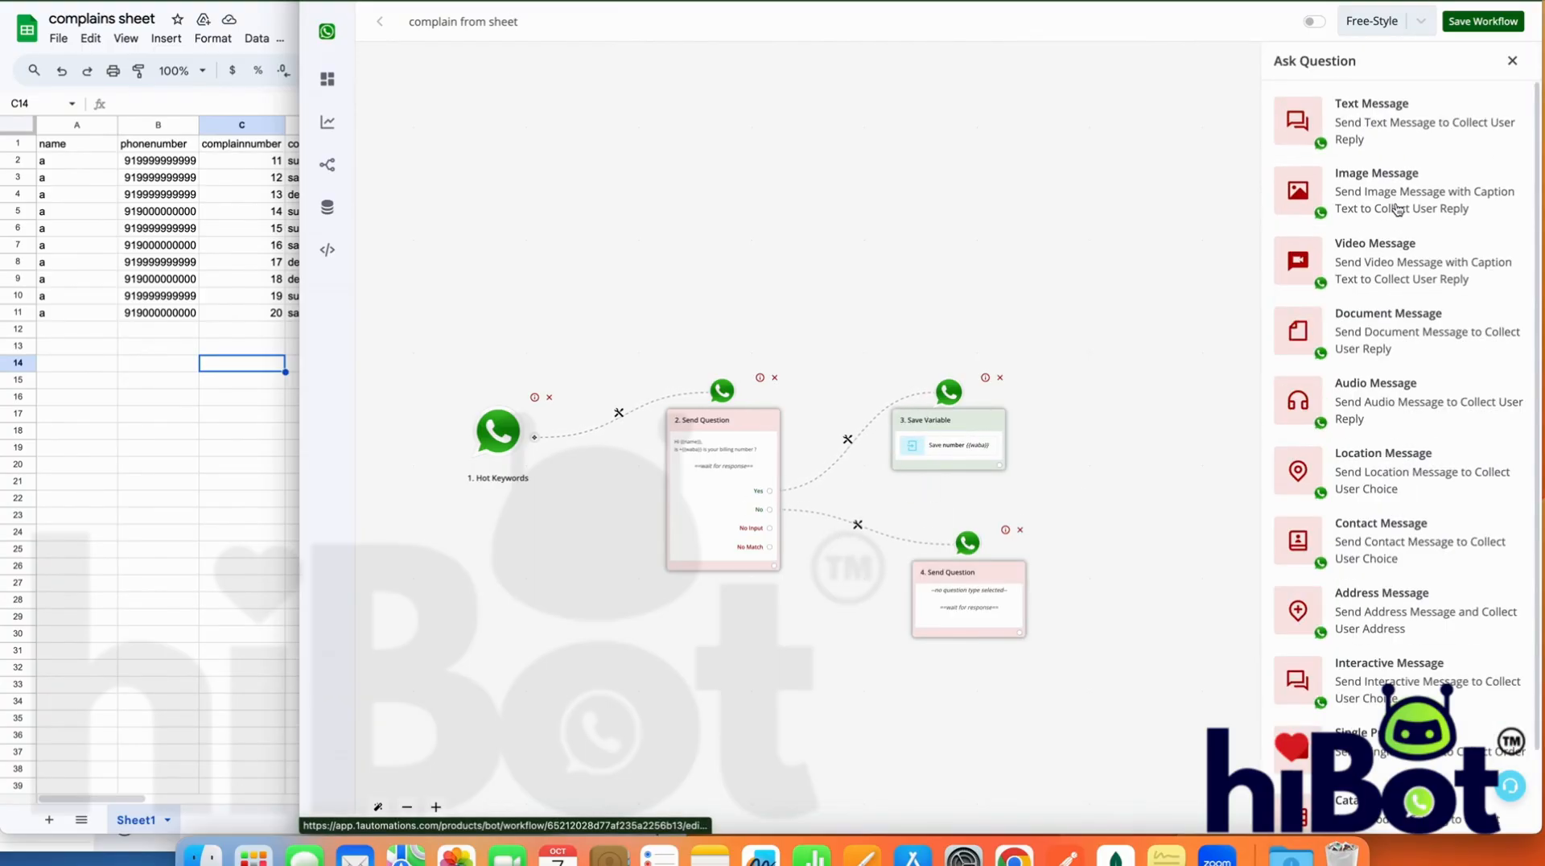
{"action": "left_click", "coordinate": [1376, 142]}
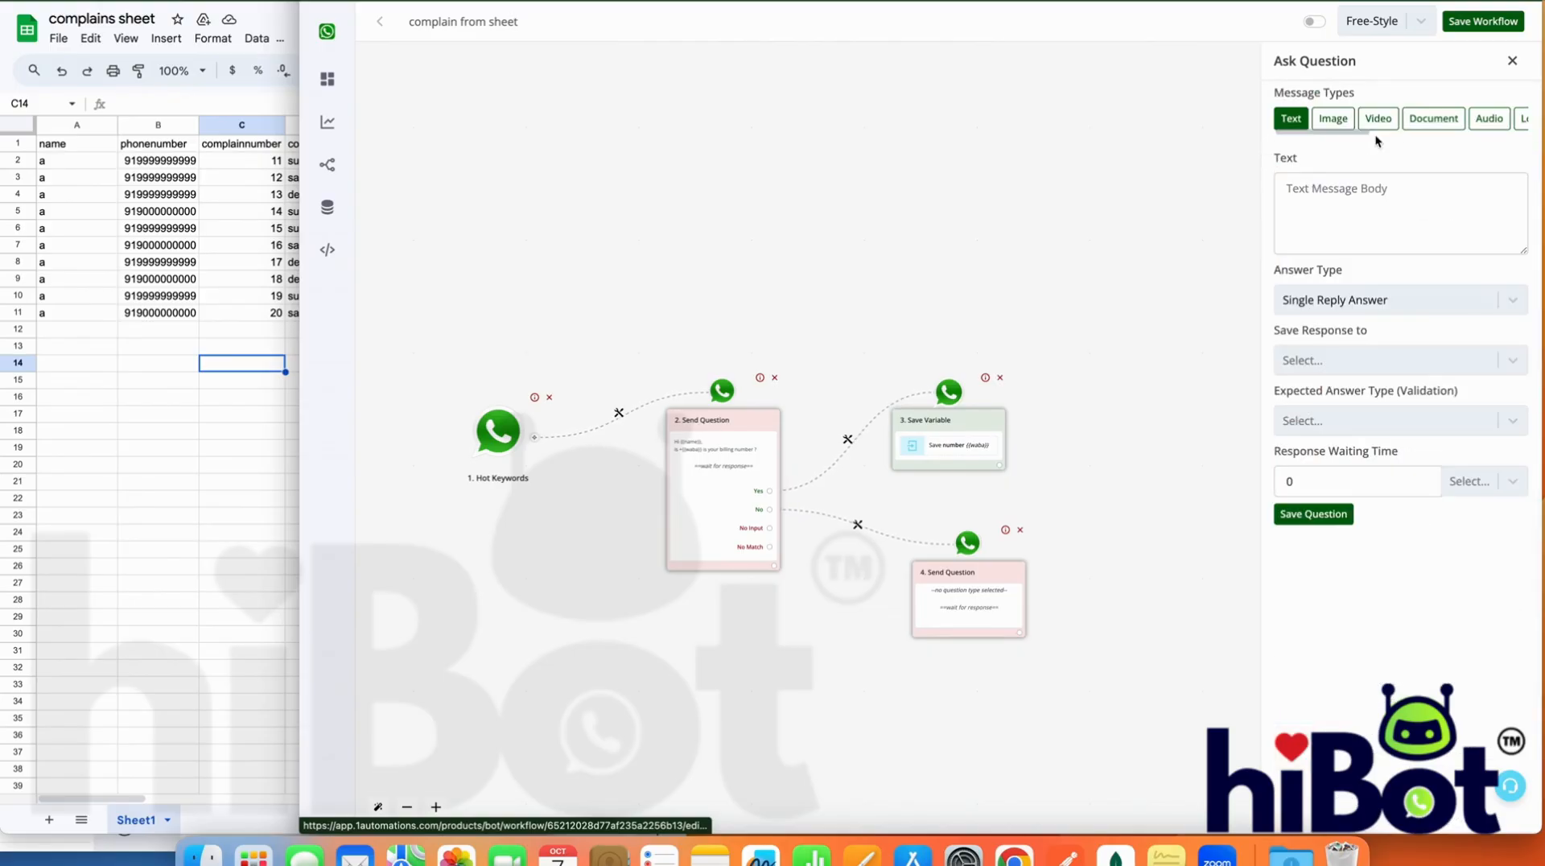
Write the question text "Kindly enter your billing number" and save the question
{"action": "left_click", "coordinate": [1355, 197]}
{"action": "type", "text": "Kindly en"}
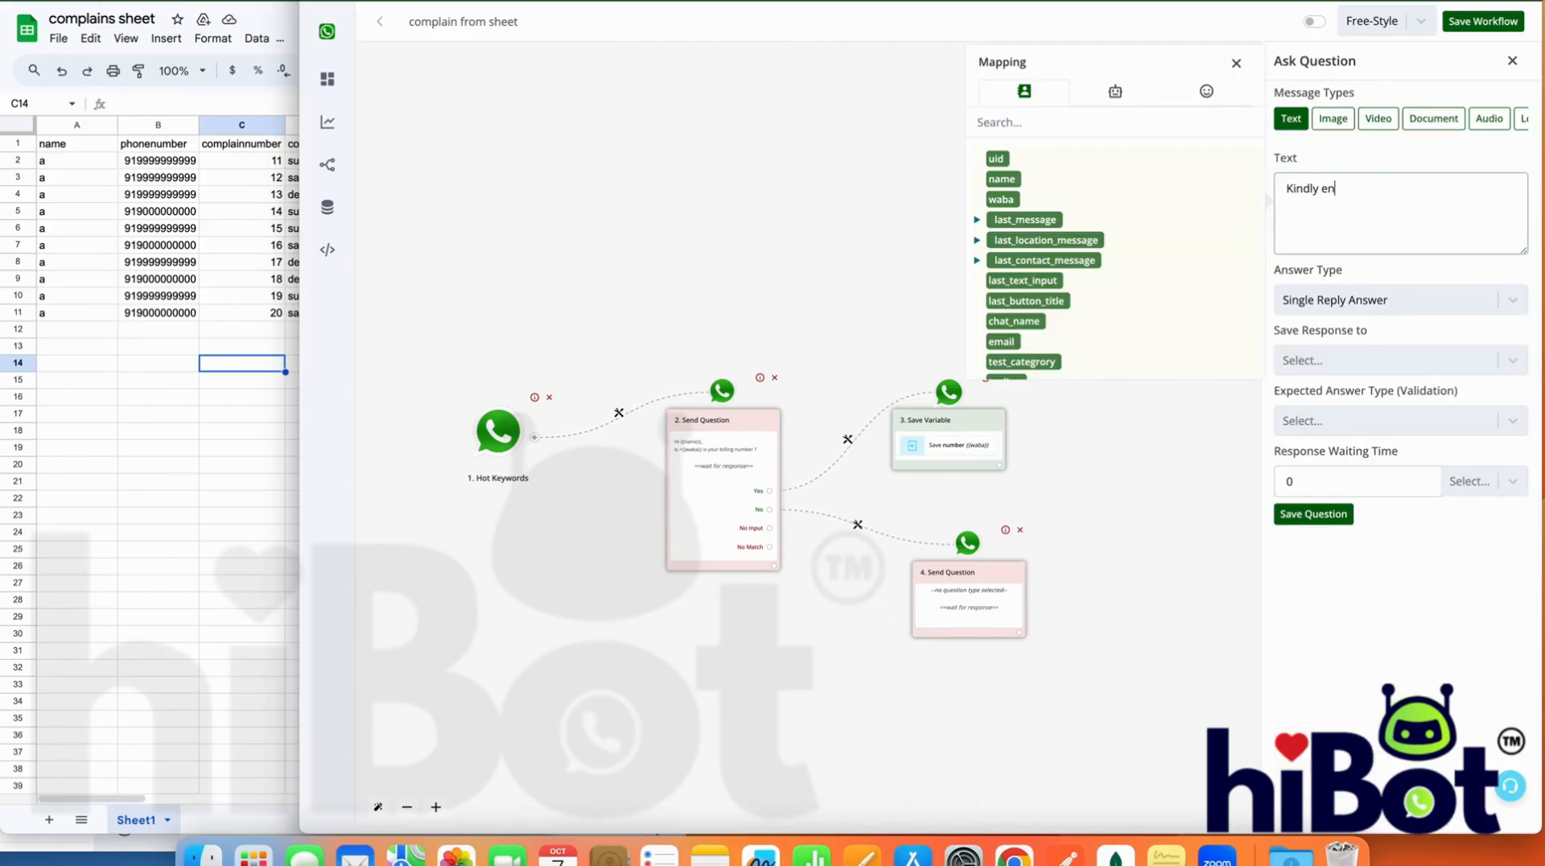
{"action": "type", "text": "ter your billing number"}
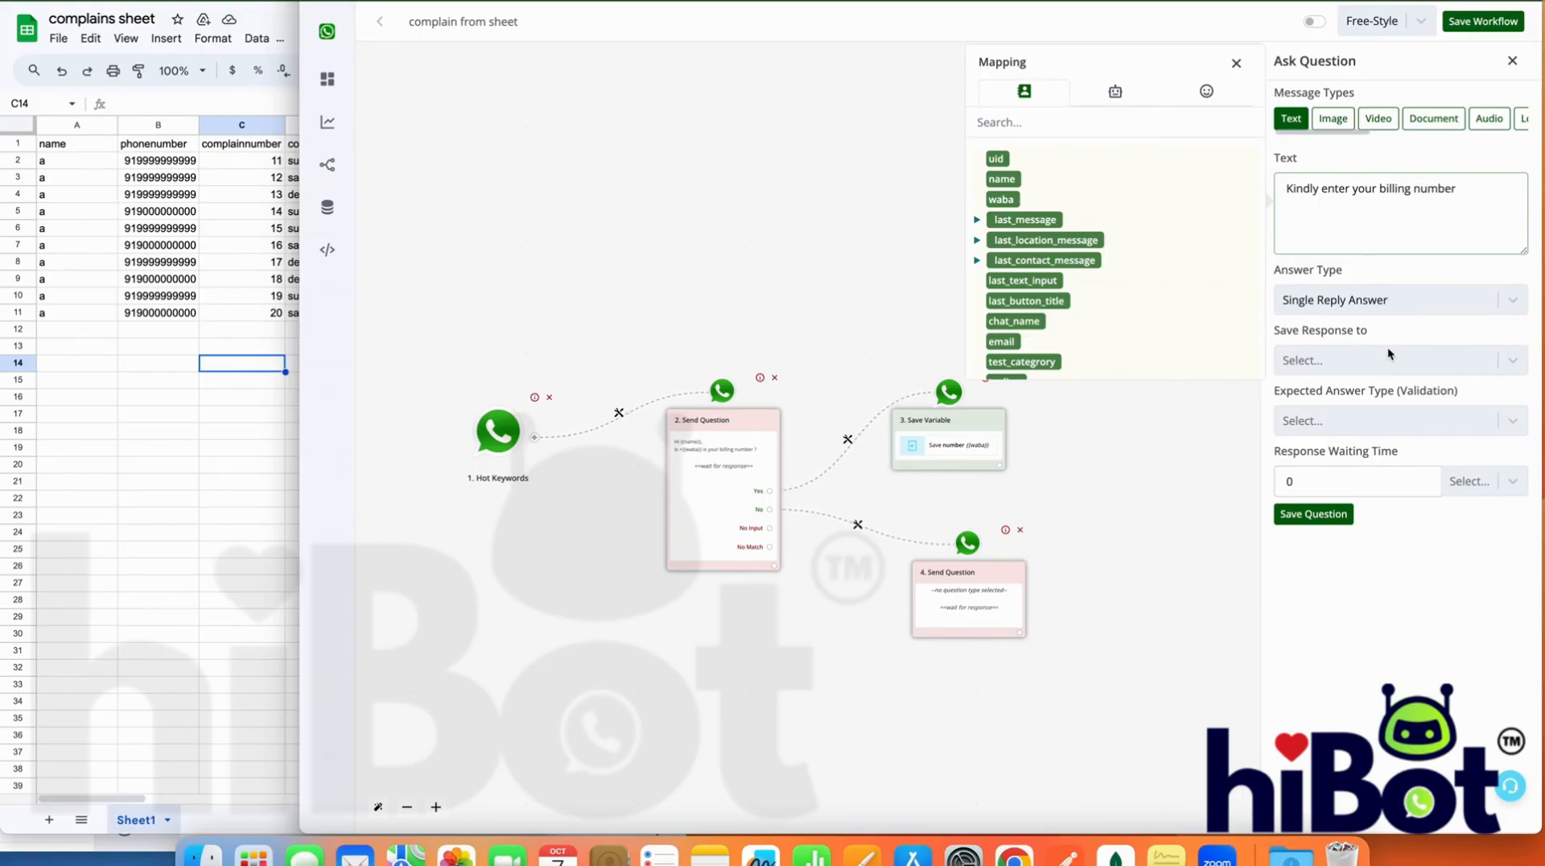
{"action": "left_click", "coordinate": [1310, 515]}
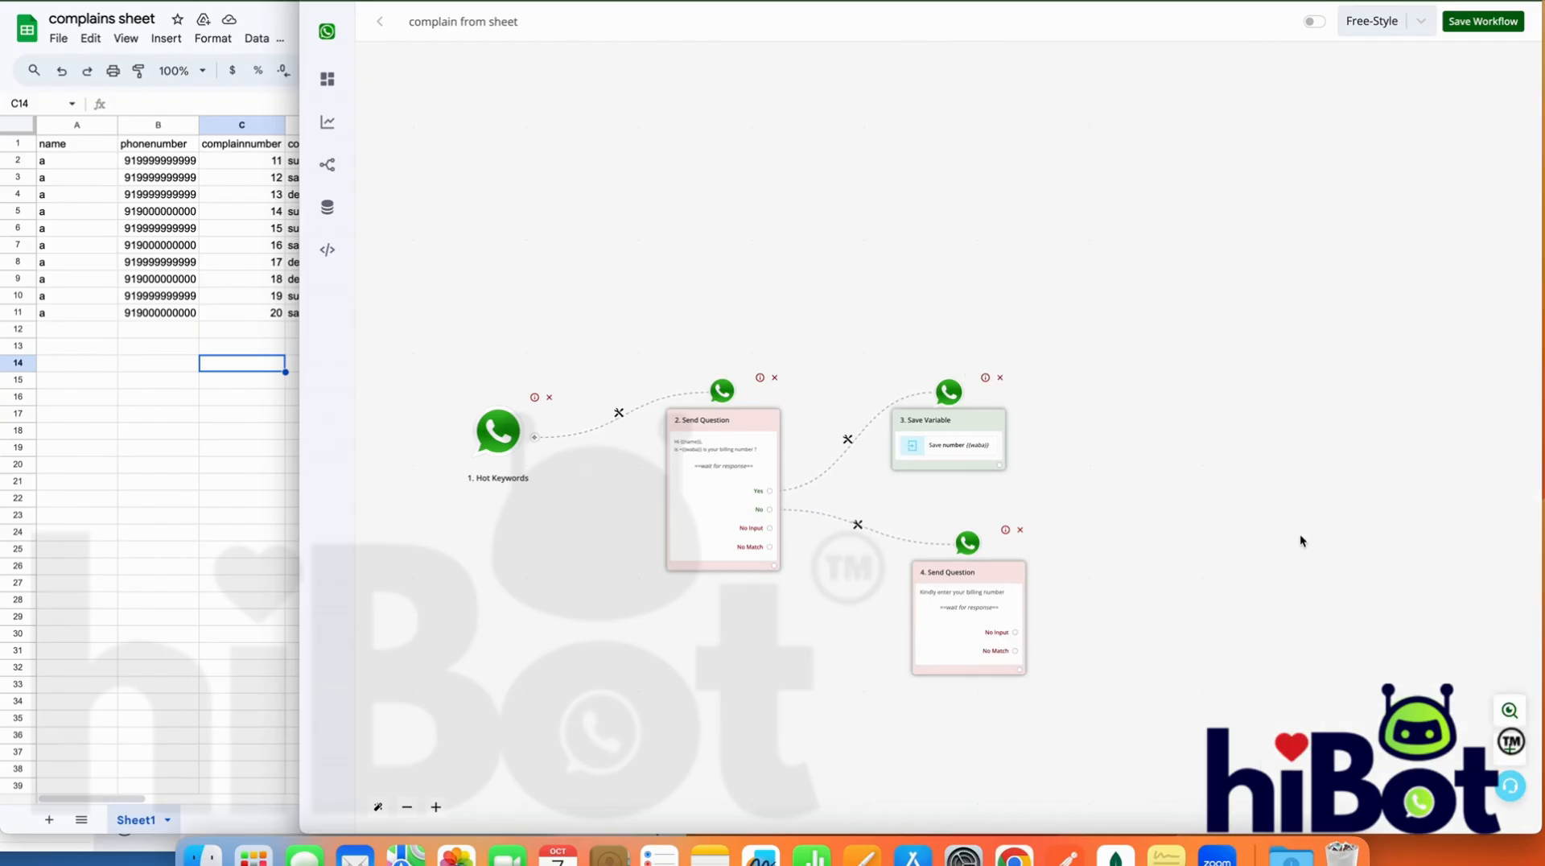
Attach a Save Variable Value action after the "Kindly enter your billing number" question, targeting the "number" bot field
{"action": "left_click", "coordinate": [1015, 672]}
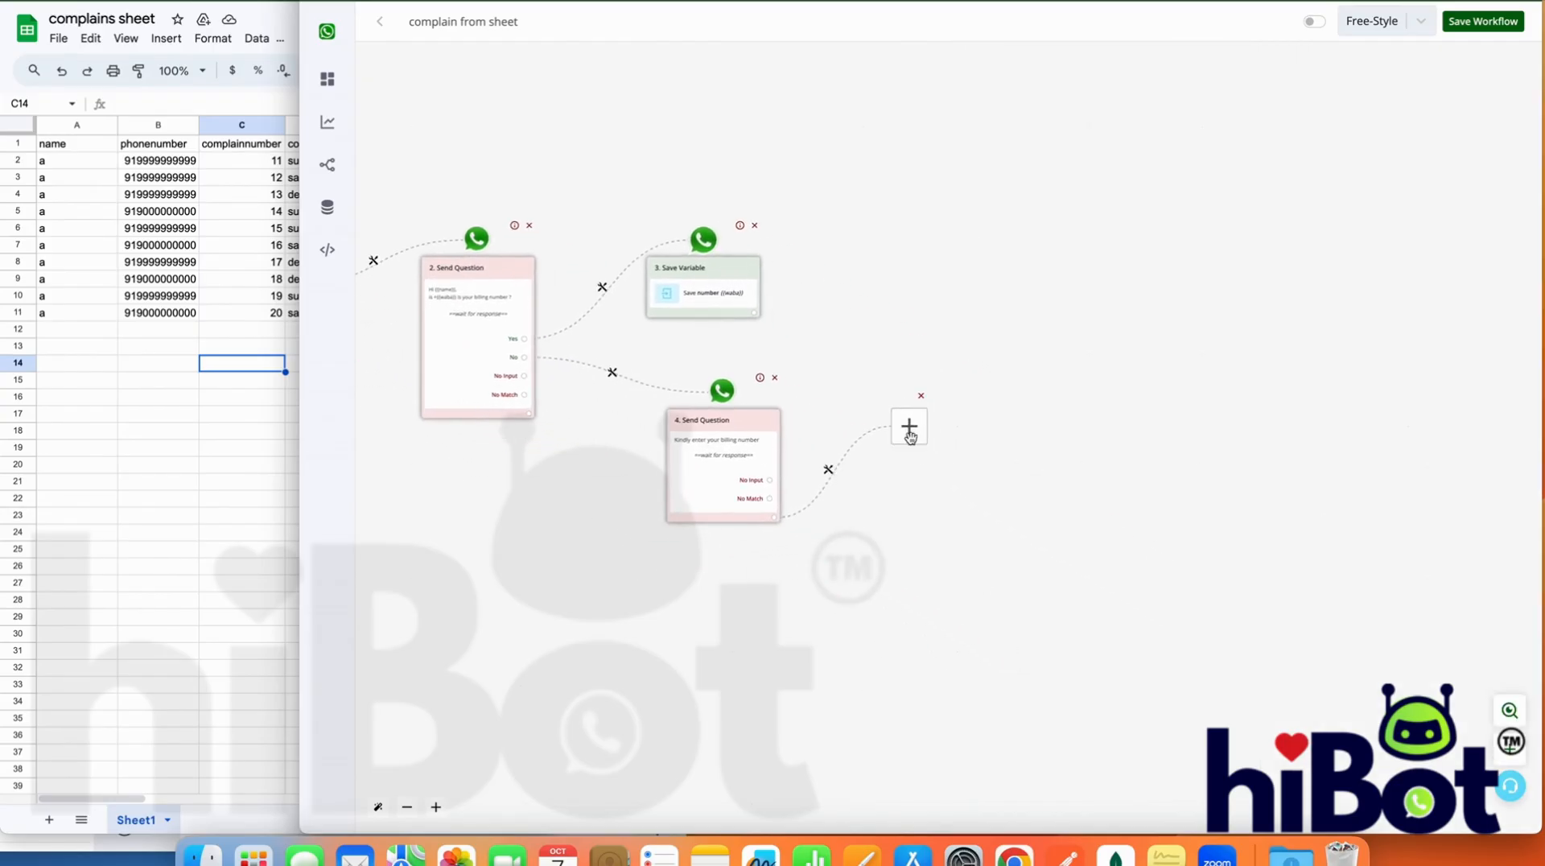
{"action": "left_click", "coordinate": [909, 432]}
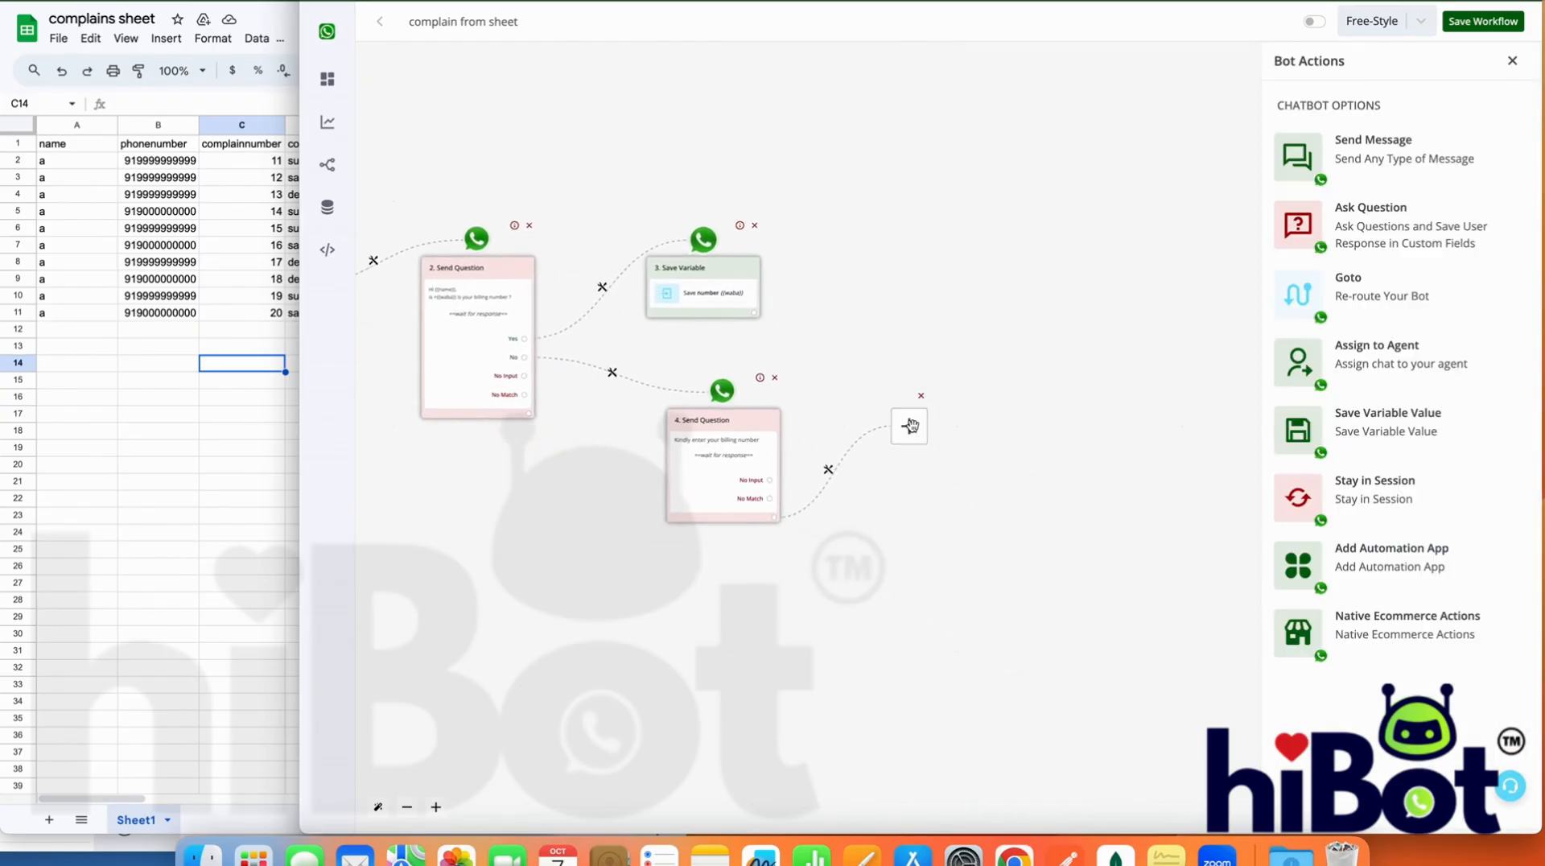
{"action": "left_click", "coordinate": [1386, 445]}
{"action": "left_click", "coordinate": [1418, 138]}
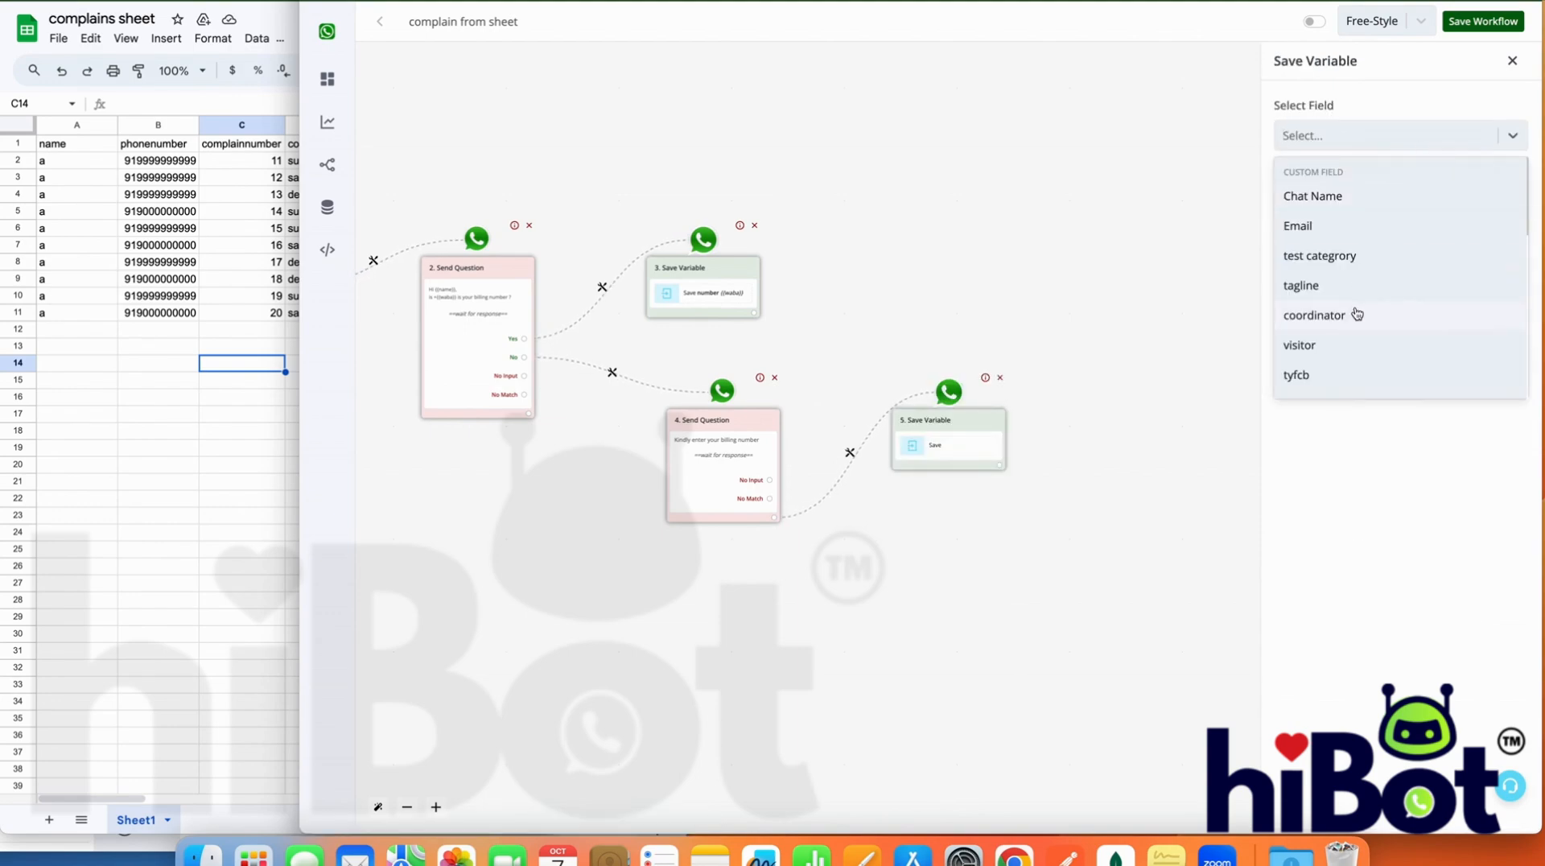
{"action": "scroll", "coordinate": [1357, 313], "scroll_direction": "down", "scroll_amount": 1}
{"action": "scroll", "coordinate": [1357, 313], "scroll_direction": "down", "scroll_amount": 4}
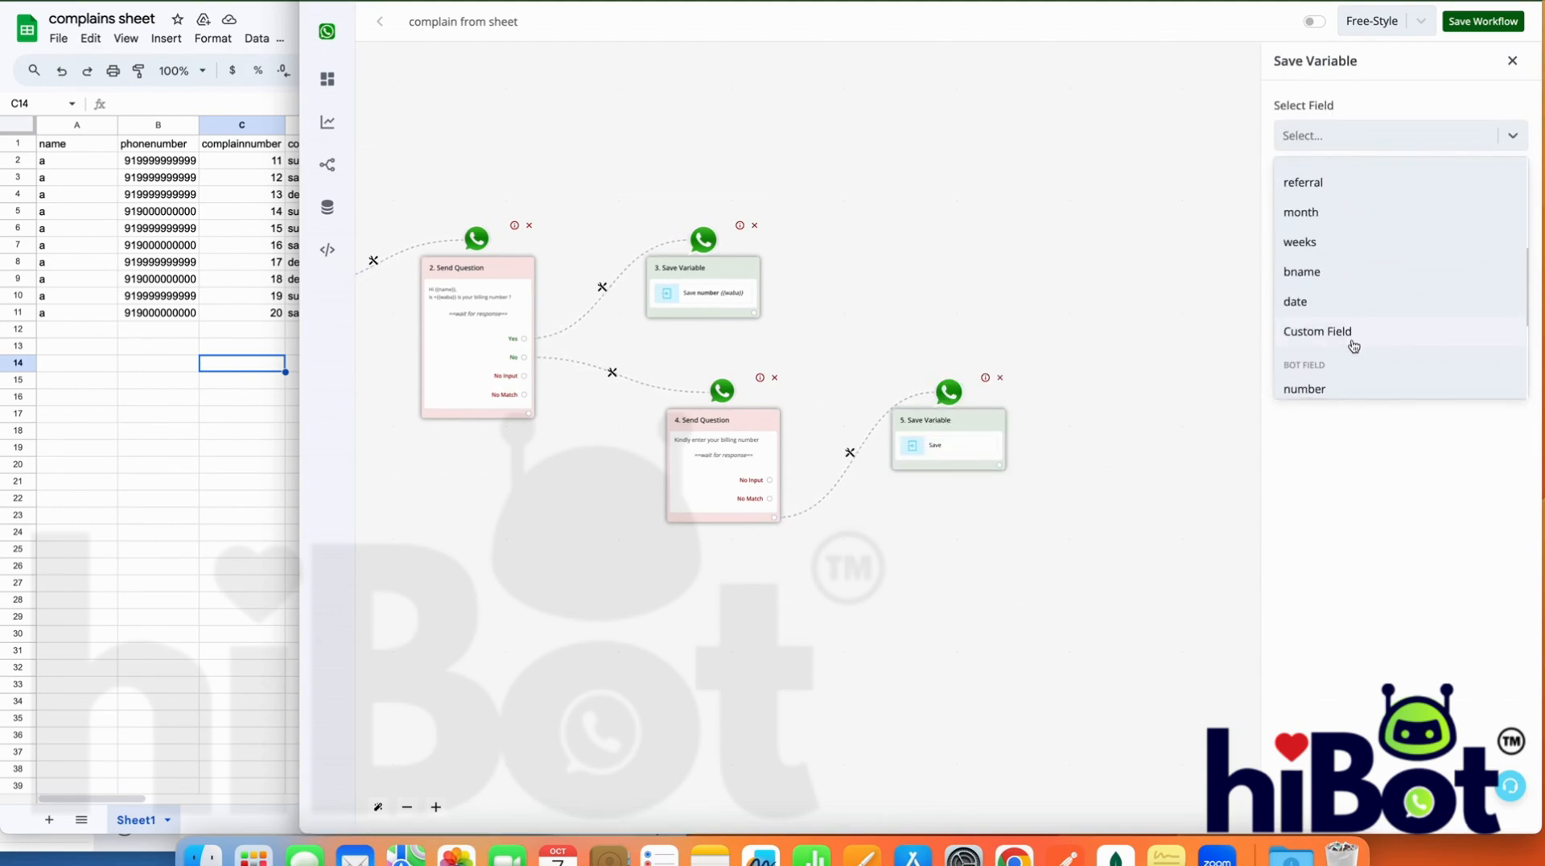
{"action": "left_click", "coordinate": [1352, 345]}
Map {{last_text_input}} as the text stored in the number field and save the action
{"action": "left_click", "coordinate": [1343, 202]}
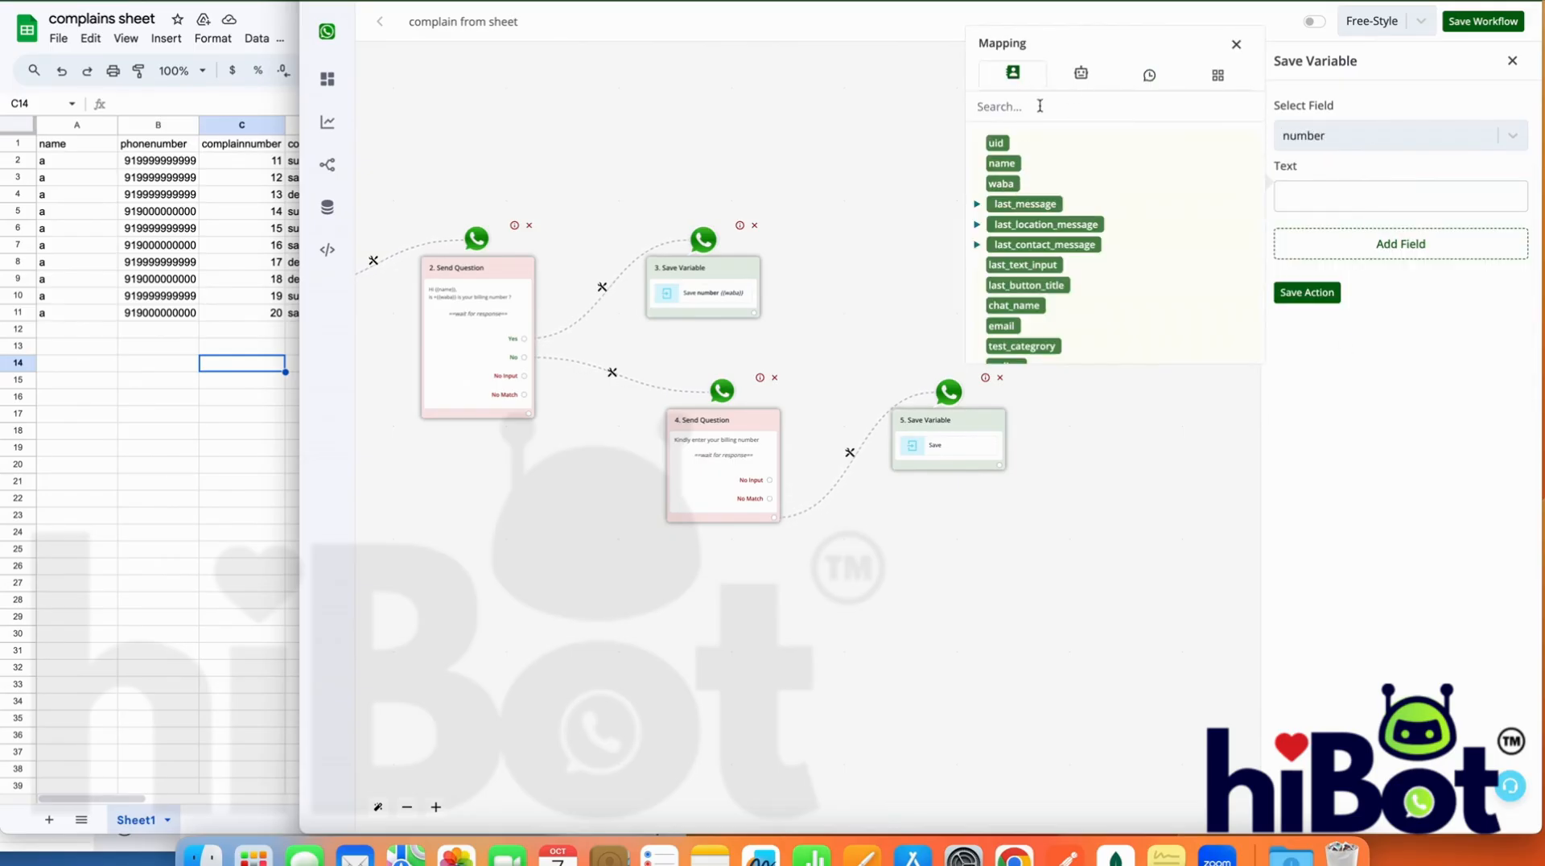
{"action": "scroll", "coordinate": [1029, 310], "scroll_direction": "down", "scroll_amount": 1}
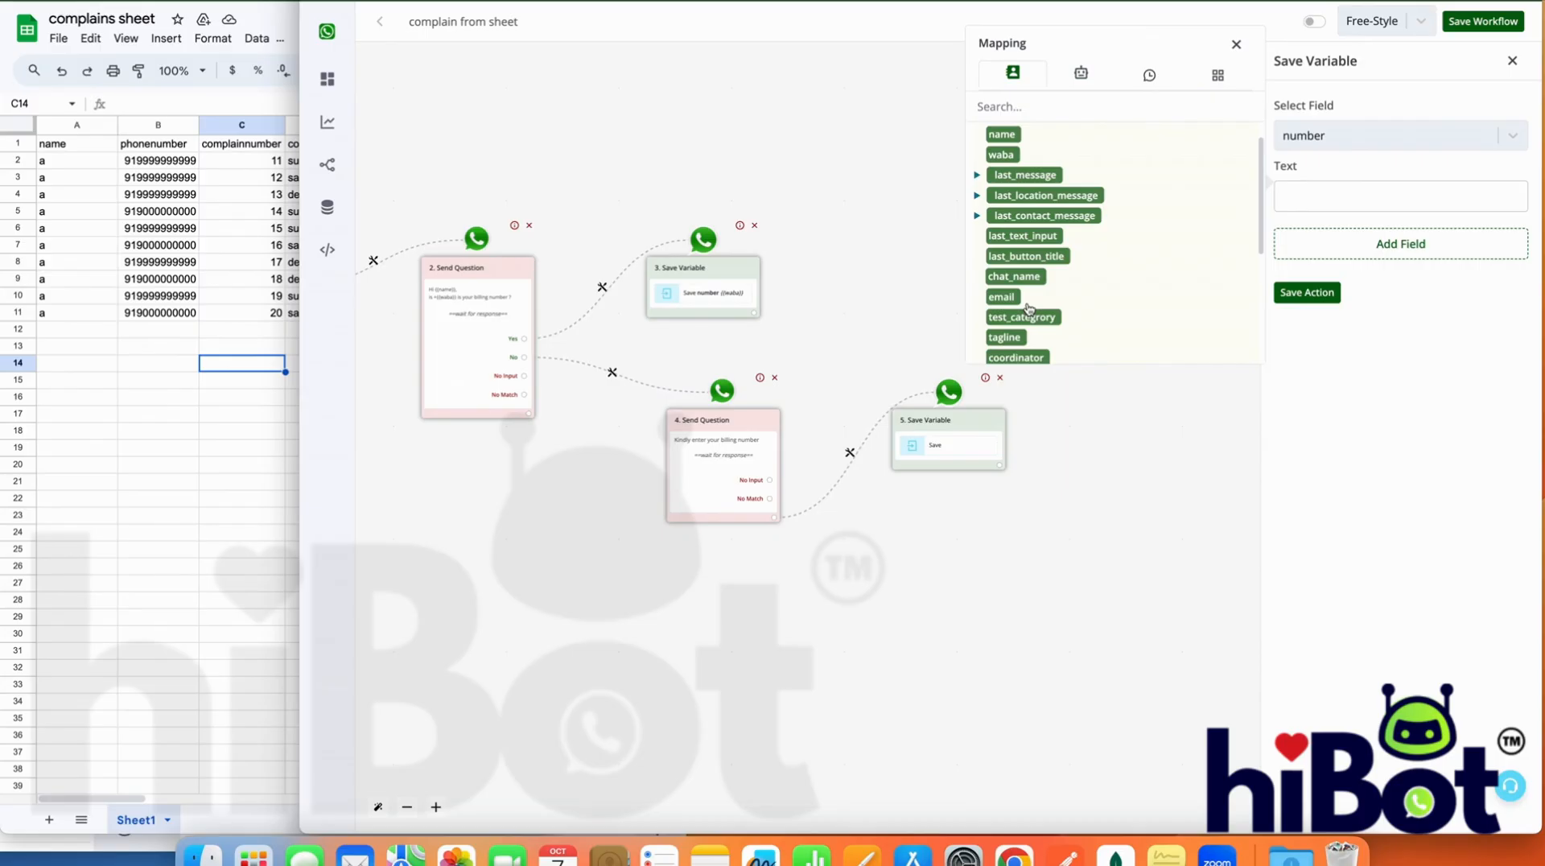
{"action": "left_click", "coordinate": [1023, 235]}
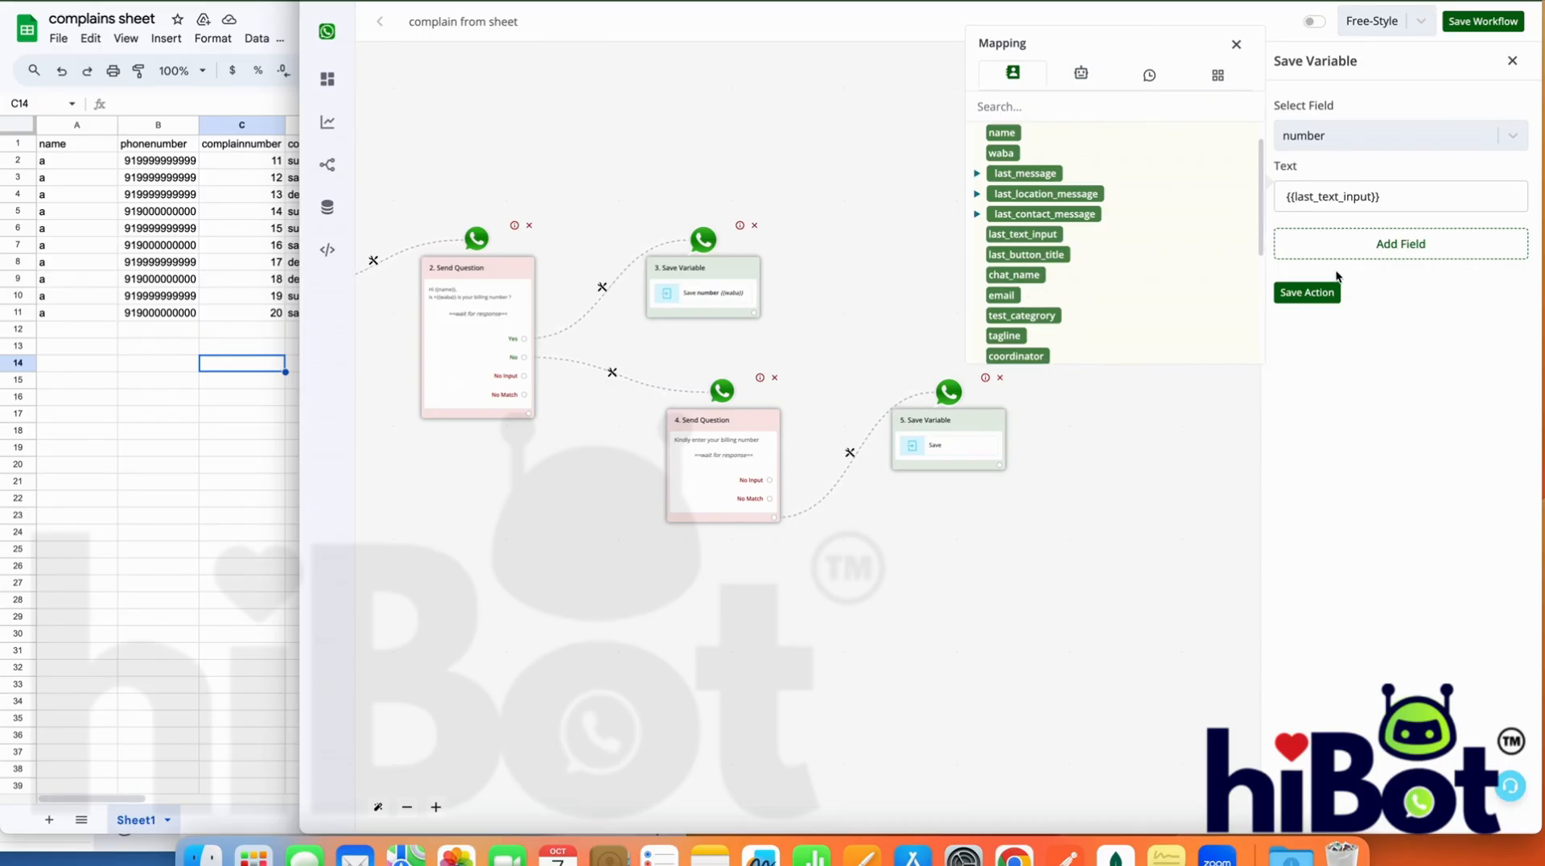
{"action": "left_click", "coordinate": [1321, 294]}
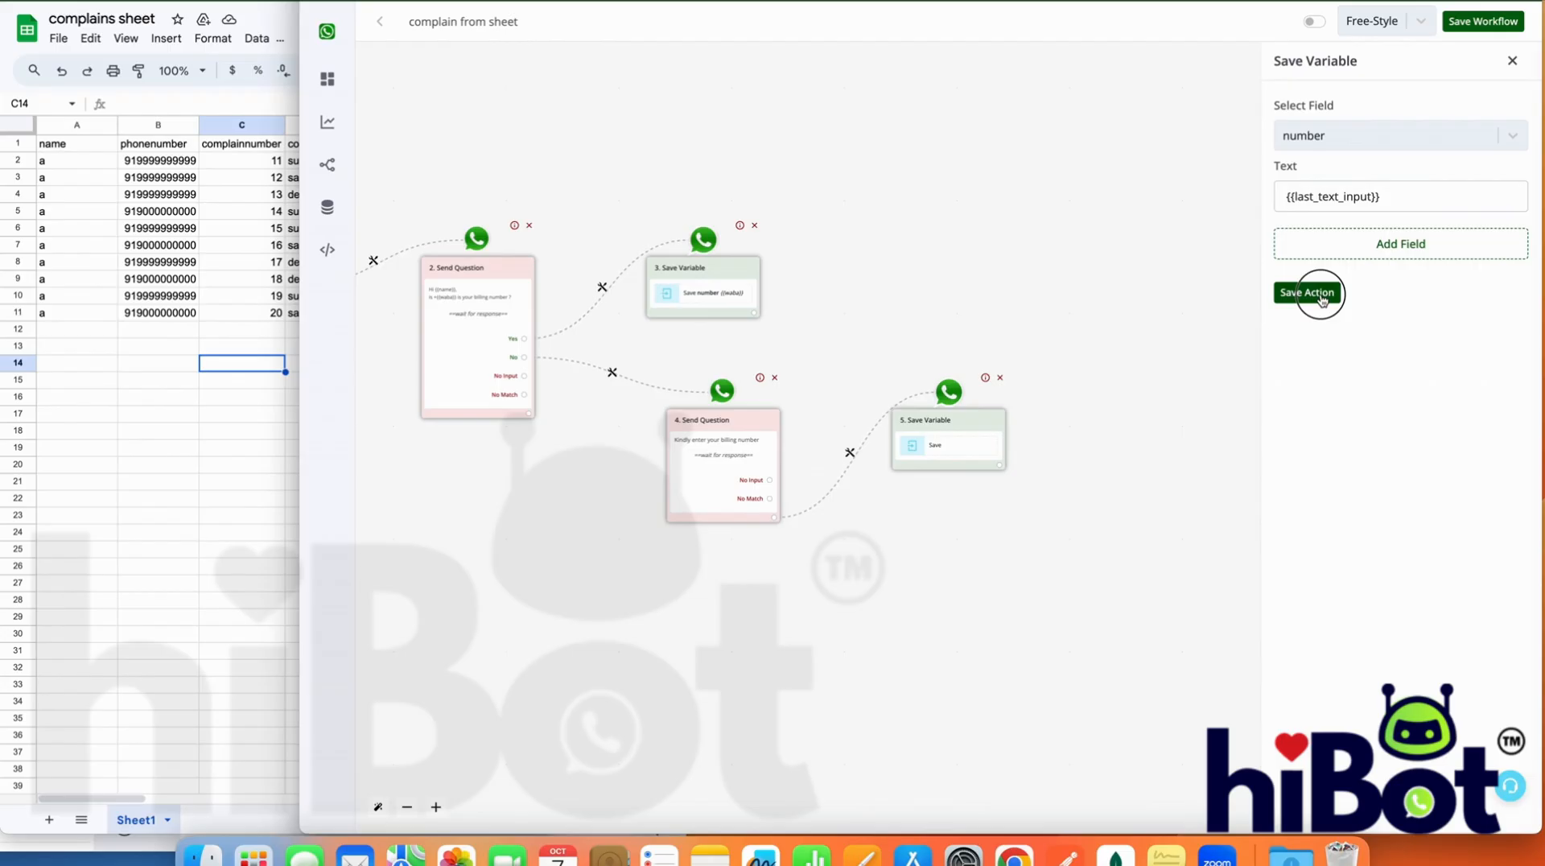
Attach a Google Sheet Lookup Spreadsheet Rows action after the Save Variable step that stores {{last_text_input}}
{"action": "left_click", "coordinate": [998, 475]}
{"action": "left_click", "coordinate": [920, 427]}
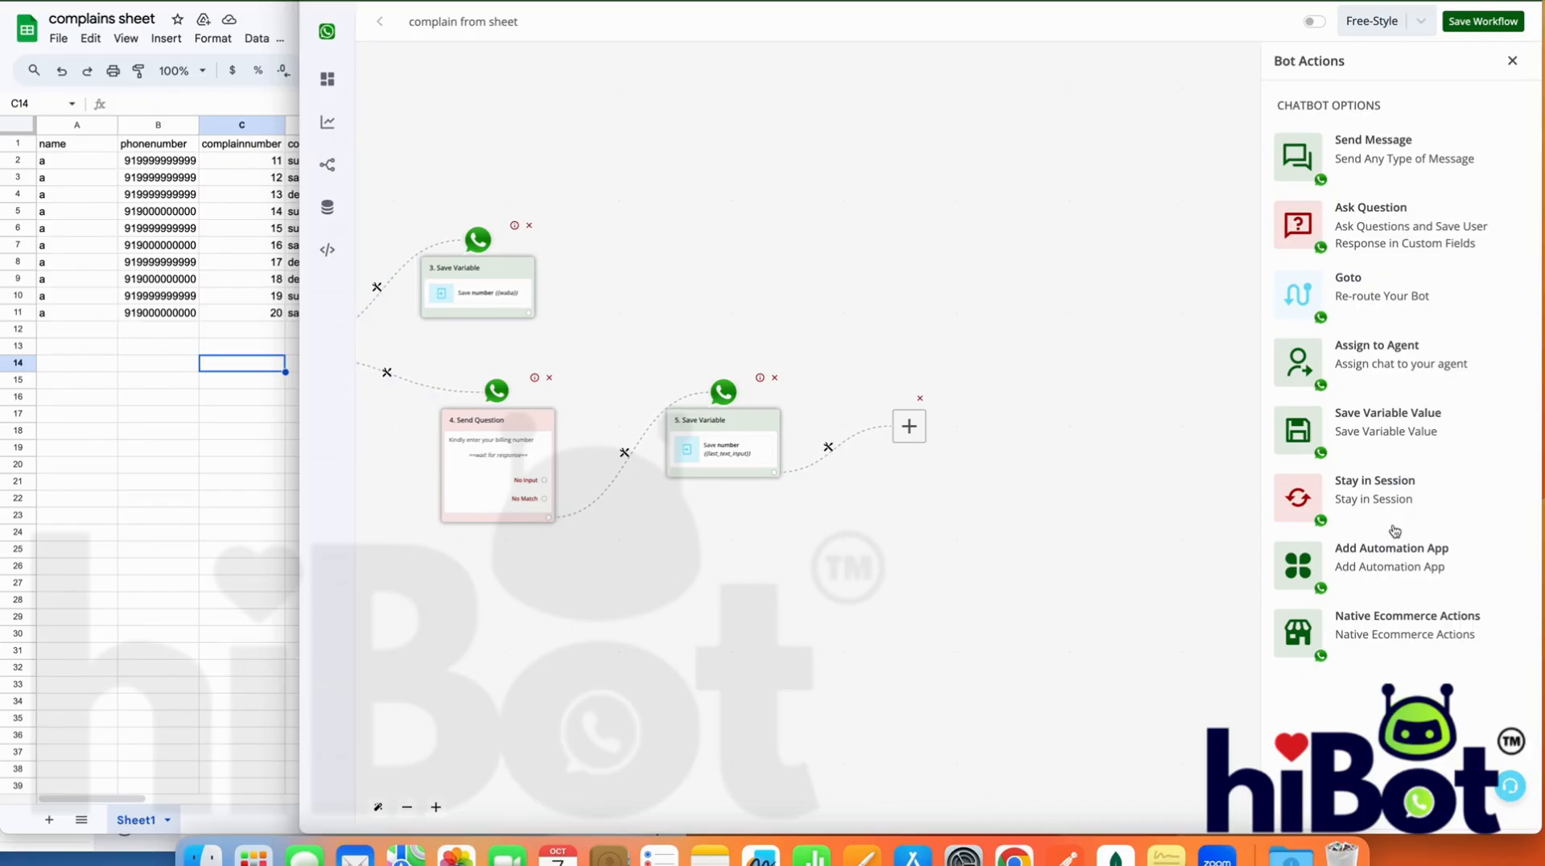
{"action": "left_click", "coordinate": [1392, 555]}
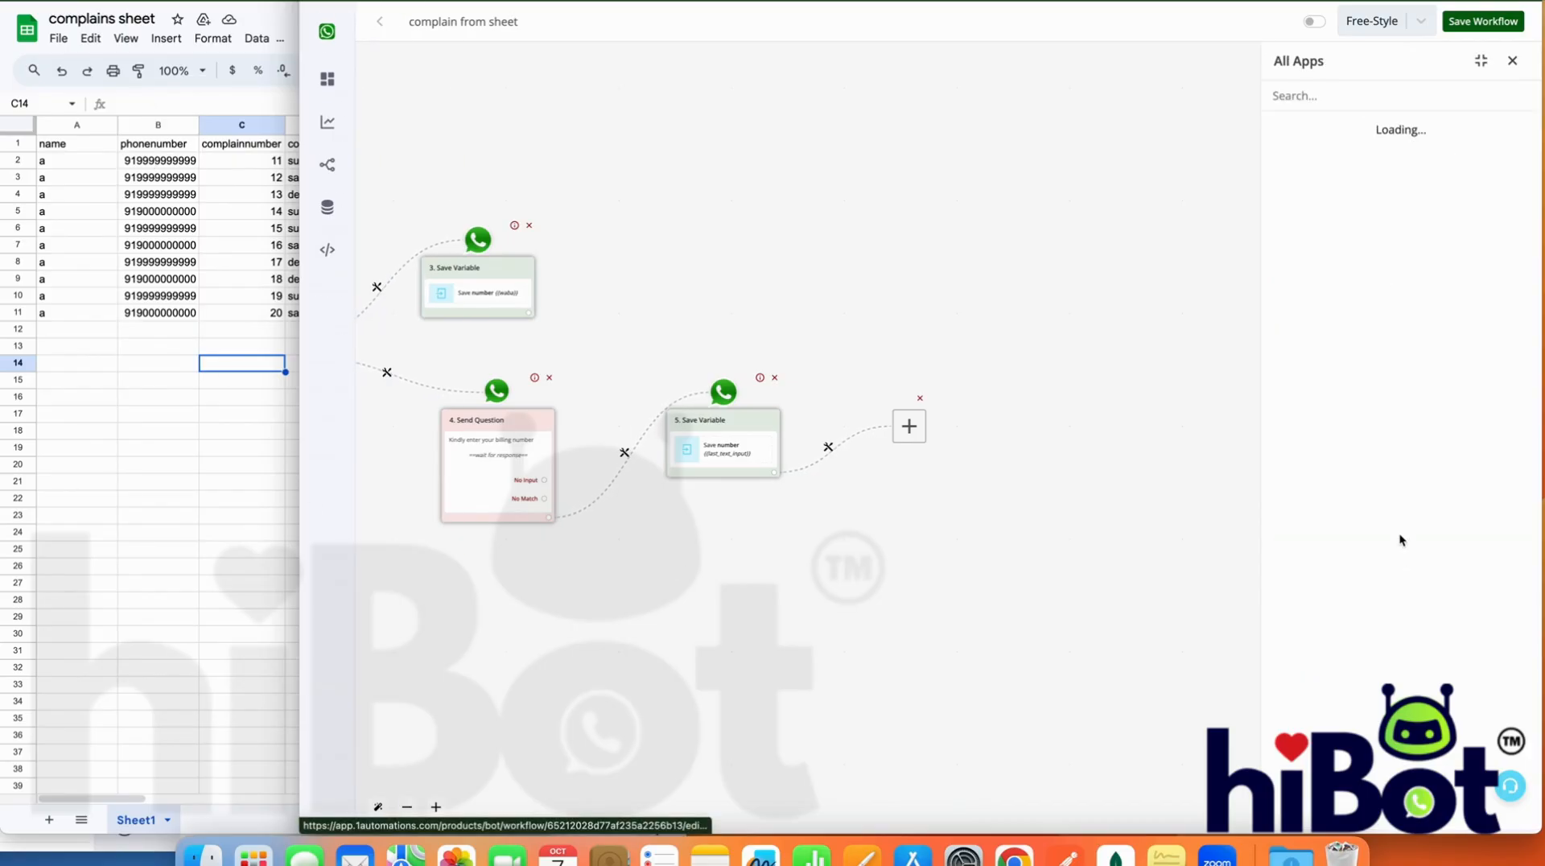
{"action": "left_click", "coordinate": [1348, 103]}
{"action": "type", "text": "shee"}
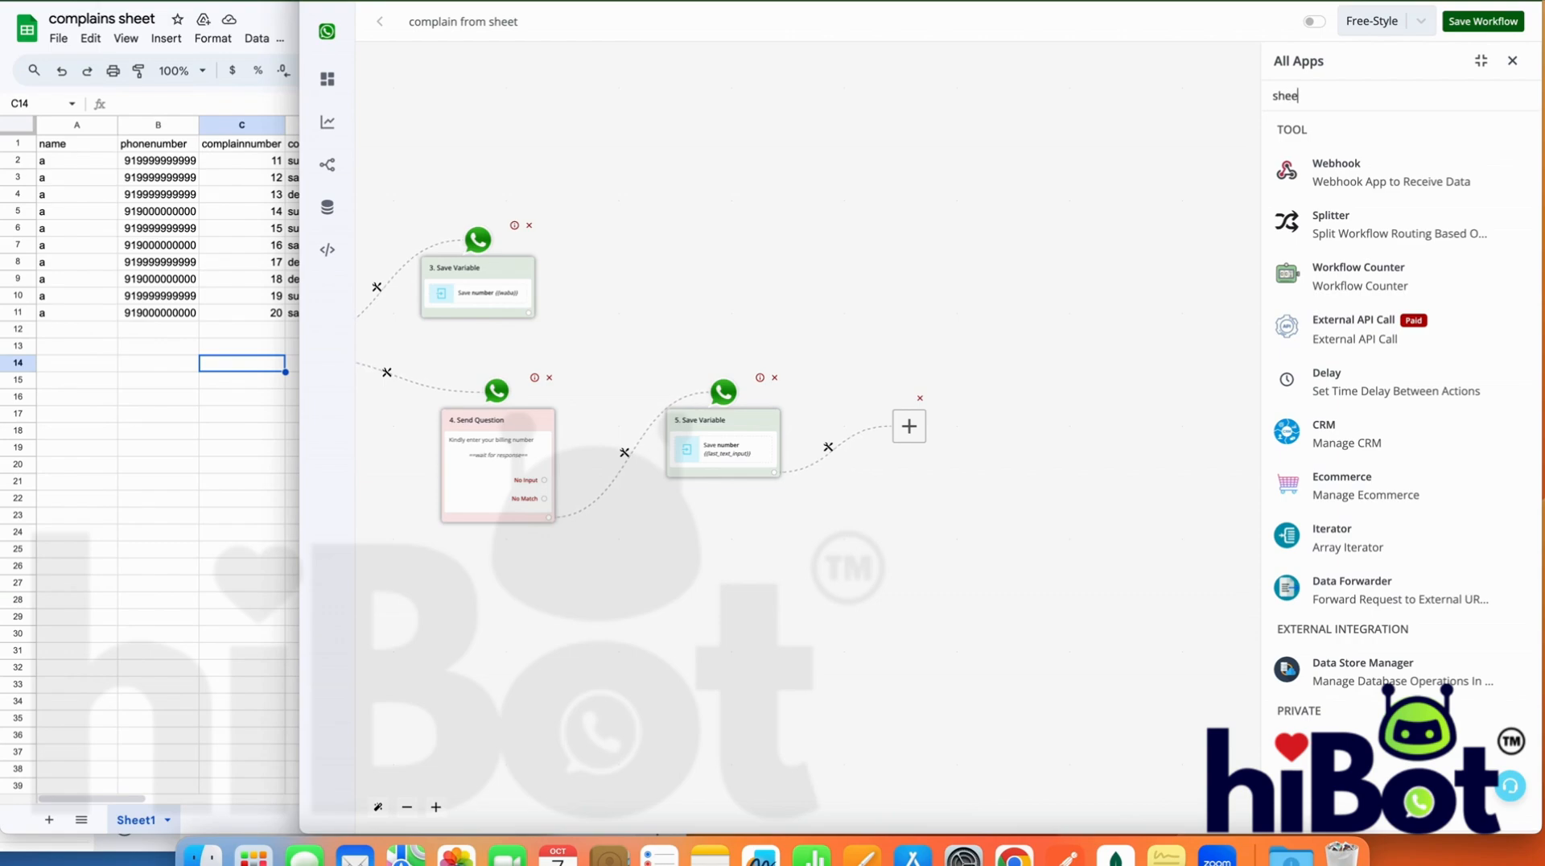
{"action": "type", "text": "t"}
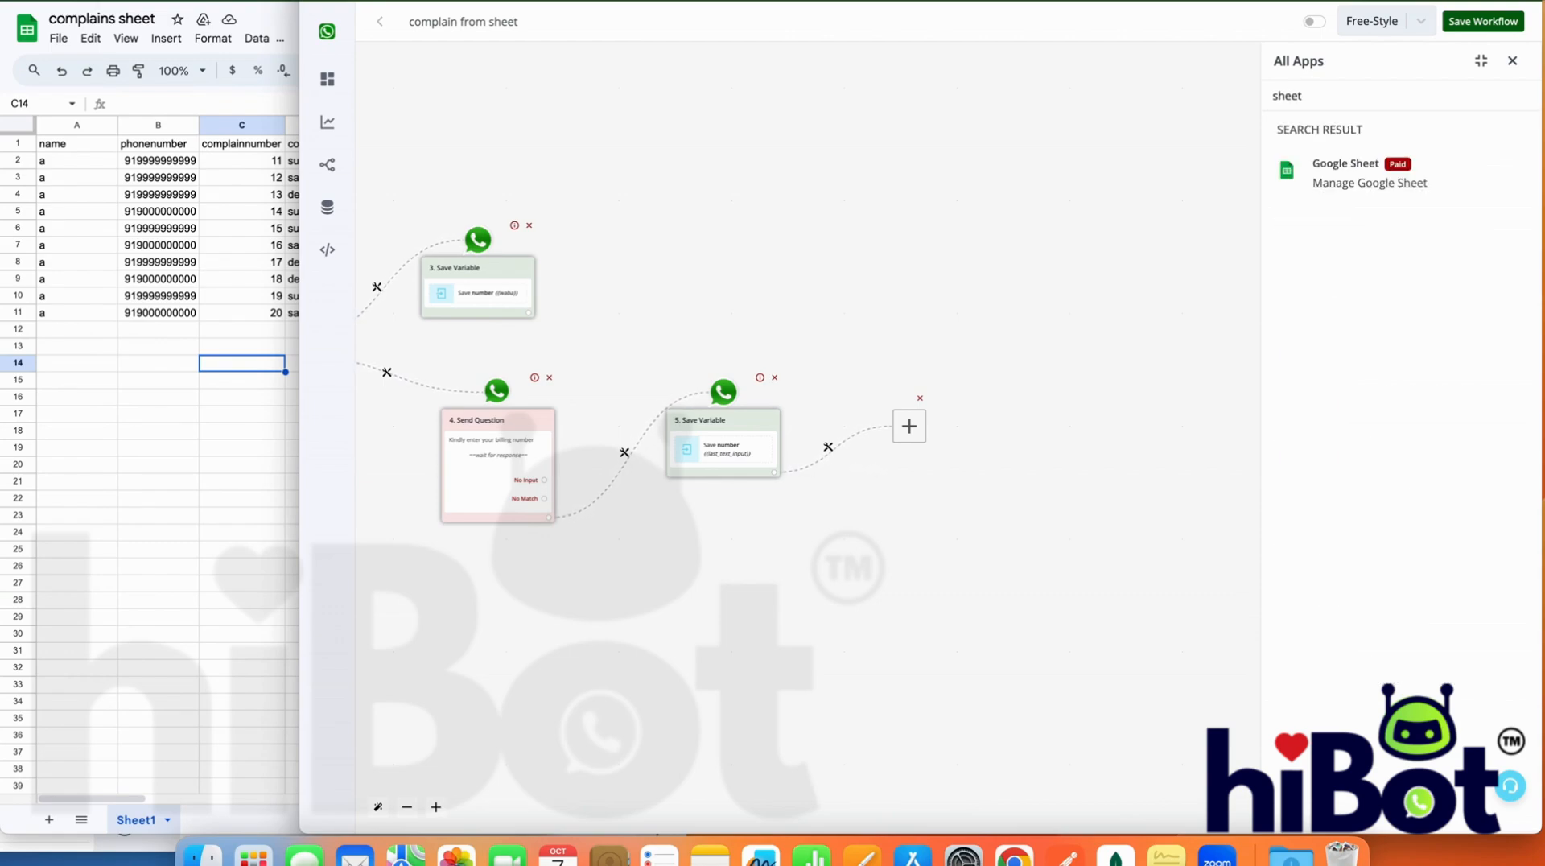
{"action": "left_click", "coordinate": [1416, 169]}
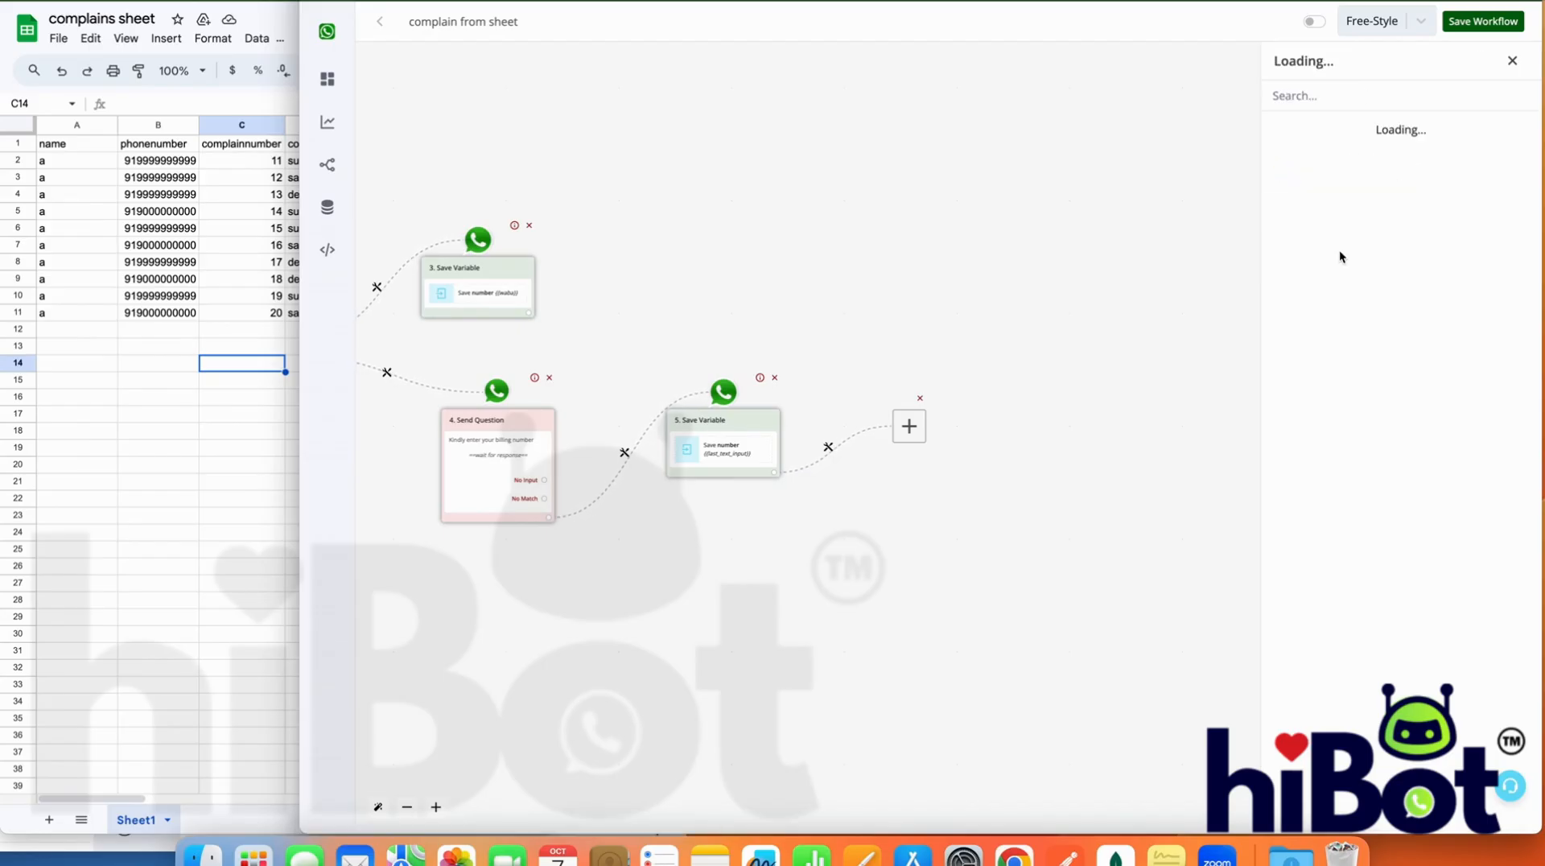
{"action": "left_click", "coordinate": [1374, 356]}
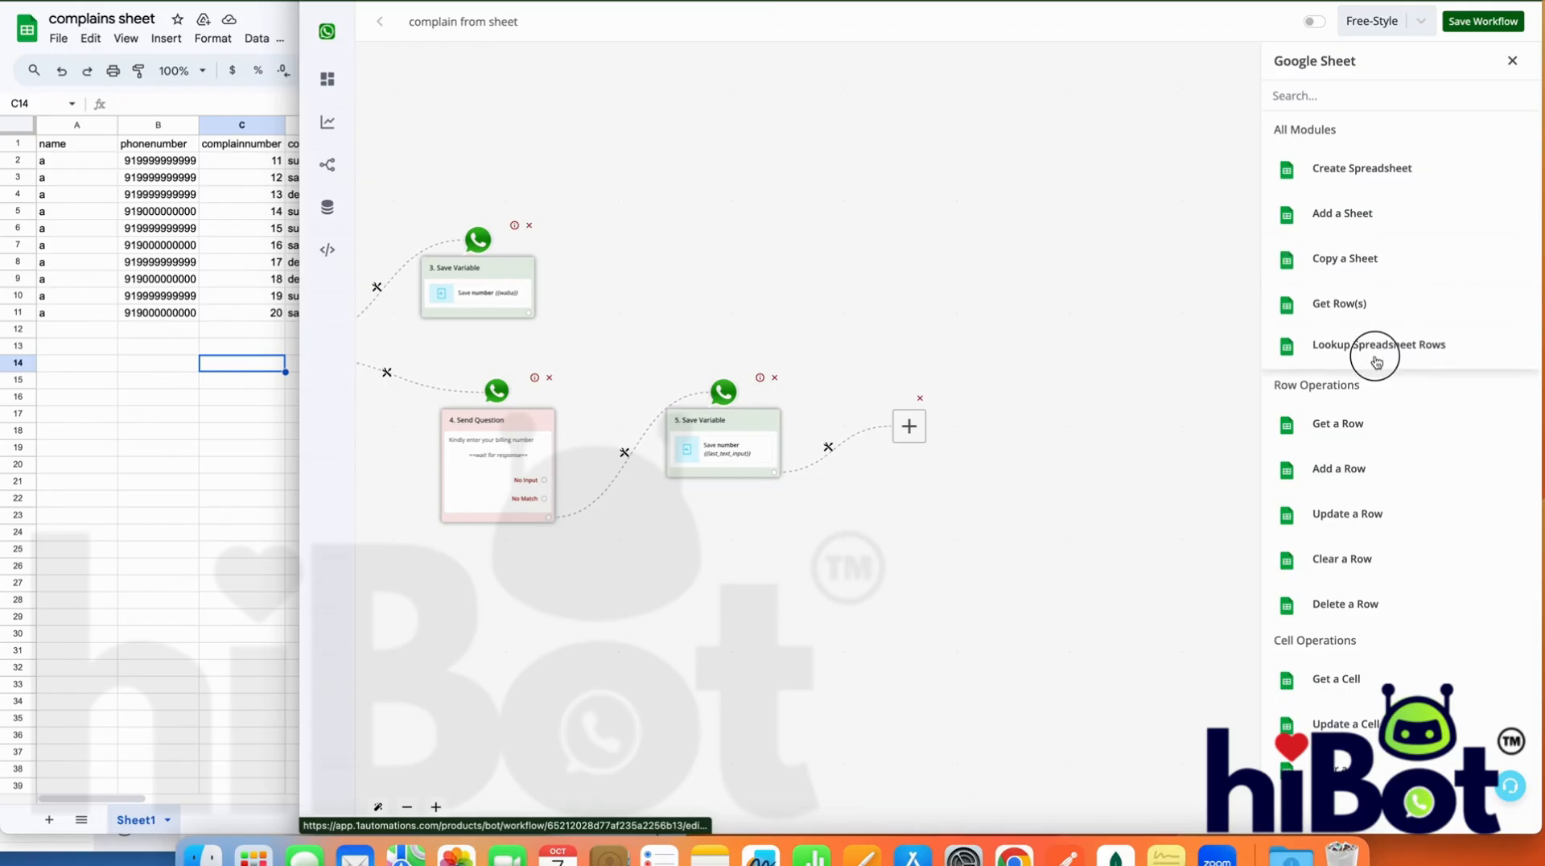
Use the wainbox authentication for the lookup, refresh the spreadsheet list and choose the "complains sheet" spreadsheet
{"action": "left_click", "coordinate": [1333, 185]}
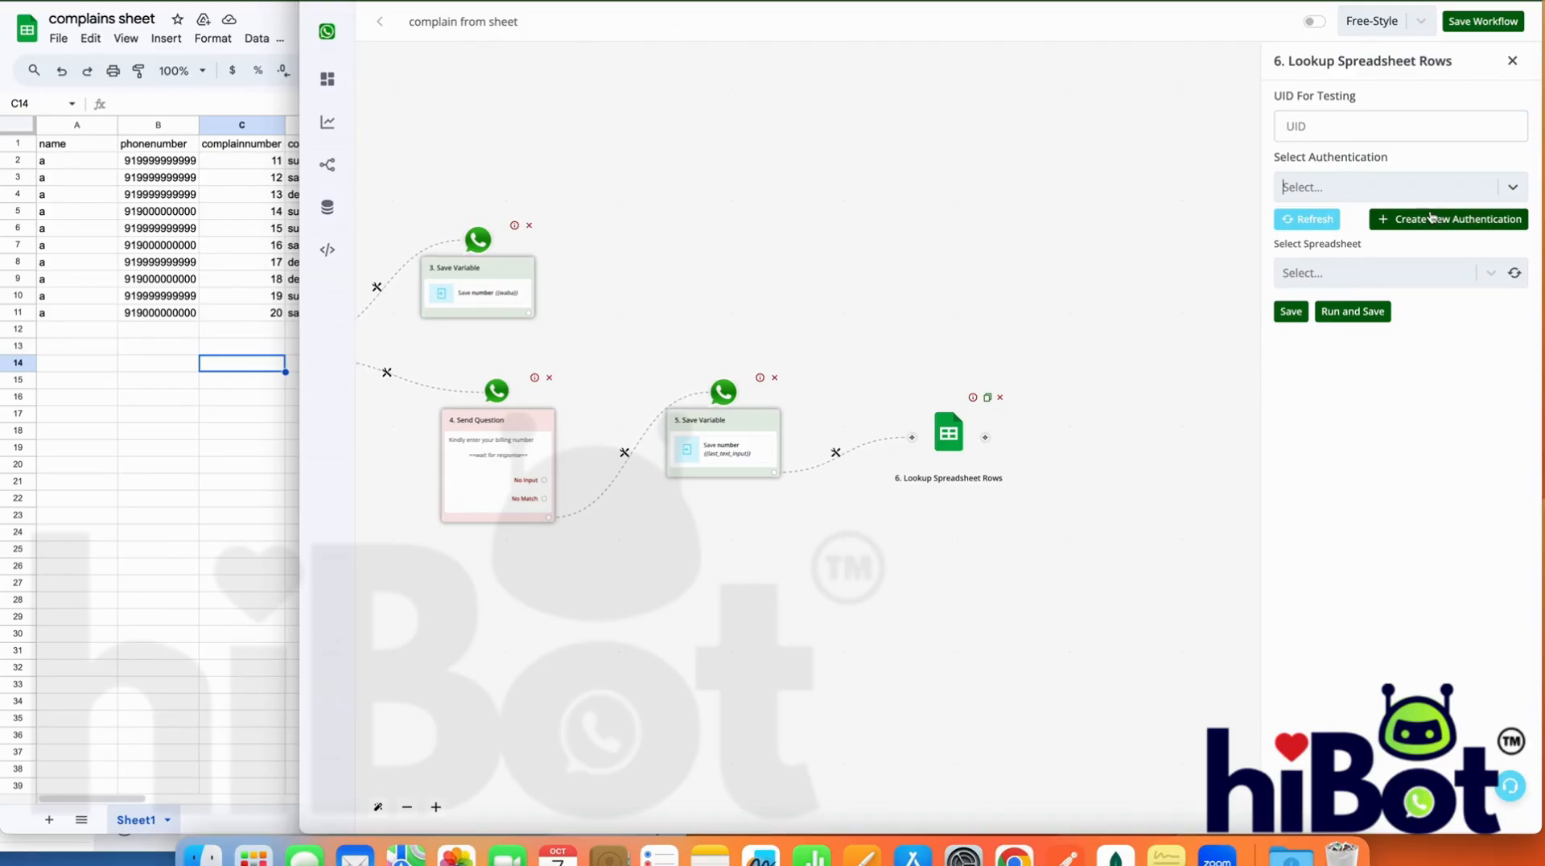
{"action": "left_click", "coordinate": [1413, 196]}
{"action": "left_click", "coordinate": [1360, 266]}
{"action": "left_click", "coordinate": [1516, 273]}
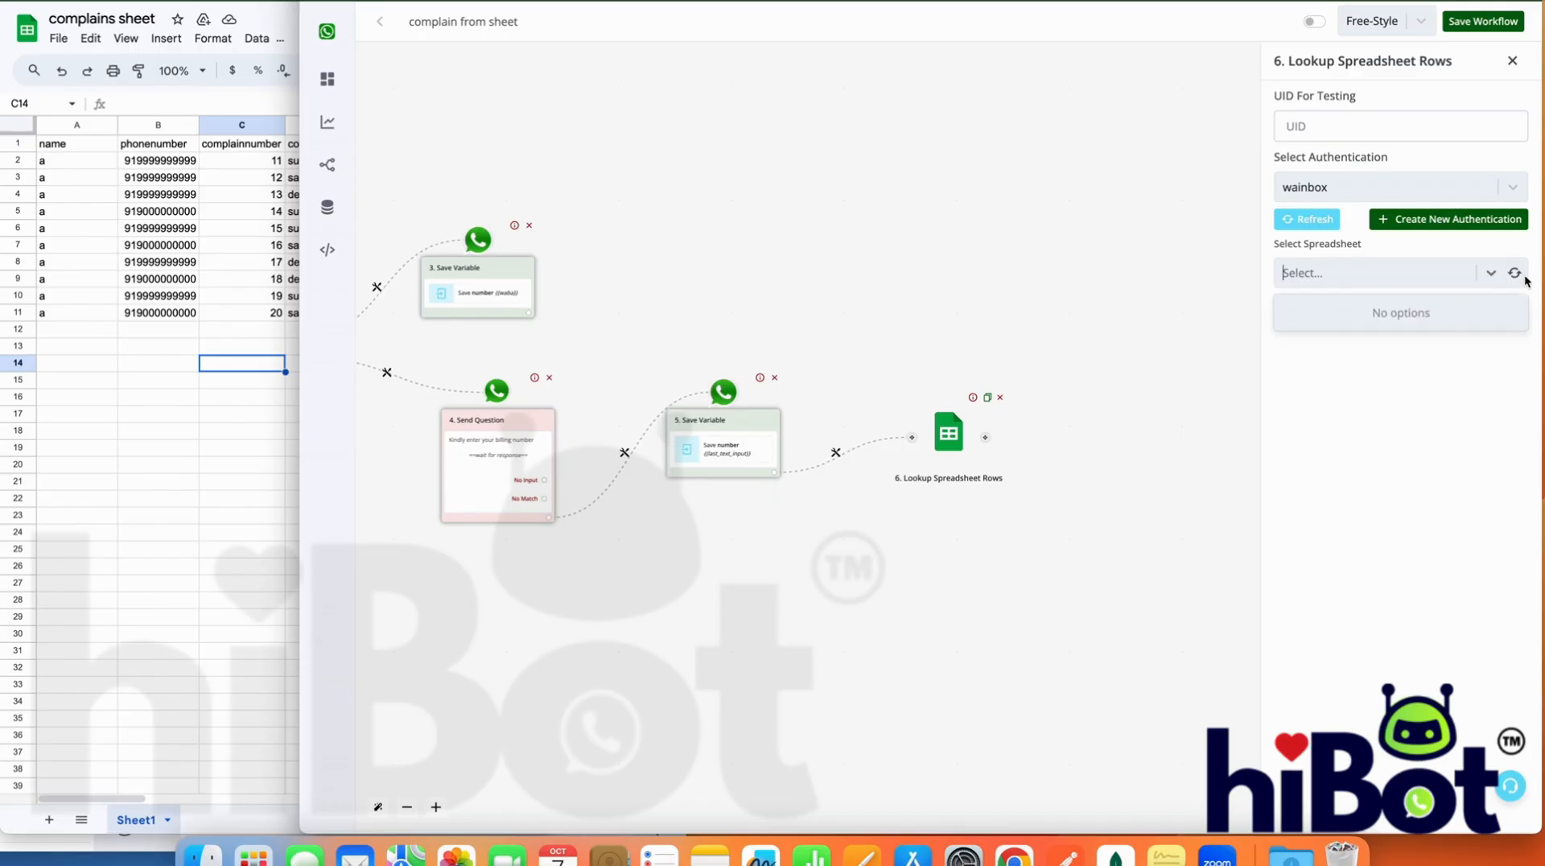
{"action": "left_click", "coordinate": [1519, 277]}
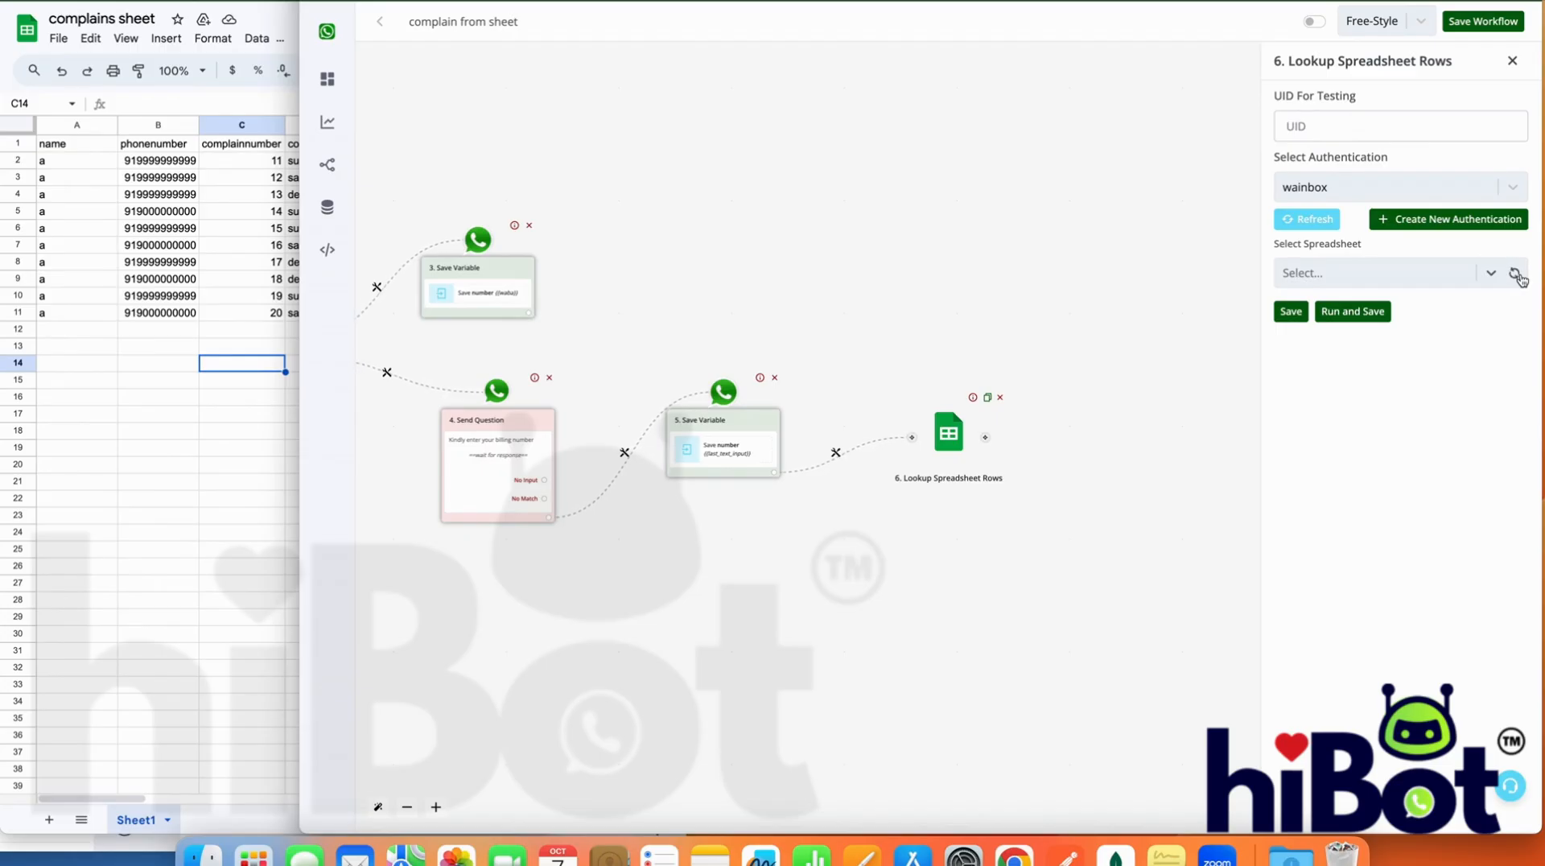
{"action": "left_click", "coordinate": [1464, 273]}
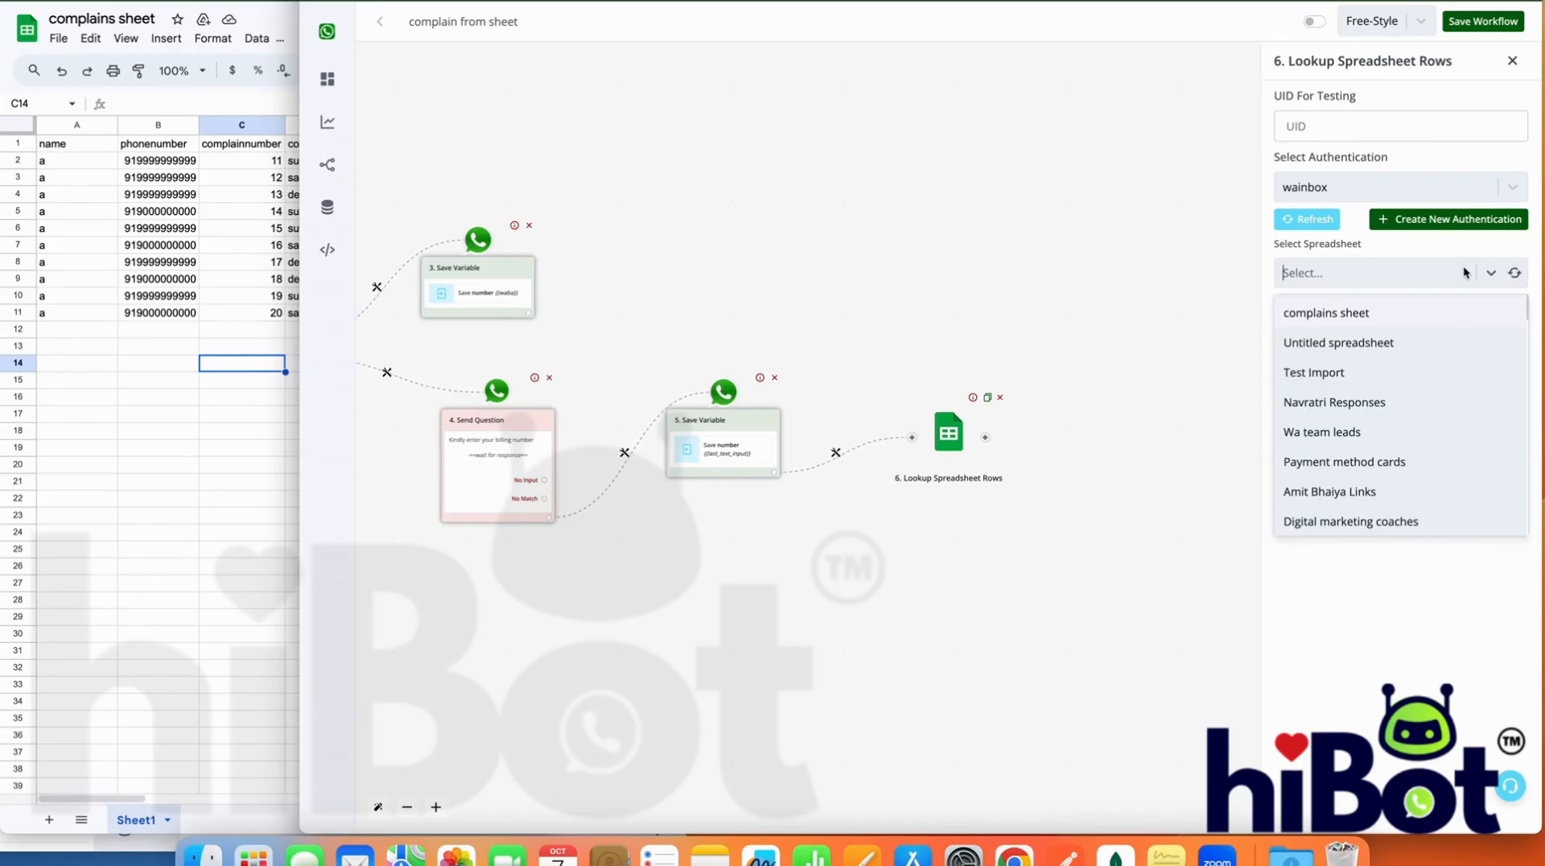
{"action": "left_click", "coordinate": [1413, 315]}
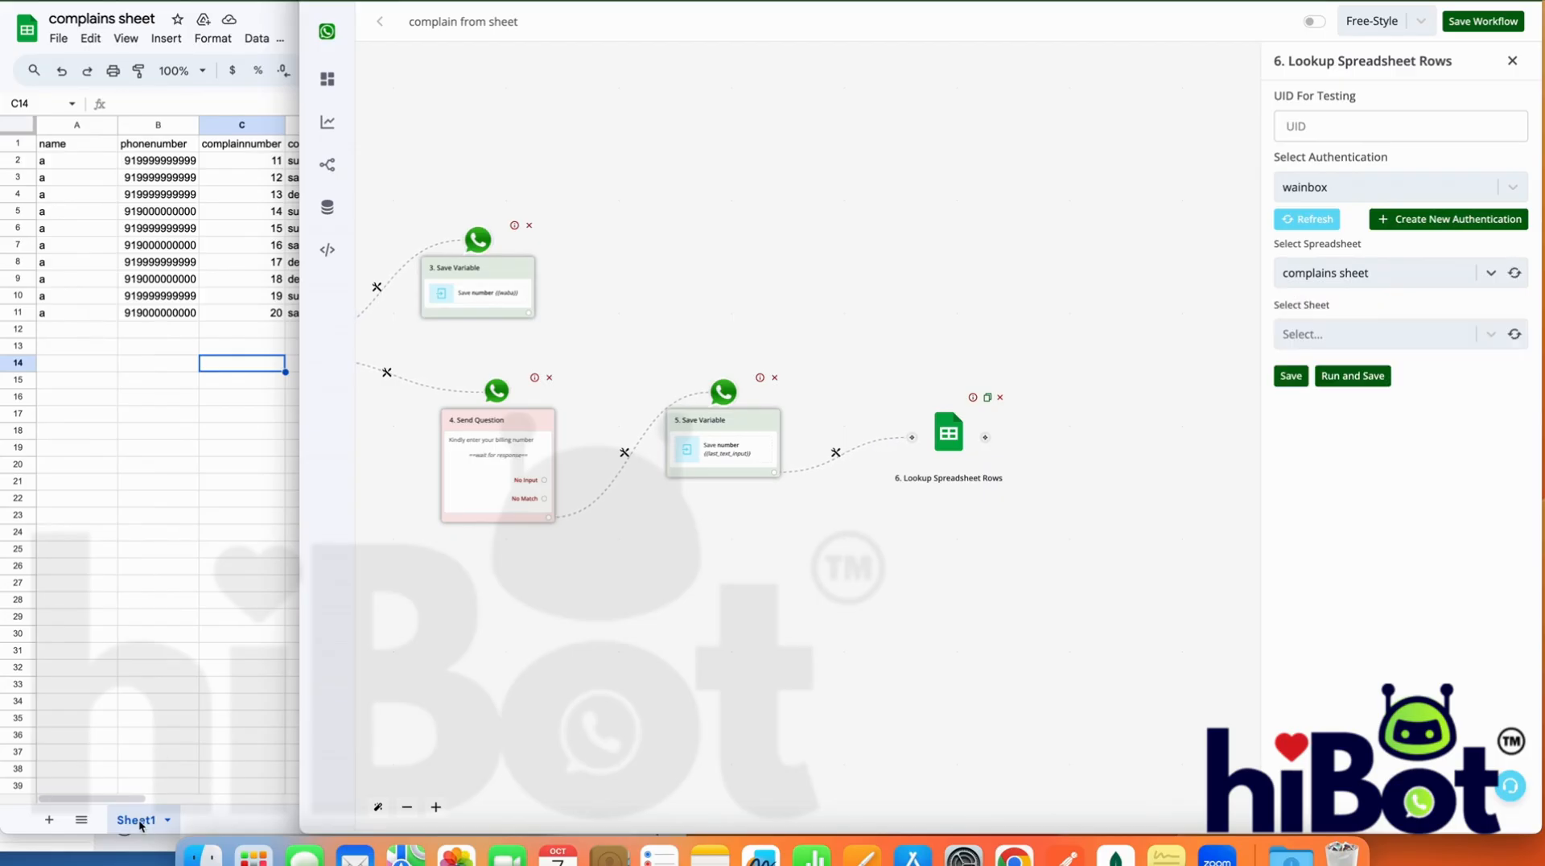
Refresh the lookup's list of sheets and choose Sheet1
{"action": "left_click", "coordinate": [1516, 334]}
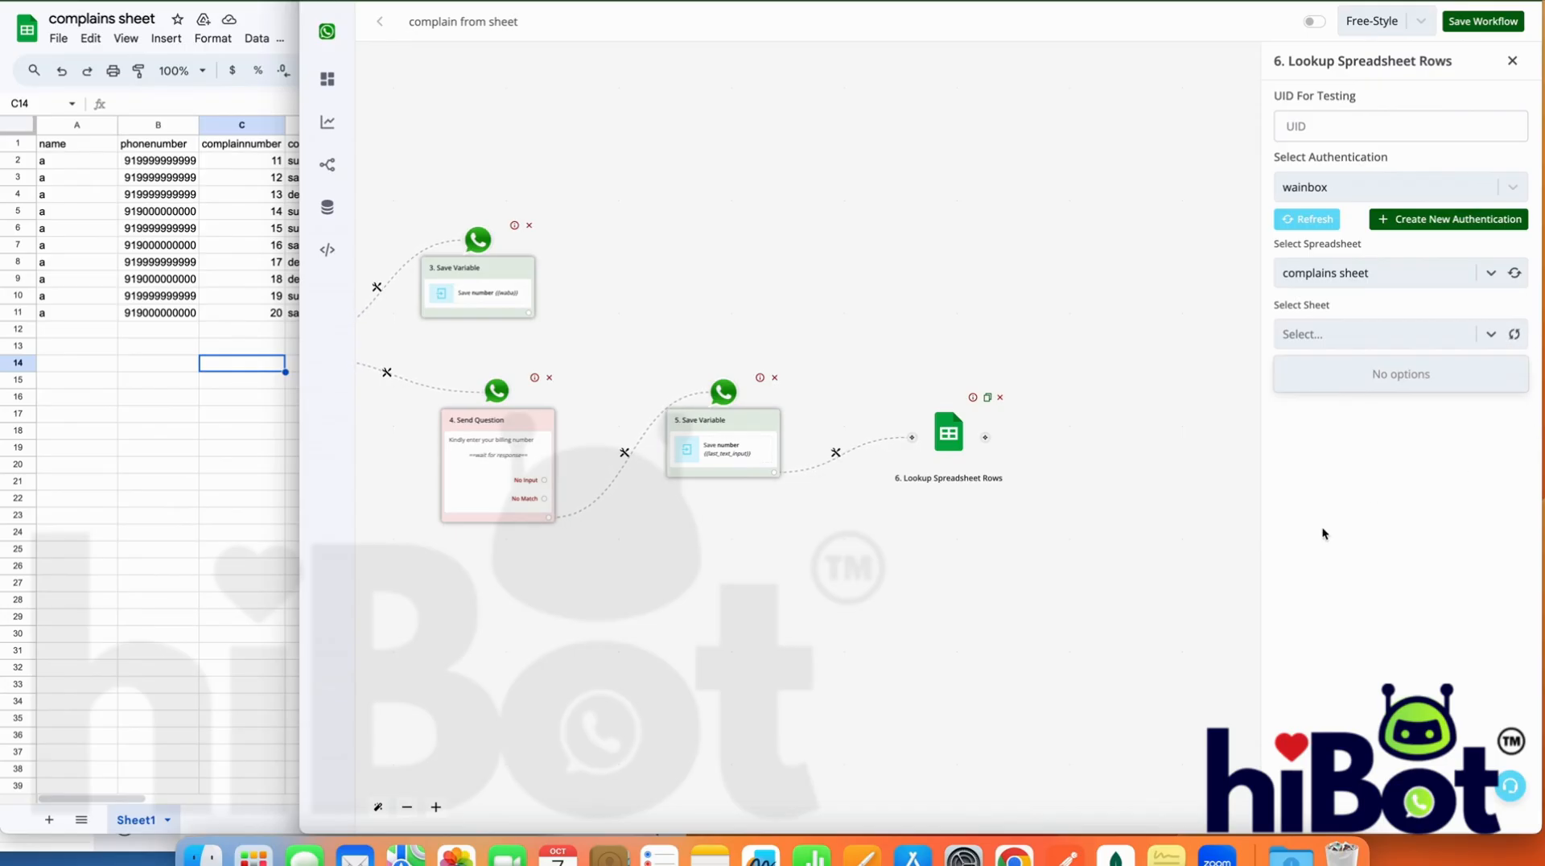
{"action": "left_click", "coordinate": [1497, 335]}
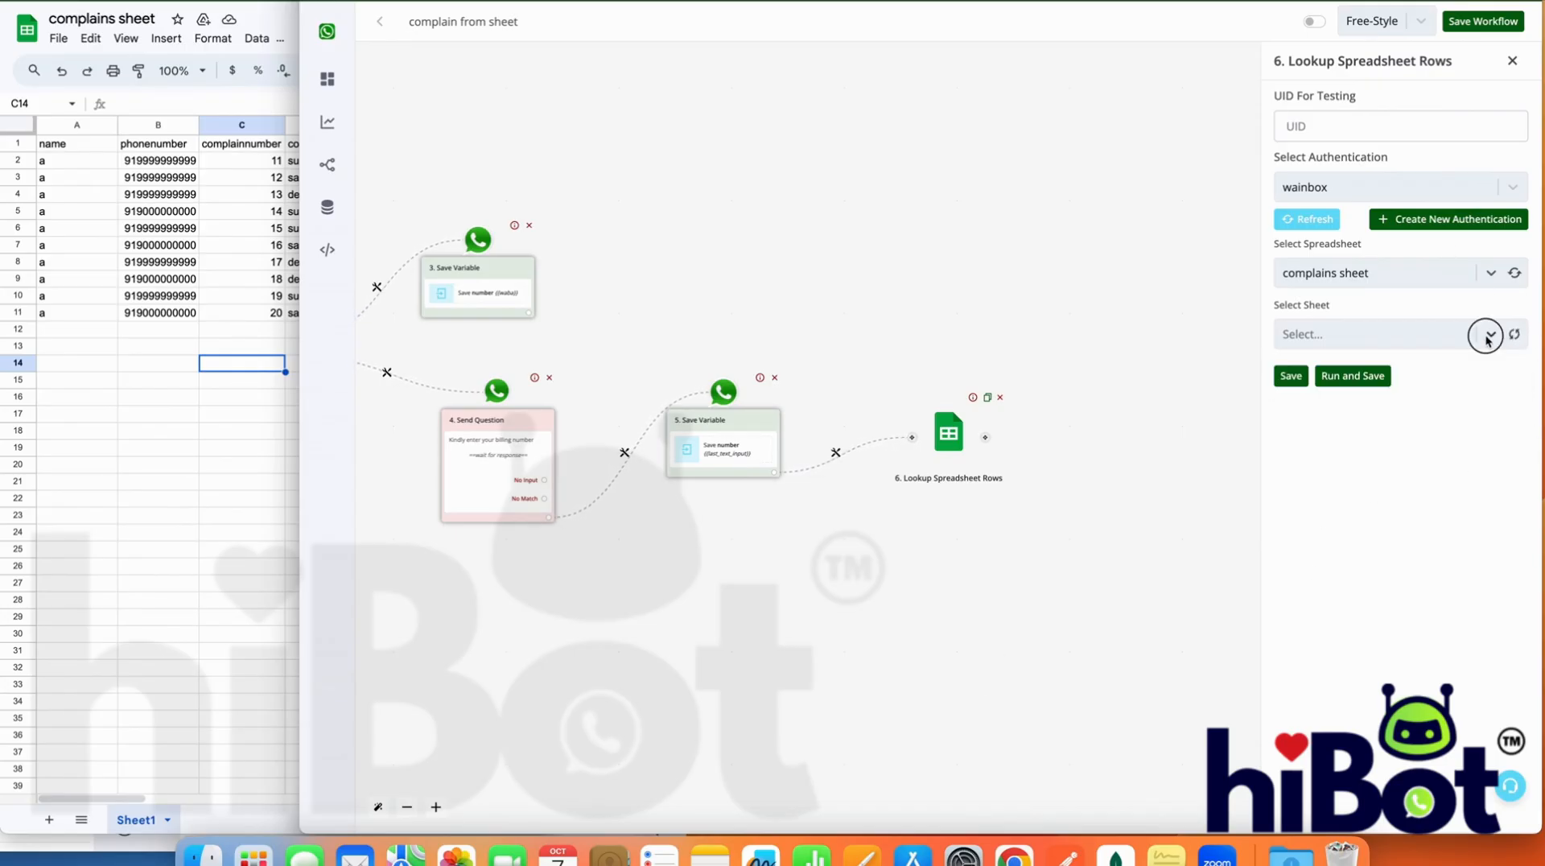
{"action": "left_click", "coordinate": [1487, 335]}
{"action": "left_click", "coordinate": [1453, 374]}
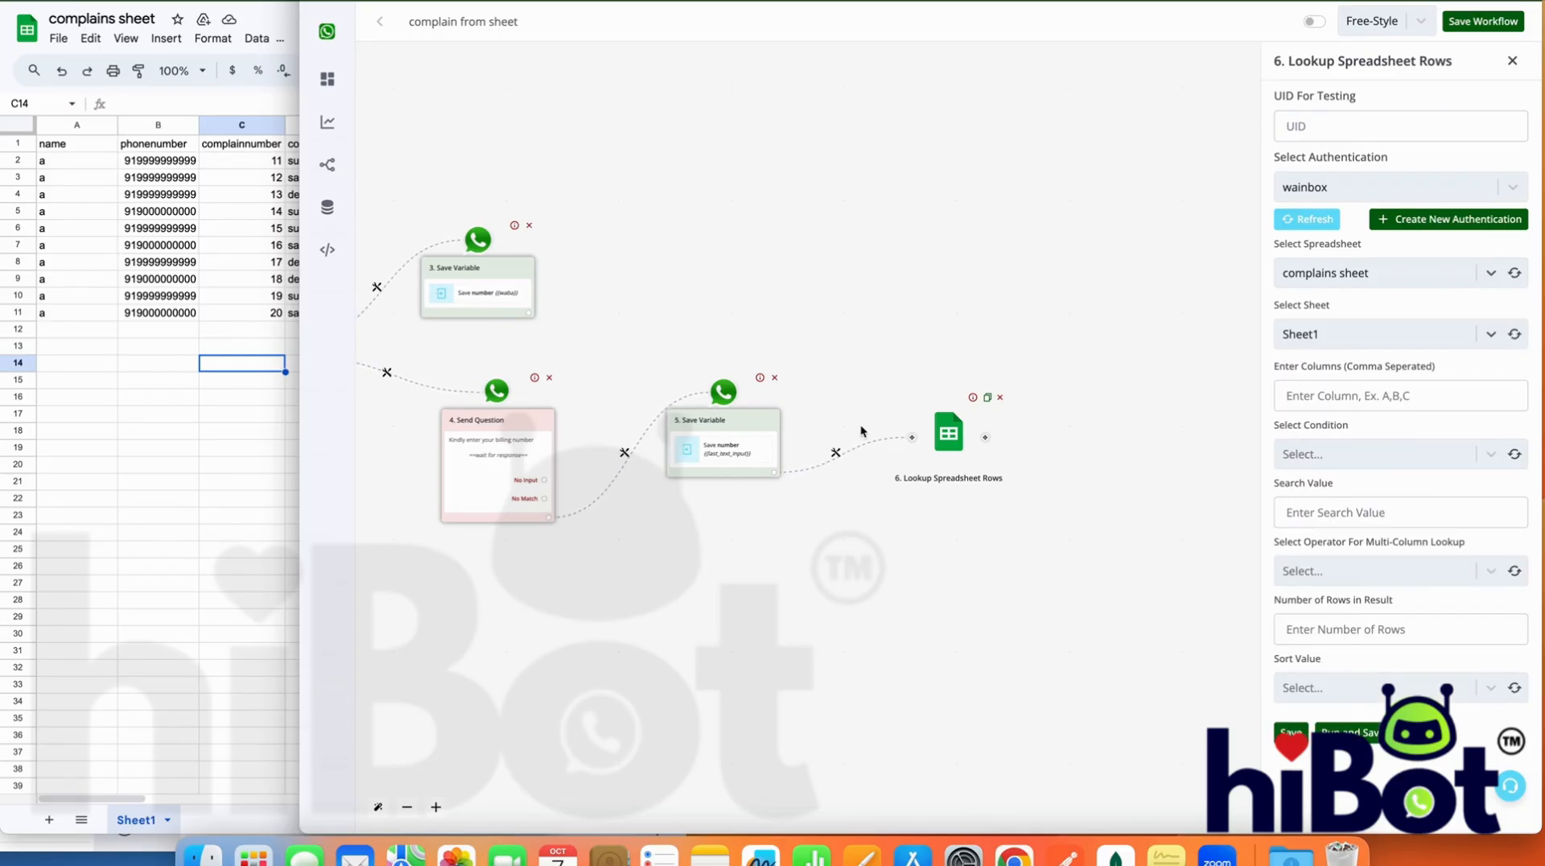
Set the lookup to search column B with the condition Equal to (Number)
{"action": "left_click", "coordinate": [1332, 392]}
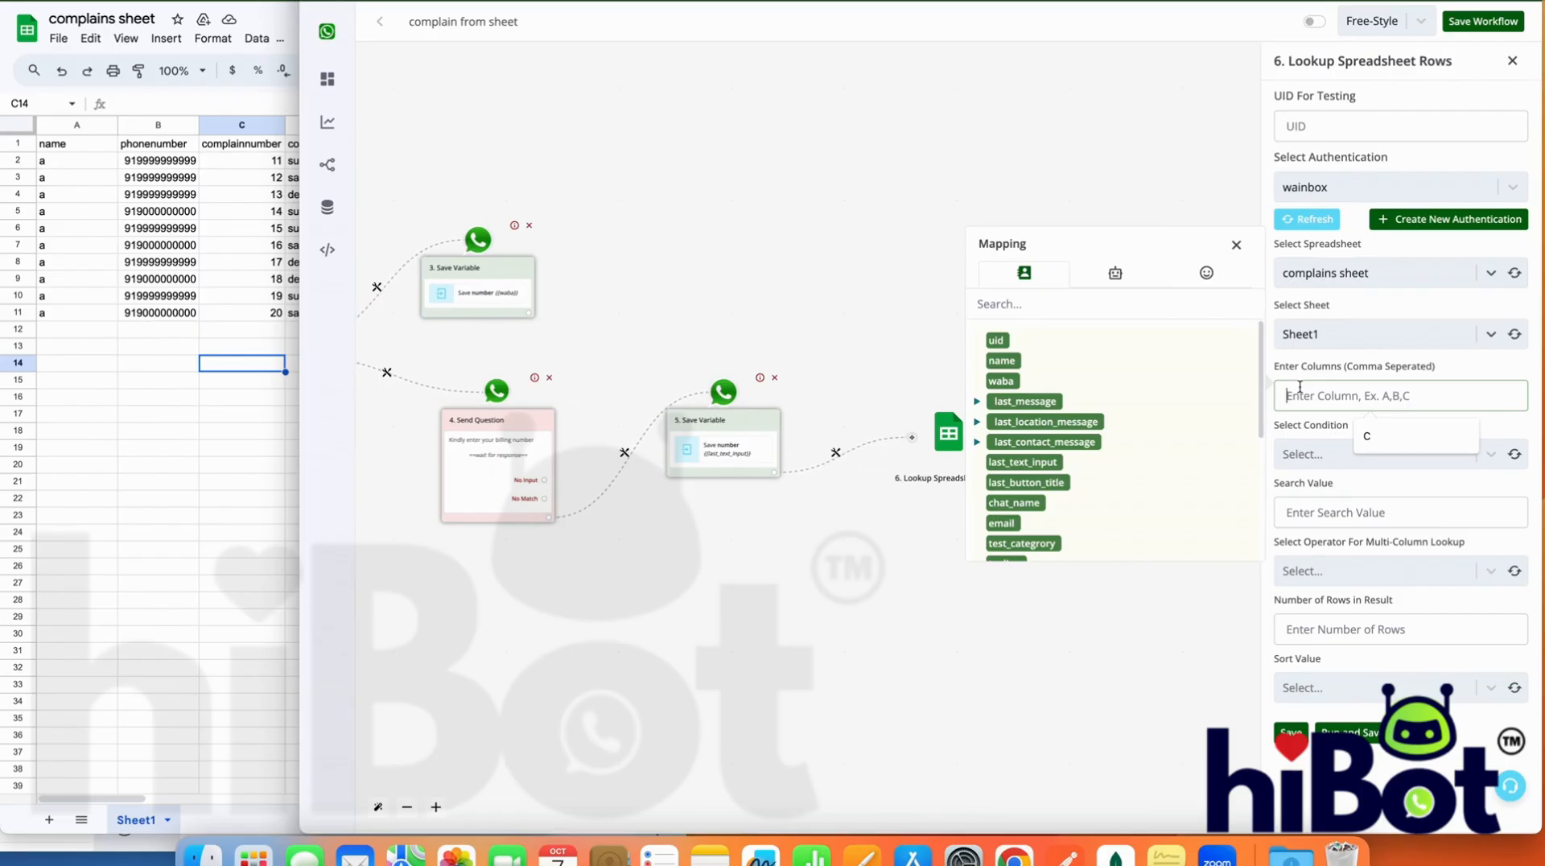
{"action": "type", "text": "B"}
{"action": "left_click", "coordinate": [1321, 455]}
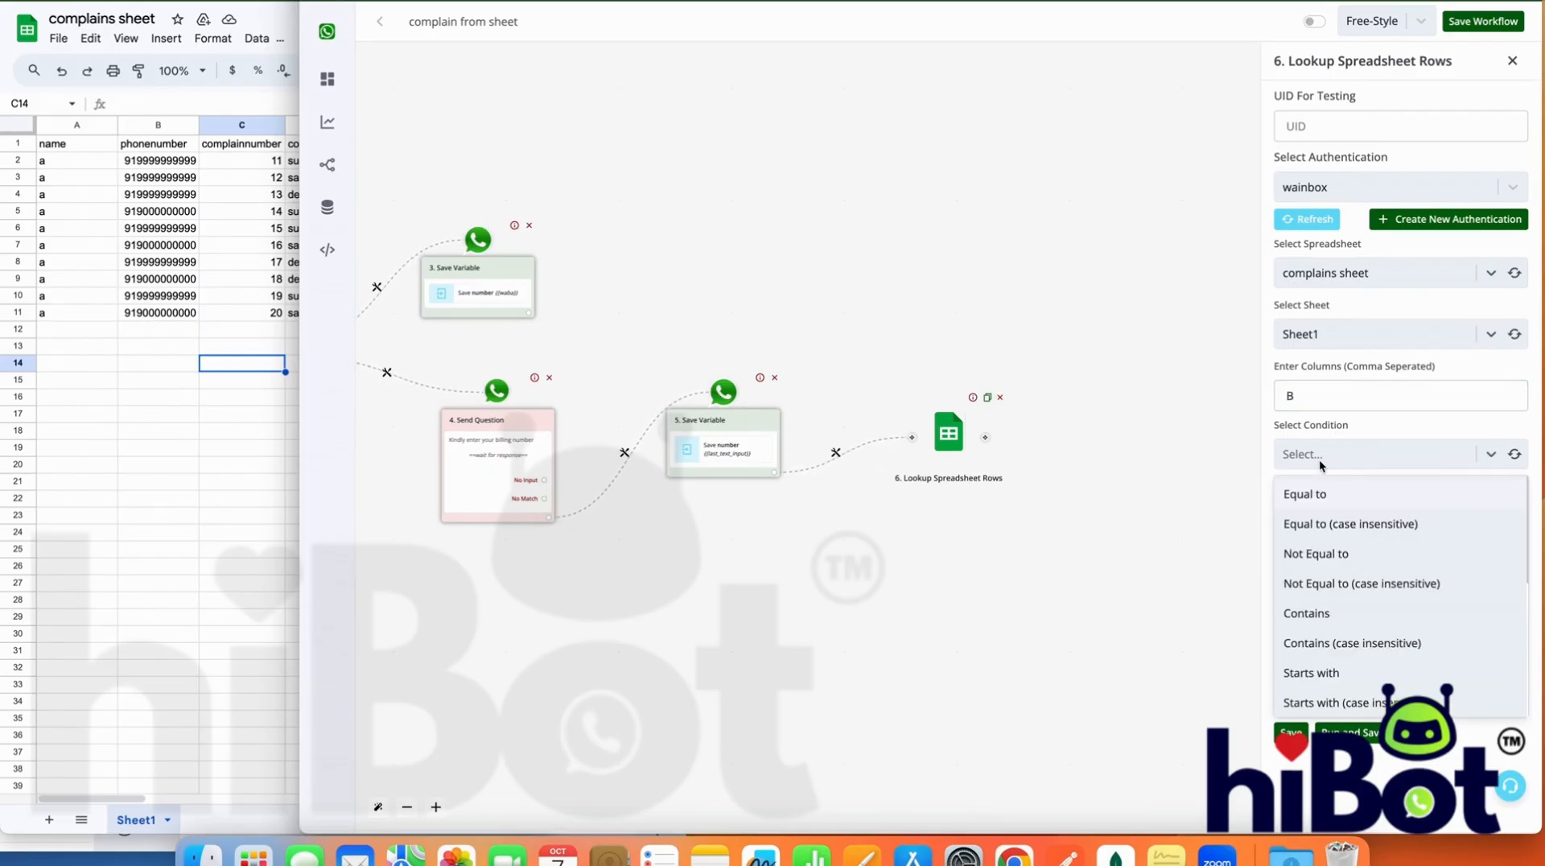
{"action": "scroll", "coordinate": [1340, 597], "scroll_direction": "down", "scroll_amount": 3}
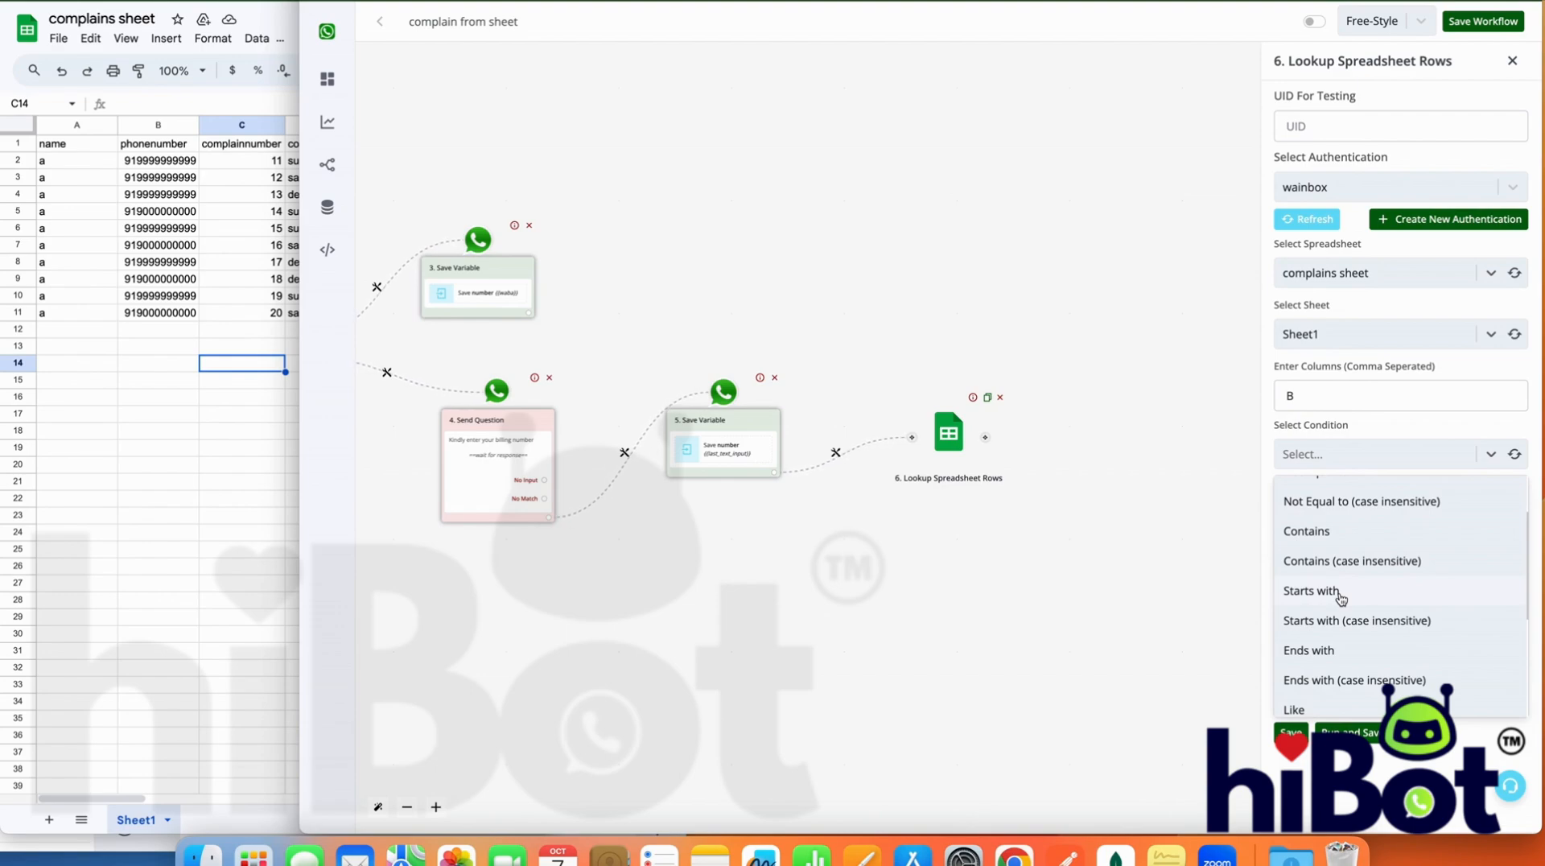
{"action": "scroll", "coordinate": [1340, 597], "scroll_direction": "down", "scroll_amount": 6}
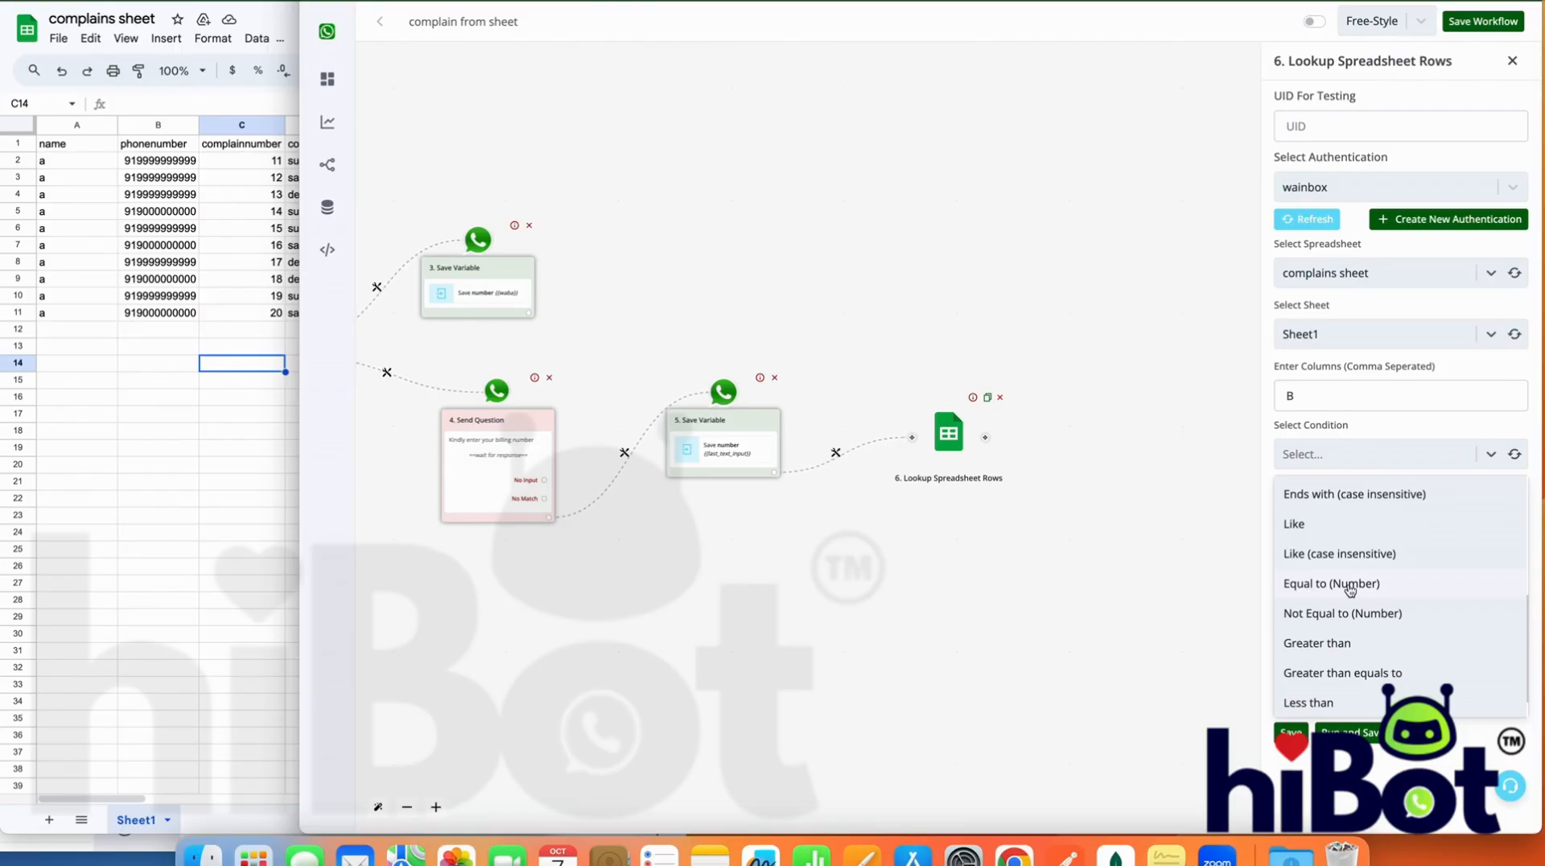
{"action": "scroll", "coordinate": [1349, 589], "scroll_direction": "up", "scroll_amount": 5}
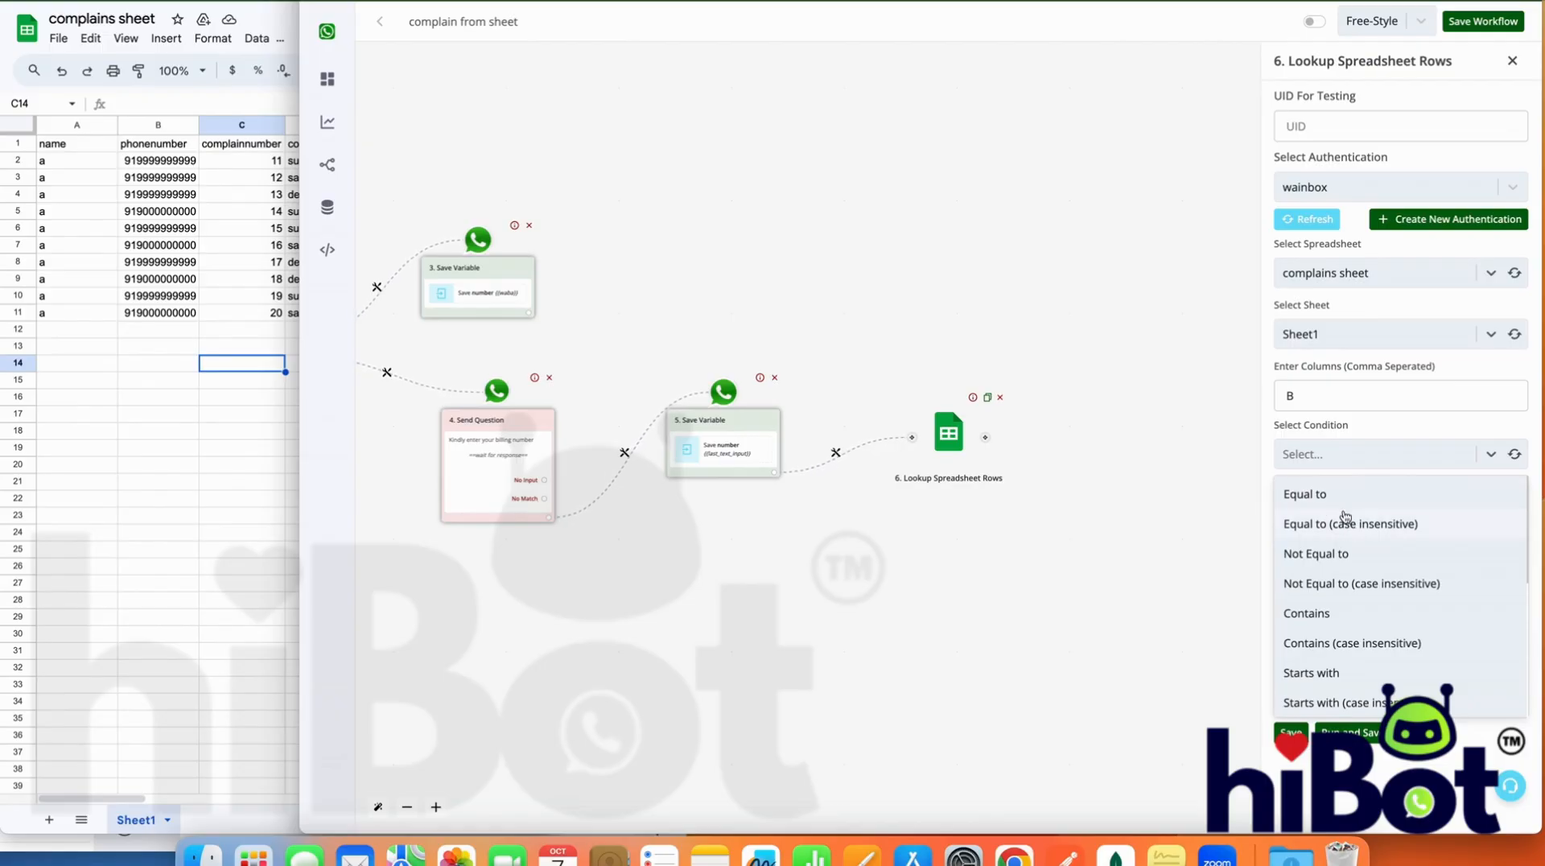
{"action": "scroll", "coordinate": [1336, 547], "scroll_direction": "down", "scroll_amount": 5}
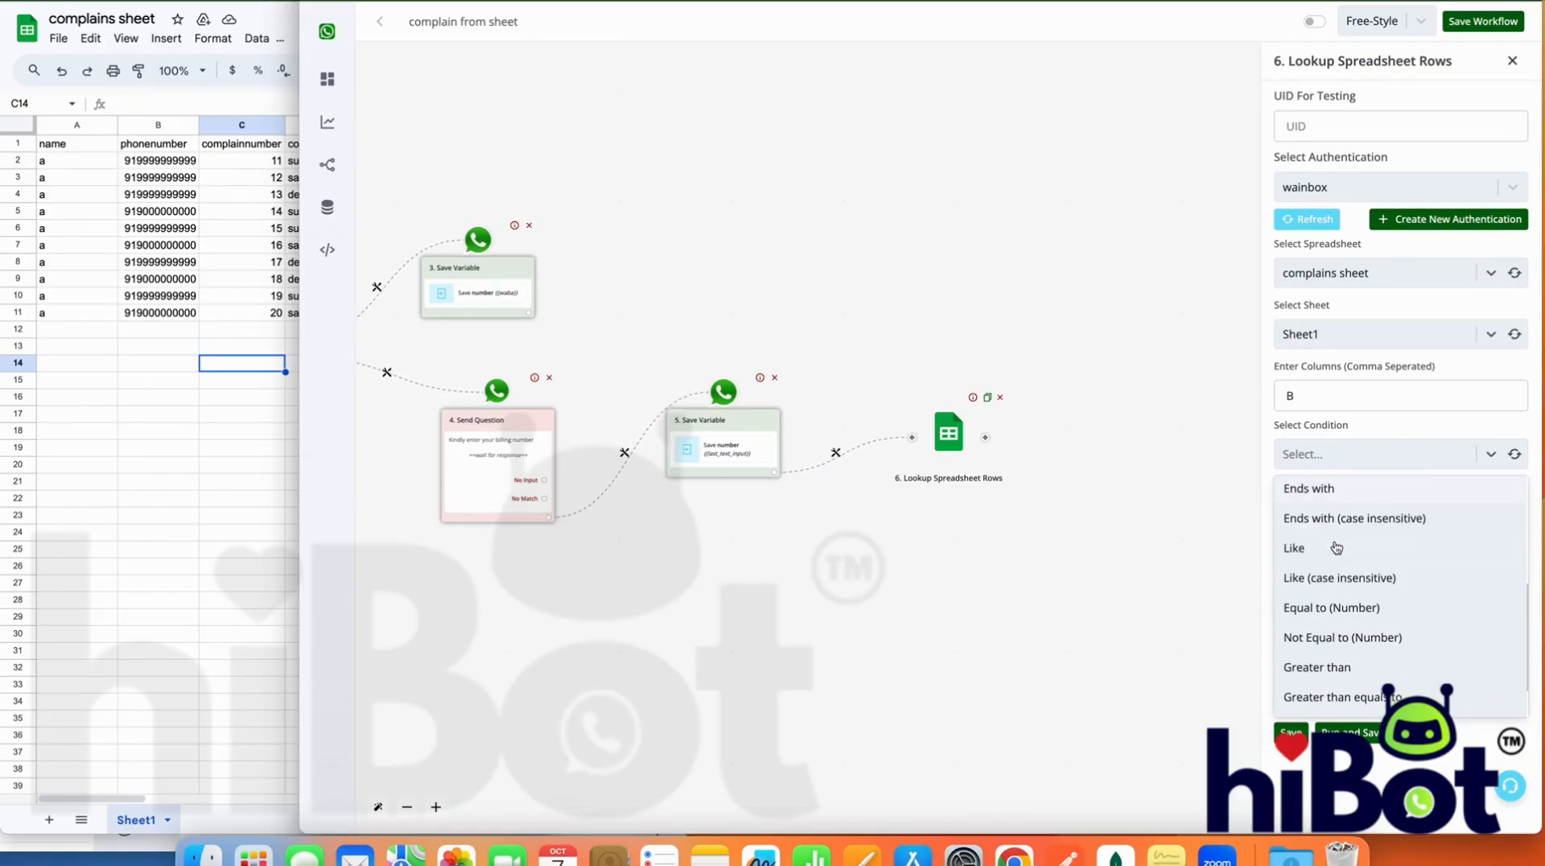
{"action": "left_click", "coordinate": [1344, 603]}
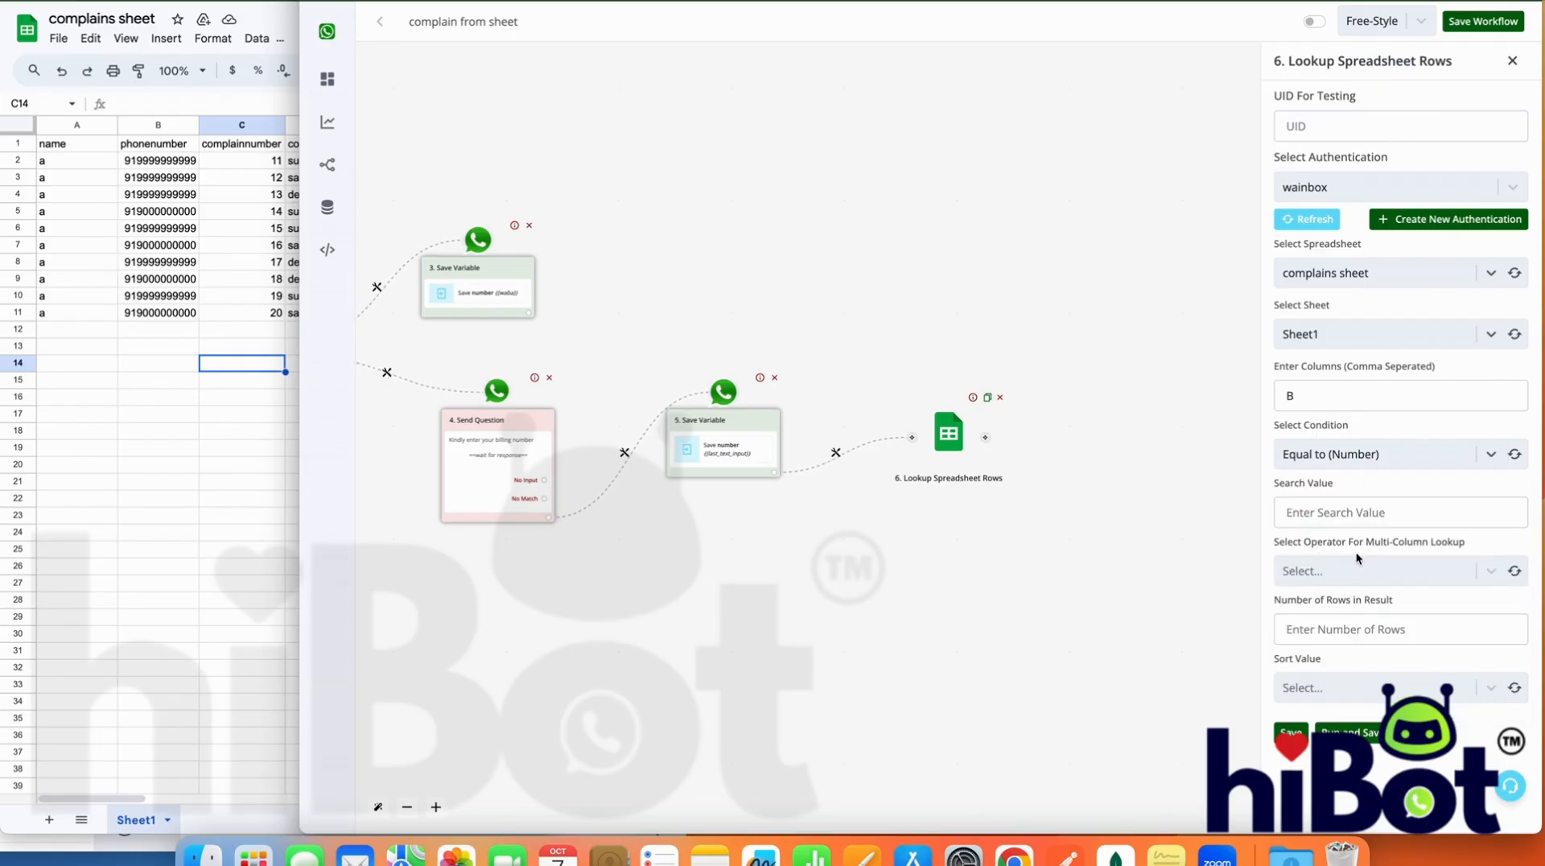
Map the "number" bot field, {{BTF.number}}, as the lookup's search value
{"action": "left_click", "coordinate": [1352, 513]}
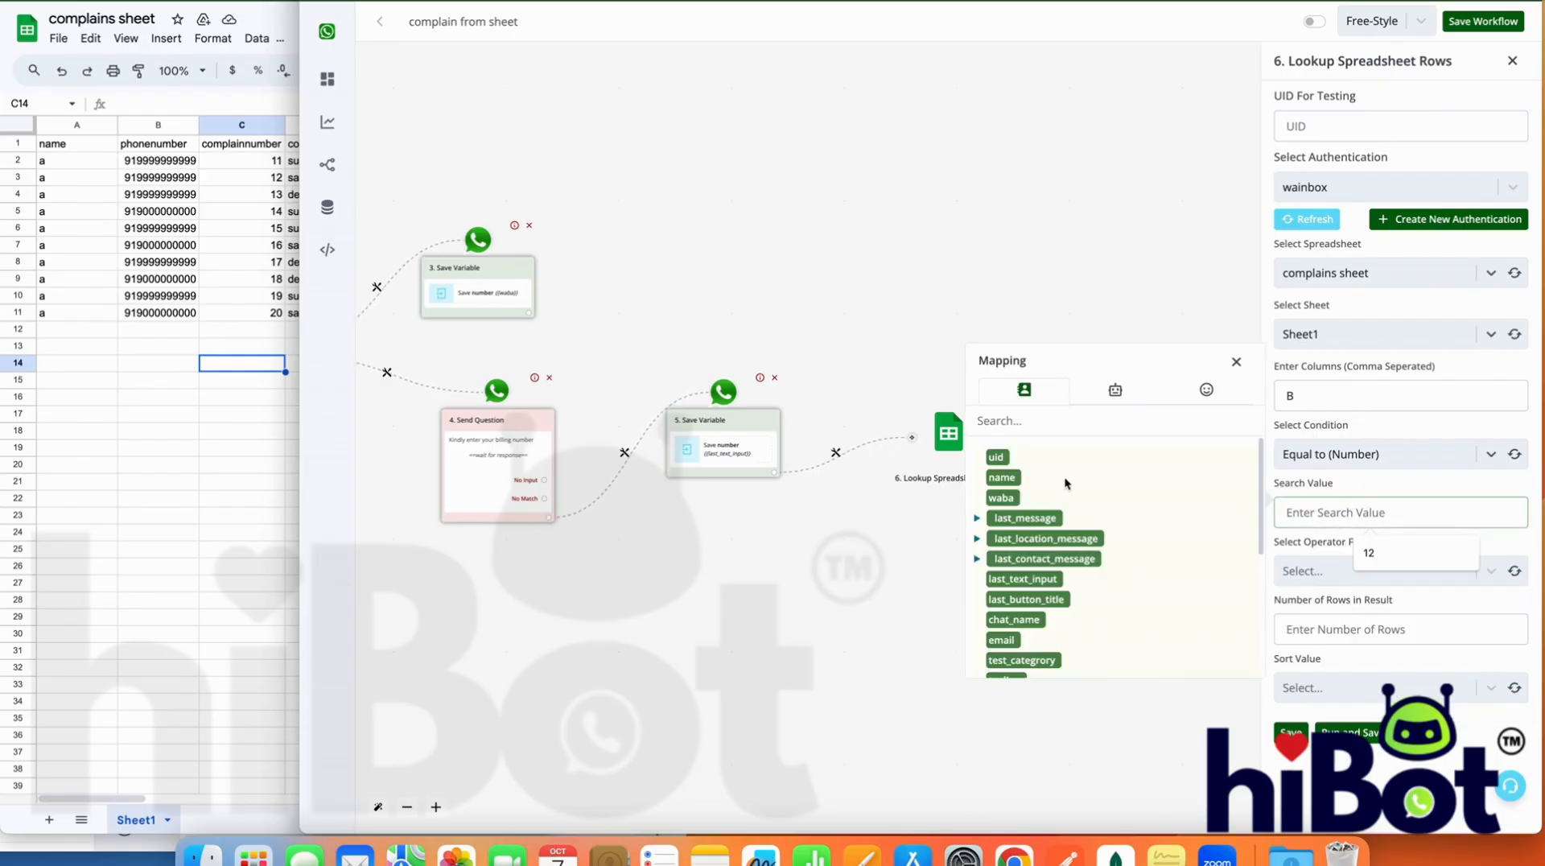
{"action": "left_click", "coordinate": [1115, 389]}
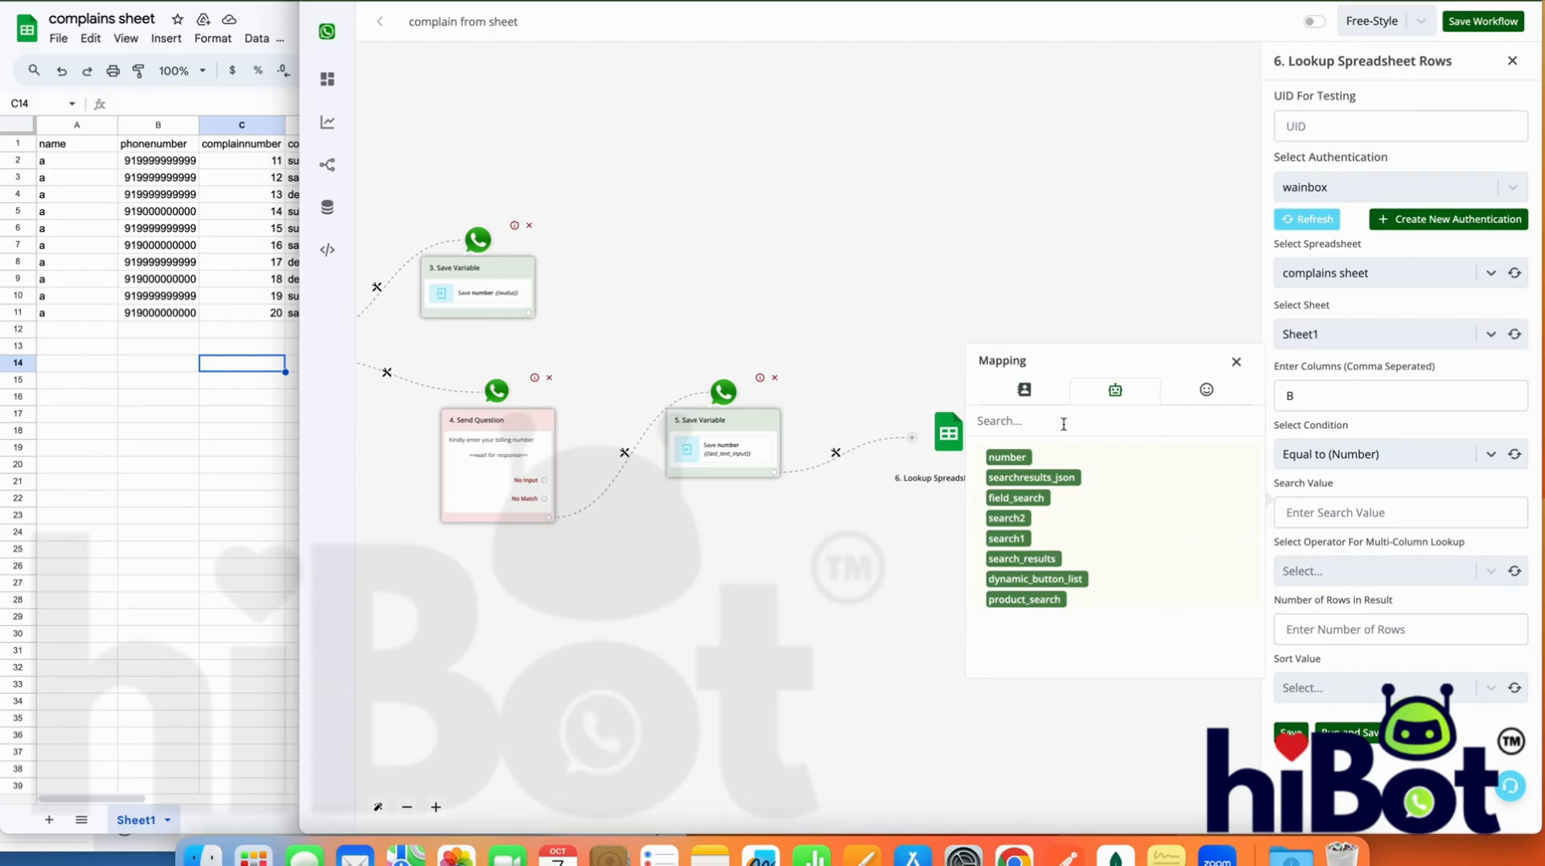
{"action": "left_click", "coordinate": [1006, 456]}
{"action": "triple_click", "coordinate": [1387, 514]}
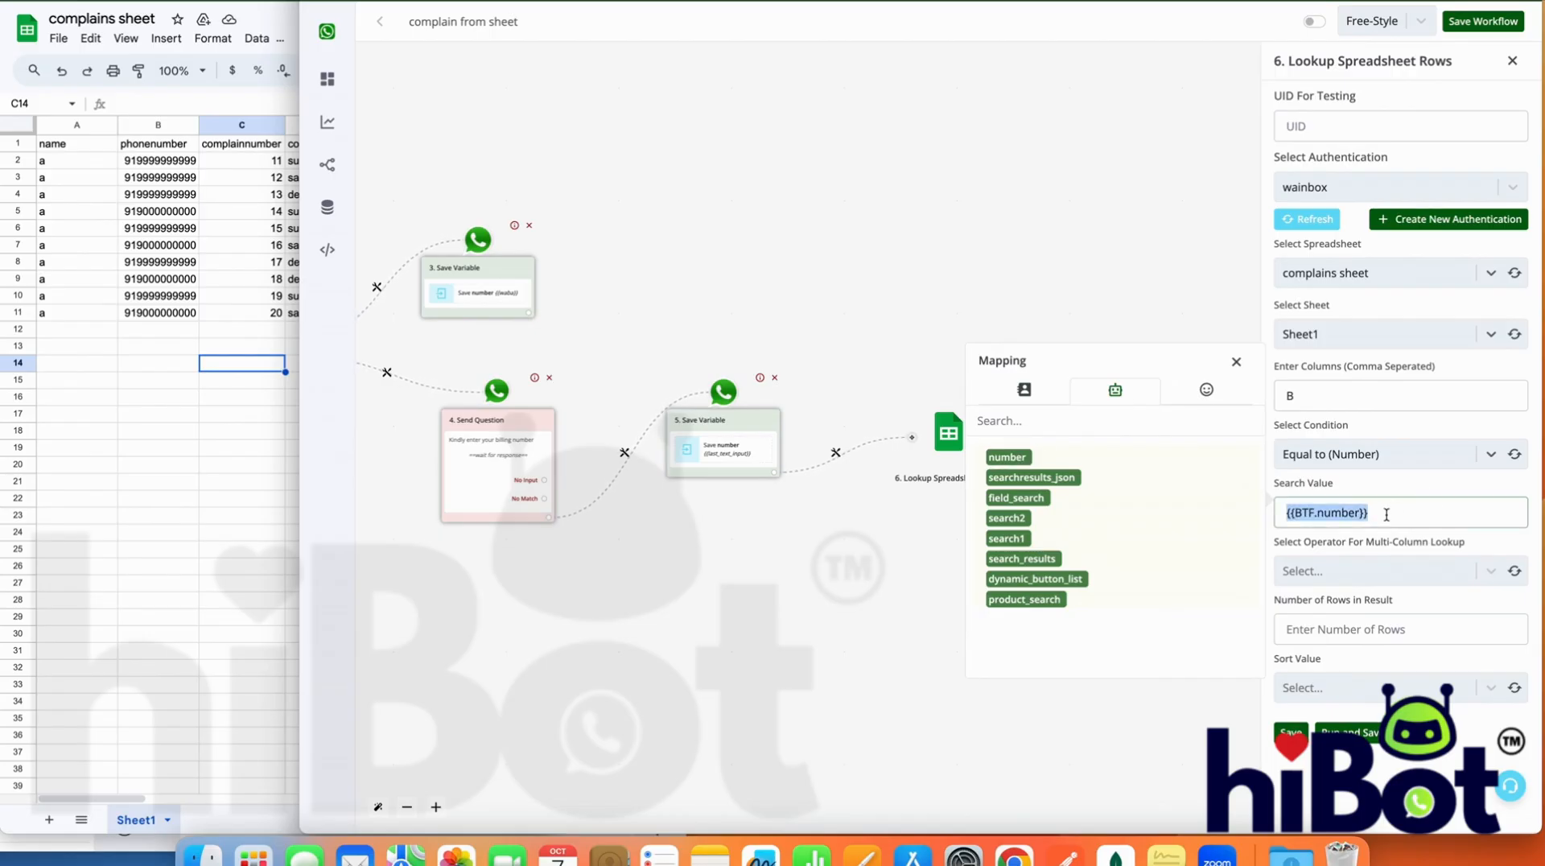
Set the multi-column lookup operator to OR and the number of rows in the result to 10
{"action": "left_click", "coordinate": [1456, 573]}
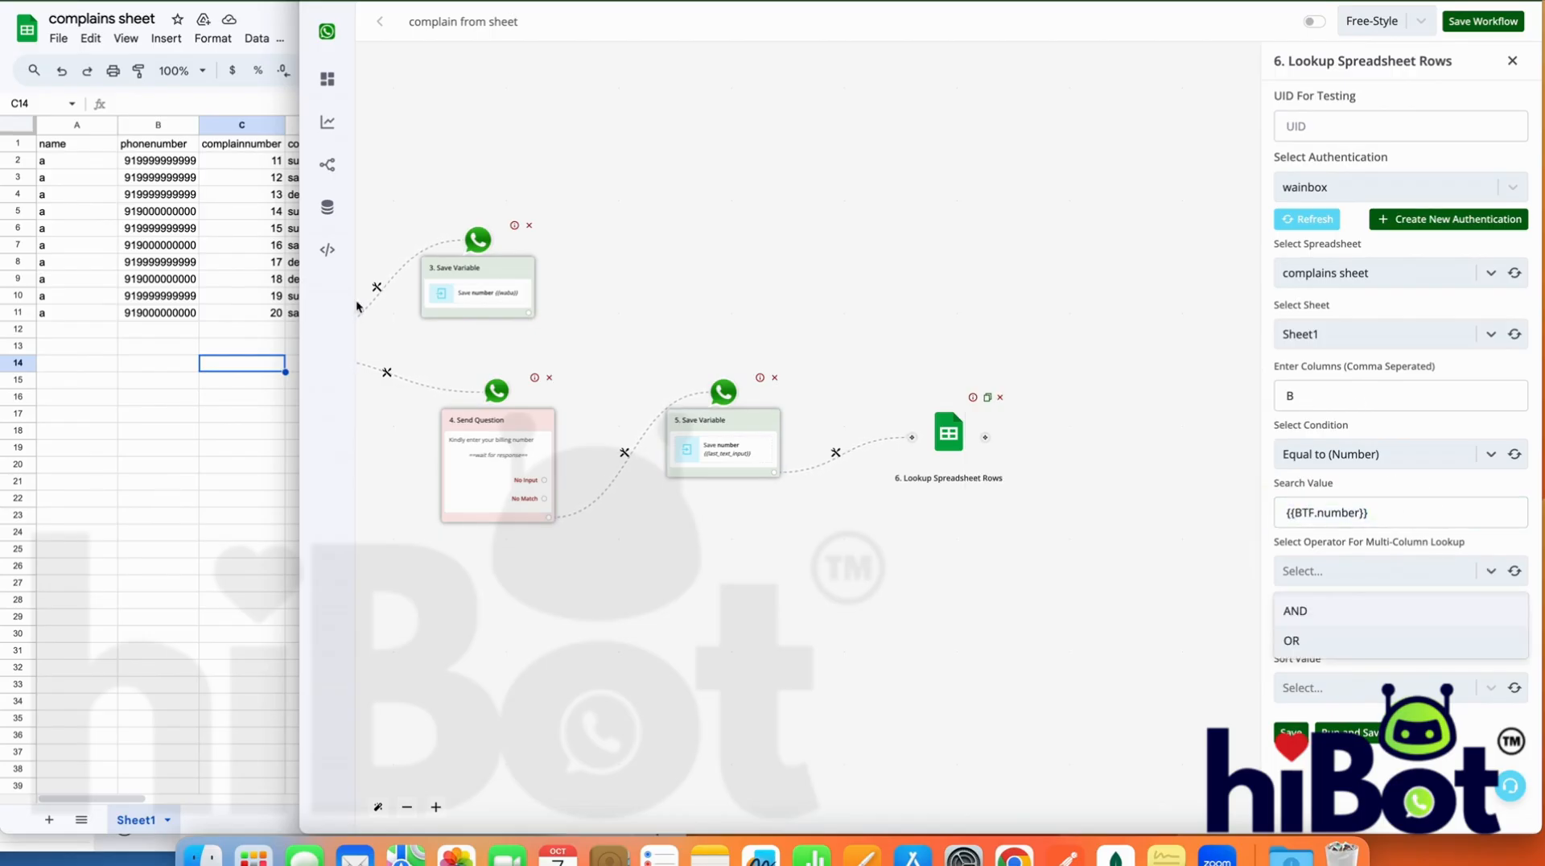
{"action": "left_click", "coordinate": [1296, 641]}
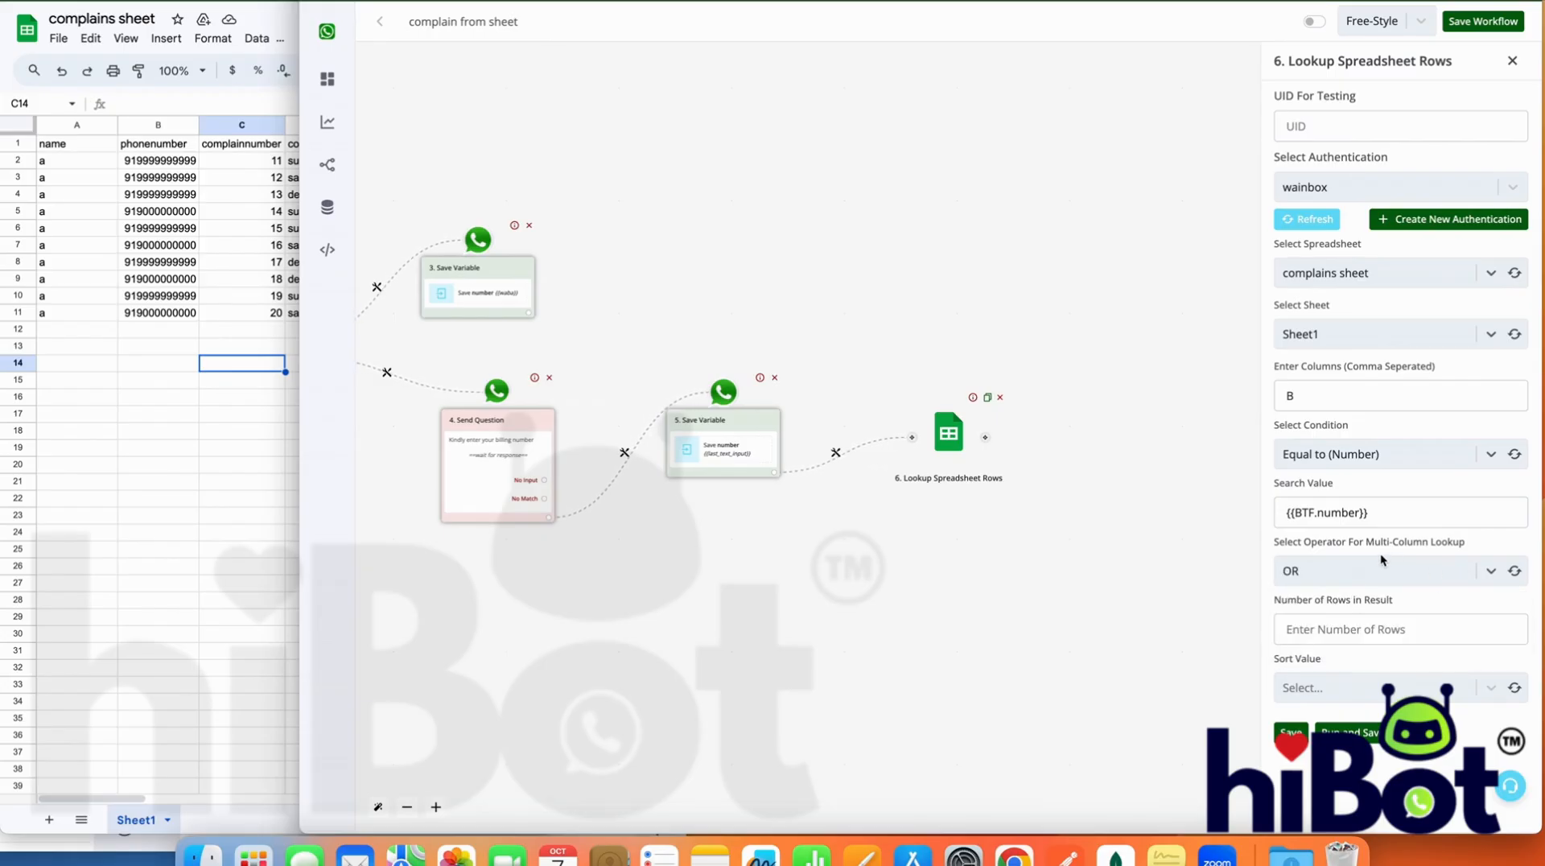
{"action": "left_click", "coordinate": [1381, 629]}
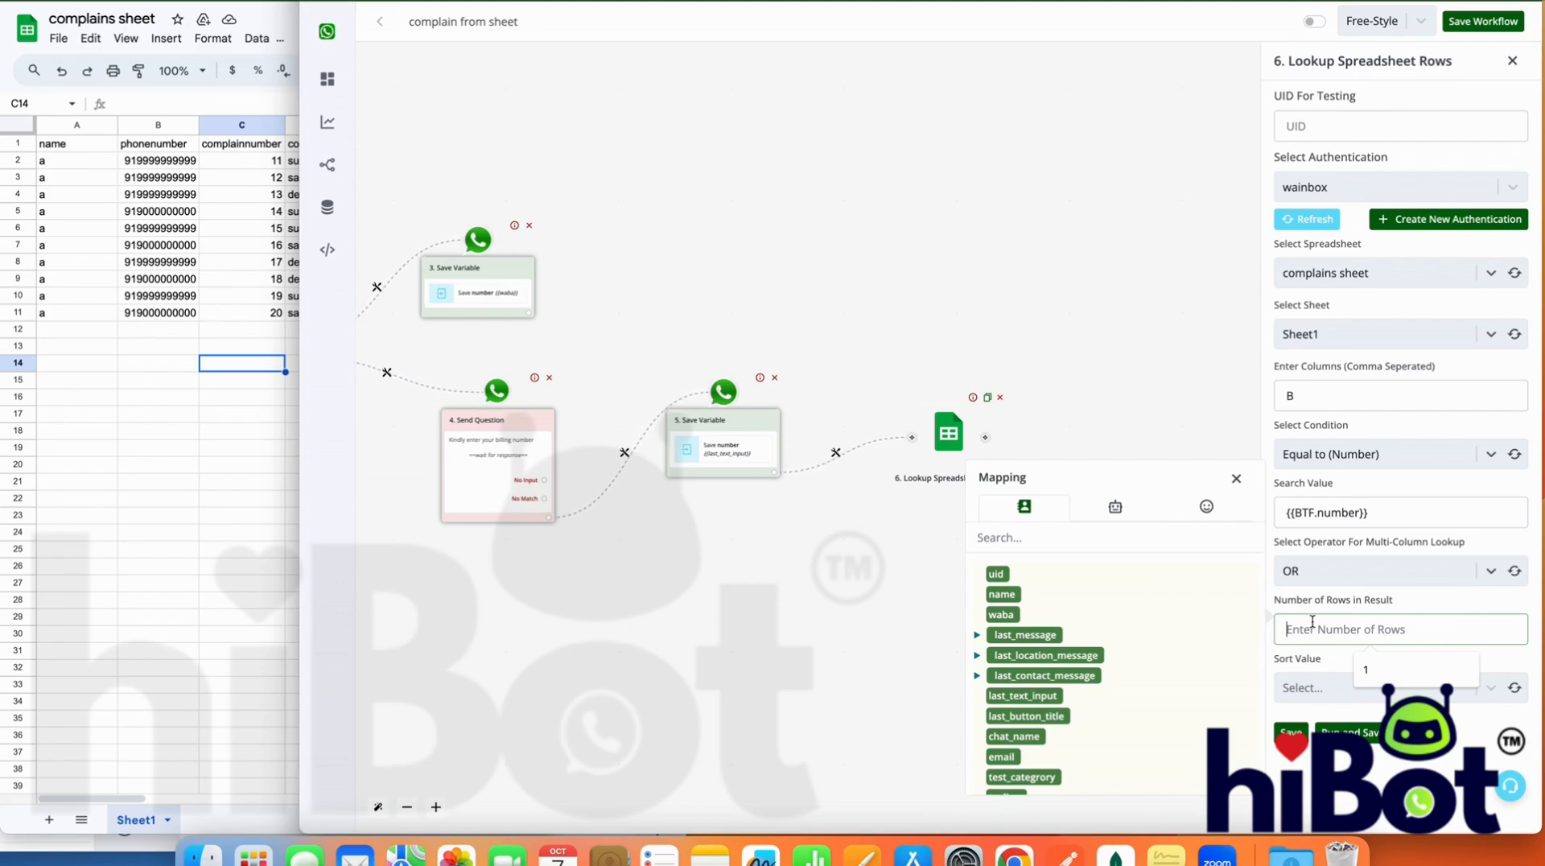
{"action": "type", "text": "5"}
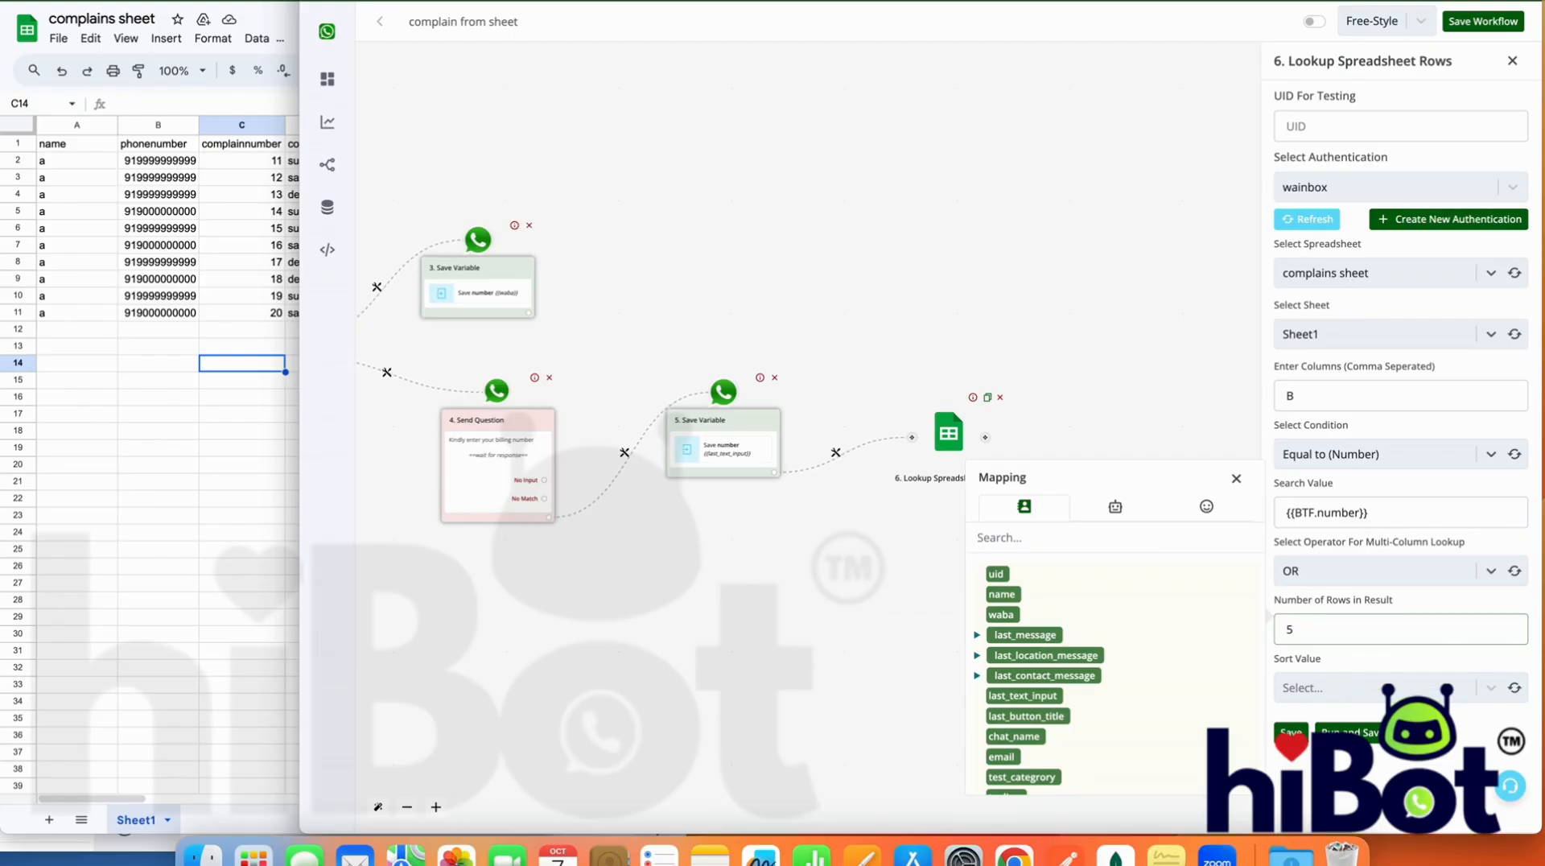
{"action": "key", "text": "BackSpace"}
{"action": "type", "text": "10"}
Check the last complaint rows in the sheet and set the lookup's sort value to Bottom
{"action": "left_click", "coordinate": [1335, 686]}
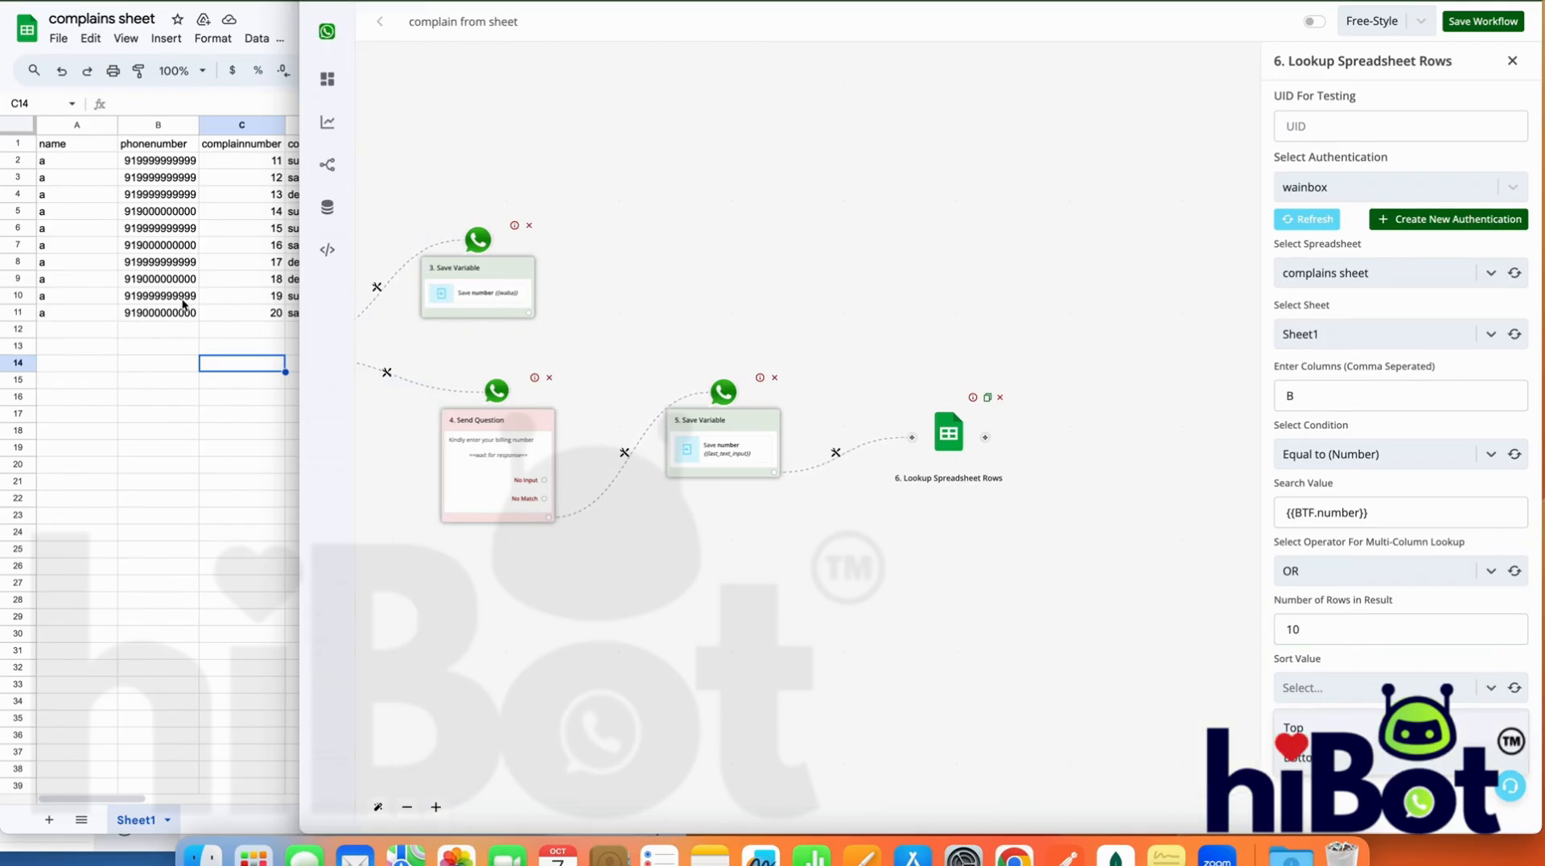
{"action": "left_click", "coordinate": [149, 332]}
{"action": "key", "text": "Up"}
{"action": "key", "text": "Up"}
{"action": "key", "text": "Up"}
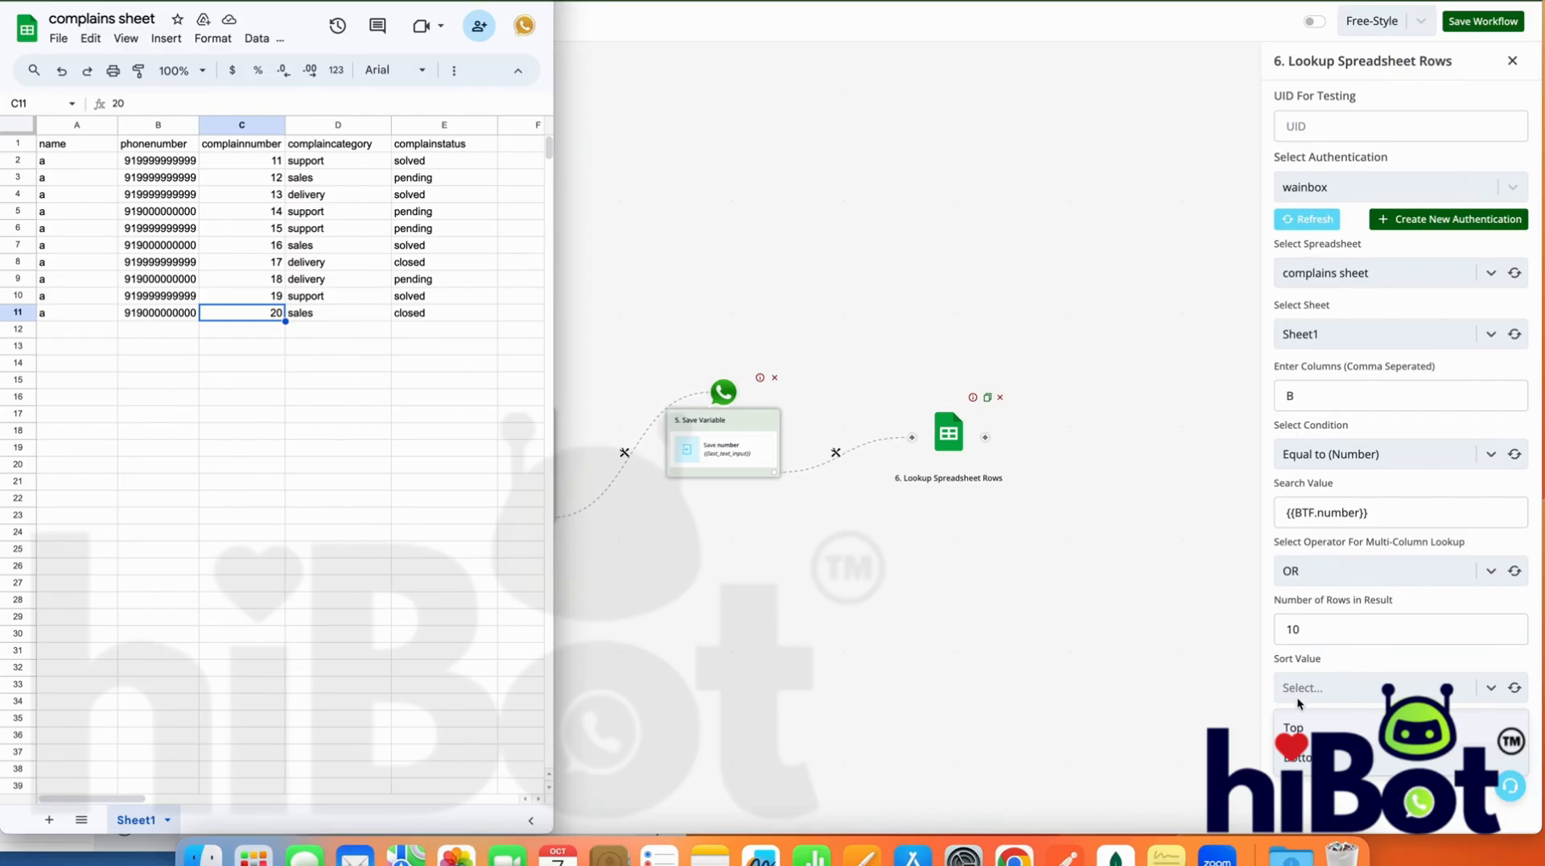
{"action": "left_click", "coordinate": [1305, 762]}
{"action": "left_click", "coordinate": [1300, 757]}
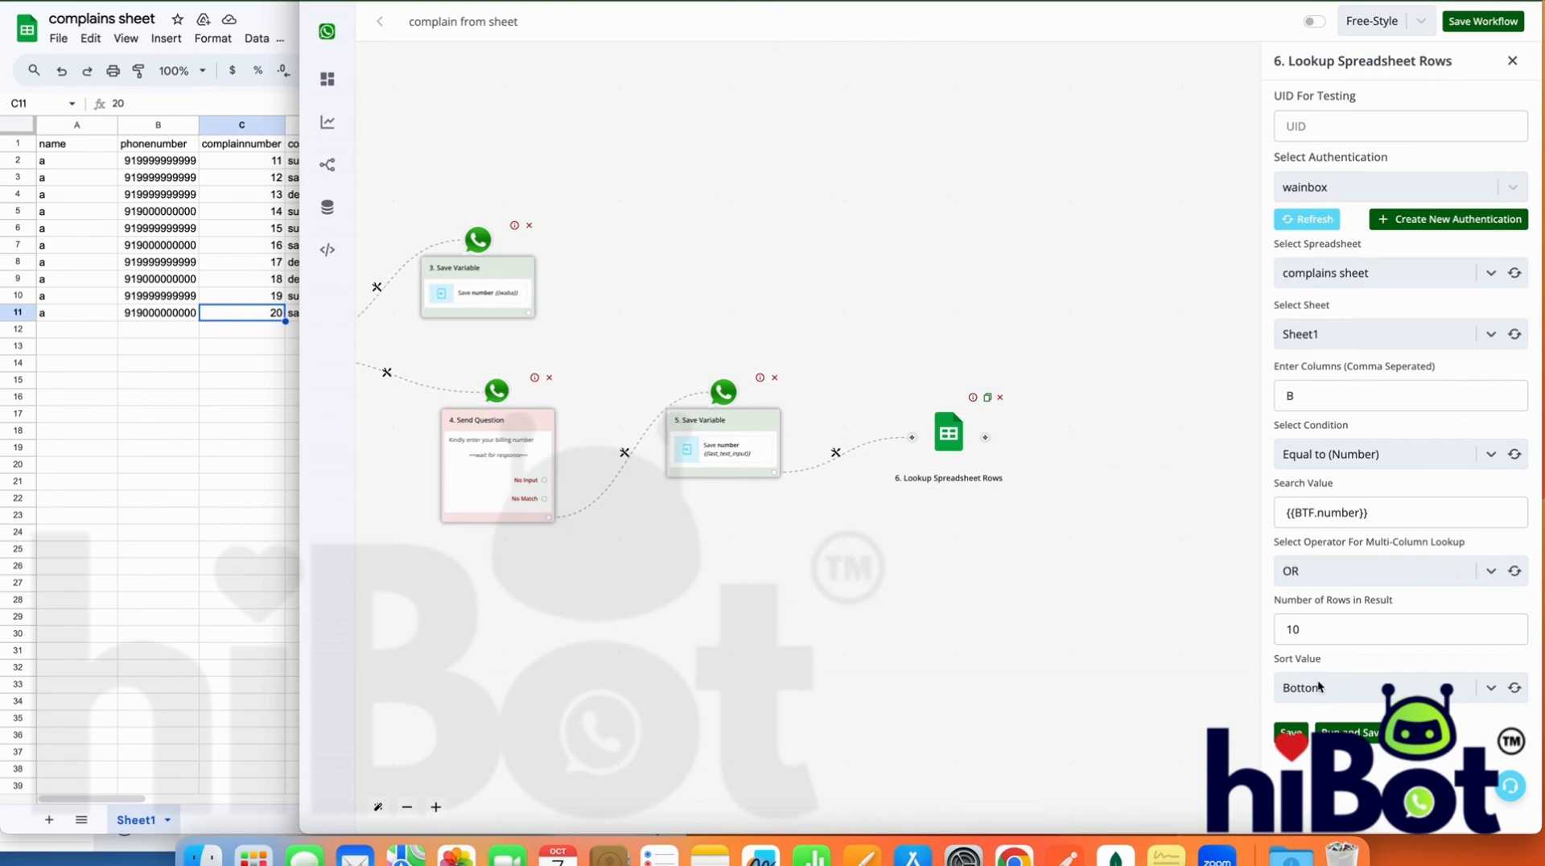
Review the complaint numbers in C2:C7 of the sheet and the search value set in the lookup
{"action": "left_click", "coordinate": [239, 162]}
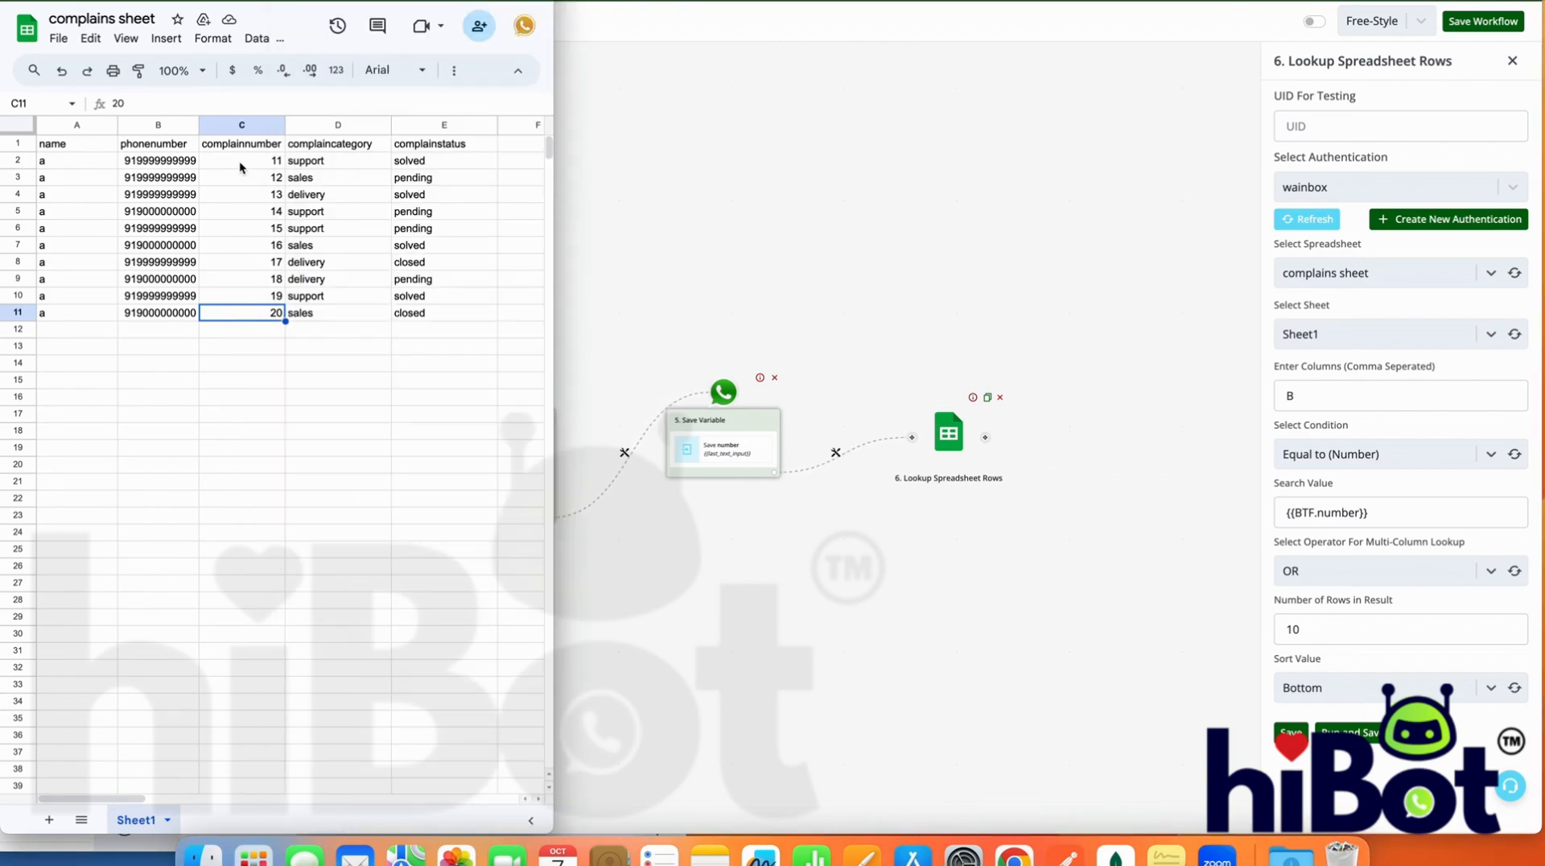
{"action": "left_click_drag", "start_coordinate": [240, 153], "coordinate": [239, 251]}
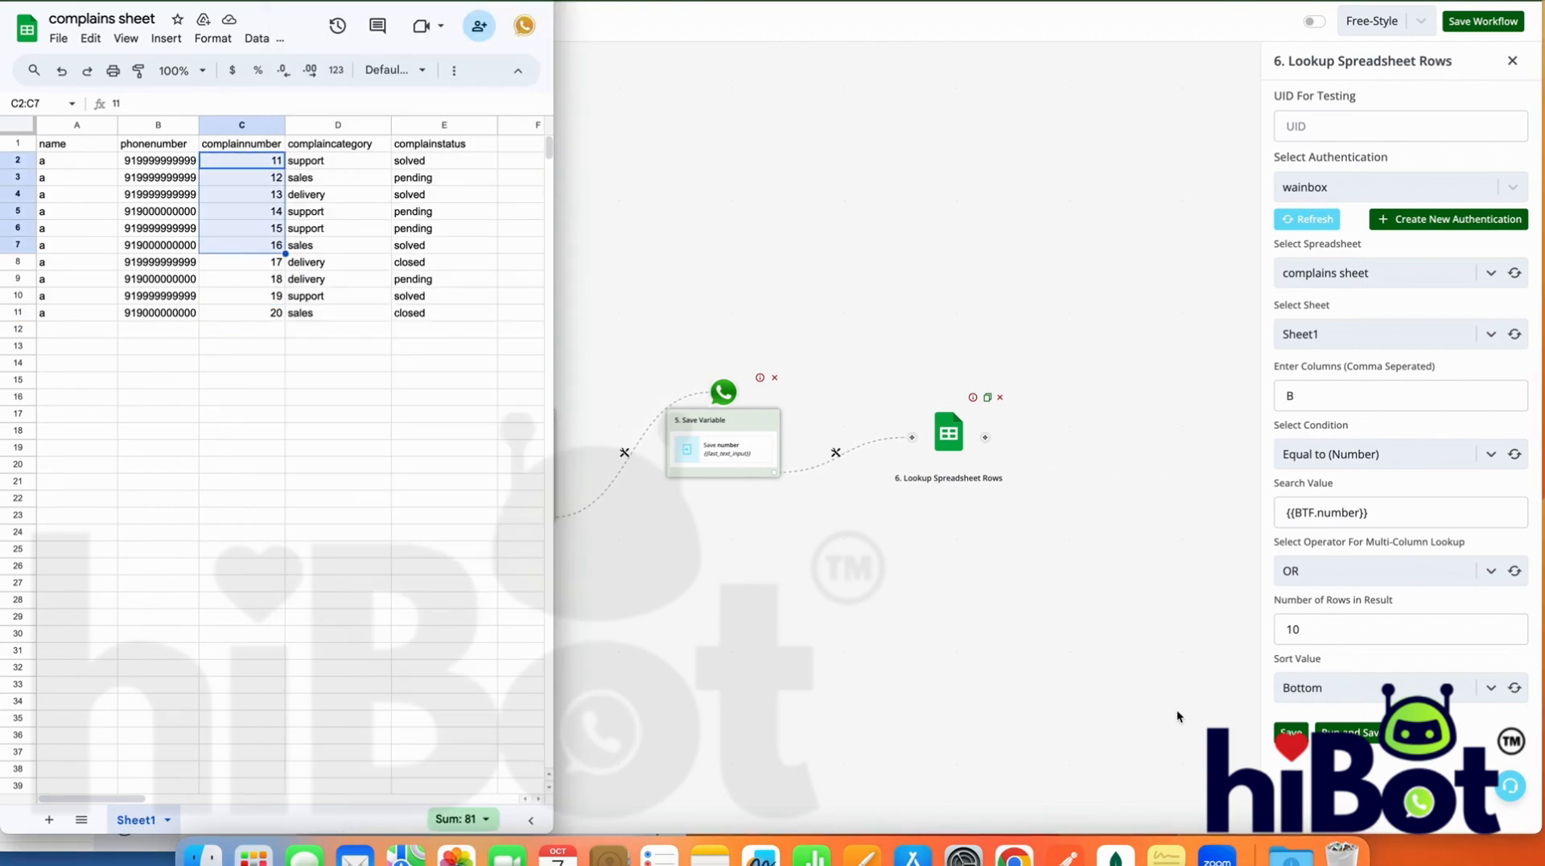
{"action": "left_click", "coordinate": [1327, 696]}
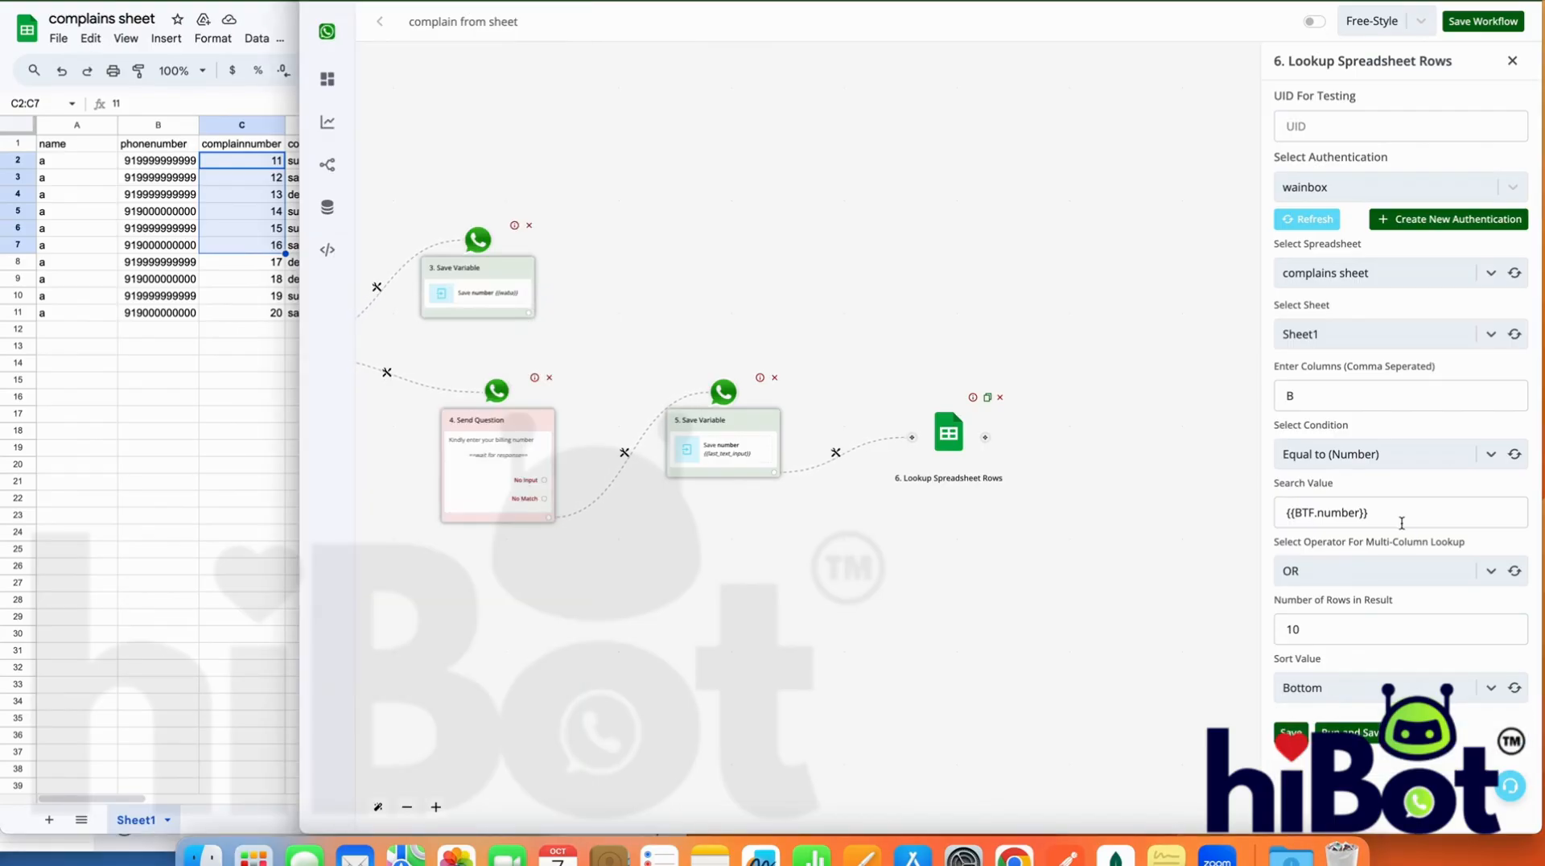
{"action": "left_click_drag", "start_coordinate": [1398, 512], "coordinate": [1277, 507]}
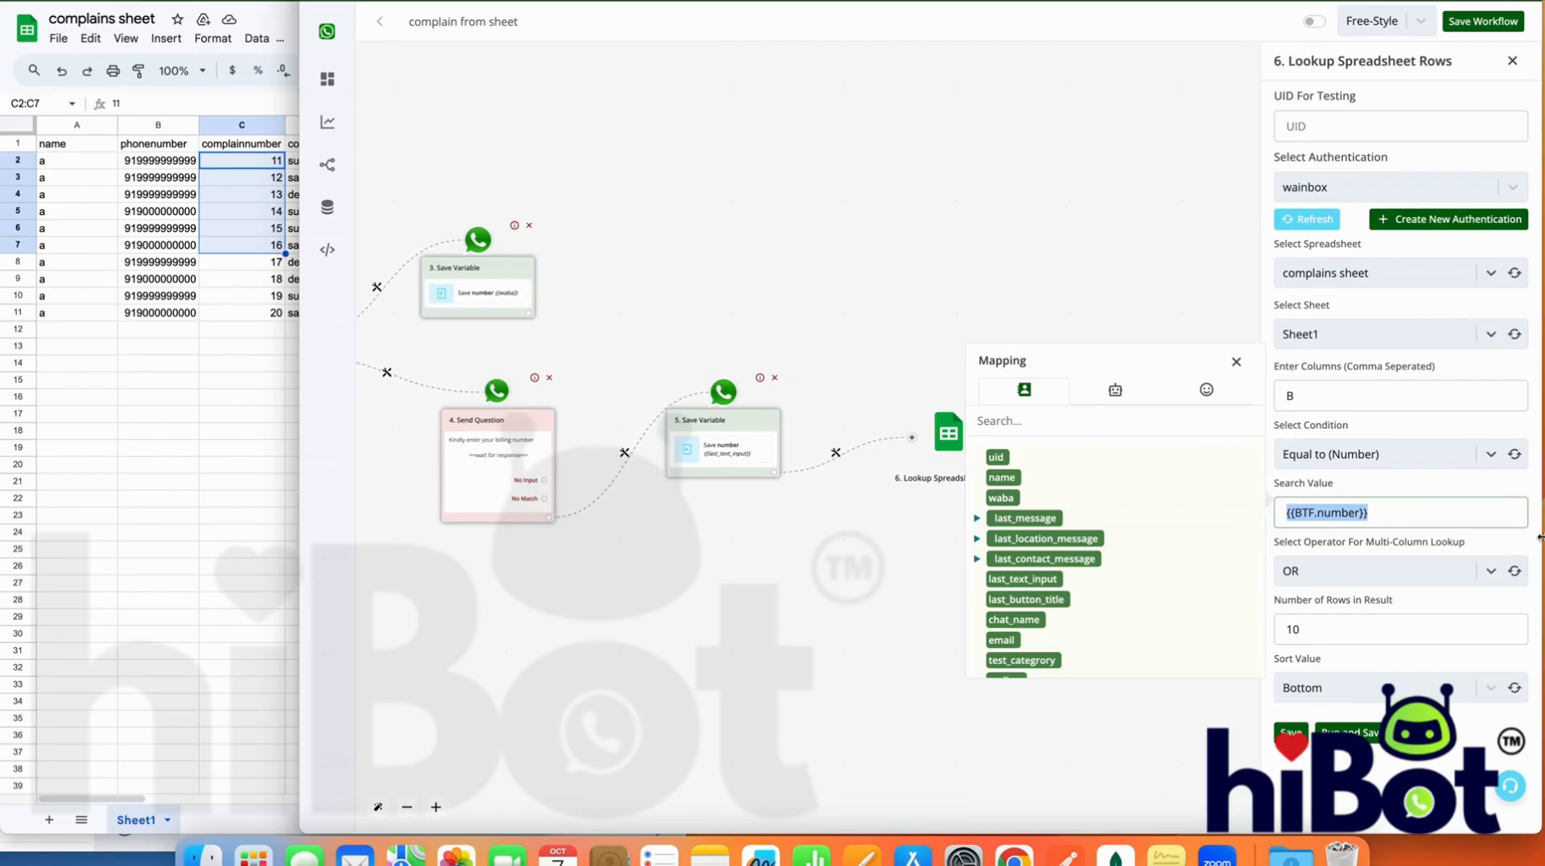
Replace the lookup's search value with a sample phone number from the sheet and save and run the module
{"action": "key", "text": "BackSpace"}
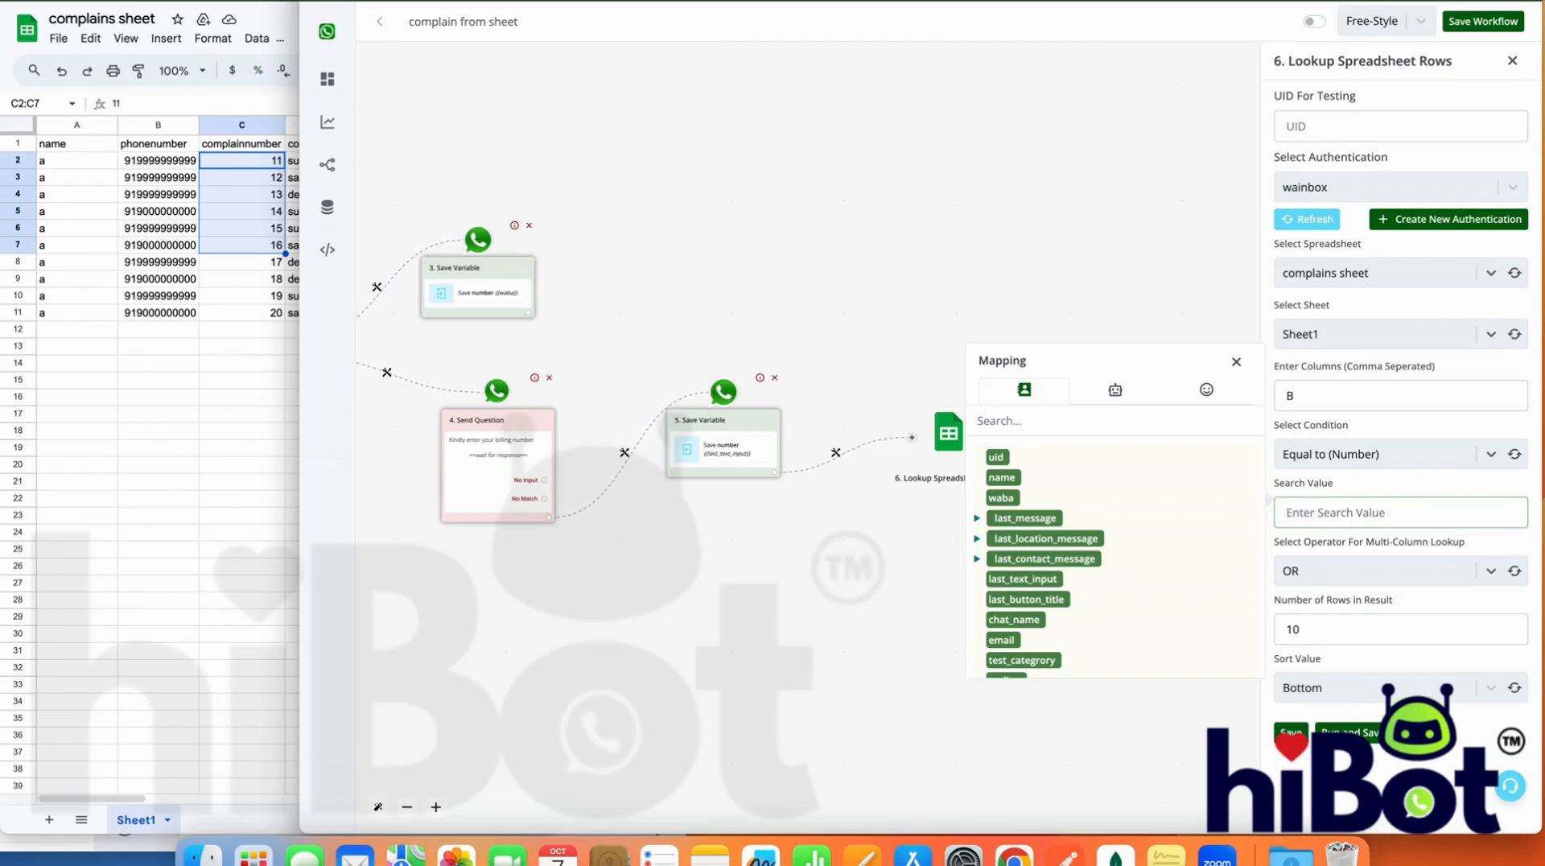
{"action": "type", "text": "9199999999999"}
{"action": "key", "text": "shift+Left"}
{"action": "key", "text": "shift+Left"}
{"action": "key", "text": "shift+Left"}
{"action": "key", "text": "shift+Left"}
{"action": "key", "text": "shift+Left"}
{"action": "key", "text": "shift+Left"}
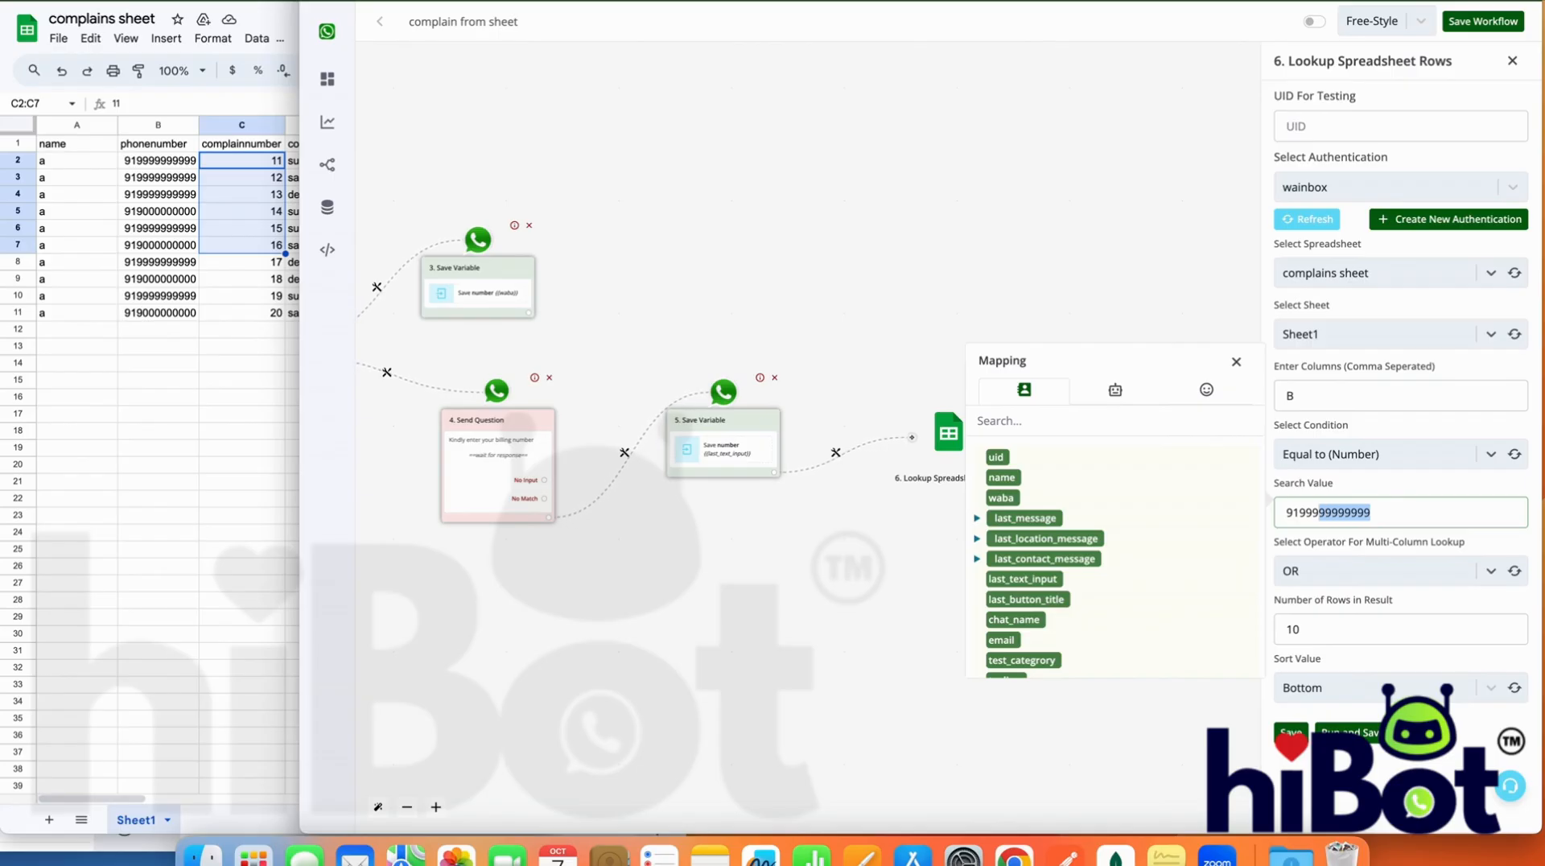
{"action": "key", "text": "Left"}
{"action": "key", "text": "Right"}
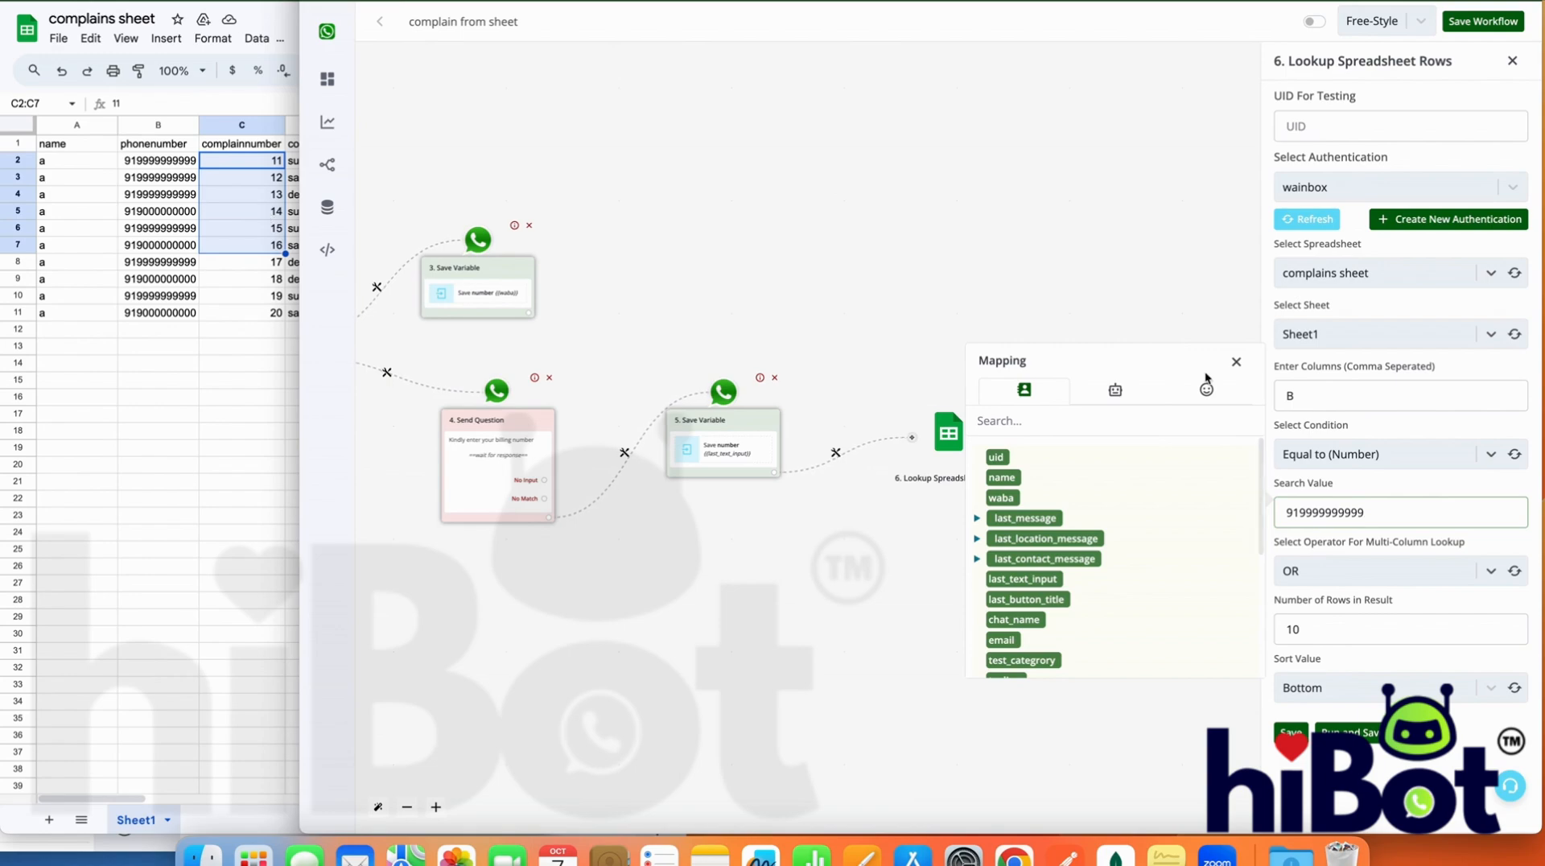
{"action": "left_click", "coordinate": [1348, 732]}
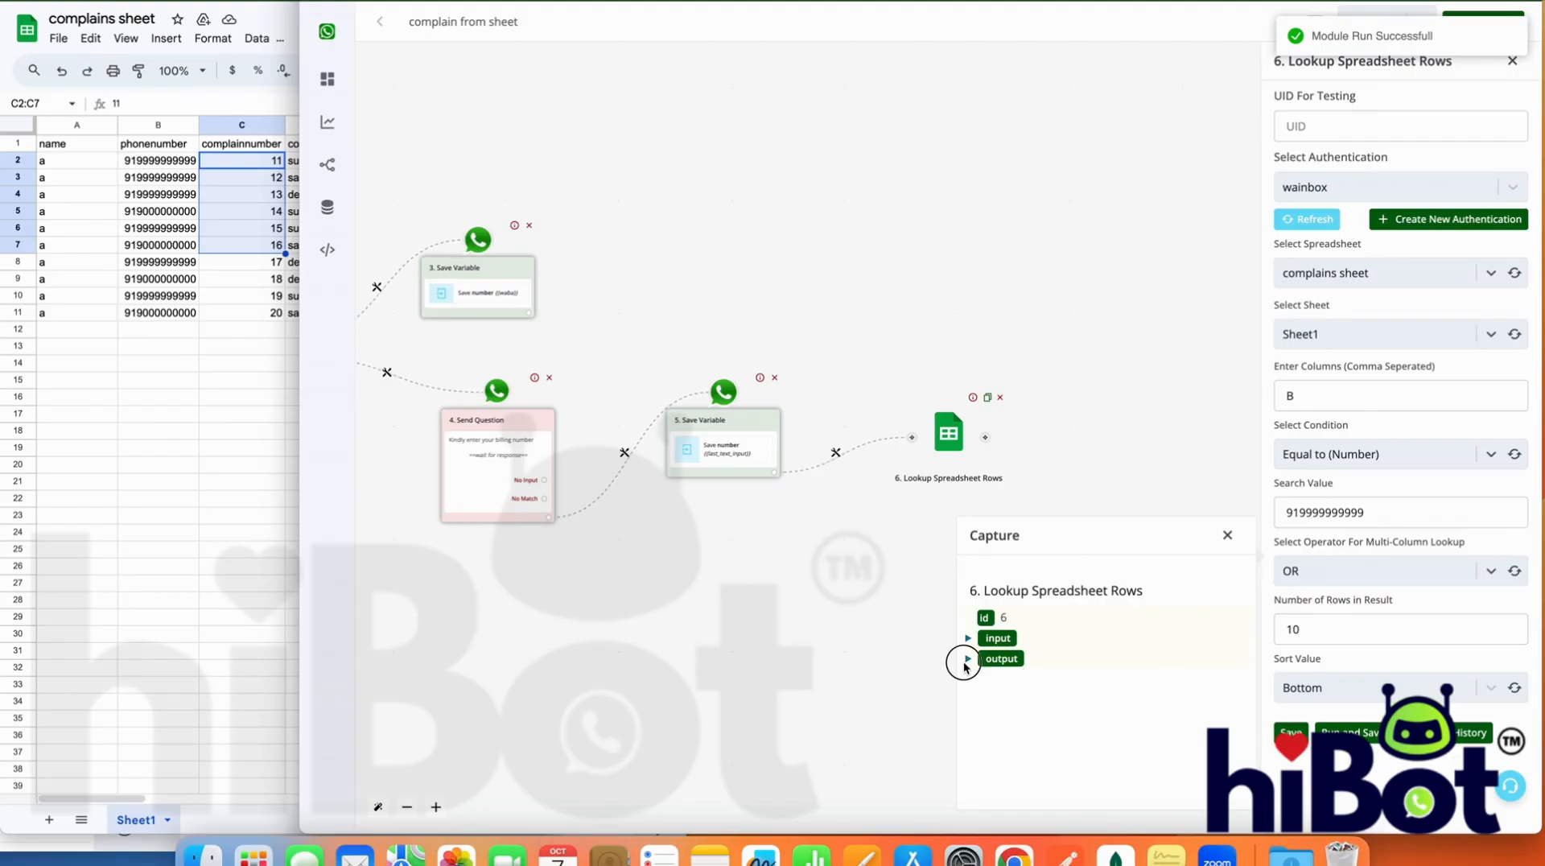
Examine the response and data entries in the lookup run's captured output, and close the capture
{"action": "left_click", "coordinate": [967, 659]}
{"action": "left_click", "coordinate": [978, 699]}
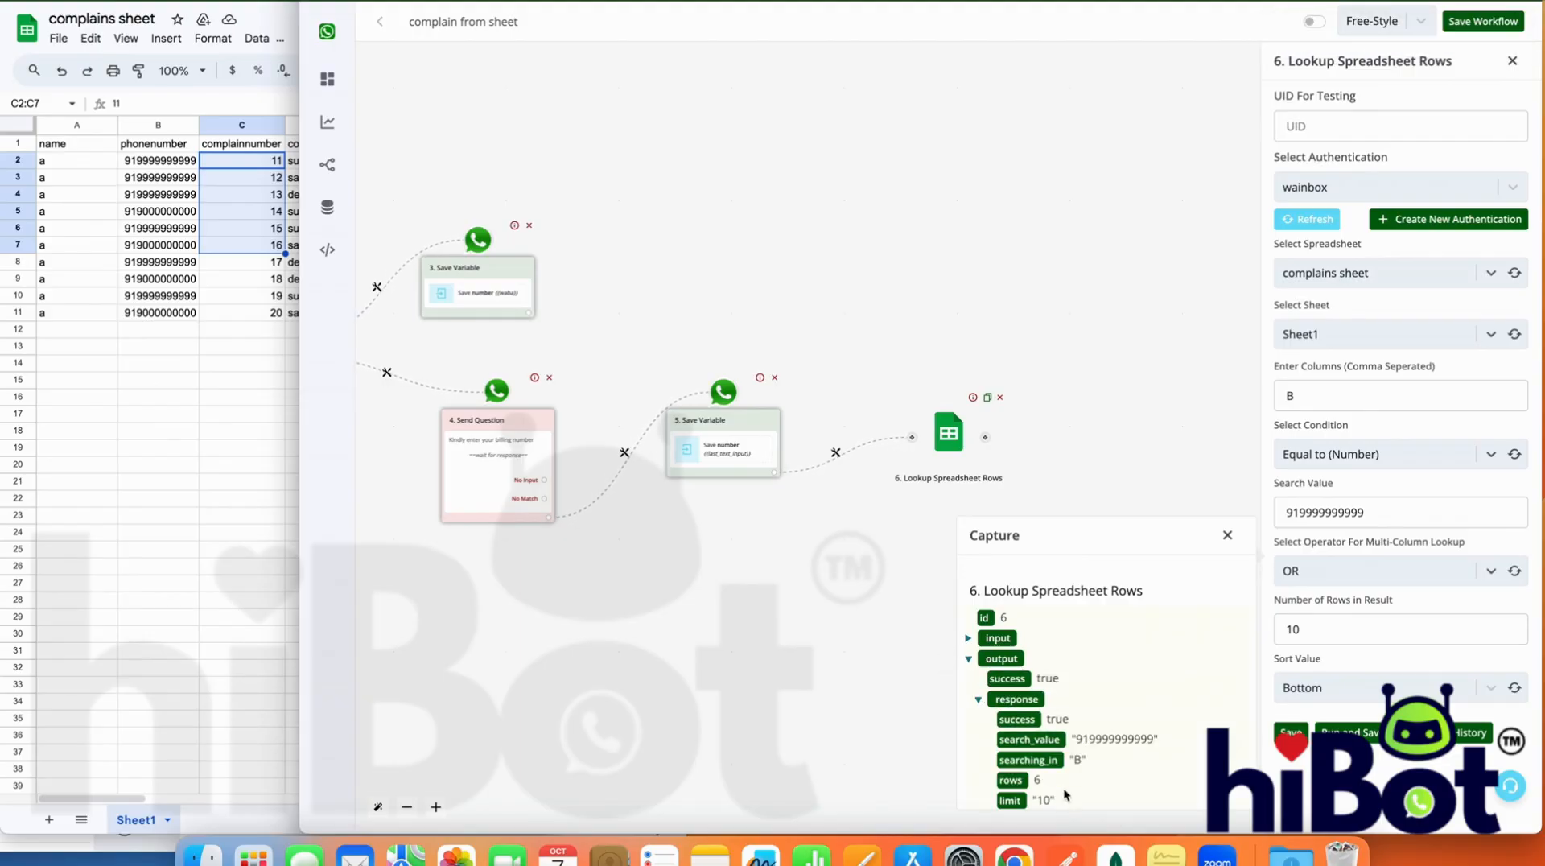
{"action": "scroll", "coordinate": [1064, 795], "scroll_direction": "down", "scroll_amount": 1}
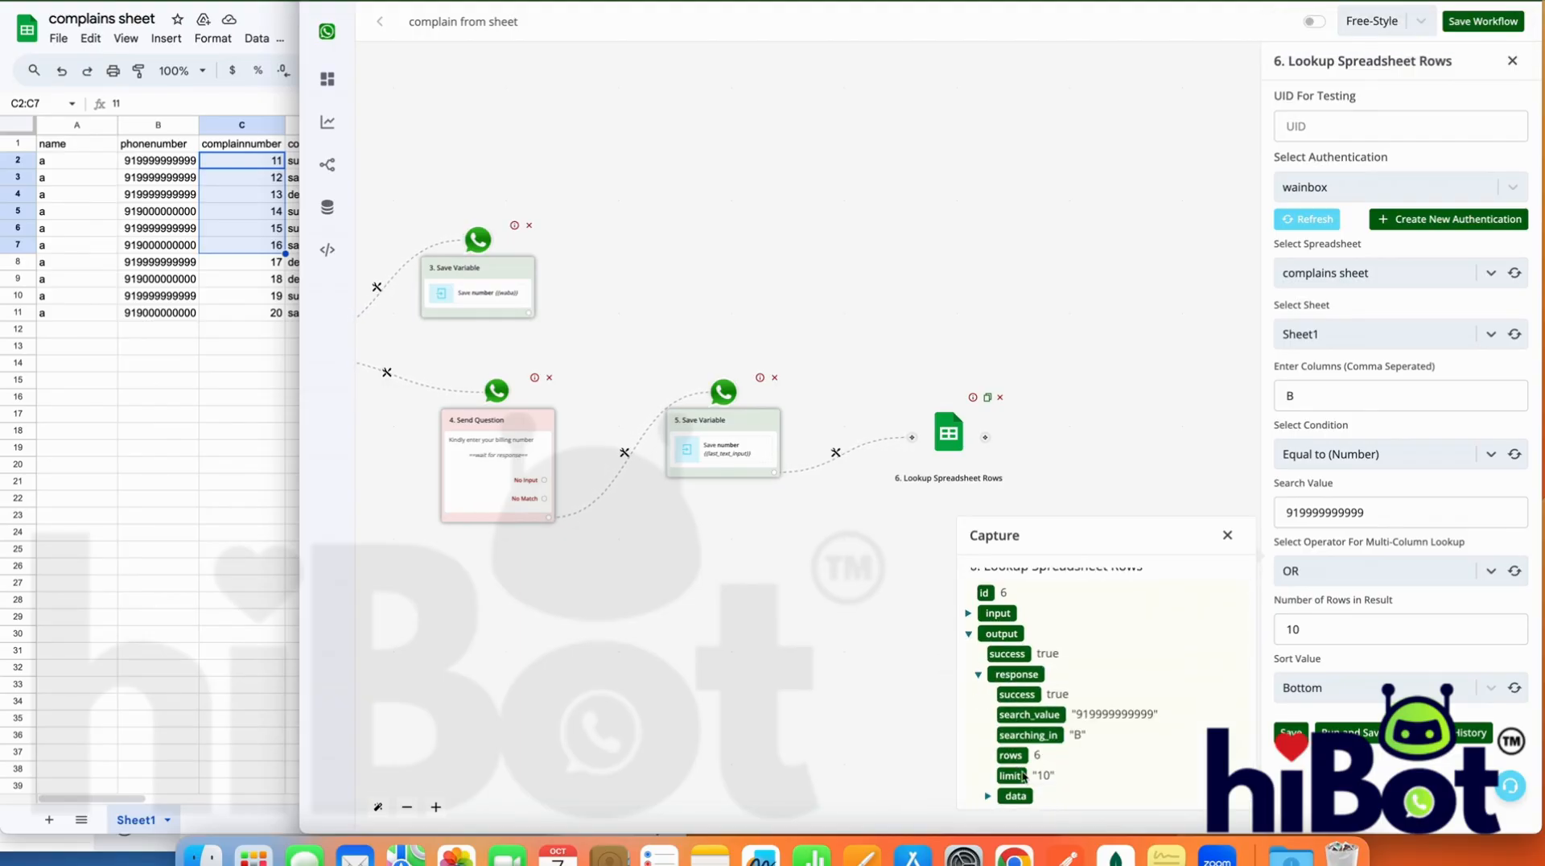
{"action": "scroll", "coordinate": [998, 797], "scroll_direction": "down", "scroll_amount": 5}
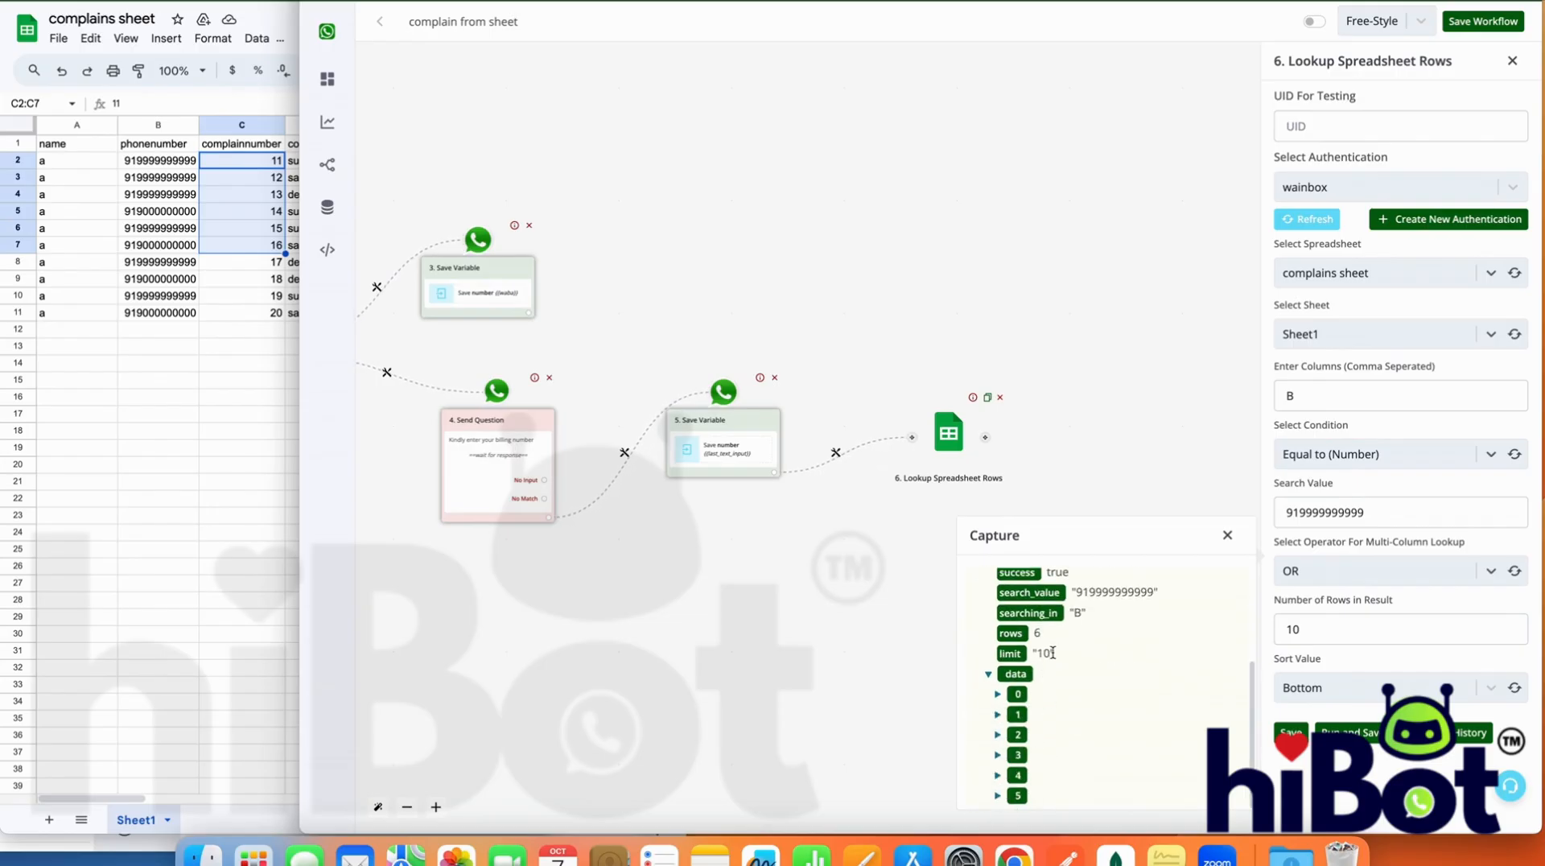
{"action": "left_click", "coordinate": [1228, 535]}
Replace the sample phone number with the "number" bot field, {{BTF.number}}, as the search value and save the lookup
{"action": "left_click", "coordinate": [1328, 514]}
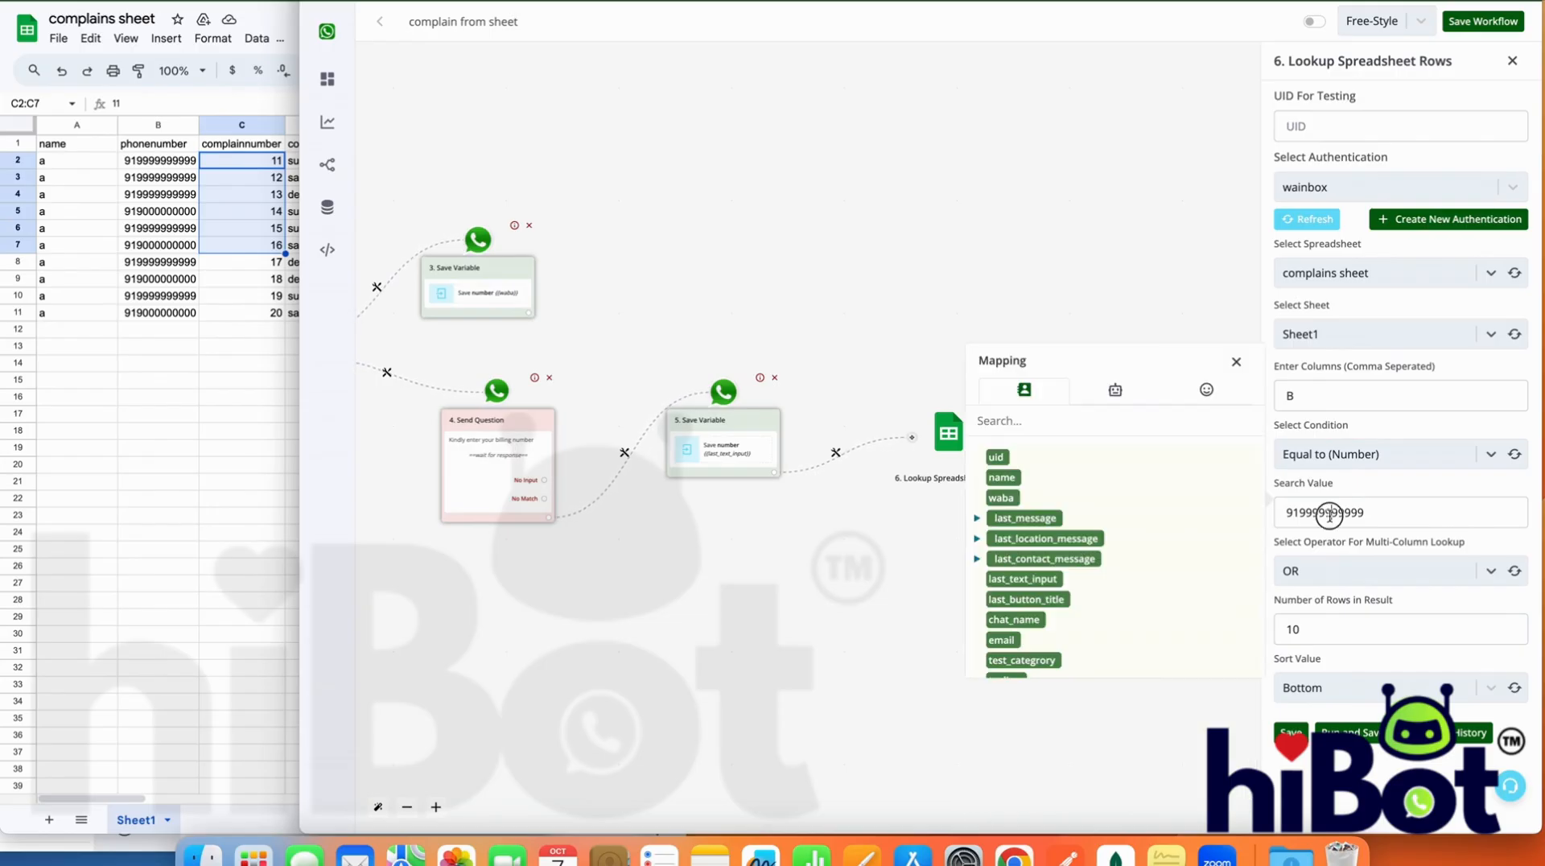
{"action": "double_click", "coordinate": [1328, 513]}
{"action": "key", "text": "BackSpace"}
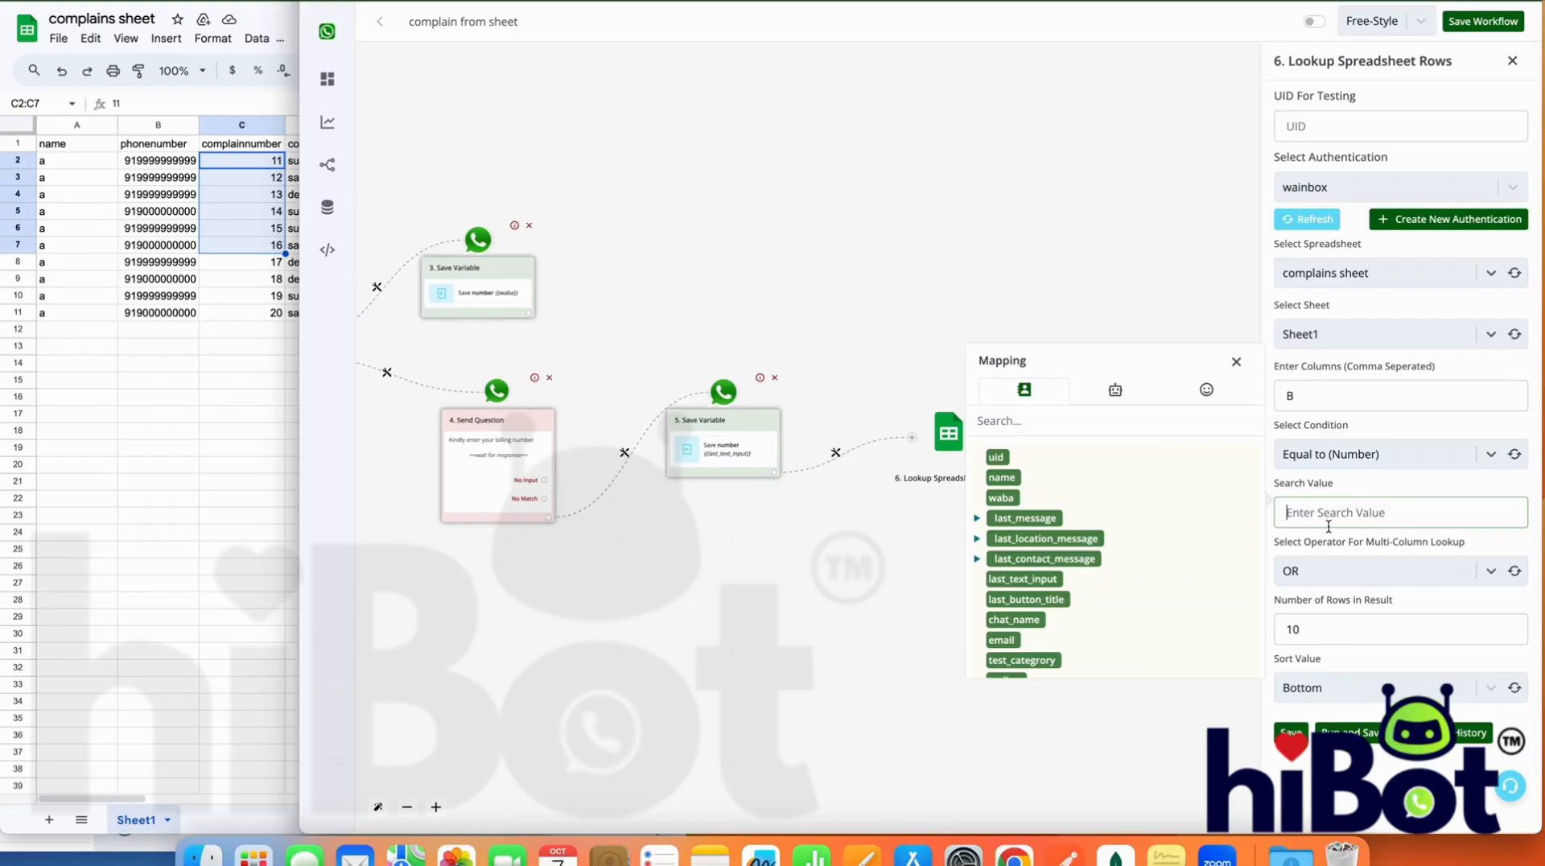
{"action": "left_click", "coordinate": [1116, 389]}
{"action": "left_click", "coordinate": [1007, 458]}
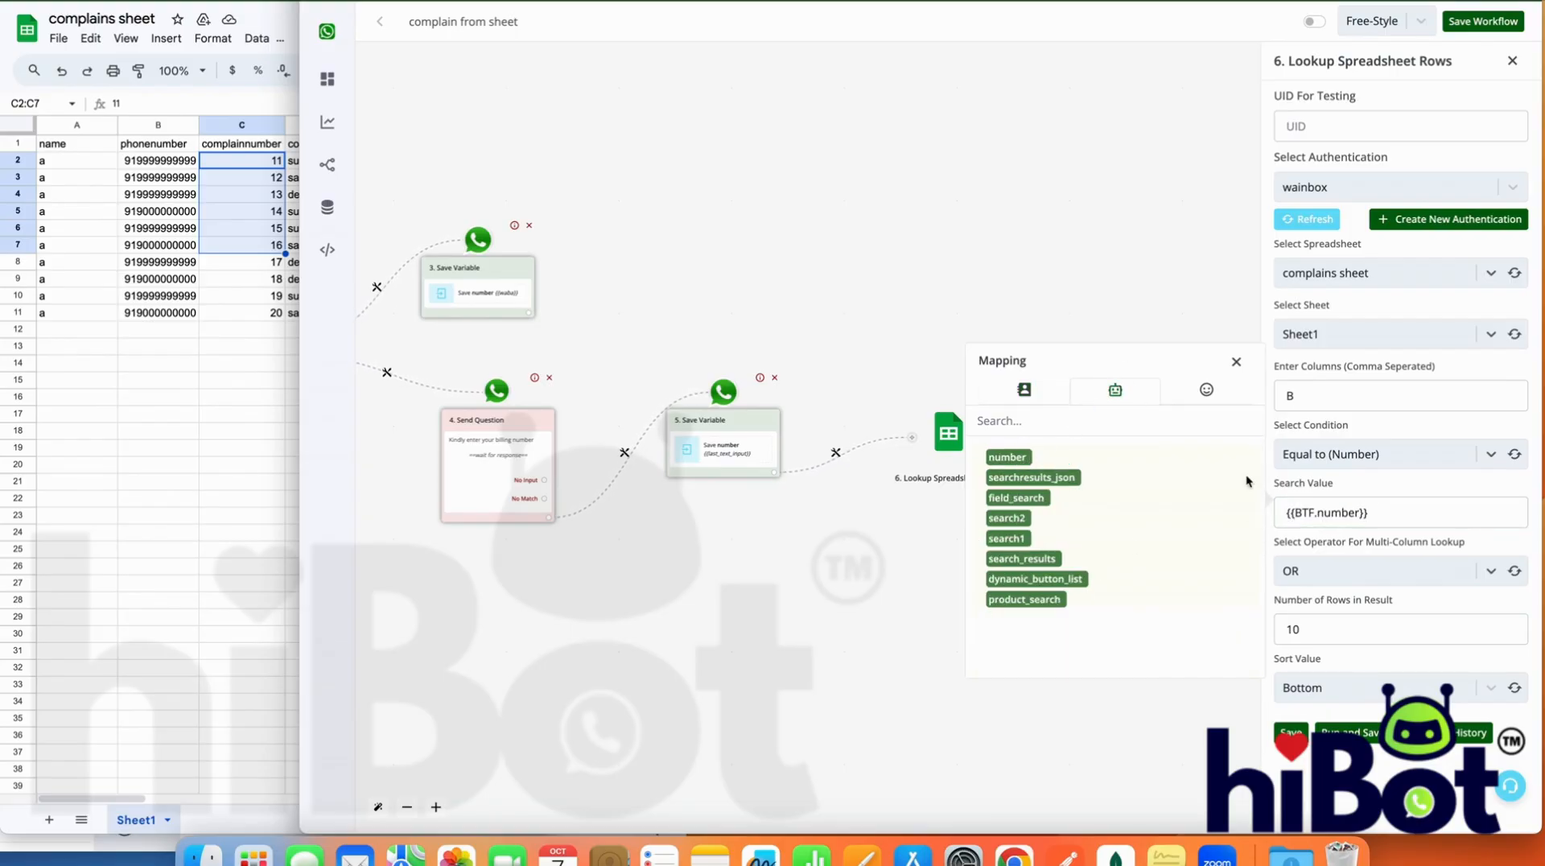
{"action": "triple_click", "coordinate": [1385, 510]}
{"action": "left_click", "coordinate": [1291, 733]}
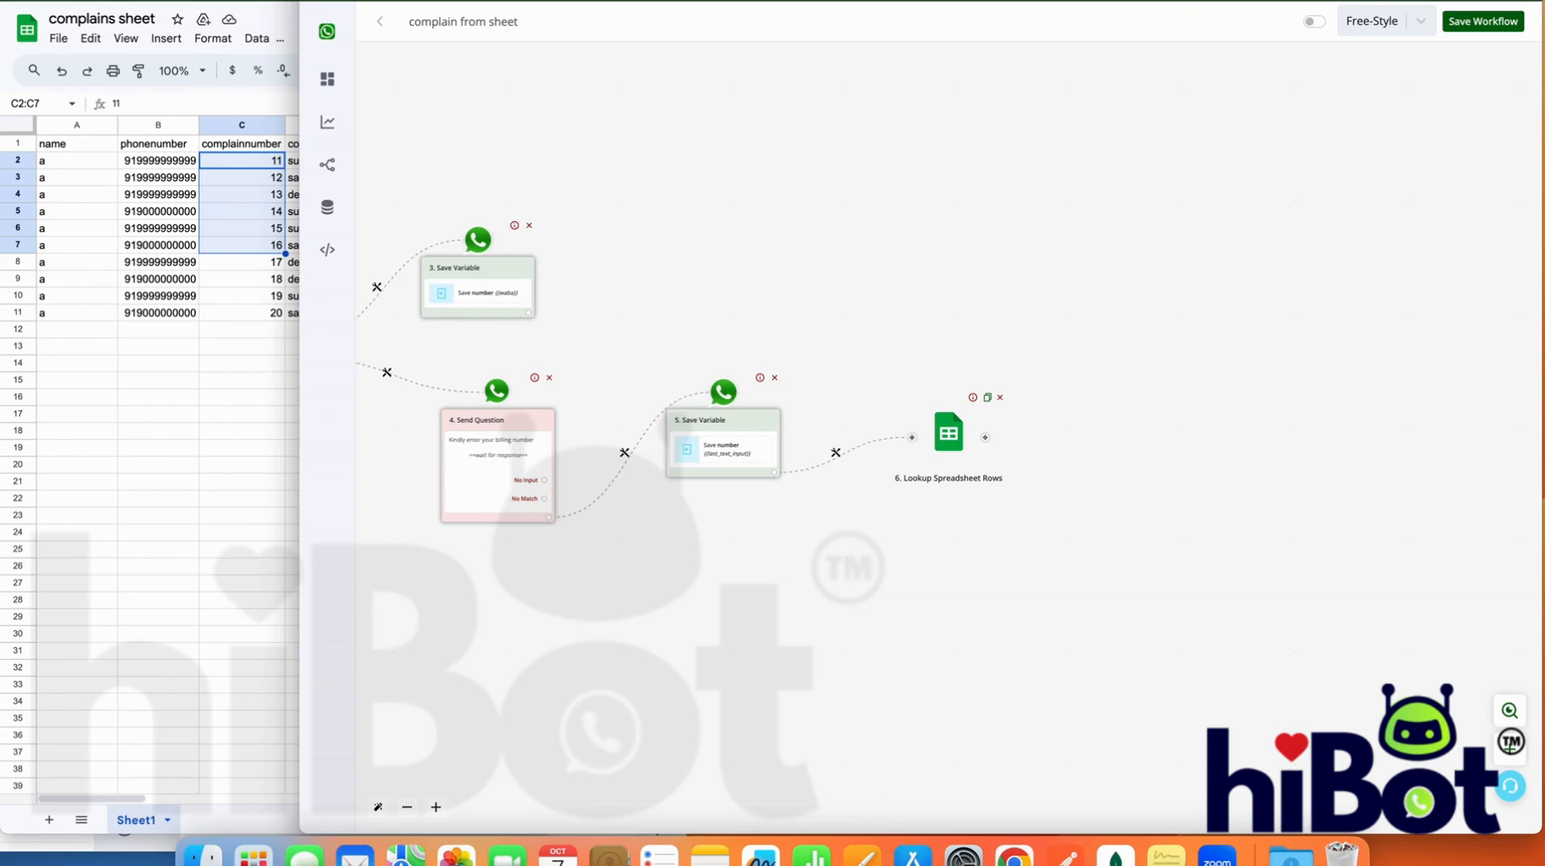
Add a Save Variable action connected after the Lookup Spreadsheet Rows module
{"action": "left_click", "coordinate": [985, 437]}
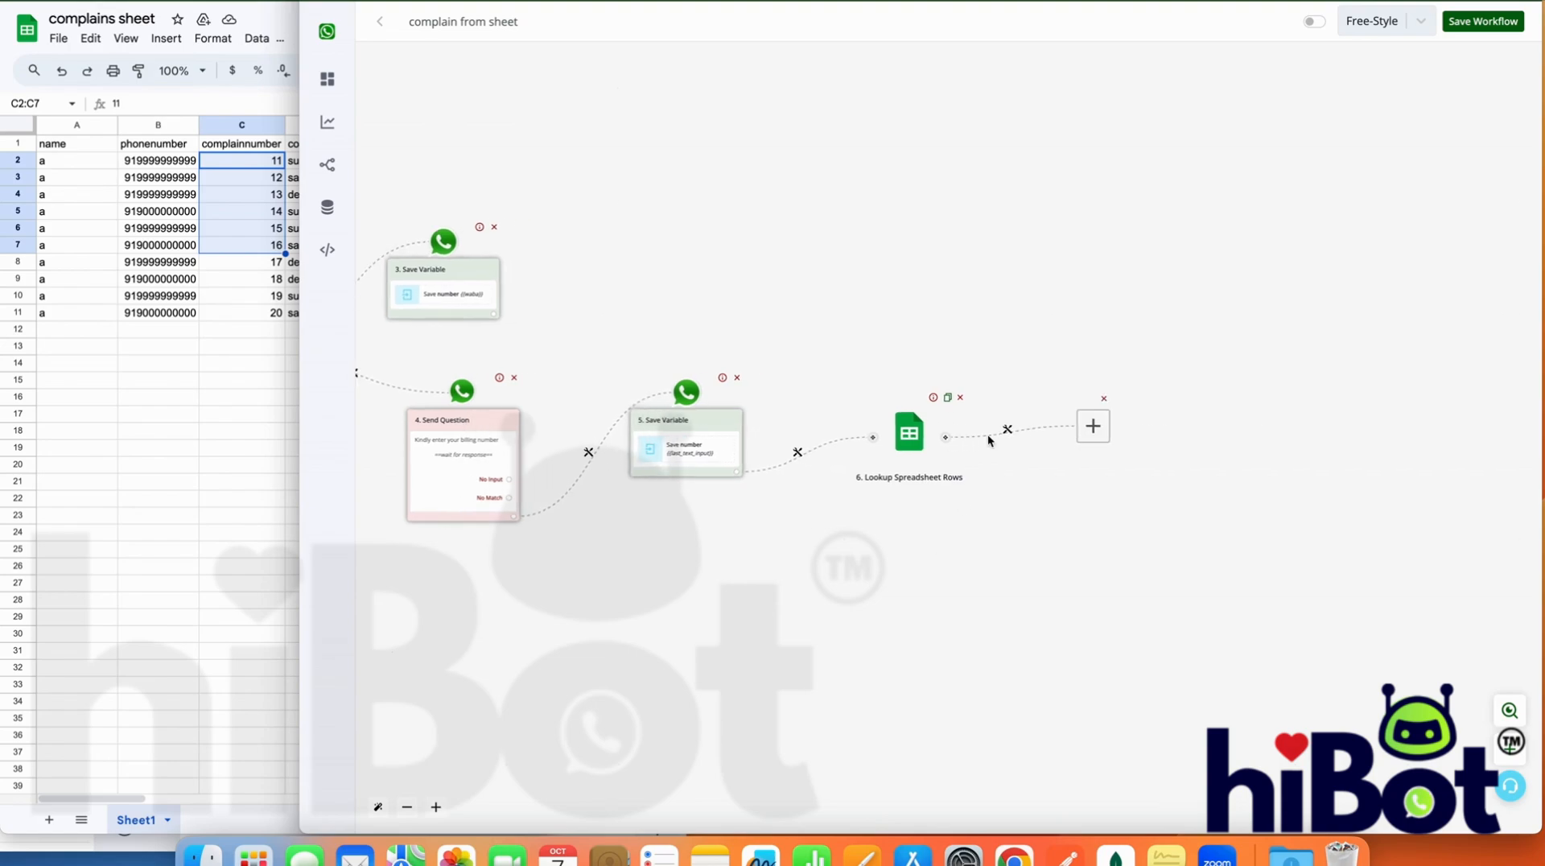
{"action": "left_click", "coordinate": [908, 432]}
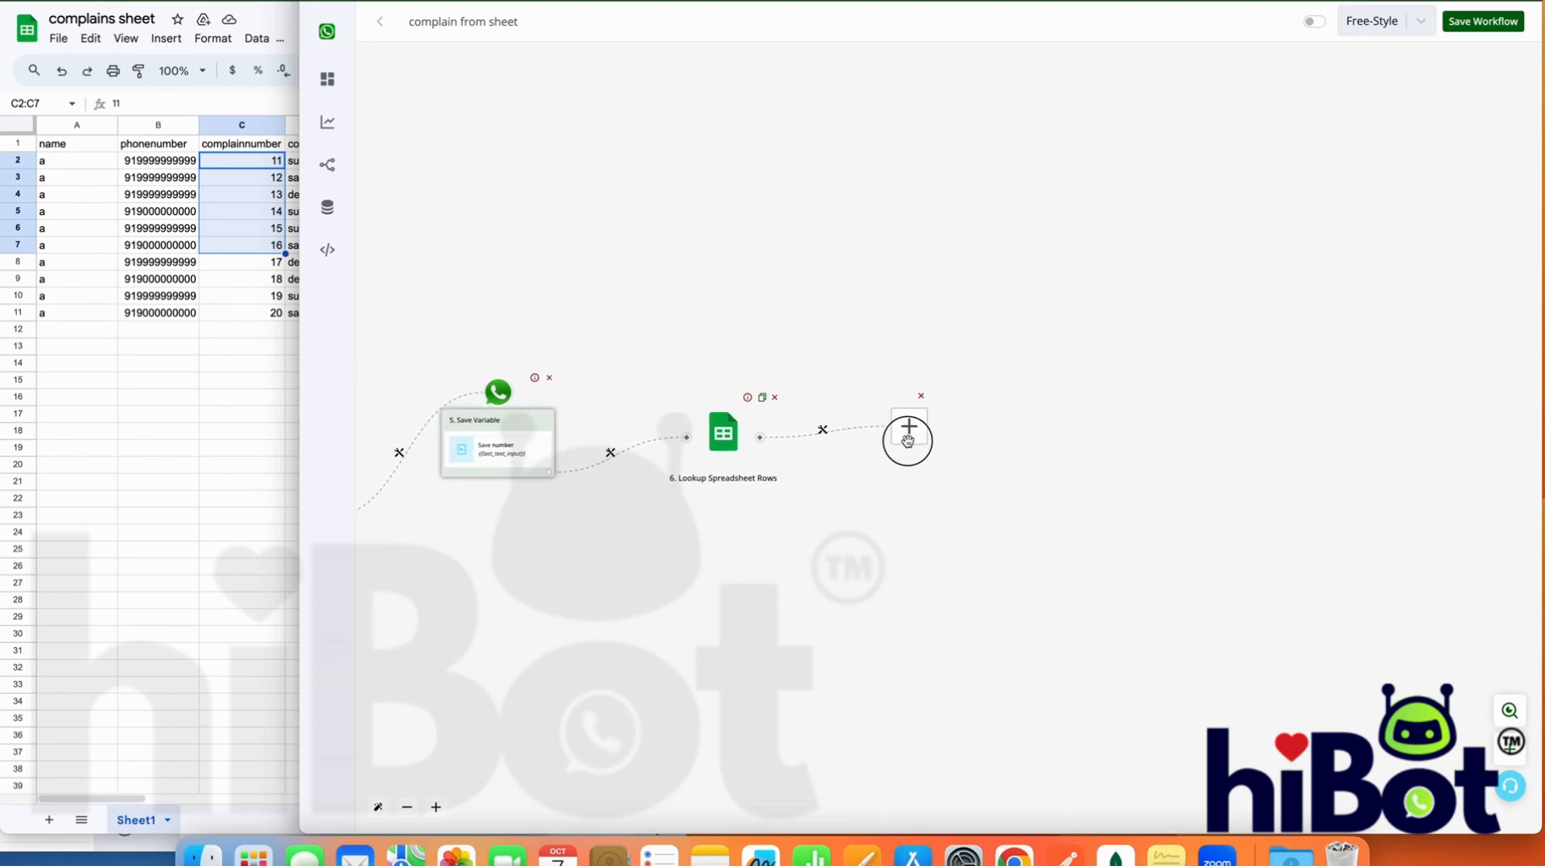
{"action": "left_click", "coordinate": [1386, 431]}
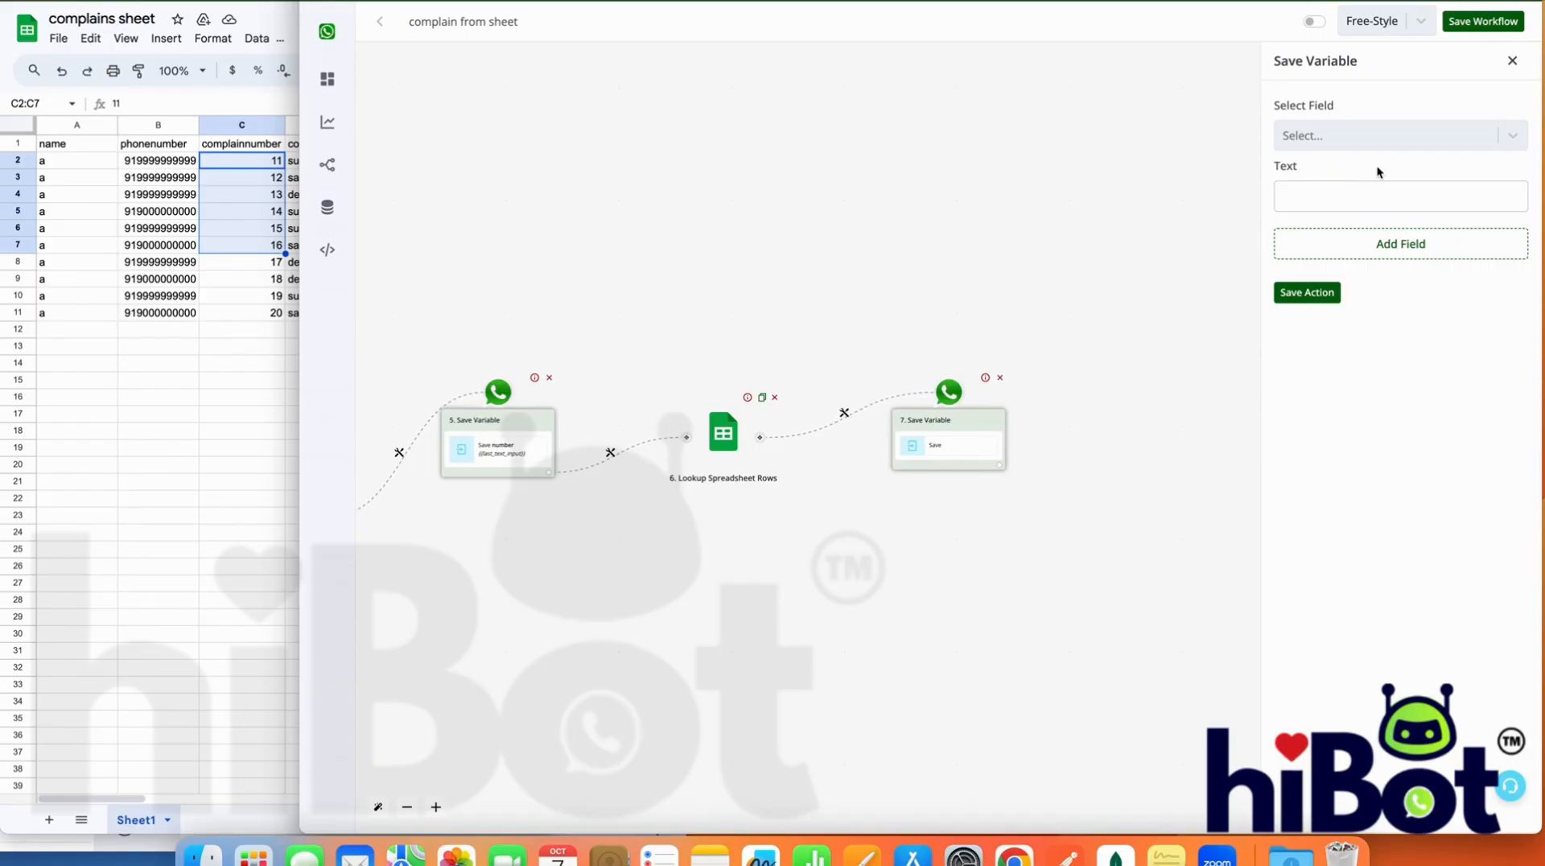
Check the types of the search1 and search2 fields in the bot field list
{"action": "left_click", "coordinate": [1377, 137]}
{"action": "left_click", "coordinate": [1377, 137]}
{"action": "left_click", "coordinate": [1368, 191]}
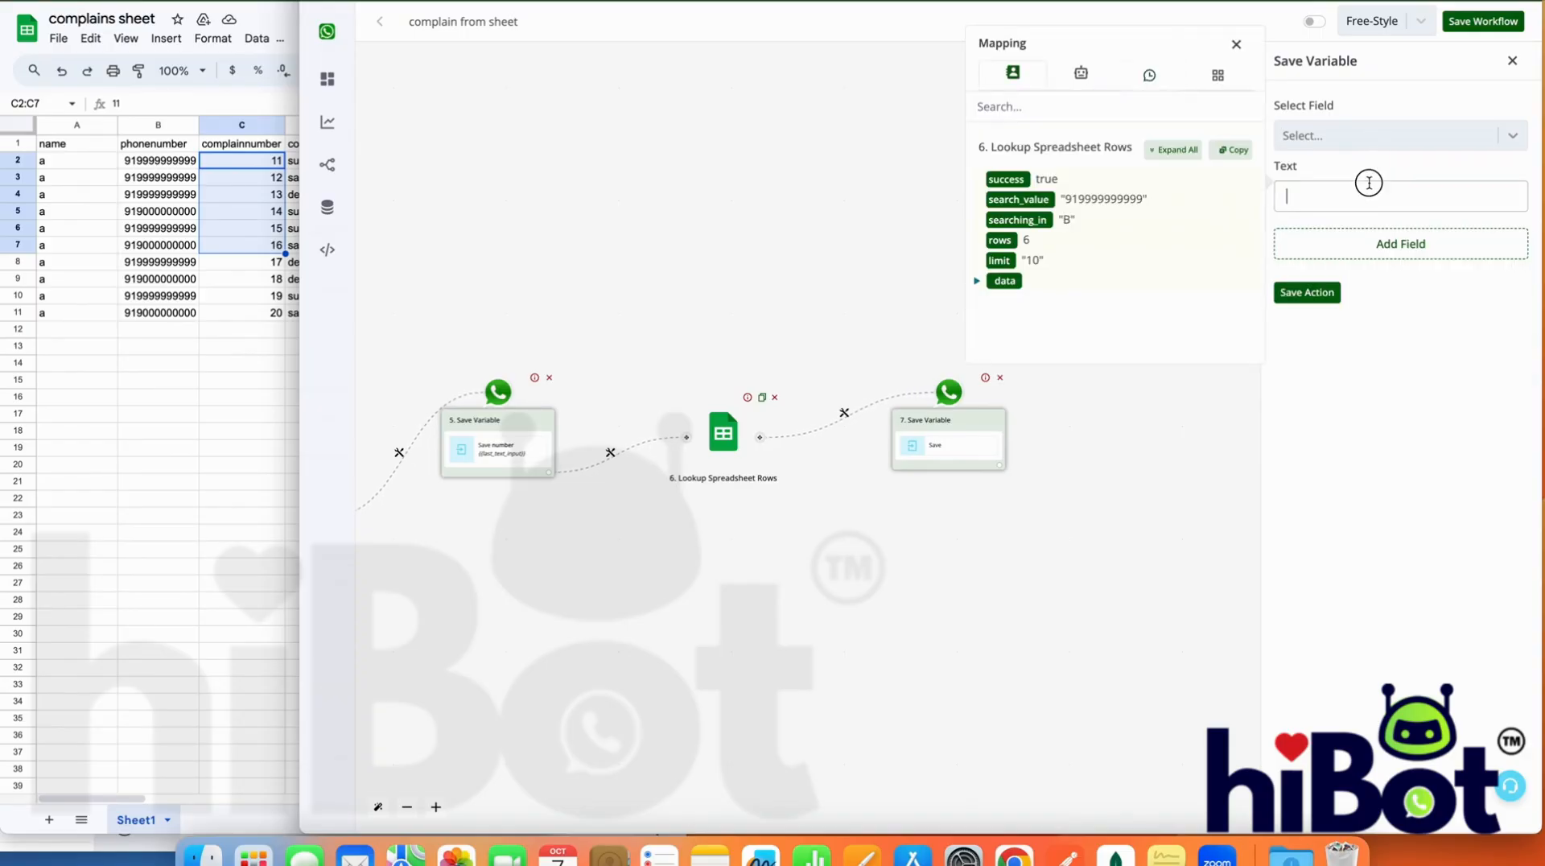
{"action": "left_click", "coordinate": [1366, 135]}
{"action": "scroll", "coordinate": [1353, 293], "scroll_direction": "down", "scroll_amount": 5}
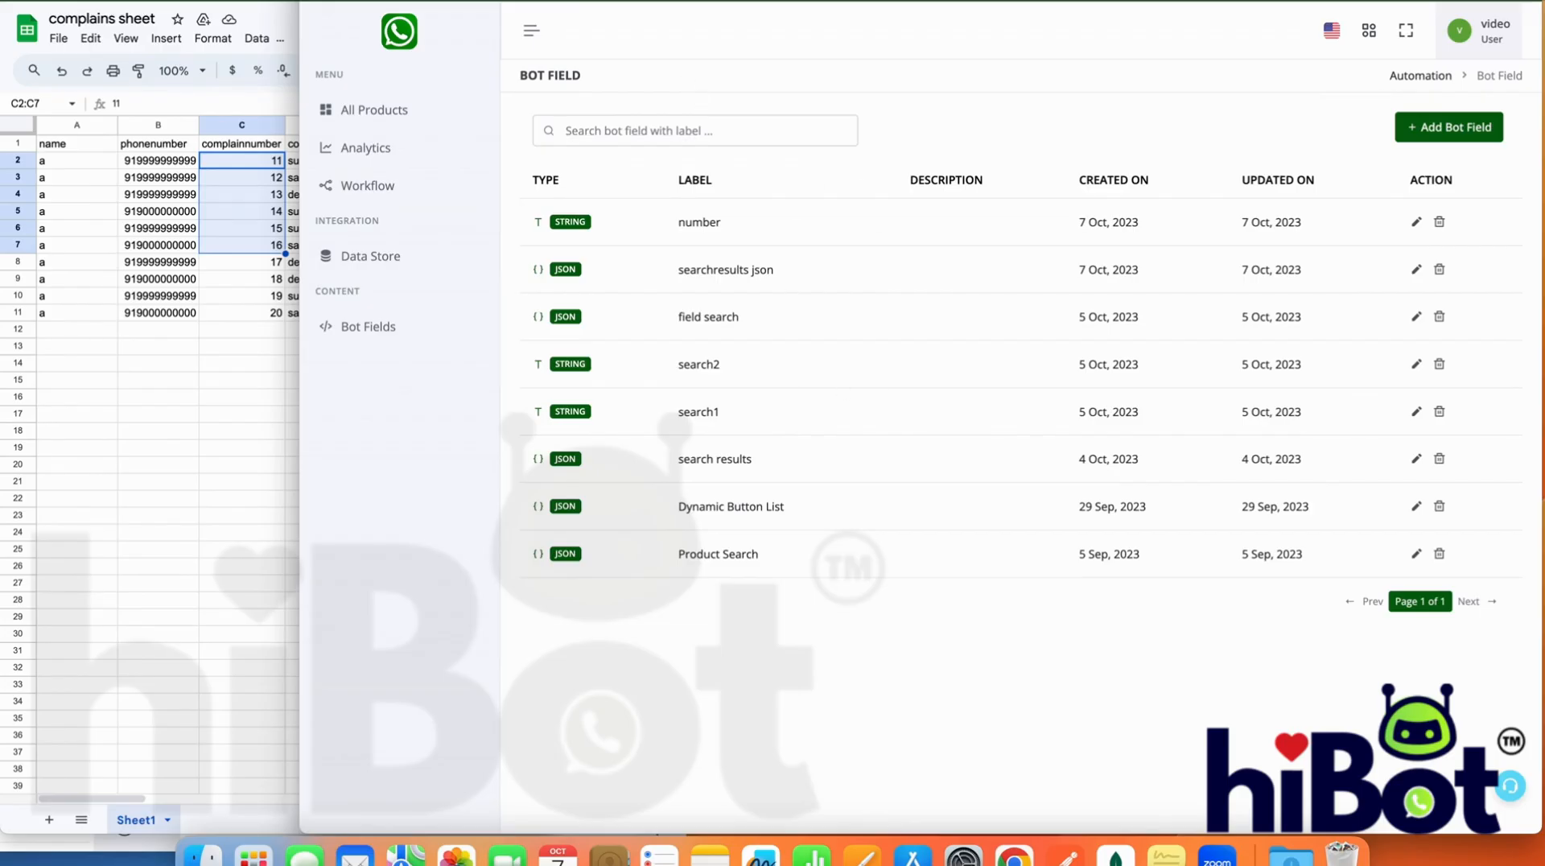
{"action": "left_click_drag", "start_coordinate": [727, 412], "coordinate": [711, 363]}
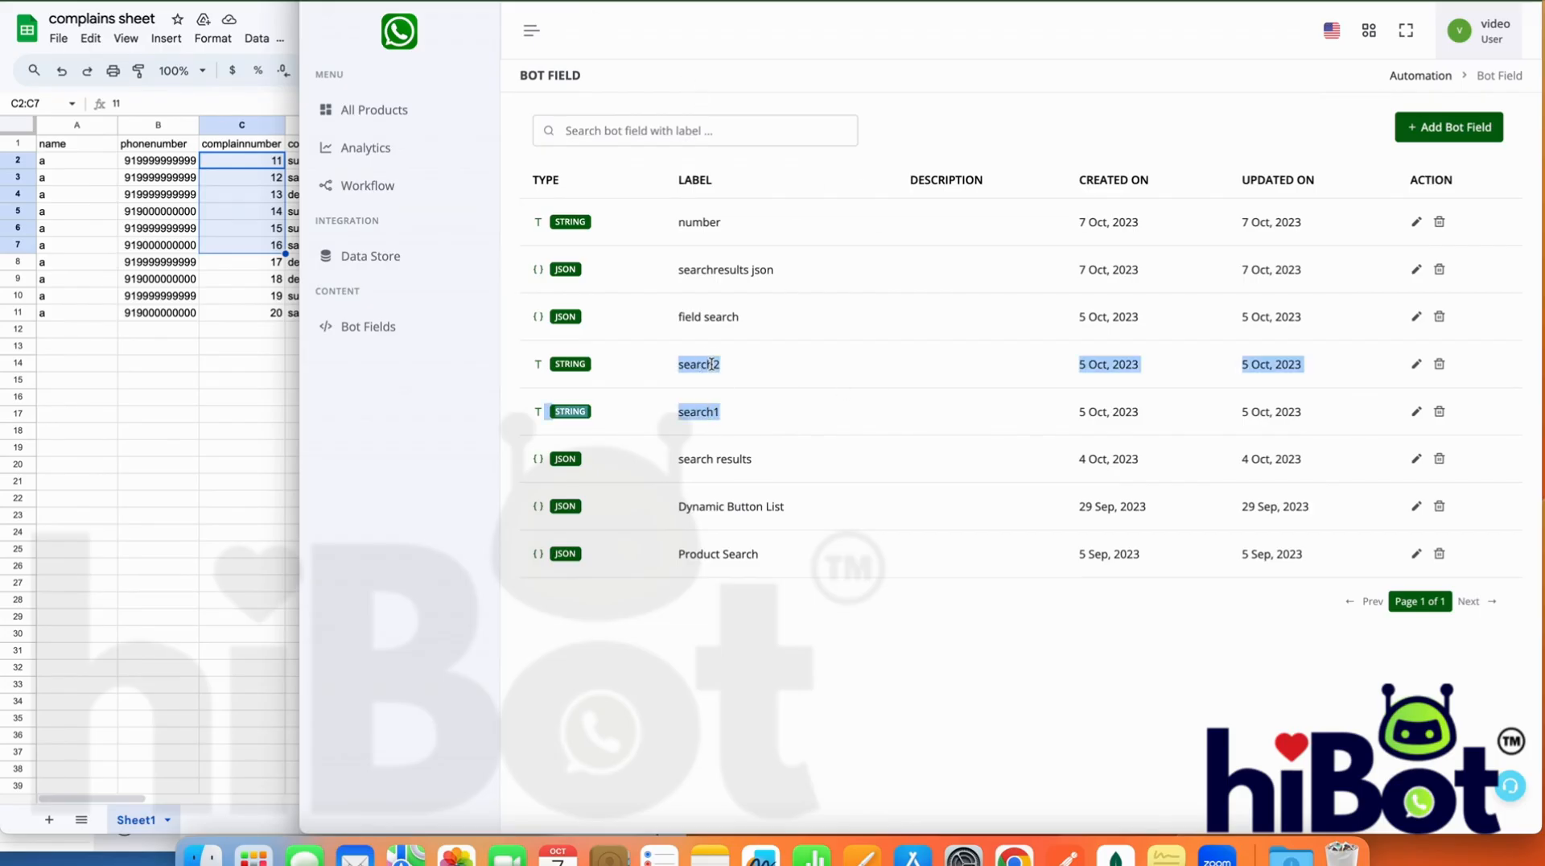
{"action": "left_click", "coordinate": [575, 362]}
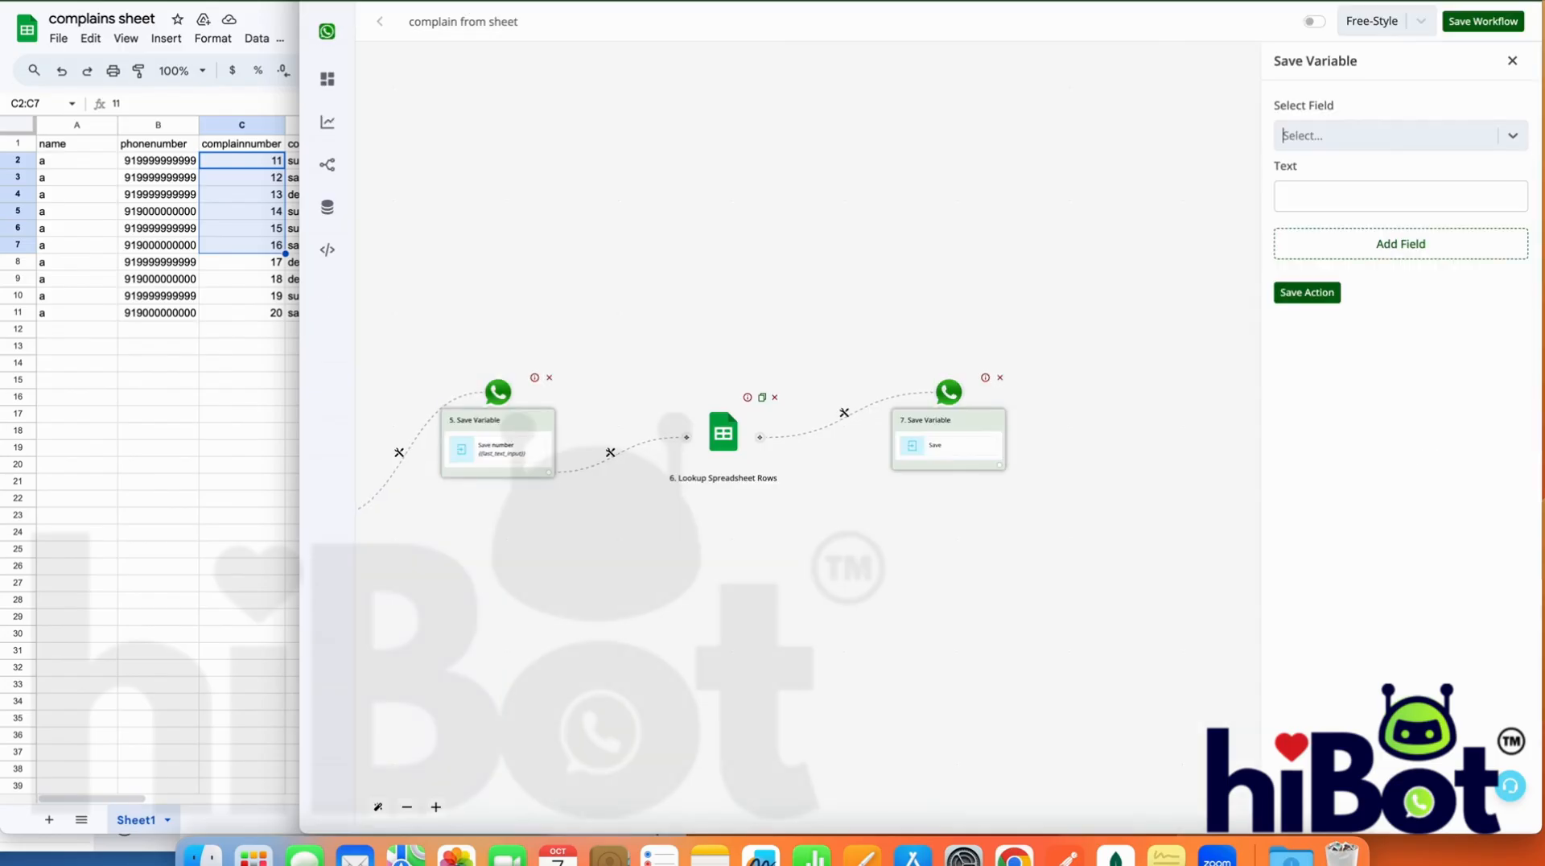
Choose search1 as the field to save and map the lookup's row count, {{6.rows}}, as its text
{"action": "left_click", "coordinate": [1379, 145]}
{"action": "scroll", "coordinate": [1368, 338], "scroll_direction": "down", "scroll_amount": 4}
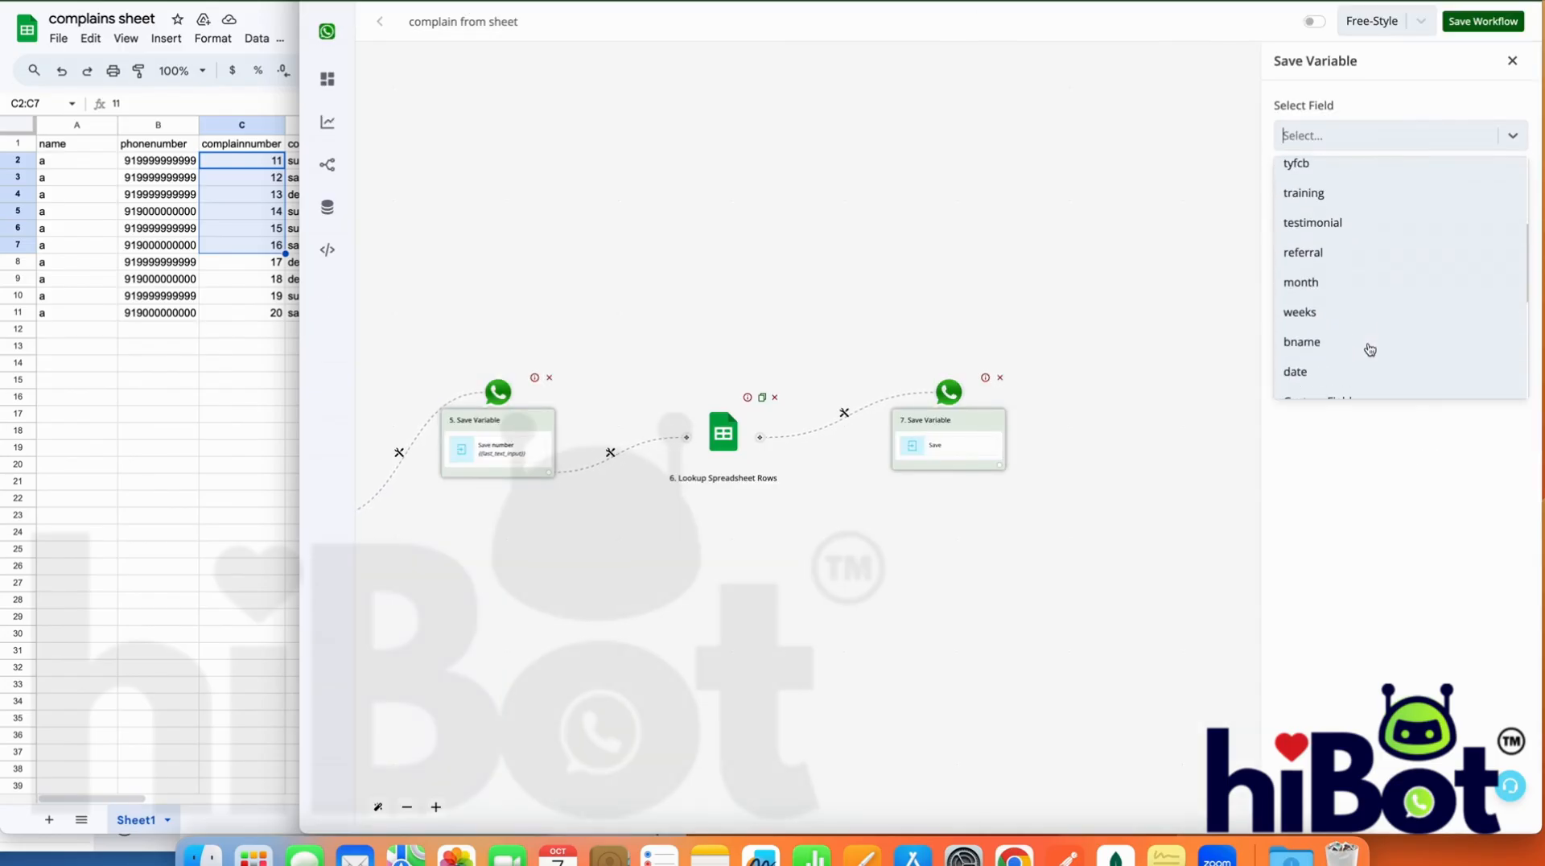
{"action": "scroll", "coordinate": [1368, 349], "scroll_direction": "down", "scroll_amount": 3}
{"action": "left_click", "coordinate": [1335, 283]}
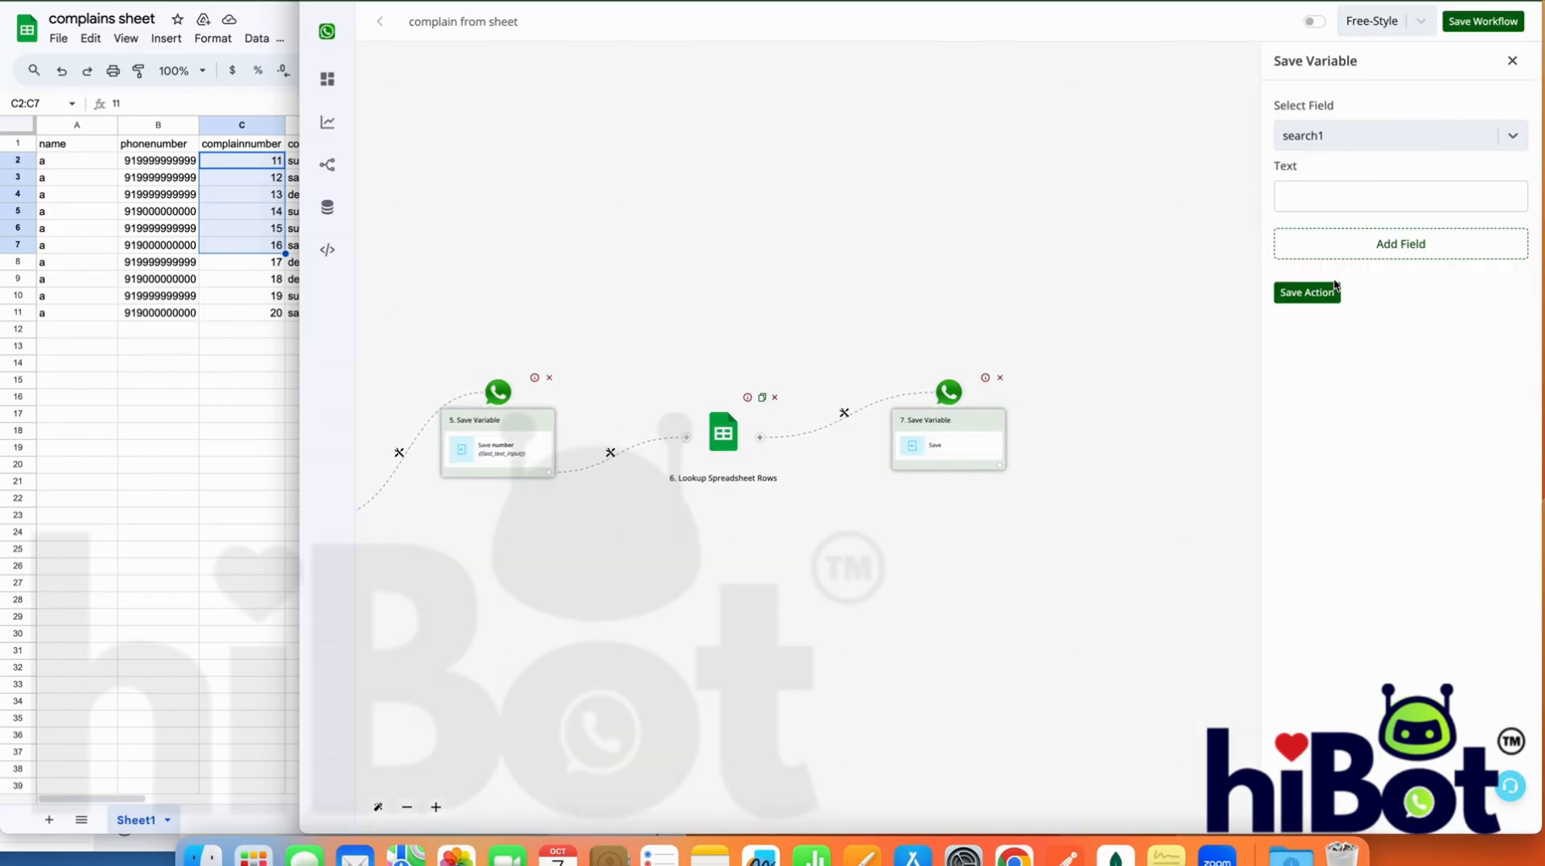
{"action": "left_click", "coordinate": [1365, 196]}
{"action": "left_click", "coordinate": [1172, 149]}
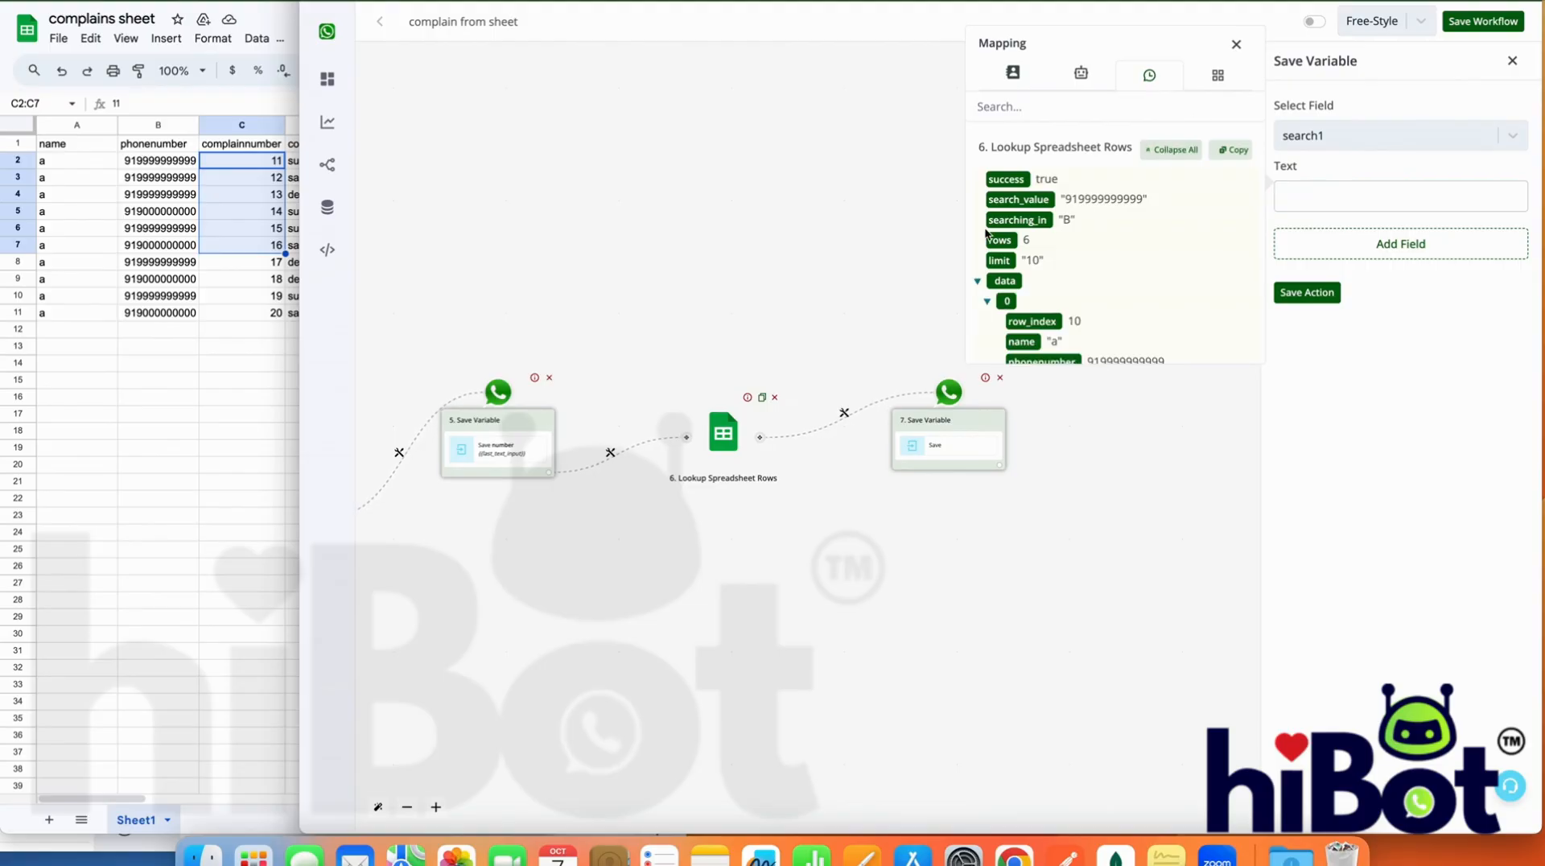
{"action": "left_click", "coordinate": [998, 241]}
Add a second field entry to the Save Variable action and open its text for mapping
{"action": "left_click", "coordinate": [1423, 257]}
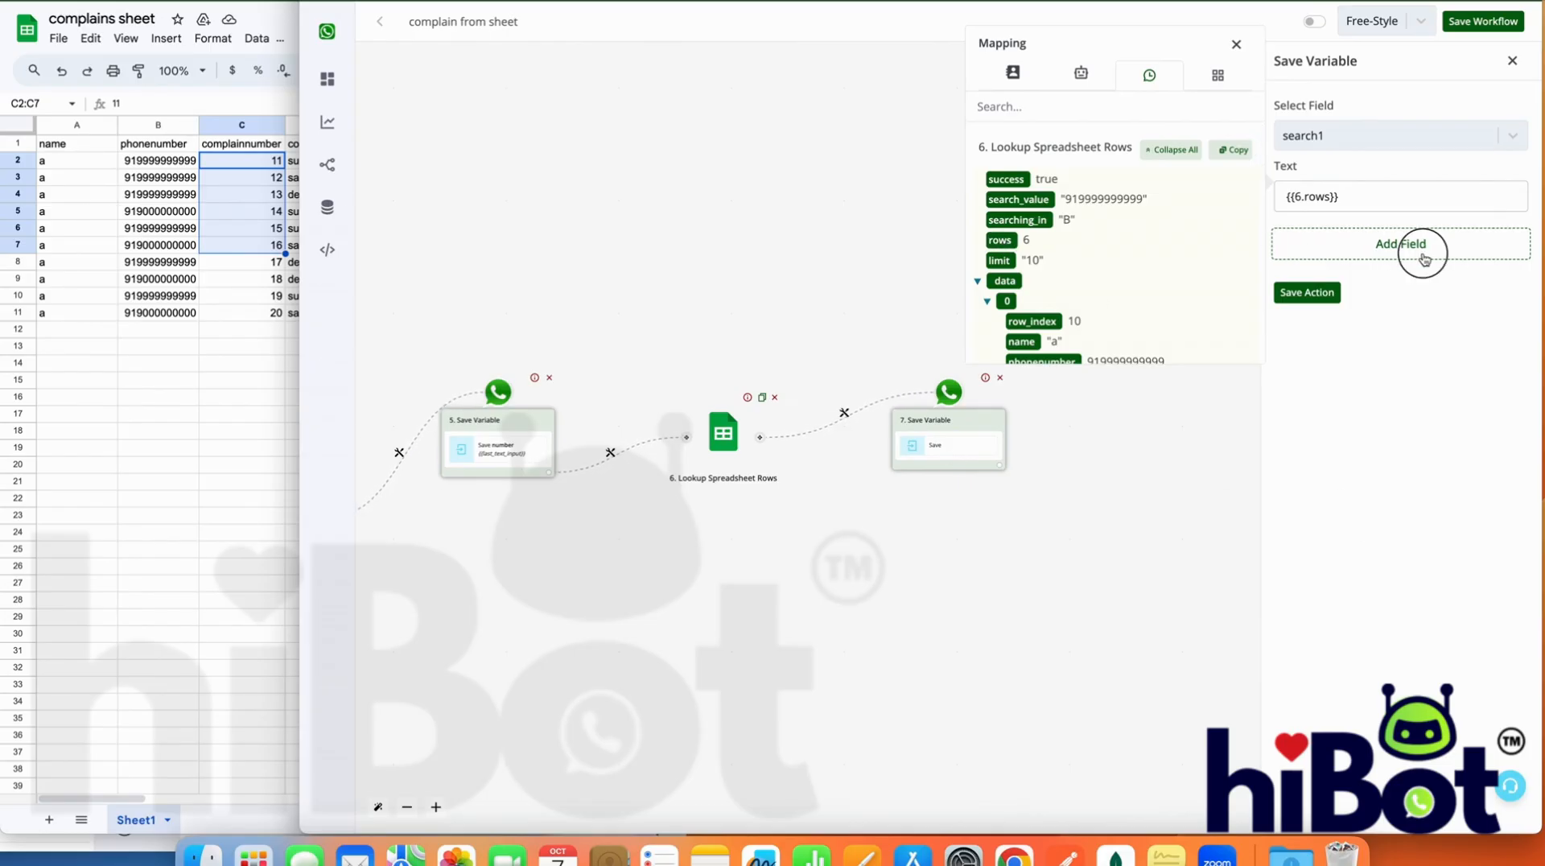
{"action": "left_click", "coordinate": [1422, 256]}
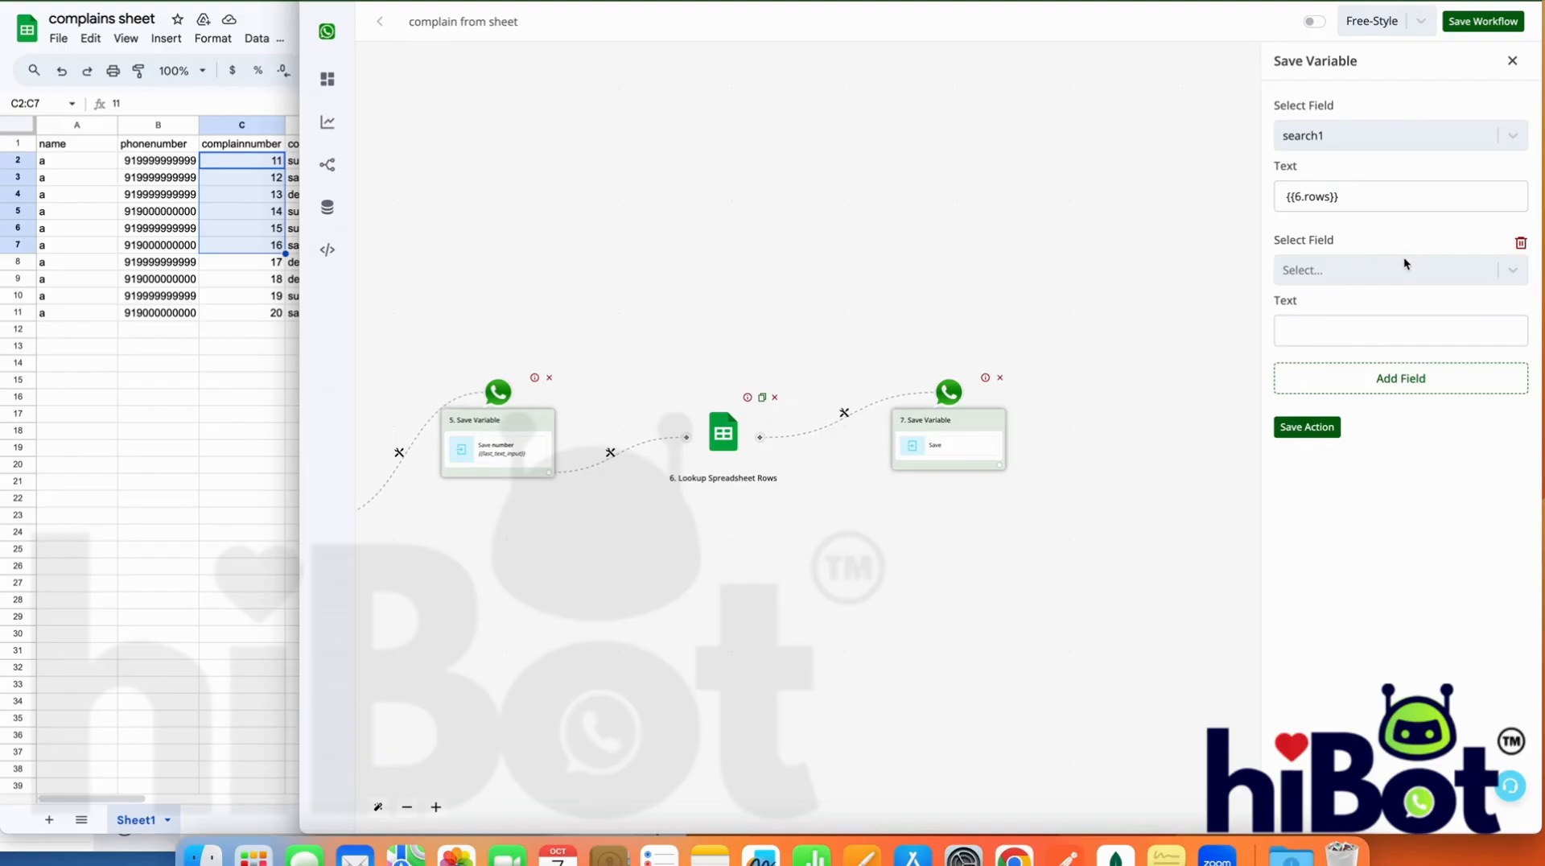
{"action": "left_click", "coordinate": [1404, 259]}
{"action": "left_click", "coordinate": [1354, 241]}
{"action": "left_click", "coordinate": [1355, 327]}
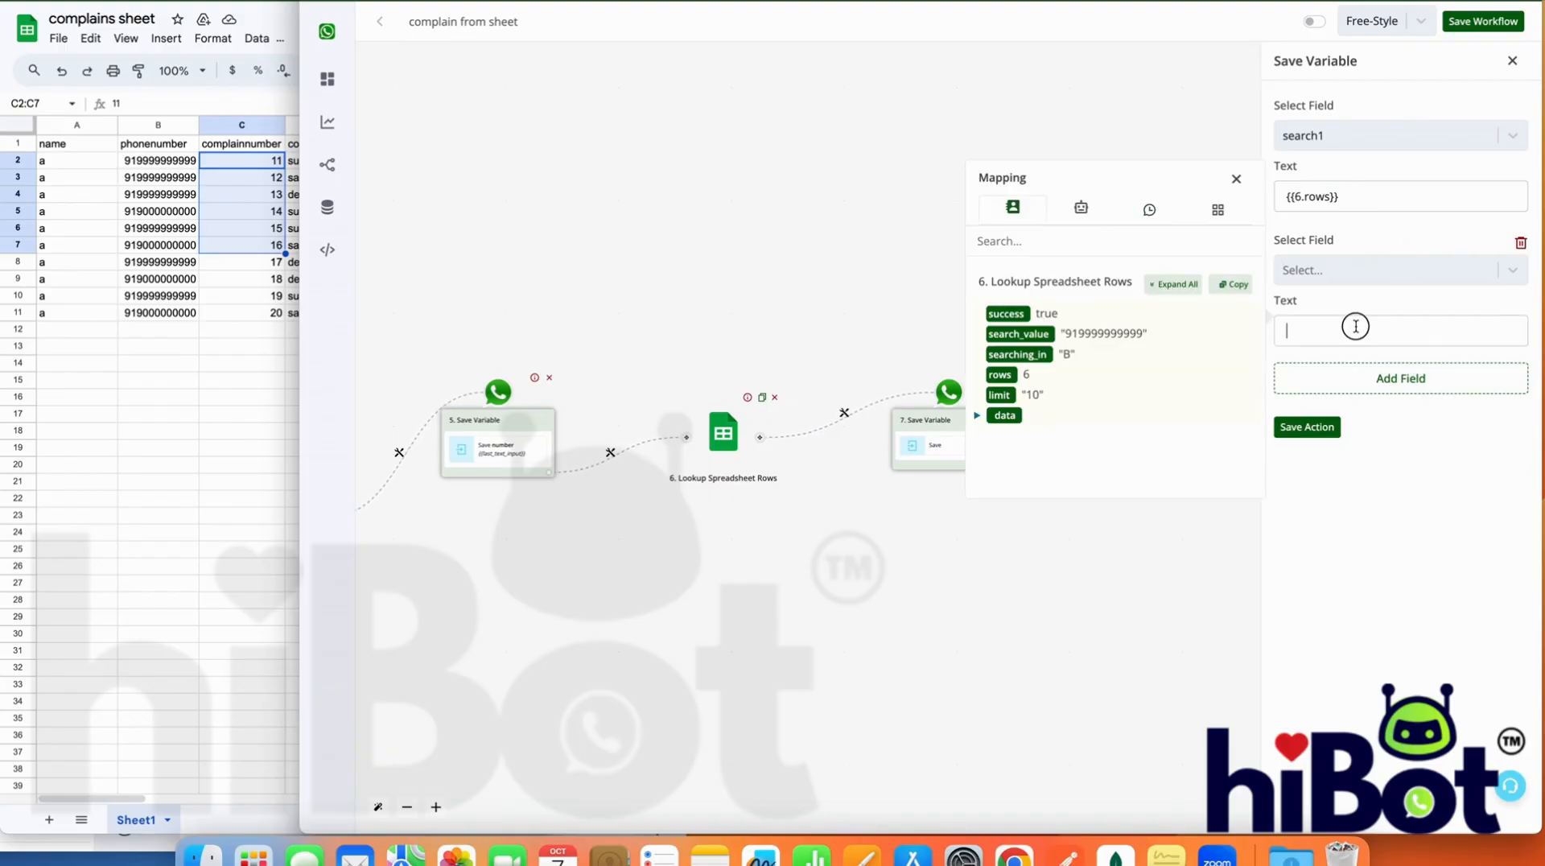
Expand the lookup's mapping data and examine the fields returned for each complaint row
{"action": "left_click", "coordinate": [1174, 284]}
{"action": "scroll", "coordinate": [1126, 408], "scroll_direction": "down", "scroll_amount": 3}
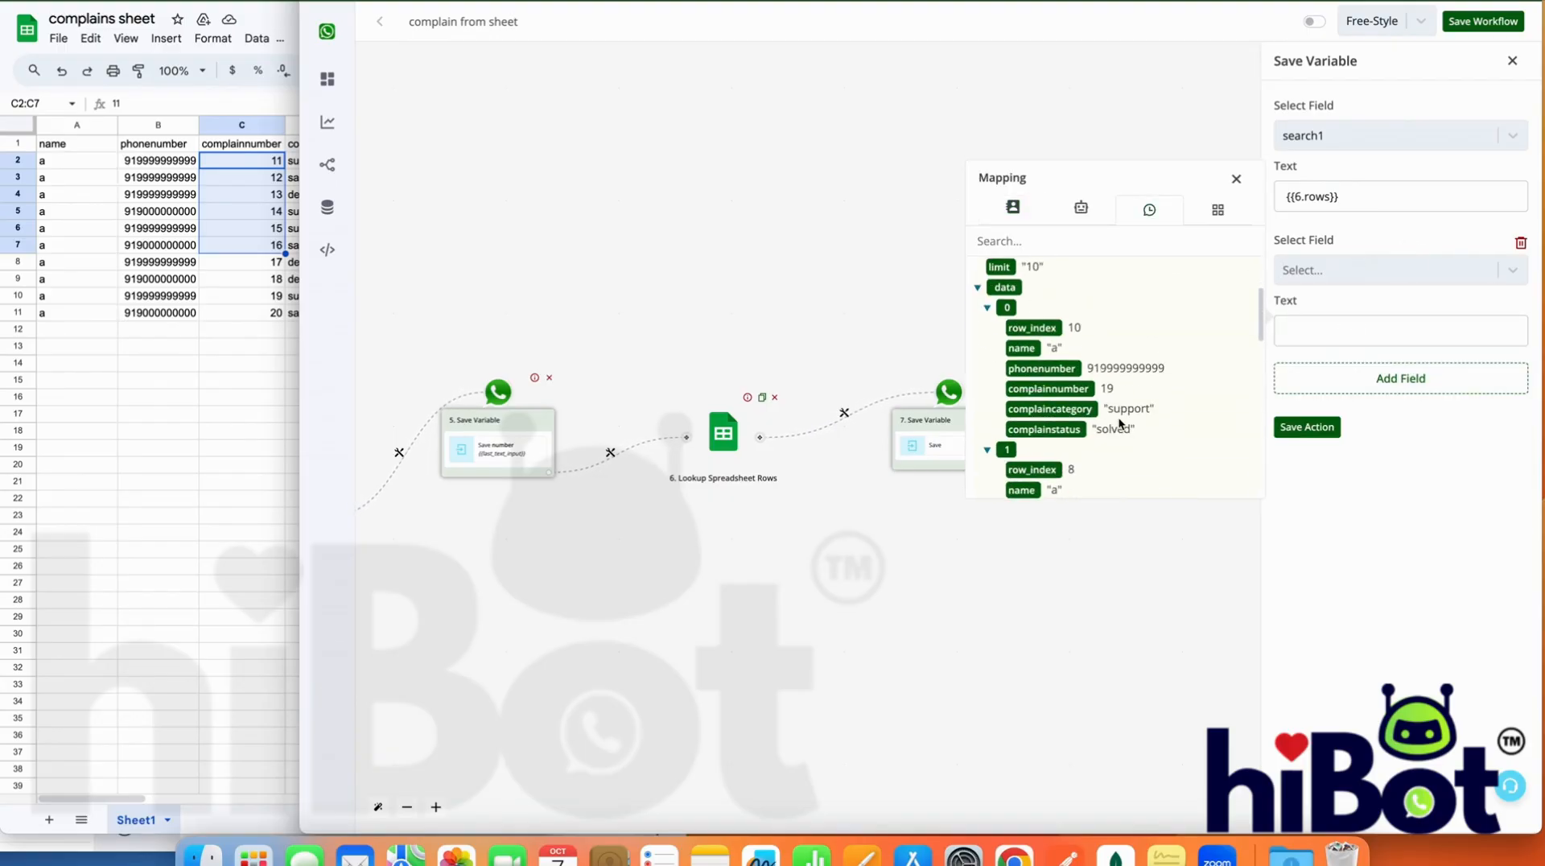
{"action": "scroll", "coordinate": [1058, 433], "scroll_direction": "down", "scroll_amount": 3}
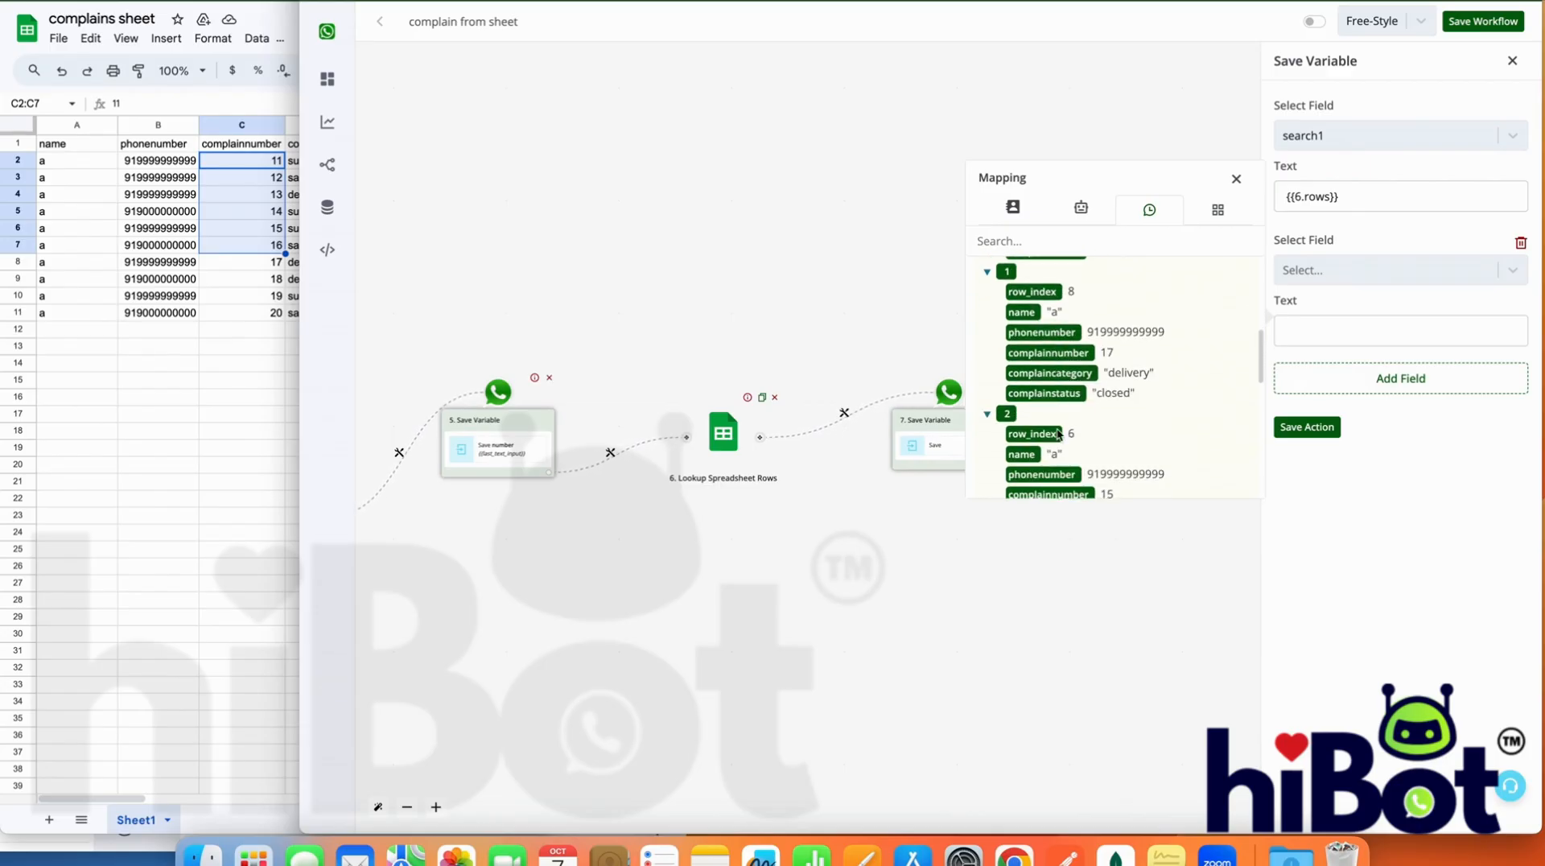
{"action": "scroll", "coordinate": [1044, 355], "scroll_direction": "down", "scroll_amount": 5}
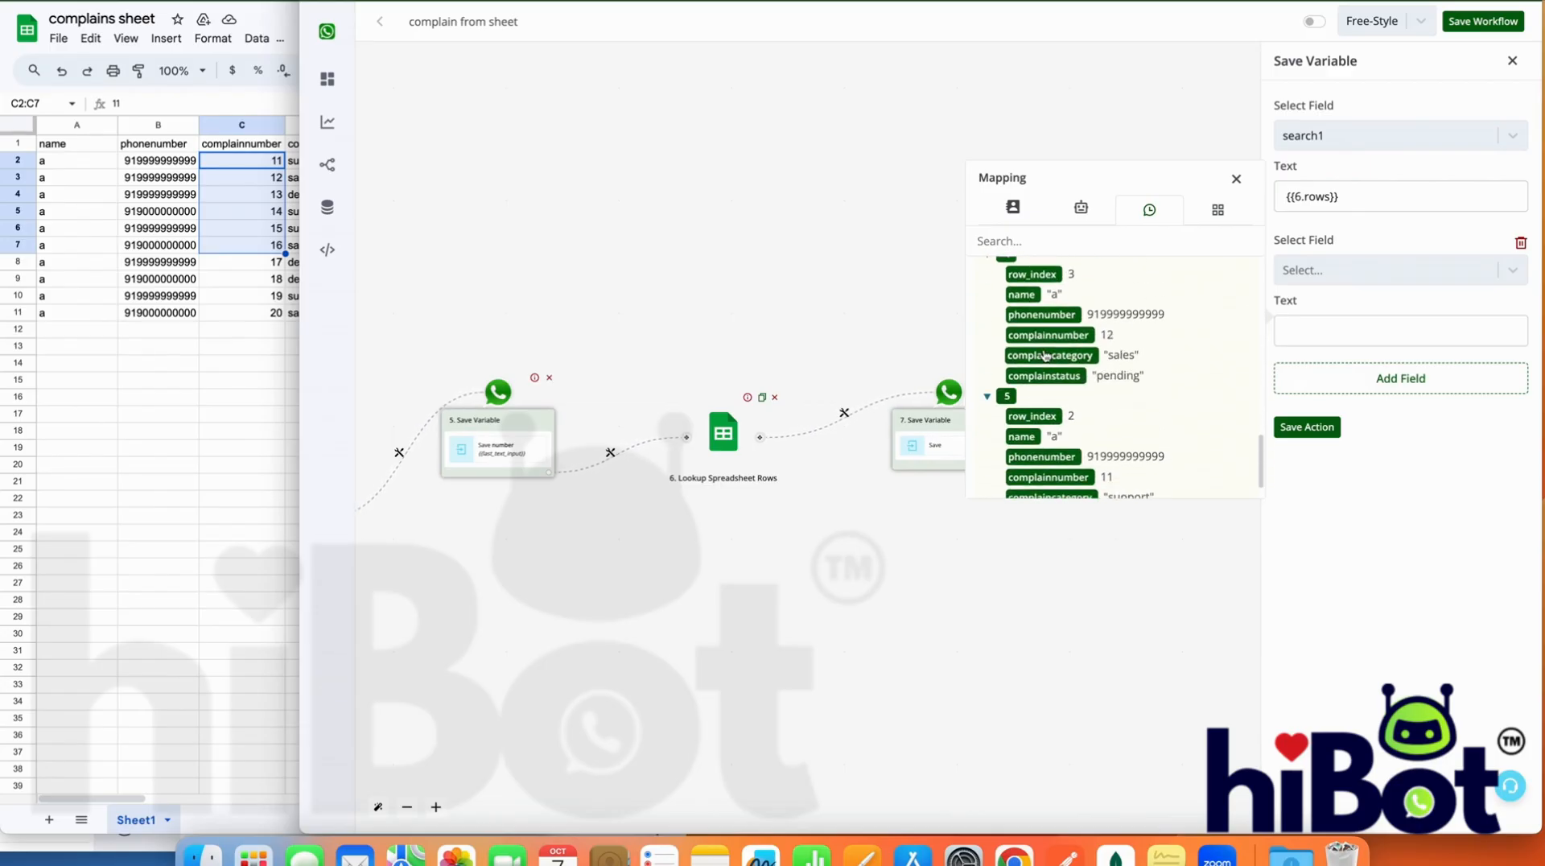
{"action": "scroll", "coordinate": [1045, 355], "scroll_direction": "up", "scroll_amount": 12}
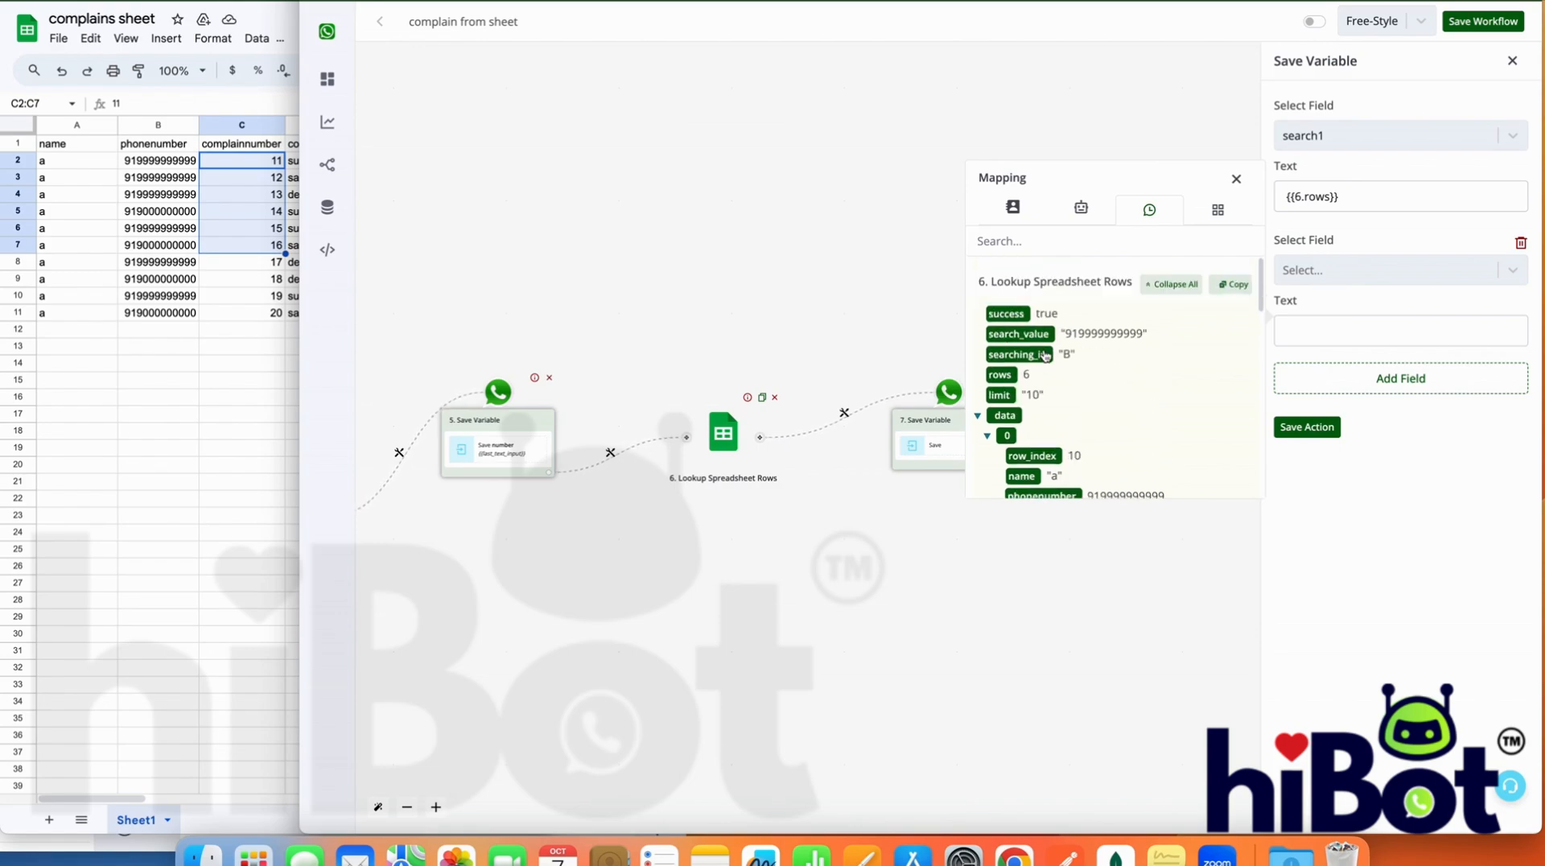
Copy the Lookup Spreadsheet Rows output from the second entry's mapping data
{"action": "left_click", "coordinate": [1318, 241]}
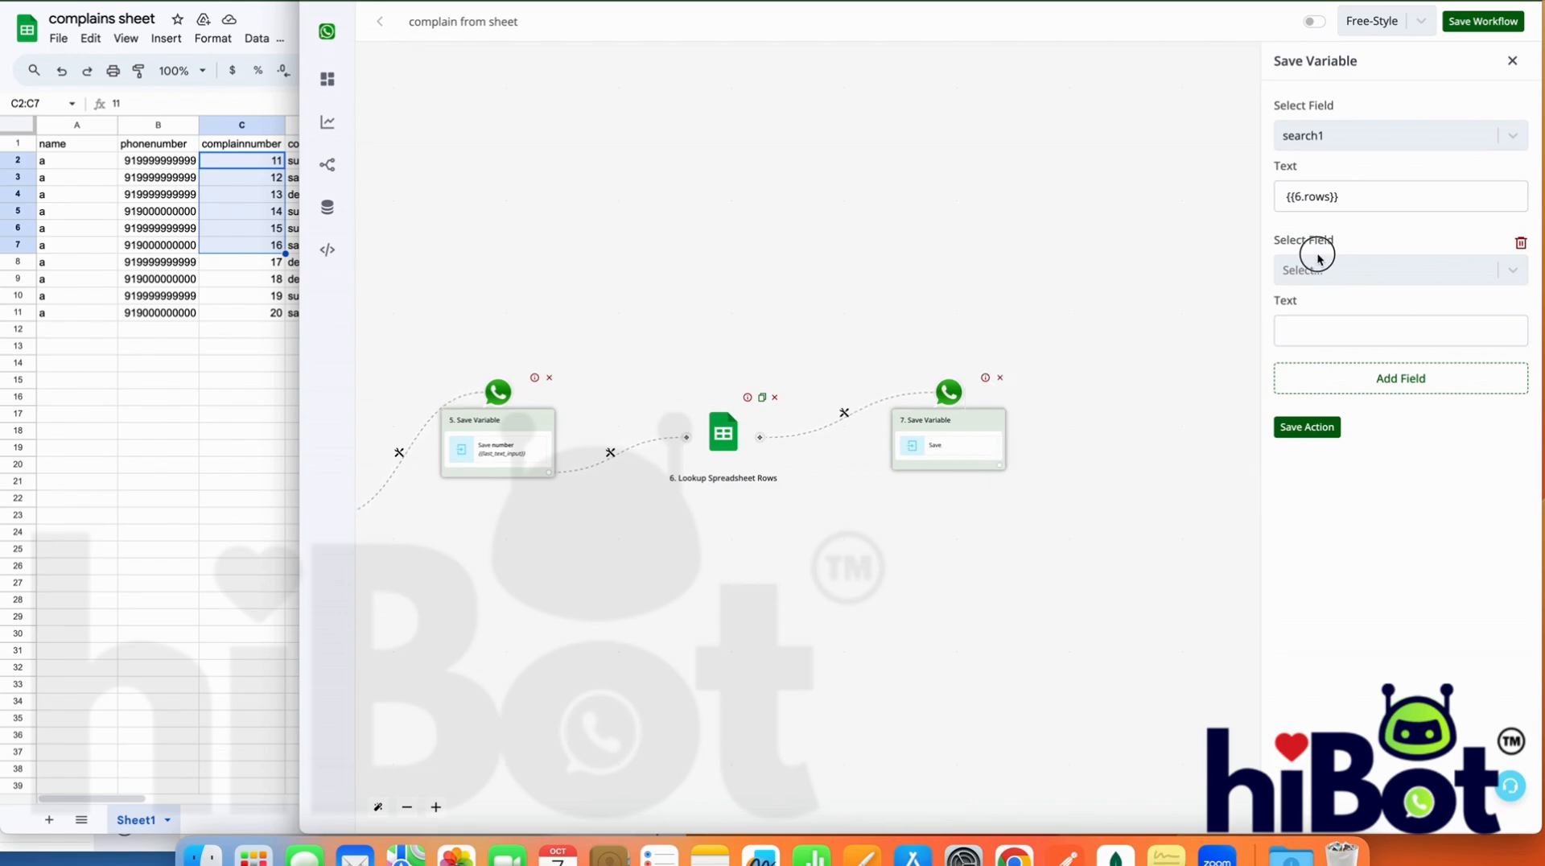
{"action": "left_click", "coordinate": [1318, 269]}
{"action": "left_click", "coordinate": [1317, 263]}
{"action": "left_click", "coordinate": [1355, 260]}
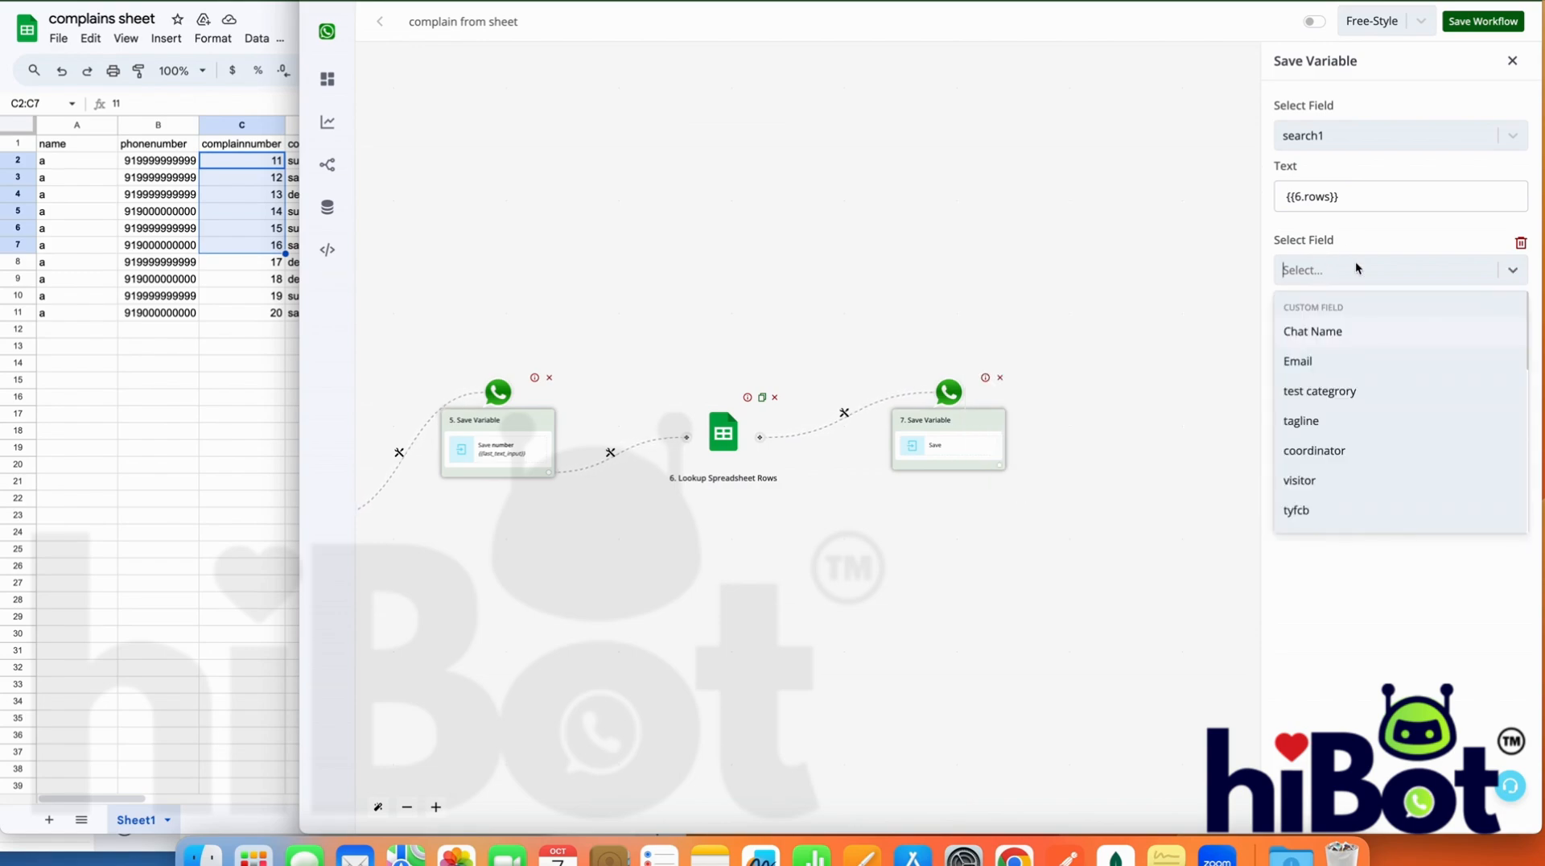
{"action": "left_click", "coordinate": [1355, 262]}
{"action": "left_click", "coordinate": [1357, 324]}
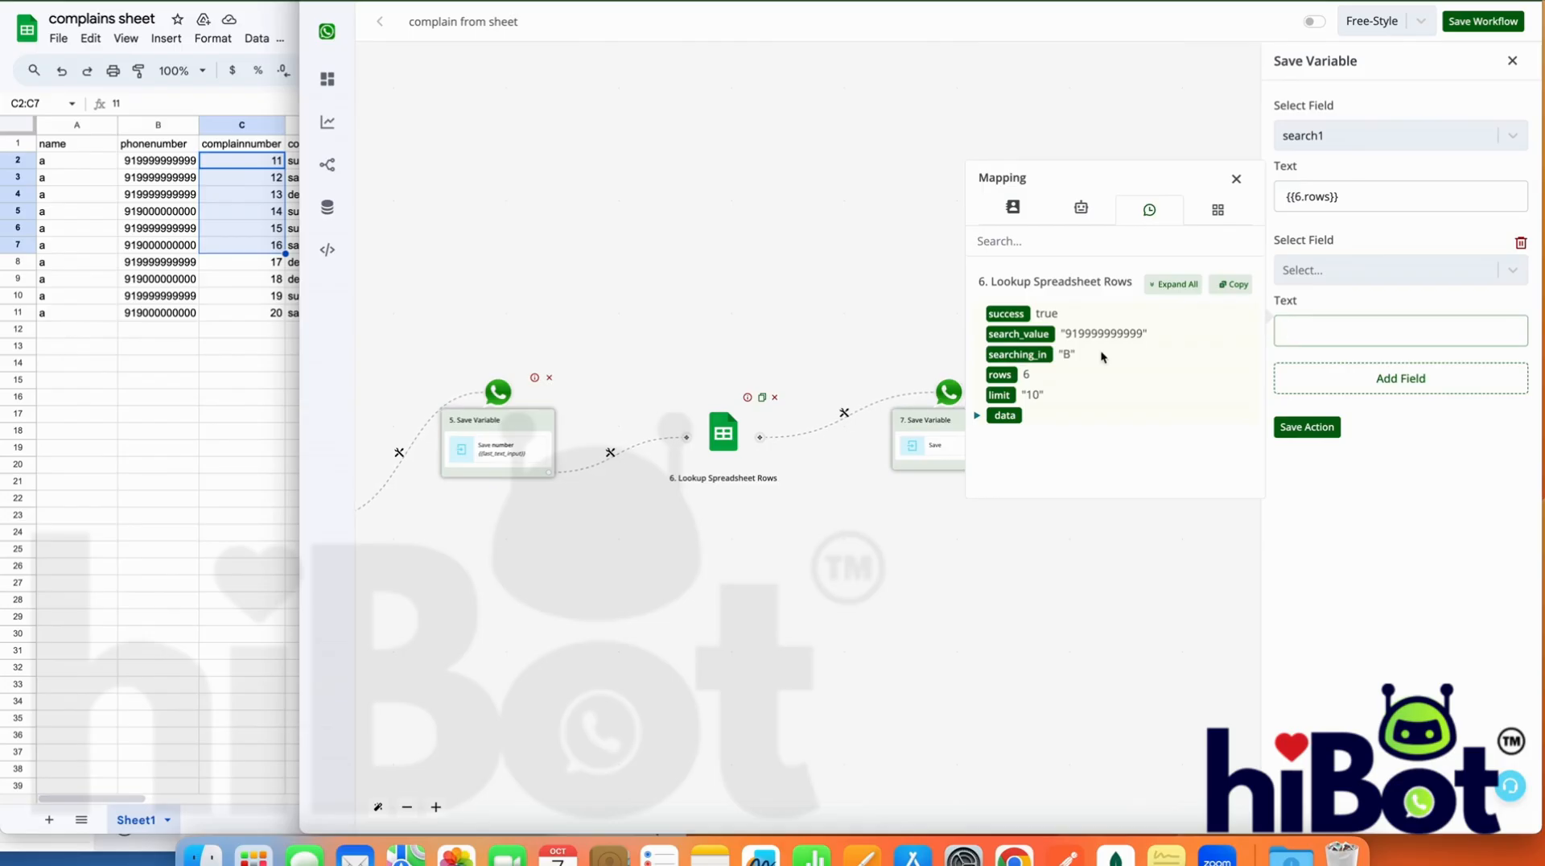
{"action": "left_click", "coordinate": [1240, 294]}
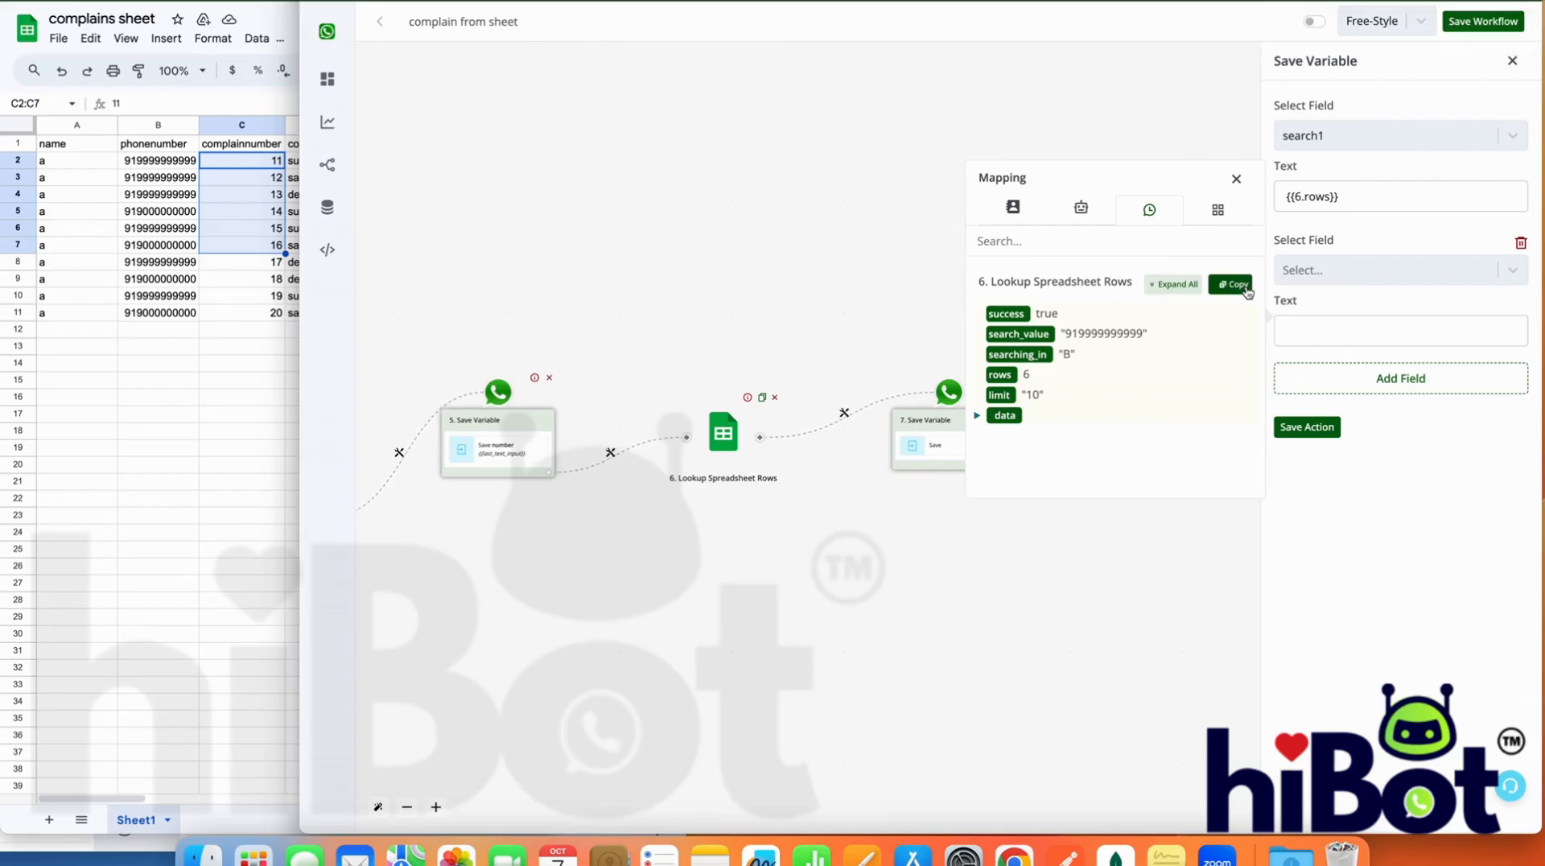
{"action": "left_click", "coordinate": [1246, 292]}
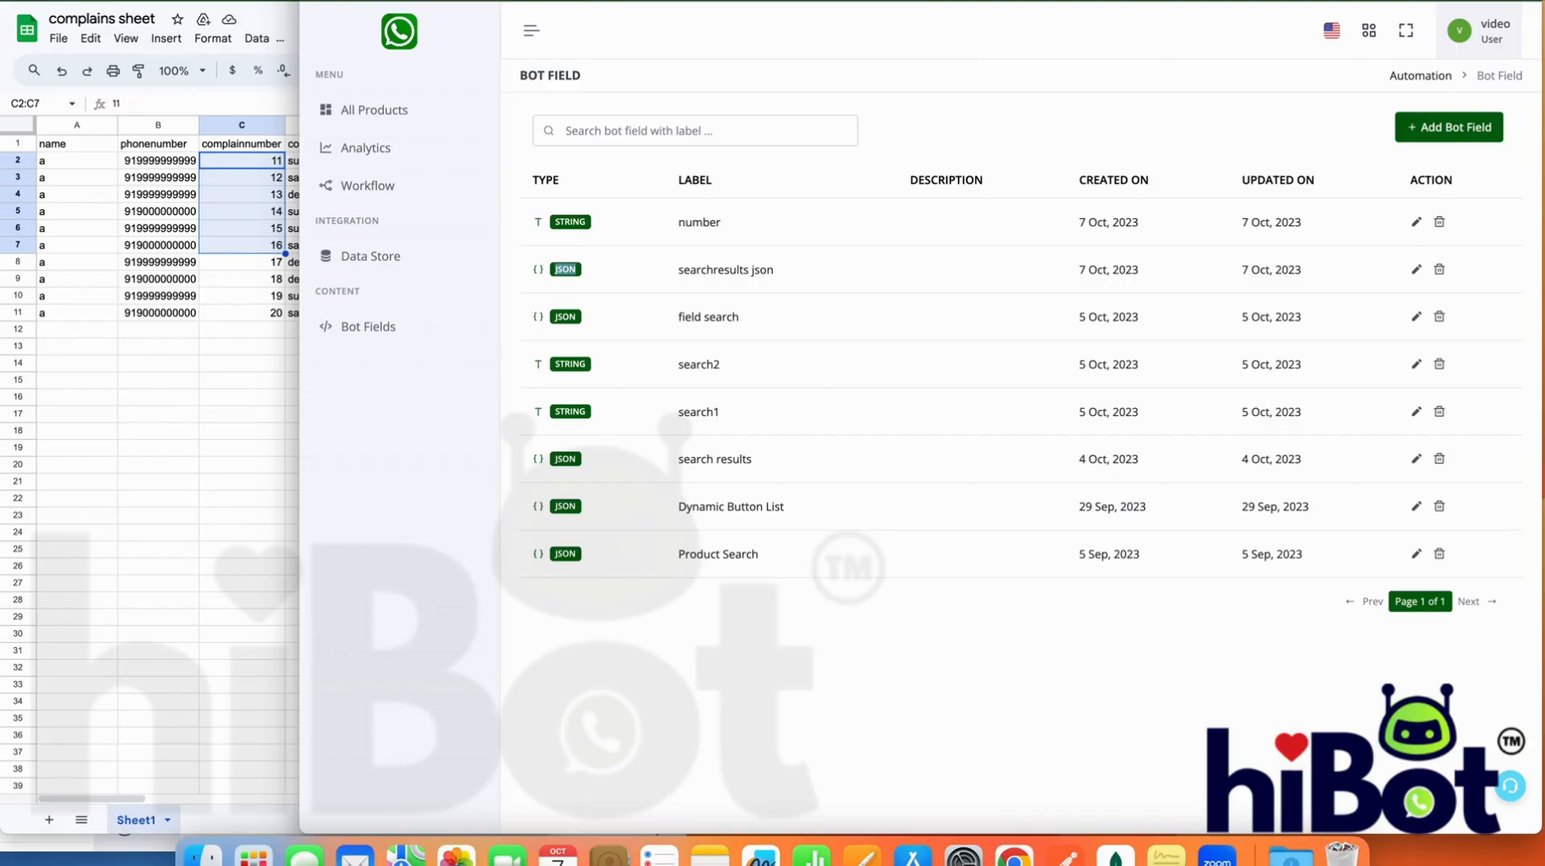
Start a new bot field of type JSON labelled complainssearch
{"action": "left_click", "coordinate": [1440, 127]}
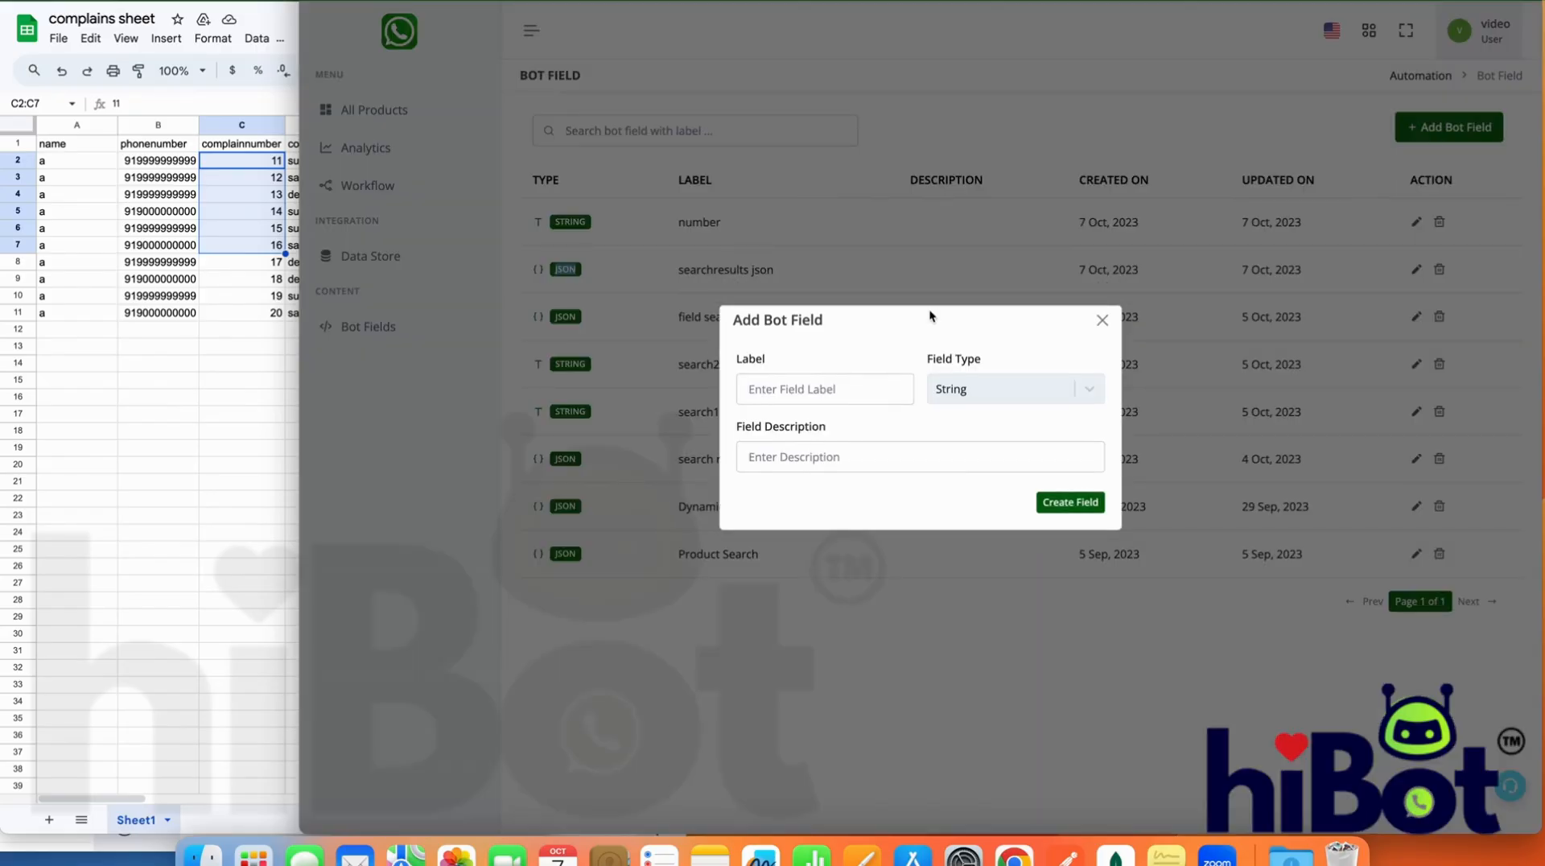
{"action": "left_click", "coordinate": [977, 391]}
{"action": "left_click", "coordinate": [976, 544]}
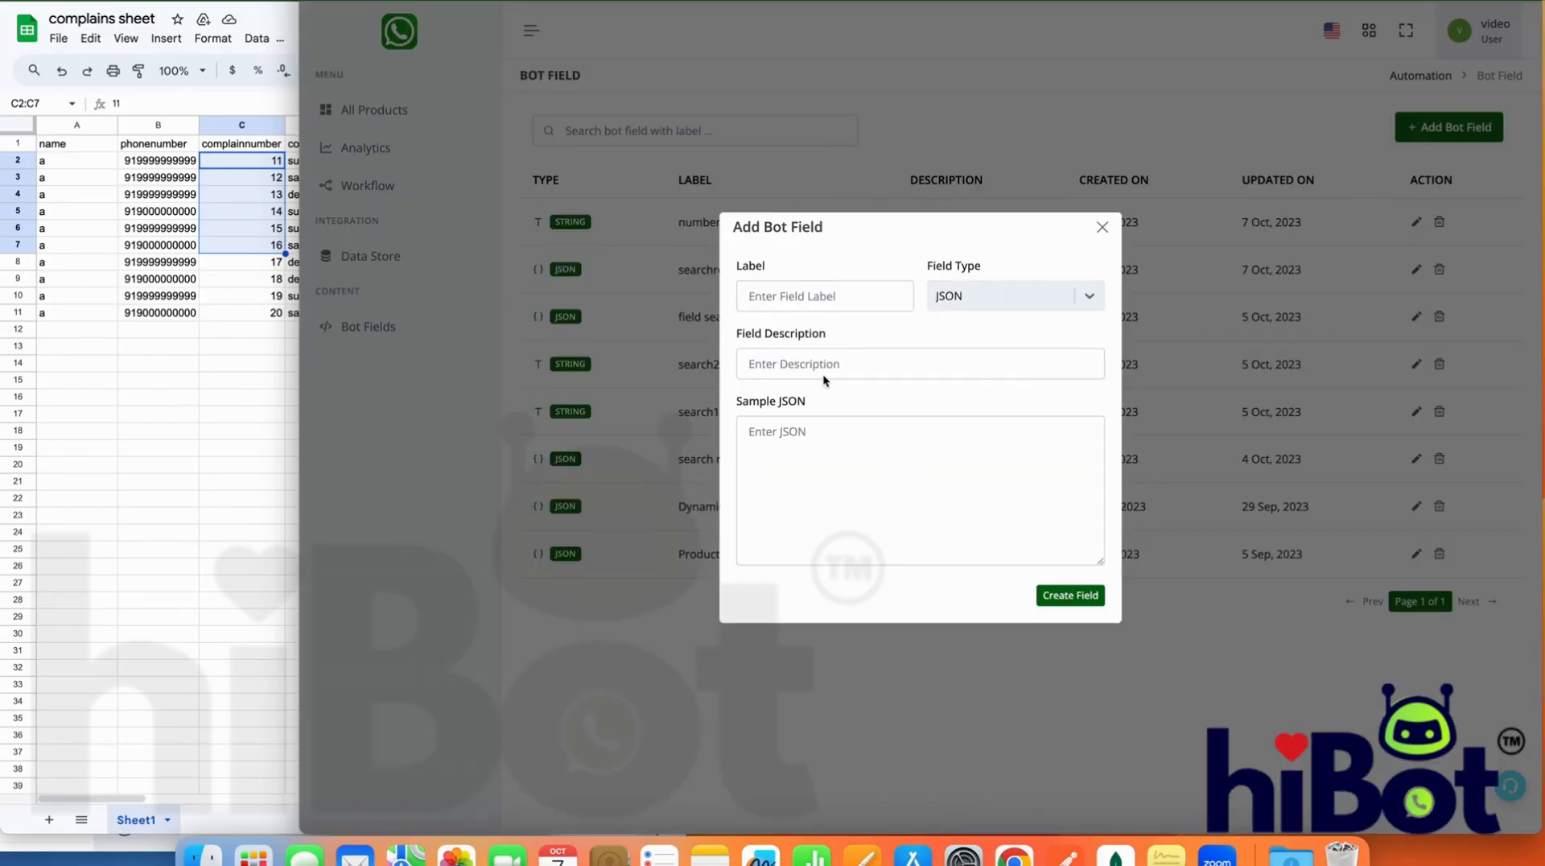
{"action": "left_click", "coordinate": [796, 299]}
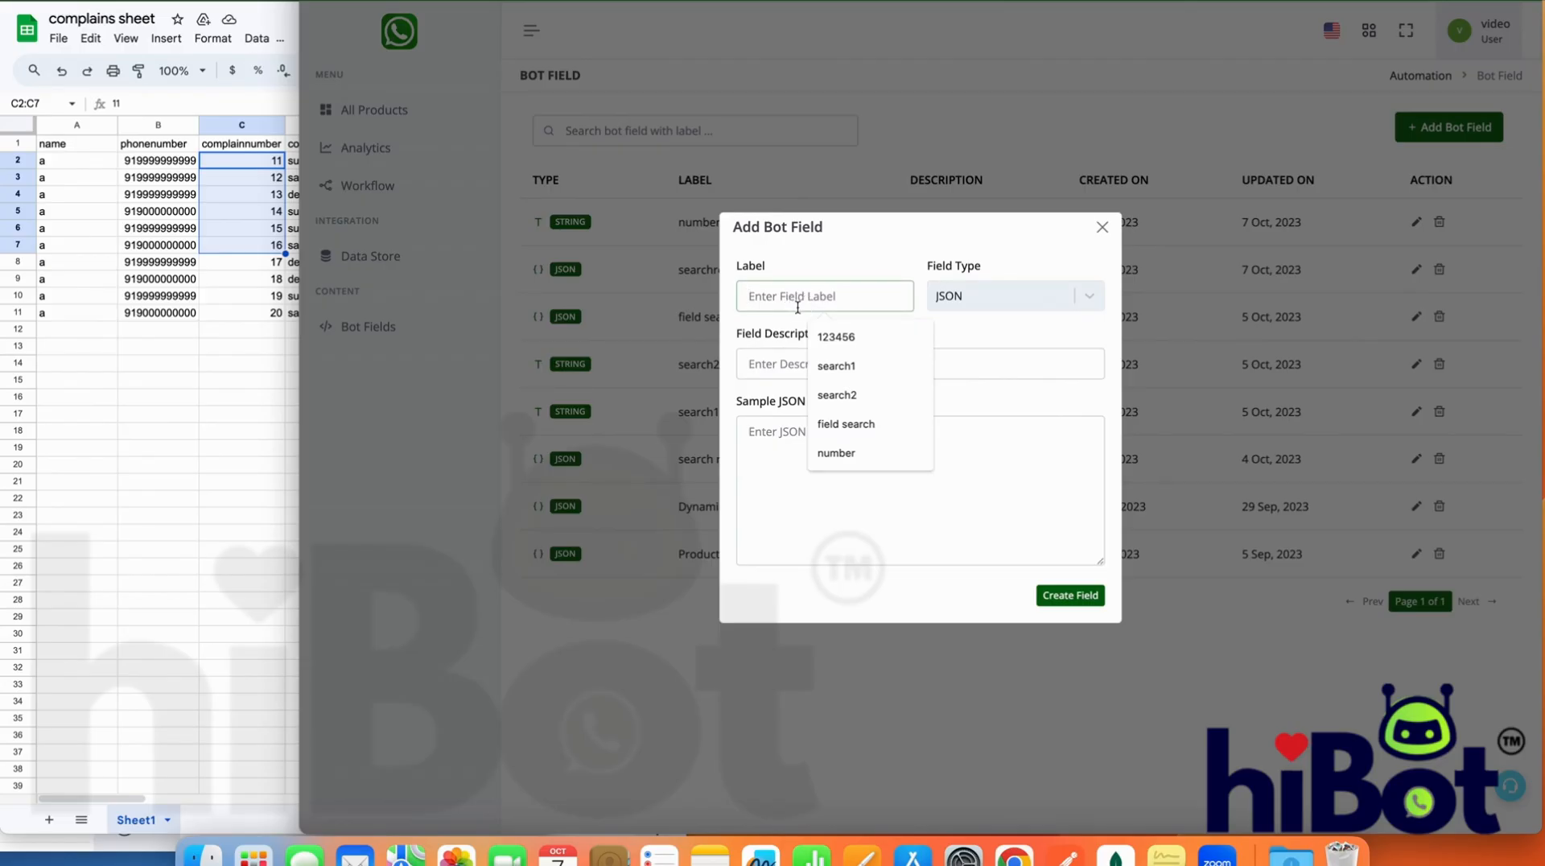
{"action": "type", "text": "compl"}
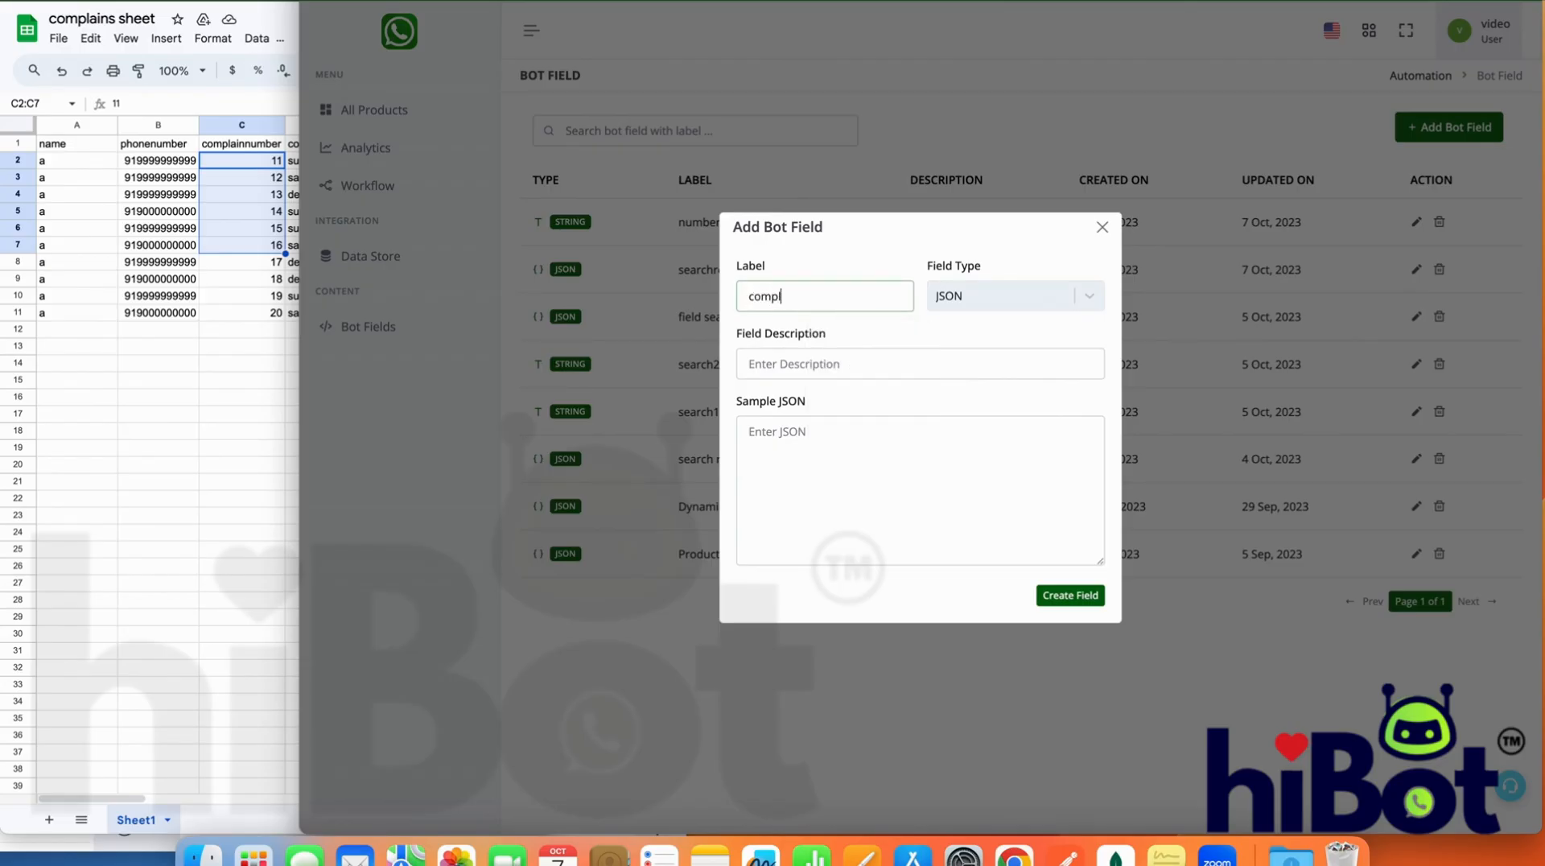
{"action": "type", "text": "ains search"}
{"action": "left_click", "coordinate": [809, 293]}
{"action": "key", "text": "BackSpace"}
Paste the copied lookup output as the new field's sample JSON and review its rows
{"action": "left_click", "coordinate": [884, 467]}
{"action": "key", "text": "super+v"}
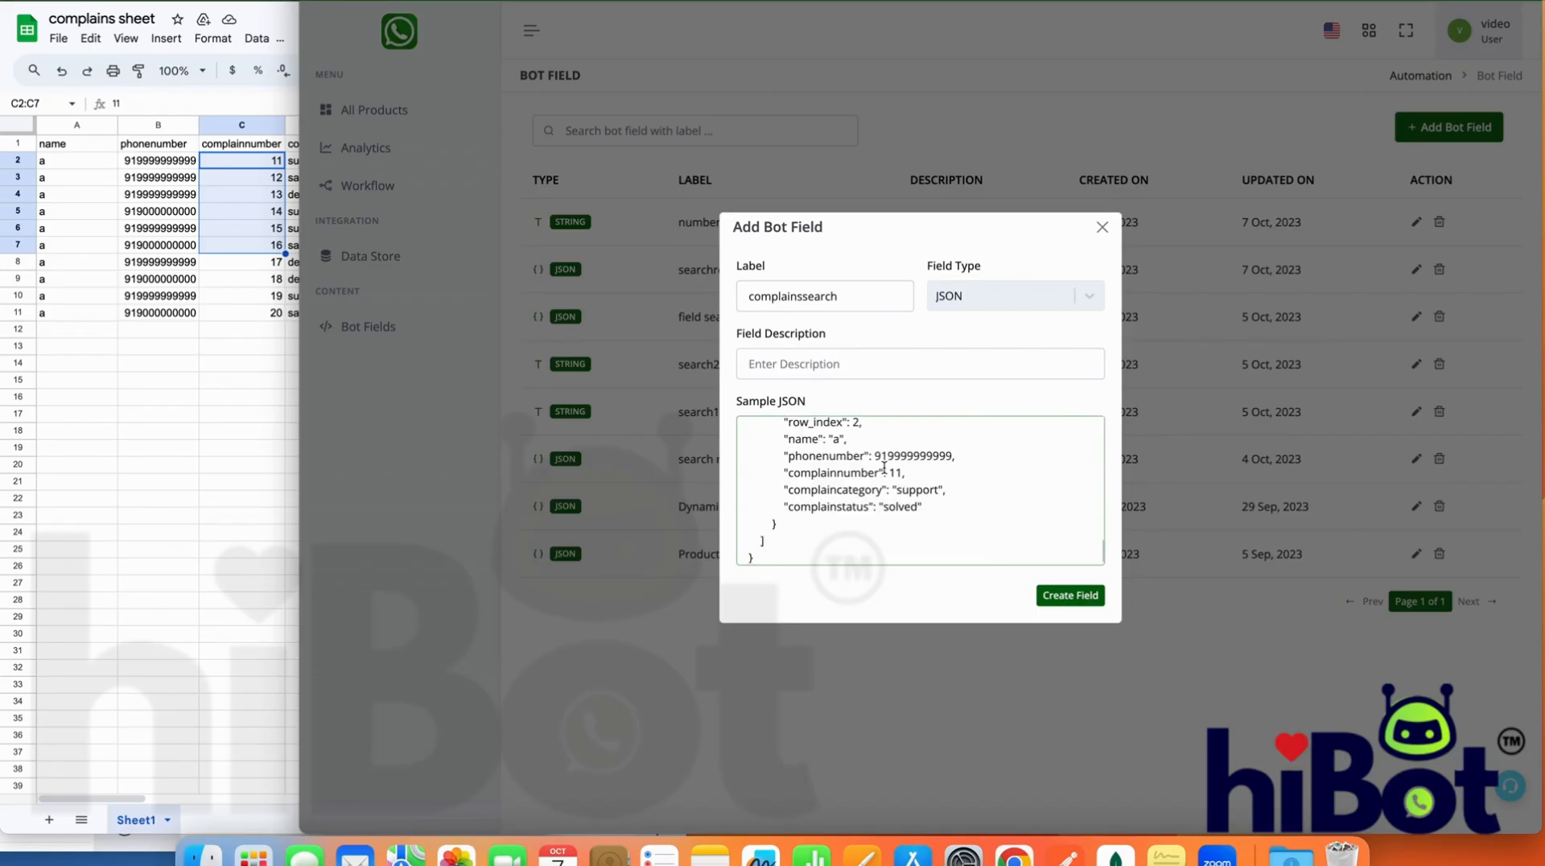
{"action": "scroll", "coordinate": [883, 467], "scroll_direction": "up", "scroll_amount": 10}
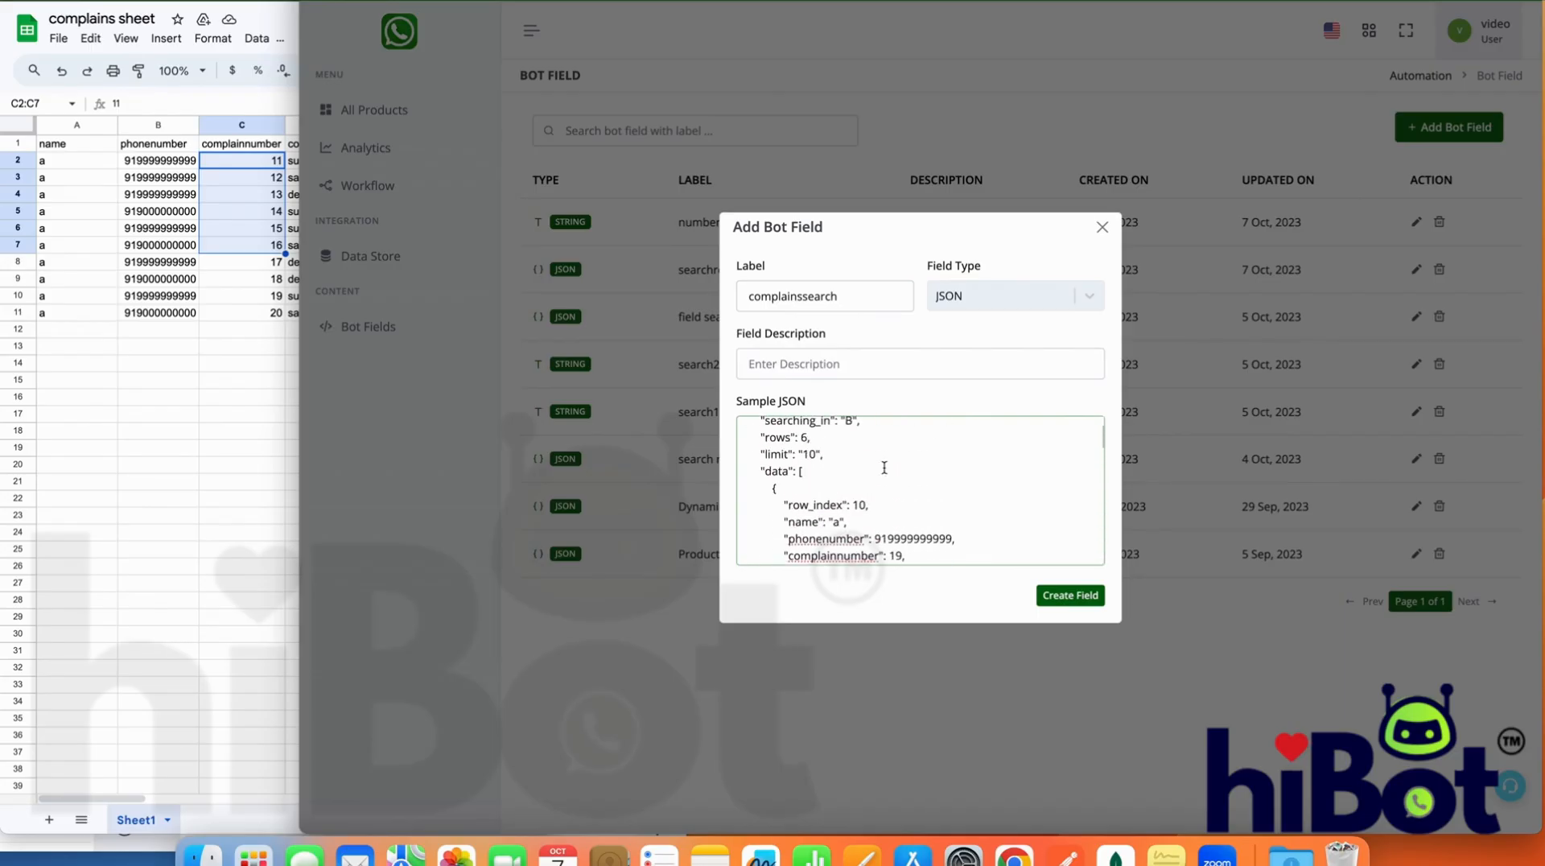
{"action": "scroll", "coordinate": [884, 466], "scroll_direction": "down", "scroll_amount": 3}
{"action": "scroll", "coordinate": [884, 463], "scroll_direction": "up", "scroll_amount": 3}
{"action": "scroll", "coordinate": [883, 458], "scroll_direction": "down", "scroll_amount": 5}
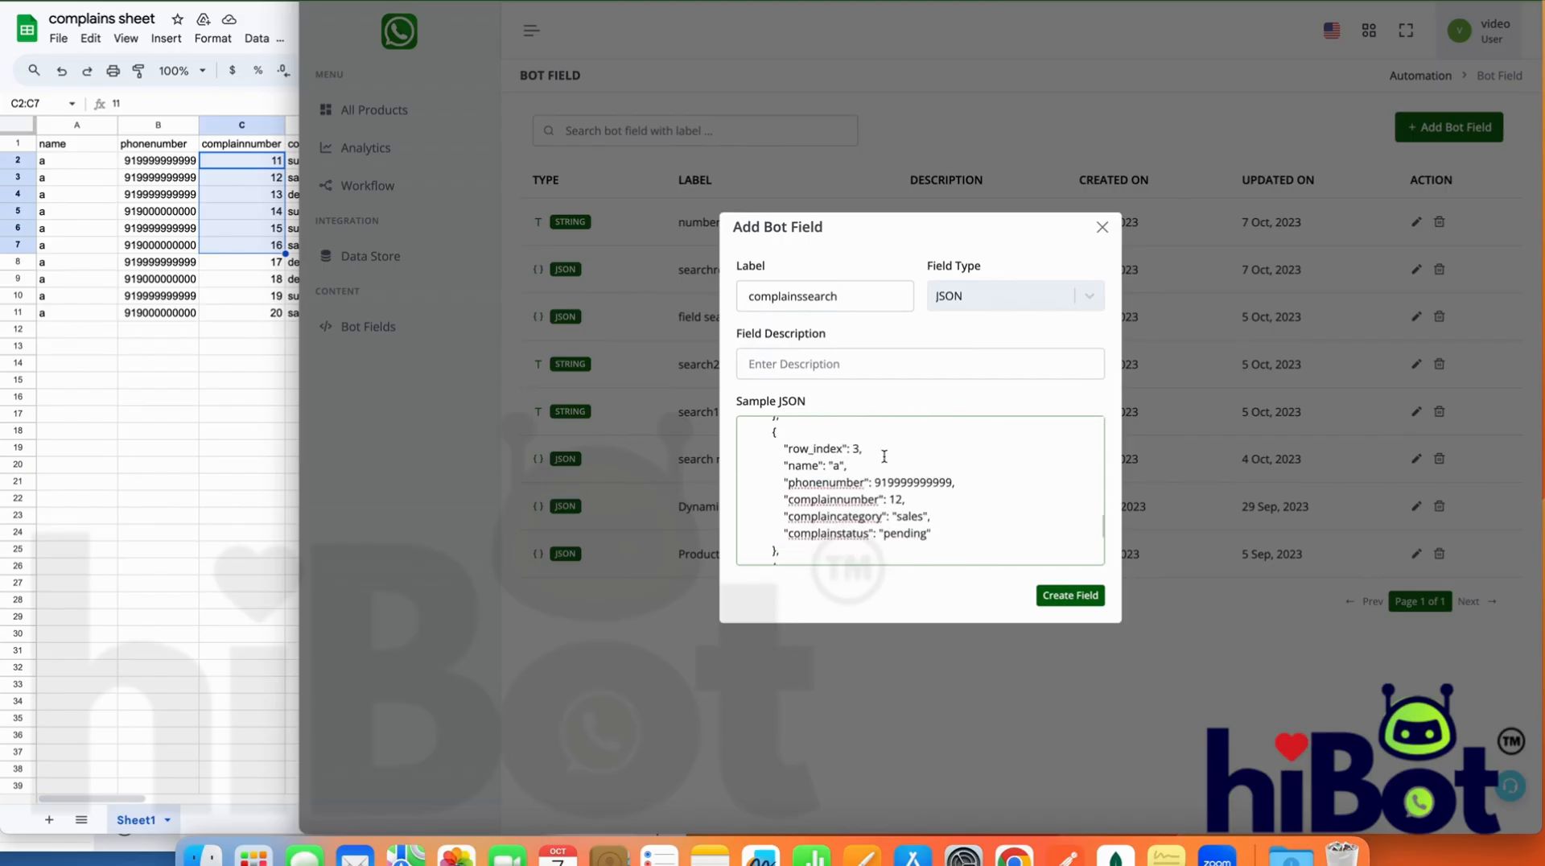
{"action": "scroll", "coordinate": [884, 456], "scroll_direction": "up", "scroll_amount": 2}
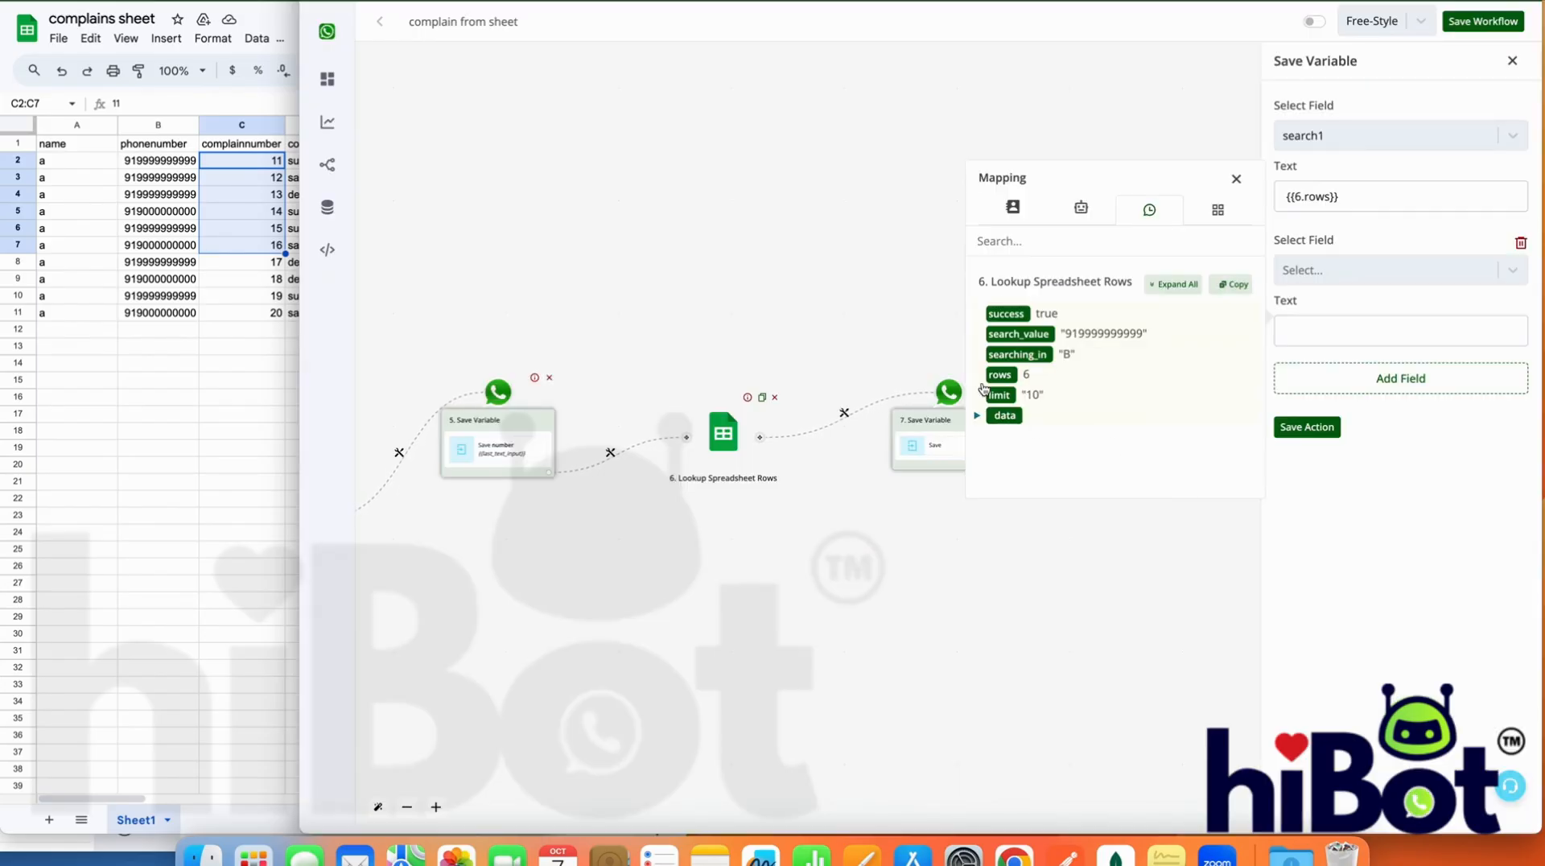
Compare the first row under the lookup's data in the workflow mapping with the same object in the sample JSON
{"action": "left_click", "coordinate": [976, 417]}
{"action": "scroll", "coordinate": [982, 386], "scroll_direction": "down", "scroll_amount": 1}
{"action": "left_click", "coordinate": [986, 379]}
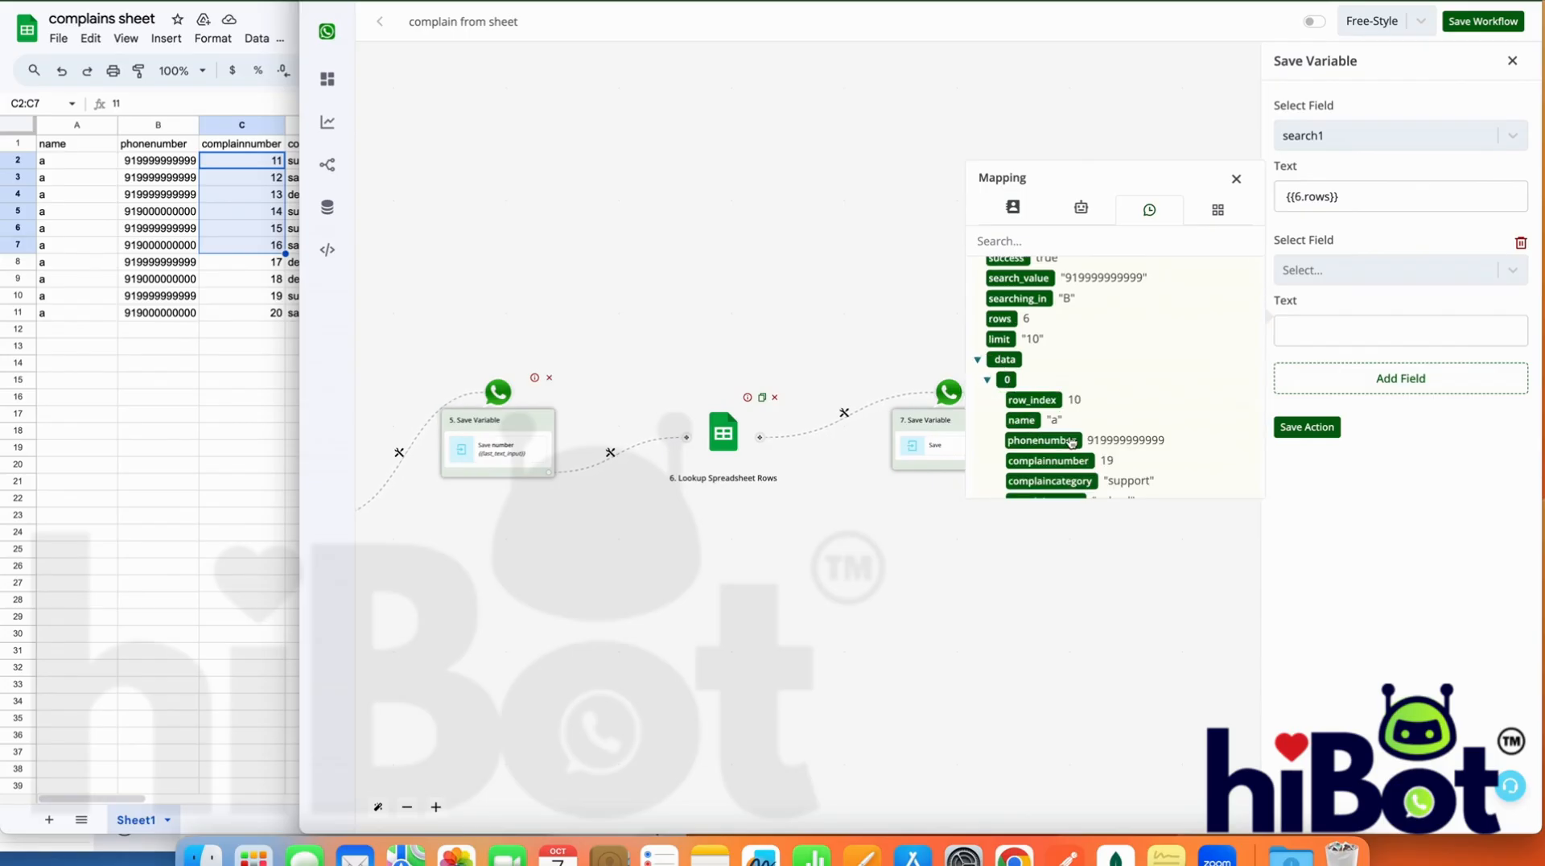
{"action": "scroll", "coordinate": [1071, 441], "scroll_direction": "down", "scroll_amount": 1}
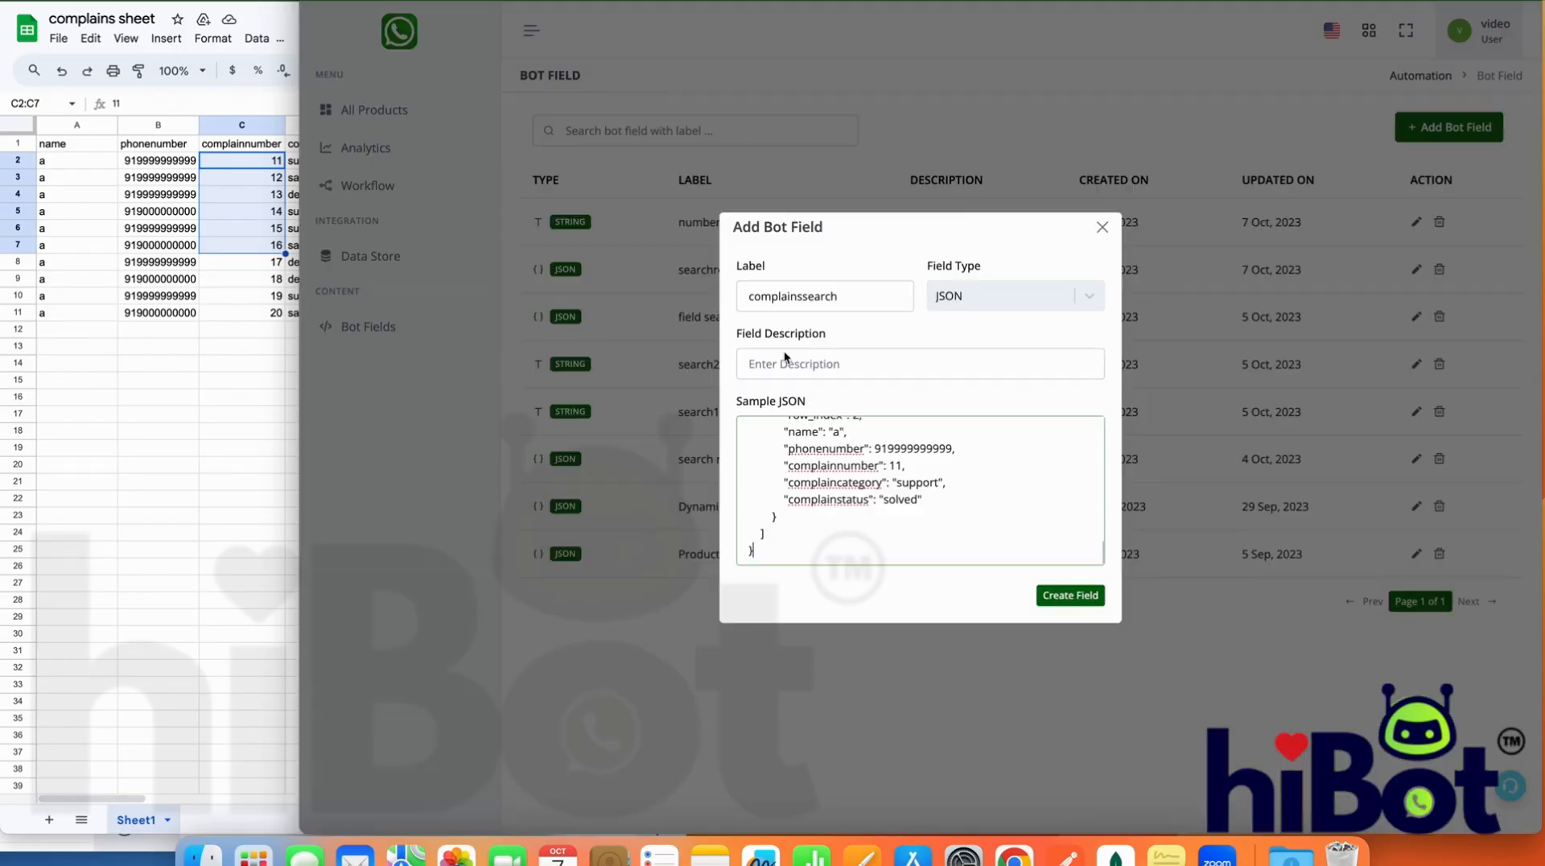
{"action": "scroll", "coordinate": [808, 483], "scroll_direction": "up", "scroll_amount": 3}
{"action": "scroll", "coordinate": [809, 482], "scroll_direction": "up", "scroll_amount": 20}
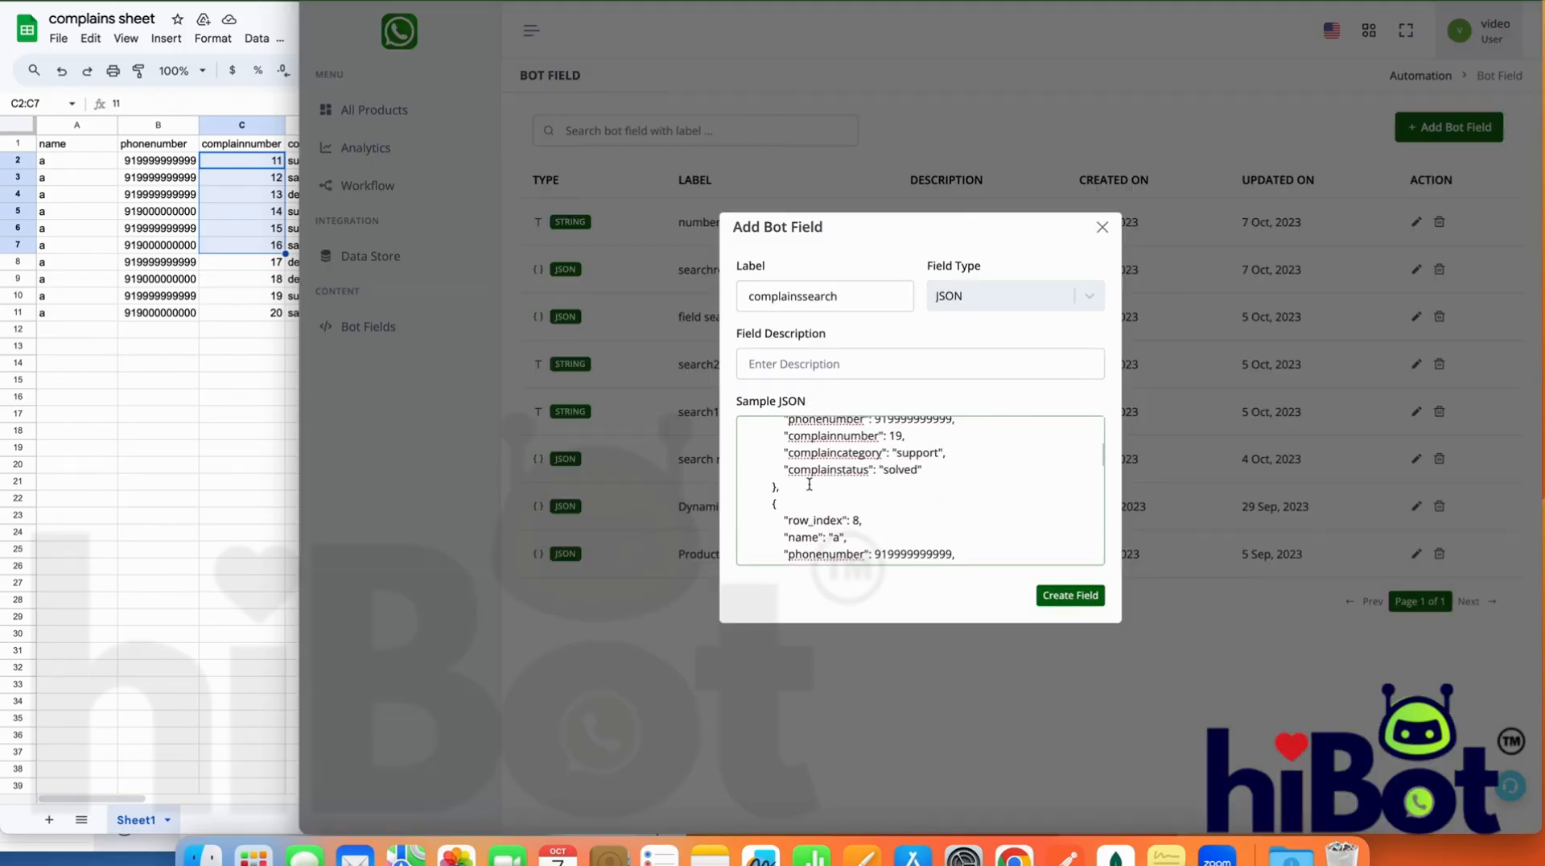
{"action": "scroll", "coordinate": [809, 482], "scroll_direction": "down", "scroll_amount": 2}
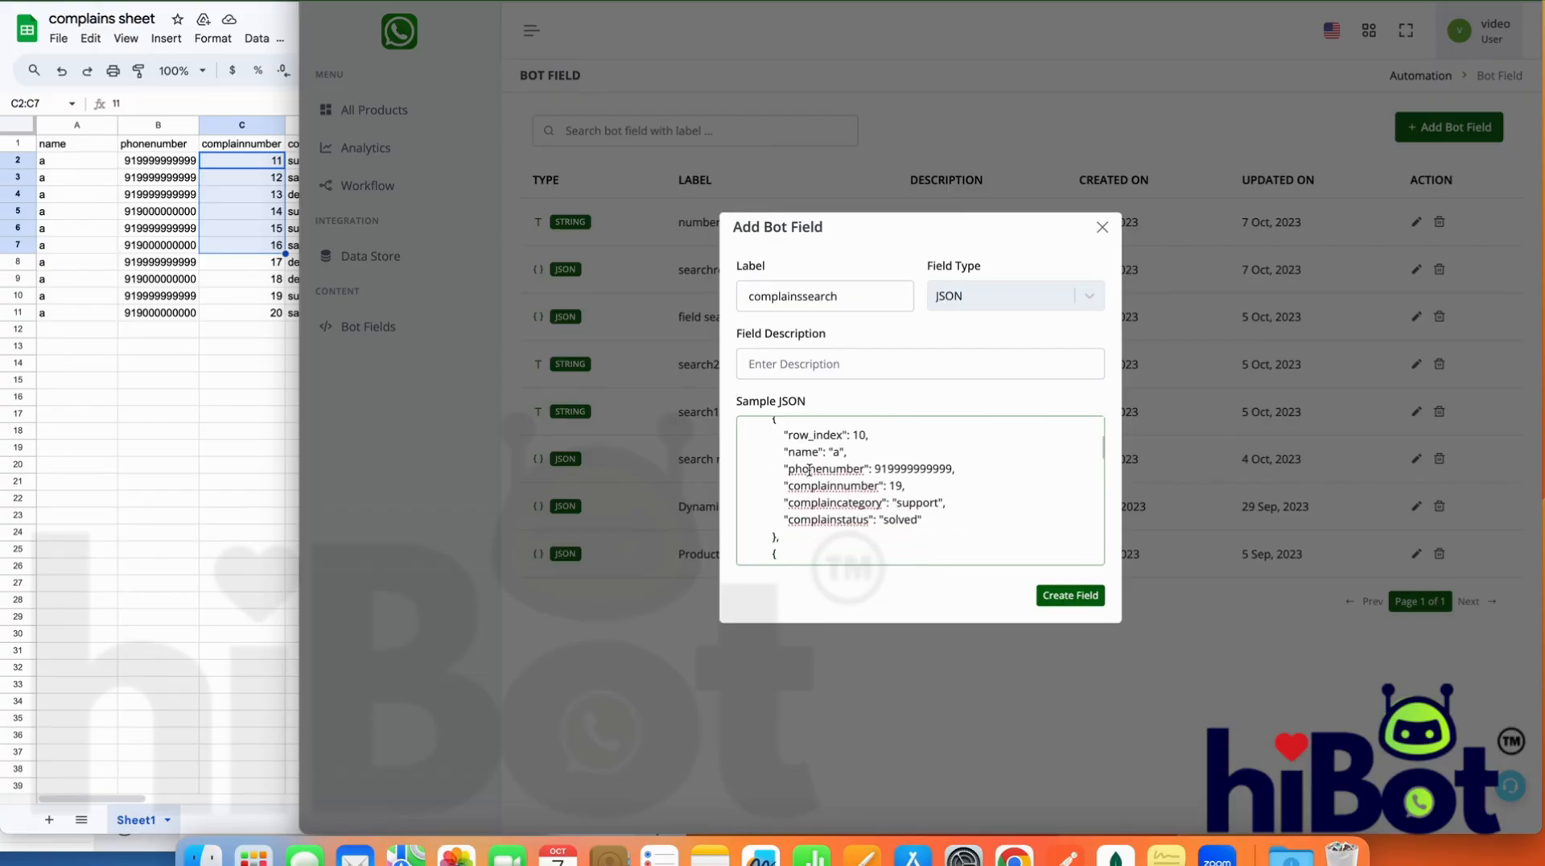
{"action": "scroll", "coordinate": [772, 433], "scroll_direction": "up", "scroll_amount": 1}
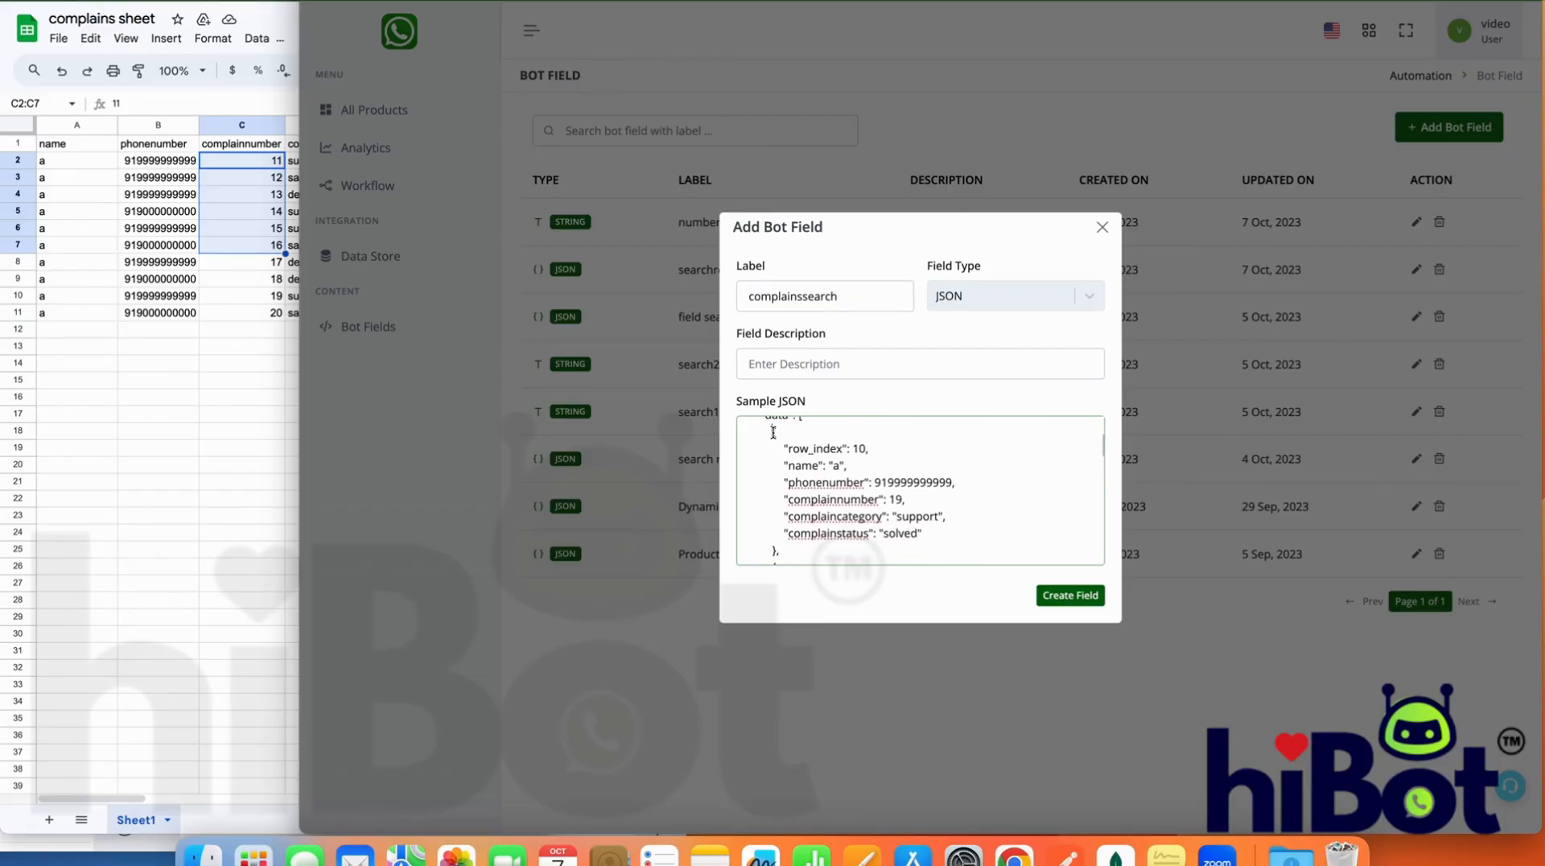
{"action": "scroll", "coordinate": [773, 432], "scroll_direction": "up", "scroll_amount": 2}
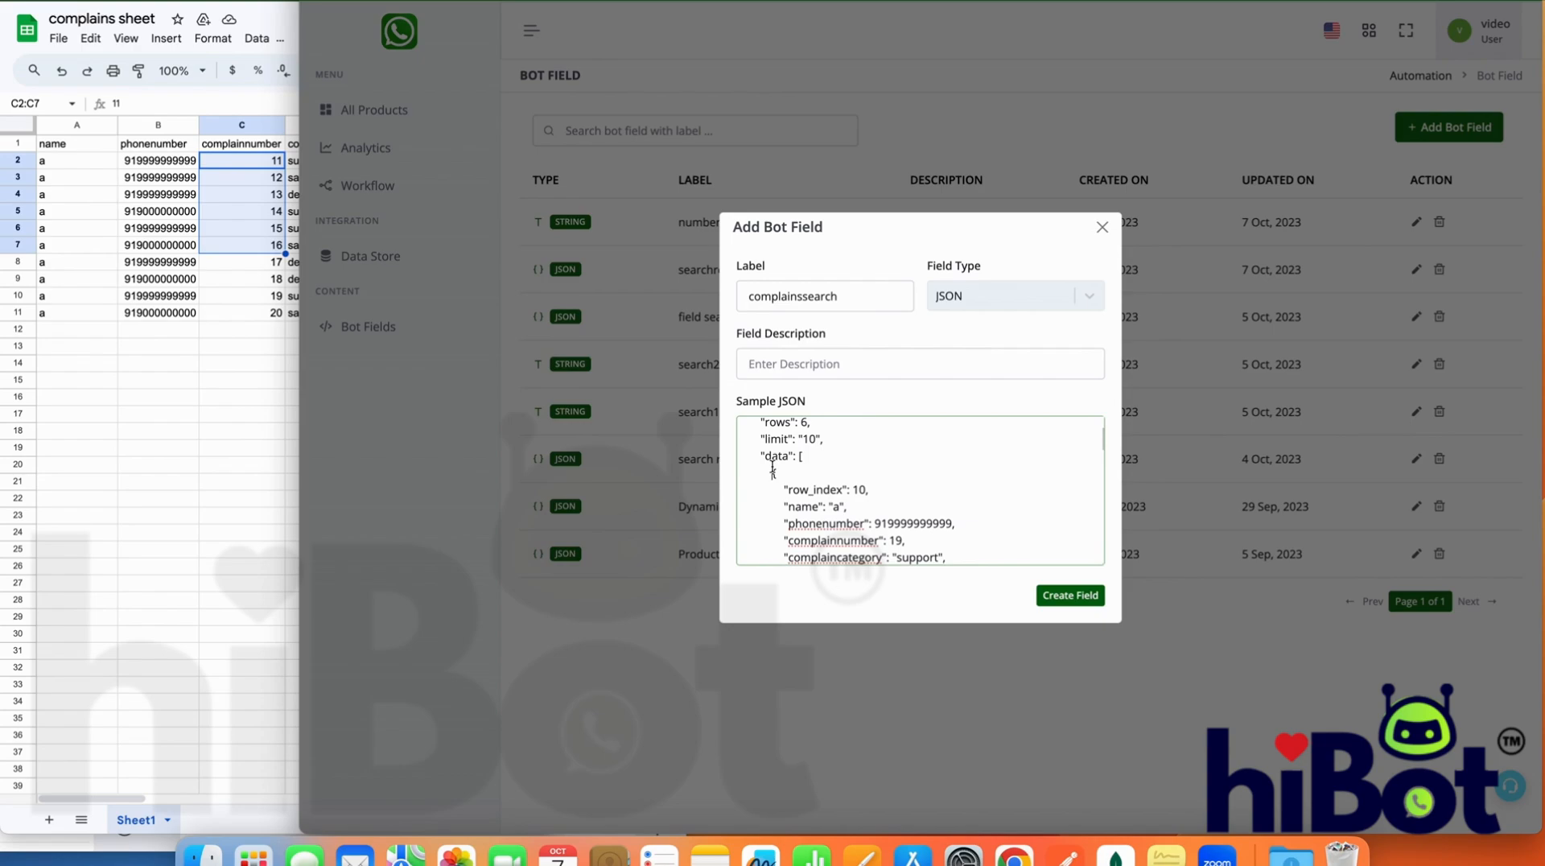
Replace the whole sample JSON with only the first complaint row's object, from row_index to complainstatus
{"action": "left_click_drag", "start_coordinate": [773, 473], "coordinate": [772, 509]}
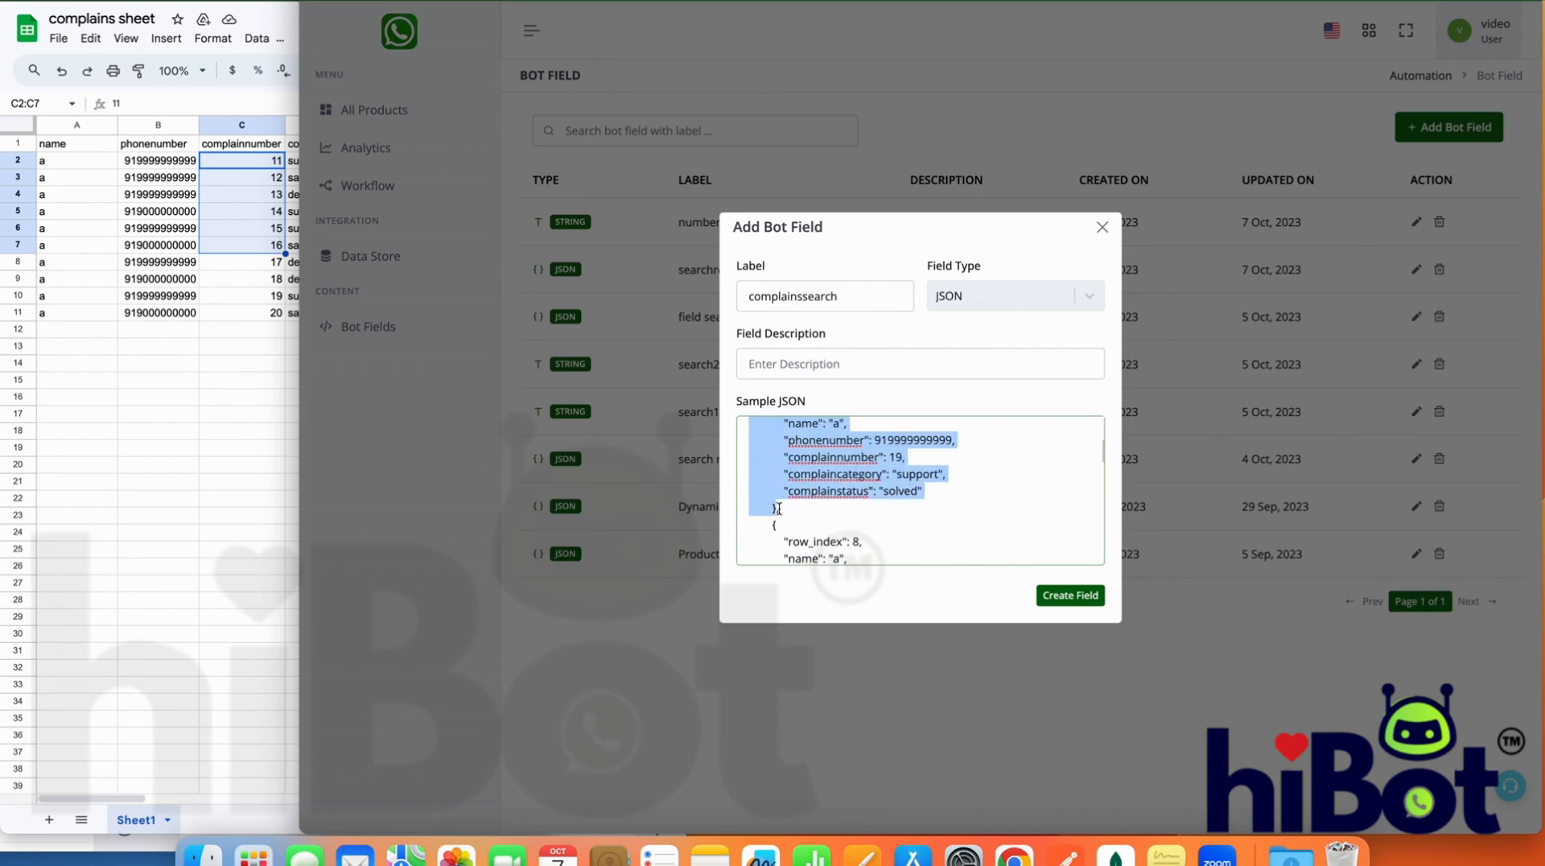
{"action": "scroll", "coordinate": [783, 508], "scroll_direction": "up", "scroll_amount": 3}
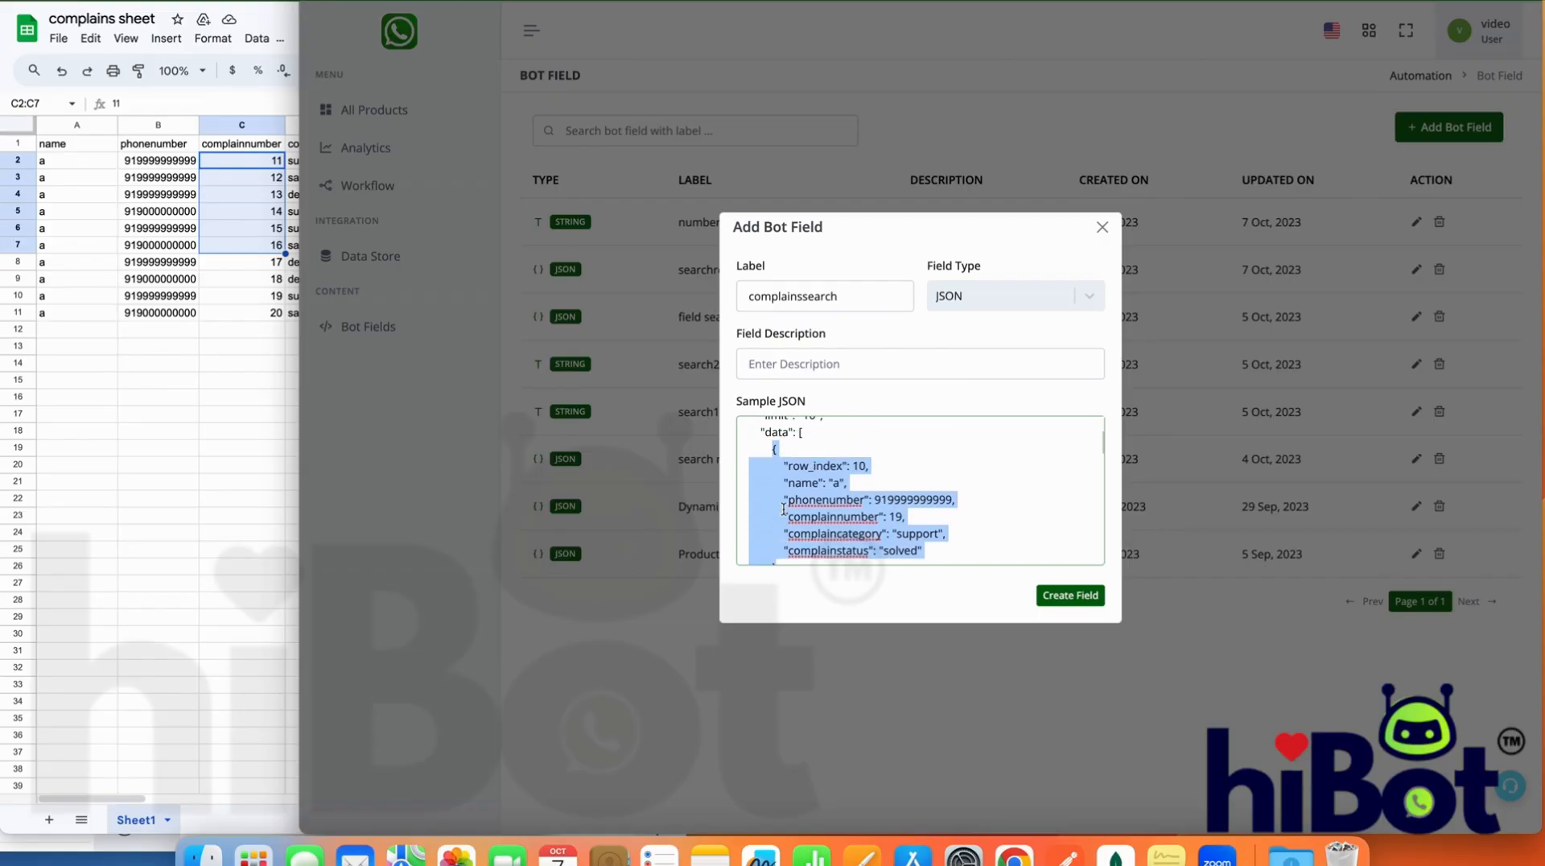
{"action": "scroll", "coordinate": [804, 515], "scroll_direction": "down", "scroll_amount": 1}
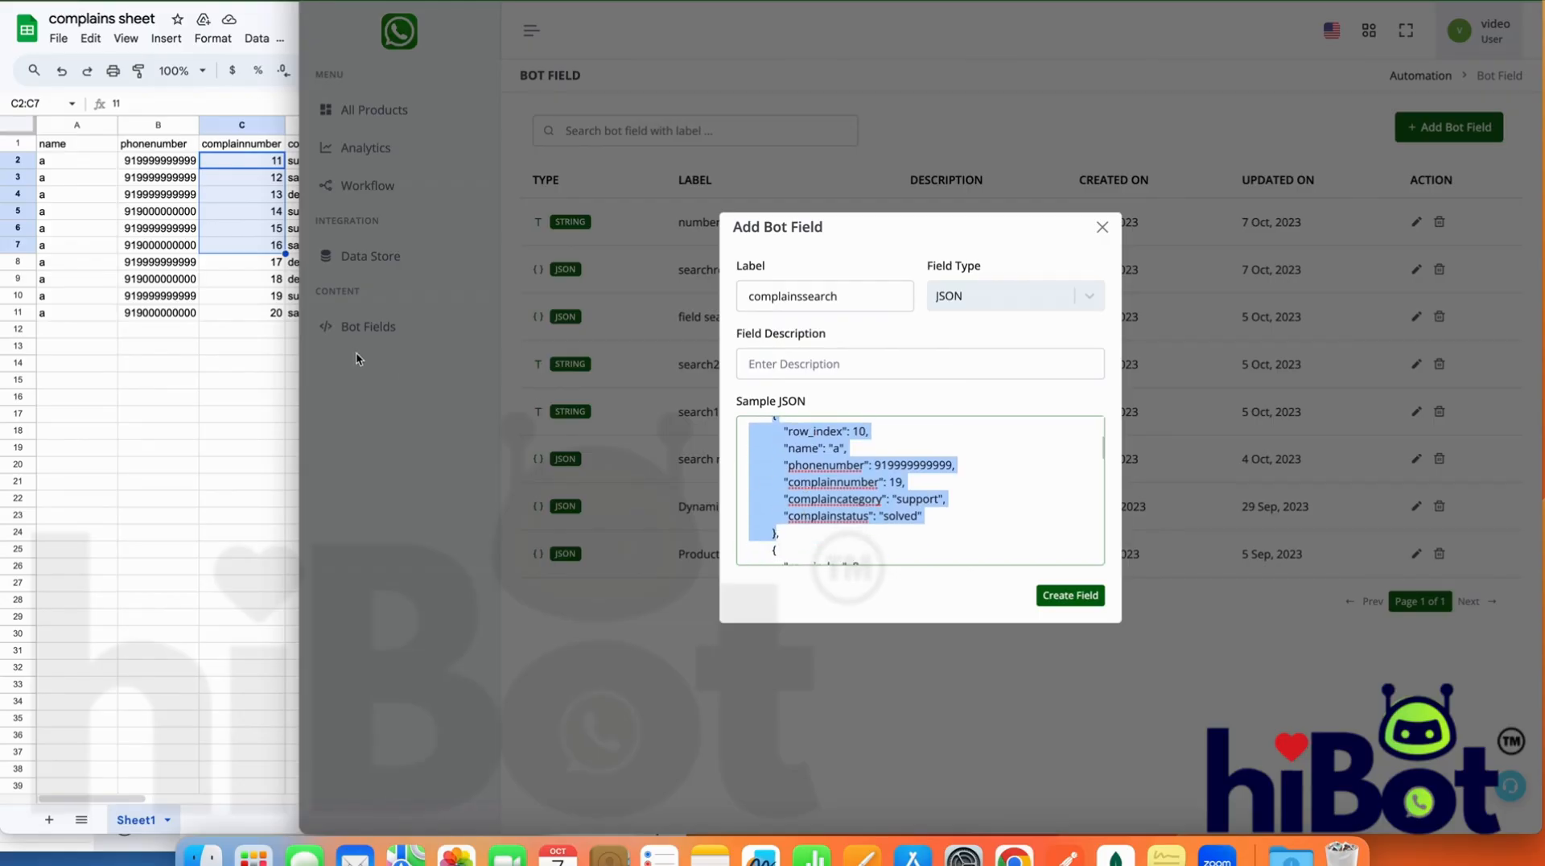
{"action": "scroll", "coordinate": [797, 483], "scroll_direction": "up", "scroll_amount": 2}
{"action": "scroll", "coordinate": [810, 491], "scroll_direction": "down", "scroll_amount": 1}
{"action": "left_click", "coordinate": [810, 490]}
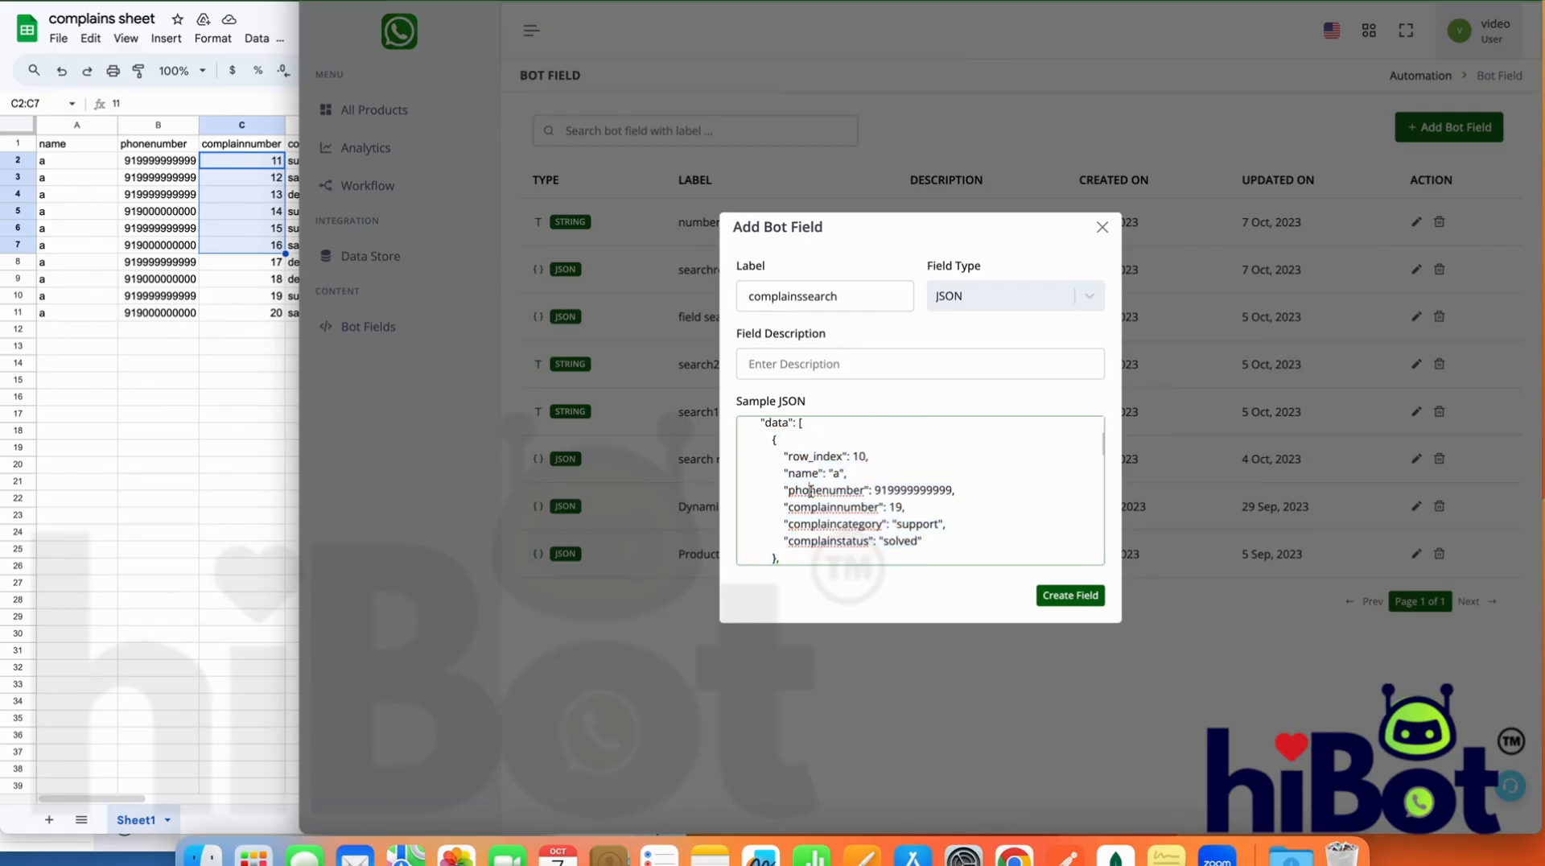
{"action": "left_click_drag", "start_coordinate": [772, 439], "coordinate": [773, 567]}
{"action": "key", "text": "super+c"}
{"action": "left_click_drag", "start_coordinate": [773, 491], "coordinate": [779, 474]}
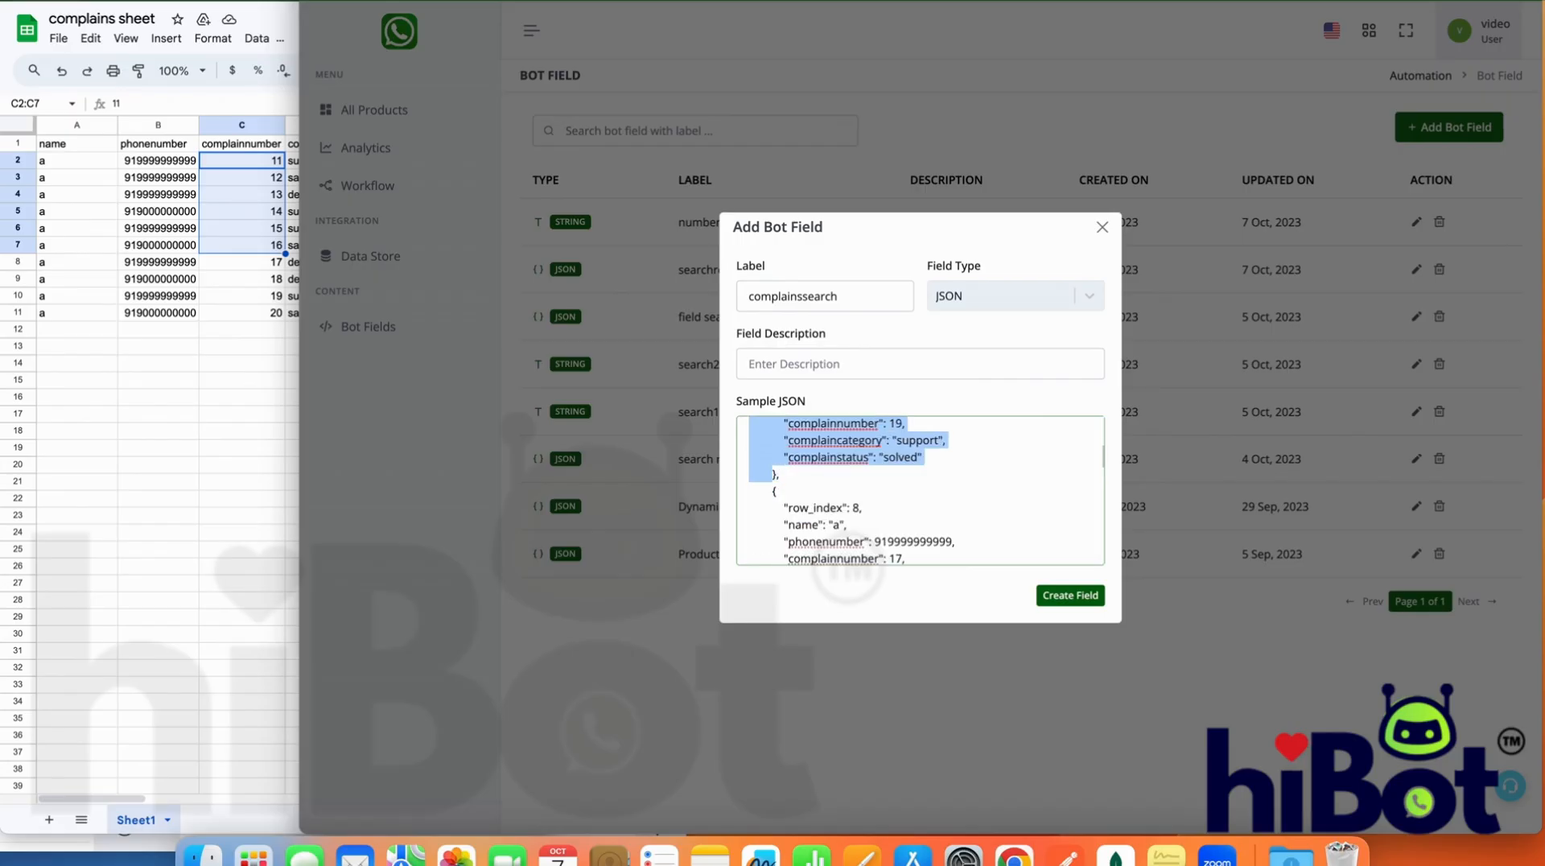
{"action": "key", "text": "BackSpace"}
{"action": "key", "text": "super+a"}
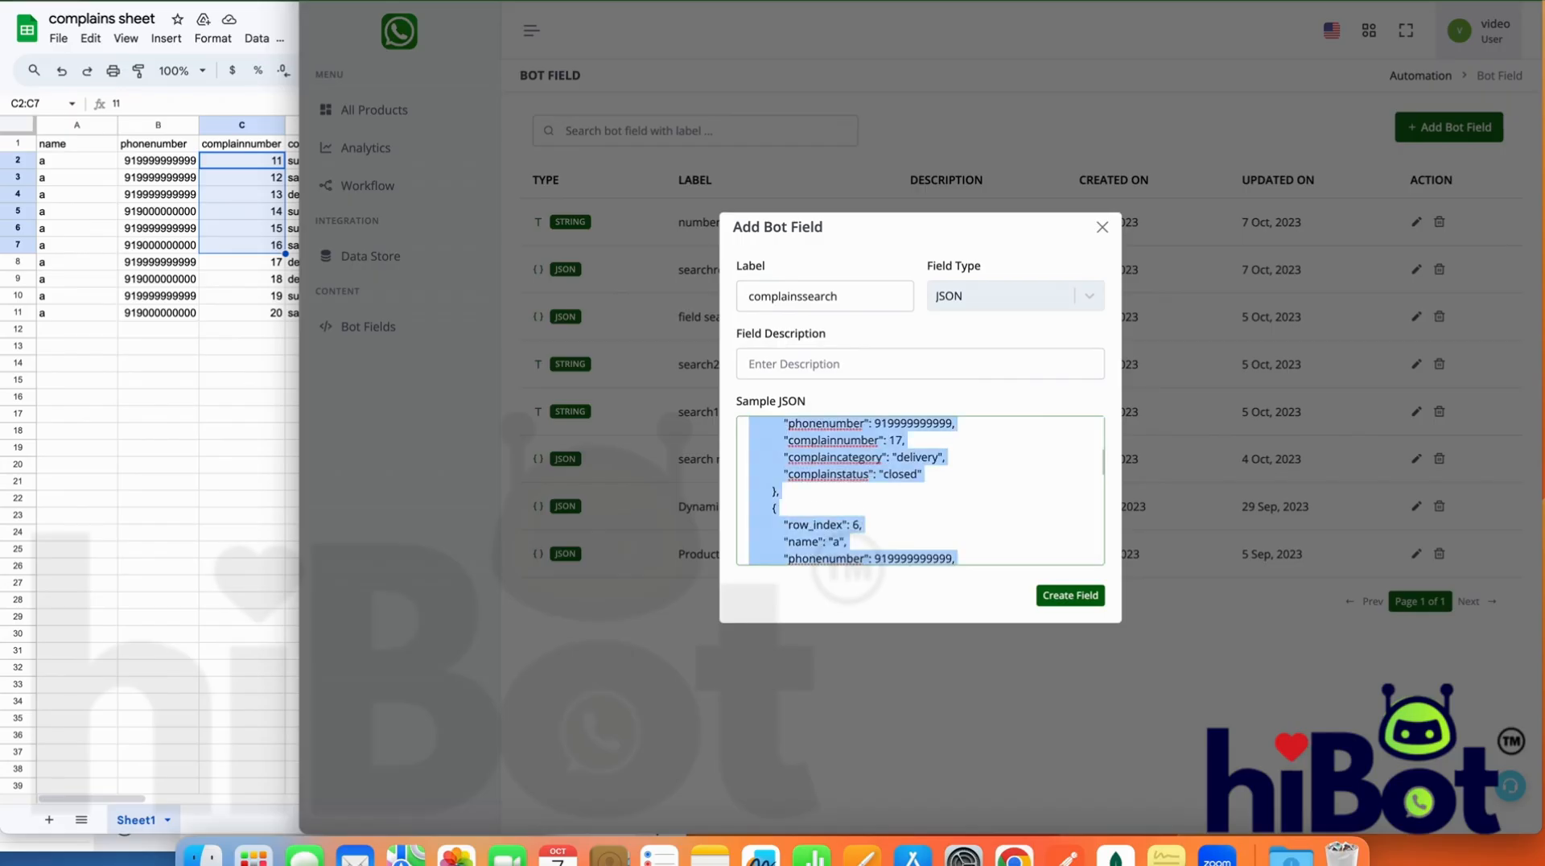
{"action": "key", "text": "BackSpace"}
{"action": "key", "text": "super+v"}
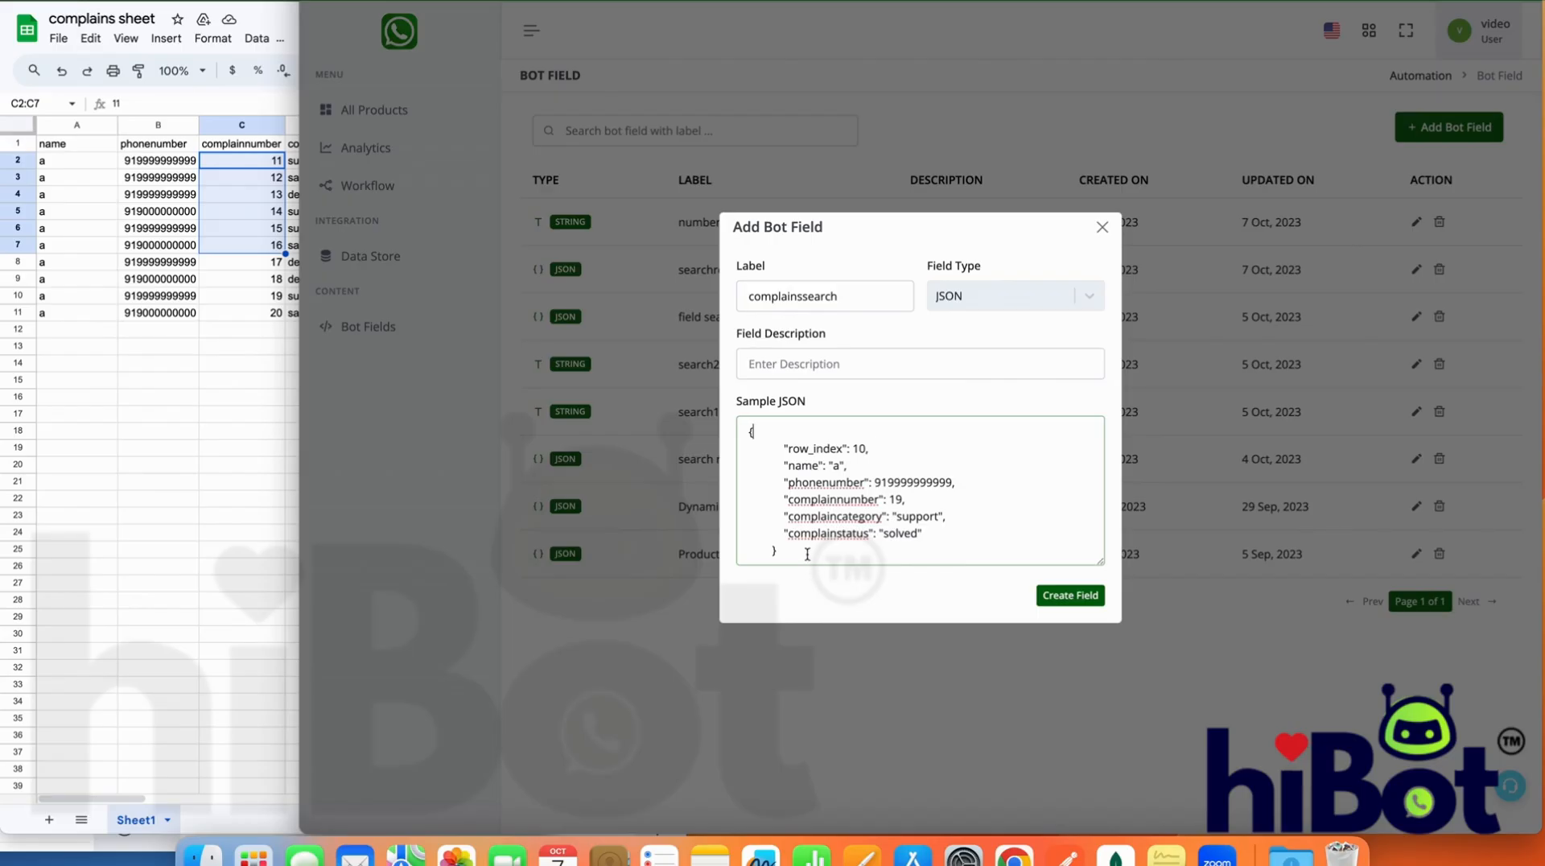
Check the sample object's opening and closing braces and create the complainssearch bot field
{"action": "left_click", "coordinate": [749, 435]}
{"action": "left_click", "coordinate": [822, 561]}
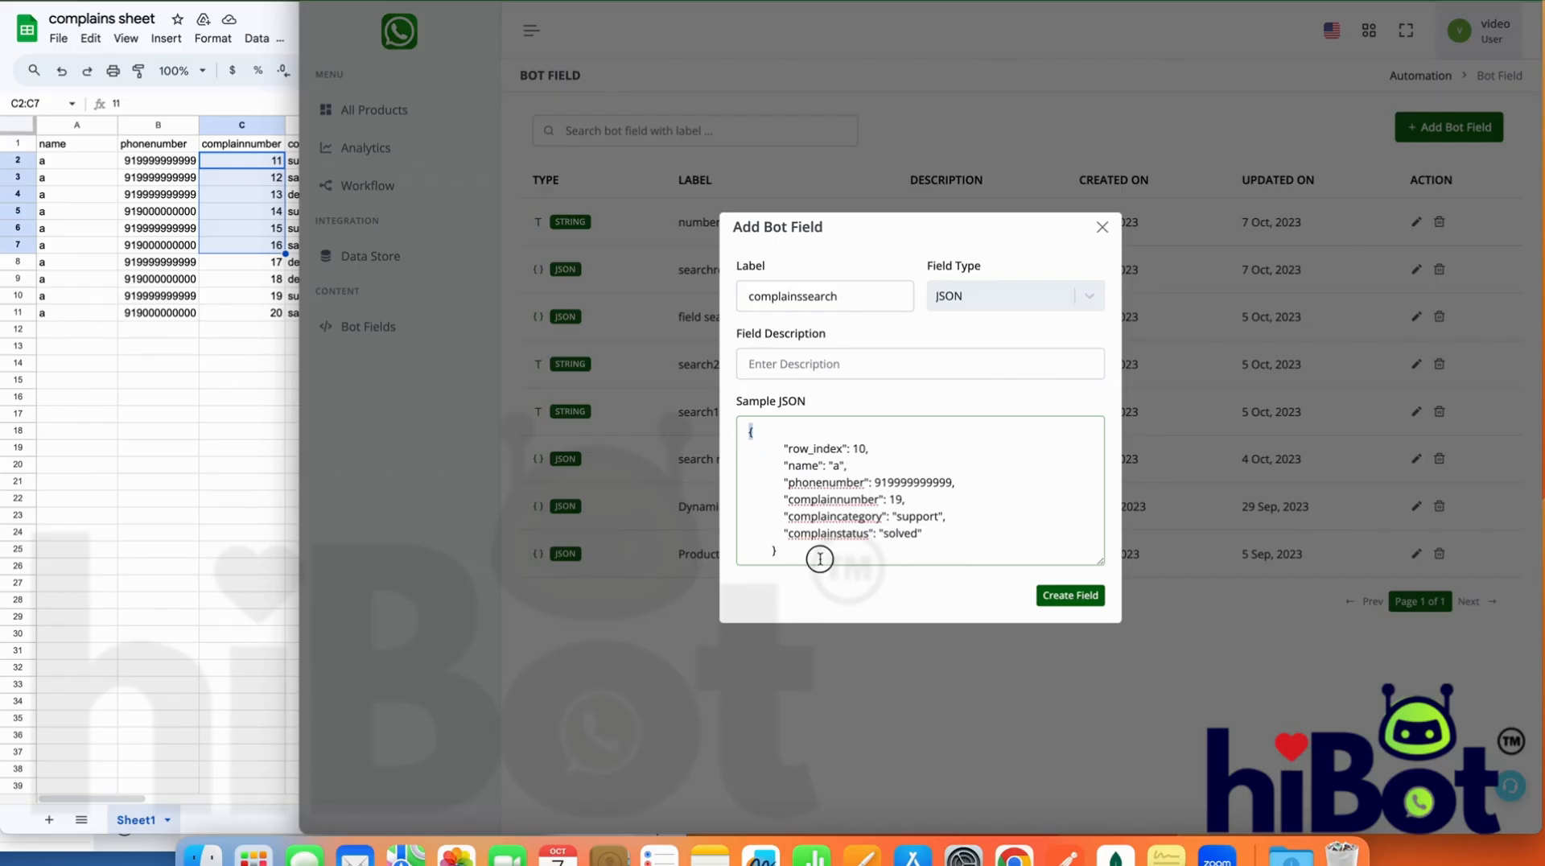
{"action": "left_click", "coordinate": [1061, 597]}
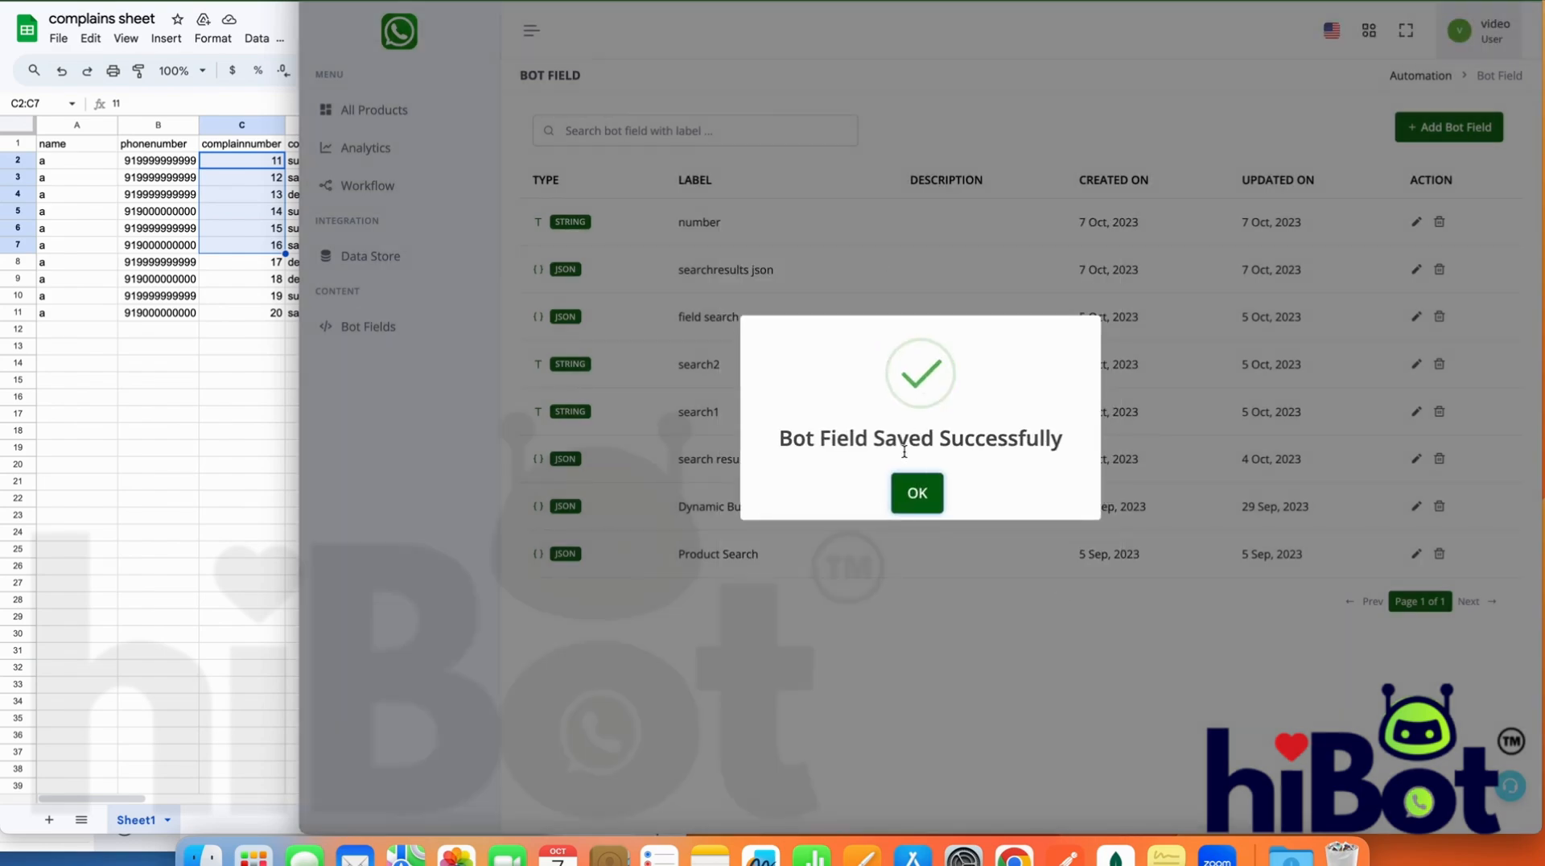
{"action": "left_click", "coordinate": [916, 488]}
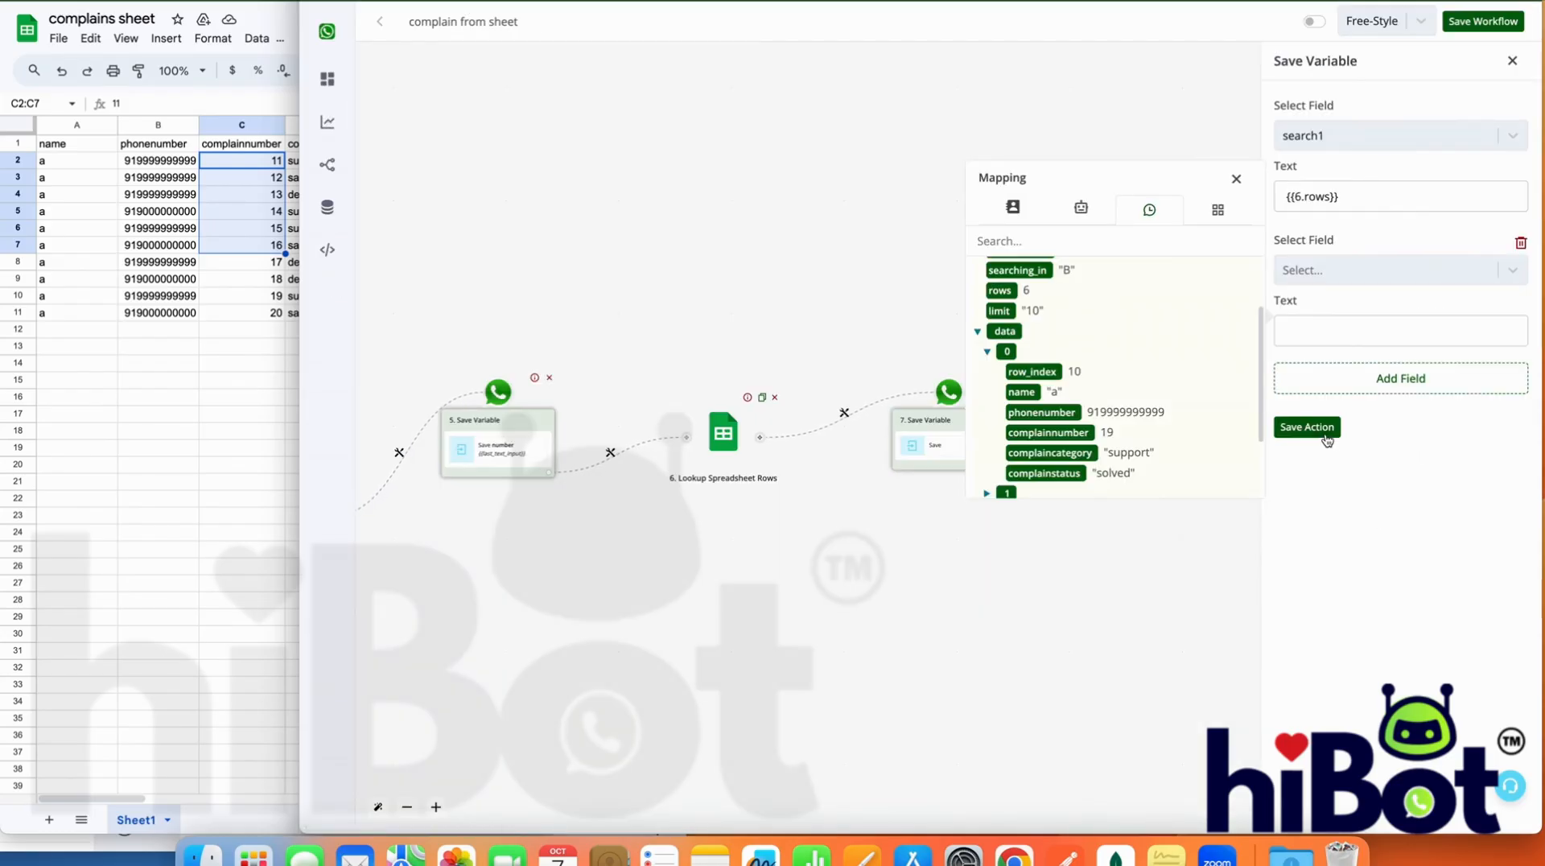
Return to the complain from sheet workflow, save the Save Variable action and the workflow, and reload the page
{"action": "left_click", "coordinate": [1326, 439]}
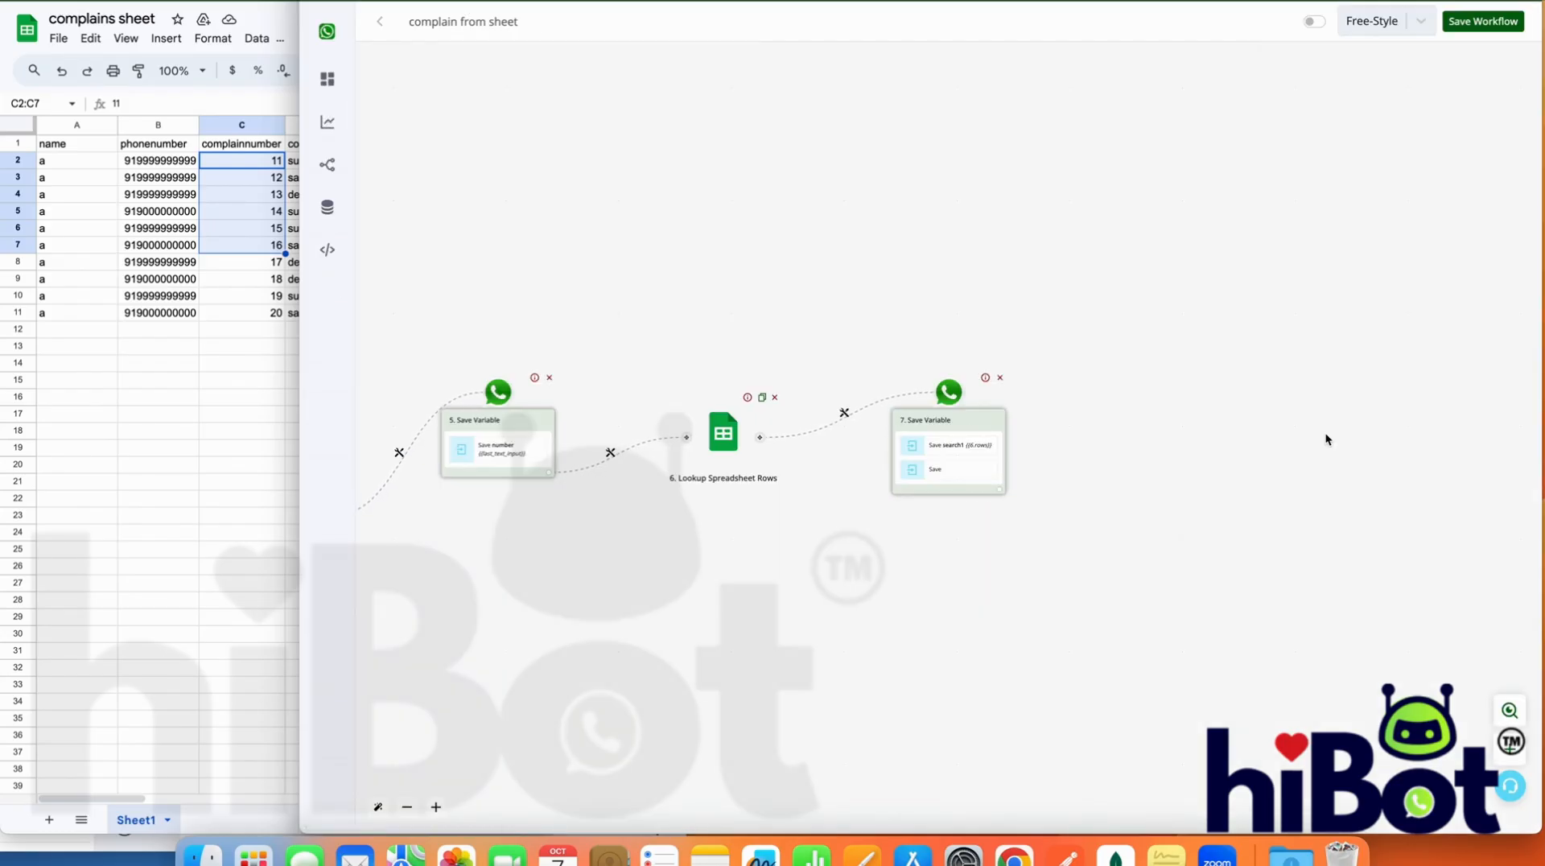
{"action": "left_click", "coordinate": [1481, 21]}
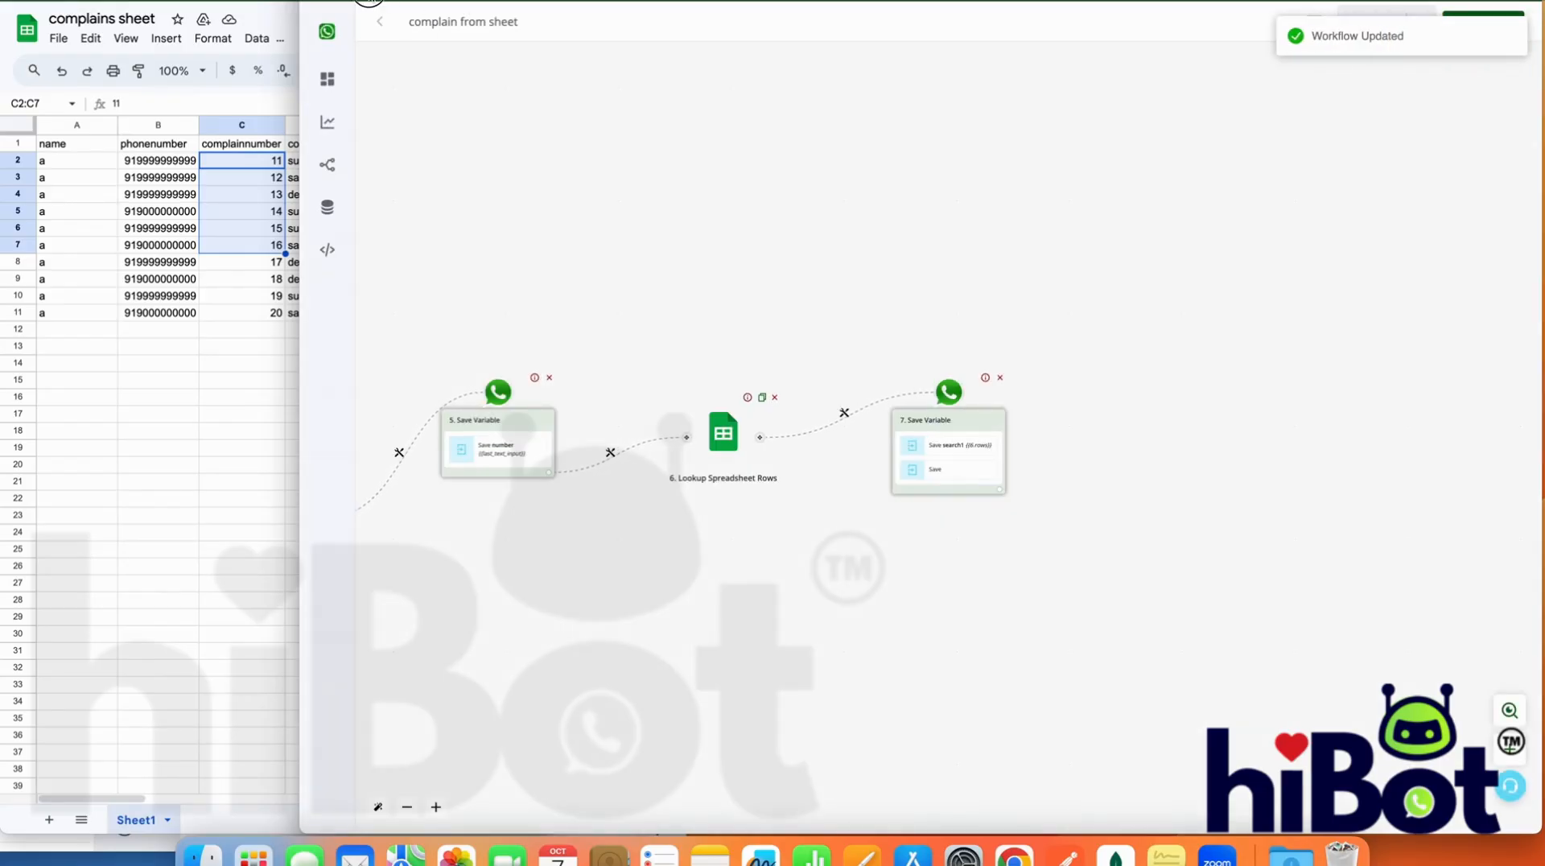
{"action": "left_click", "coordinate": [369, 1]}
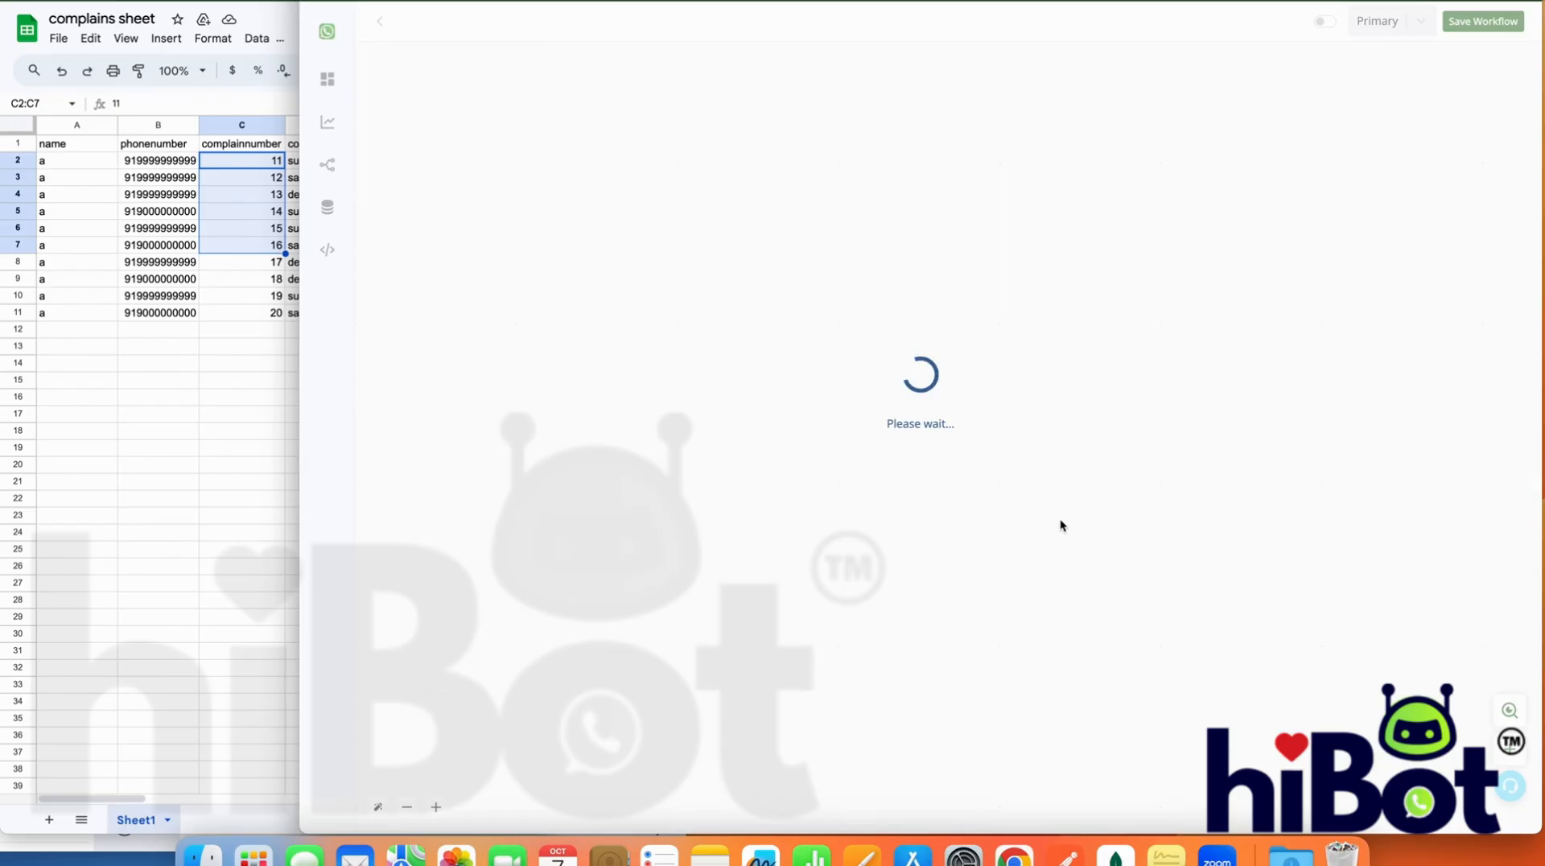
In the last Save Variable node, choose complainssearch for the second entry and map the lookup's {{6.data}} as its text
{"action": "left_click_drag", "start_coordinate": [1335, 628], "coordinate": [1024, 614]}
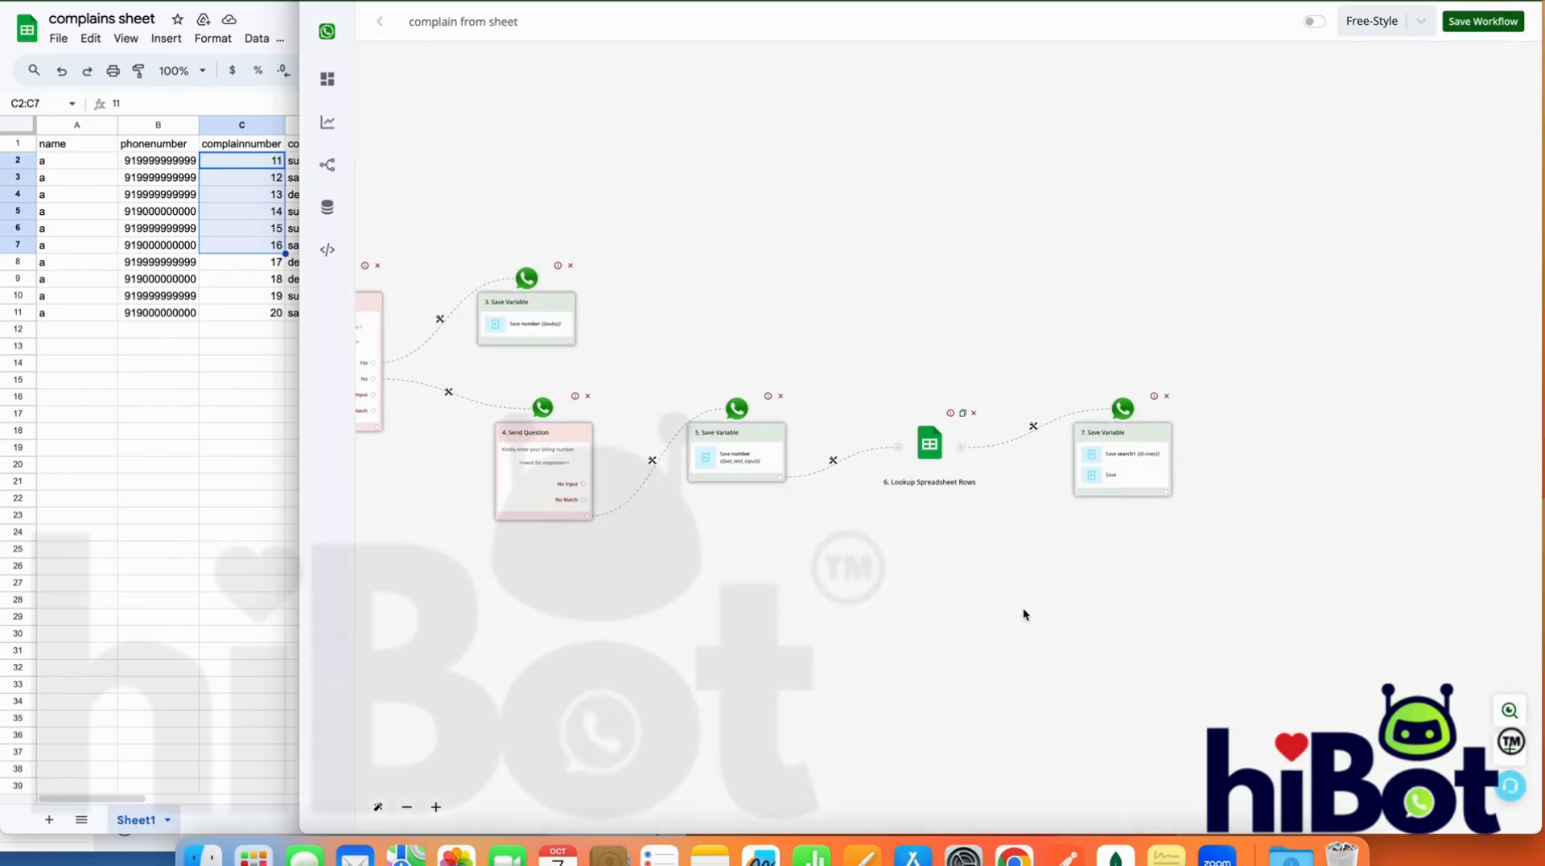
{"action": "left_click", "coordinate": [1135, 457]}
{"action": "left_click", "coordinate": [1367, 272]}
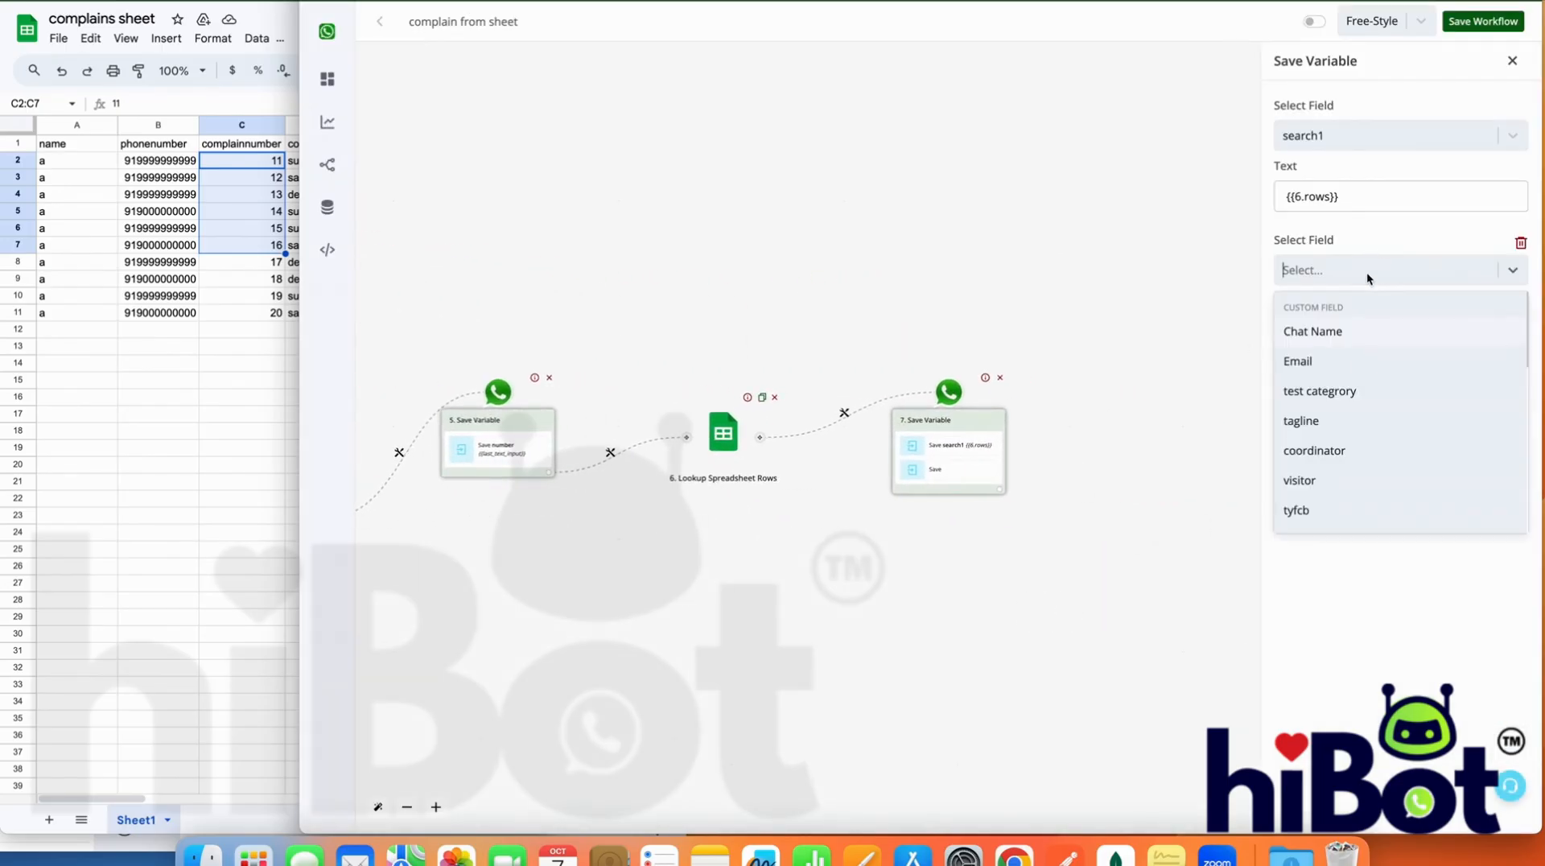
{"action": "scroll", "coordinate": [1355, 450], "scroll_direction": "down", "scroll_amount": 10}
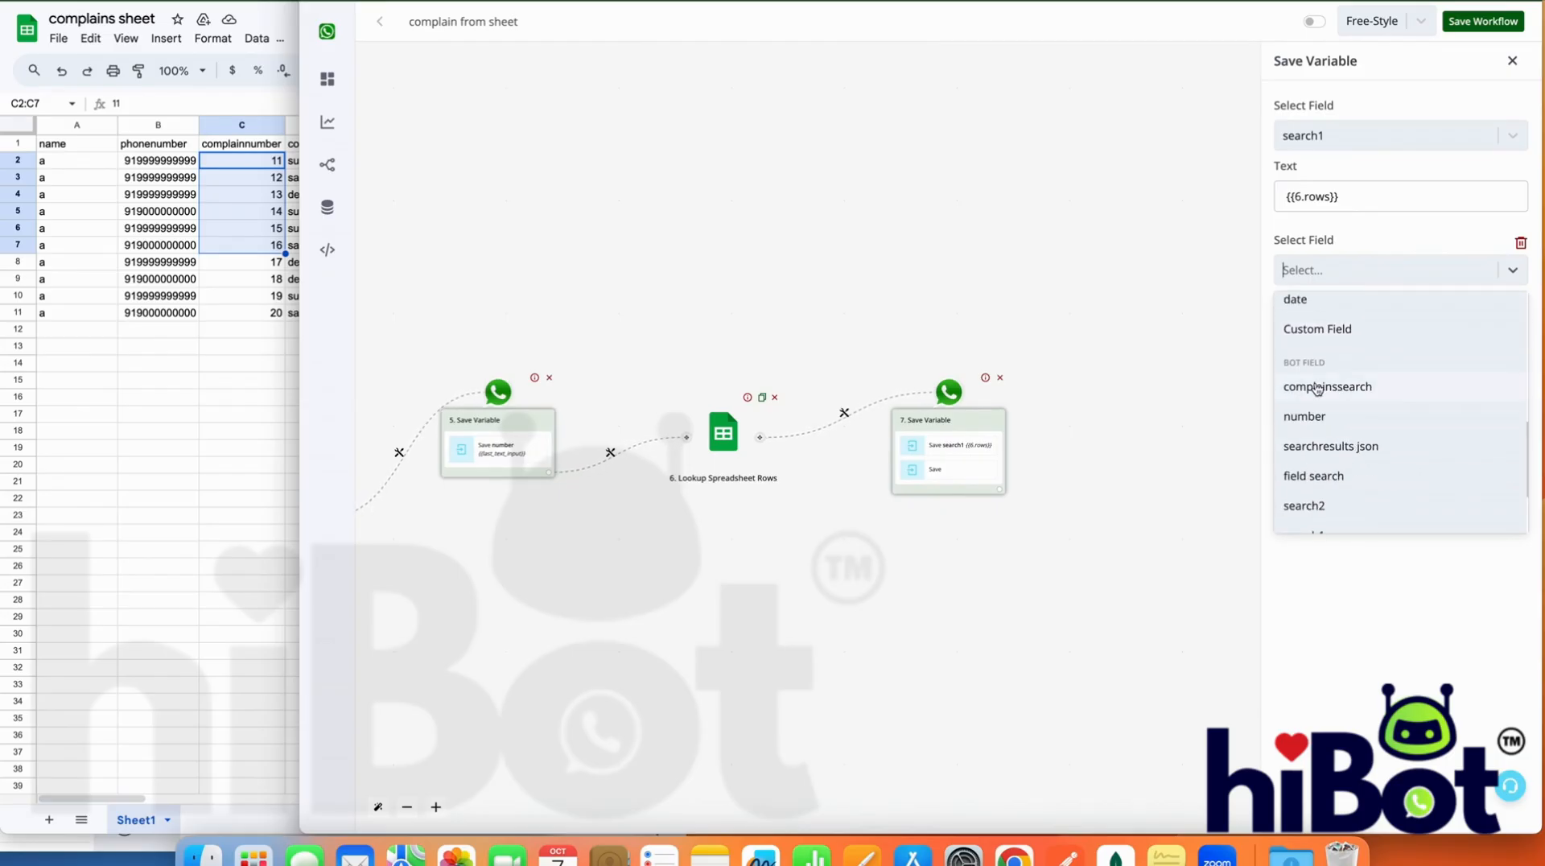
{"action": "left_click", "coordinate": [1359, 390]}
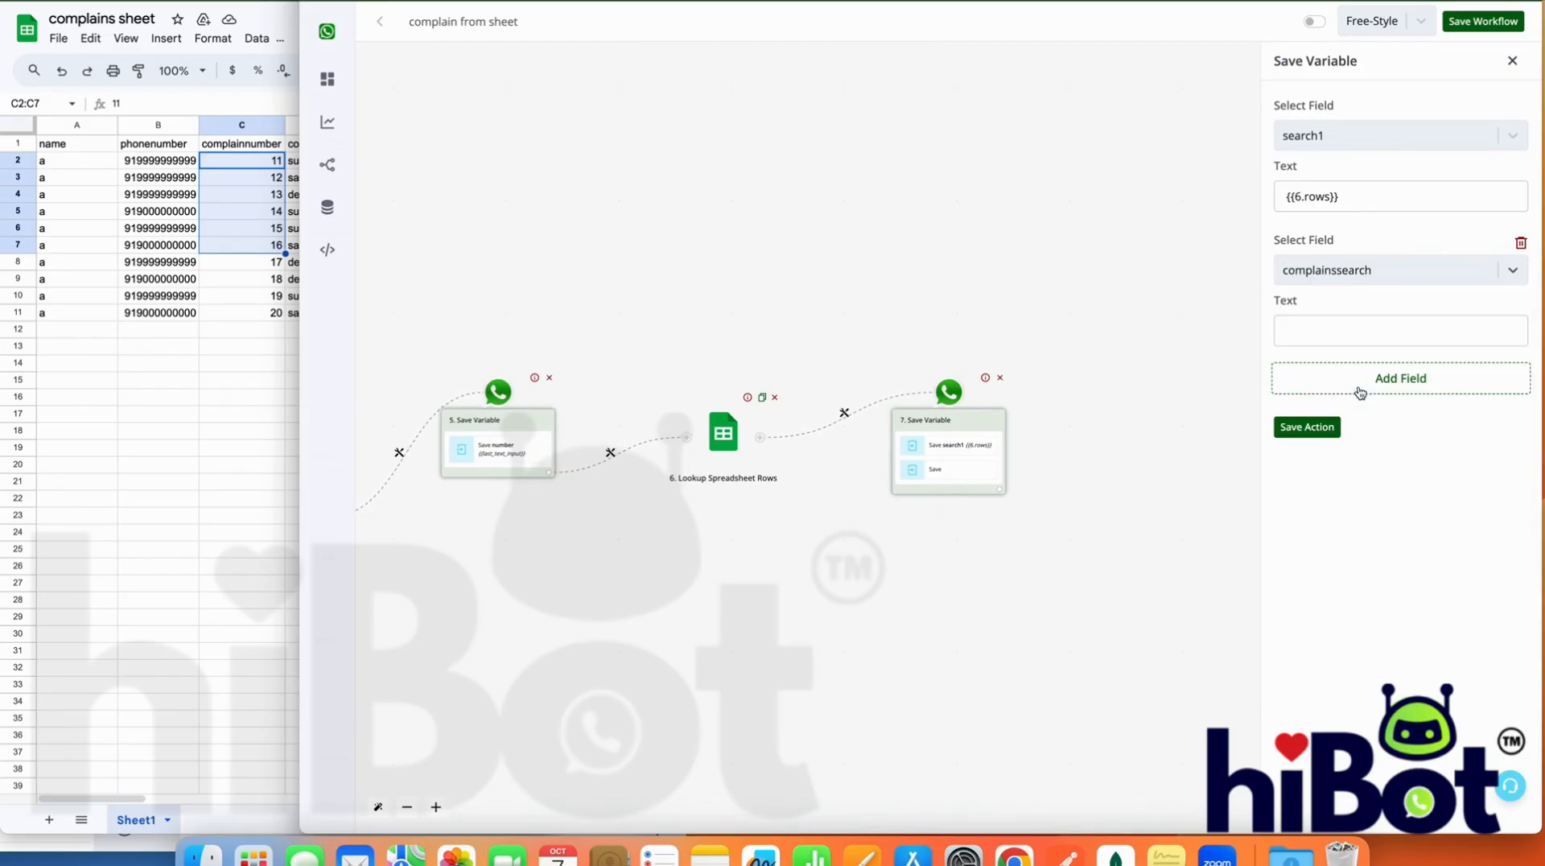
{"action": "left_click", "coordinate": [1343, 333]}
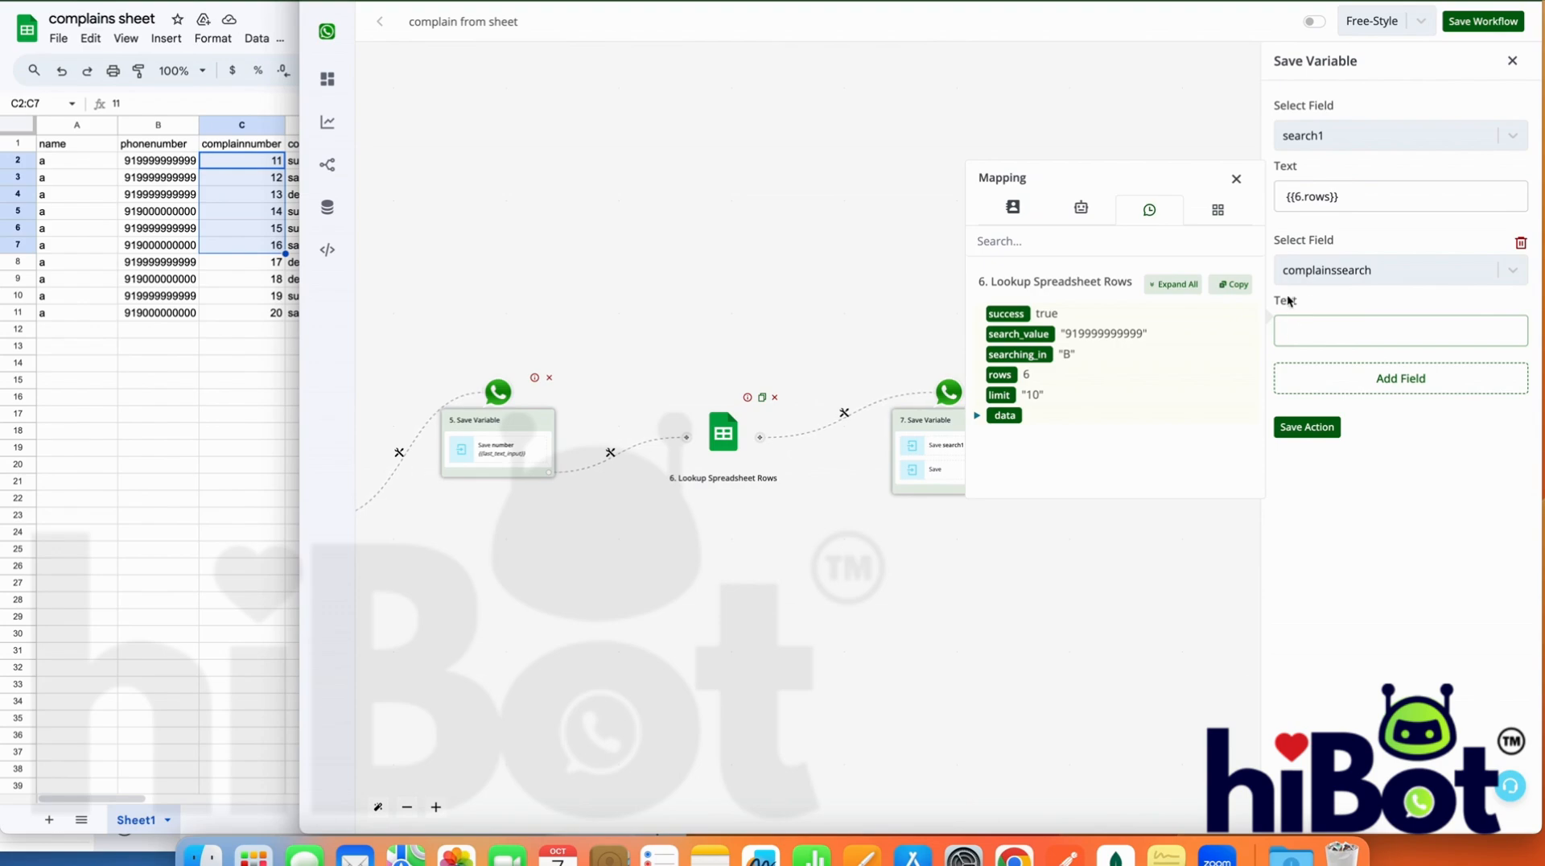
{"action": "left_click", "coordinate": [1006, 417]}
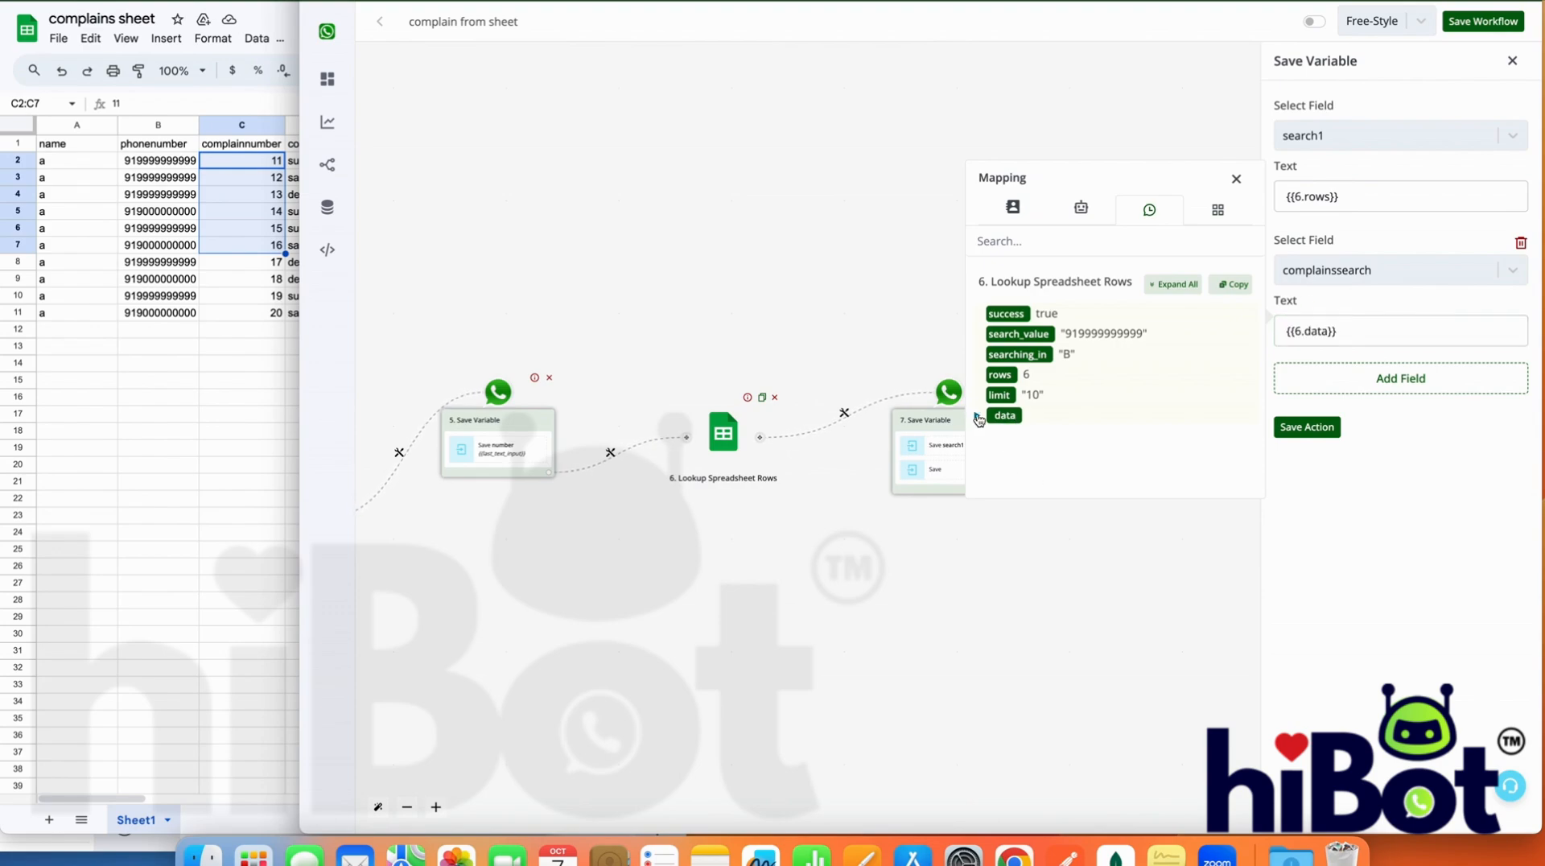
Expand the lookup's data in the mapping and check the numbered row entries covered by {{6.data}}
{"action": "left_click", "coordinate": [977, 417]}
{"action": "left_click", "coordinate": [985, 437]}
{"action": "left_click", "coordinate": [1006, 437]}
{"action": "left_click", "coordinate": [1368, 326]}
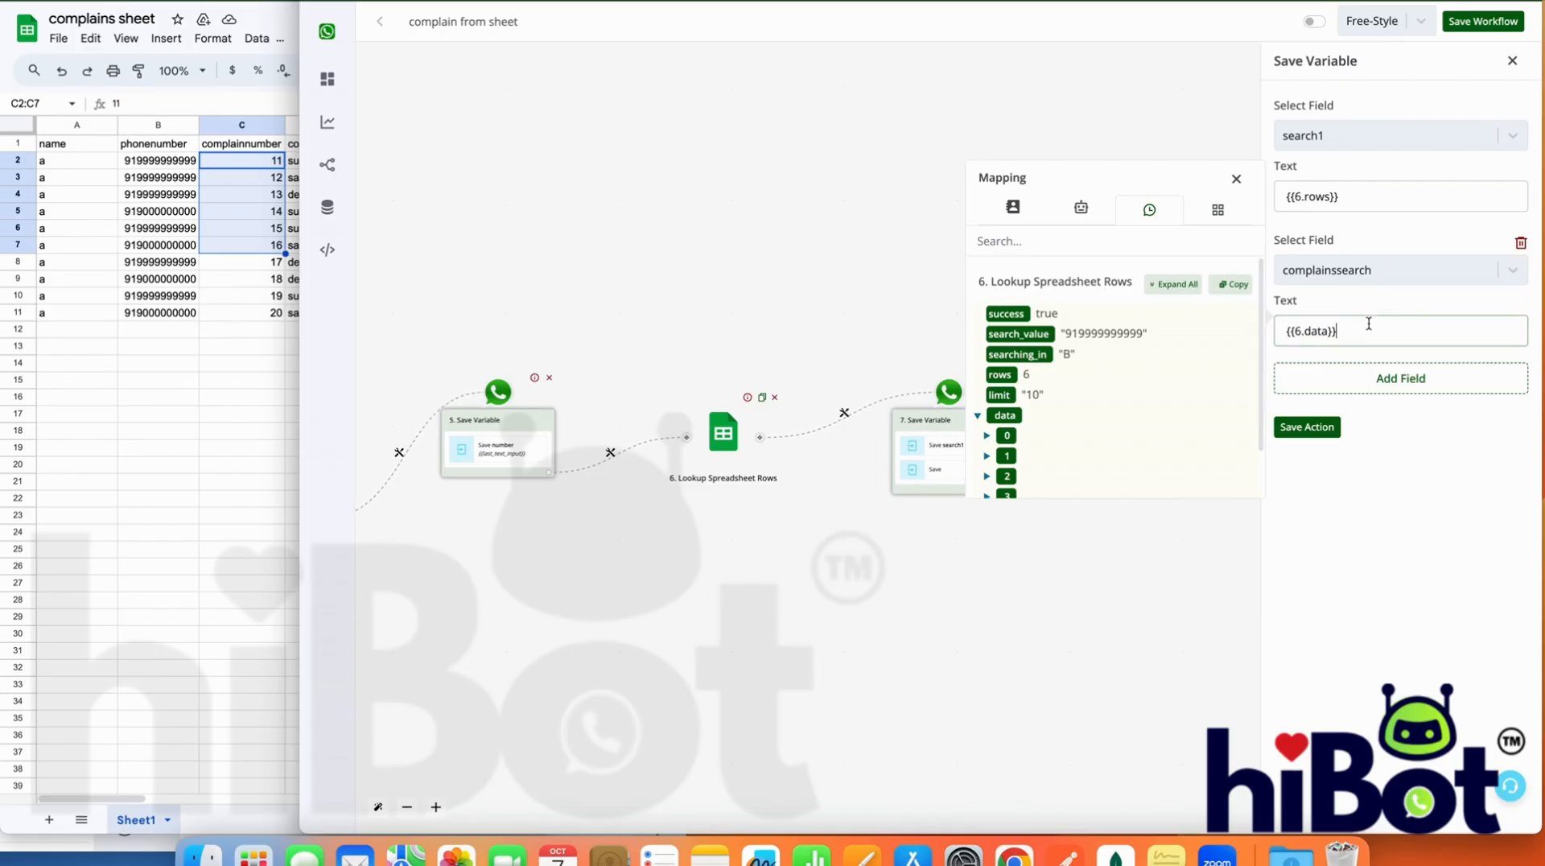
{"action": "scroll", "coordinate": [1018, 417], "scroll_direction": "down", "scroll_amount": 2}
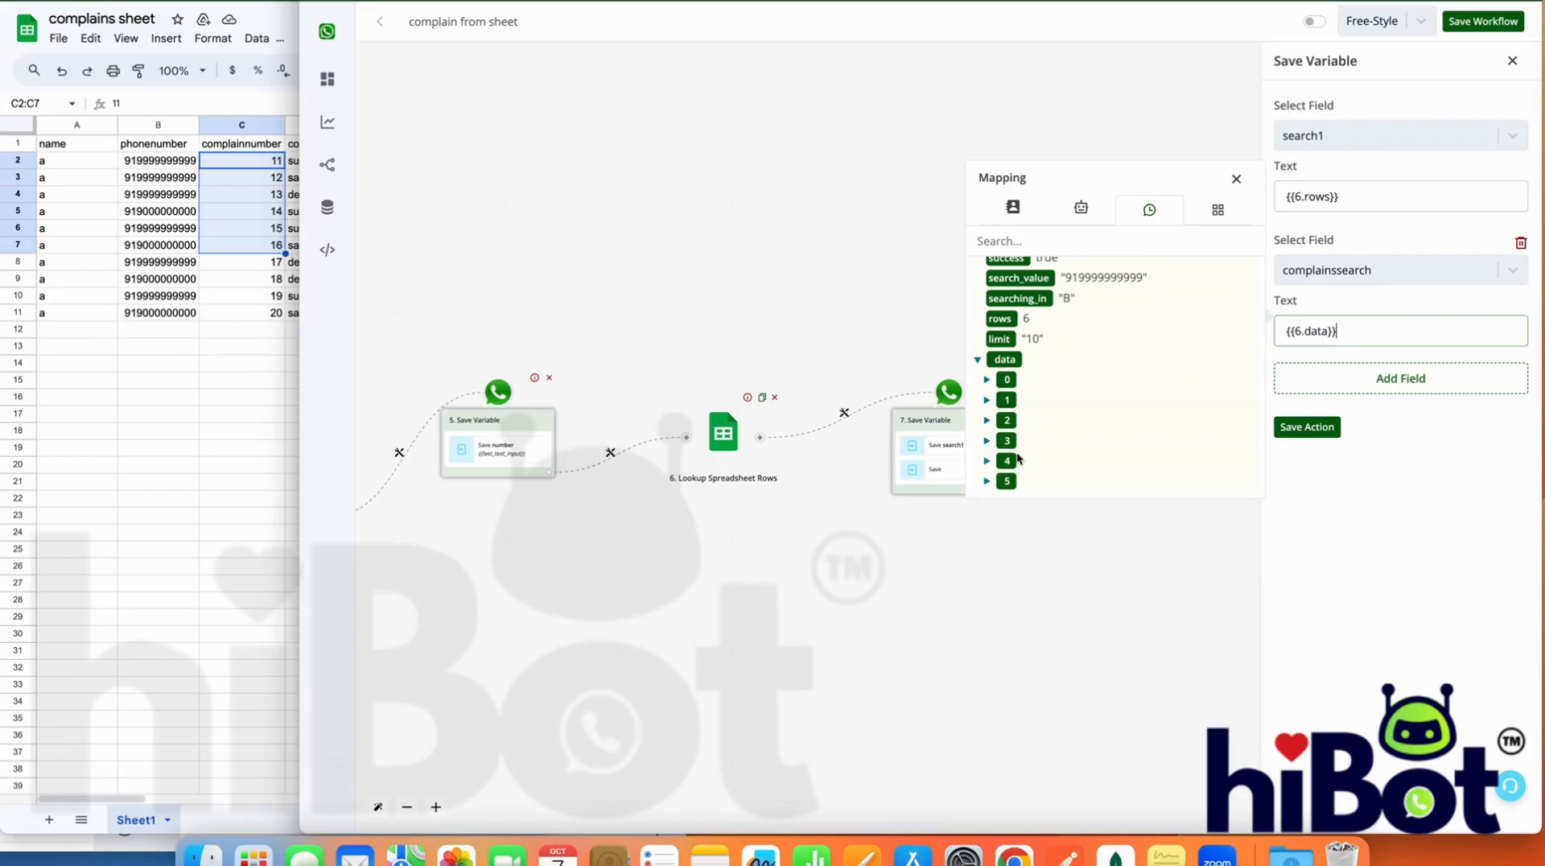
Save the Save Variable action with both field entries and add a new empty step after it
{"action": "left_click", "coordinate": [1328, 420]}
{"action": "left_click", "coordinate": [1000, 499]}
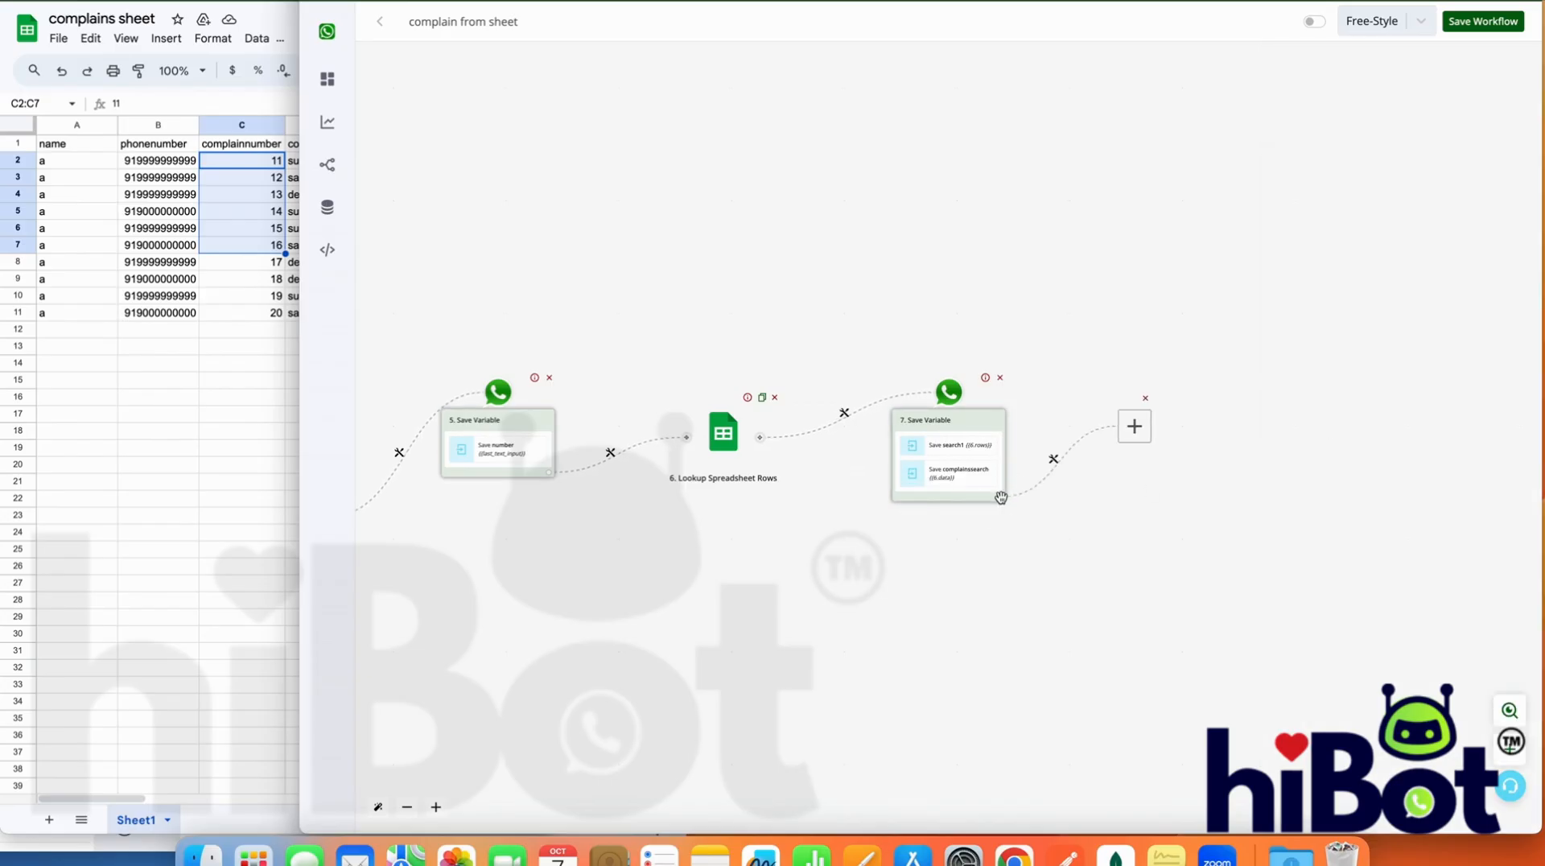
Add a Basic Router after the last Save Variable node and label the filter on its first branch "rows are zero"
{"action": "left_click", "coordinate": [830, 461]}
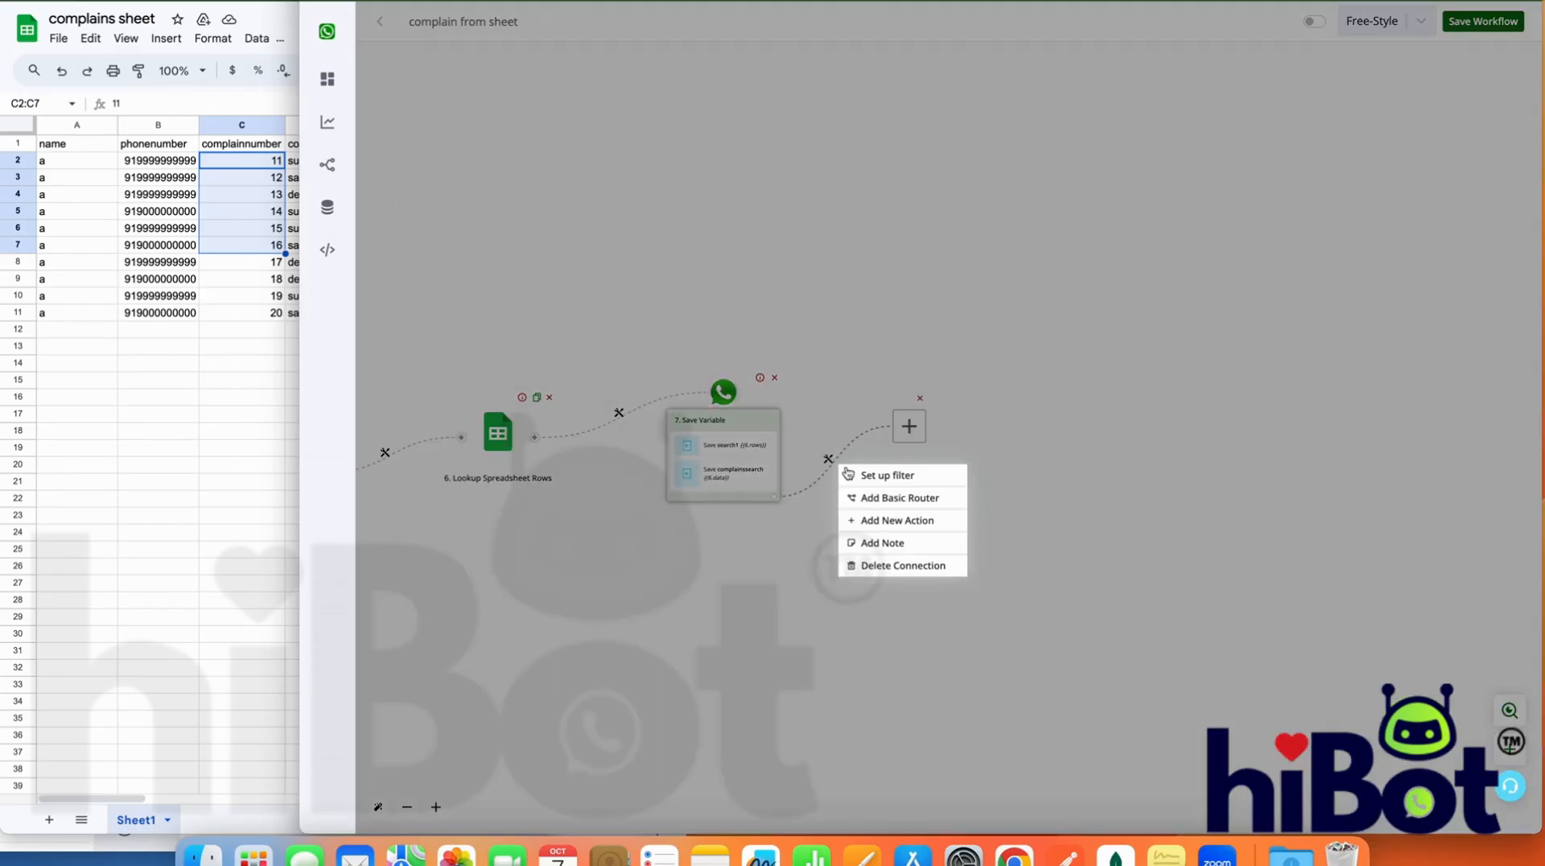
{"action": "left_click", "coordinate": [867, 500]}
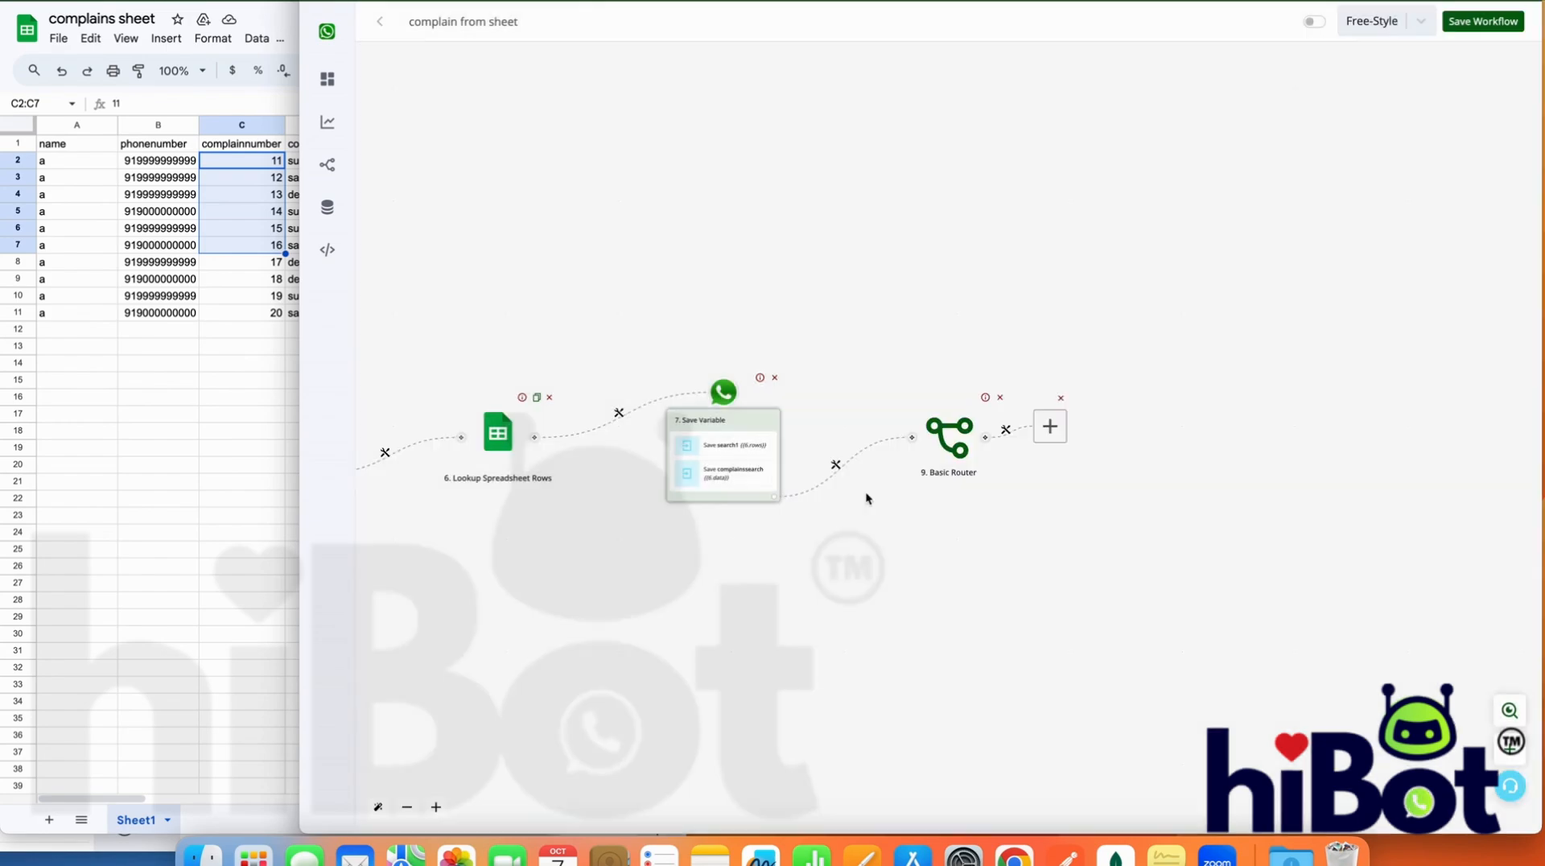
{"action": "left_click", "coordinate": [1077, 391]}
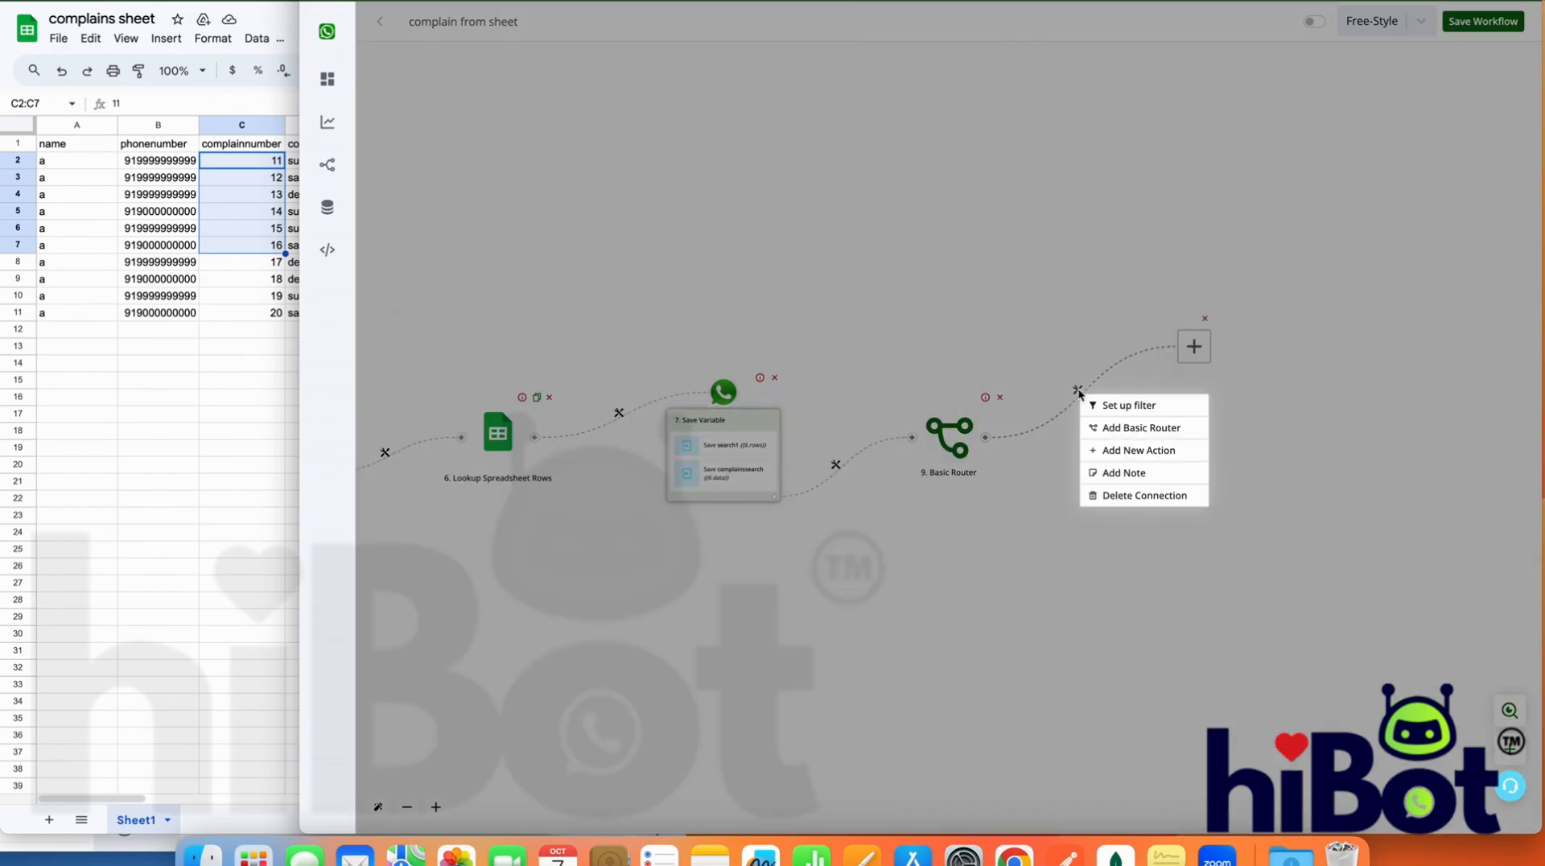
{"action": "left_click", "coordinate": [1099, 404]}
{"action": "left_click", "coordinate": [1299, 131]}
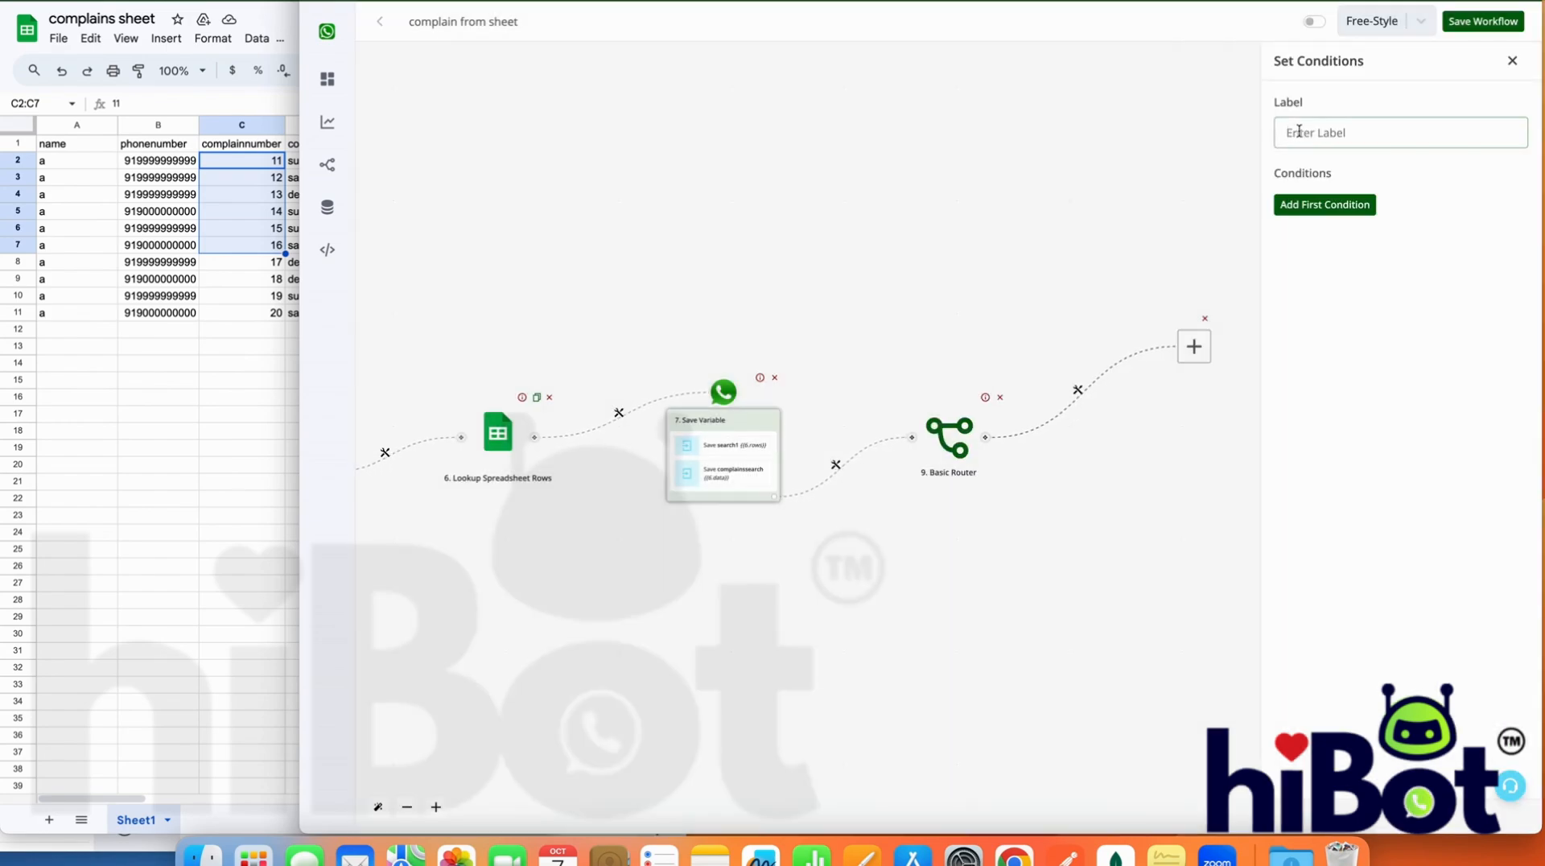
{"action": "type", "text": "rowsare zero"}
{"action": "left_click", "coordinate": [1312, 132]}
Set the rows are zero filter's condition to bot field search1 Equals to 0 and save the filter
{"action": "left_click", "coordinate": [1353, 211]}
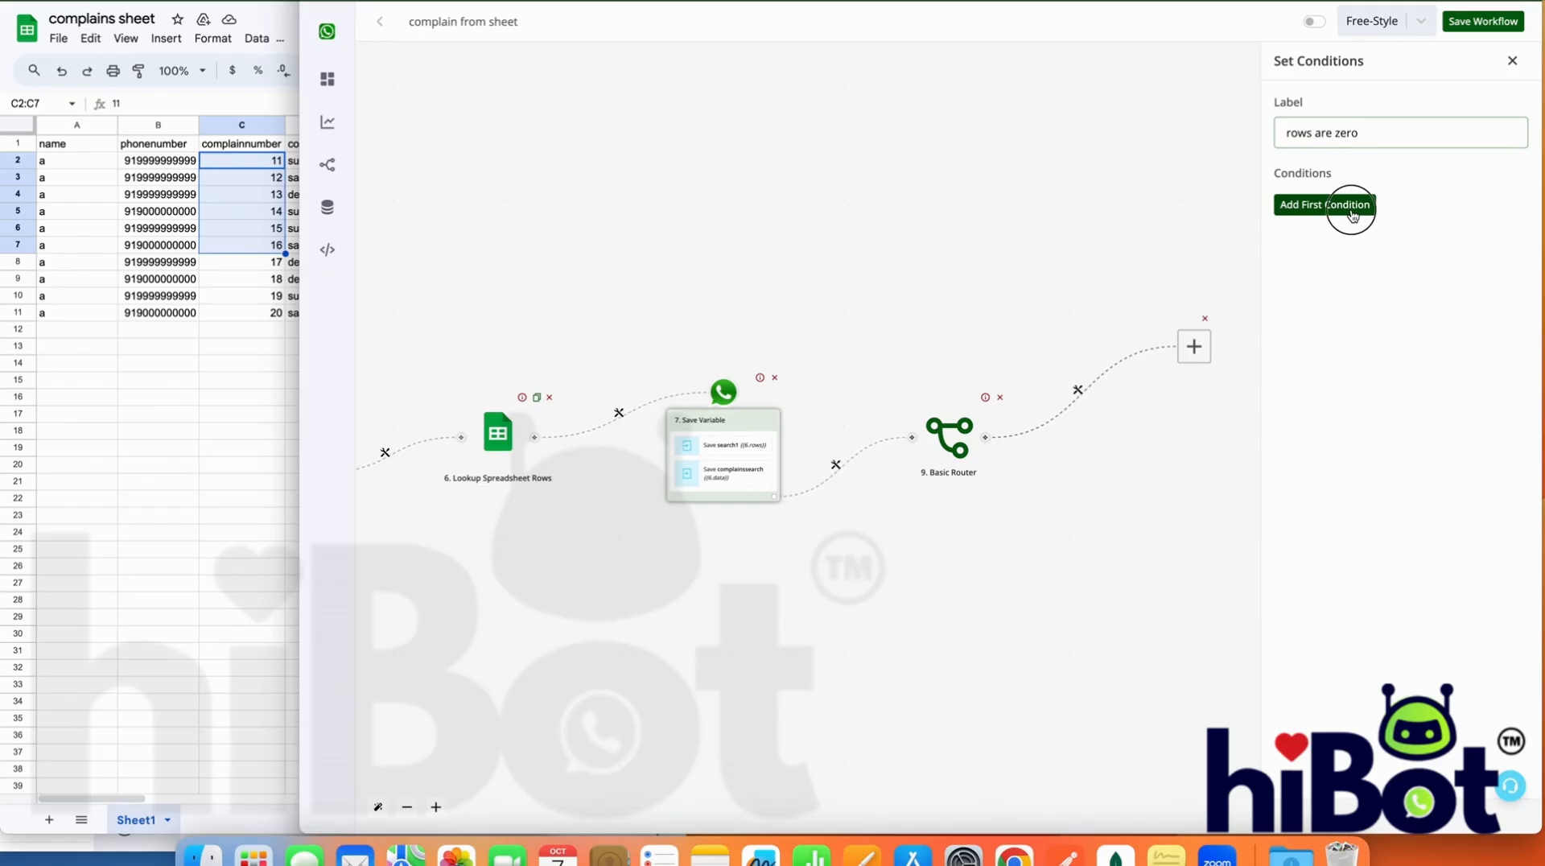
{"action": "left_click", "coordinate": [1349, 215]}
{"action": "left_click", "coordinate": [1135, 95]}
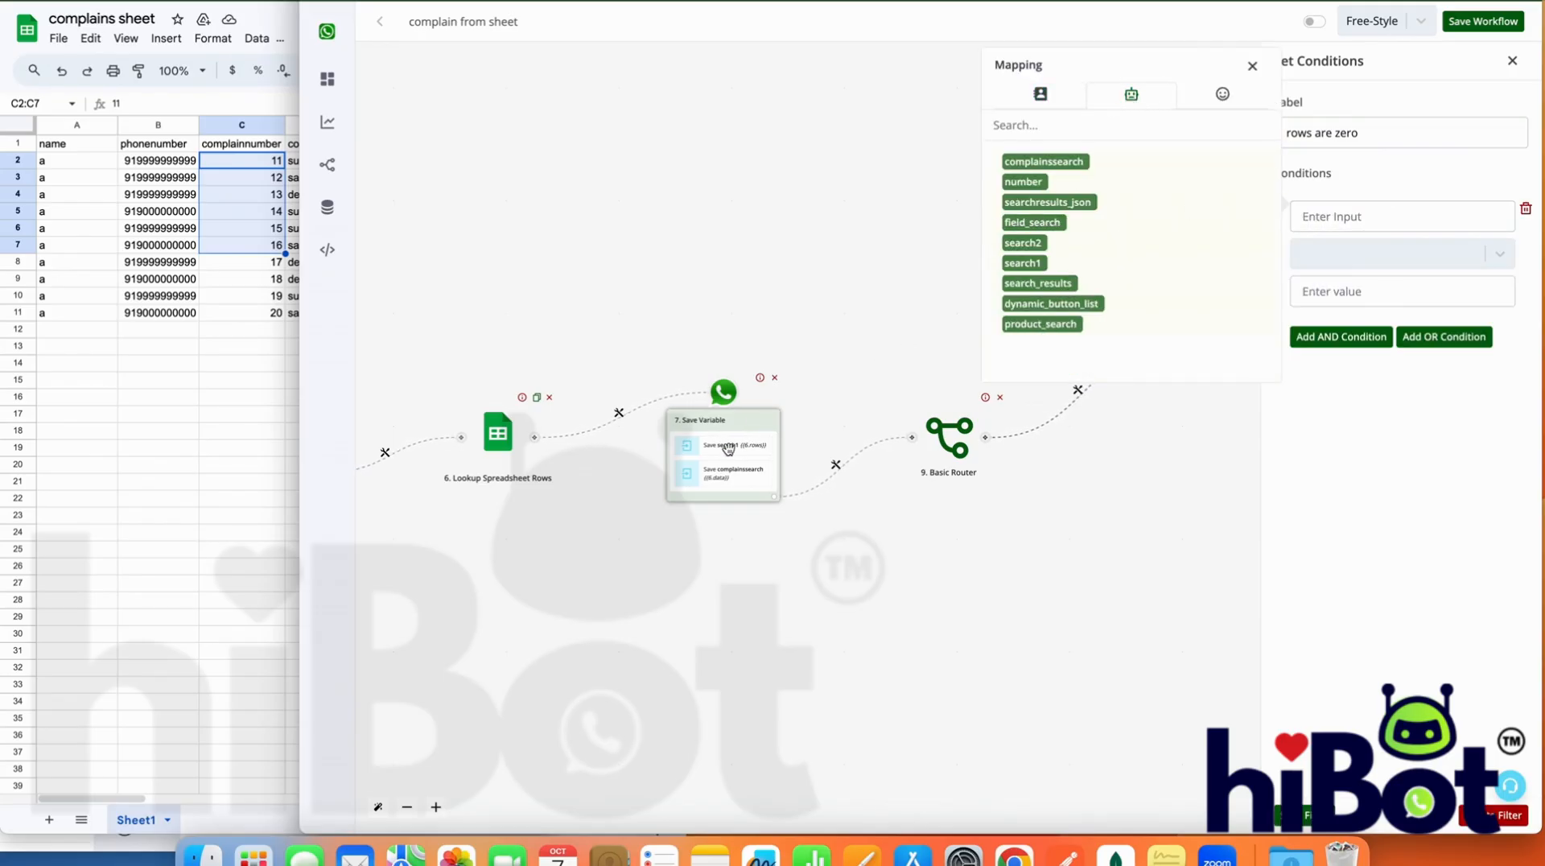
{"action": "left_click", "coordinate": [1033, 264]}
{"action": "left_click", "coordinate": [1365, 251]}
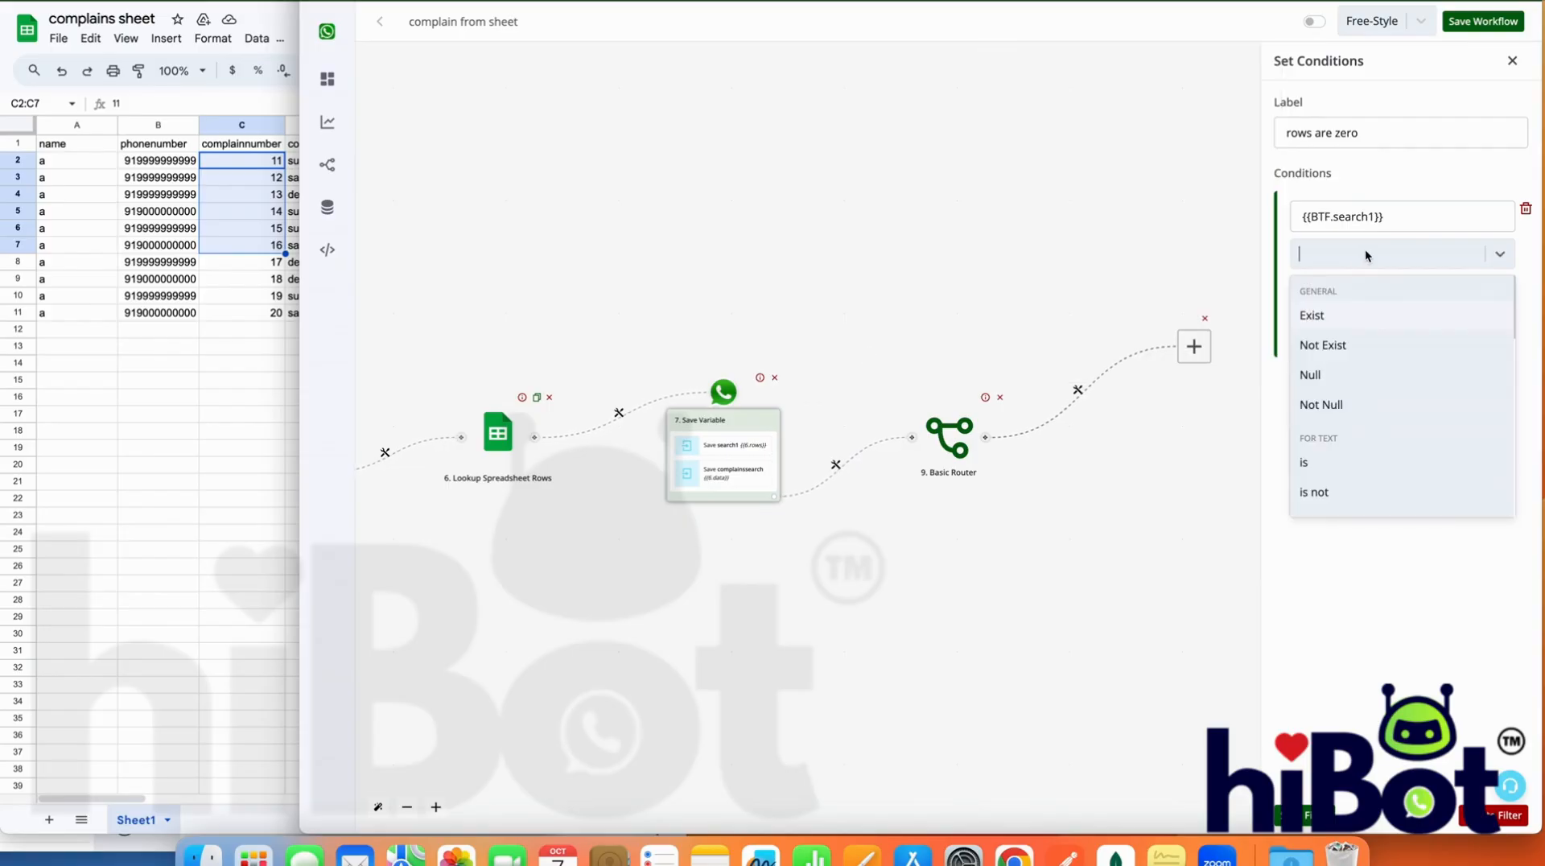
{"action": "scroll", "coordinate": [1381, 418], "scroll_direction": "down", "scroll_amount": 5}
{"action": "scroll", "coordinate": [1381, 420], "scroll_direction": "down", "scroll_amount": 5}
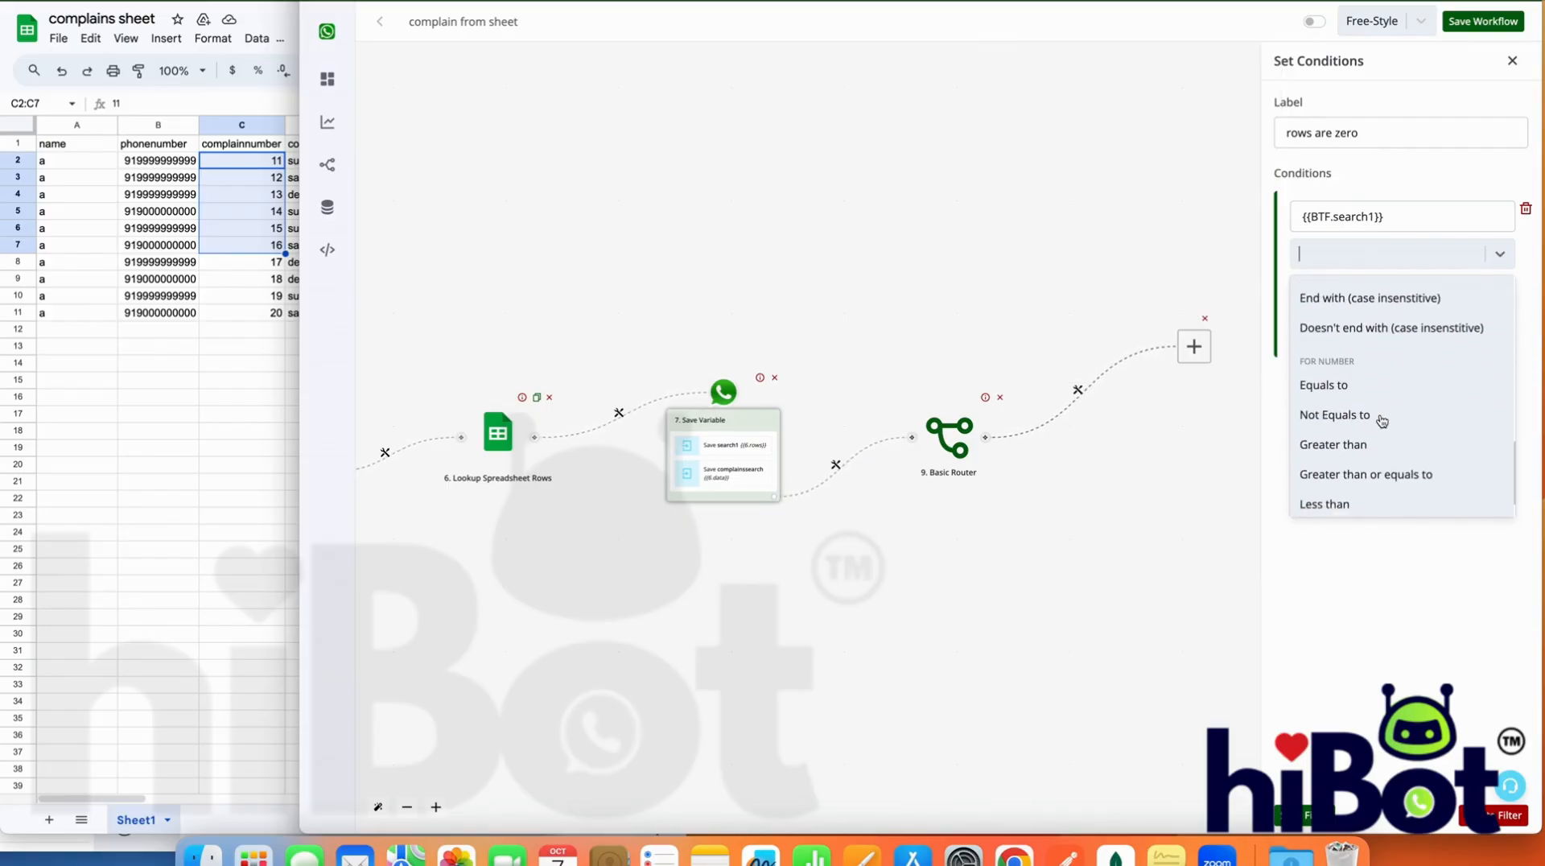
{"action": "left_click", "coordinate": [1357, 343]}
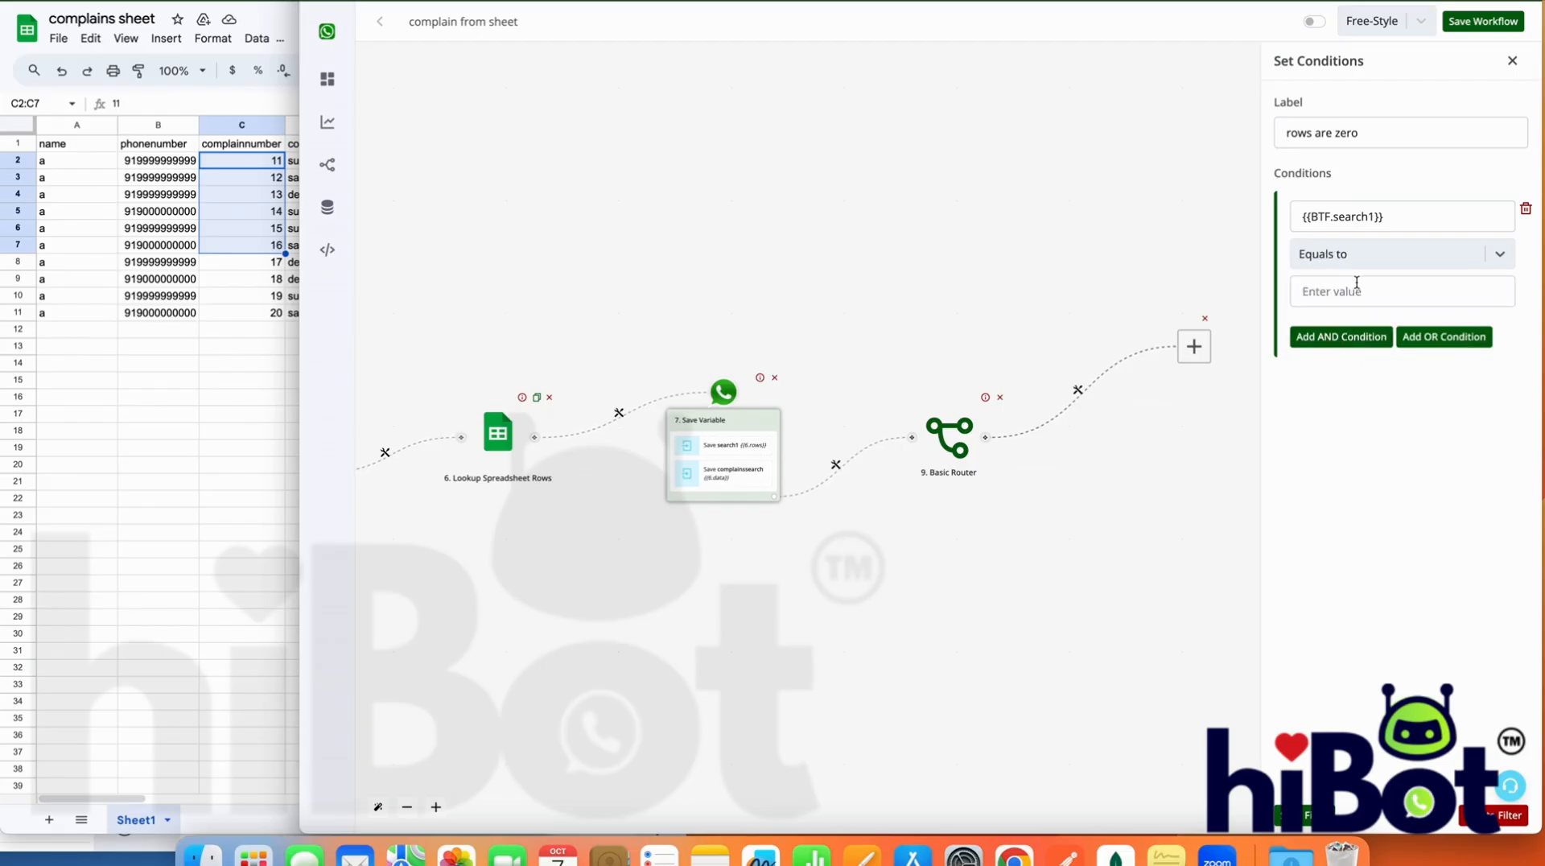
{"action": "left_click", "coordinate": [1356, 293]}
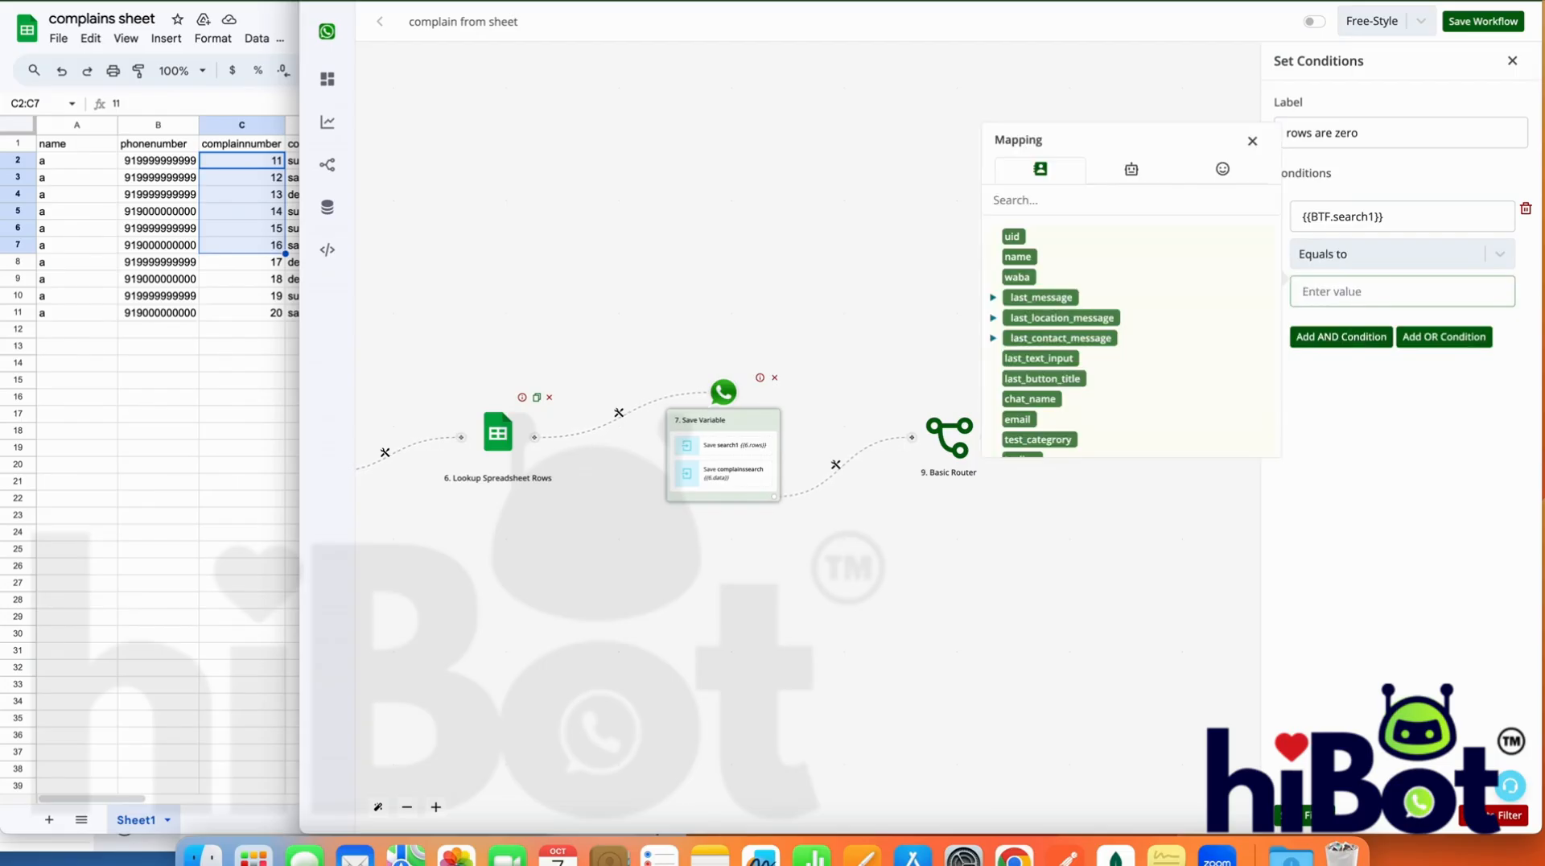
{"action": "type", "text": "0"}
{"action": "left_click", "coordinate": [1313, 815]}
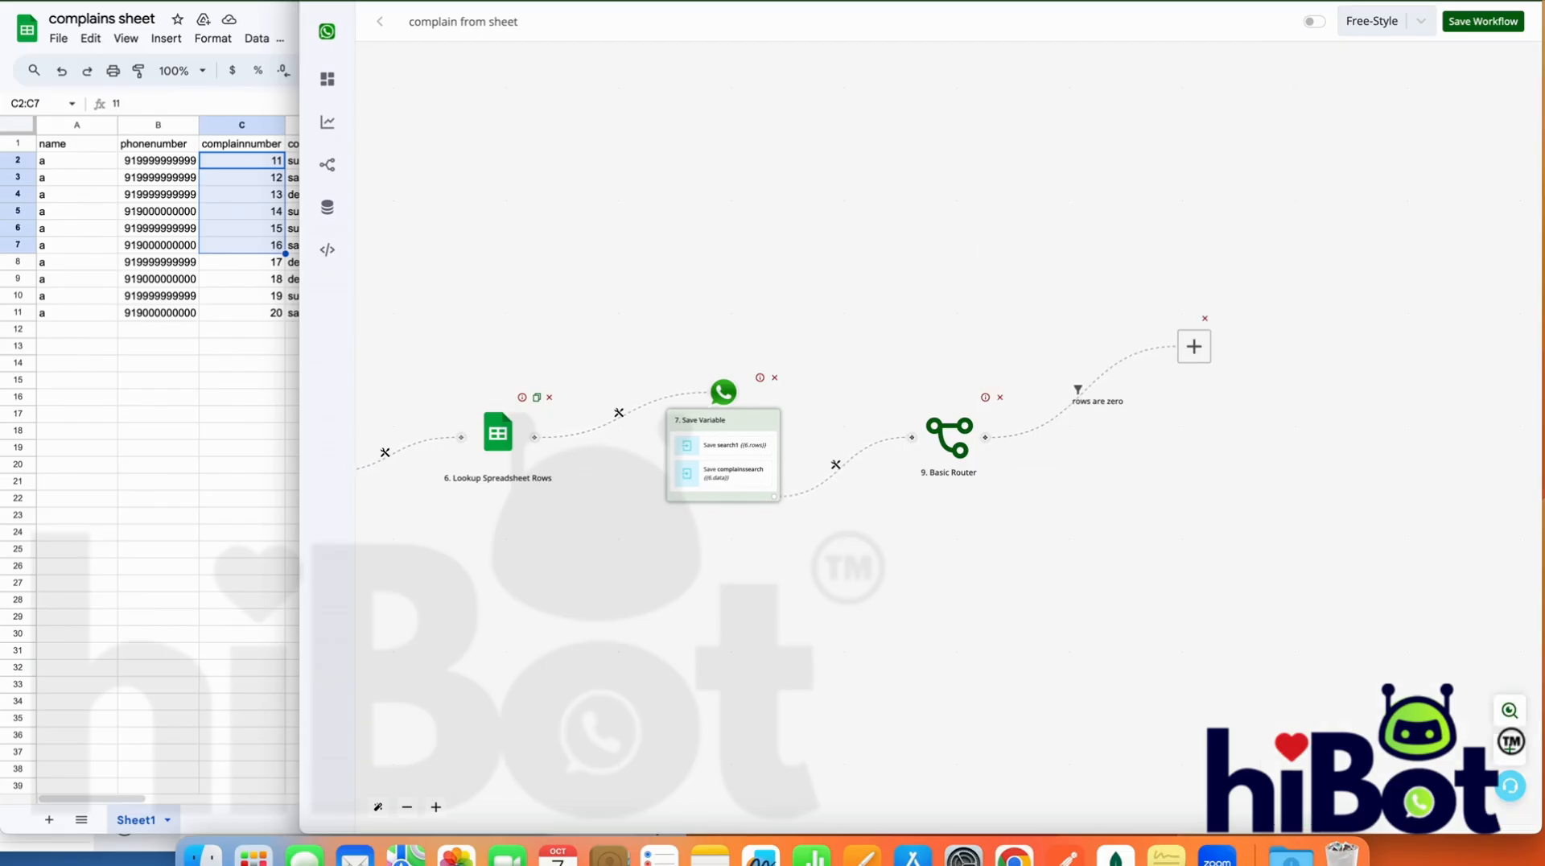
Add a Send Message action on the rows are zero branch with the text "We donot have any complains from your number." and save it
{"action": "left_click", "coordinate": [1193, 347]}
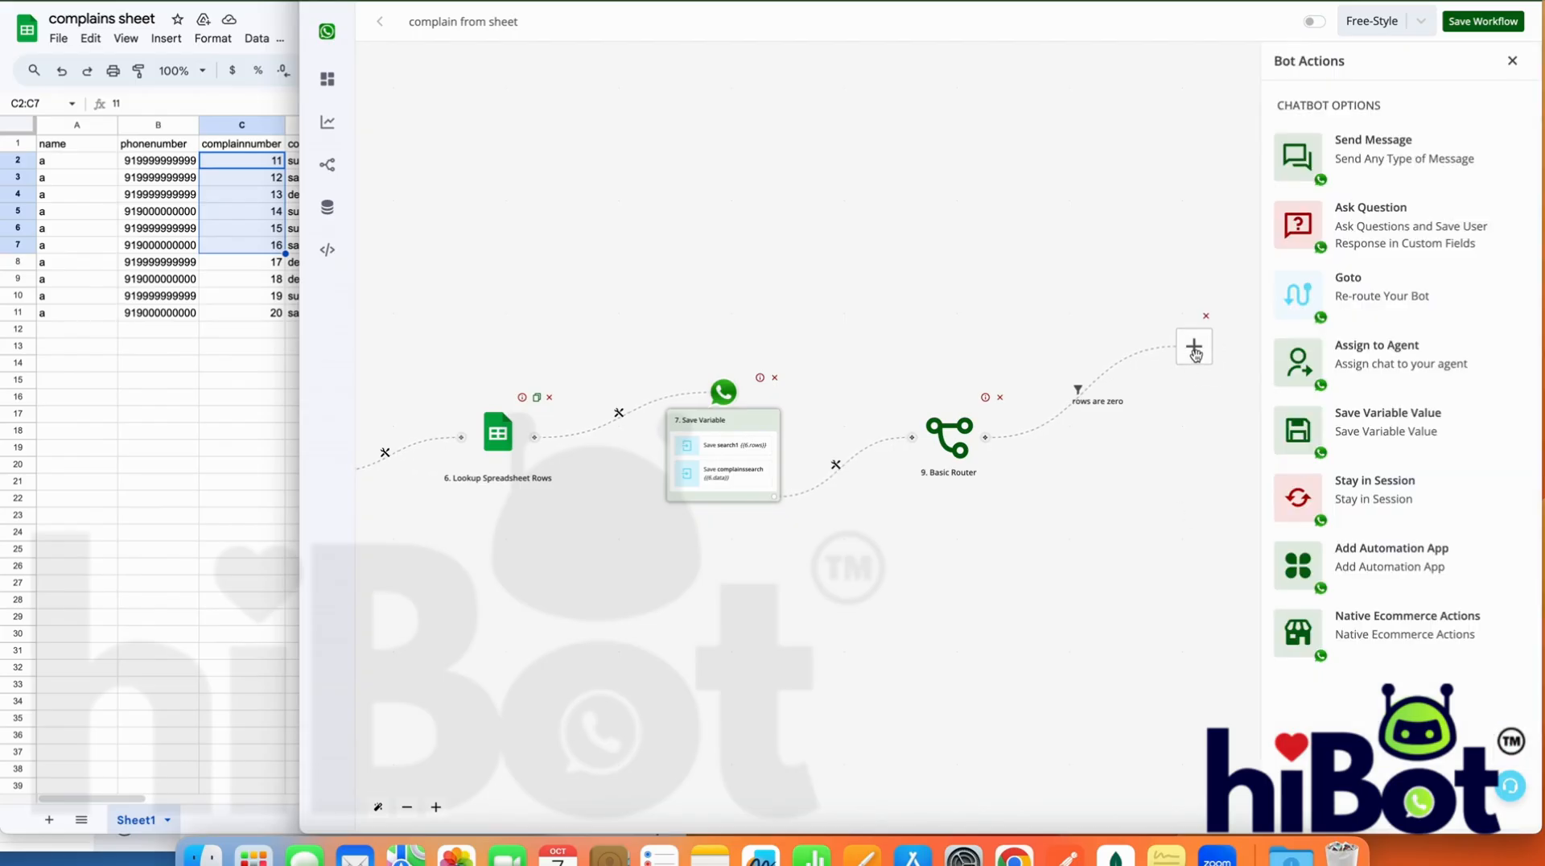
{"action": "left_click", "coordinate": [1357, 161]}
{"action": "left_click", "coordinate": [1350, 204]}
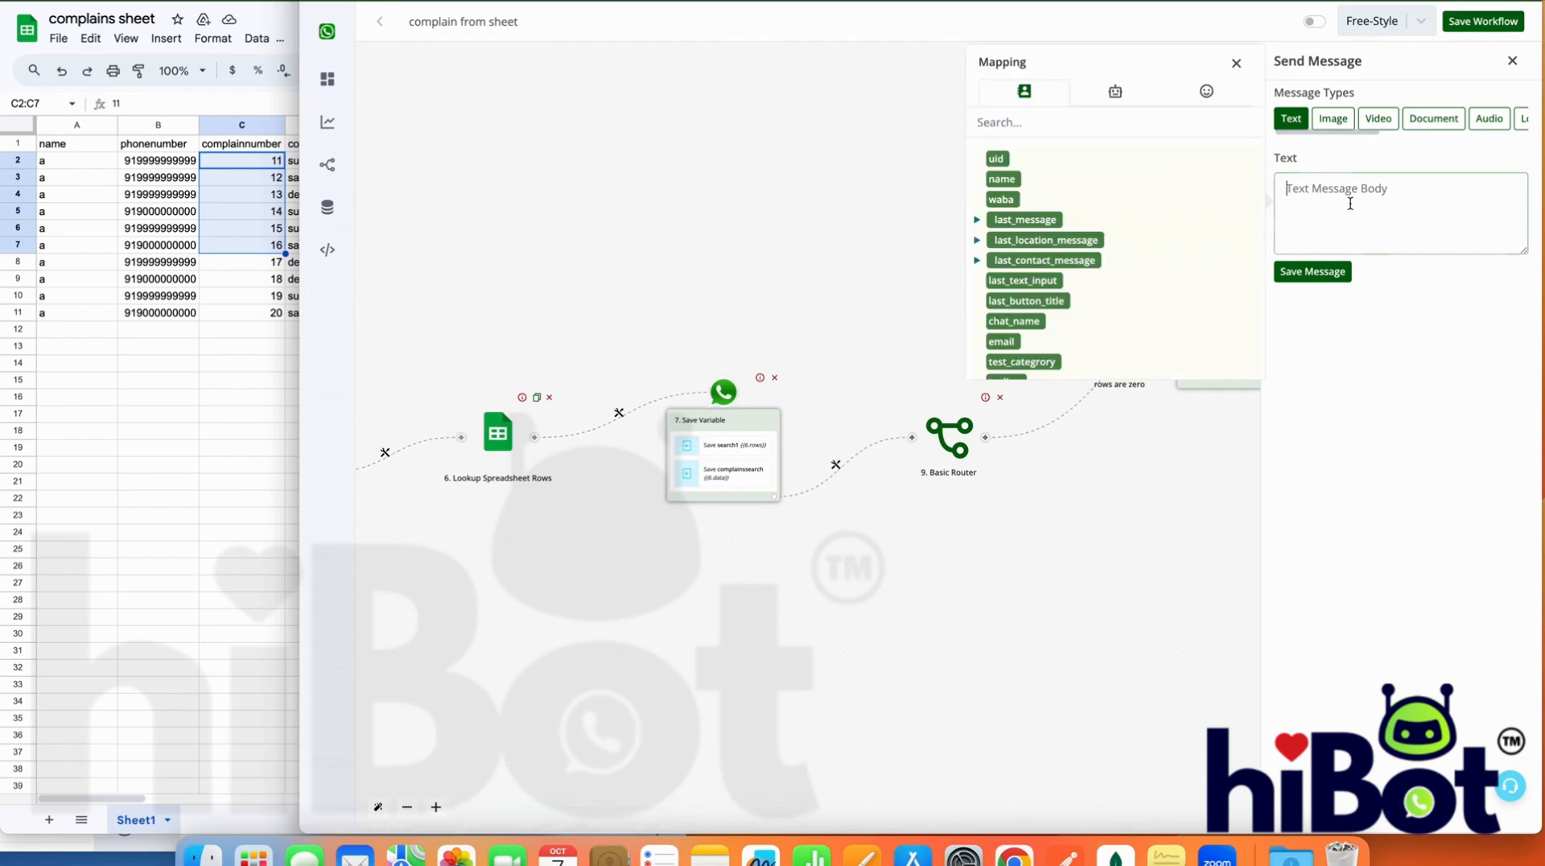
{"action": "type", "text": "We"}
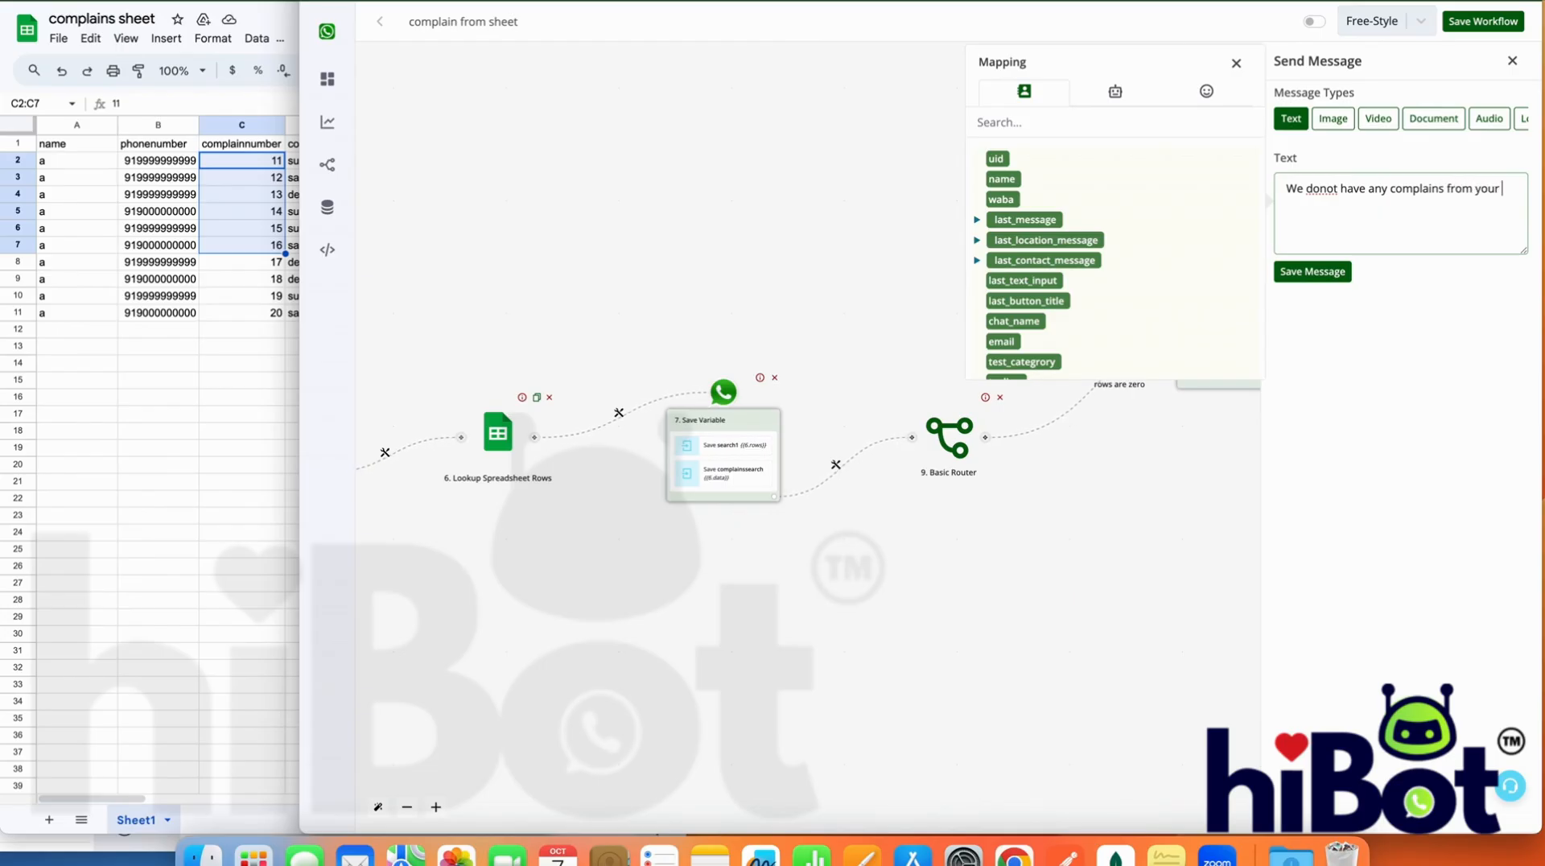
{"action": "type", "text": "umber"}
{"action": "left_click", "coordinate": [1236, 63]}
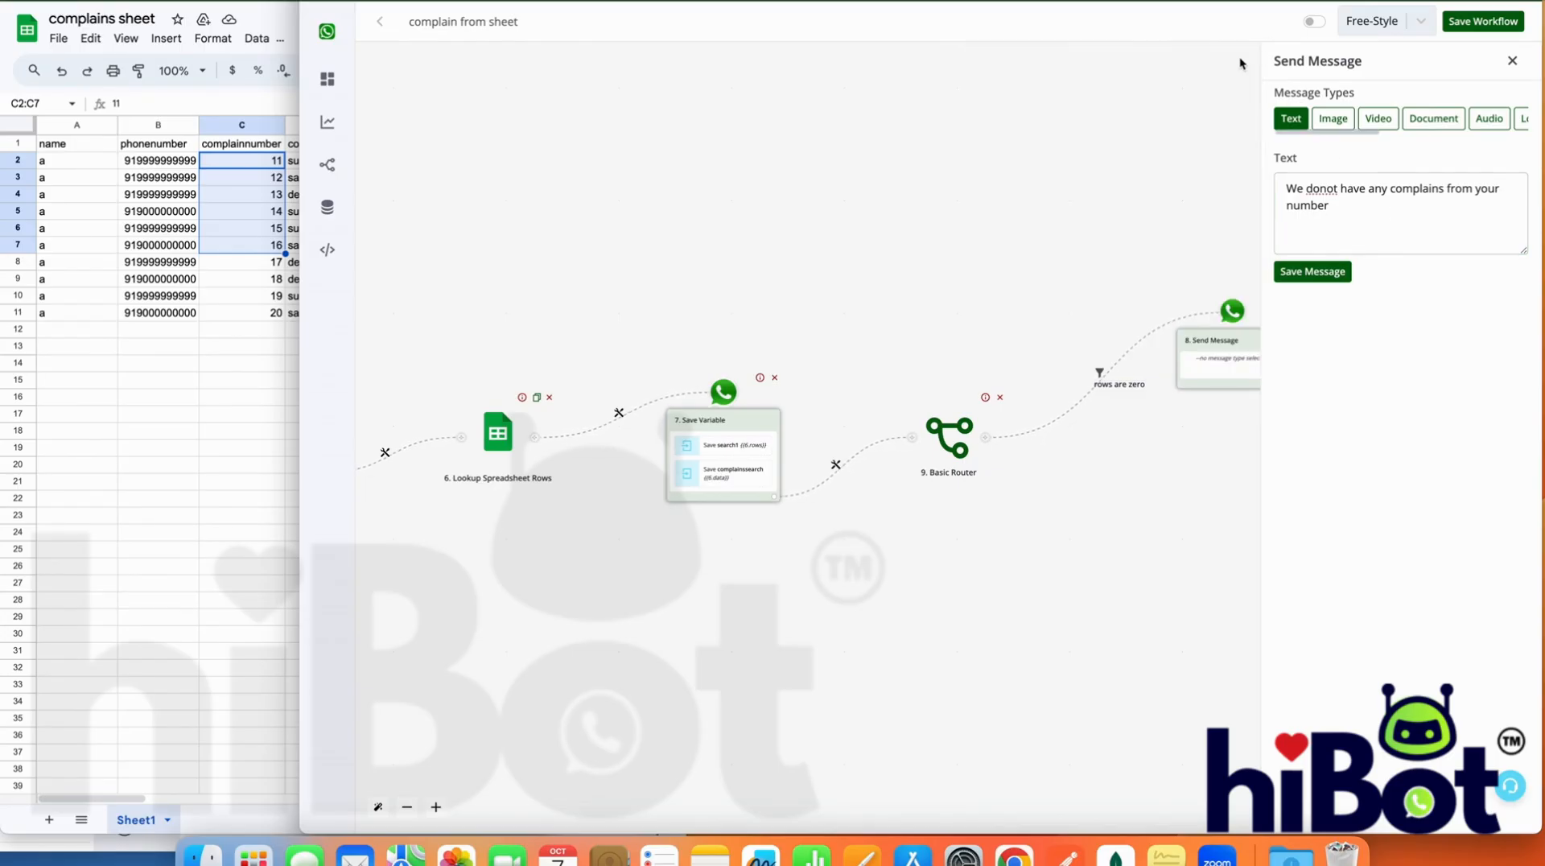
{"action": "left_click_drag", "start_coordinate": [1163, 465], "coordinate": [1153, 466]}
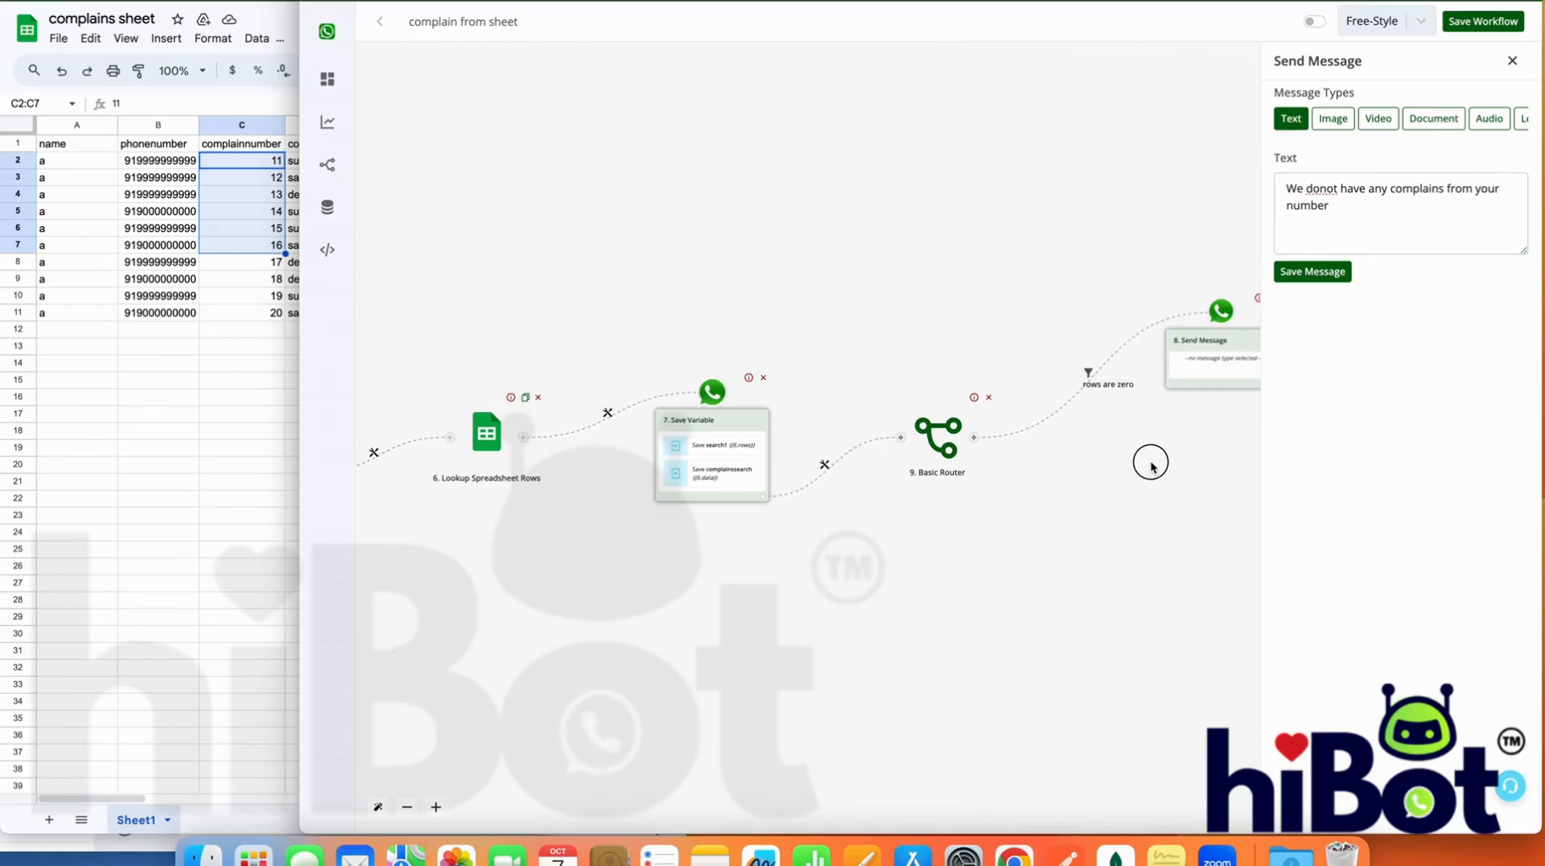
{"action": "left_click", "coordinate": [1349, 208]}
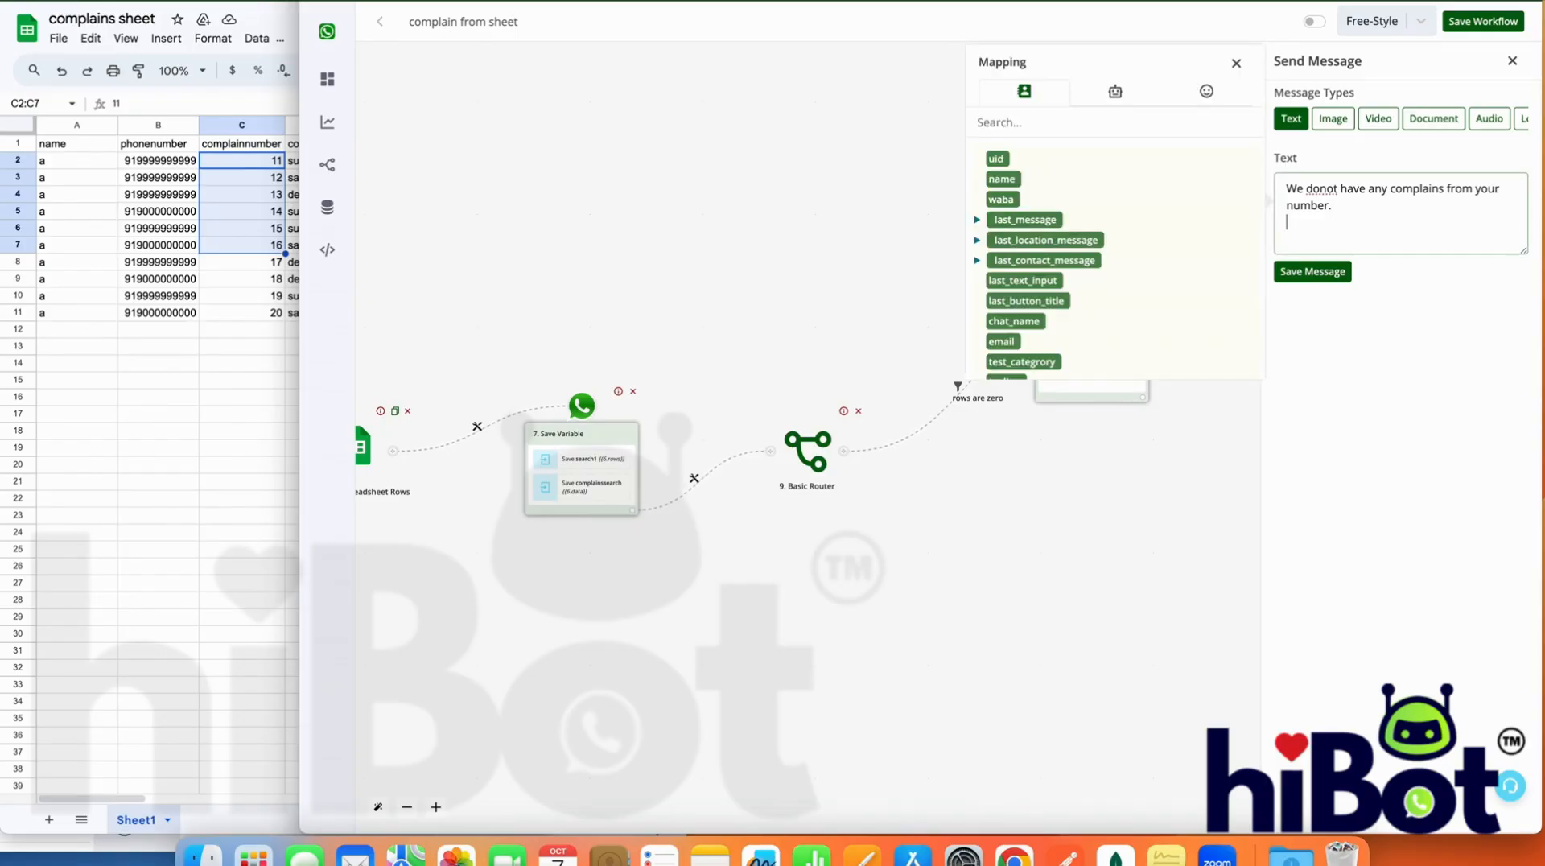
{"action": "type", "text": "."}
{"action": "left_click", "coordinate": [1312, 271]}
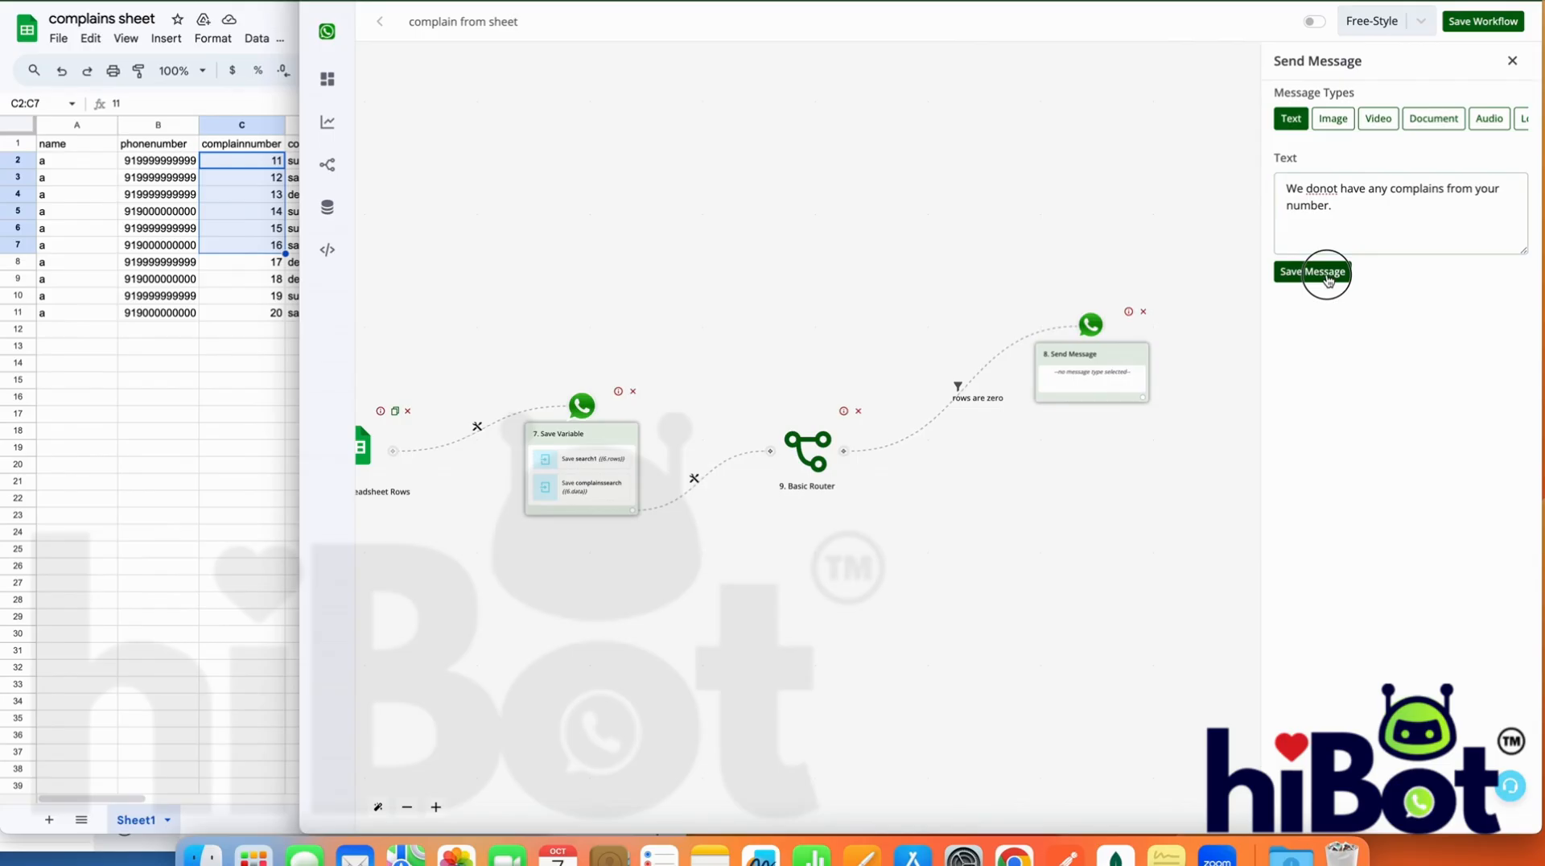
Add a Goto action after the no-complaints message that routes to step 4, Send Question, and save the route
{"action": "left_click", "coordinate": [1142, 397]}
{"action": "left_click", "coordinate": [924, 429]}
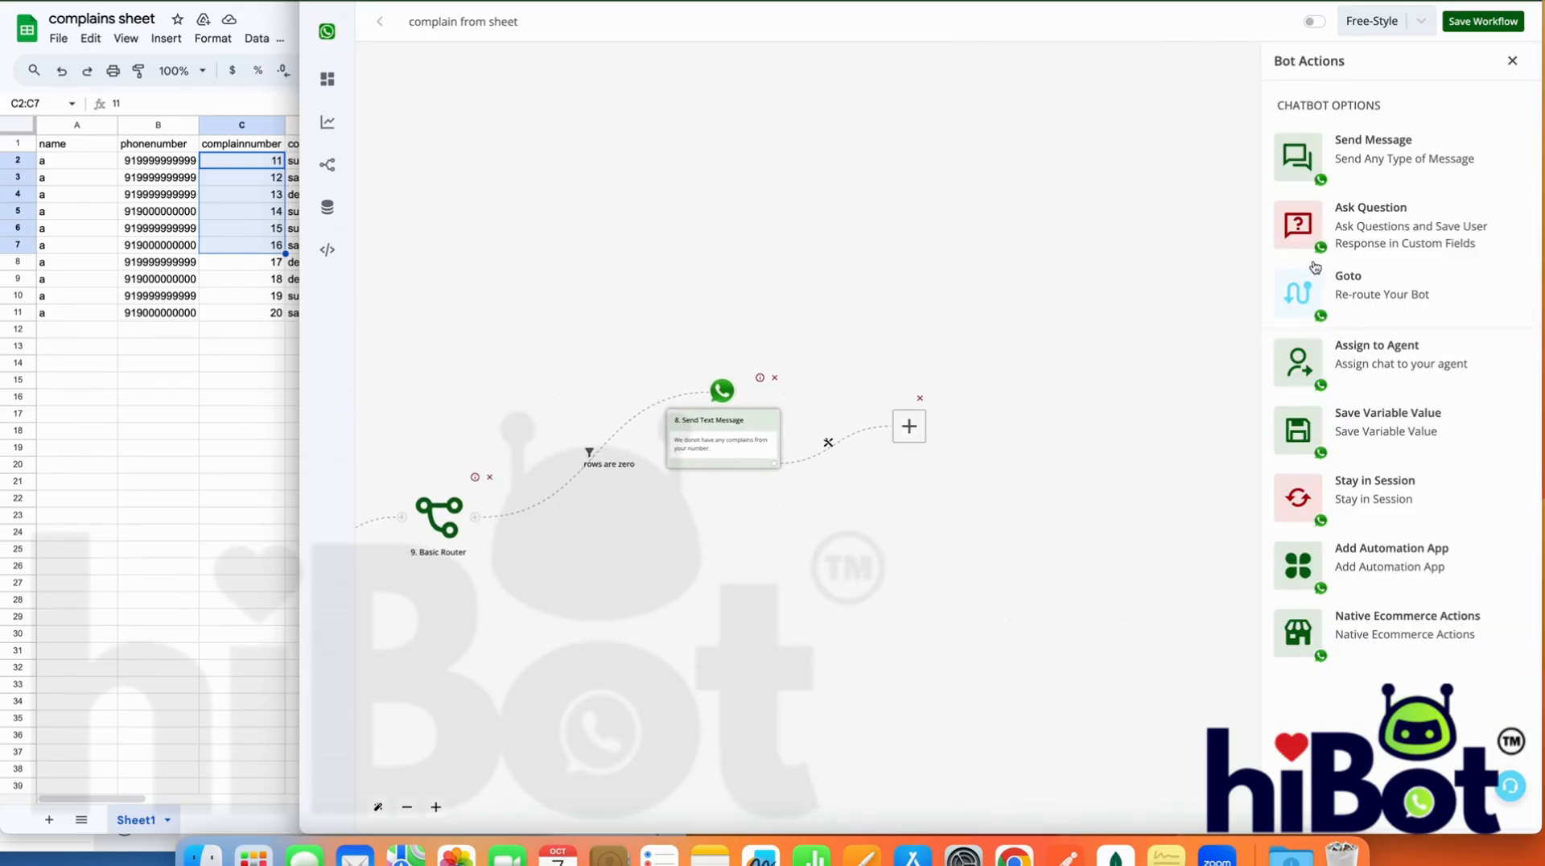
{"action": "left_click", "coordinate": [1348, 286]}
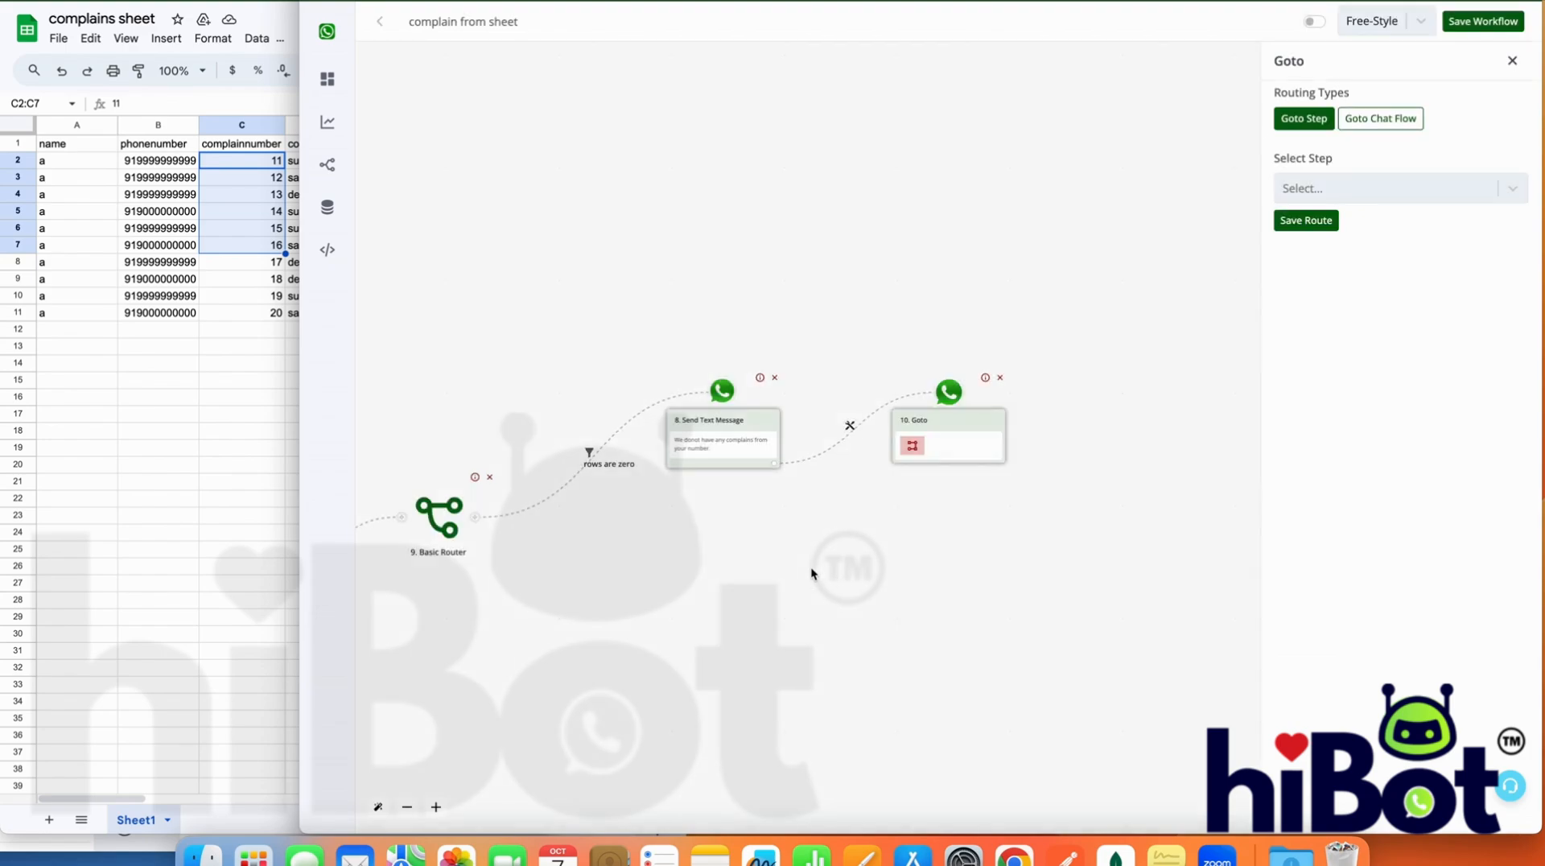
{"action": "left_click_drag", "start_coordinate": [854, 573], "coordinate": [1204, 599]}
{"action": "left_click_drag", "start_coordinate": [805, 653], "coordinate": [1119, 660]}
{"action": "left_click_drag", "start_coordinate": [699, 660], "coordinate": [1031, 663]}
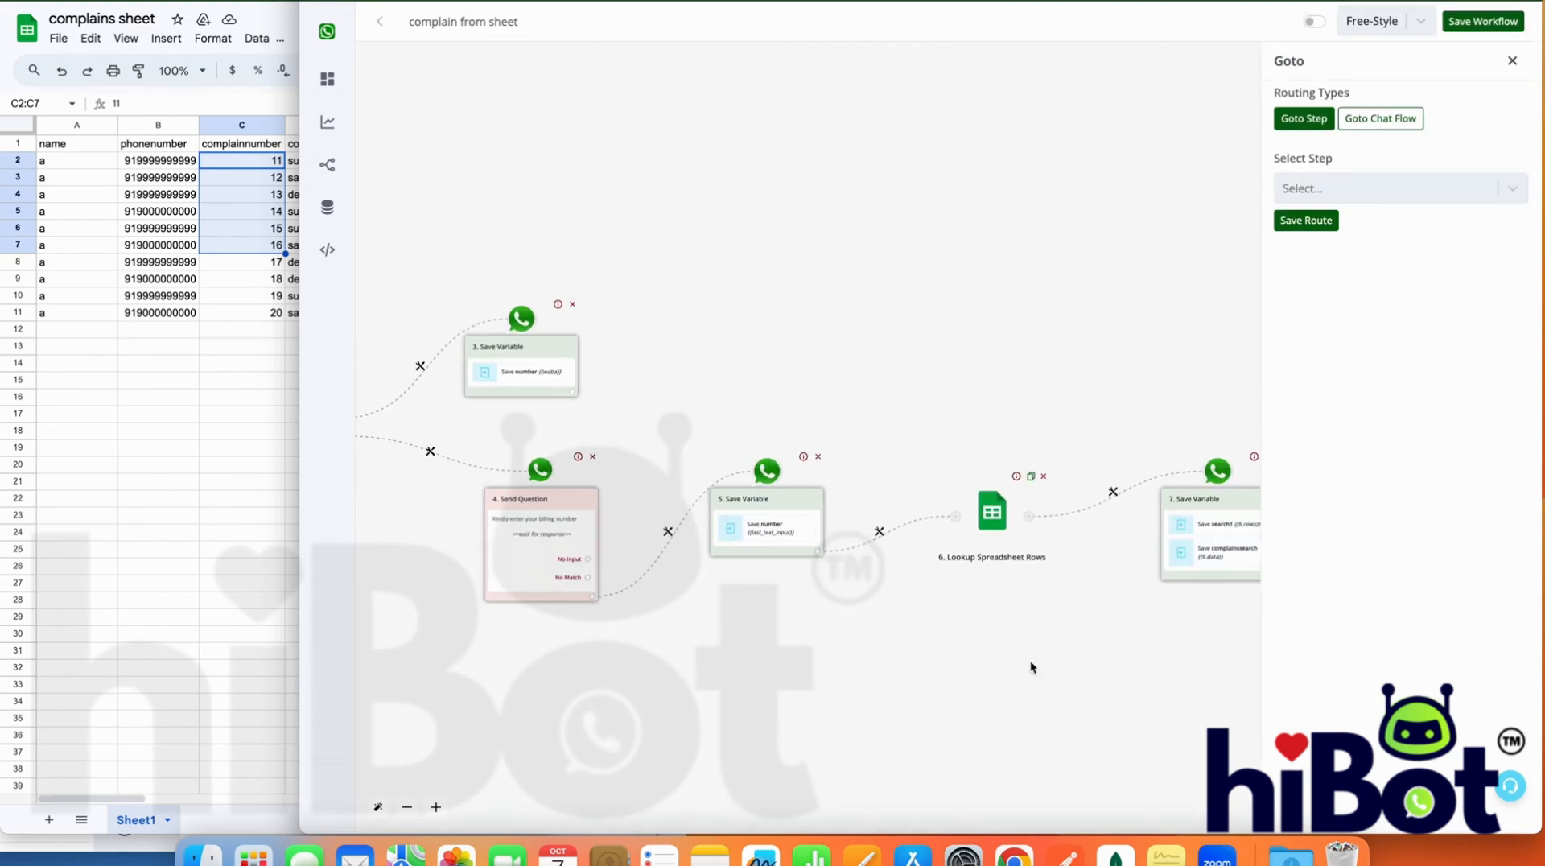
{"action": "left_click_drag", "start_coordinate": [606, 640], "coordinate": [710, 636]}
{"action": "left_click_drag", "start_coordinate": [485, 661], "coordinate": [657, 665]}
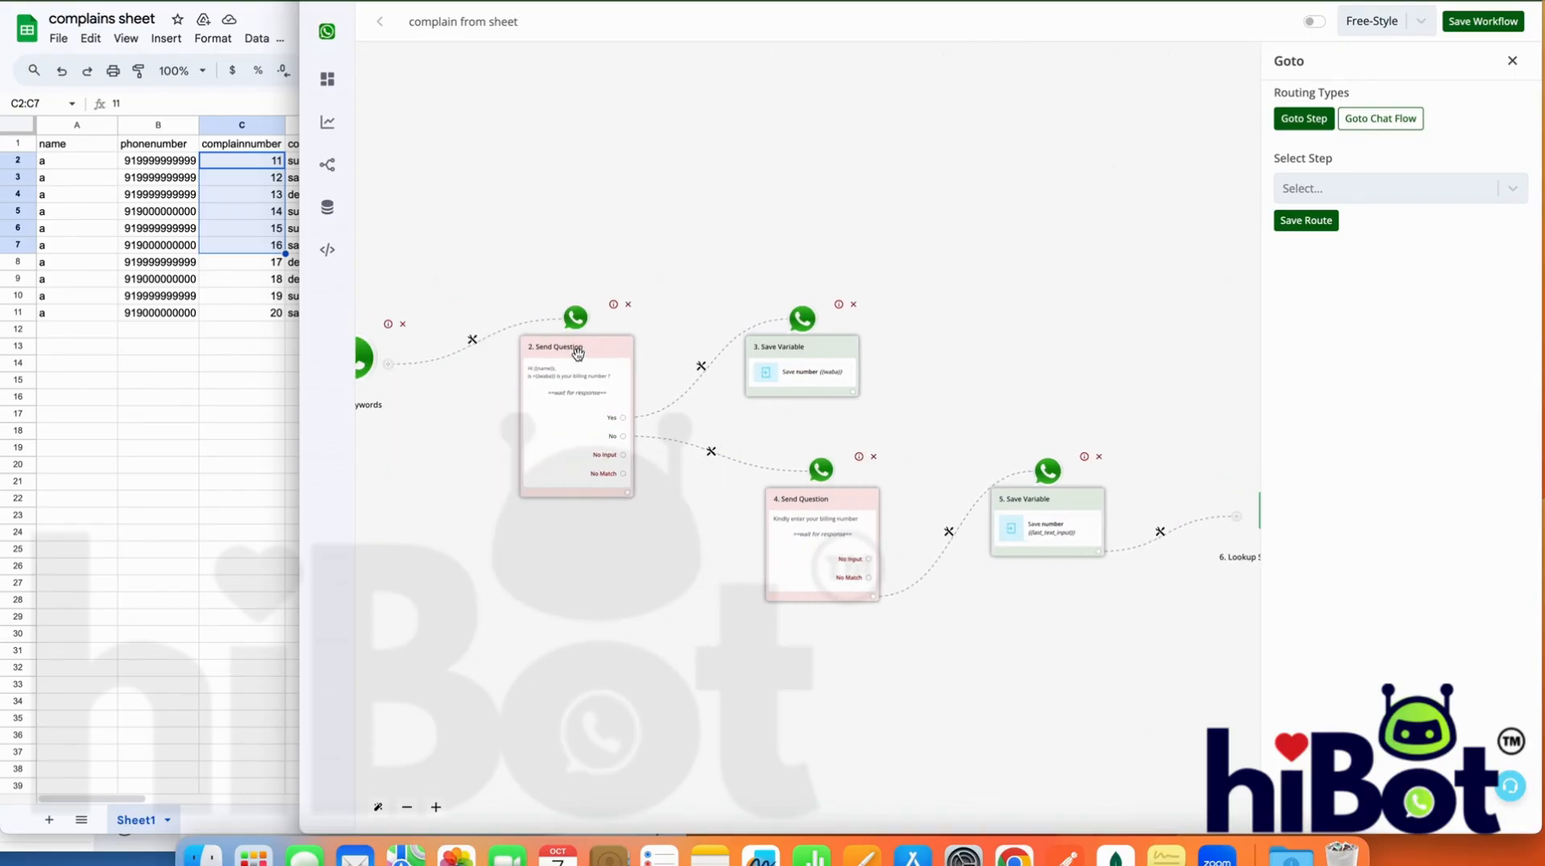
{"action": "left_click", "coordinate": [1326, 192]}
{"action": "left_click", "coordinate": [1317, 330]}
{"action": "left_click", "coordinate": [1303, 217]}
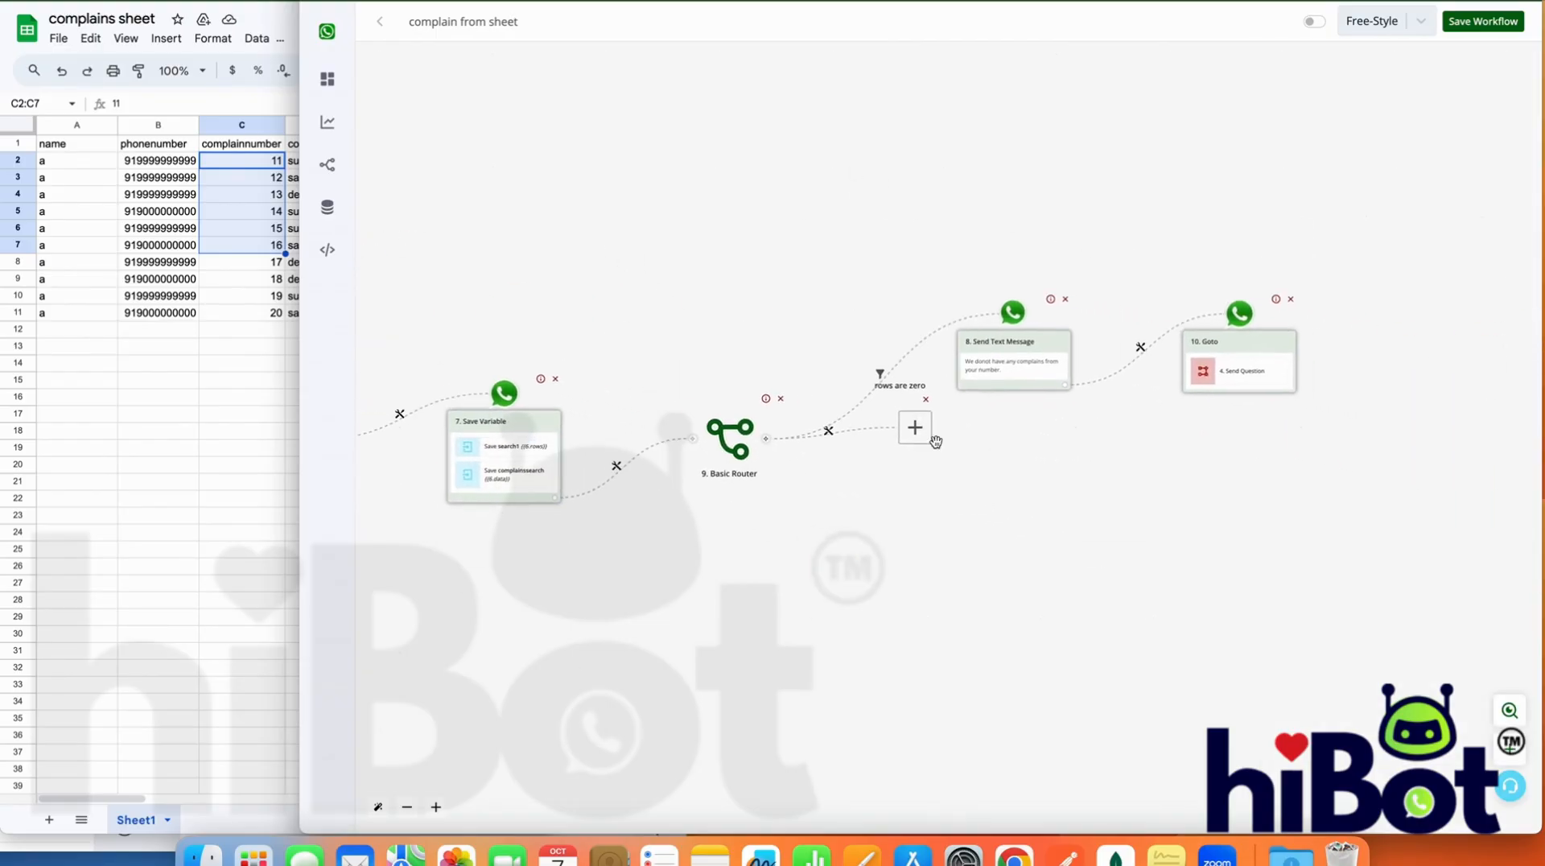
Place the router's second branch below the first and label its filter "complains are found"
{"action": "left_click_drag", "start_coordinate": [913, 432], "coordinate": [1023, 587]}
{"action": "left_click", "coordinate": [878, 512]}
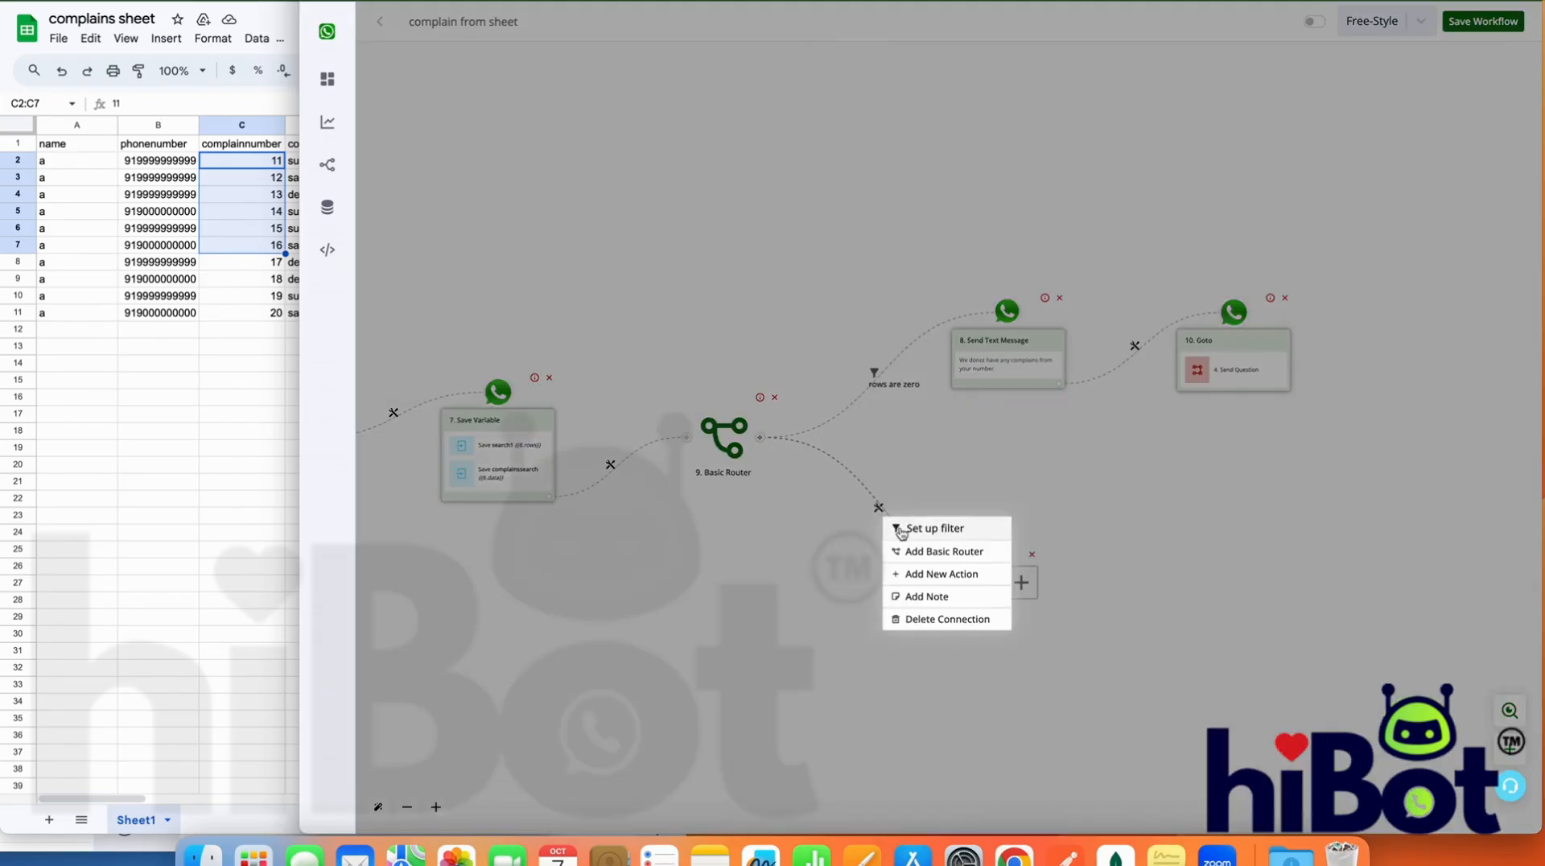
{"action": "left_click", "coordinate": [894, 527]}
{"action": "left_click", "coordinate": [1355, 146]}
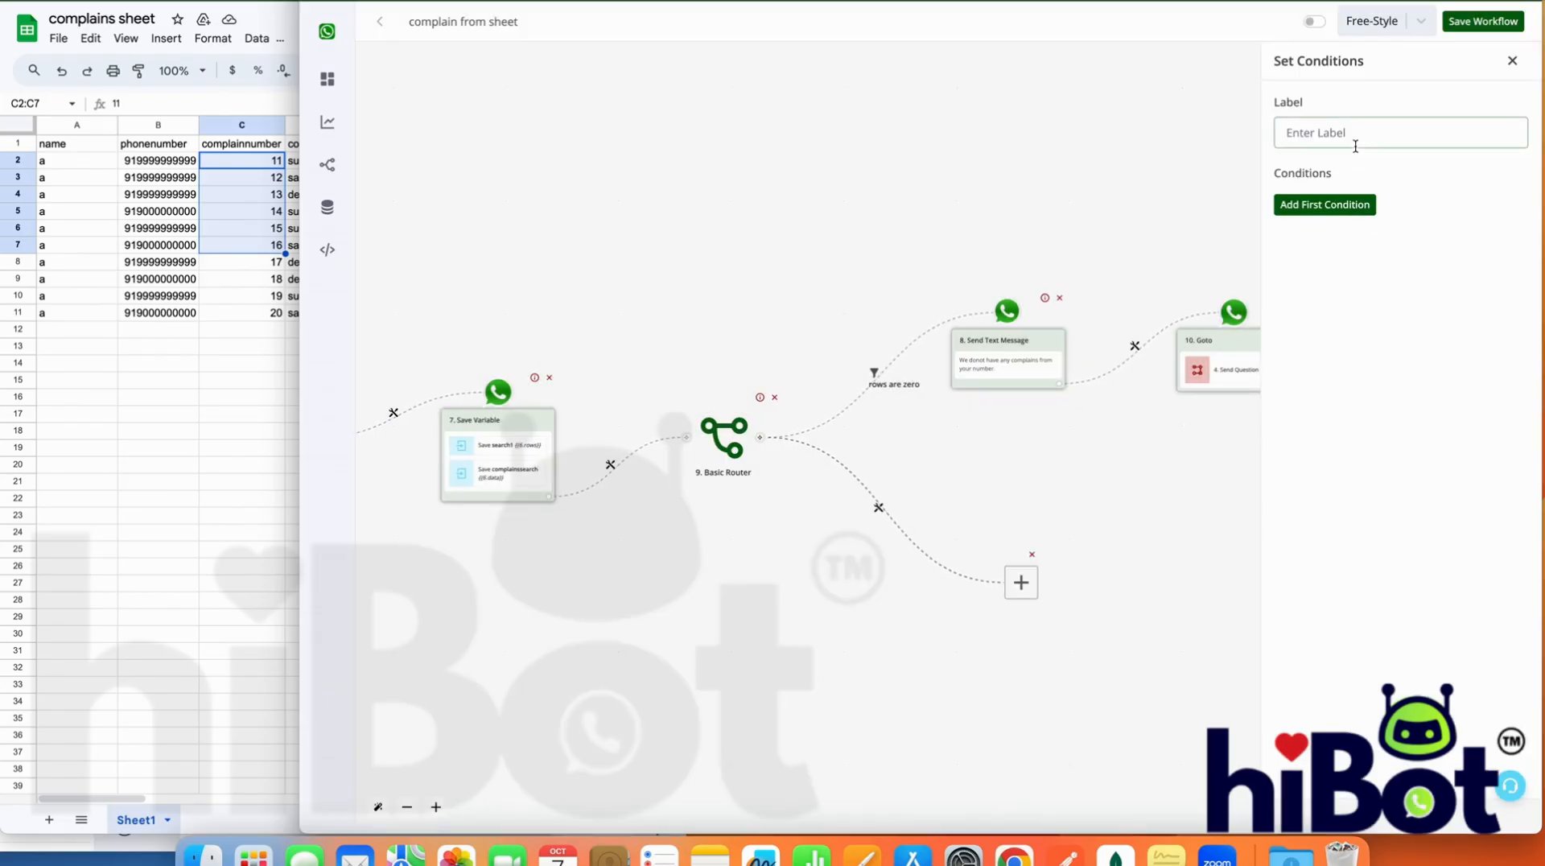
{"action": "type", "text": "complains are found"}
Set the complains are found filter's condition to bot field search1 Greater than 0 and save the filter
{"action": "left_click", "coordinate": [1355, 211]}
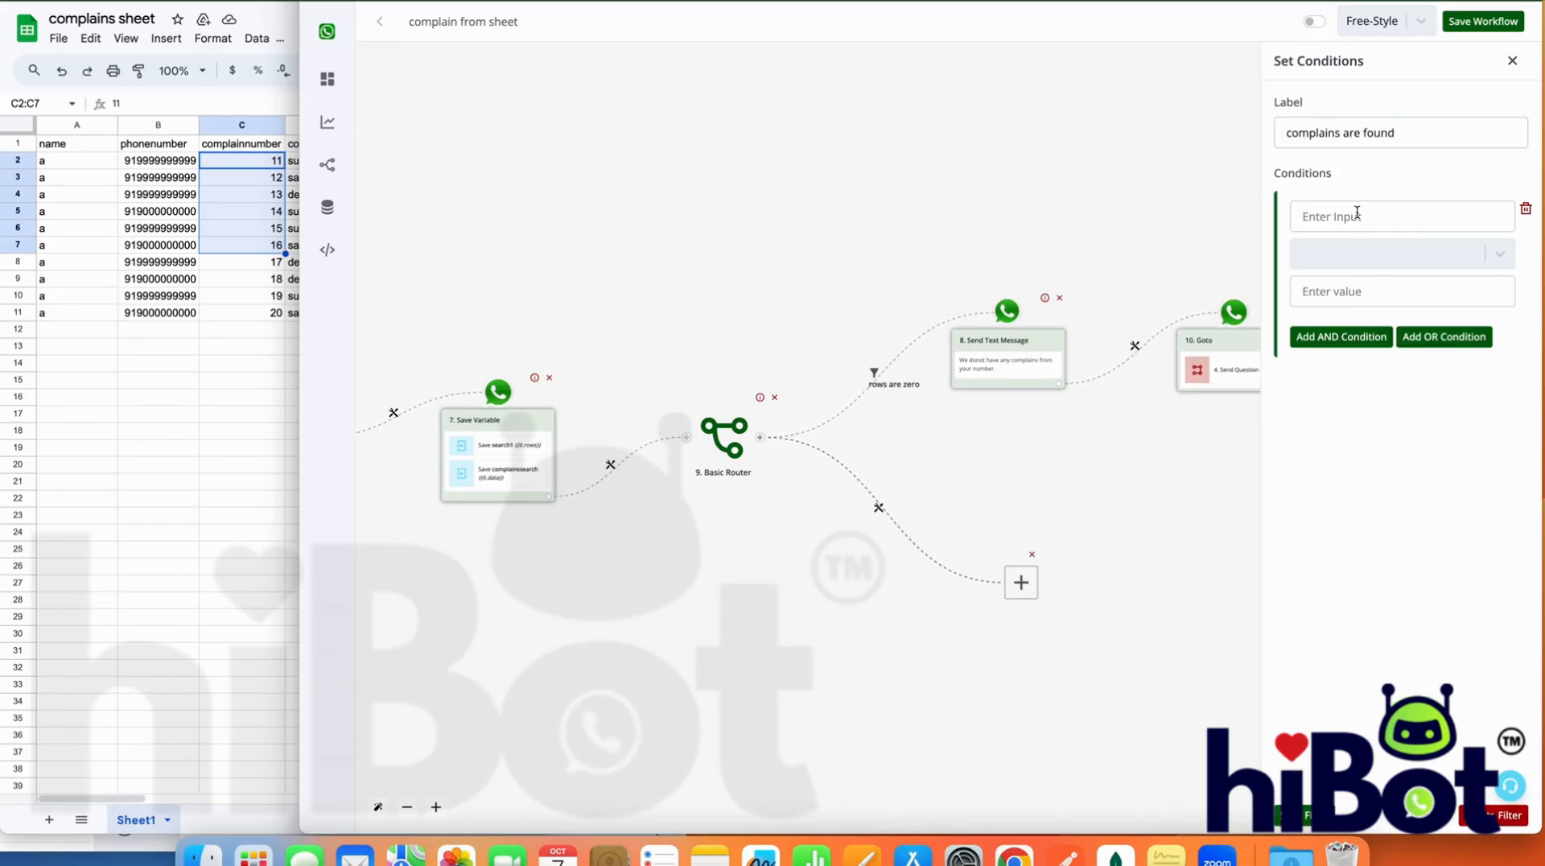
{"action": "left_click", "coordinate": [1352, 216]}
{"action": "left_click", "coordinate": [1137, 103]}
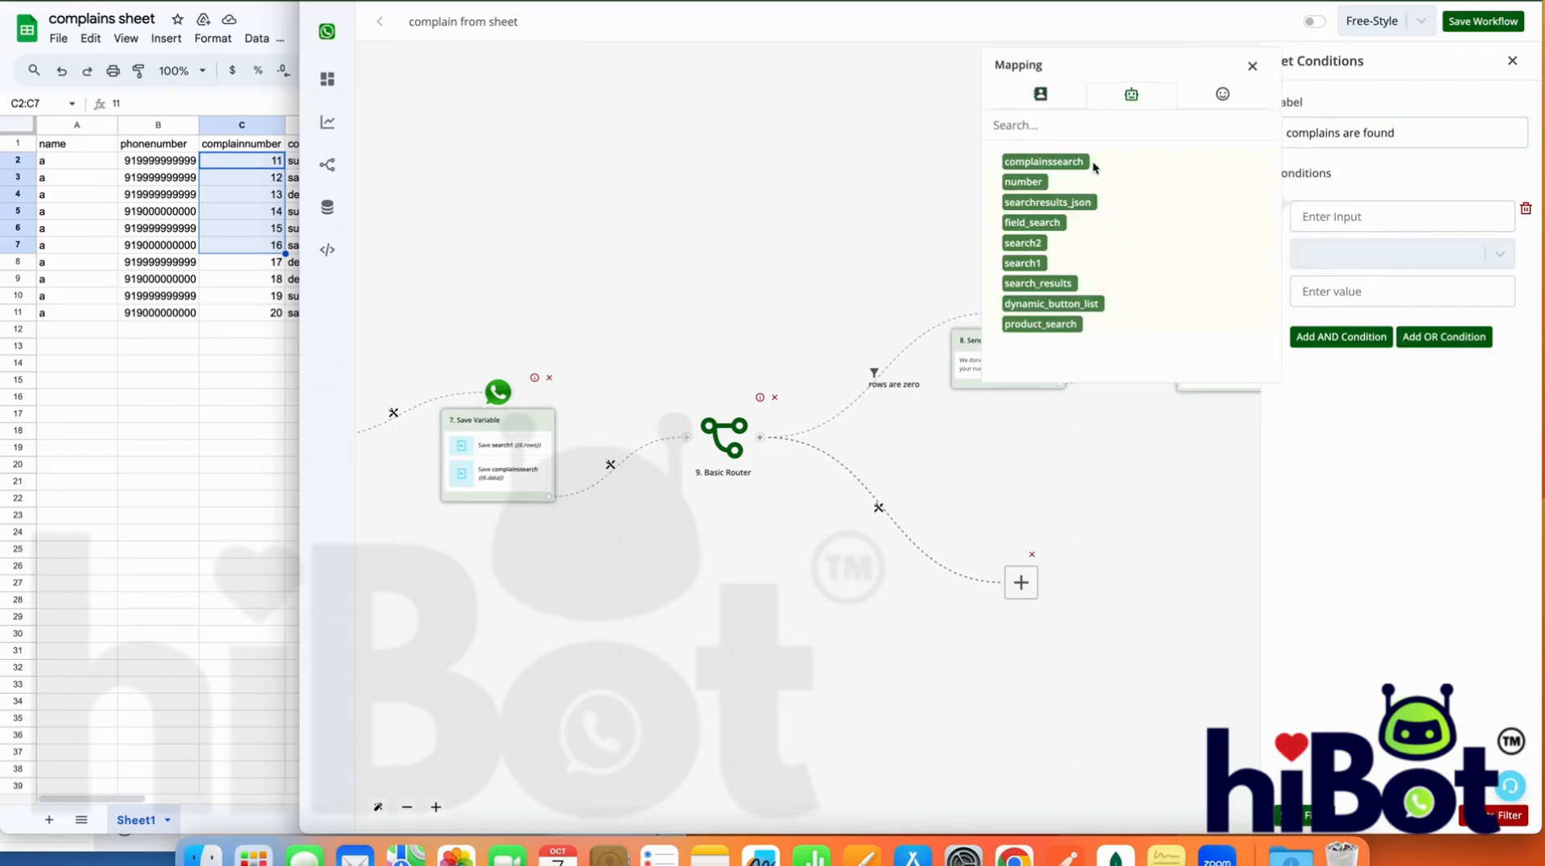
{"action": "left_click", "coordinate": [1033, 263]}
{"action": "left_click", "coordinate": [1354, 254]}
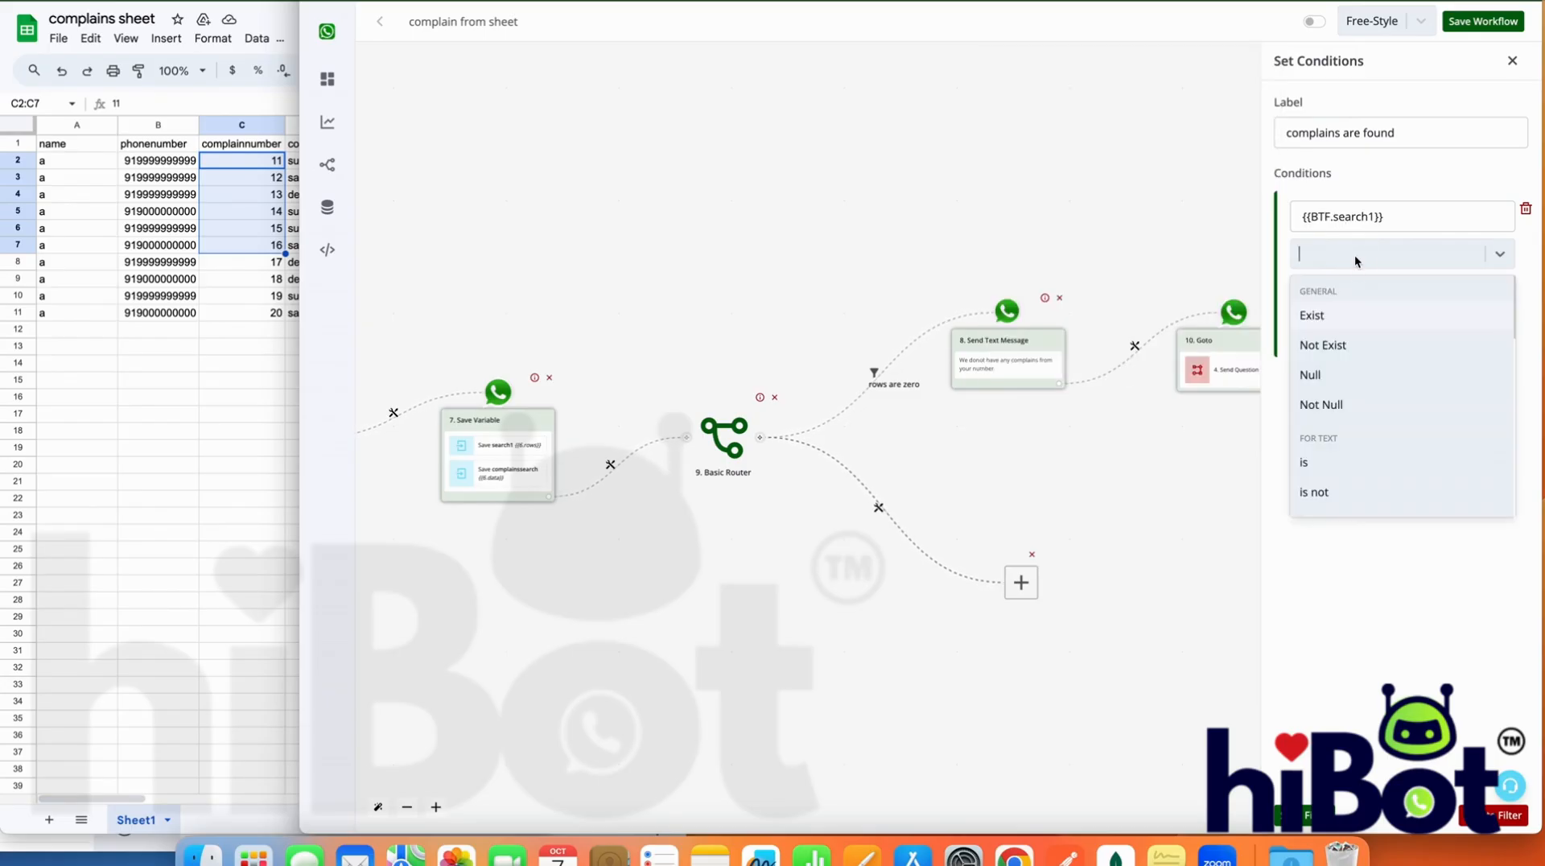
{"action": "scroll", "coordinate": [1355, 418], "scroll_direction": "down", "scroll_amount": 5}
{"action": "scroll", "coordinate": [1355, 427], "scroll_direction": "down", "scroll_amount": 3}
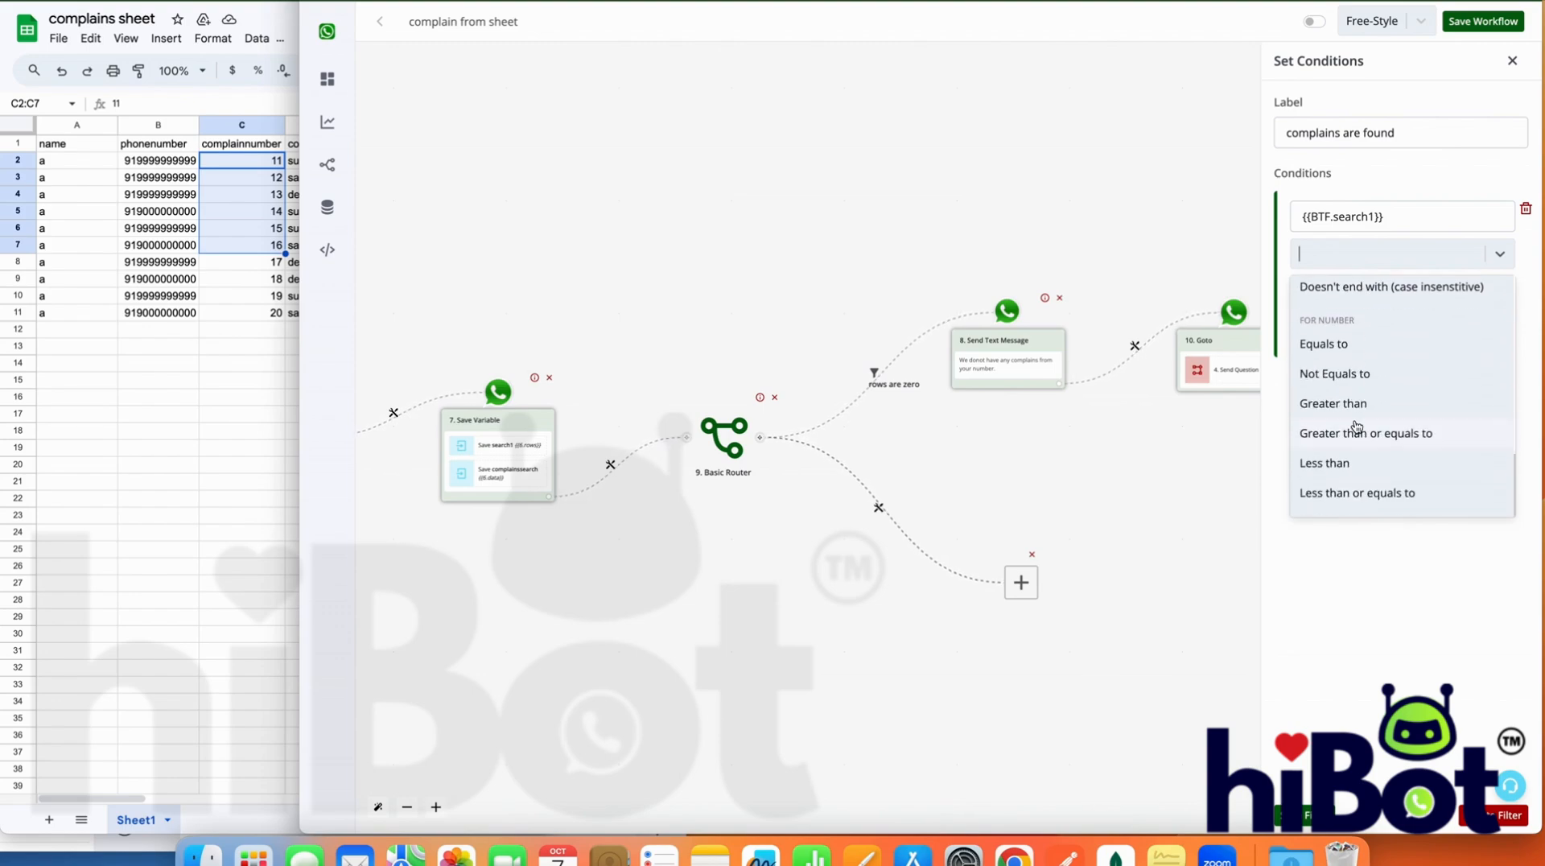
{"action": "left_click", "coordinate": [1357, 406]}
{"action": "left_click", "coordinate": [1338, 294]}
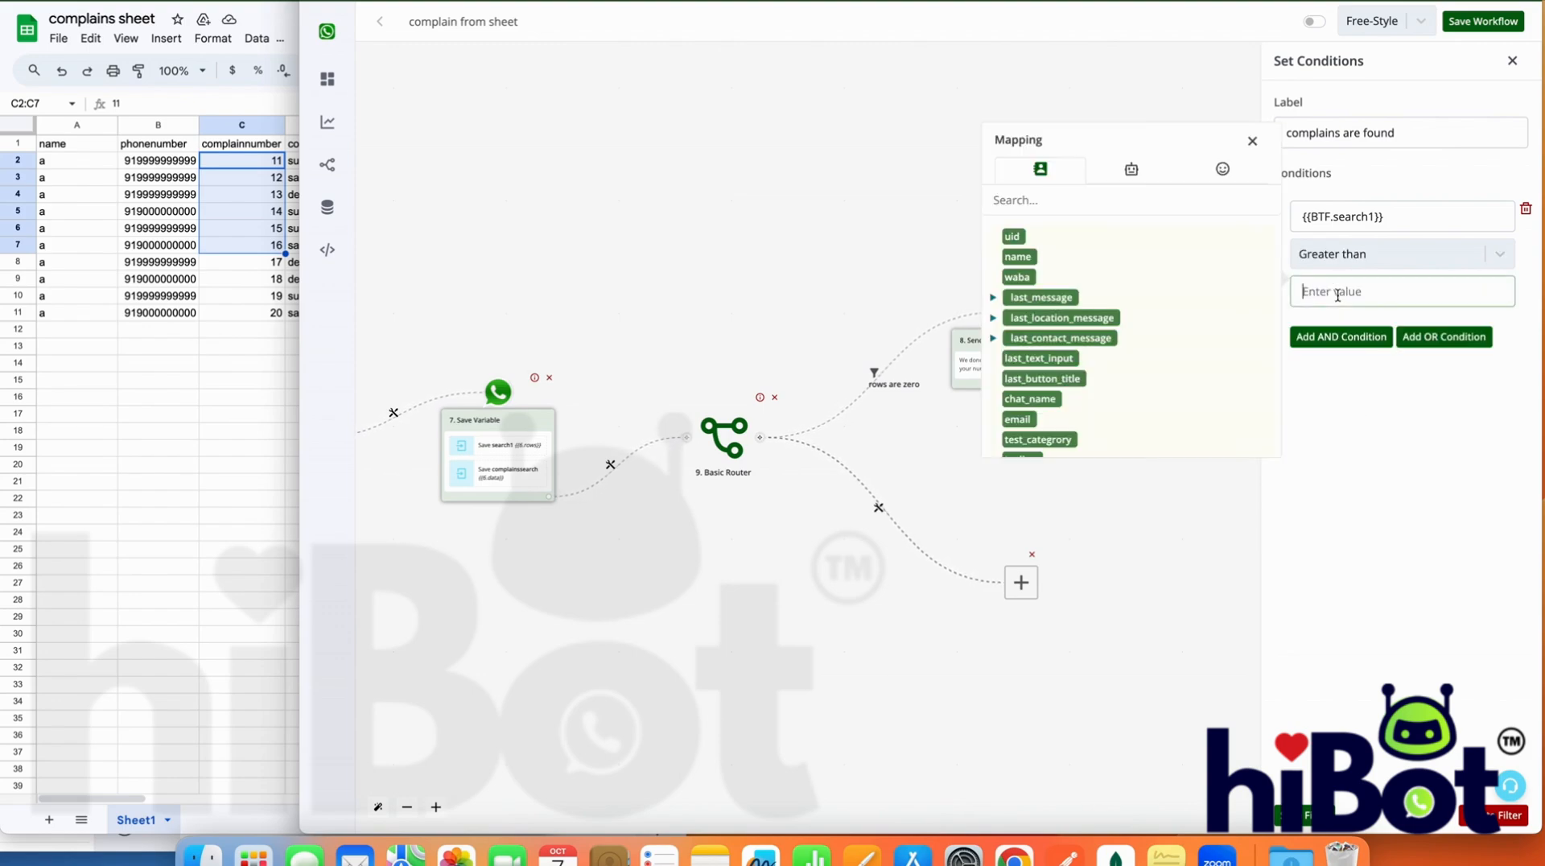
{"action": "type", "text": "0"}
{"action": "left_click", "coordinate": [1310, 819]}
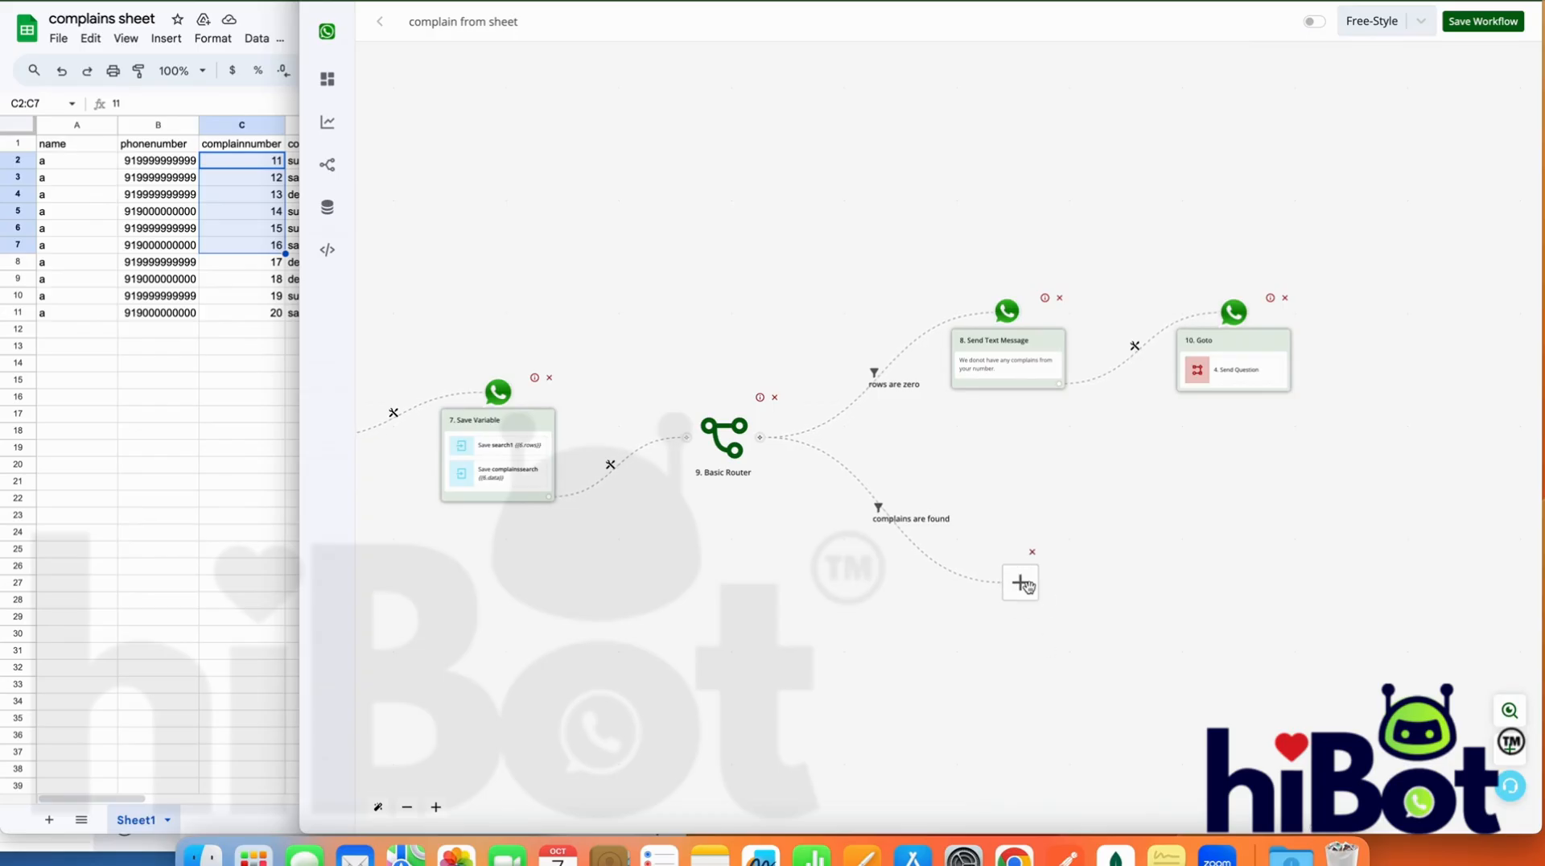
Add an Ask Question action of type Interactive Message on the complains are found branch and begin its body text with "Kind"
{"action": "left_click", "coordinate": [1027, 585]}
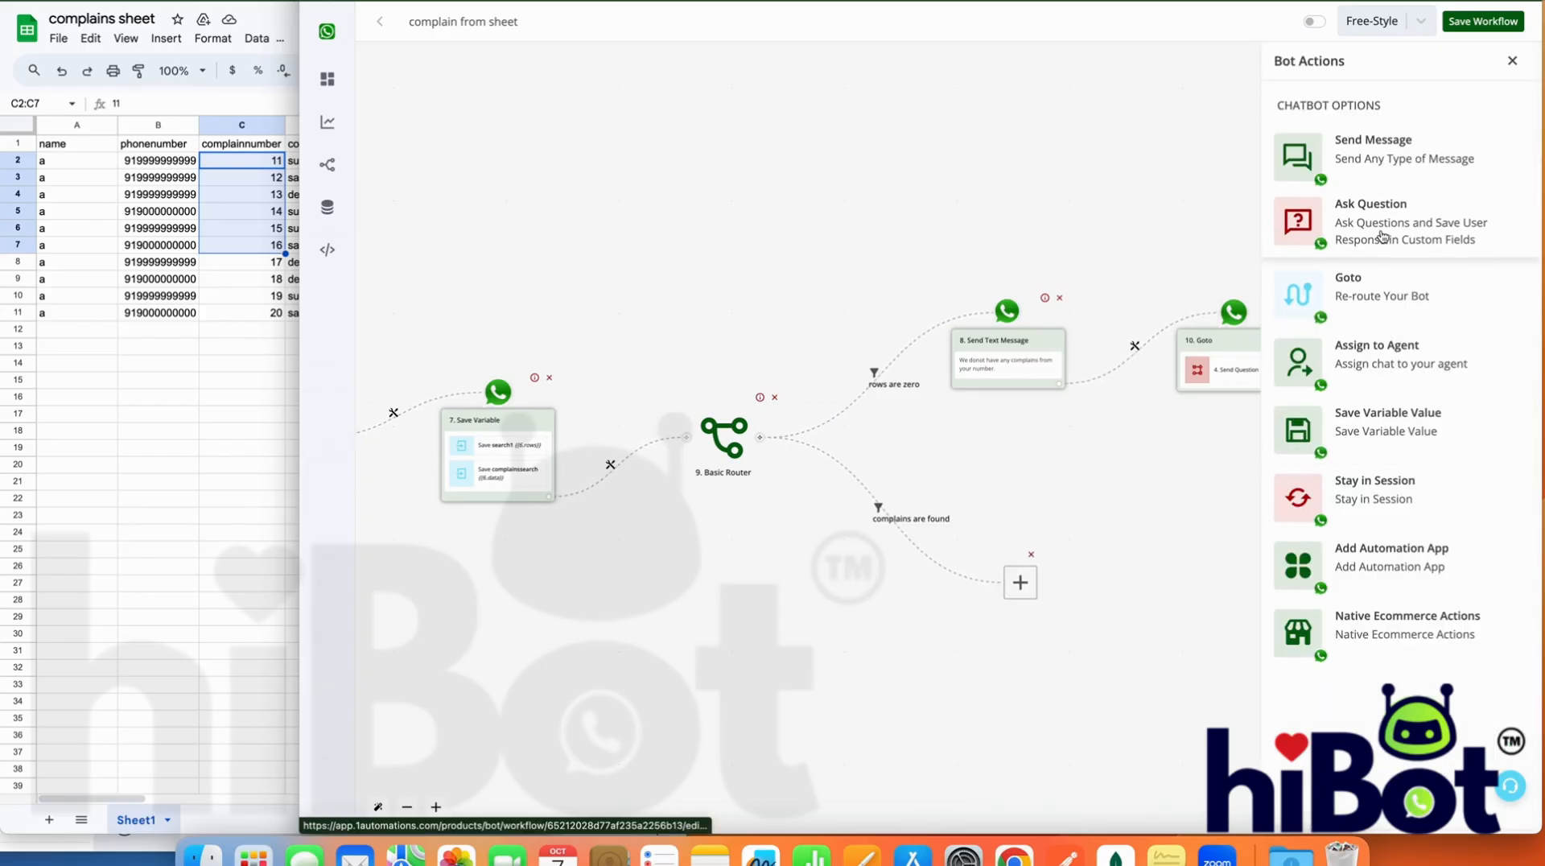
{"action": "left_click", "coordinate": [1381, 236]}
{"action": "scroll", "coordinate": [1391, 596], "scroll_direction": "down", "scroll_amount": 2}
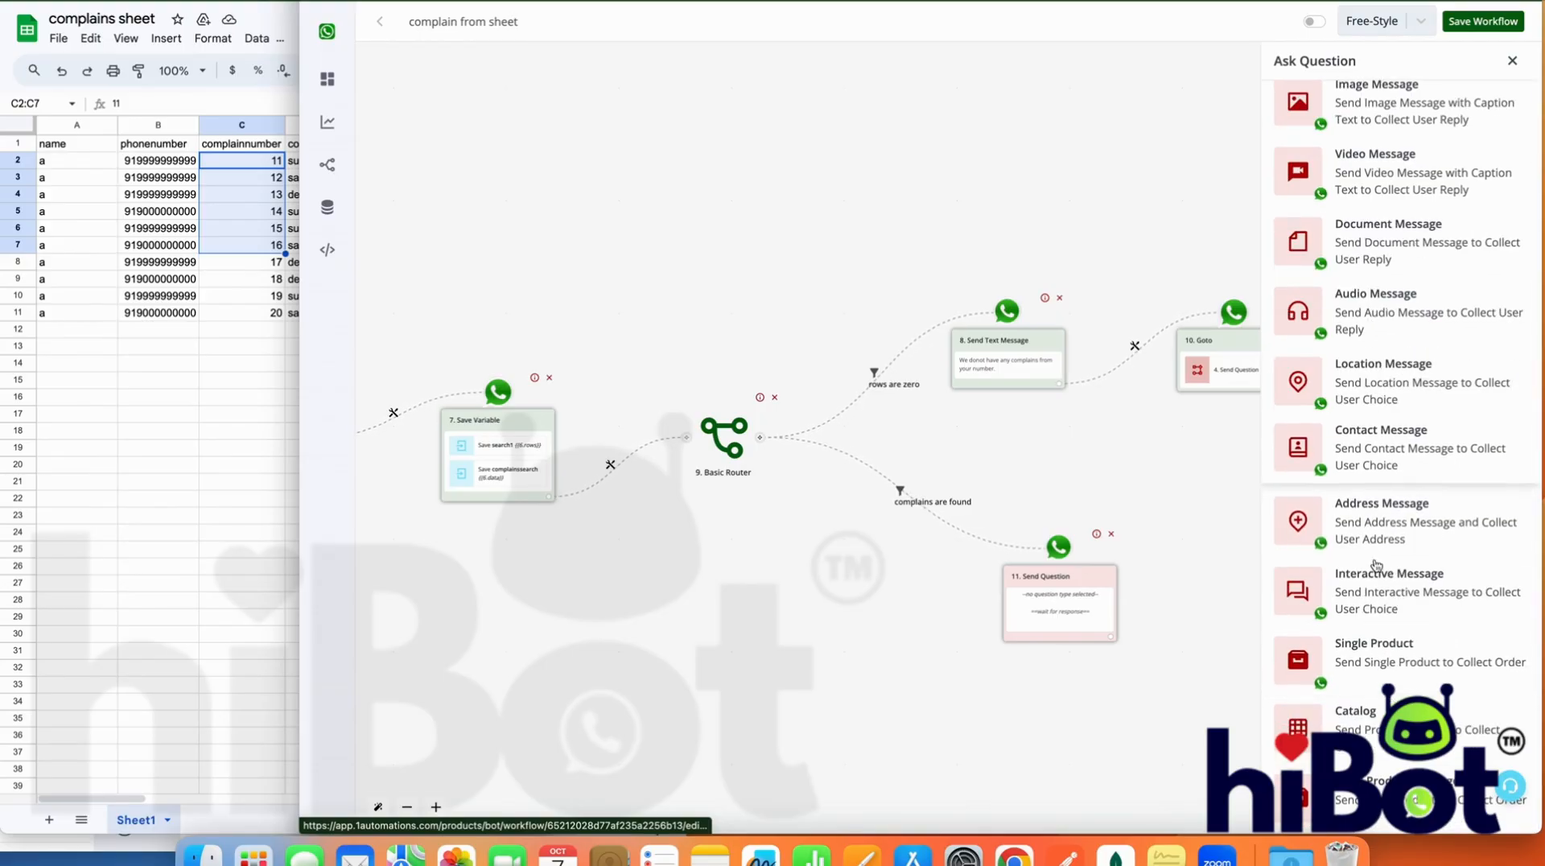
{"action": "left_click", "coordinate": [1368, 601]}
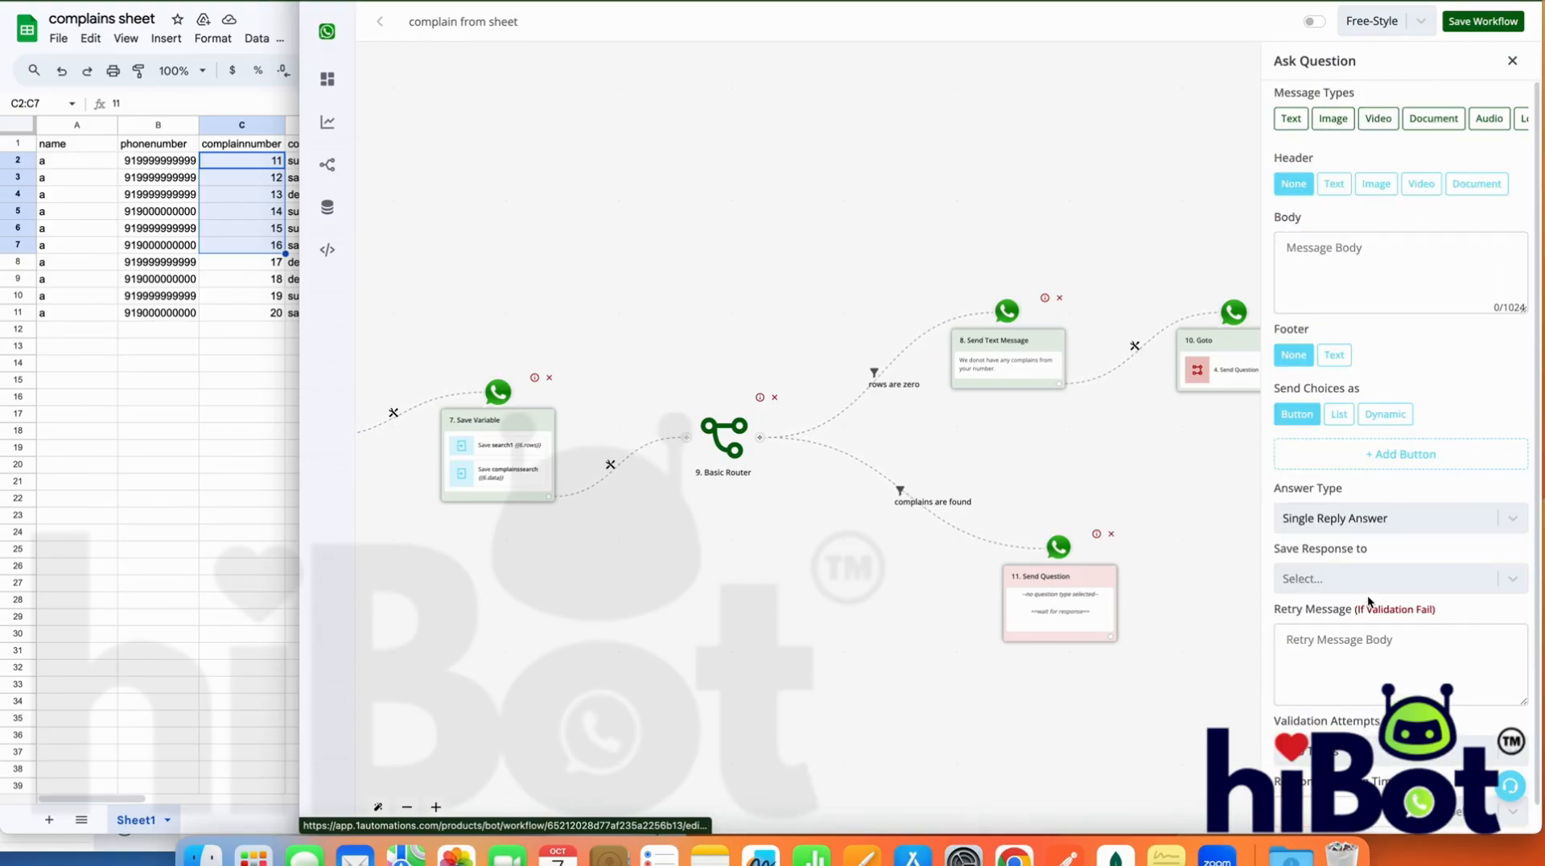
{"action": "left_click", "coordinate": [1369, 245]}
{"action": "type", "text": "Kind"}
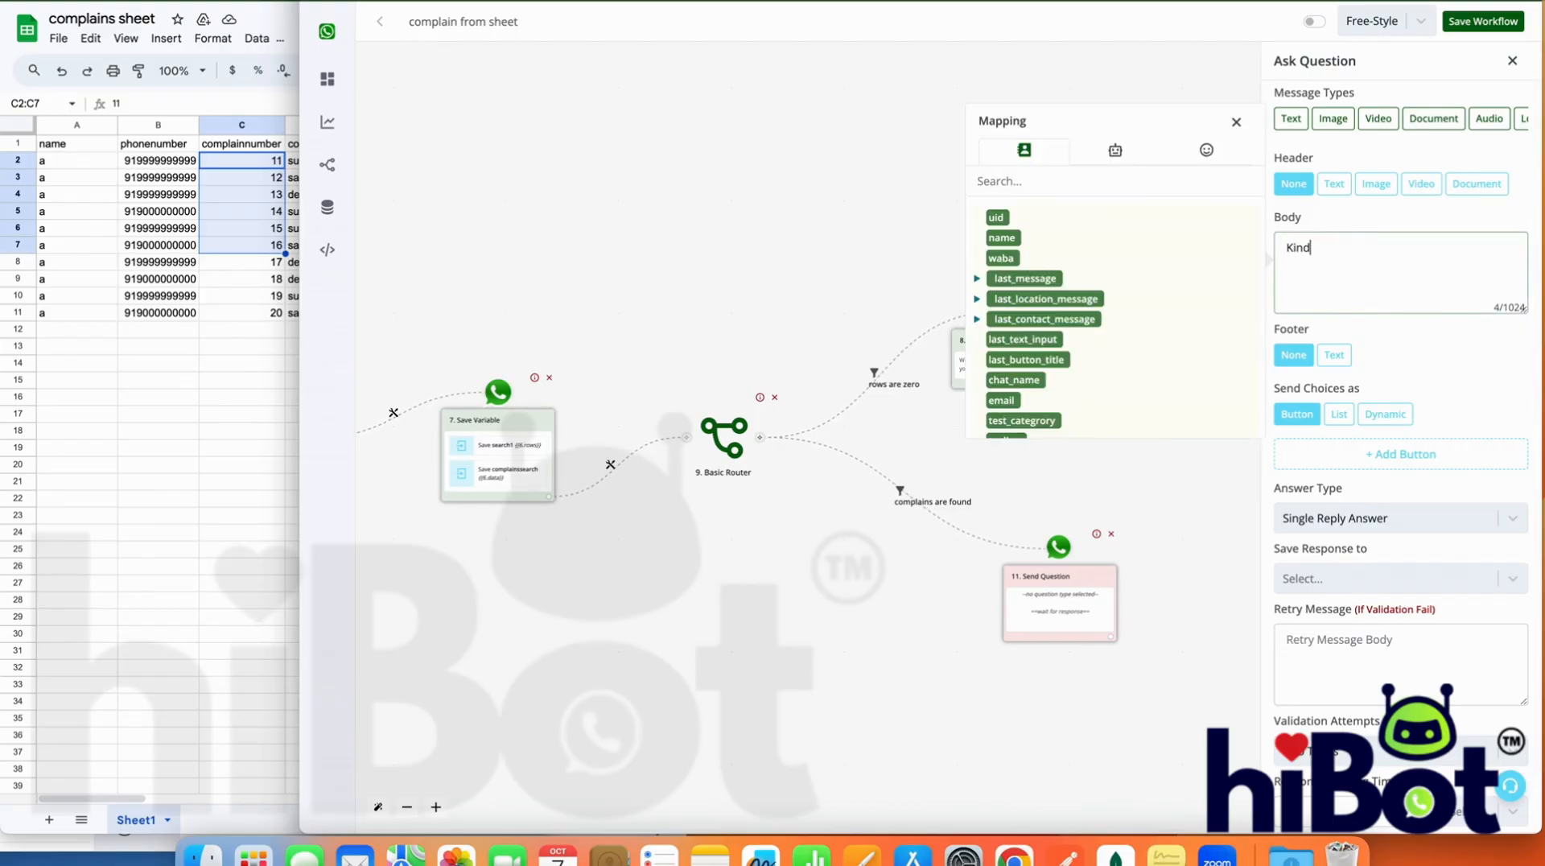
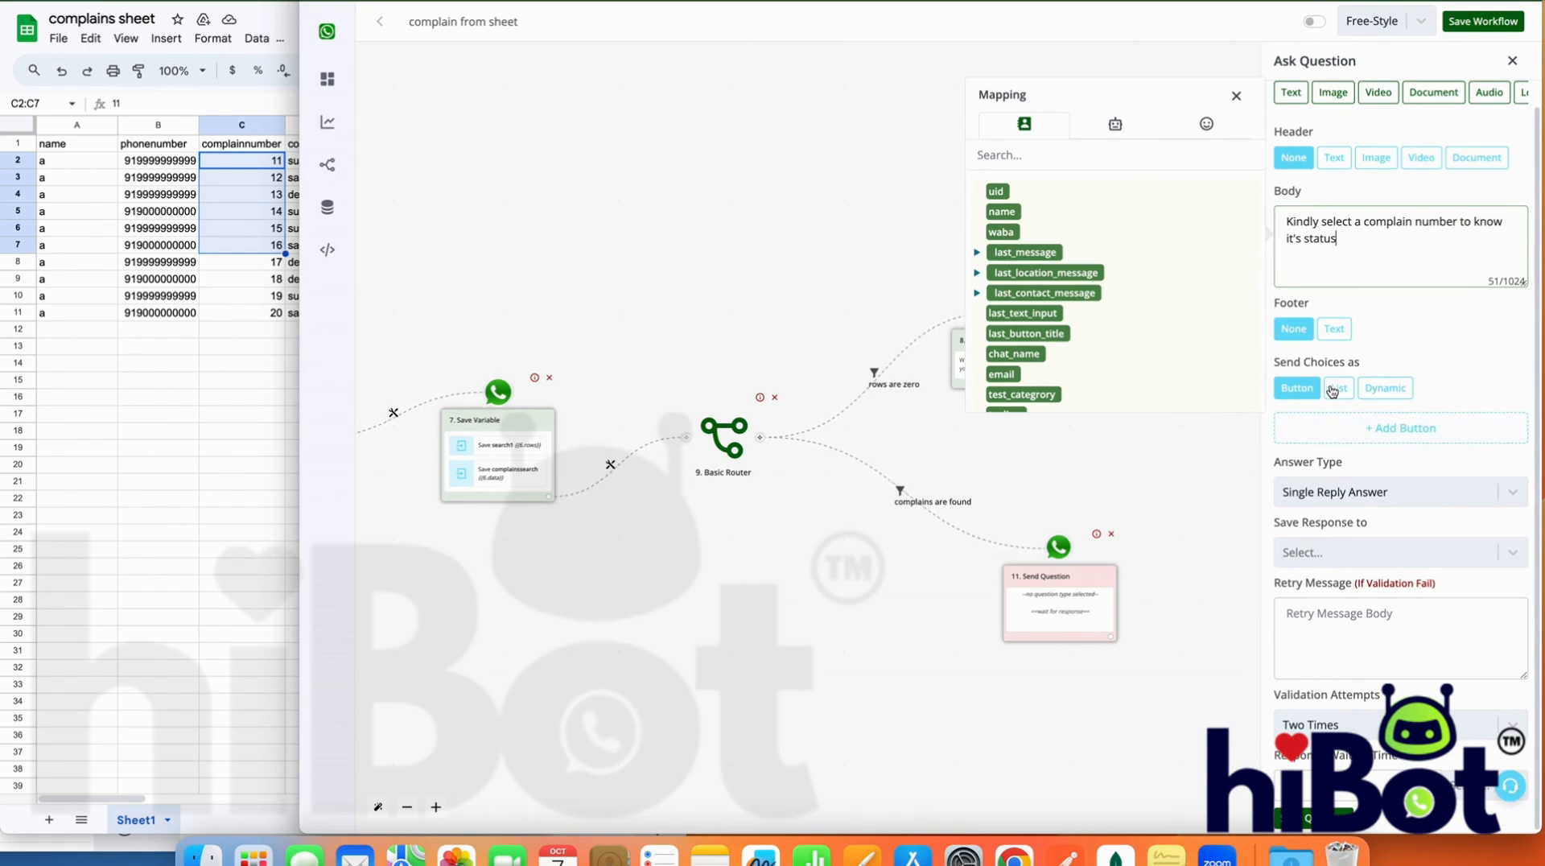
Set the question's choices to Dynamic with delivery type list, sourced from the complainssearch field
{"action": "triple_click", "coordinate": [1320, 366]}
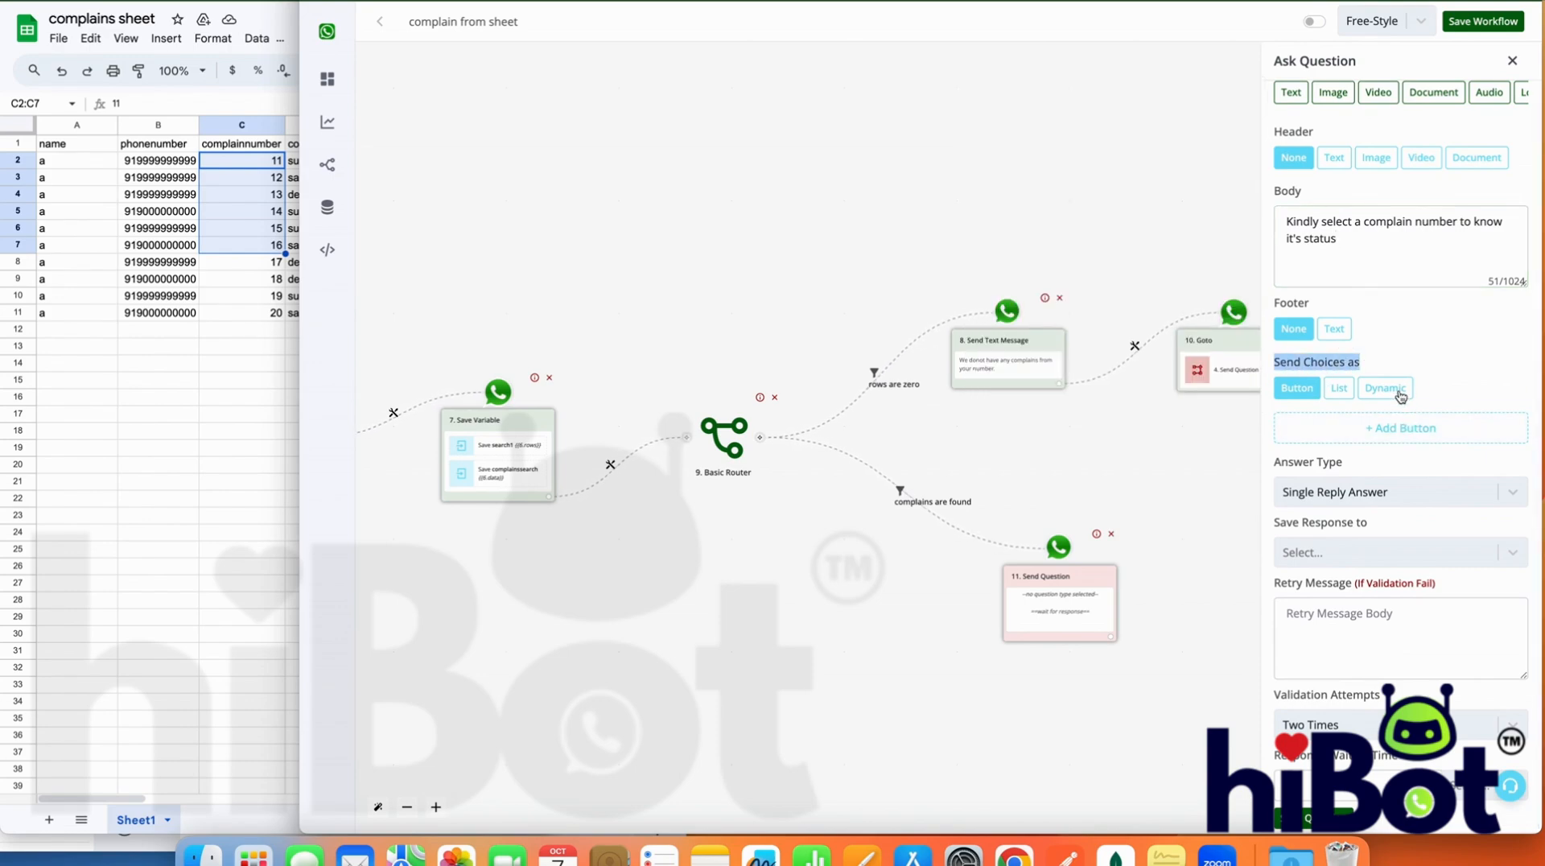
{"action": "left_click", "coordinate": [1401, 390]}
{"action": "left_click", "coordinate": [1400, 444]}
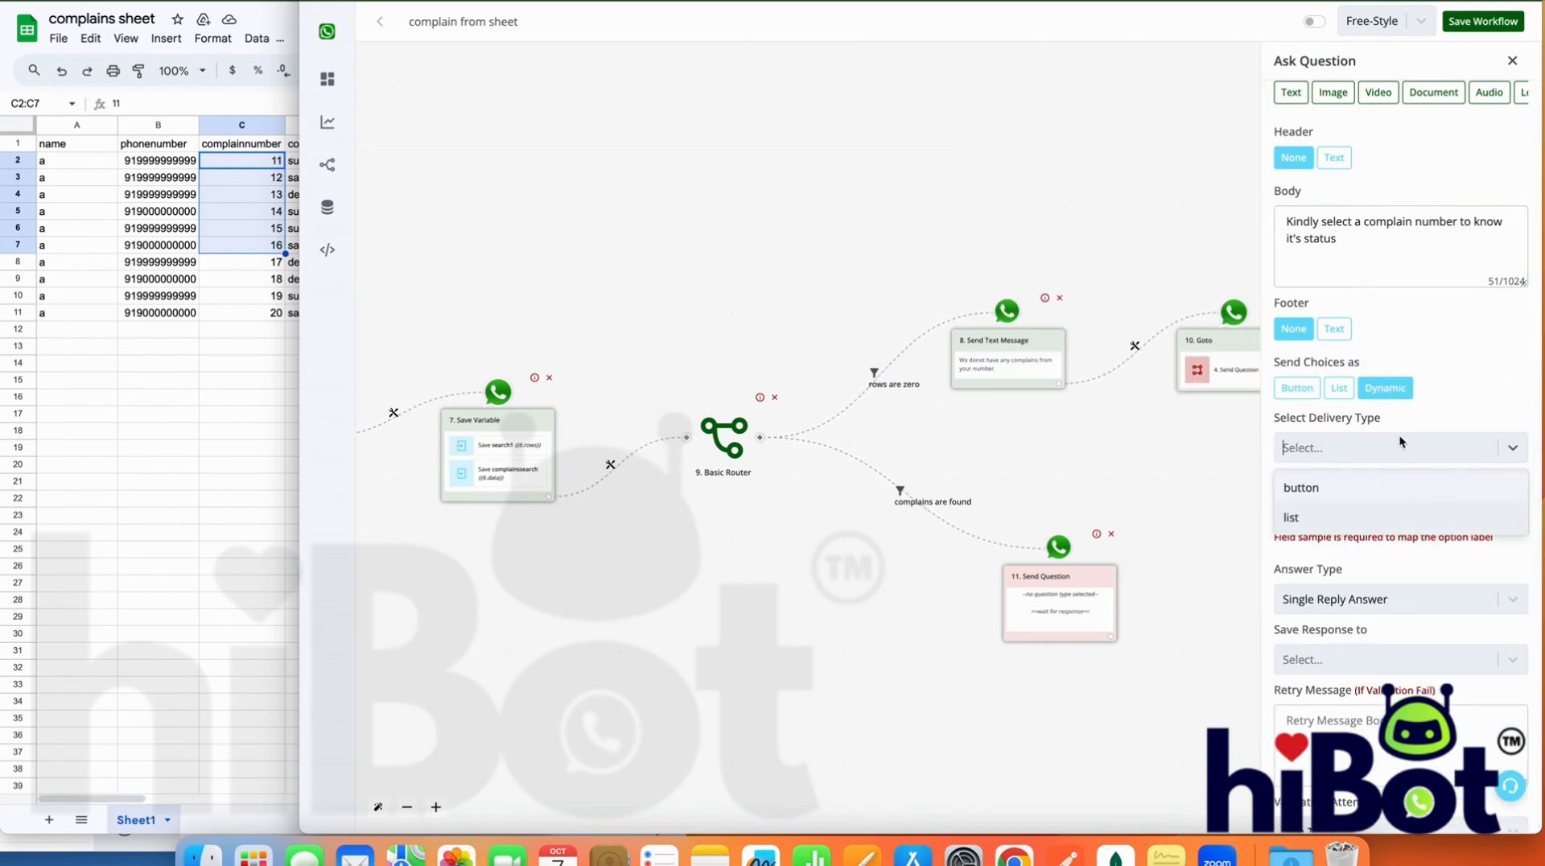
{"action": "left_click", "coordinate": [1329, 517]}
{"action": "left_click", "coordinate": [1334, 505]}
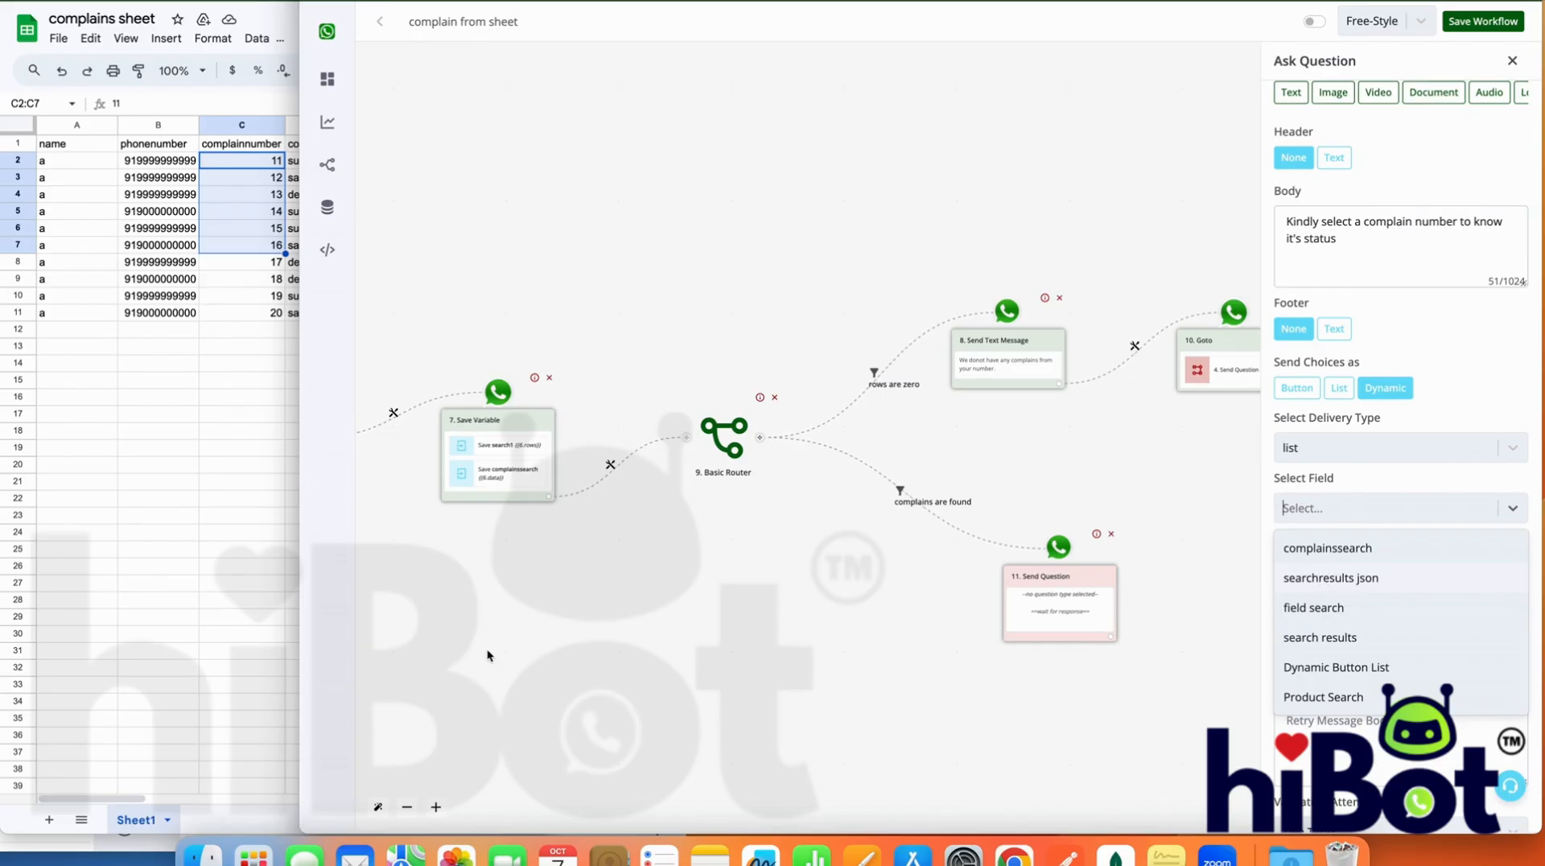
{"action": "left_click", "coordinate": [1315, 548]}
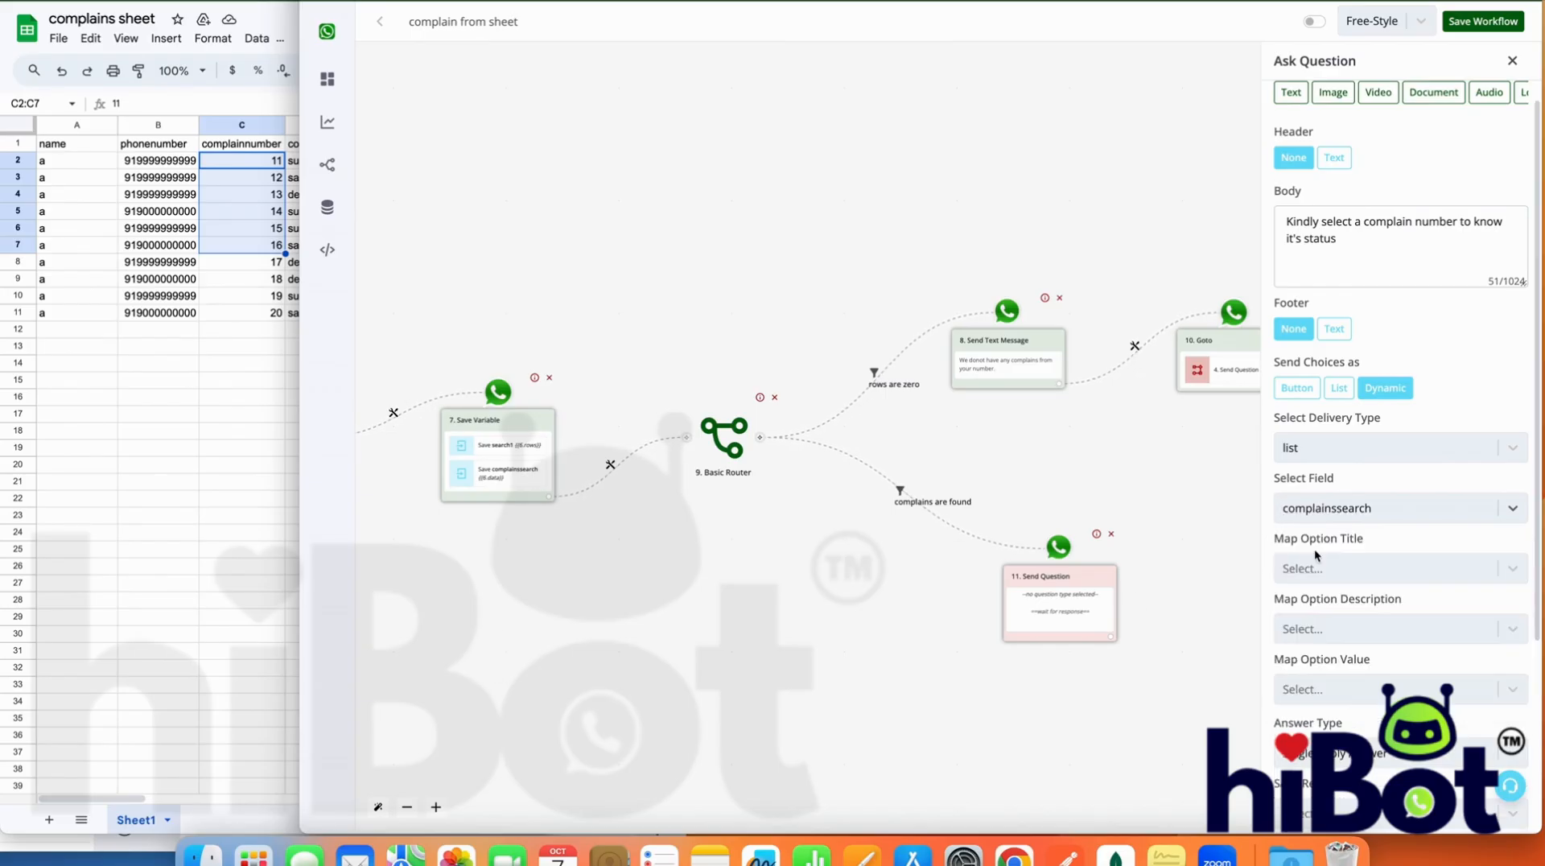
Map option title and value to {{item.complainnumber}} and description to {{item.complaincategory}}, and save the question
{"action": "scroll", "coordinate": [1315, 548], "scroll_direction": "down", "scroll_amount": 3}
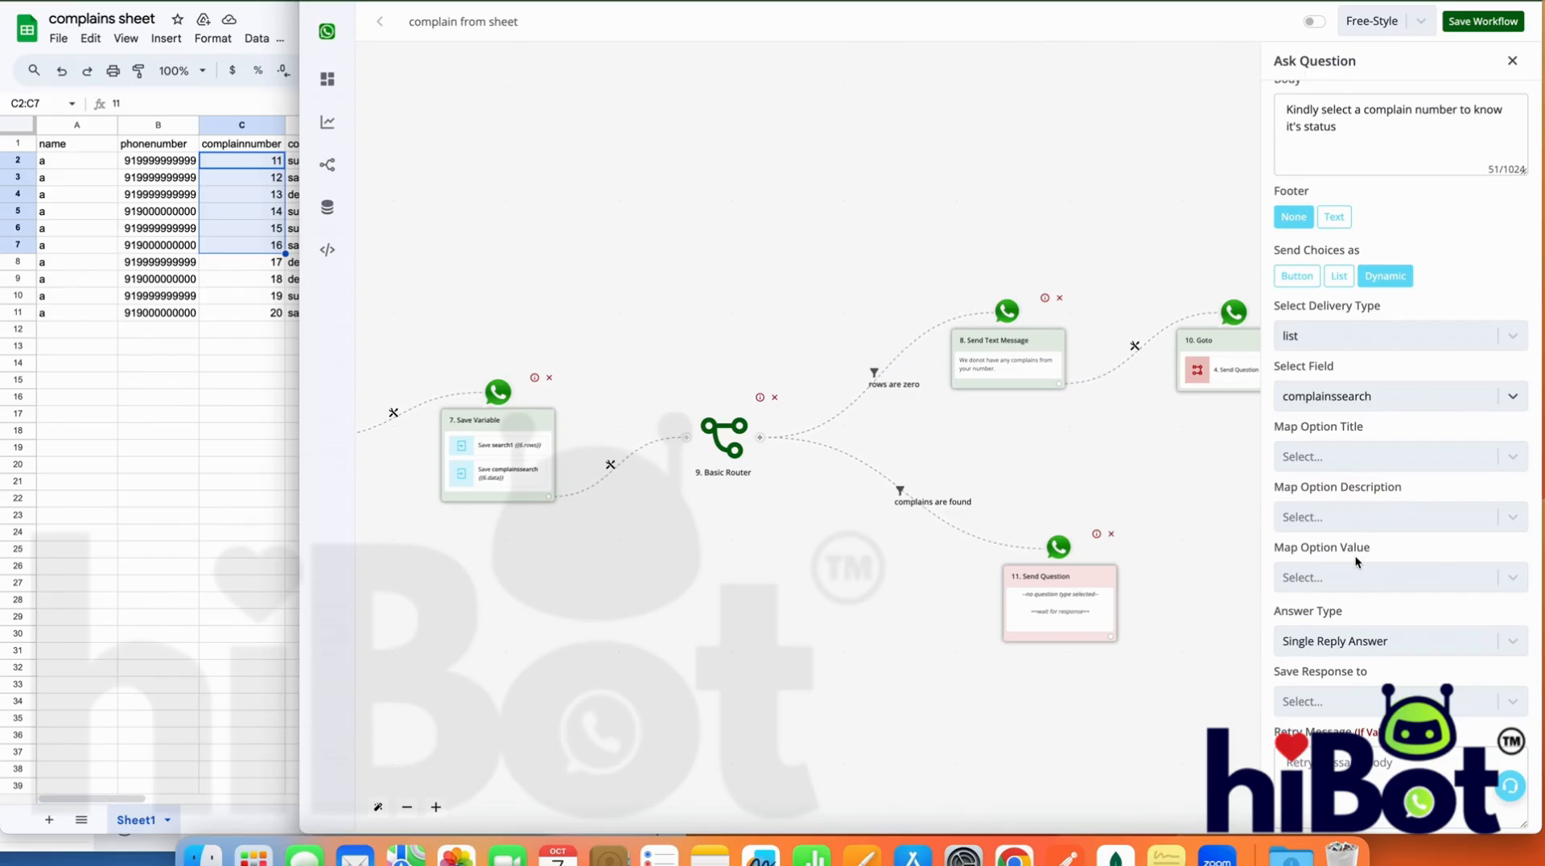
{"action": "left_click", "coordinate": [1354, 458]}
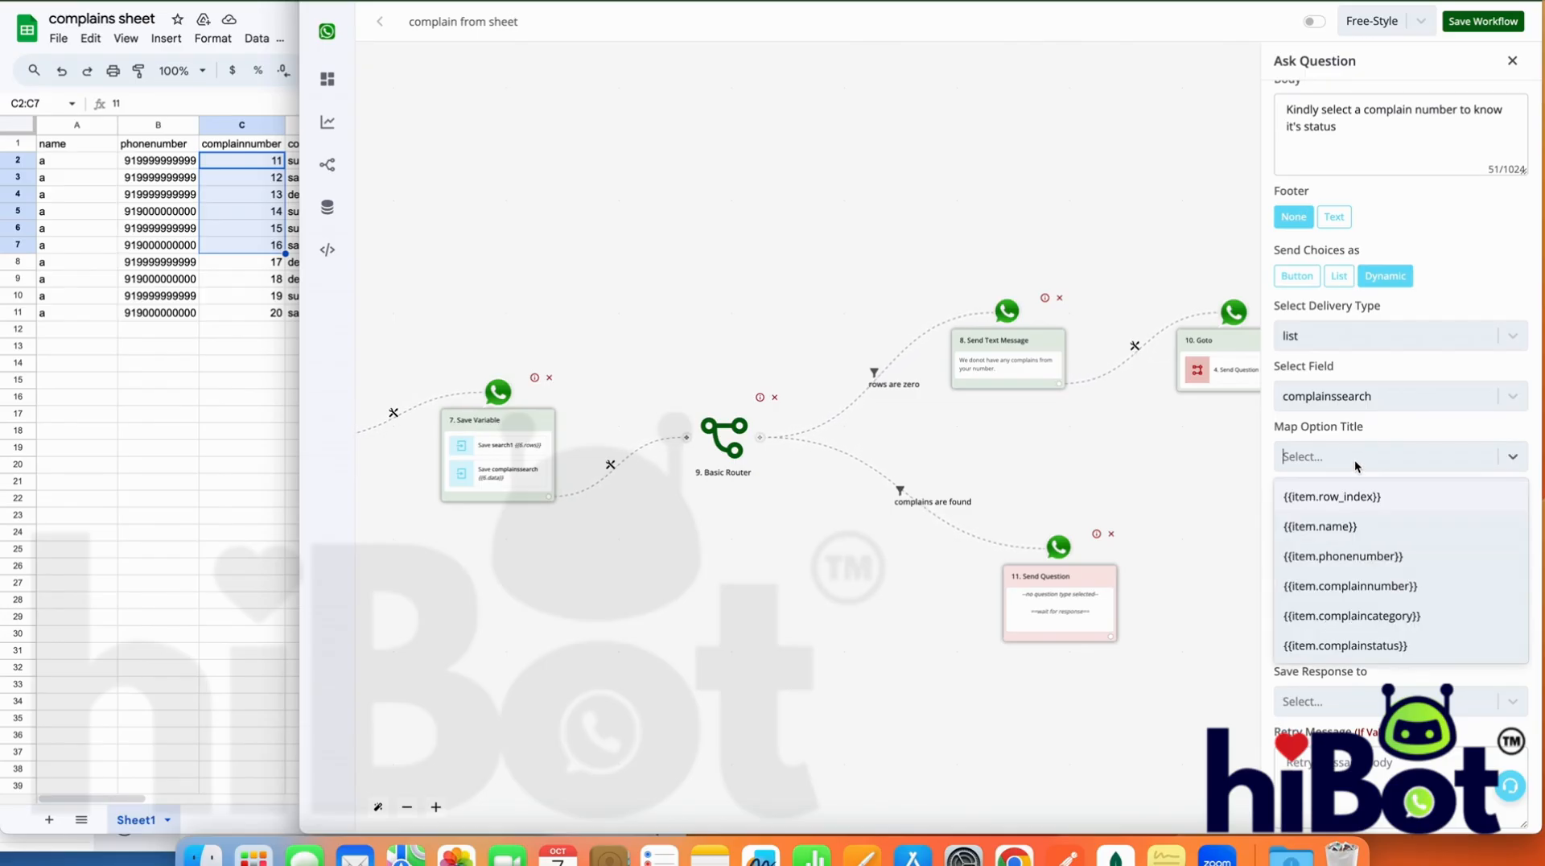
{"action": "left_click", "coordinate": [1372, 586]}
{"action": "left_click", "coordinate": [1402, 512]}
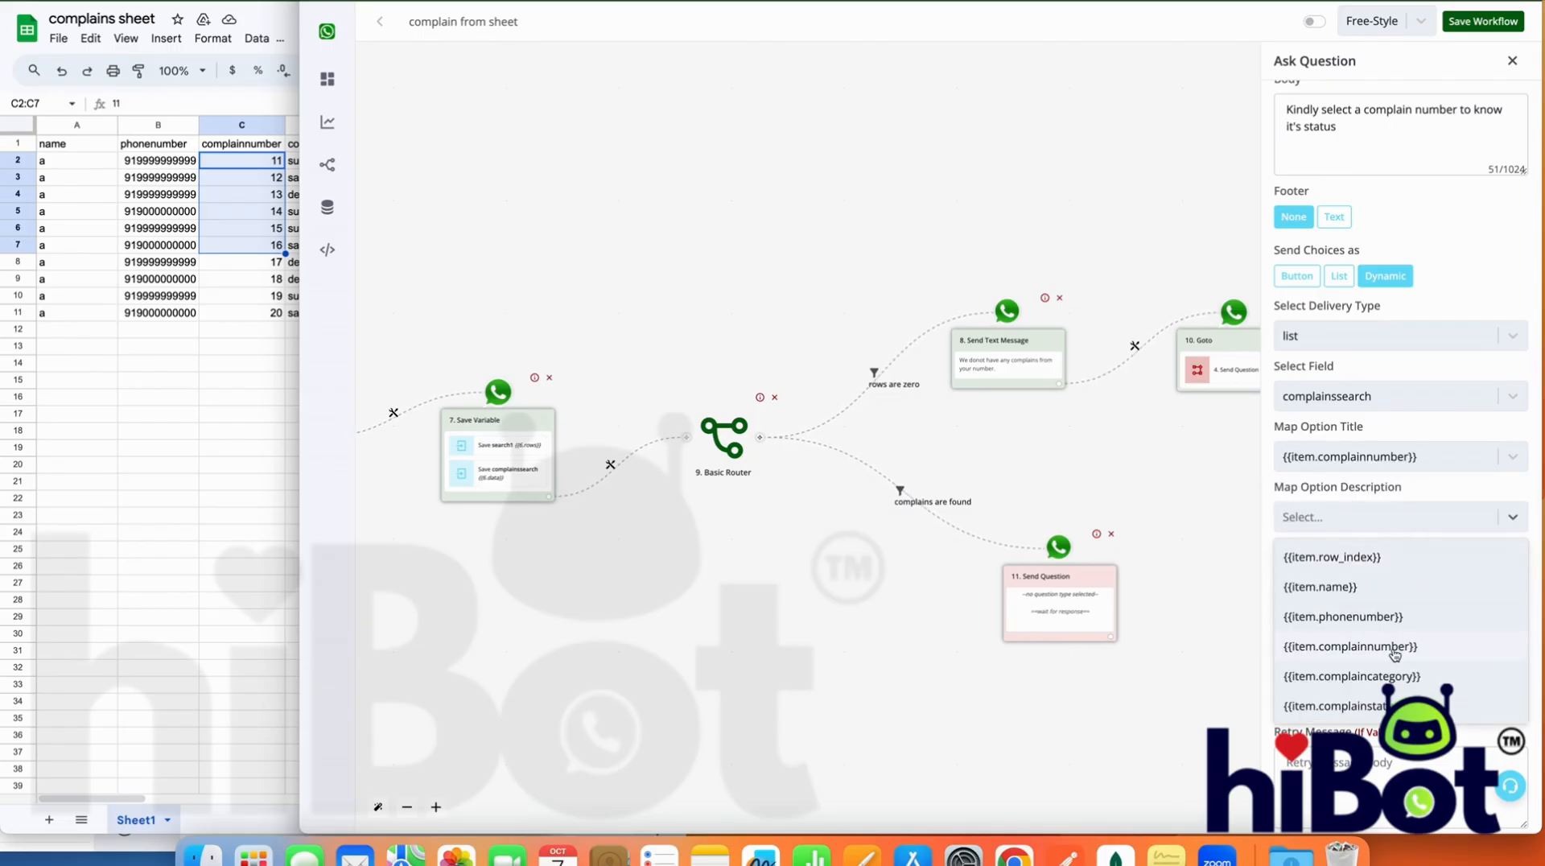
{"action": "left_click", "coordinate": [1394, 676]}
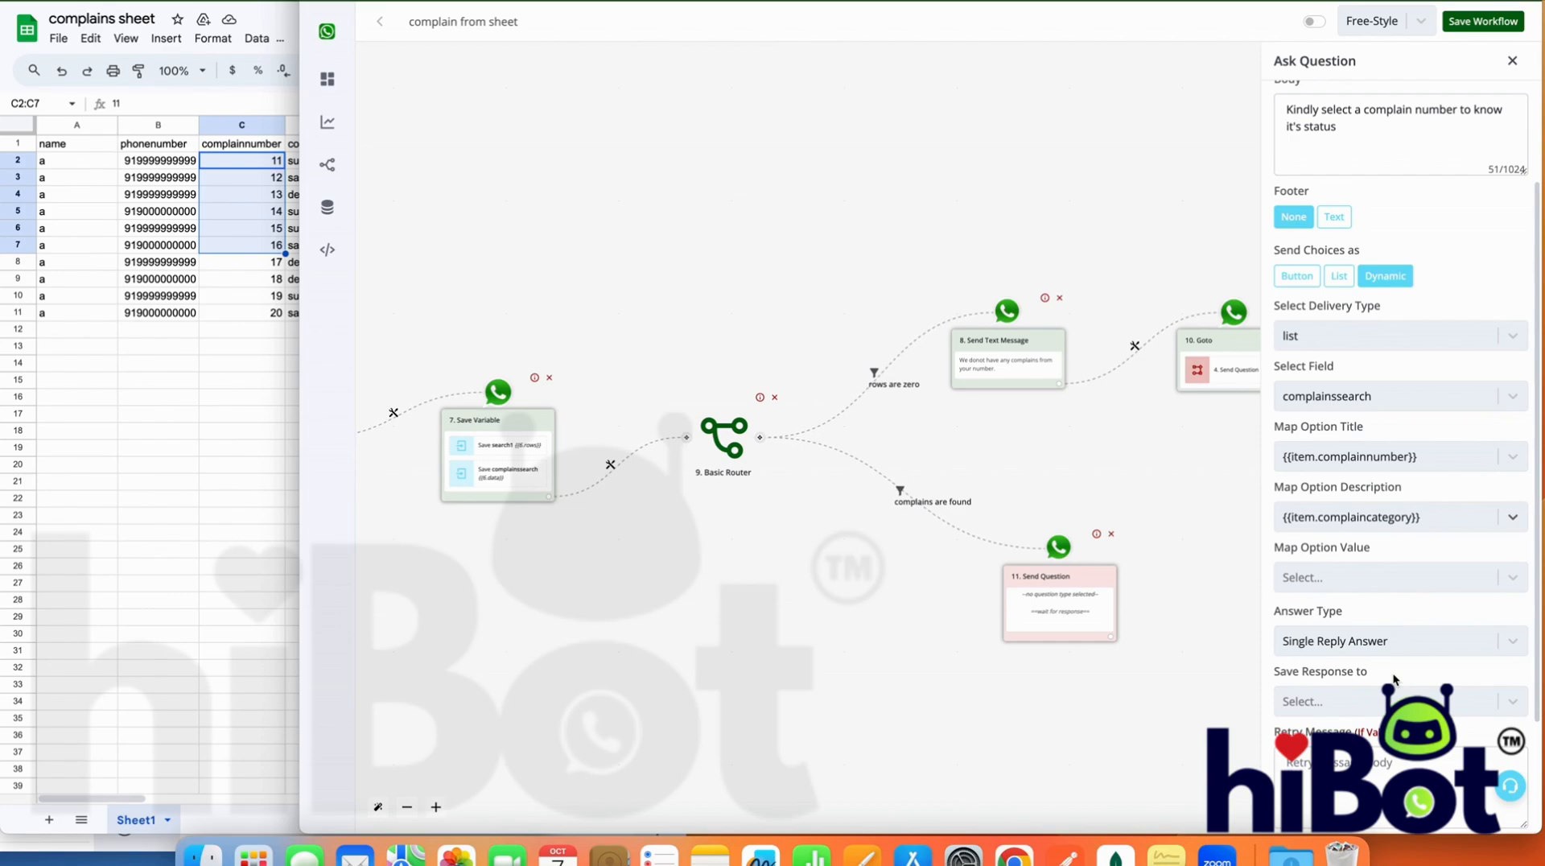
{"action": "left_click", "coordinate": [1396, 580]}
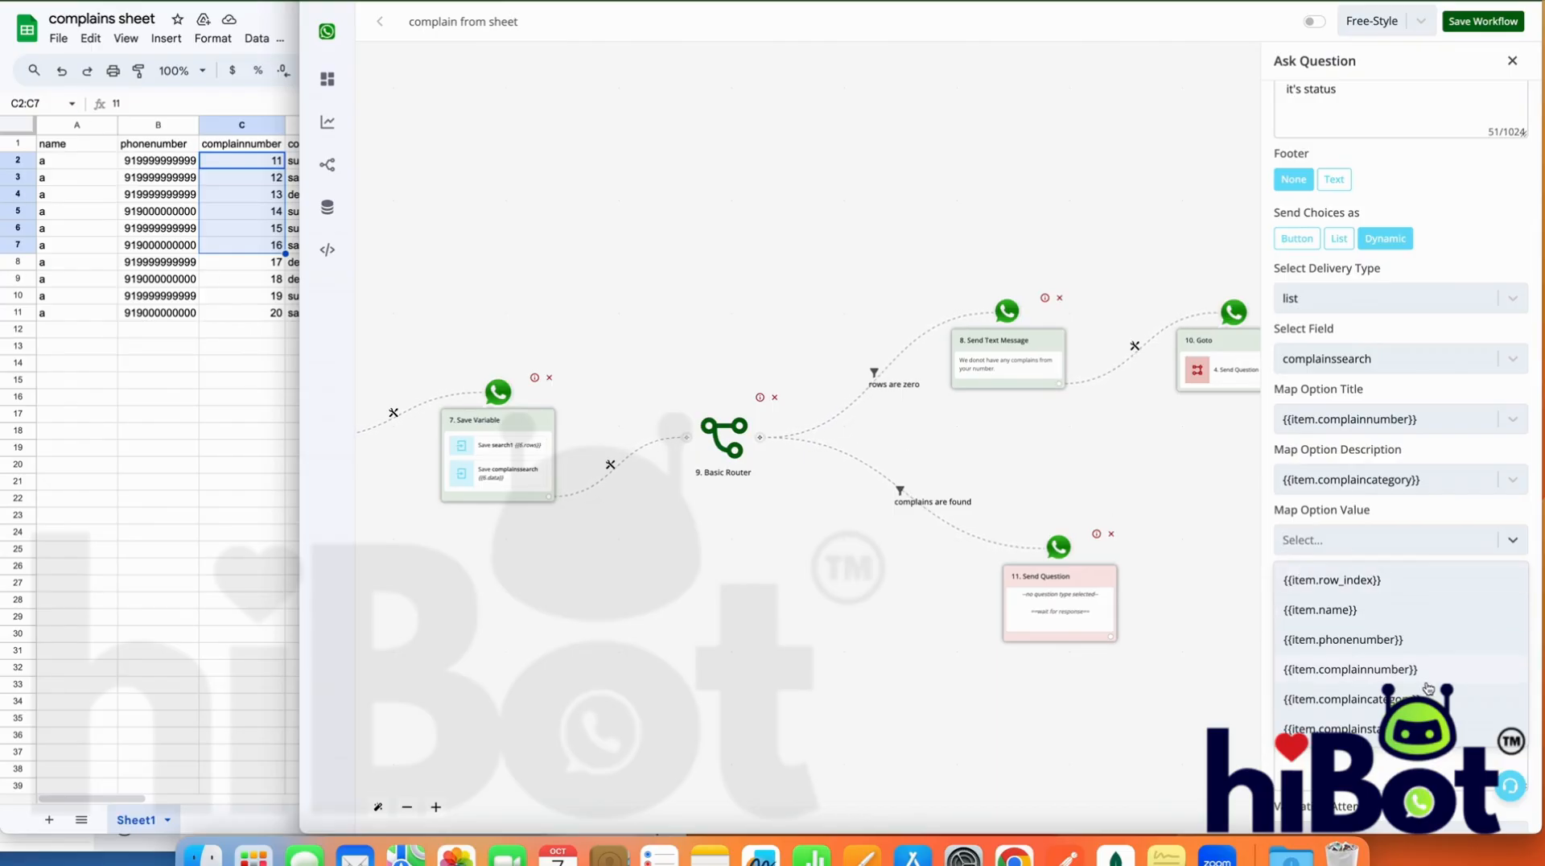
{"action": "left_click", "coordinate": [1368, 669]}
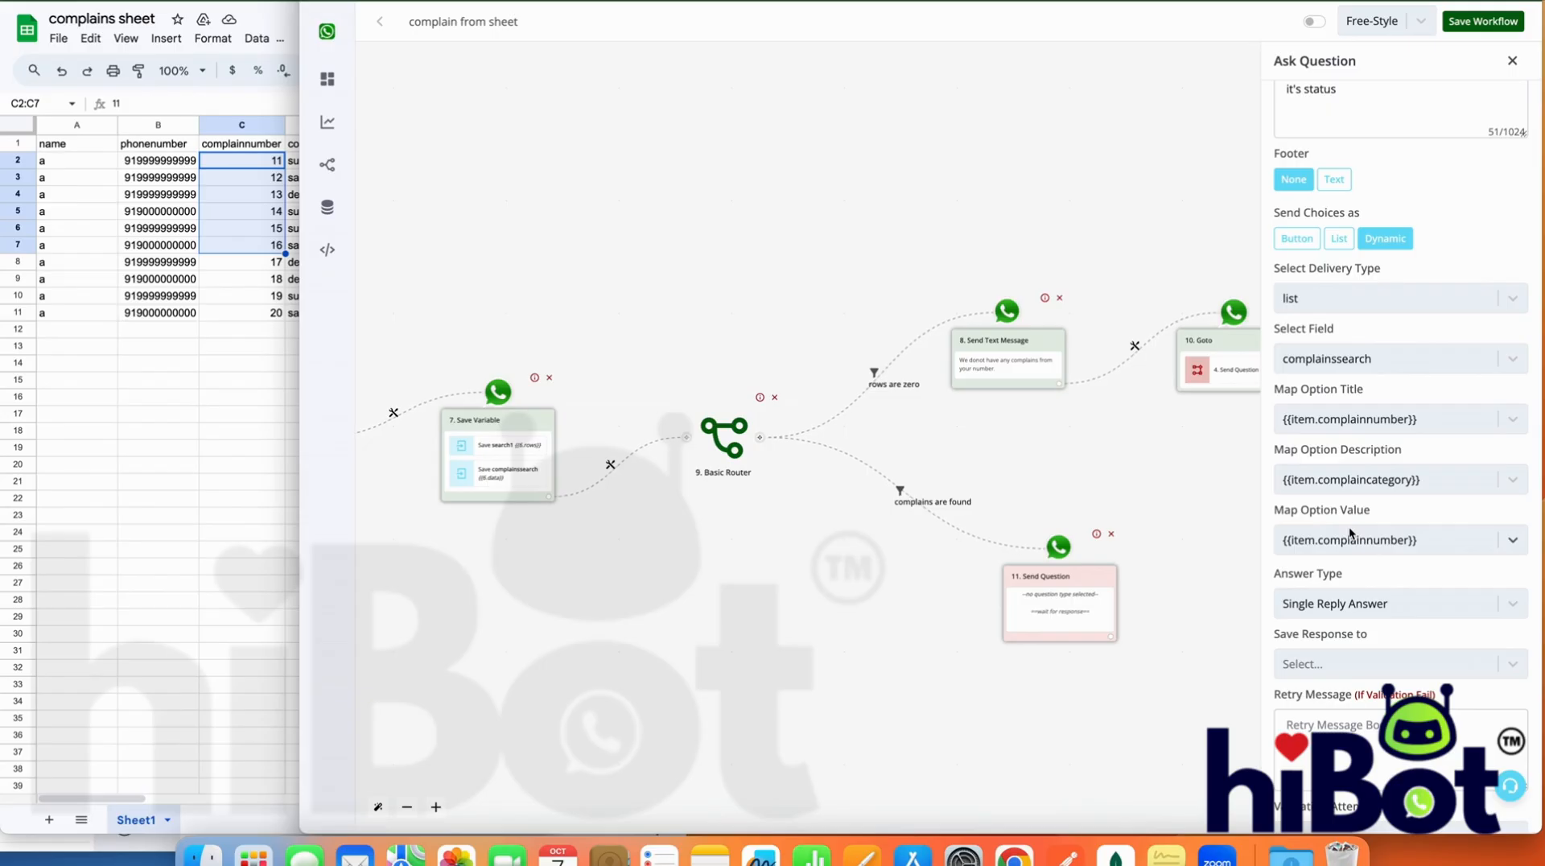
{"action": "scroll", "coordinate": [1349, 526], "scroll_direction": "down", "scroll_amount": 3}
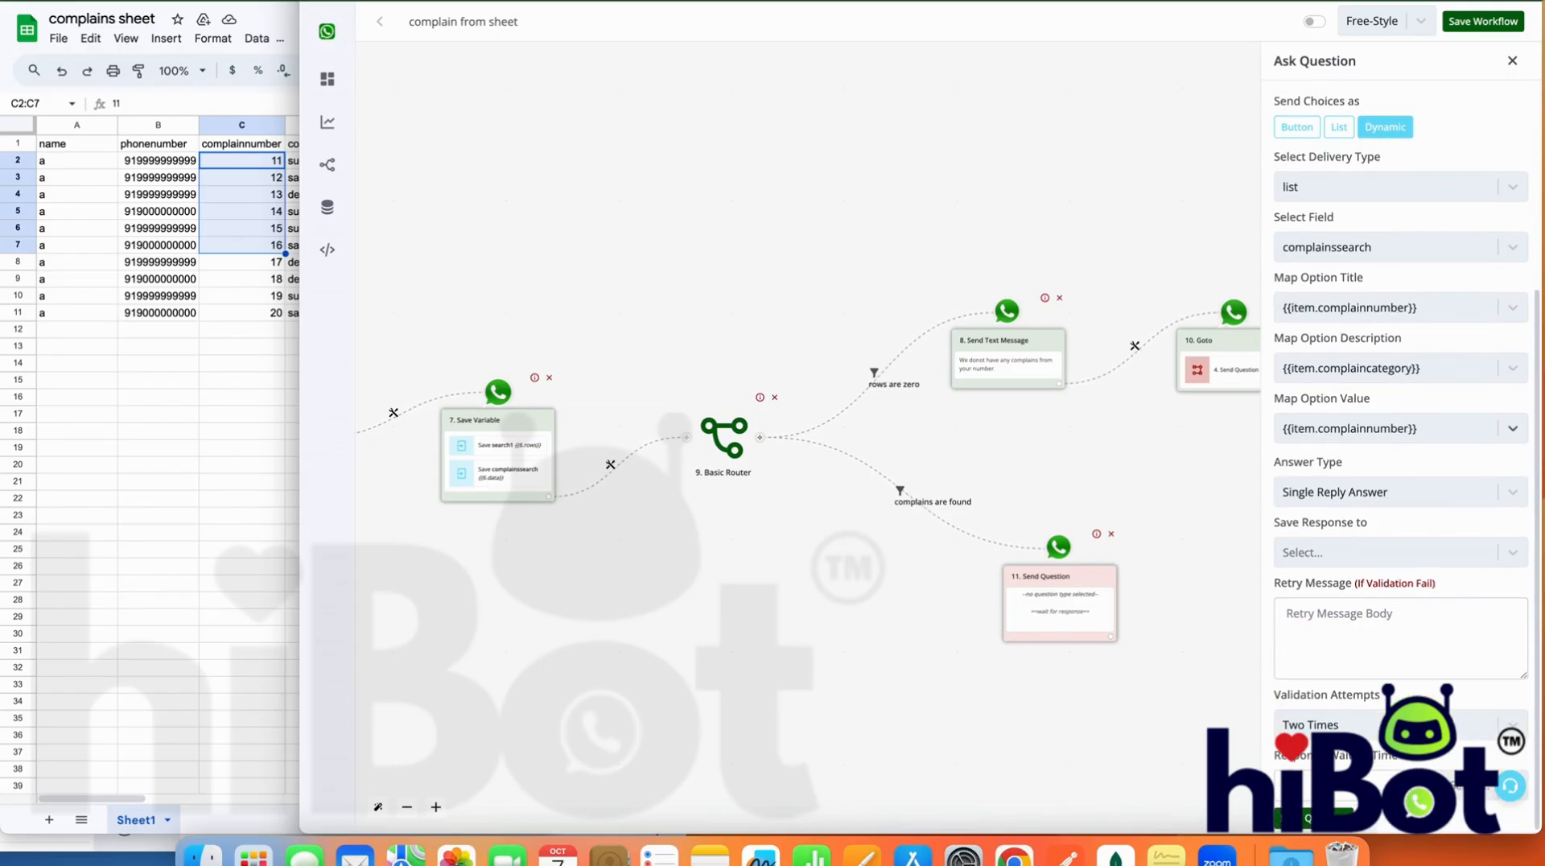
{"action": "left_click", "coordinate": [1336, 818]}
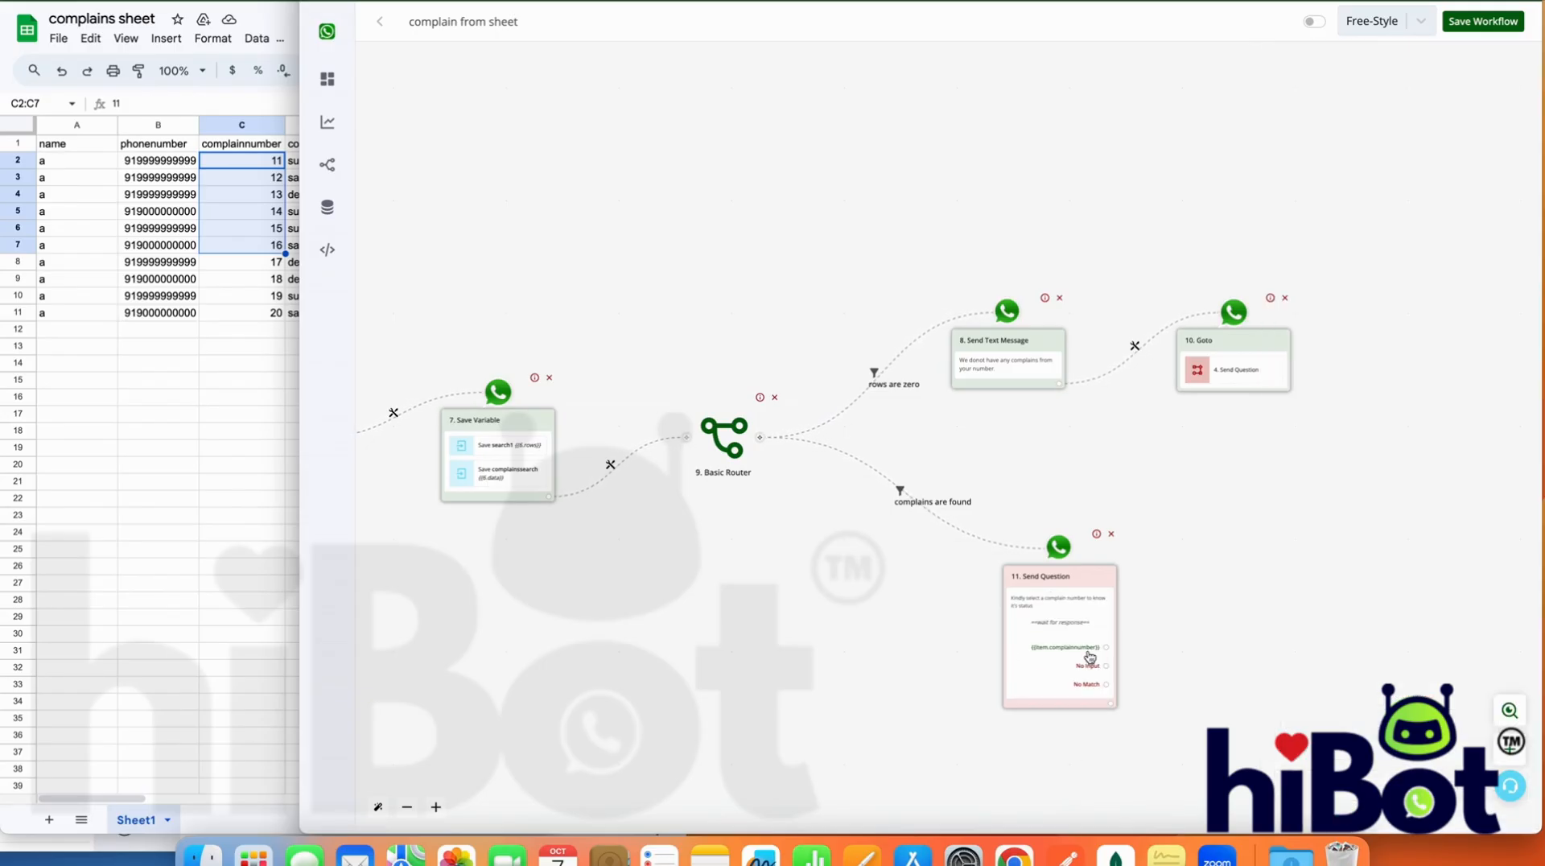
Add a Google Sheet Lookup Spreadsheet Rows action after the complaint-number question
{"action": "left_click", "coordinate": [1110, 702]}
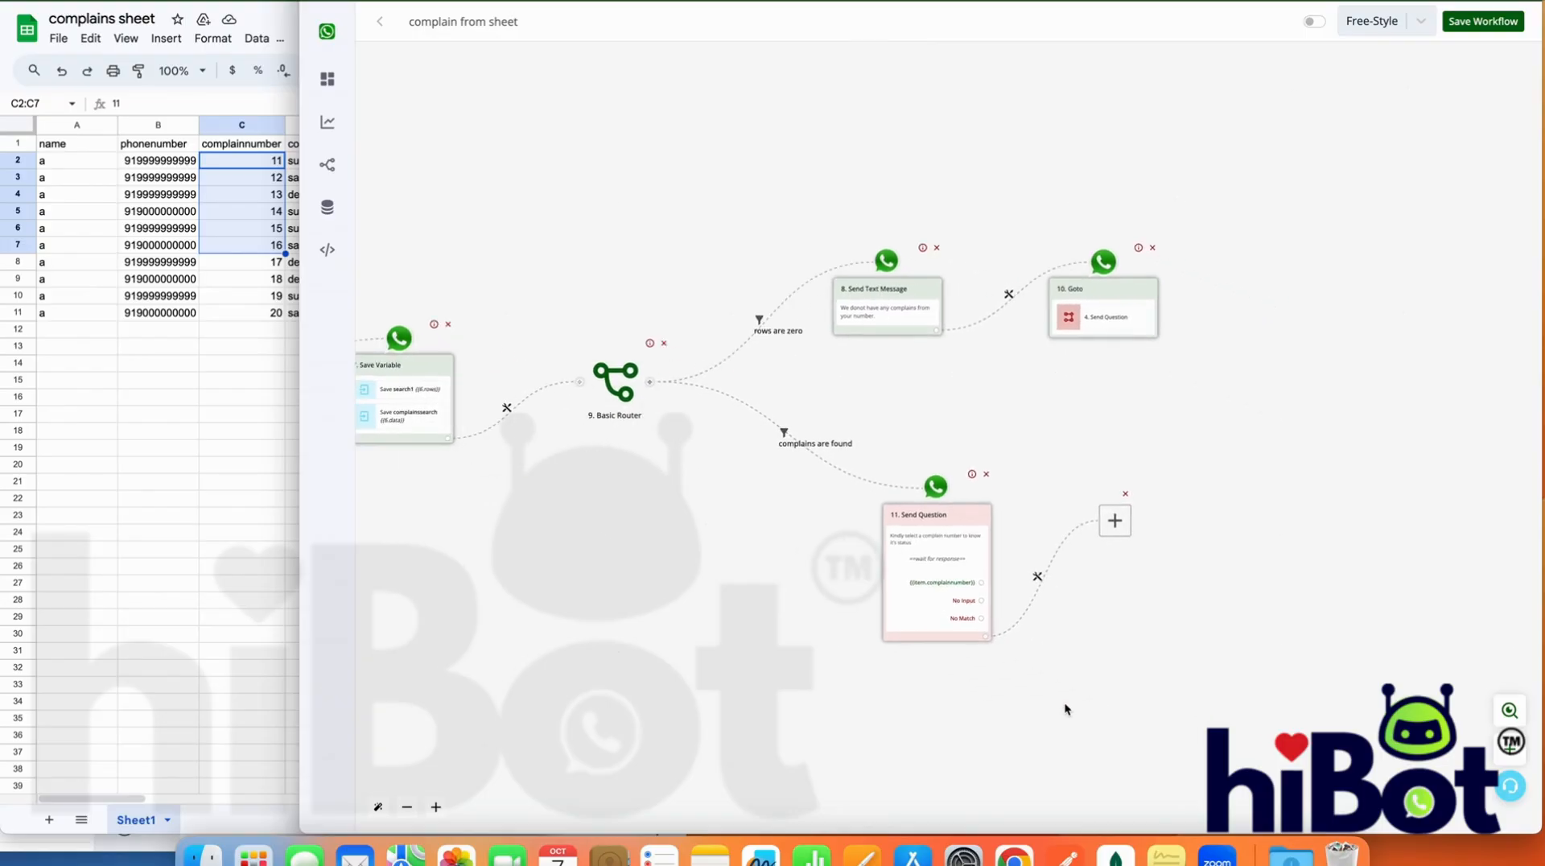
{"action": "left_click_drag", "start_coordinate": [405, 490], "coordinate": [809, 566]}
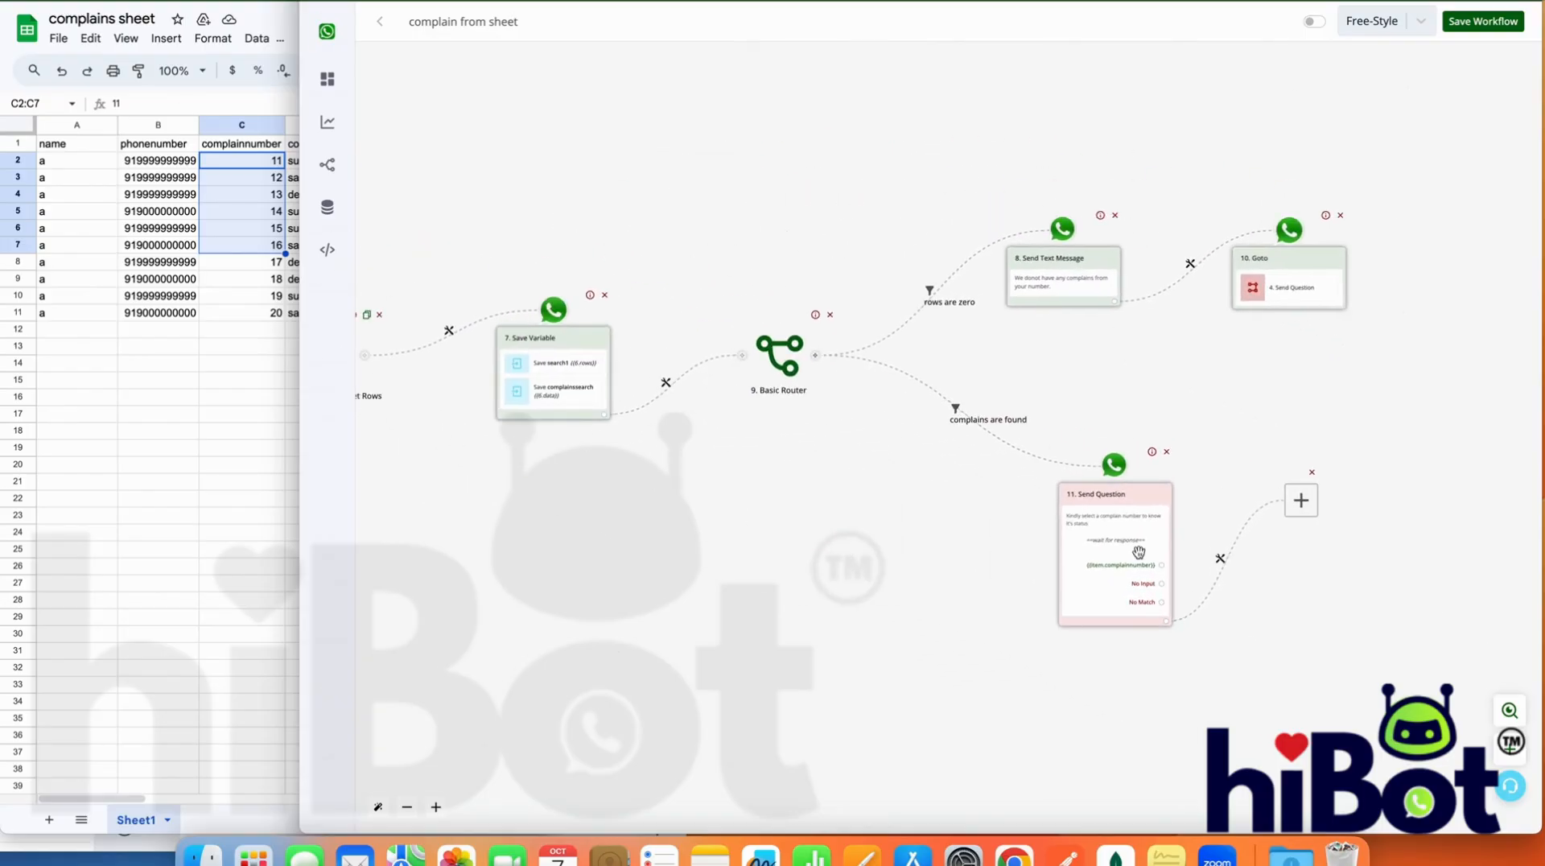
{"action": "left_click", "coordinate": [1302, 500]}
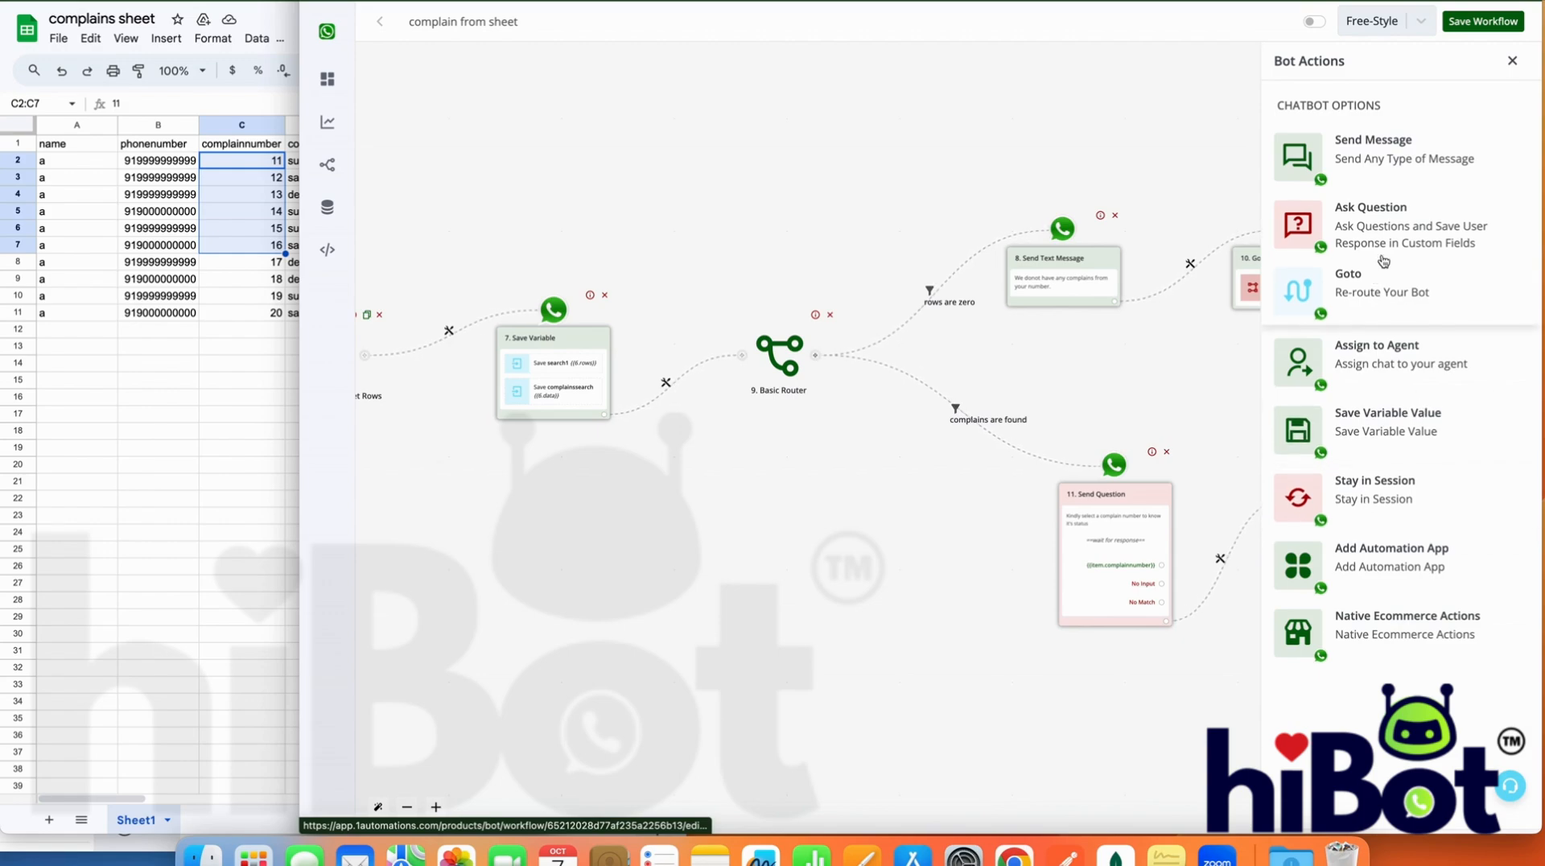
{"action": "left_click", "coordinate": [1426, 569]}
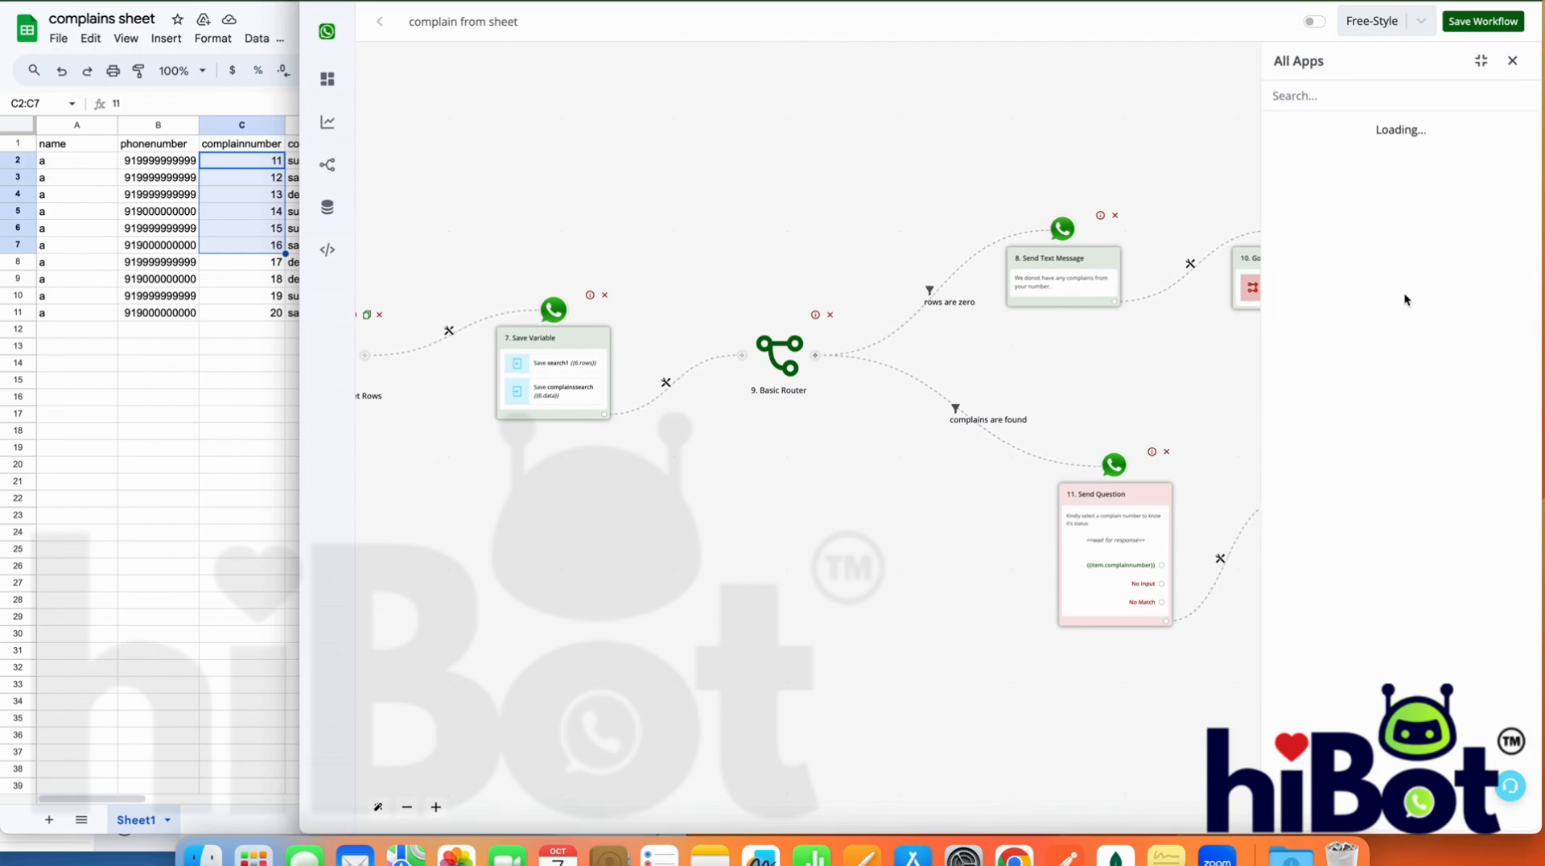
{"action": "left_click", "coordinate": [1395, 105]}
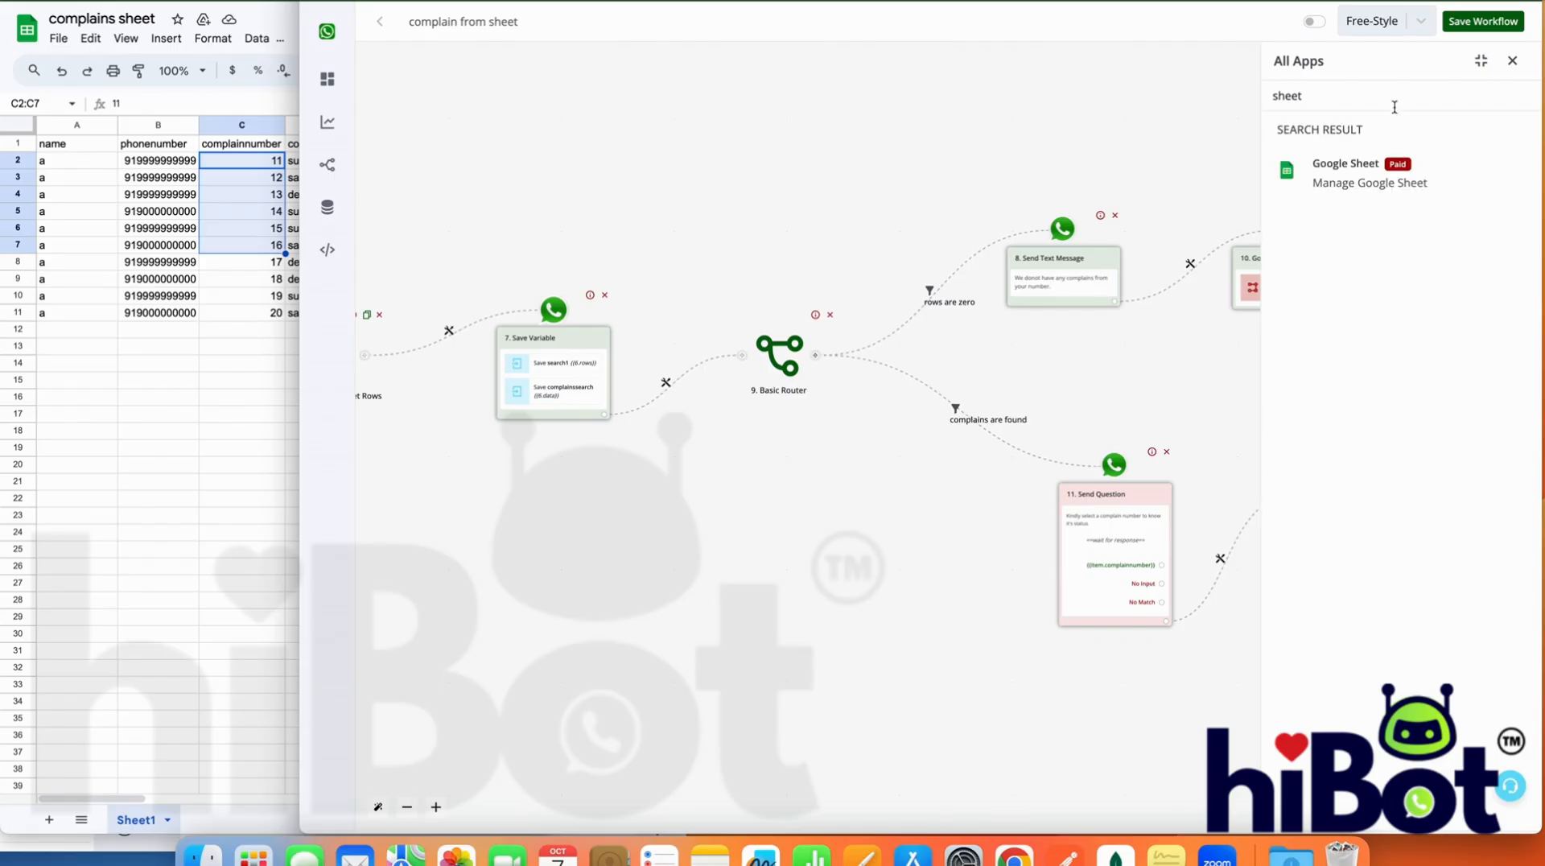
{"action": "left_click", "coordinate": [1385, 163]}
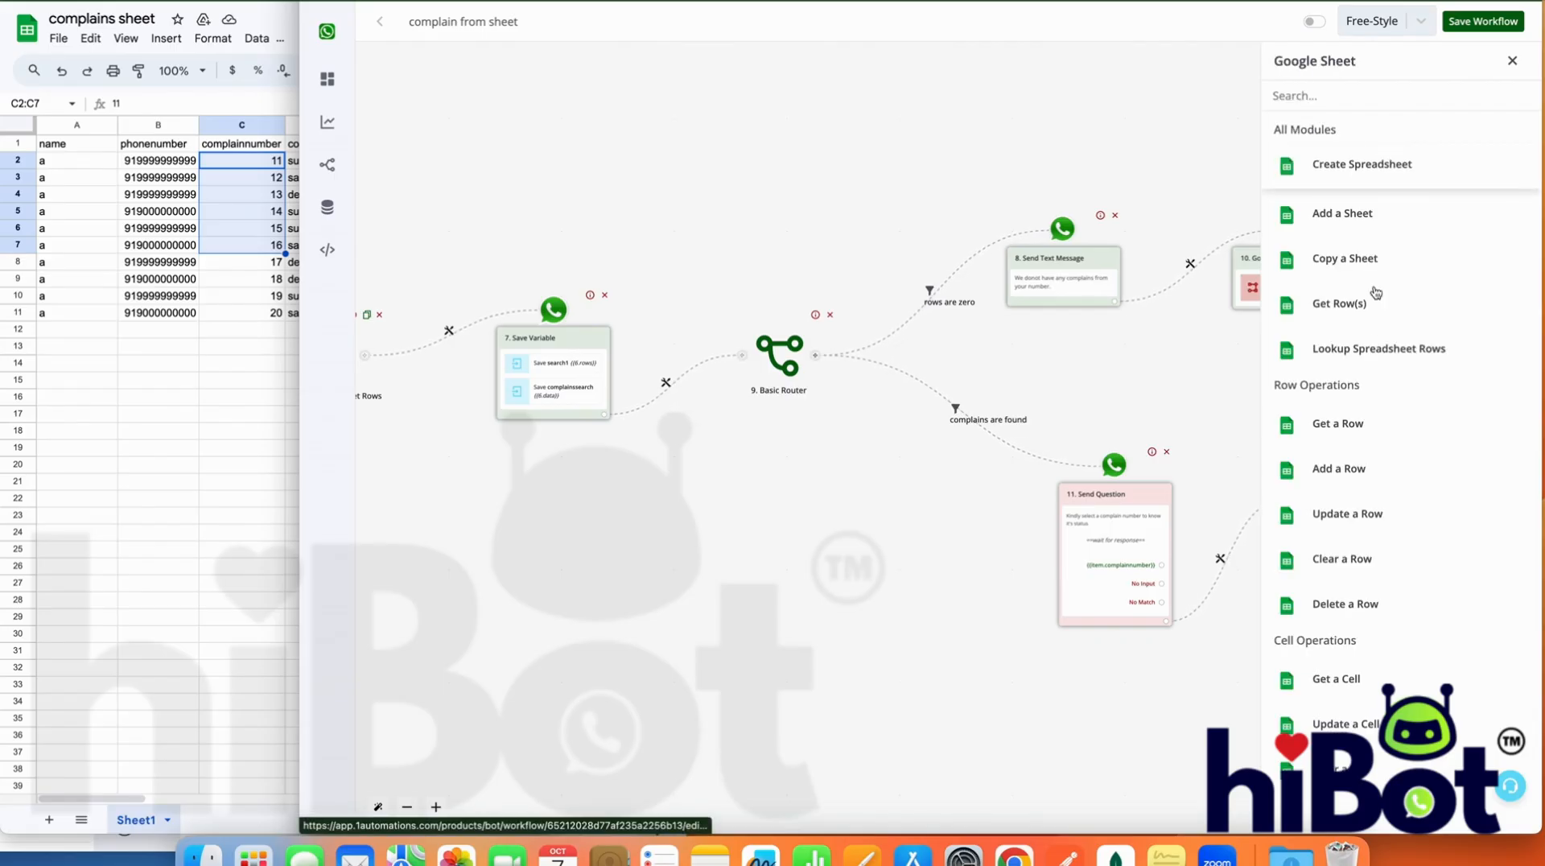
{"action": "left_click", "coordinate": [1377, 364]}
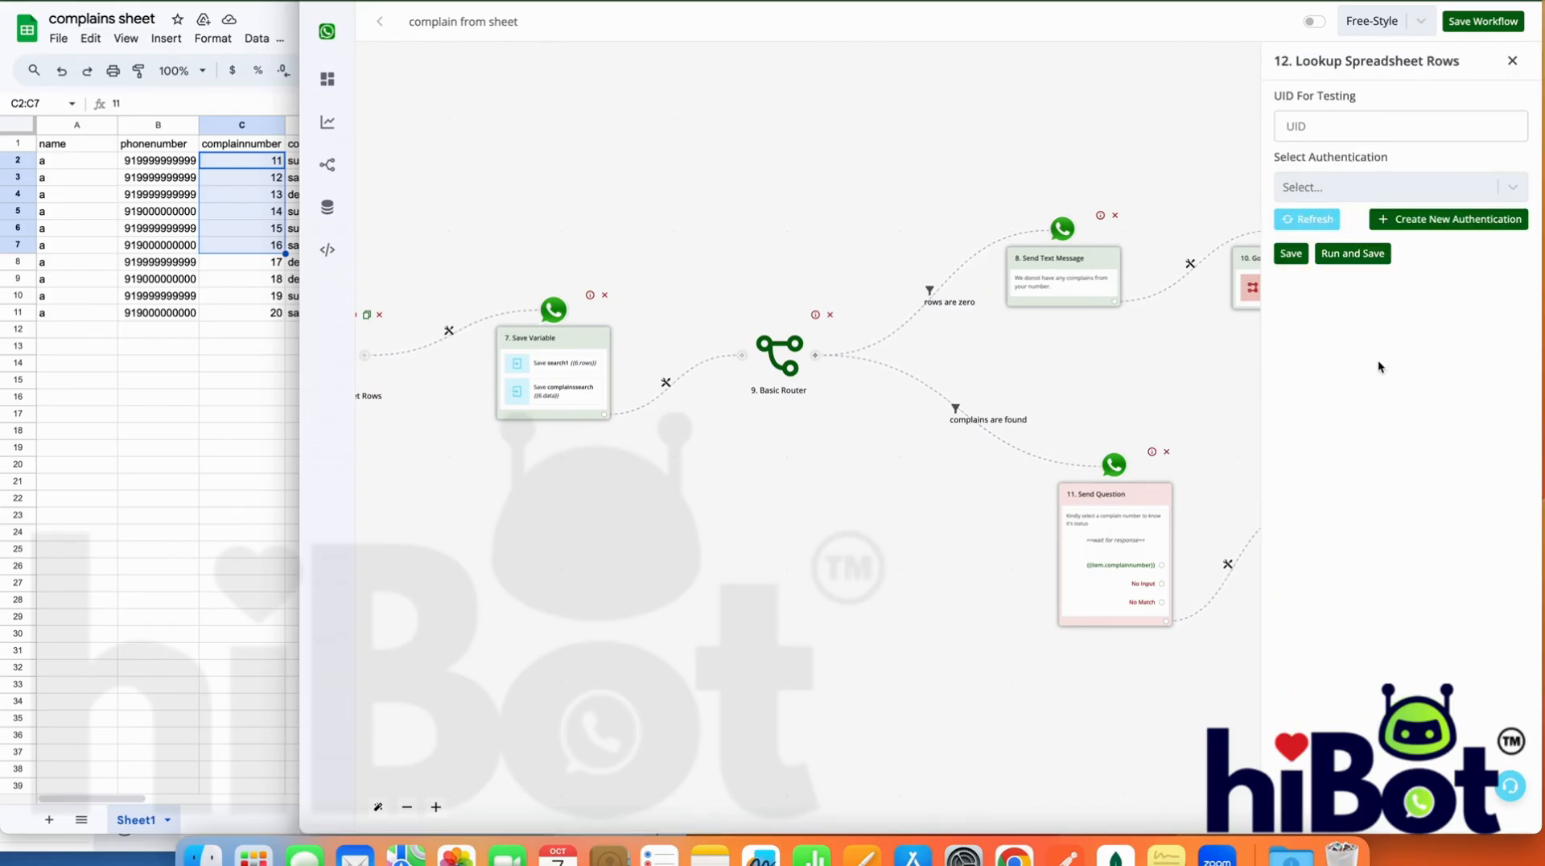
Set the lookup's authentication to wainbox and its spreadsheet to complains sheet
{"action": "left_click", "coordinate": [1516, 187]}
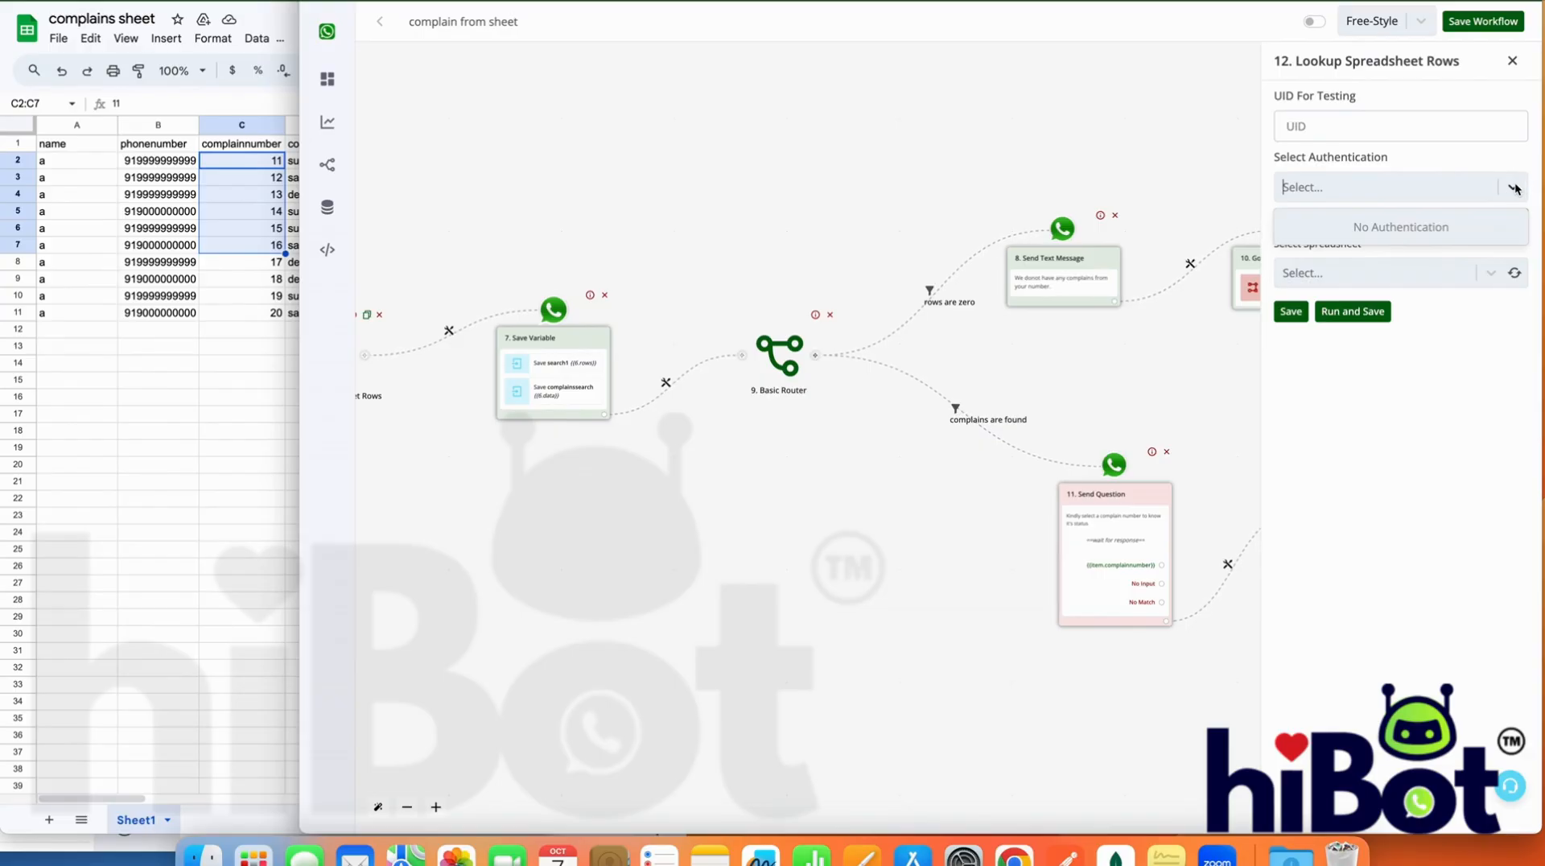
{"action": "left_click", "coordinate": [1516, 187]}
{"action": "left_click", "coordinate": [1397, 257]}
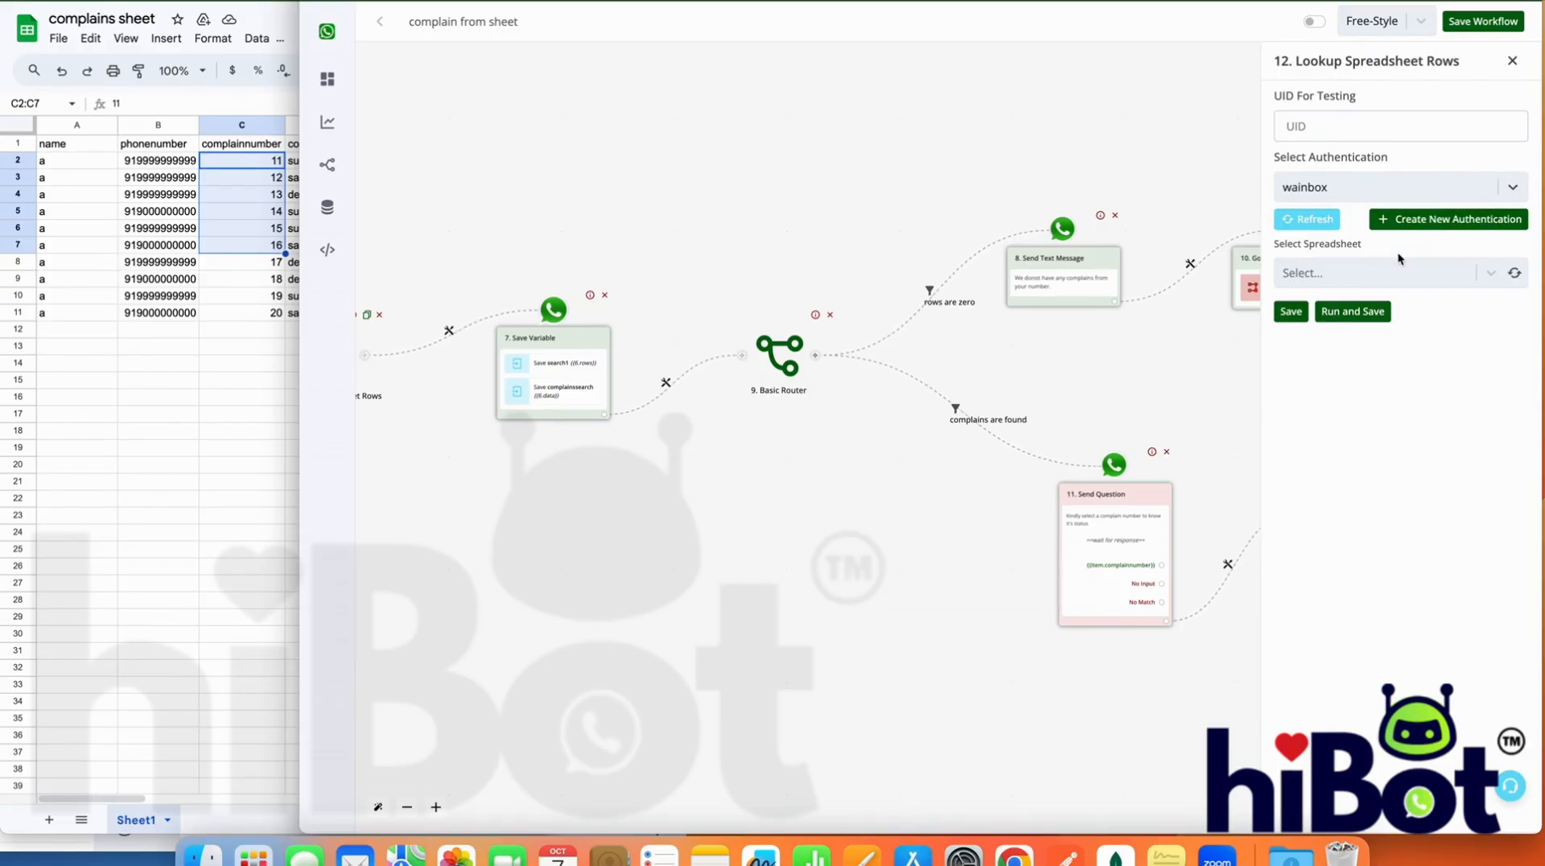
{"action": "left_click", "coordinate": [1521, 274]}
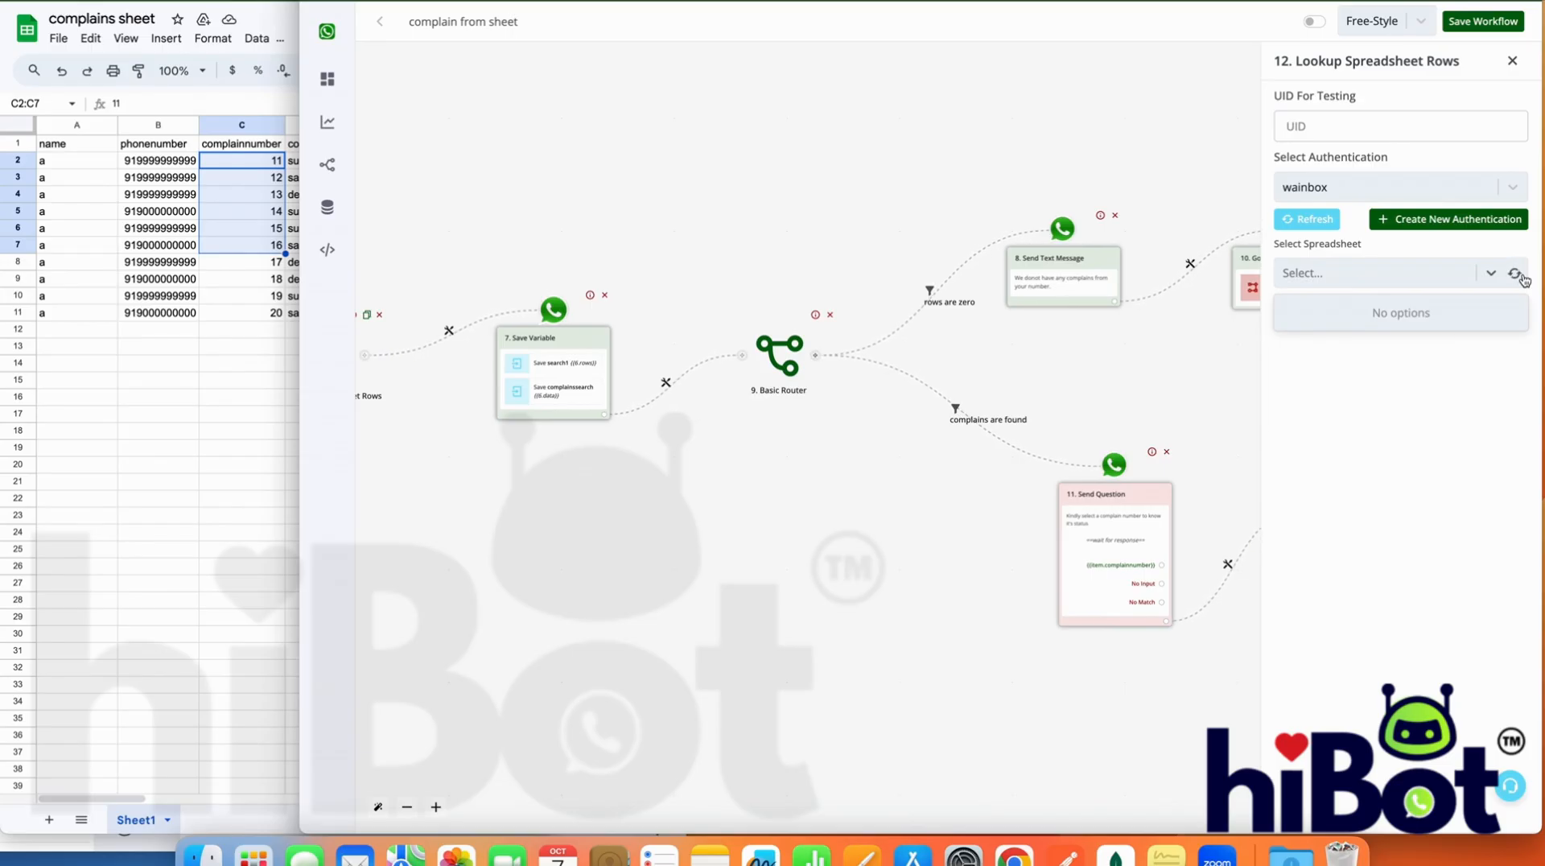
{"action": "left_click", "coordinate": [1516, 274]}
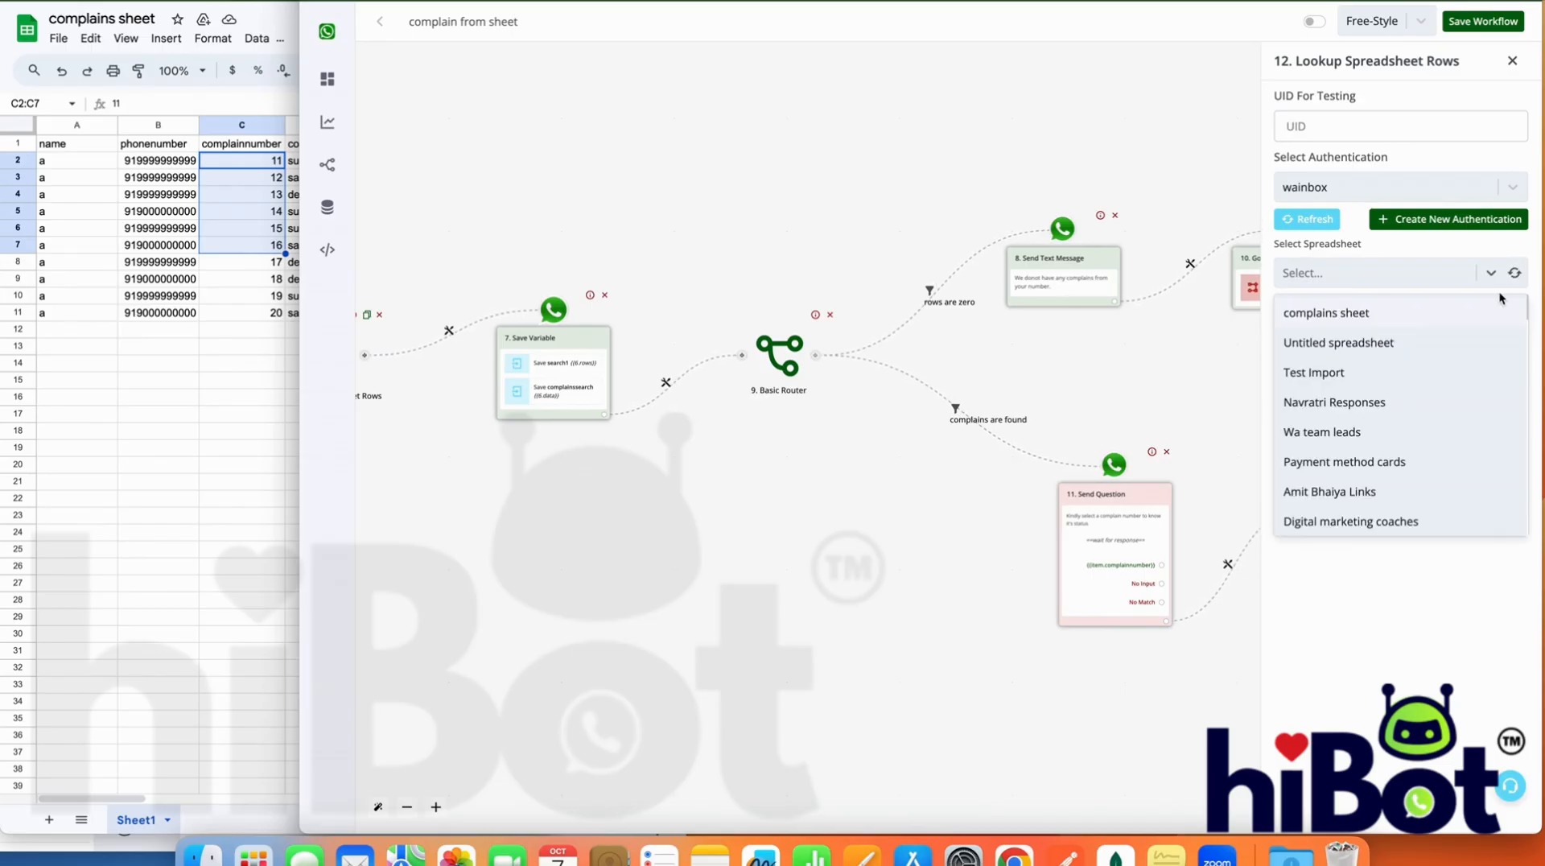
{"action": "left_click", "coordinate": [1442, 313]}
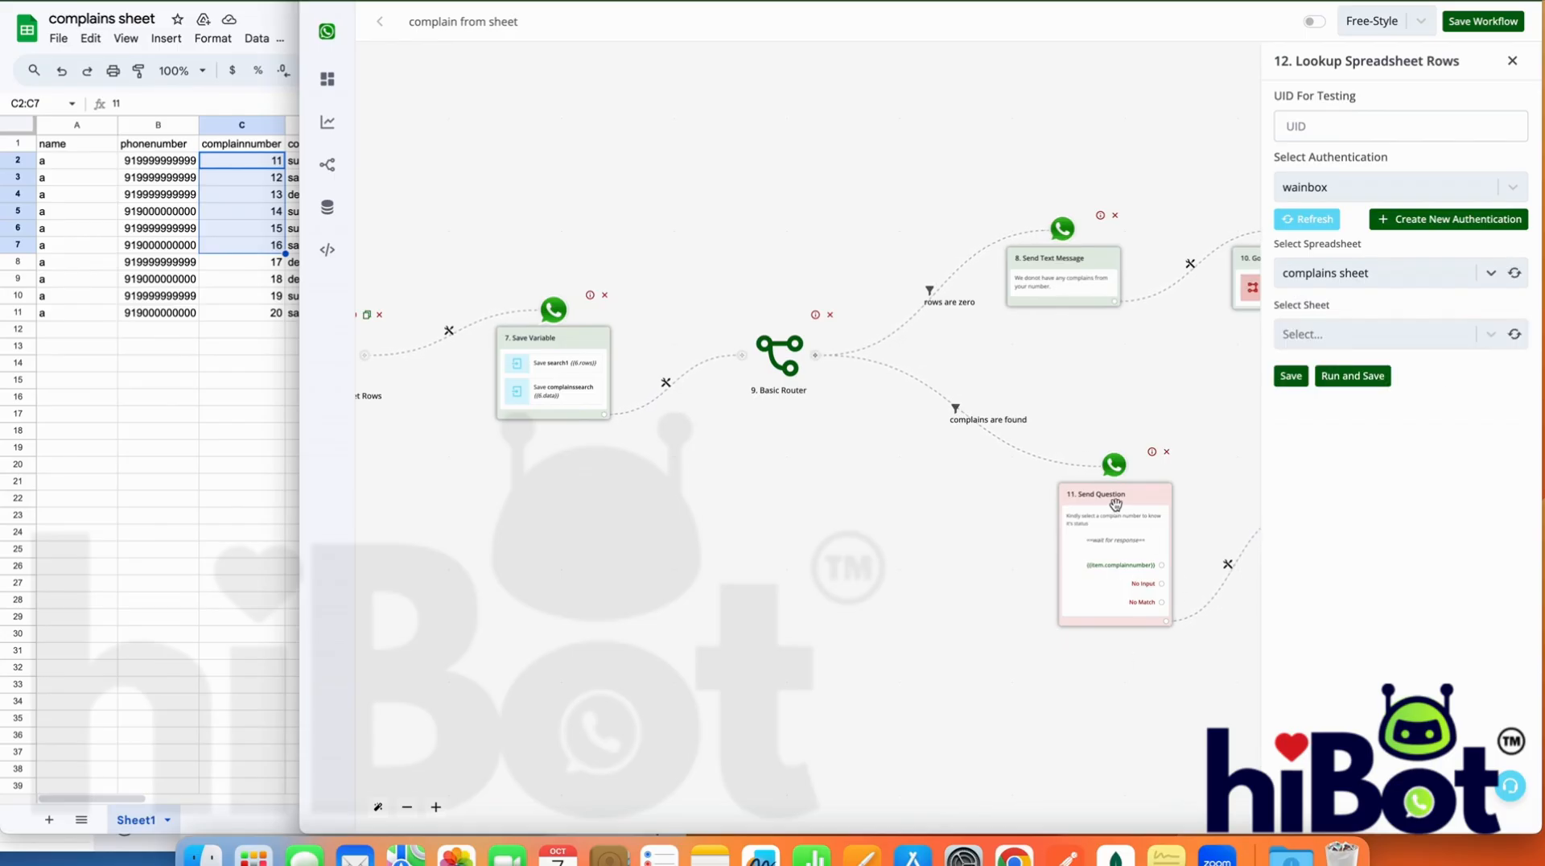
Load the spreadsheet's sheets, check the column layout in Google Sheets, and select Sheet1 for the lookup
{"action": "left_click", "coordinate": [1513, 337]}
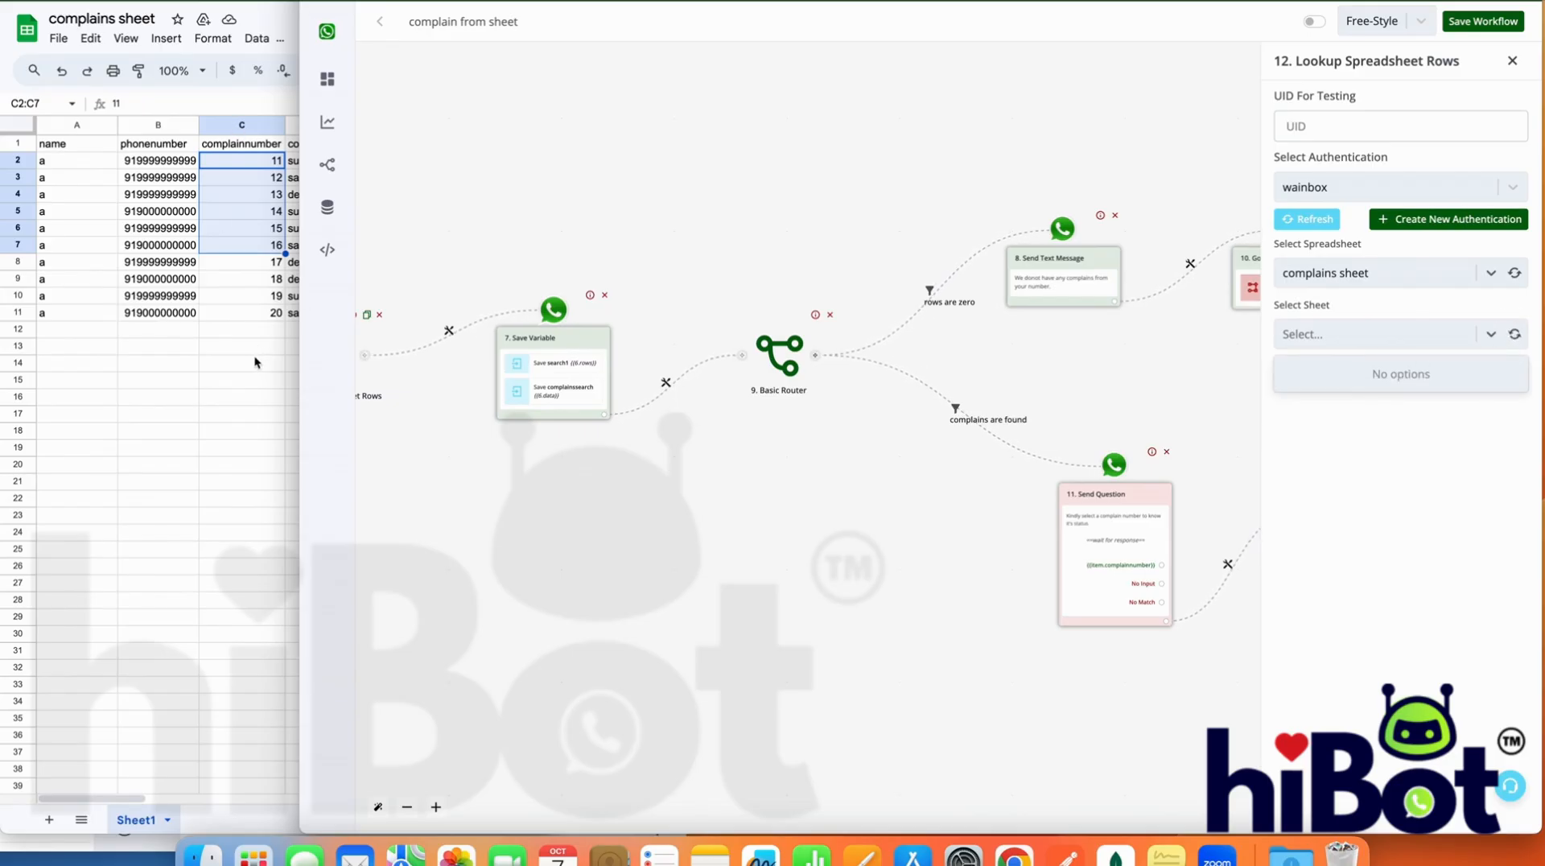
{"action": "left_click", "coordinate": [261, 396]}
{"action": "left_click_drag", "start_coordinate": [299, 413], "coordinate": [216, 418]}
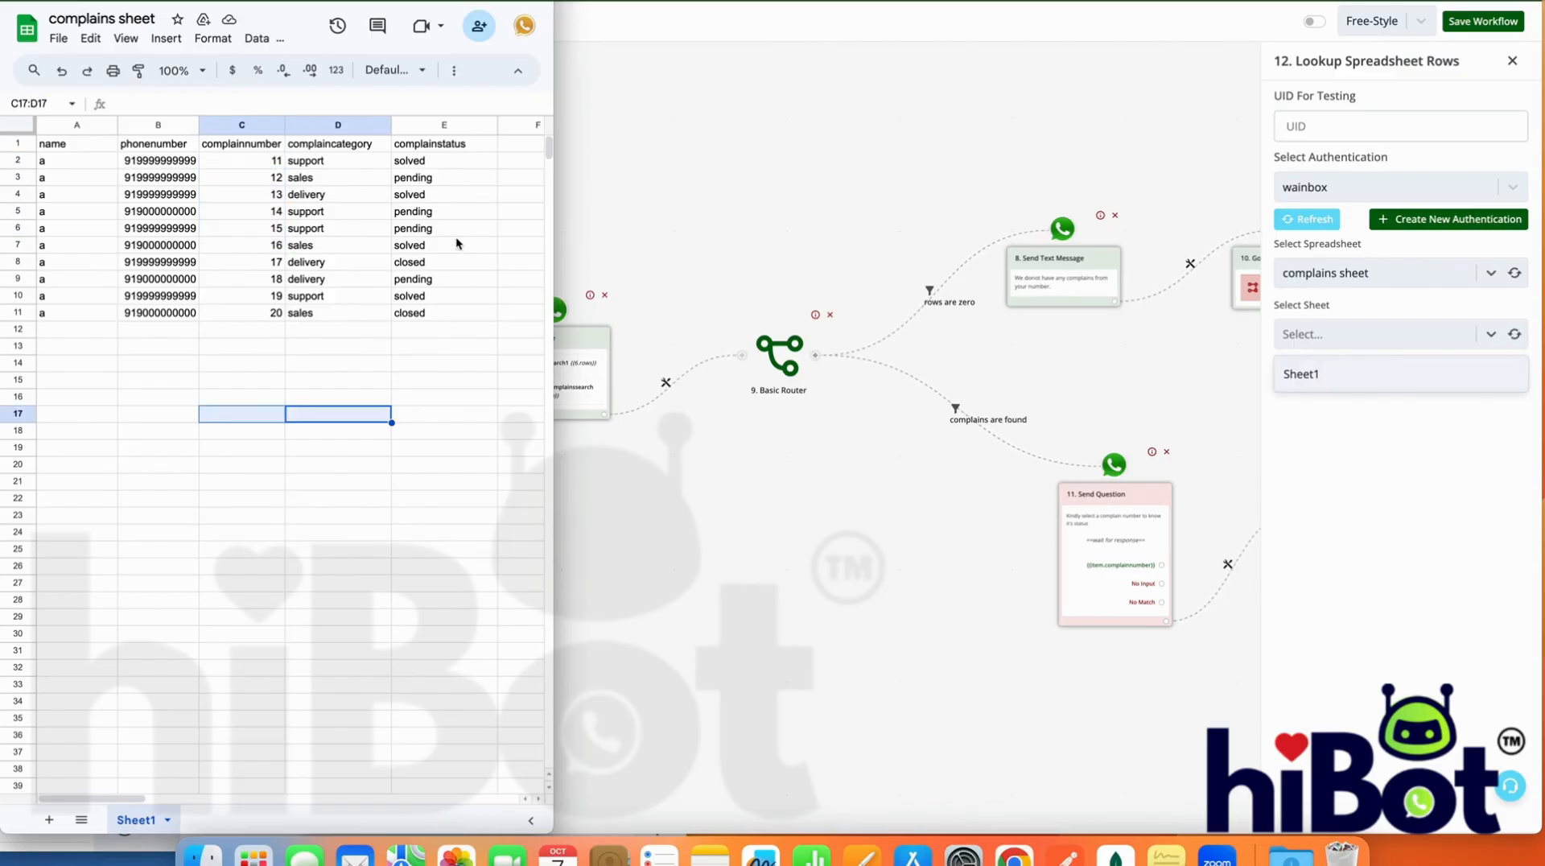
{"action": "left_click", "coordinate": [1374, 387]}
{"action": "left_click", "coordinate": [1373, 382]}
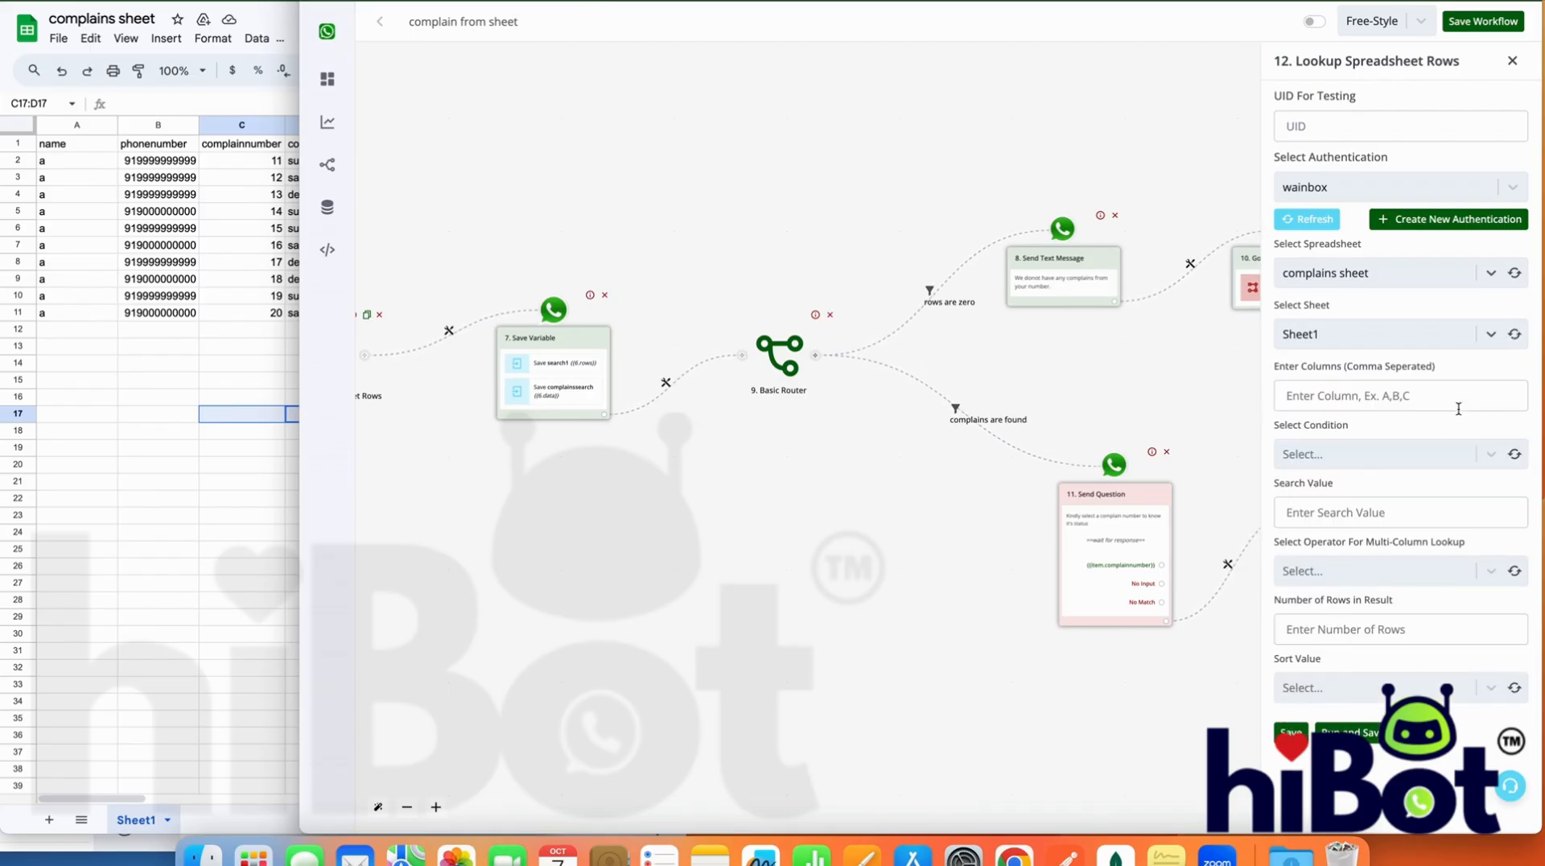
Define the lookup criterion as column C, condition Equal to (Number), with search value {{last_button_title}}
{"action": "left_click", "coordinate": [1455, 401]}
{"action": "type", "text": "C"}
{"action": "left_click", "coordinate": [1402, 452]}
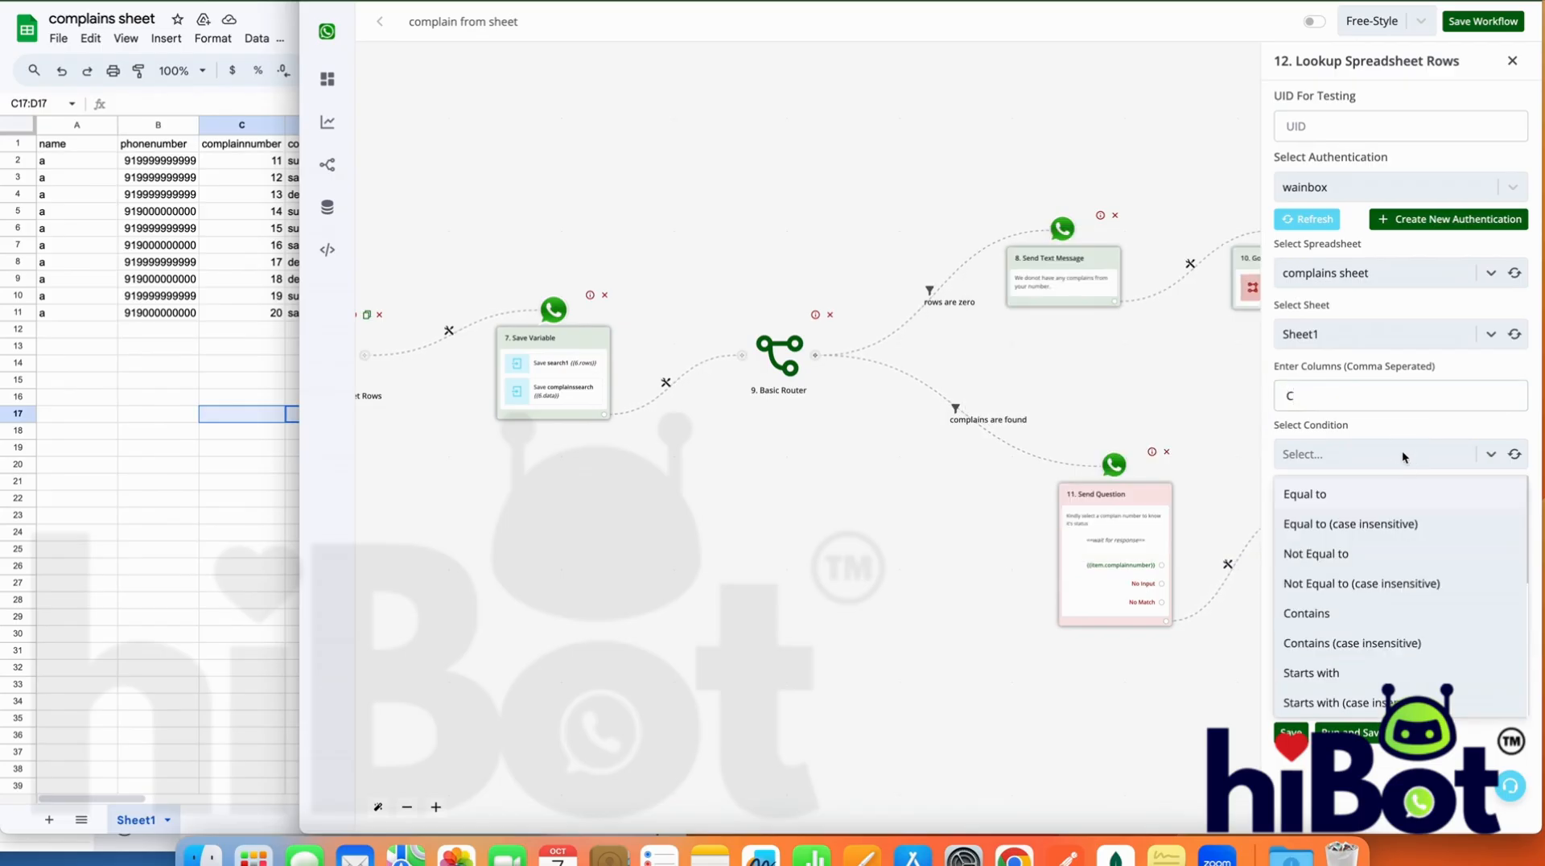
{"action": "scroll", "coordinate": [1359, 642], "scroll_direction": "down", "scroll_amount": 3}
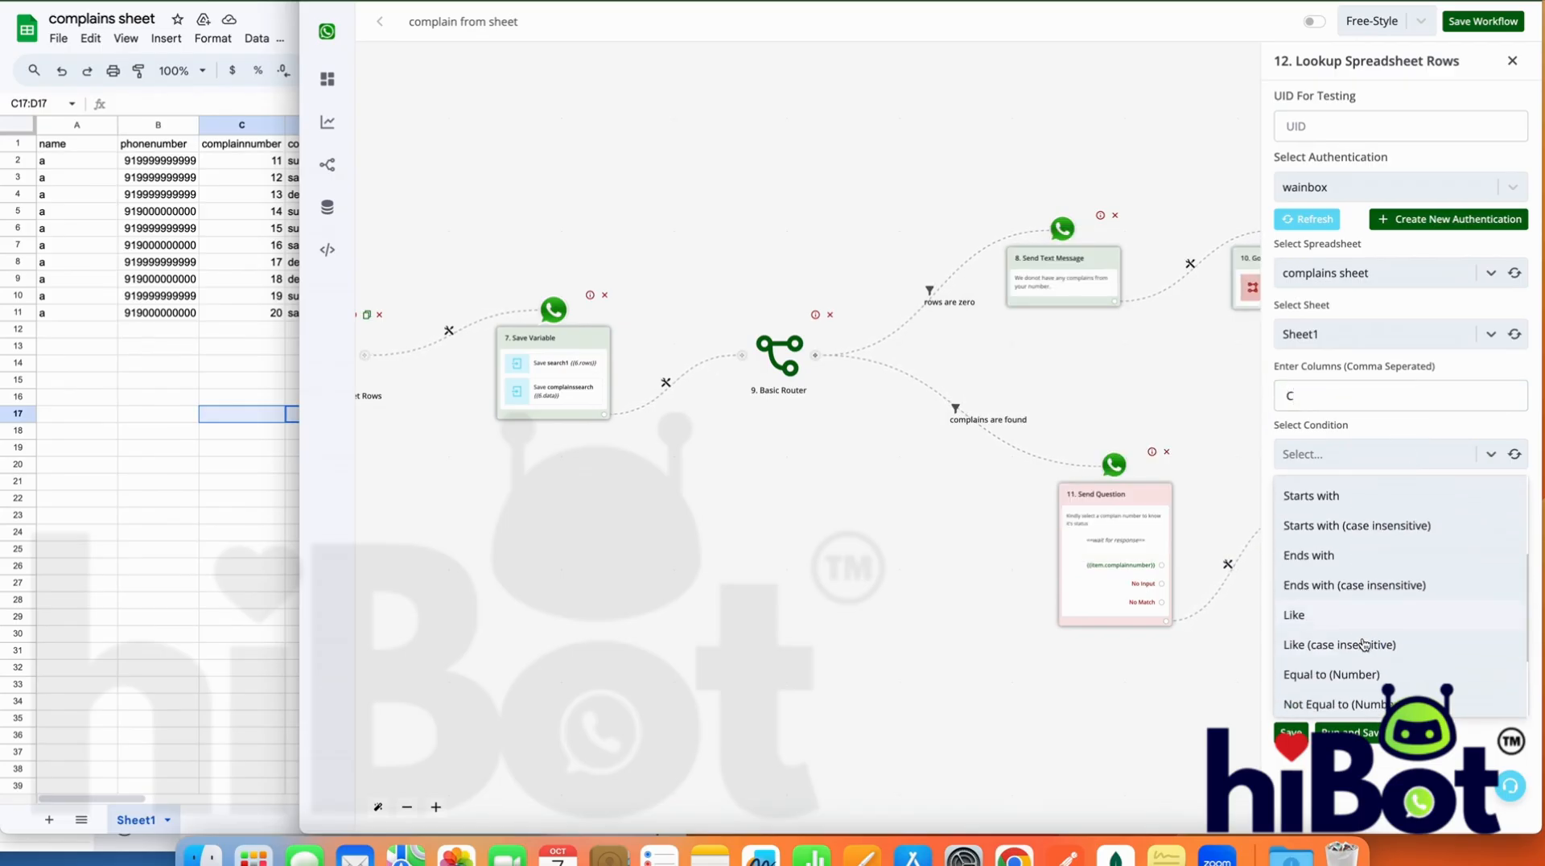
{"action": "scroll", "coordinate": [1352, 648], "scroll_direction": "down", "scroll_amount": 1}
{"action": "left_click", "coordinate": [1344, 644]}
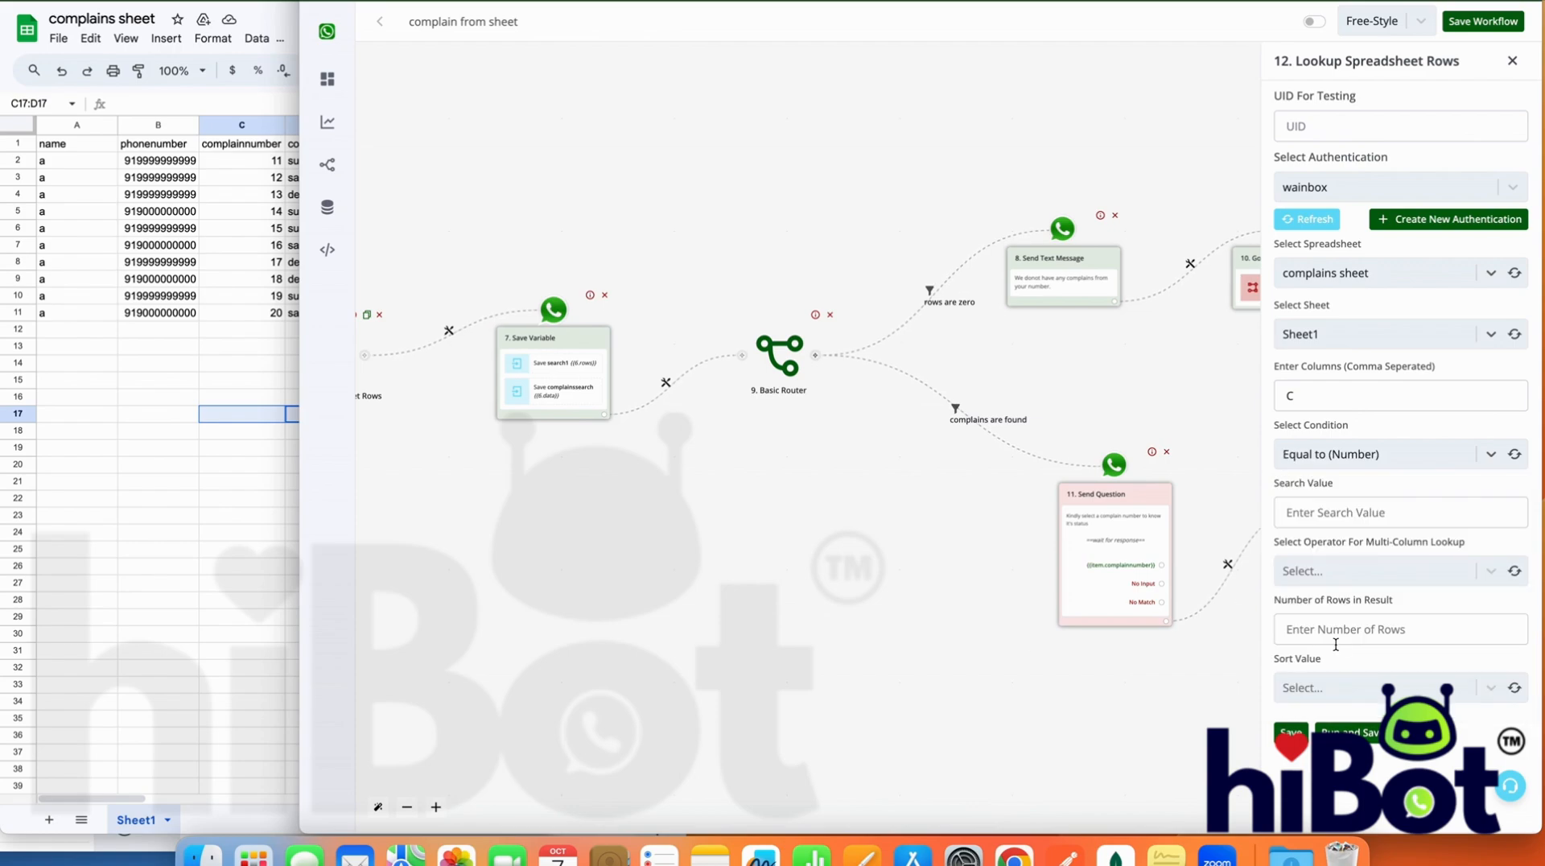
{"action": "left_click", "coordinate": [1384, 513]}
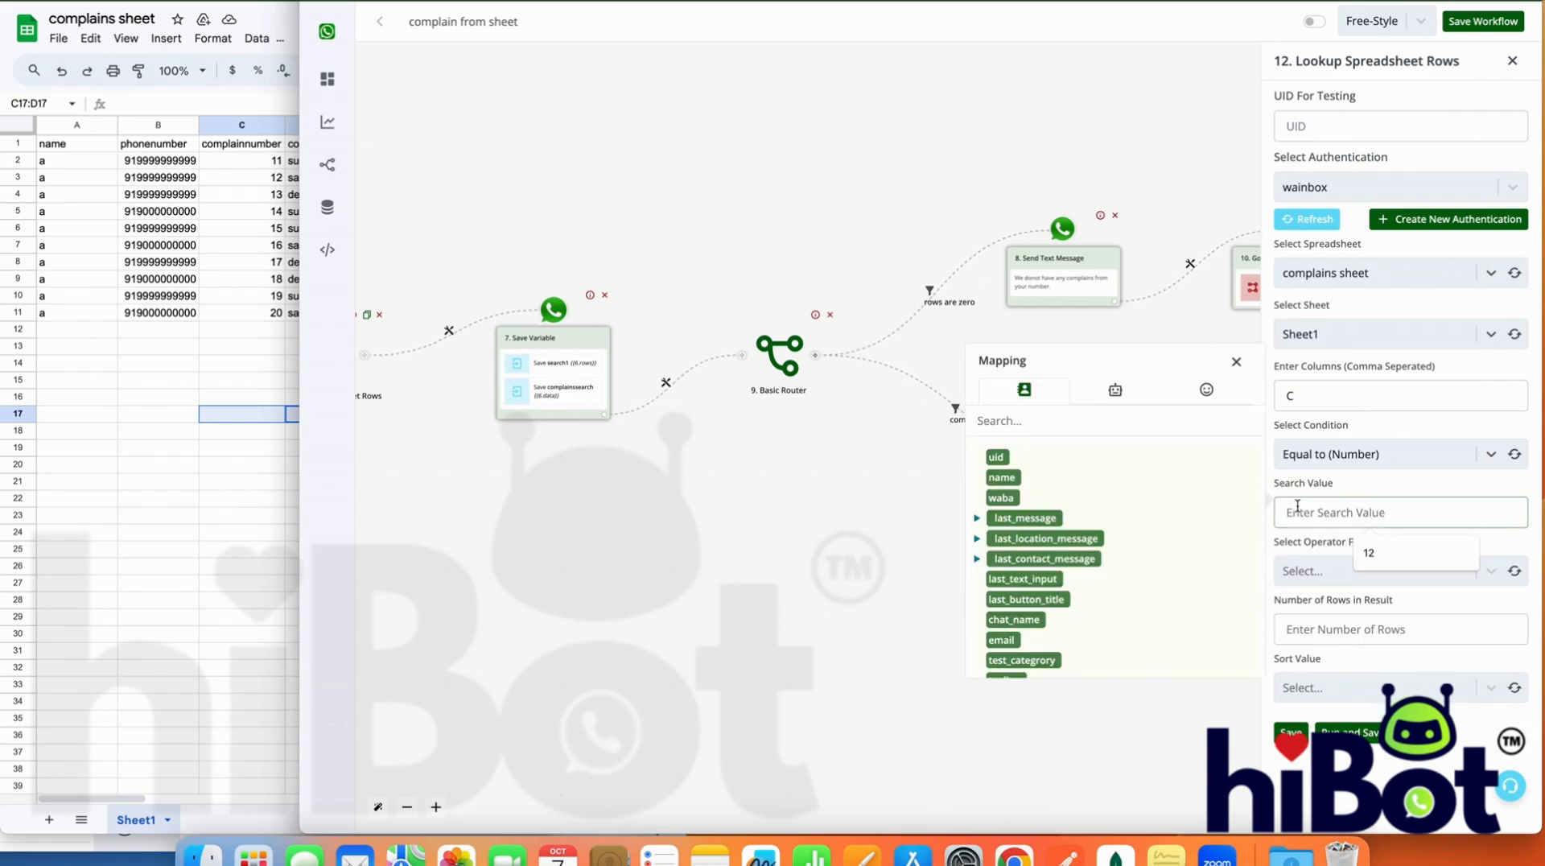
{"action": "left_click", "coordinate": [1035, 600]}
{"action": "left_click", "coordinate": [1239, 363]}
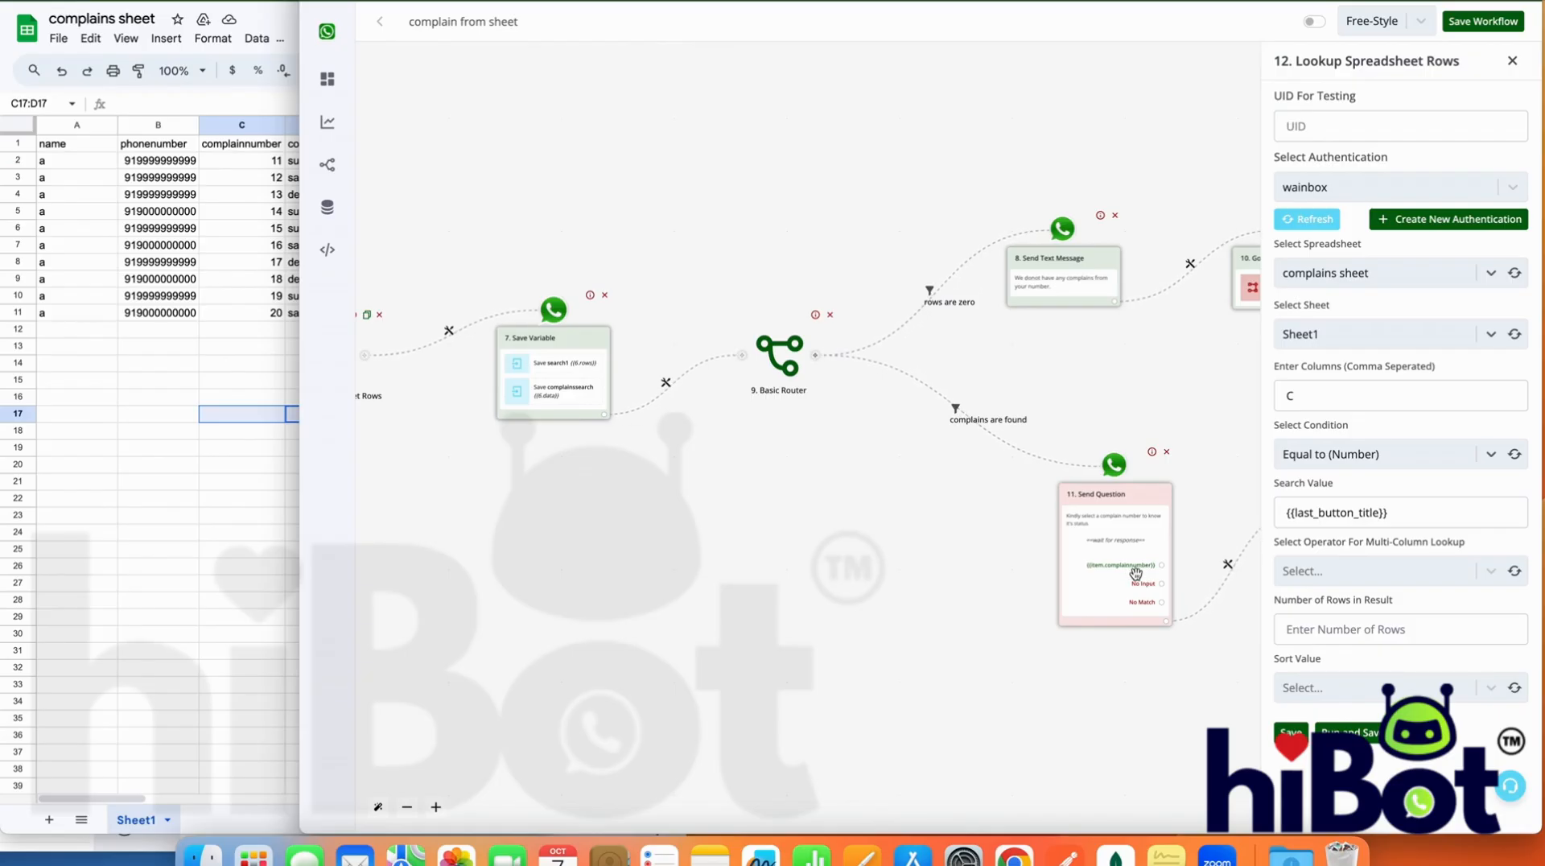
Set the multi-column lookup operator to AND and the number of rows in the result to 1
{"action": "left_click", "coordinate": [1373, 572]}
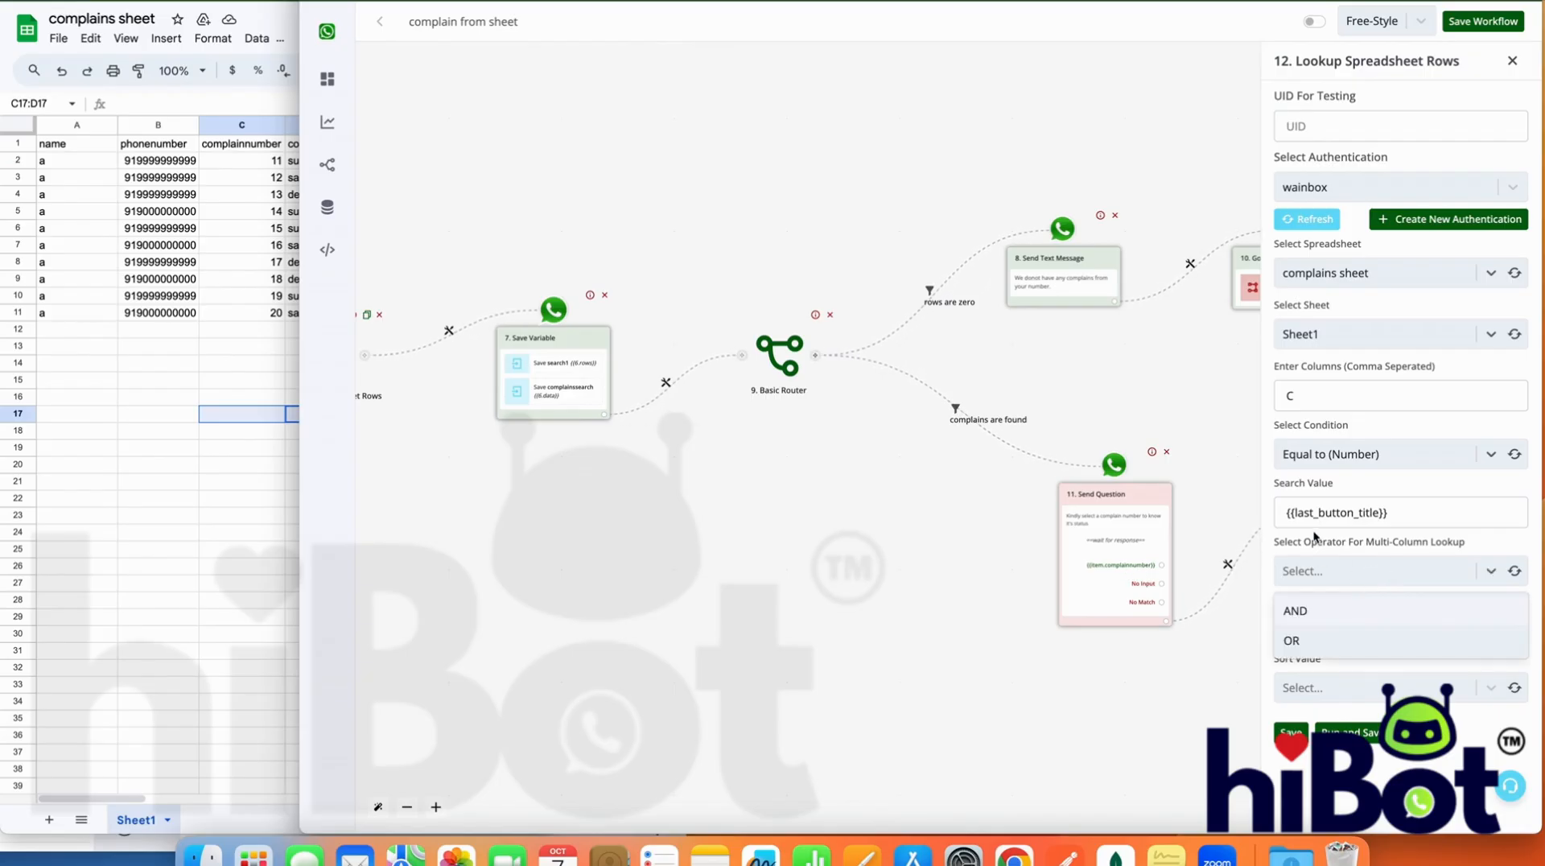
{"action": "left_click", "coordinate": [1324, 614]}
{"action": "left_click", "coordinate": [1461, 629]}
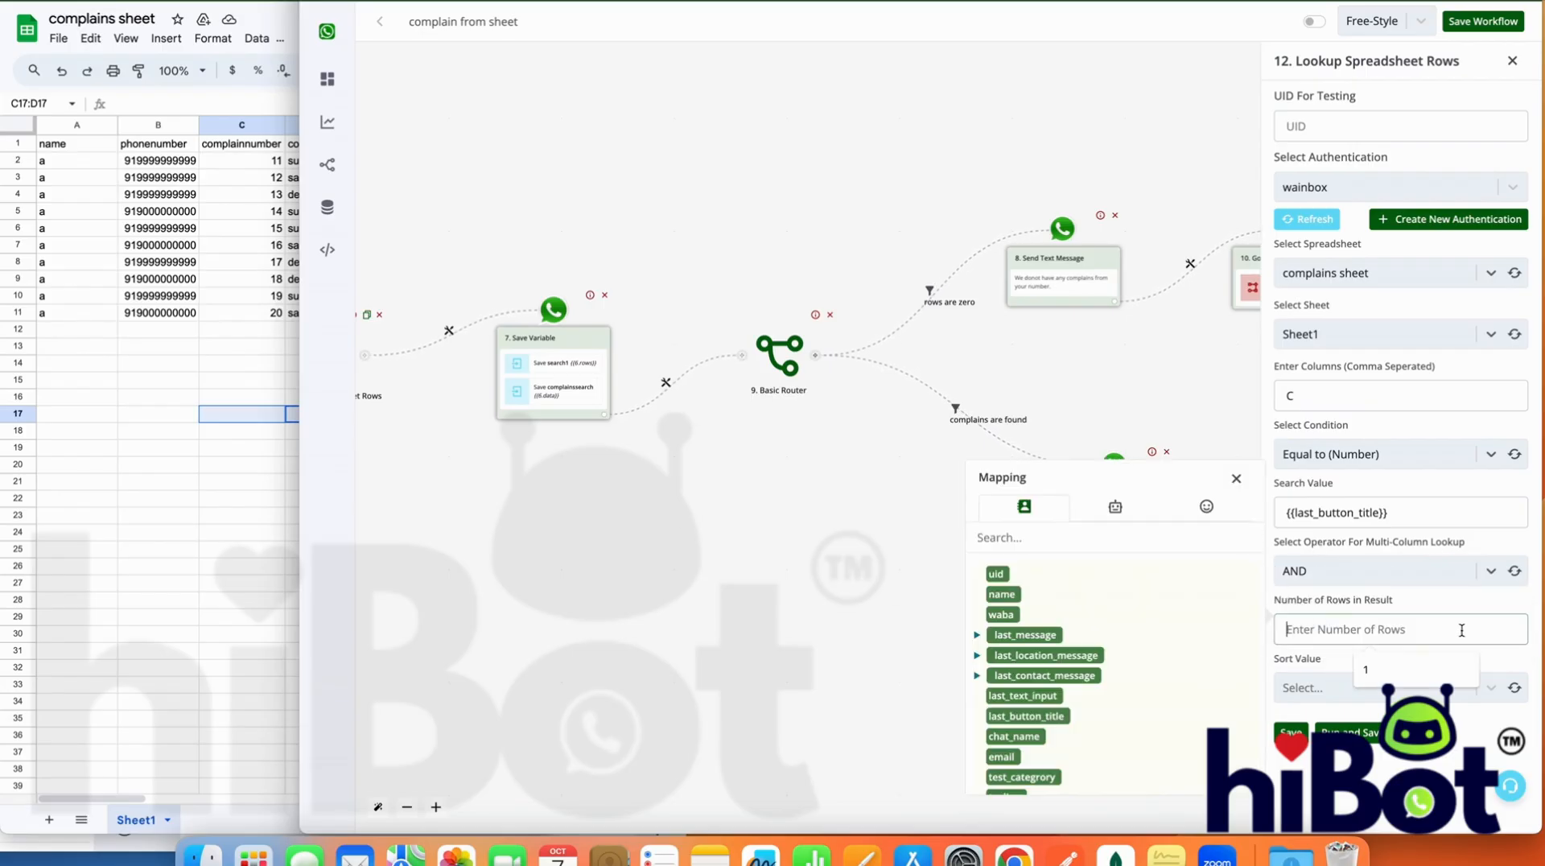
{"action": "type", "text": "1"}
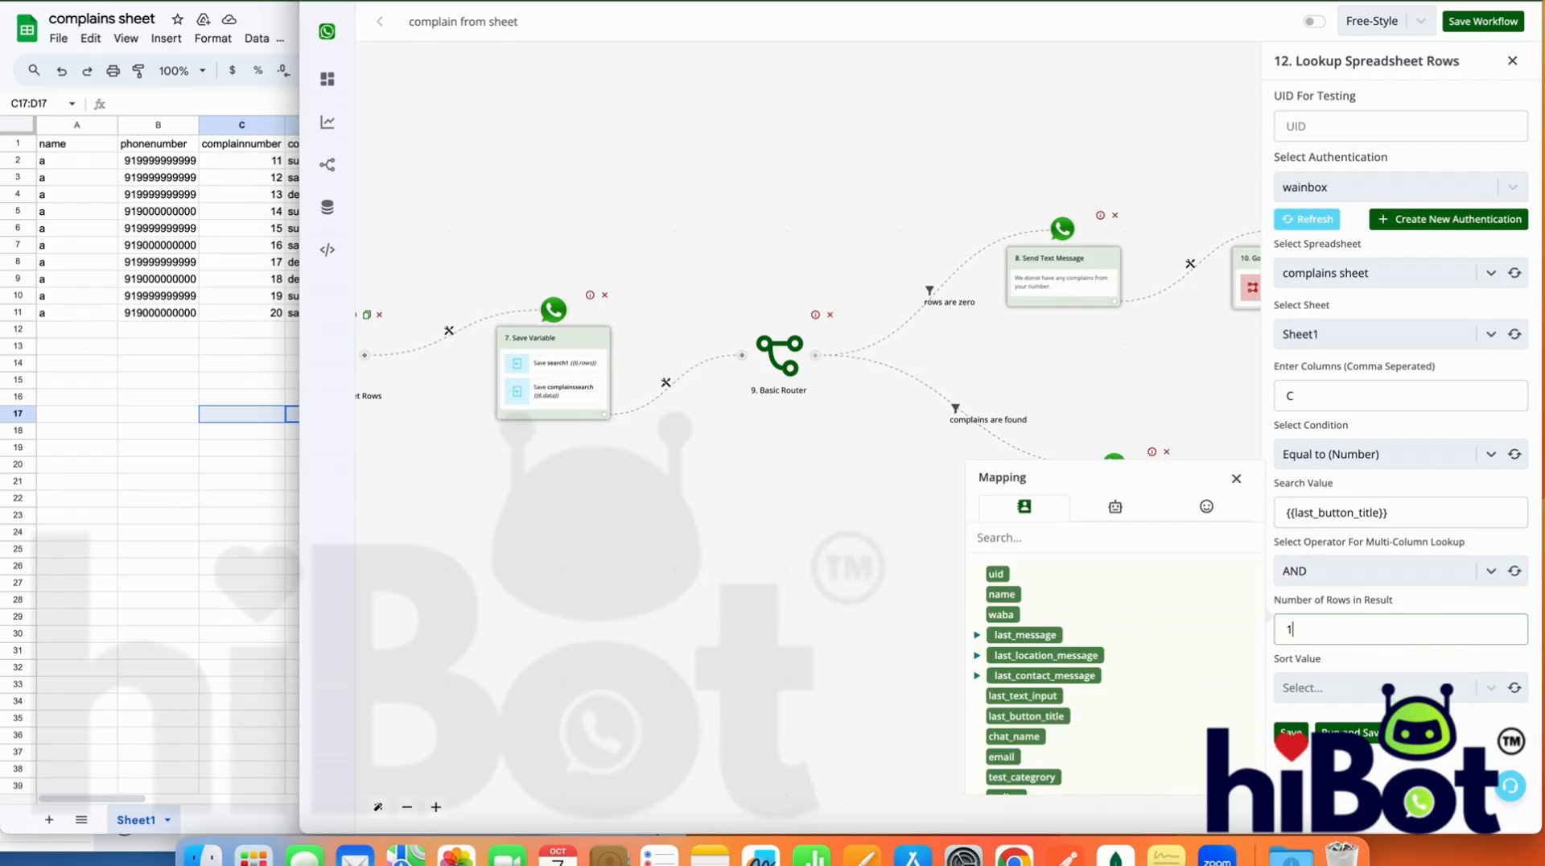
Set the lookup's sort value to Bottom, then run and save the module with 12 as a test search value
{"action": "left_click", "coordinate": [1443, 678]}
{"action": "left_click", "coordinate": [1416, 764]}
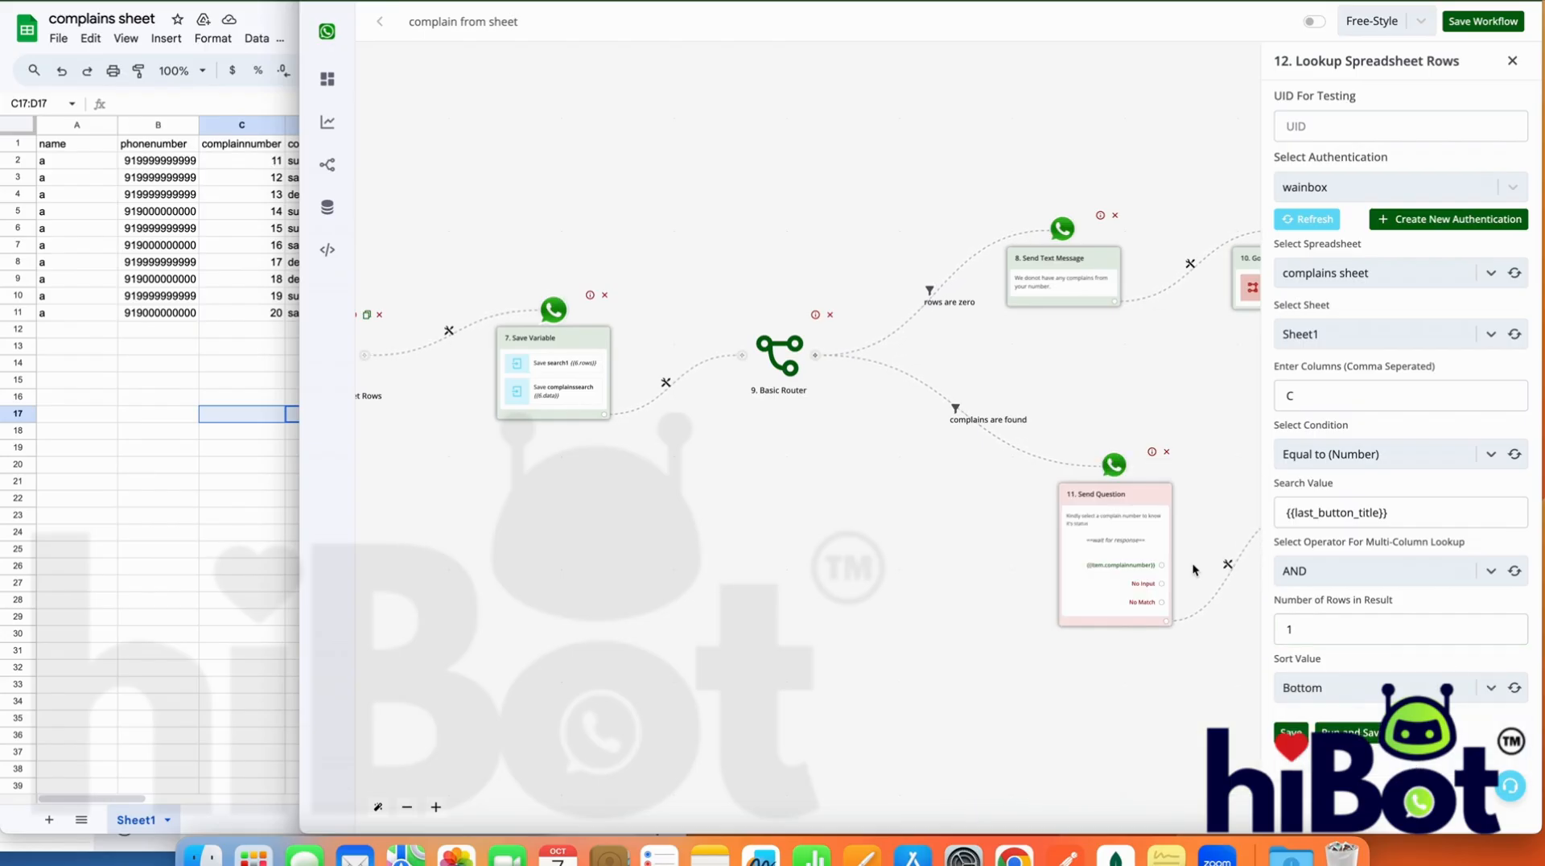
{"action": "triple_click", "coordinate": [1451, 504]}
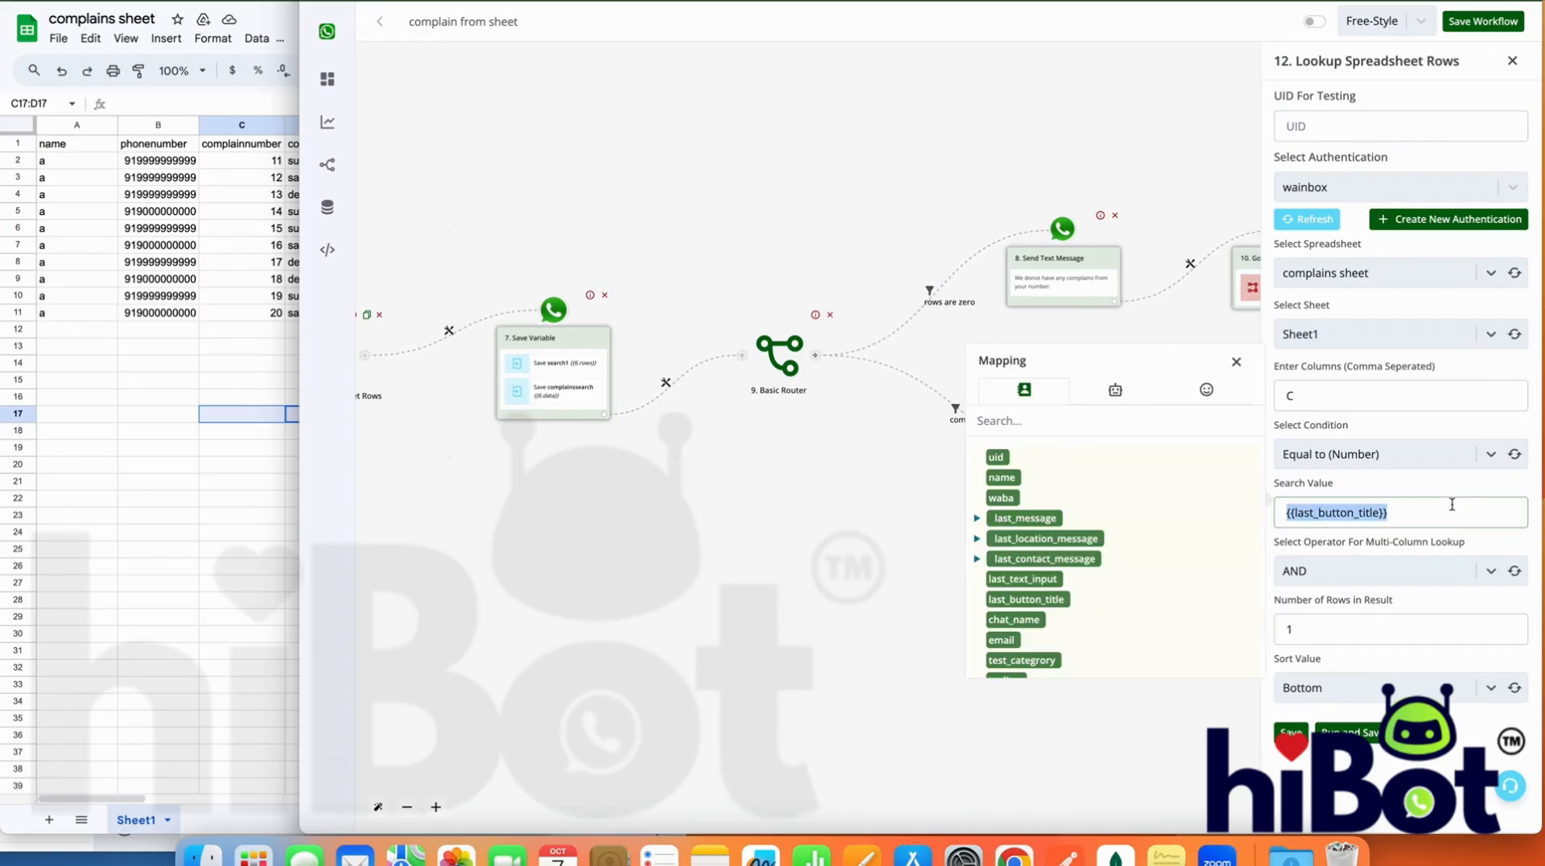
{"action": "key", "text": "BackSpace"}
{"action": "type", "text": "12"}
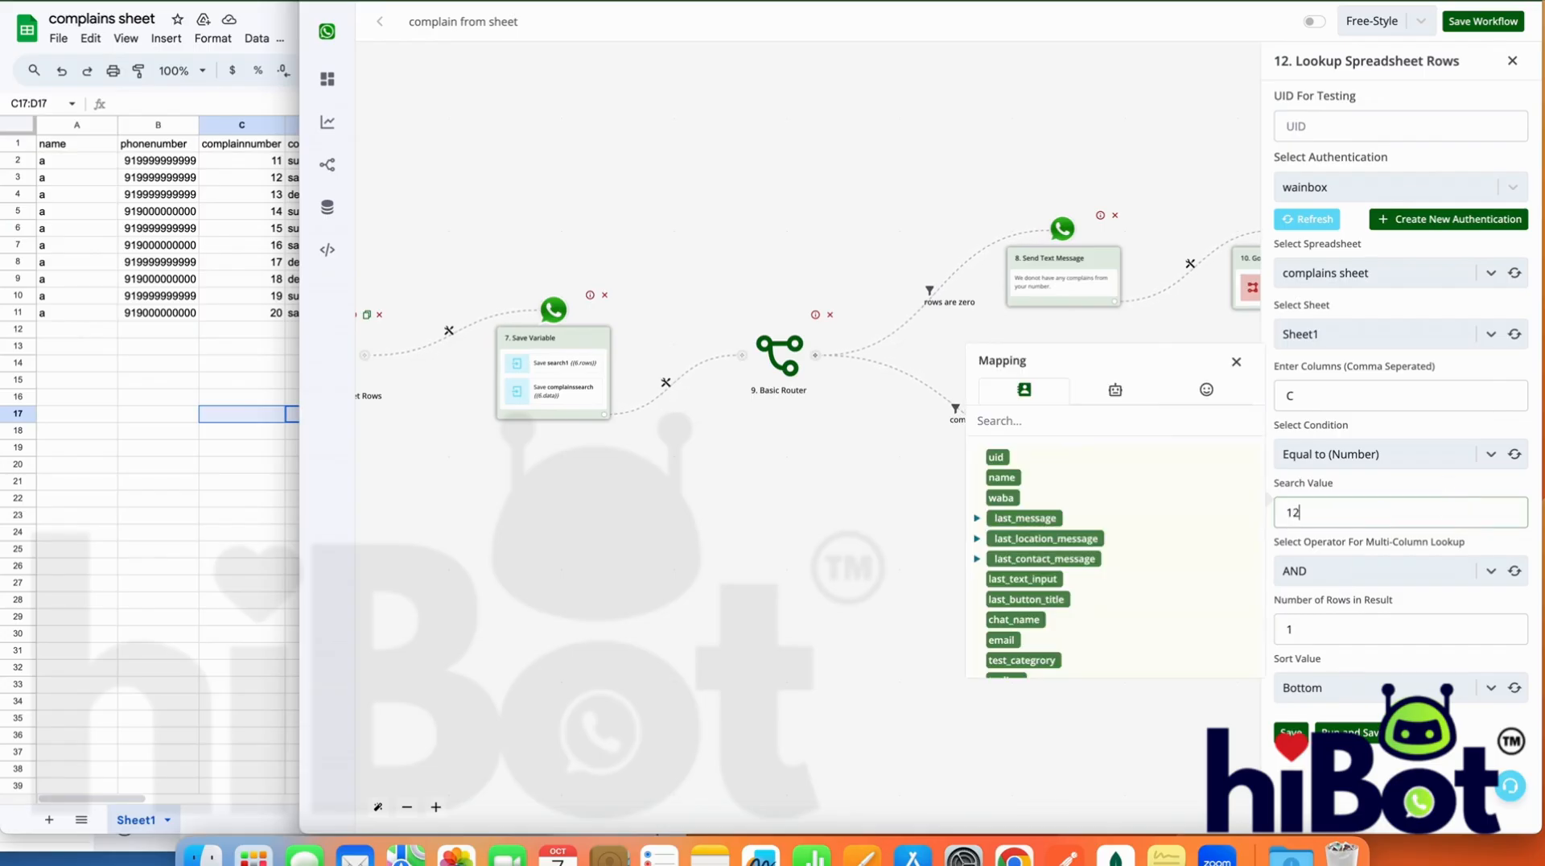
{"action": "left_click_drag", "start_coordinate": [1443, 515], "coordinate": [1268, 517]}
{"action": "left_click", "coordinate": [1375, 747]}
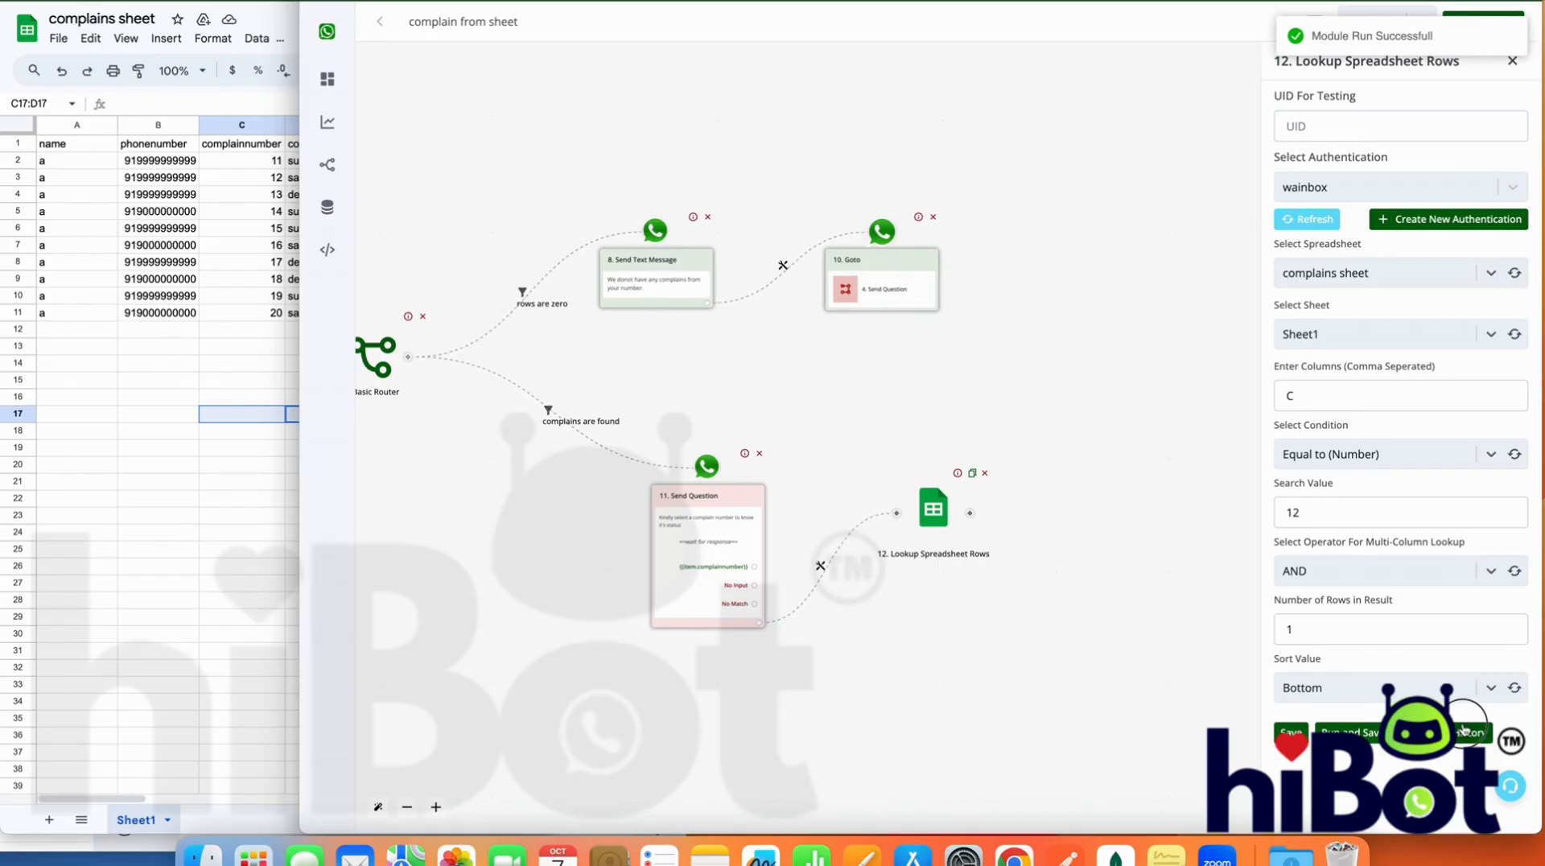
Examine the captured lookup output, expanding the response and data down to the fields of the first row
{"action": "left_click", "coordinate": [969, 659]}
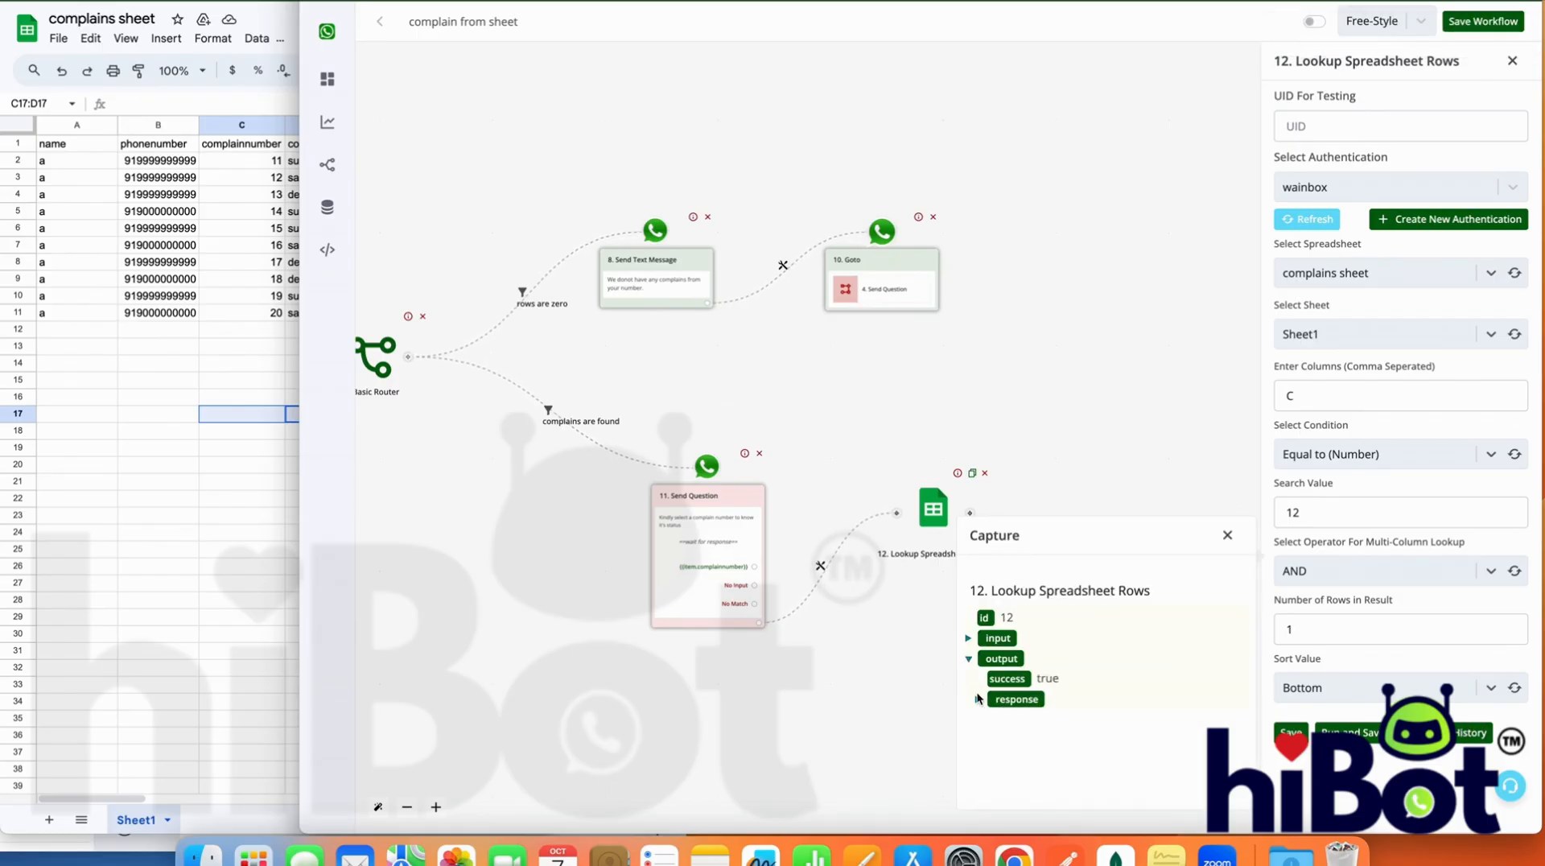
{"action": "left_click", "coordinate": [978, 699]}
{"action": "scroll", "coordinate": [1082, 769], "scroll_direction": "down", "scroll_amount": 1}
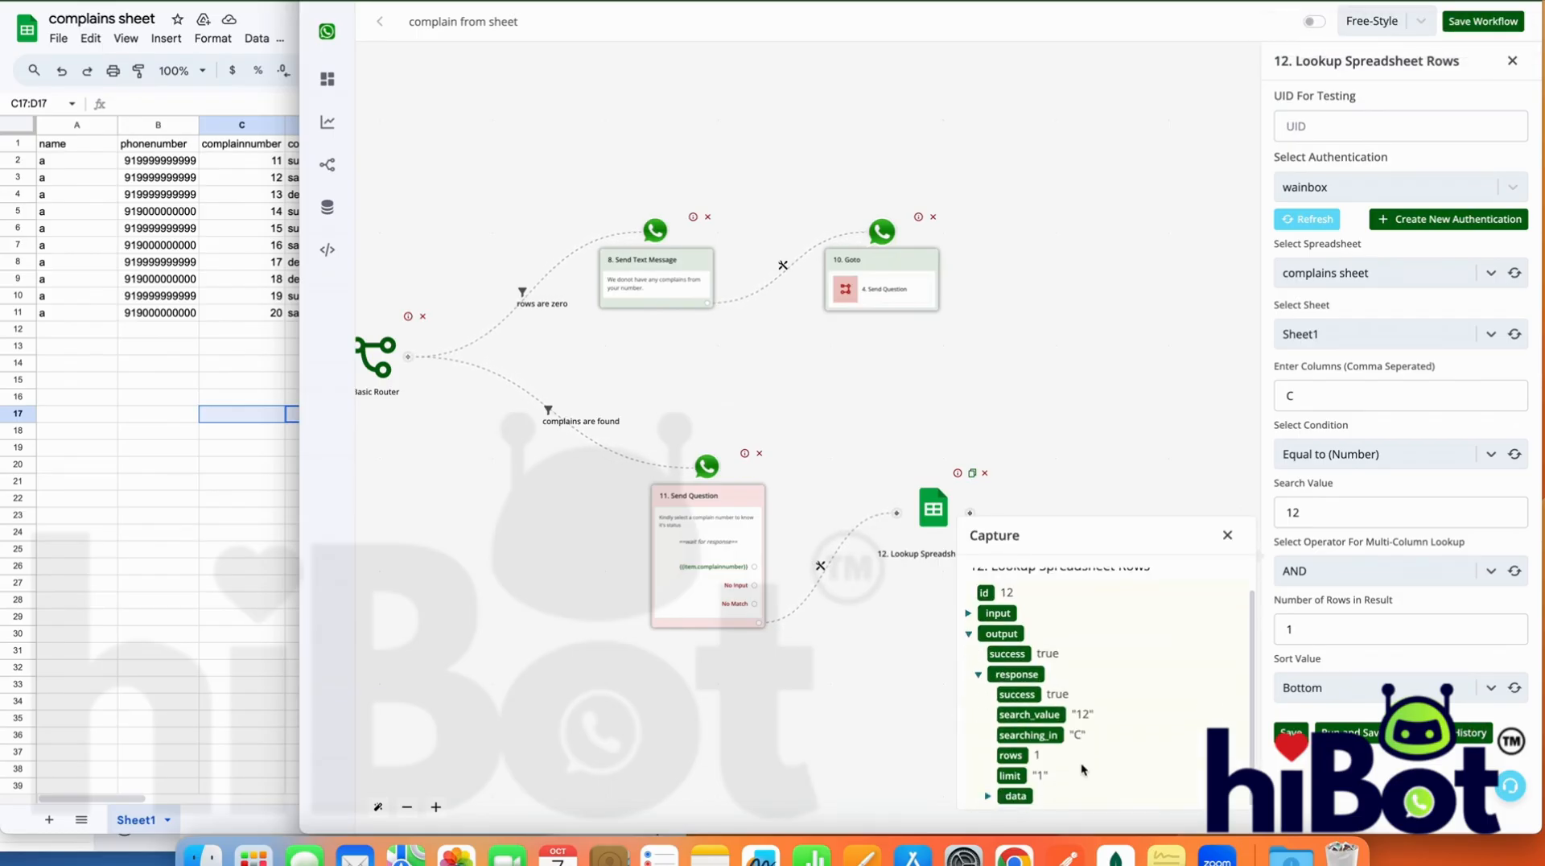
{"action": "left_click", "coordinate": [997, 795]}
{"action": "scroll", "coordinate": [998, 793], "scroll_direction": "down", "scroll_amount": 1}
{"action": "left_click", "coordinate": [1000, 796]}
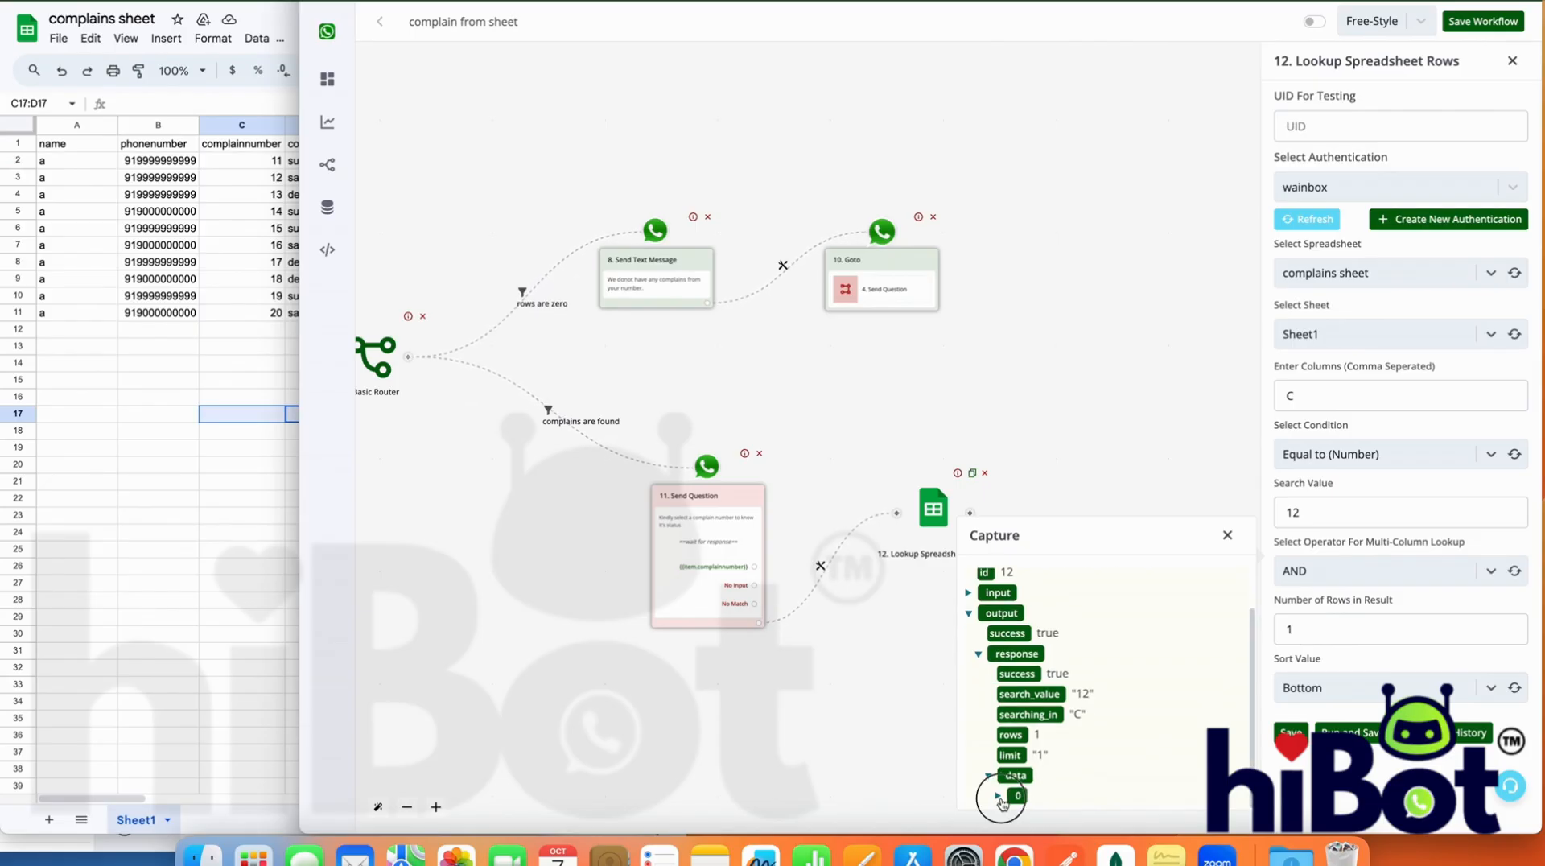
{"action": "scroll", "coordinate": [1059, 764], "scroll_direction": "down", "scroll_amount": 1}
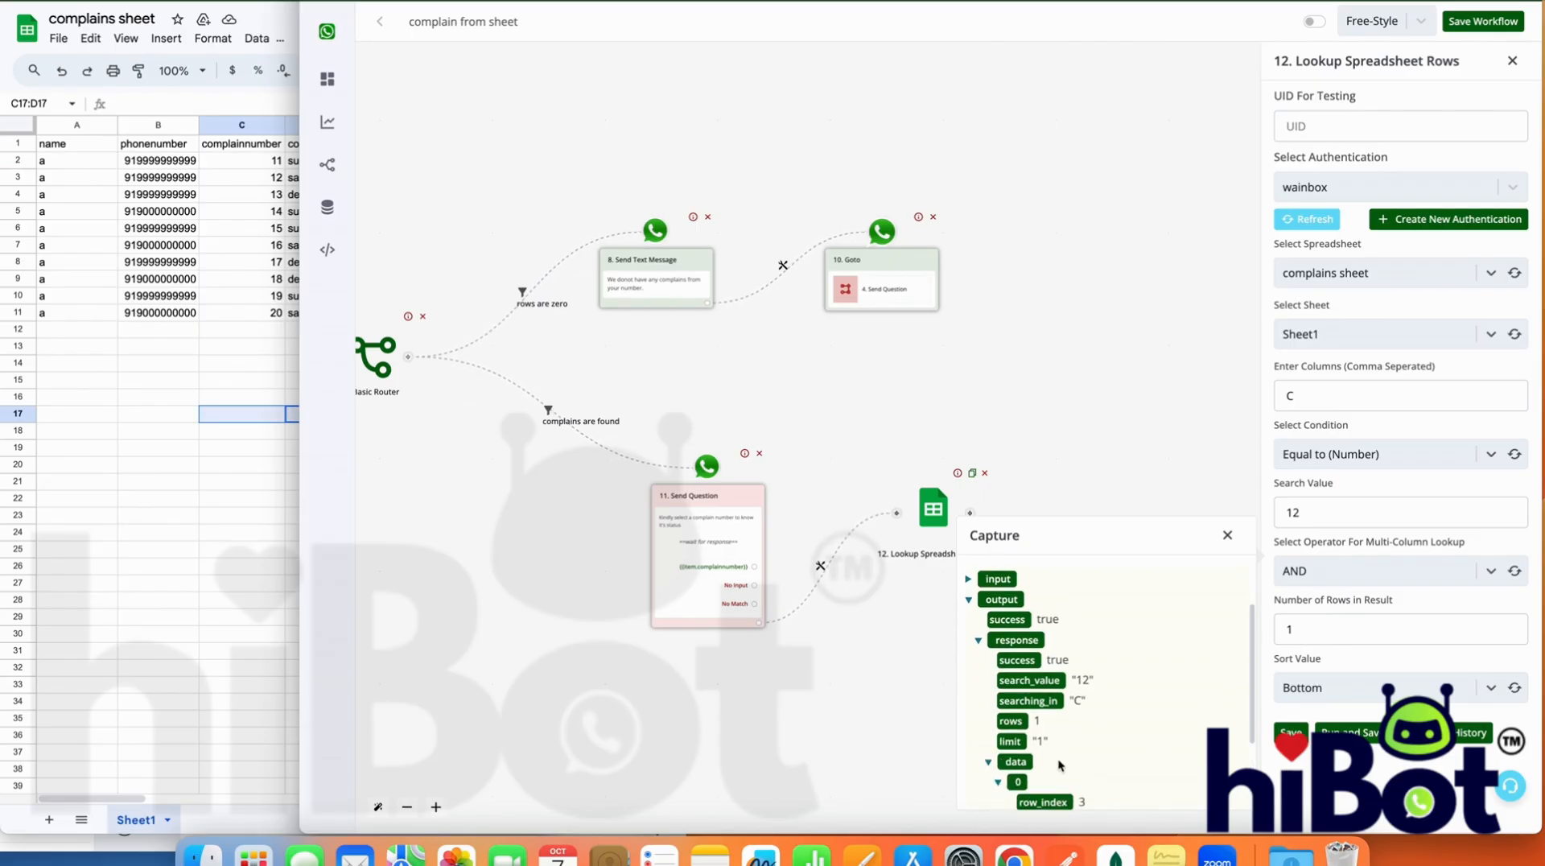
{"action": "scroll", "coordinate": [1059, 764], "scroll_direction": "down", "scroll_amount": 5}
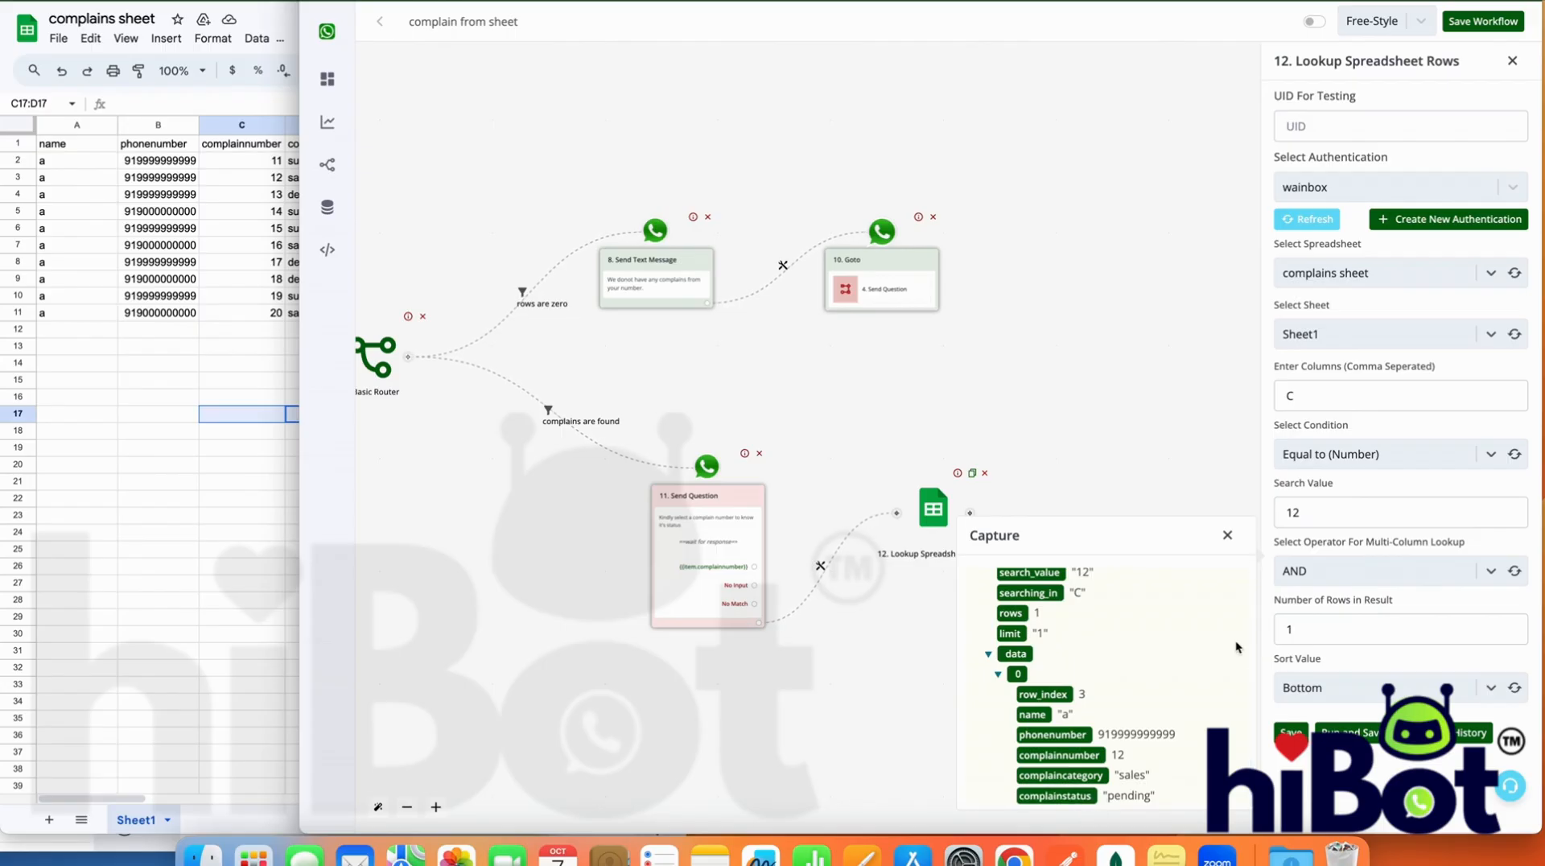
Close the captured output and set the lookup's search value back to {{last_button_title}}
{"action": "left_click", "coordinate": [1228, 535]}
{"action": "double_click", "coordinate": [1323, 513]}
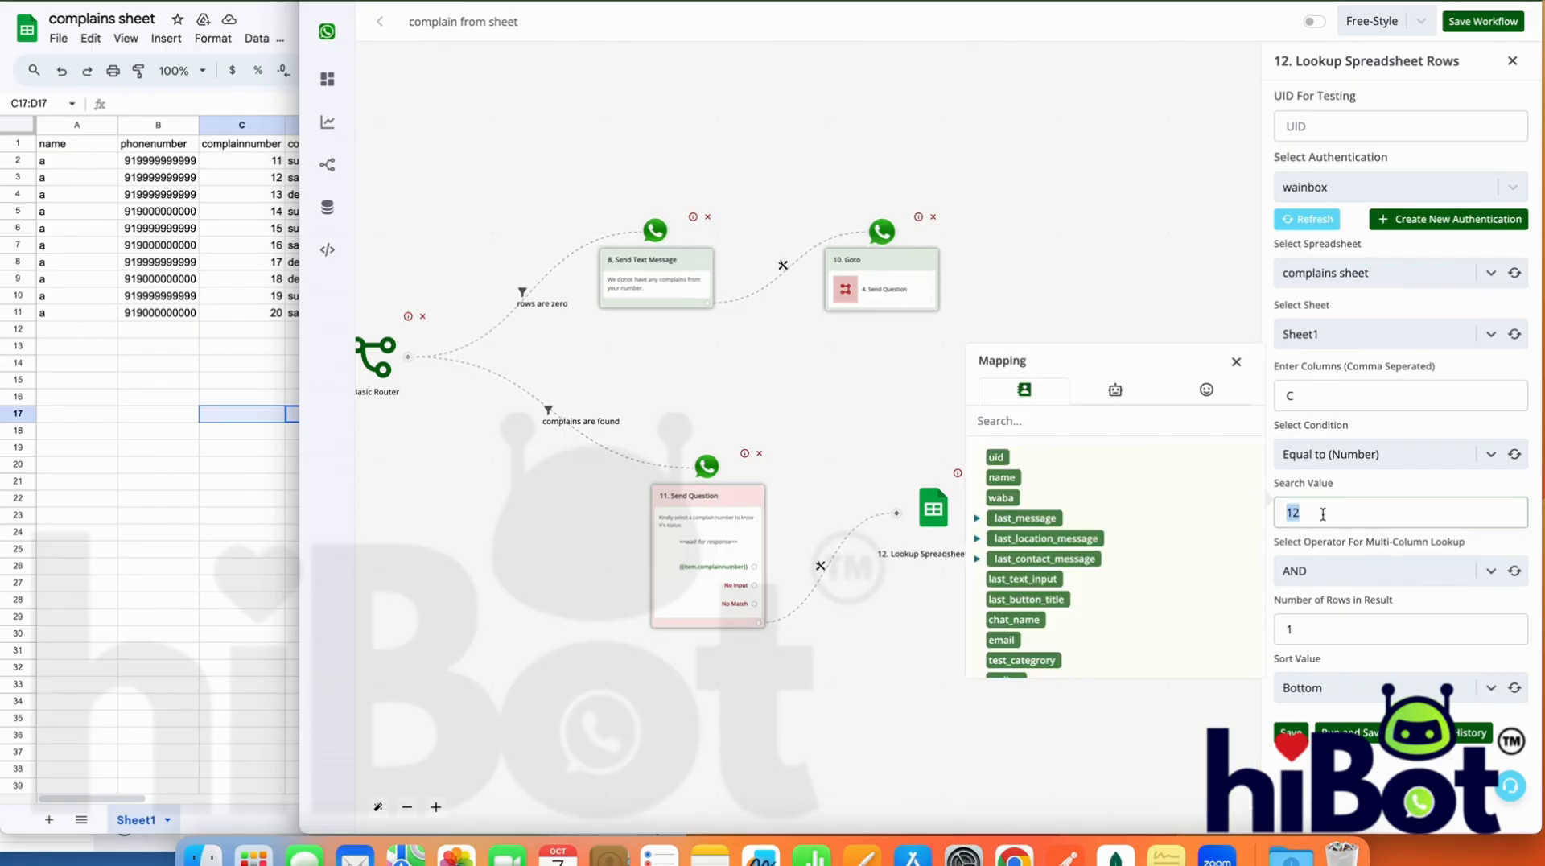
{"action": "key", "text": "BackSpace"}
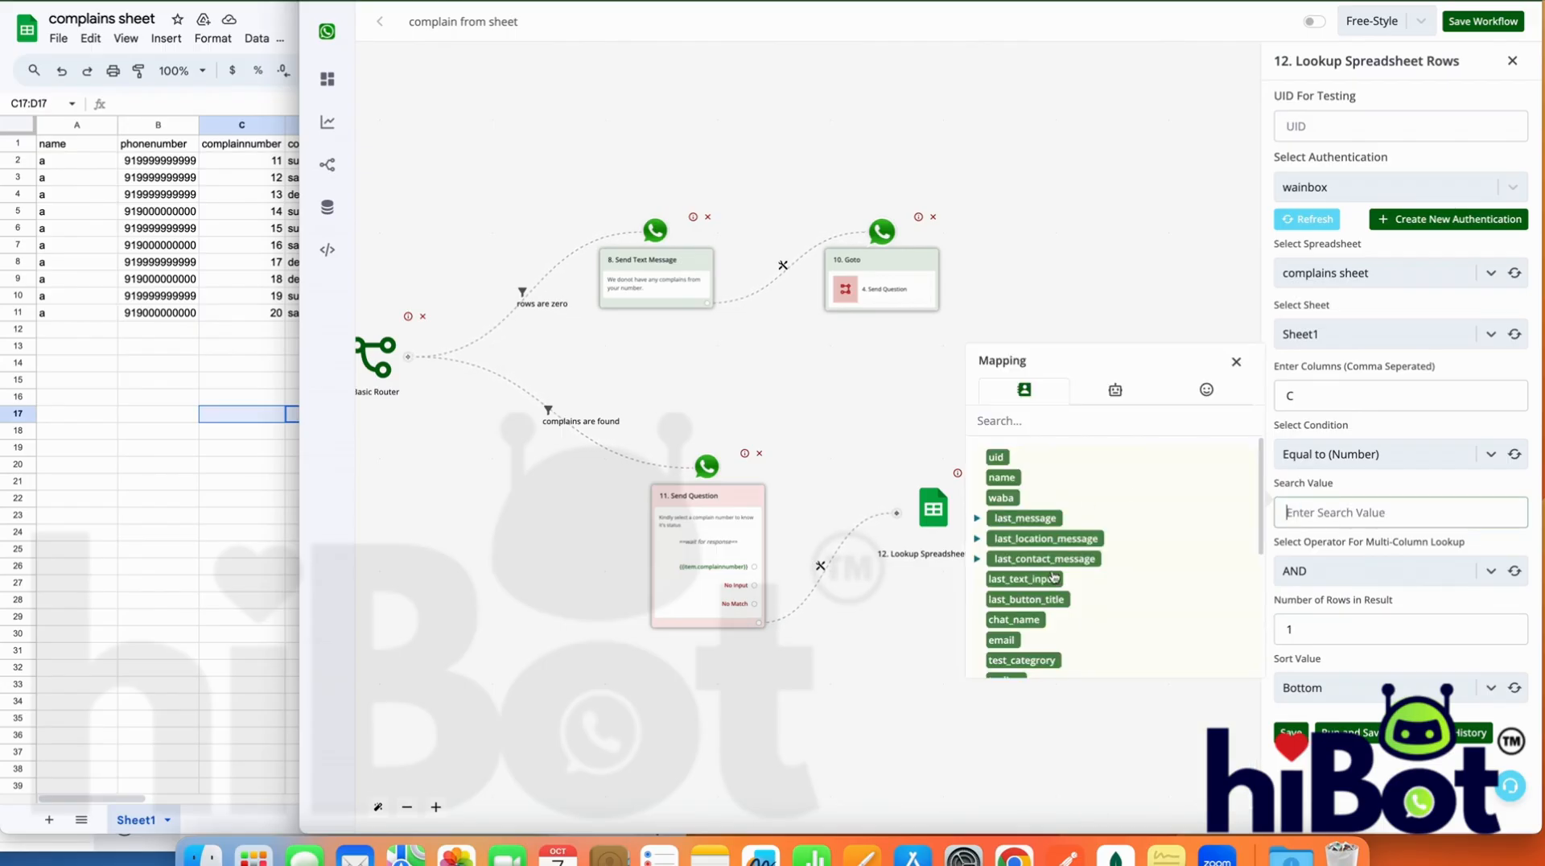
{"action": "left_click", "coordinate": [1026, 598]}
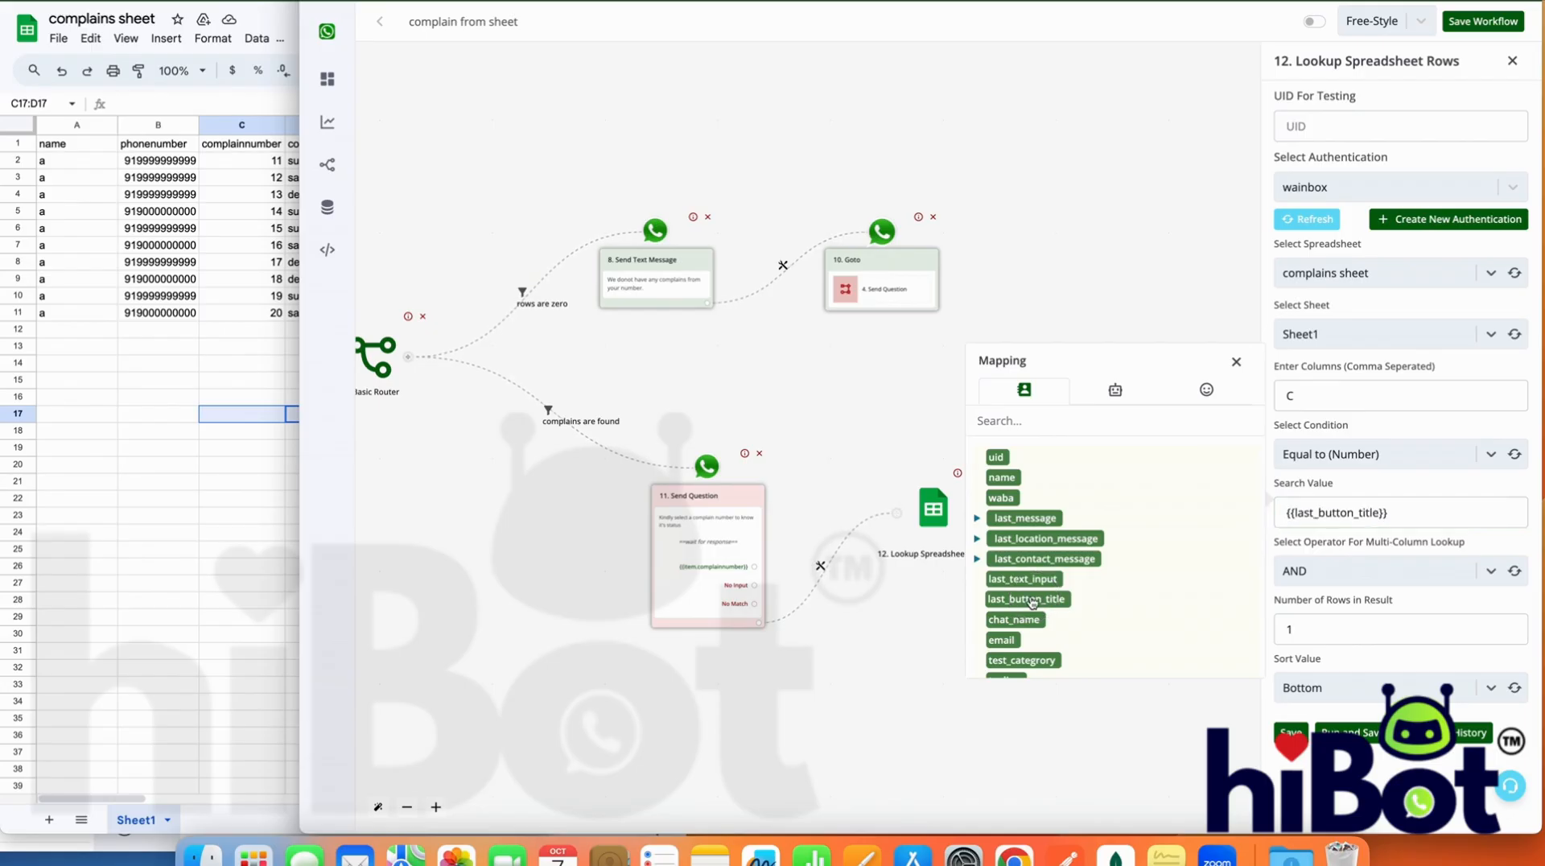
{"action": "double_click", "coordinate": [1315, 510]}
{"action": "key", "text": "ctrl+super+d"}
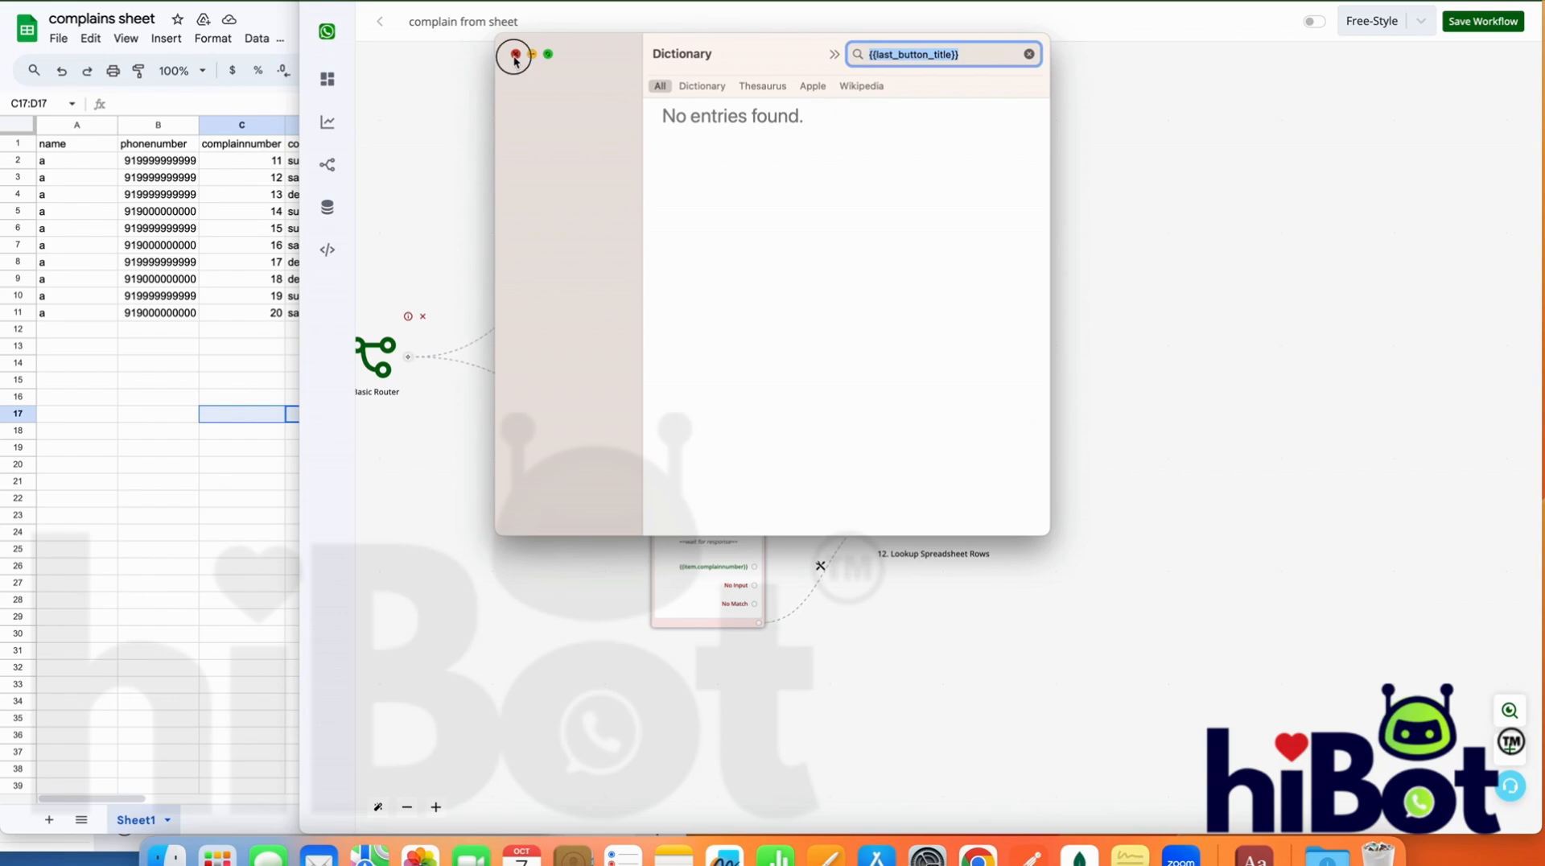
{"action": "left_click", "coordinate": [515, 54]}
Reopen and save the Lookup Spreadsheet Rows module 12, and add a Save Variable action after it
{"action": "left_click", "coordinate": [943, 500]}
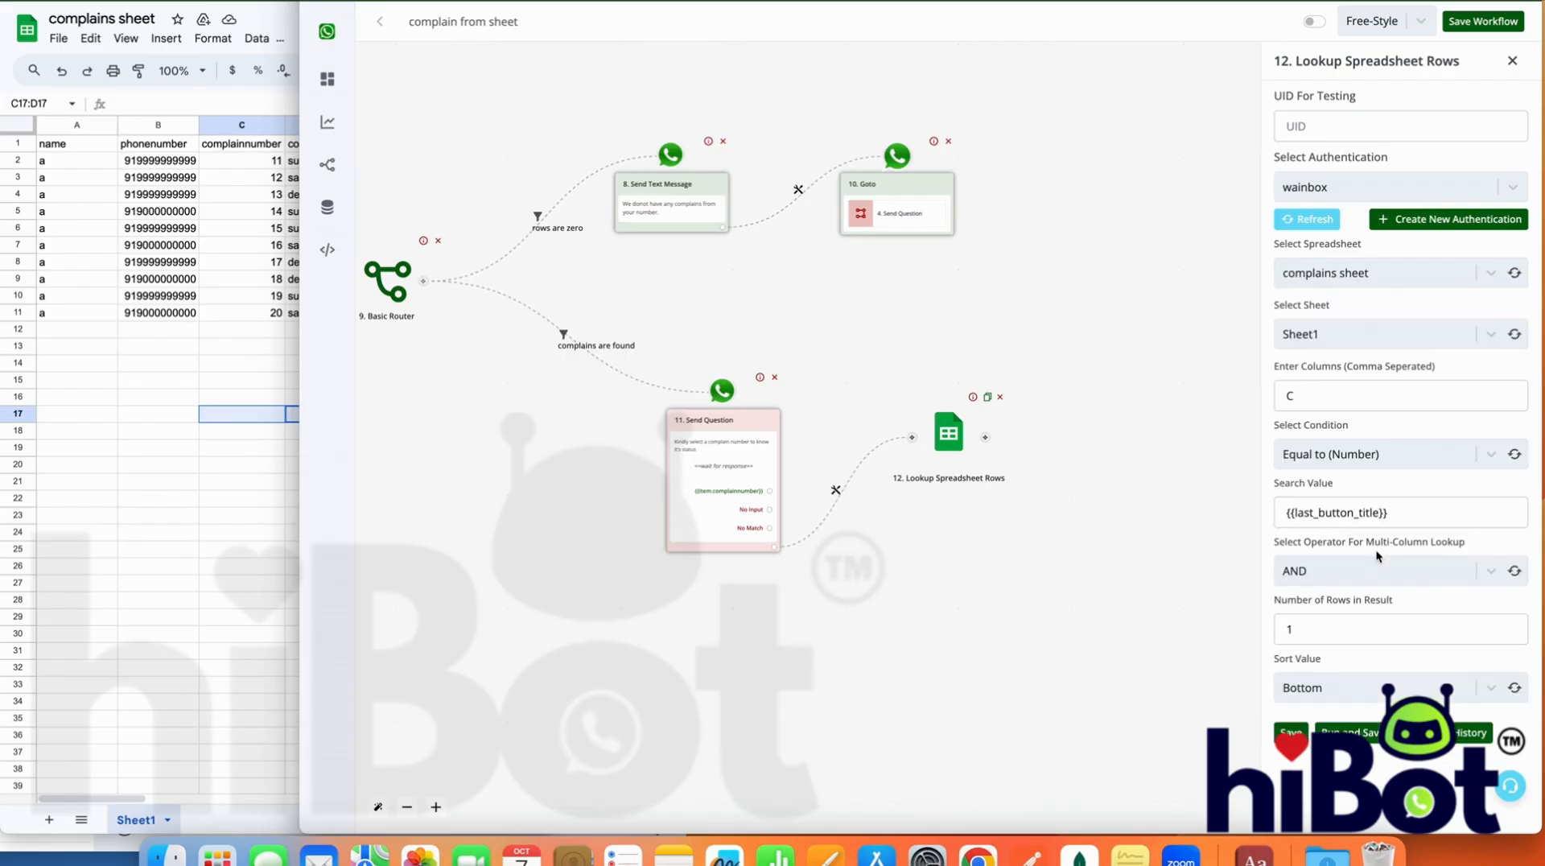
{"action": "left_click", "coordinate": [1292, 730]}
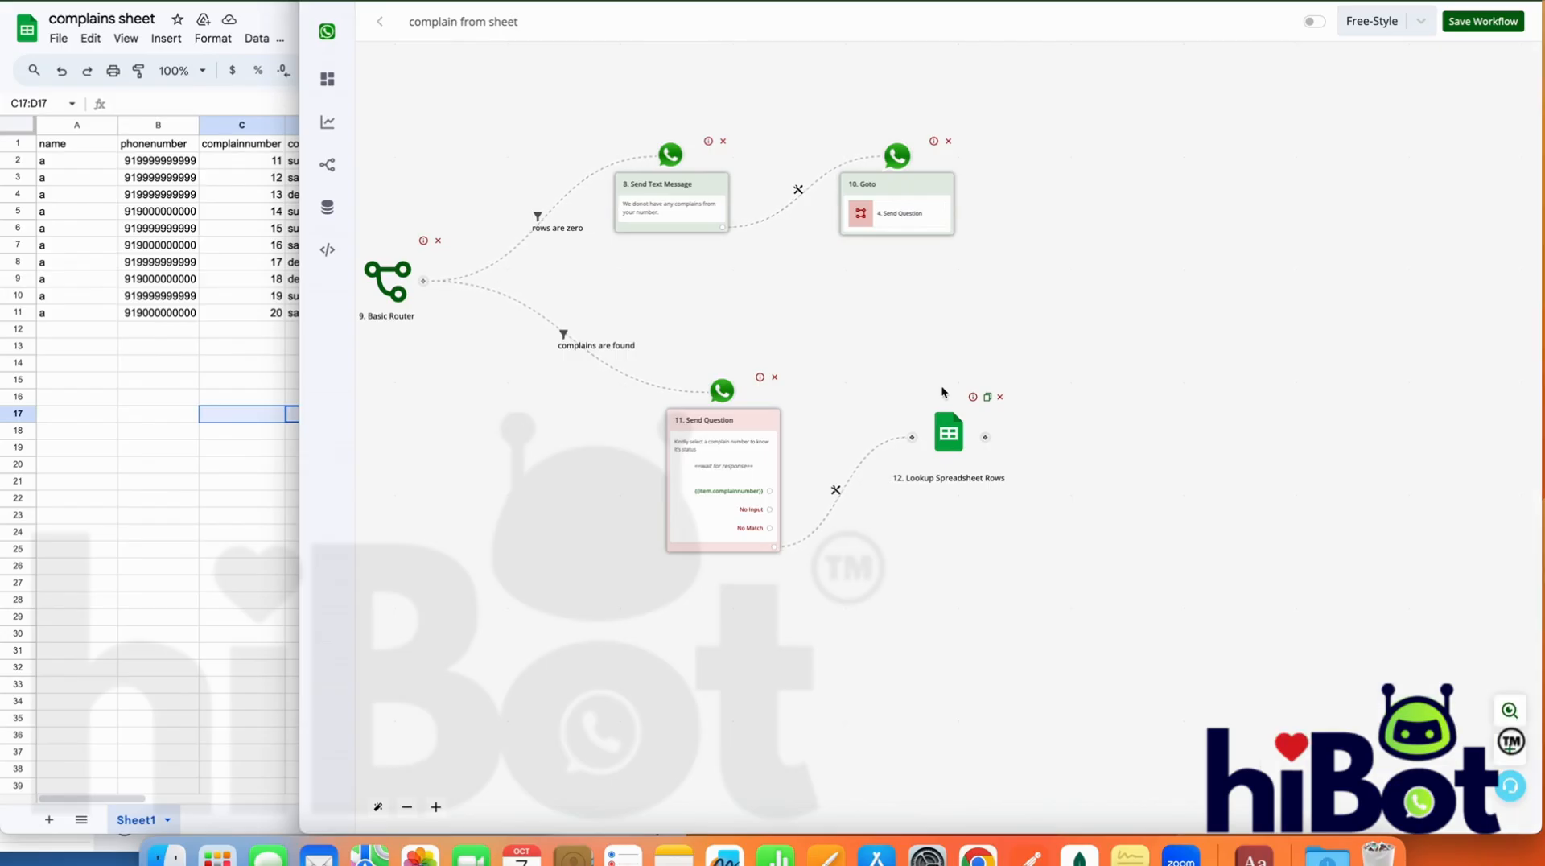
{"action": "left_click", "coordinate": [910, 426]}
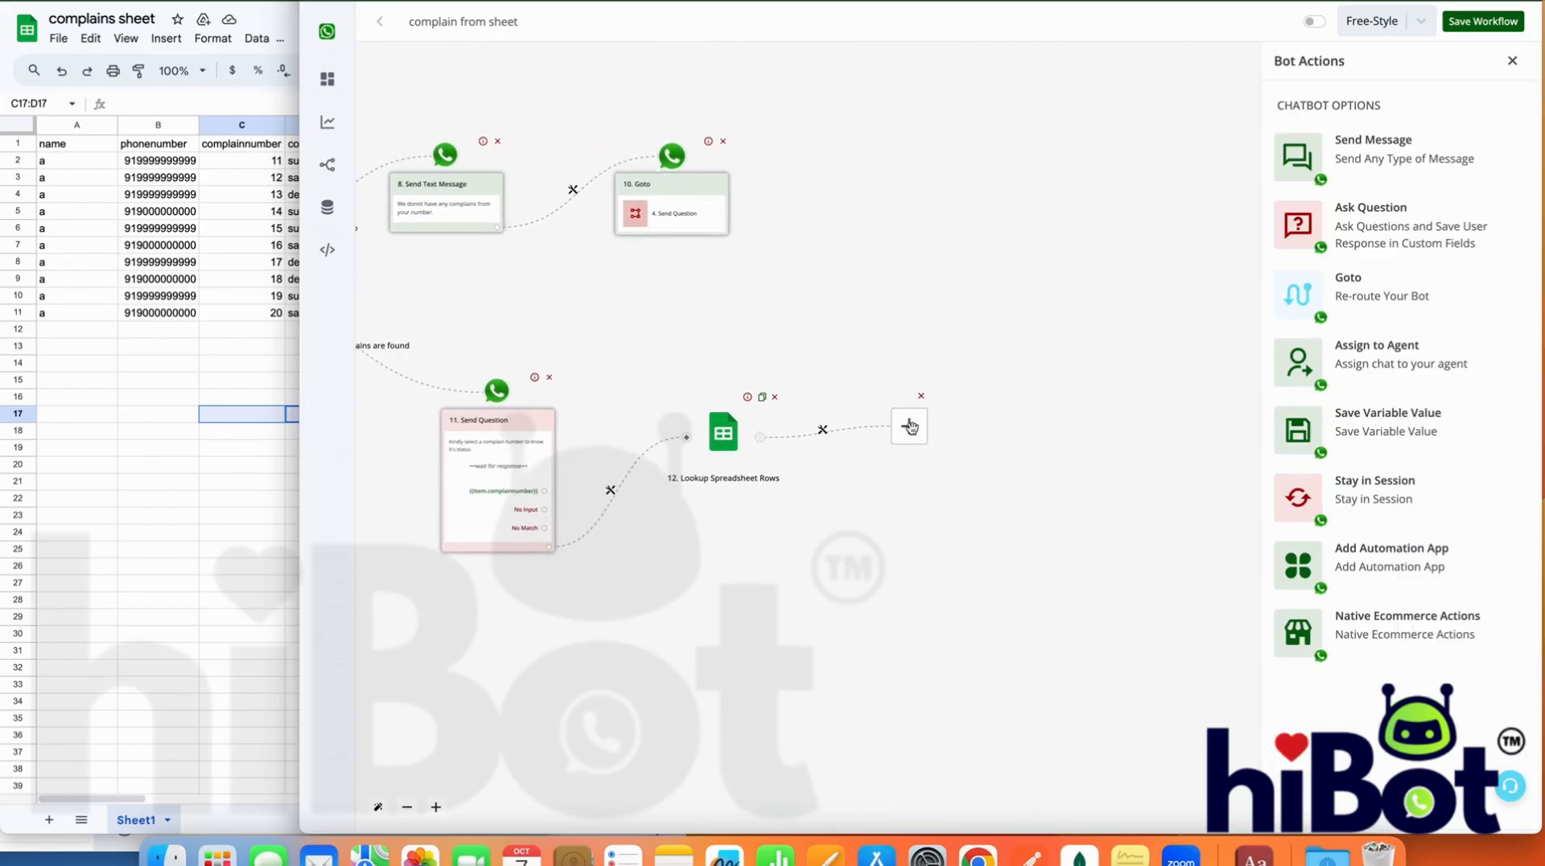
{"action": "left_click", "coordinate": [1417, 414]}
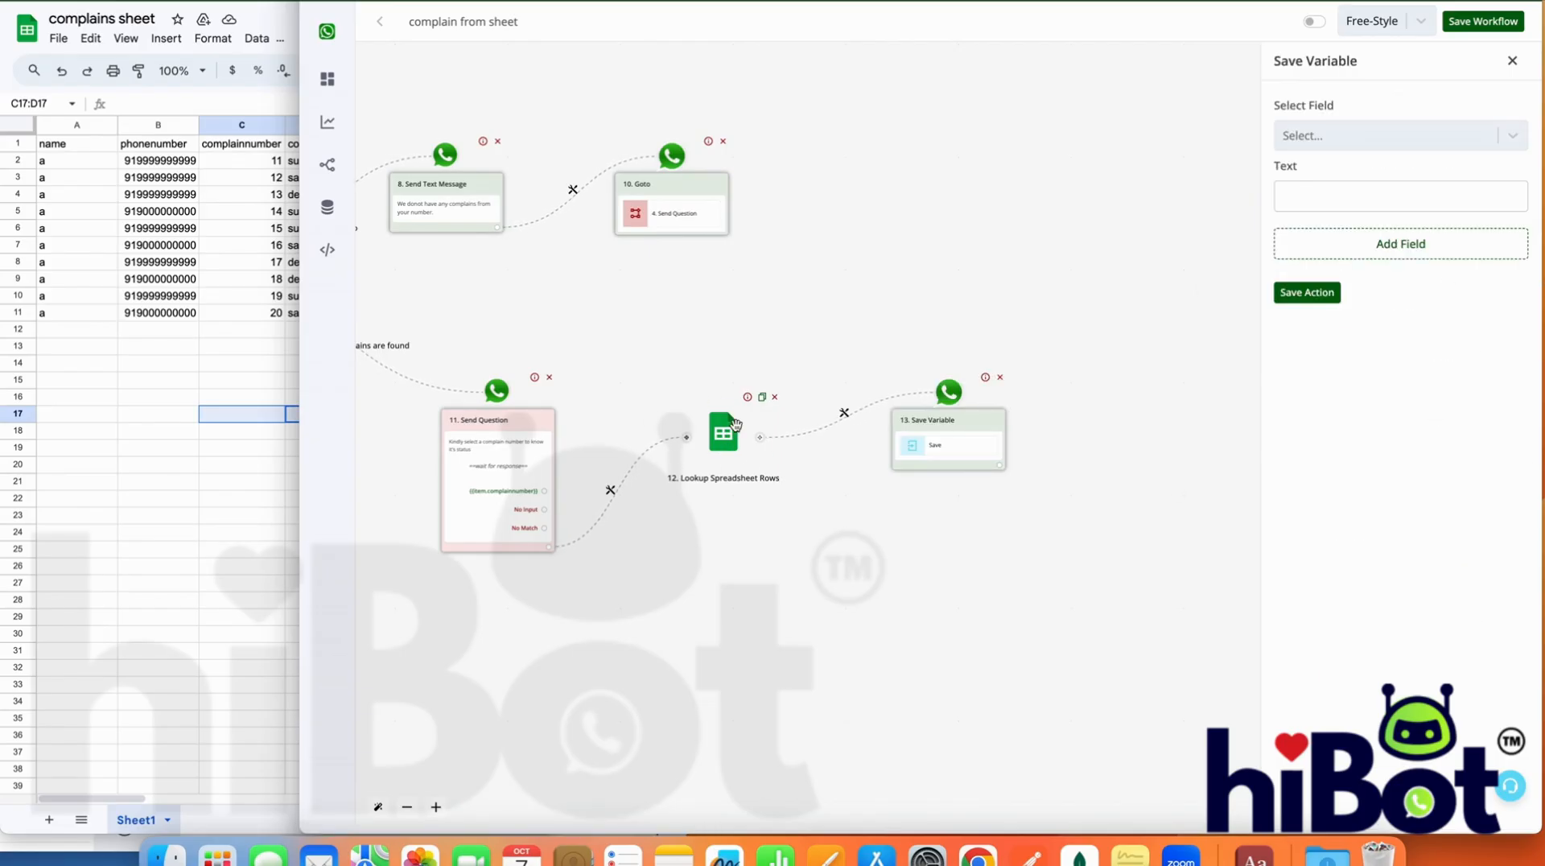
Store the lookup's {{12.data[0].complainstatus}} in the bot field search2 and save the action
{"action": "left_click", "coordinate": [1405, 138]}
{"action": "scroll", "coordinate": [1405, 296], "scroll_direction": "down", "scroll_amount": 5}
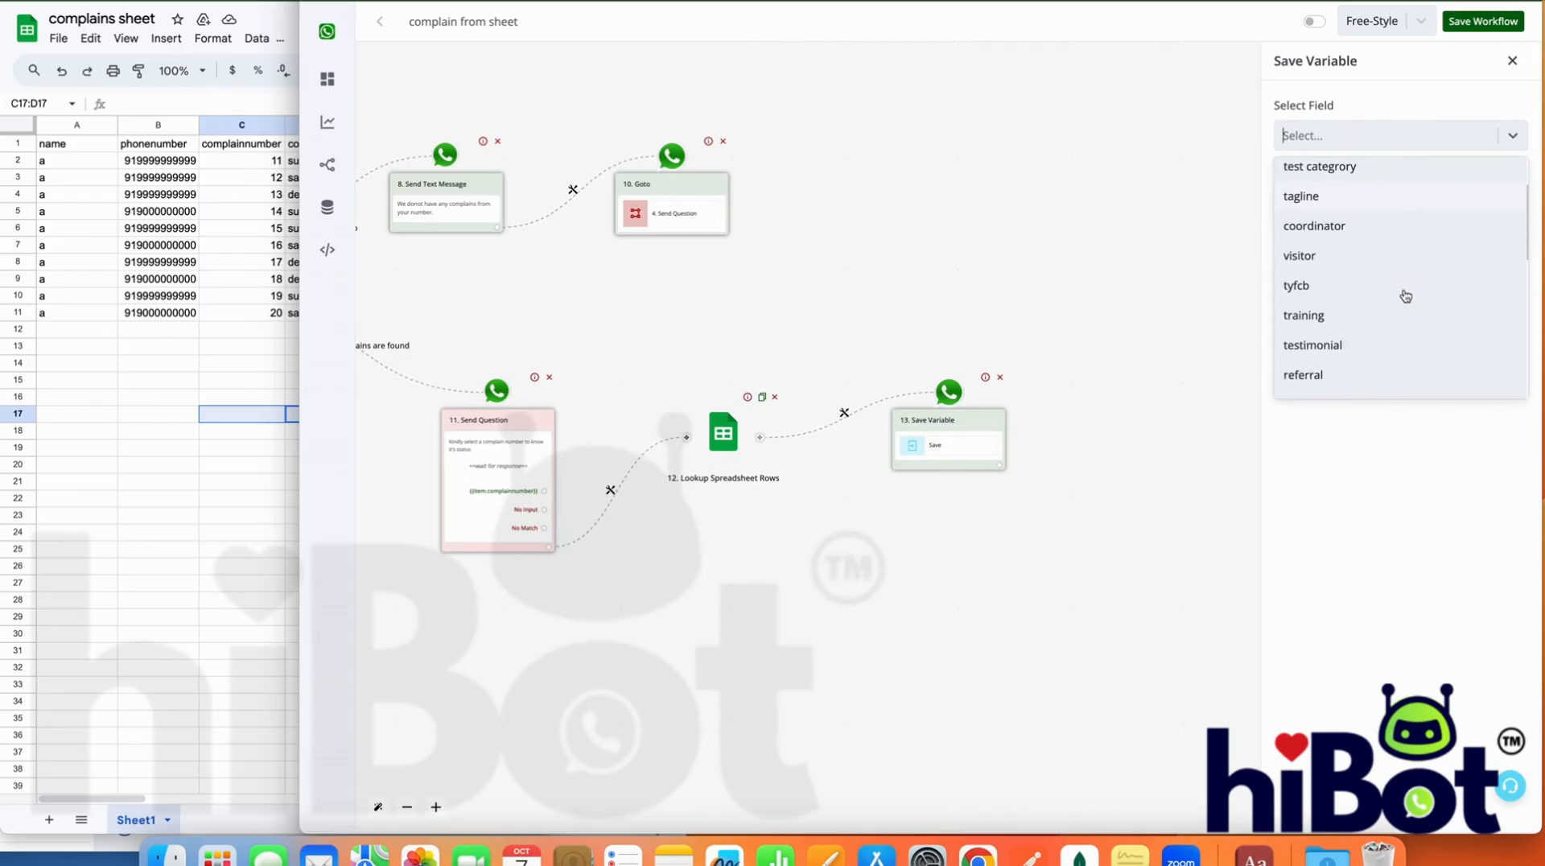
{"action": "scroll", "coordinate": [1405, 296], "scroll_direction": "down", "scroll_amount": 12}
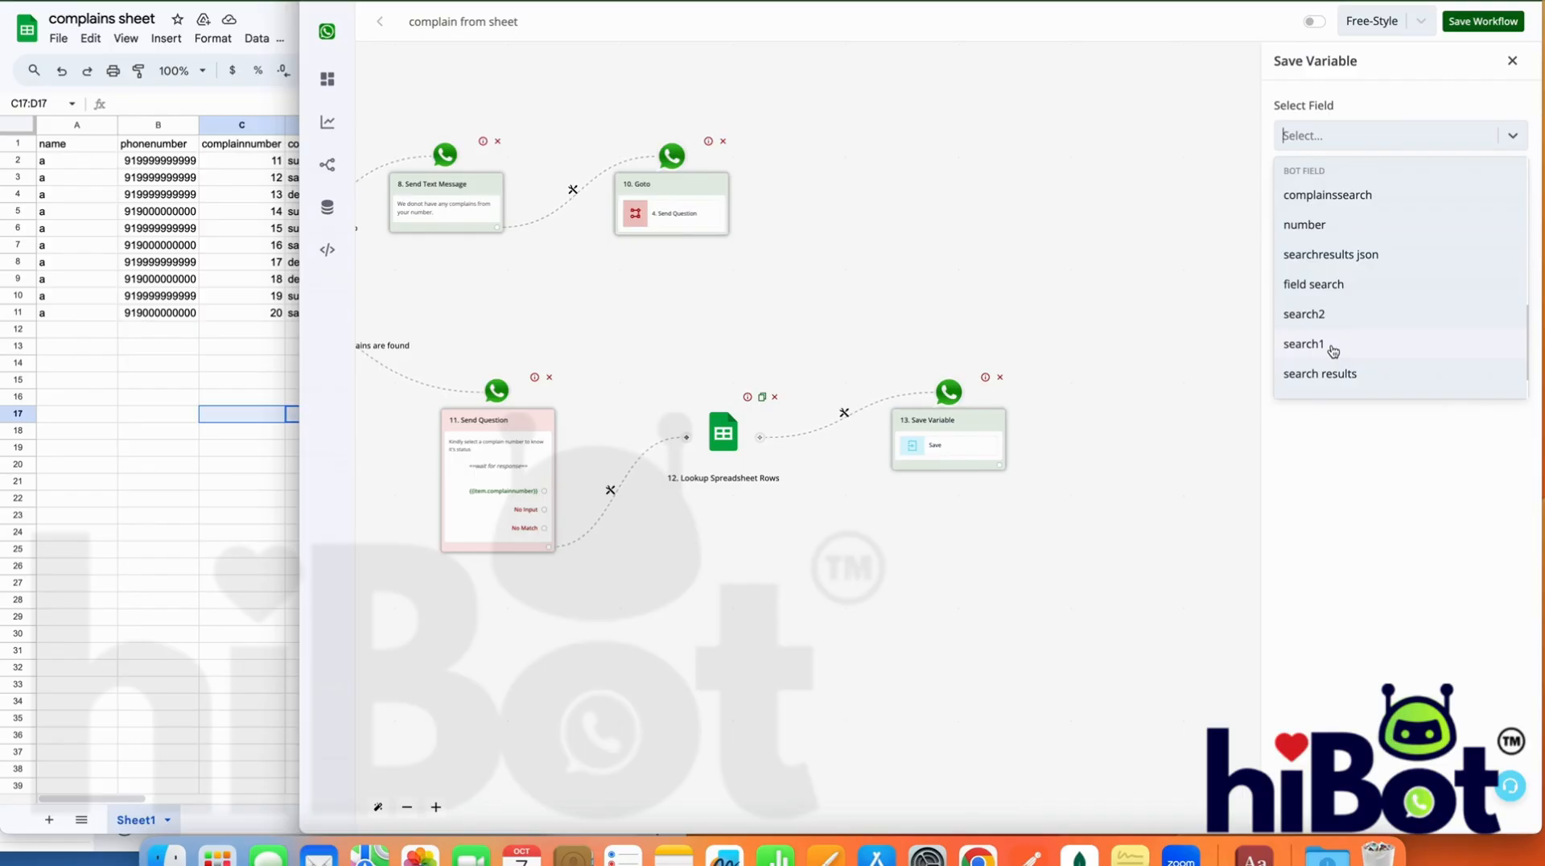
{"action": "left_click", "coordinate": [1326, 315]}
{"action": "left_click", "coordinate": [1361, 198]}
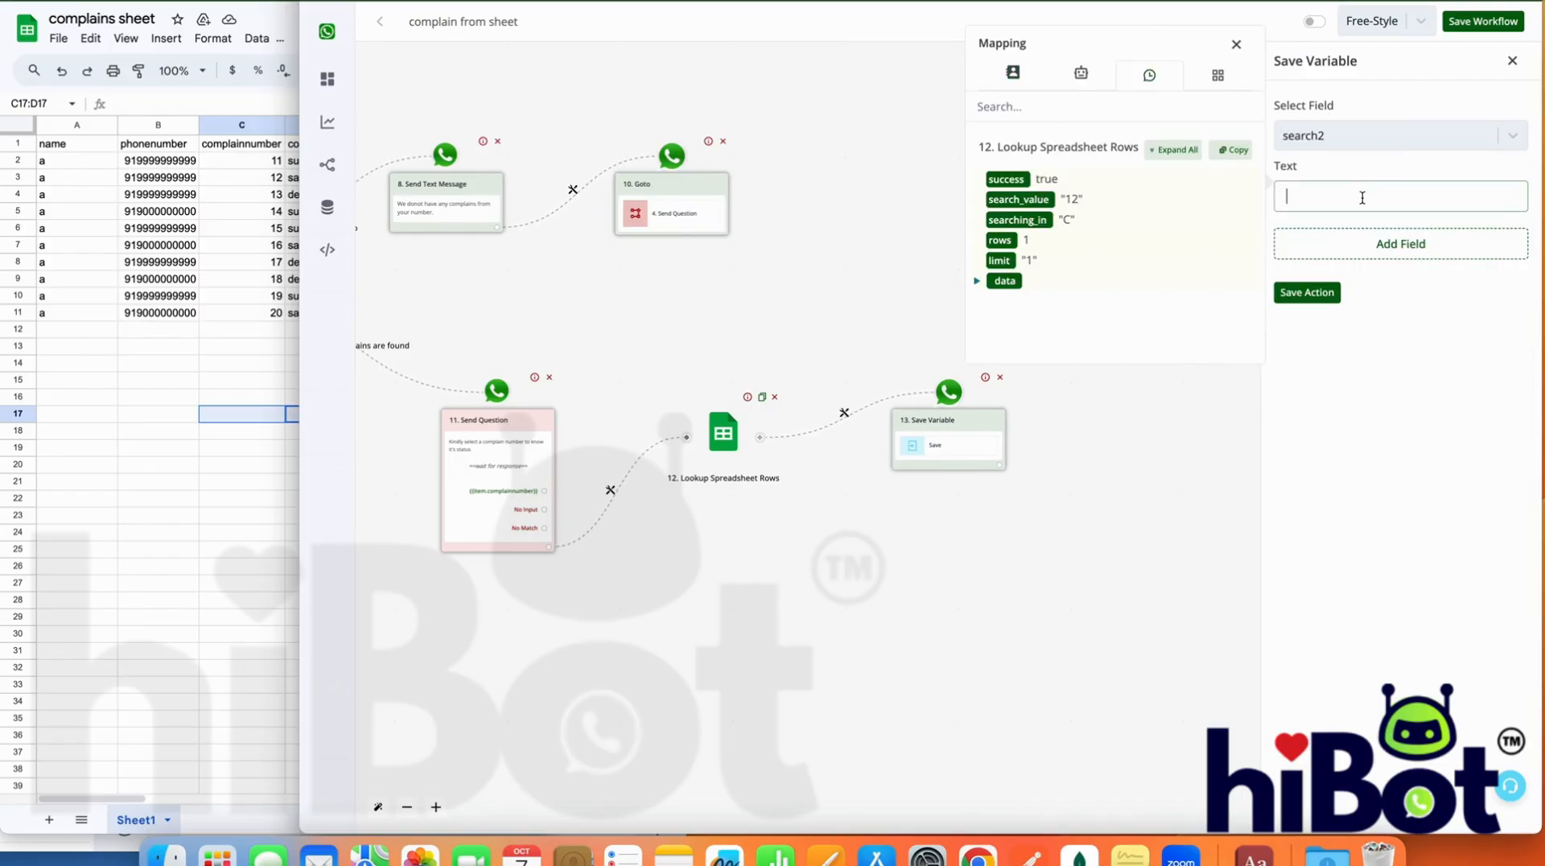
{"action": "left_click", "coordinate": [1192, 152]}
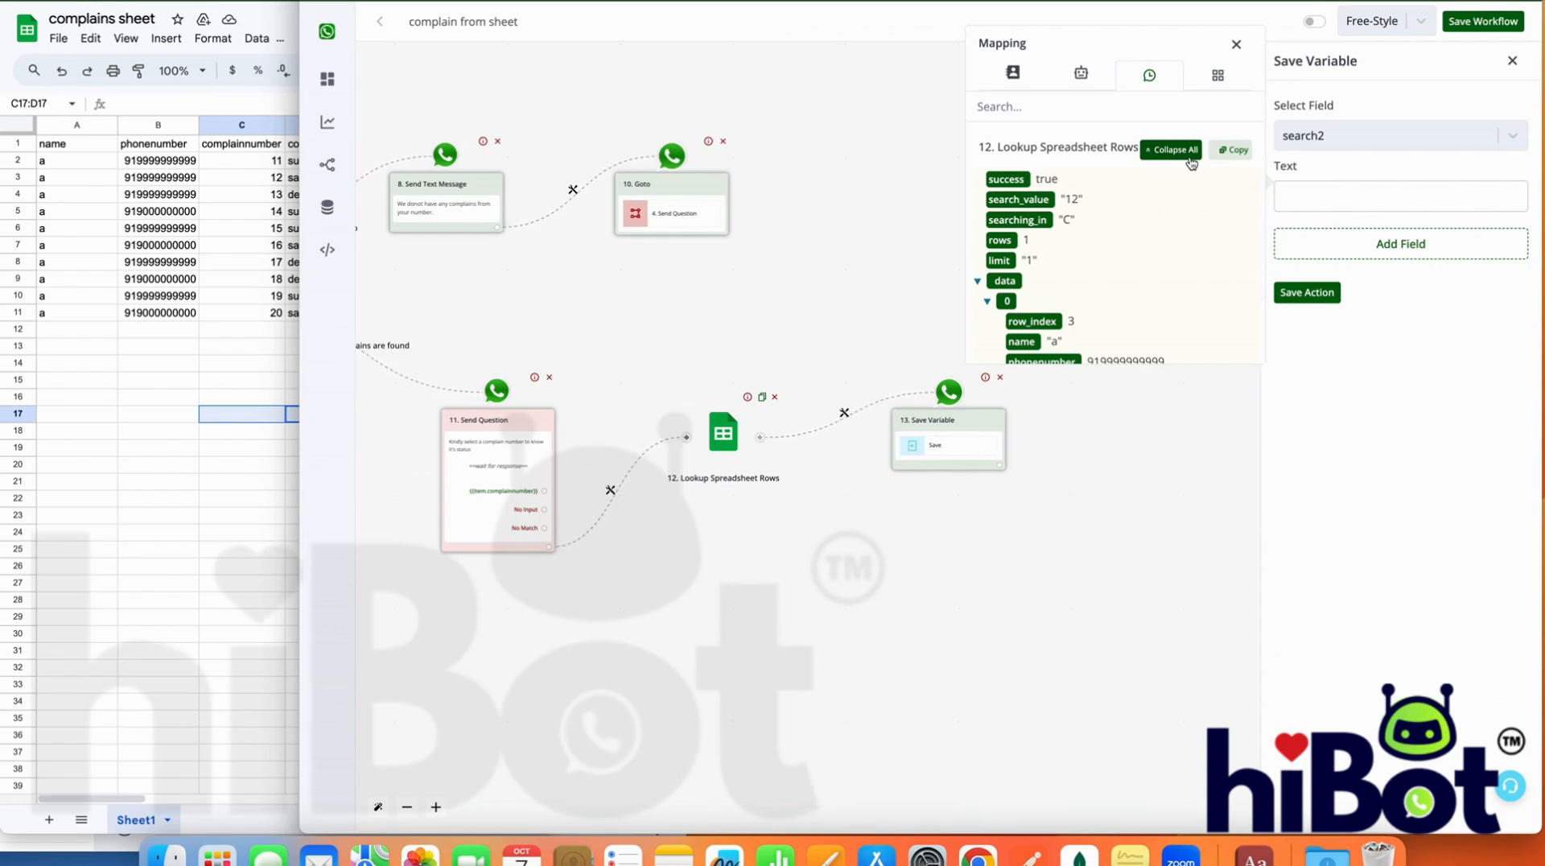
{"action": "scroll", "coordinate": [1094, 274], "scroll_direction": "down", "scroll_amount": 2}
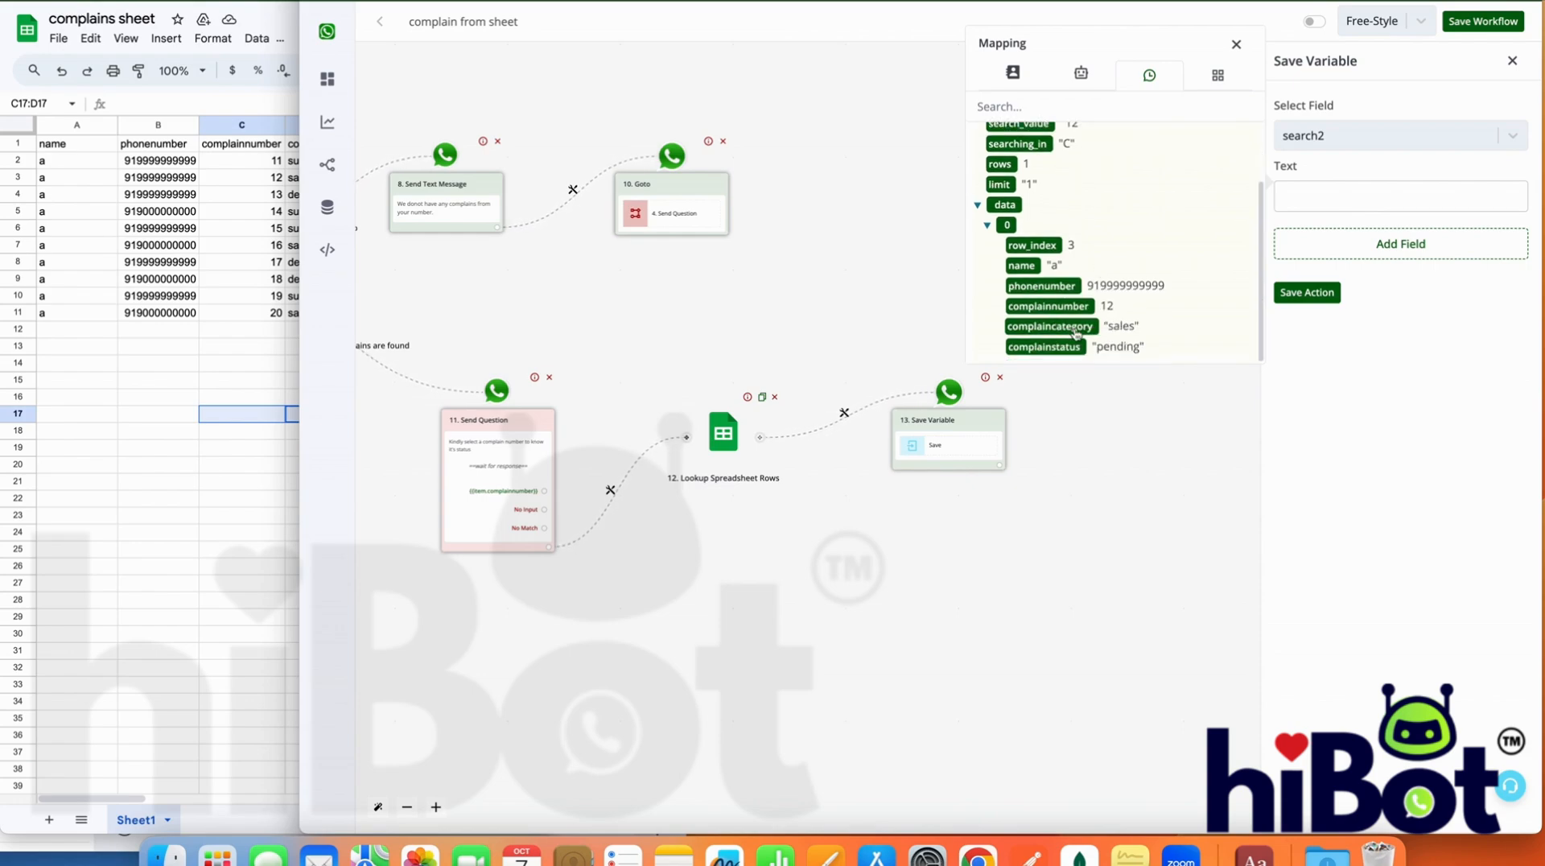
{"action": "left_click", "coordinate": [1042, 347]}
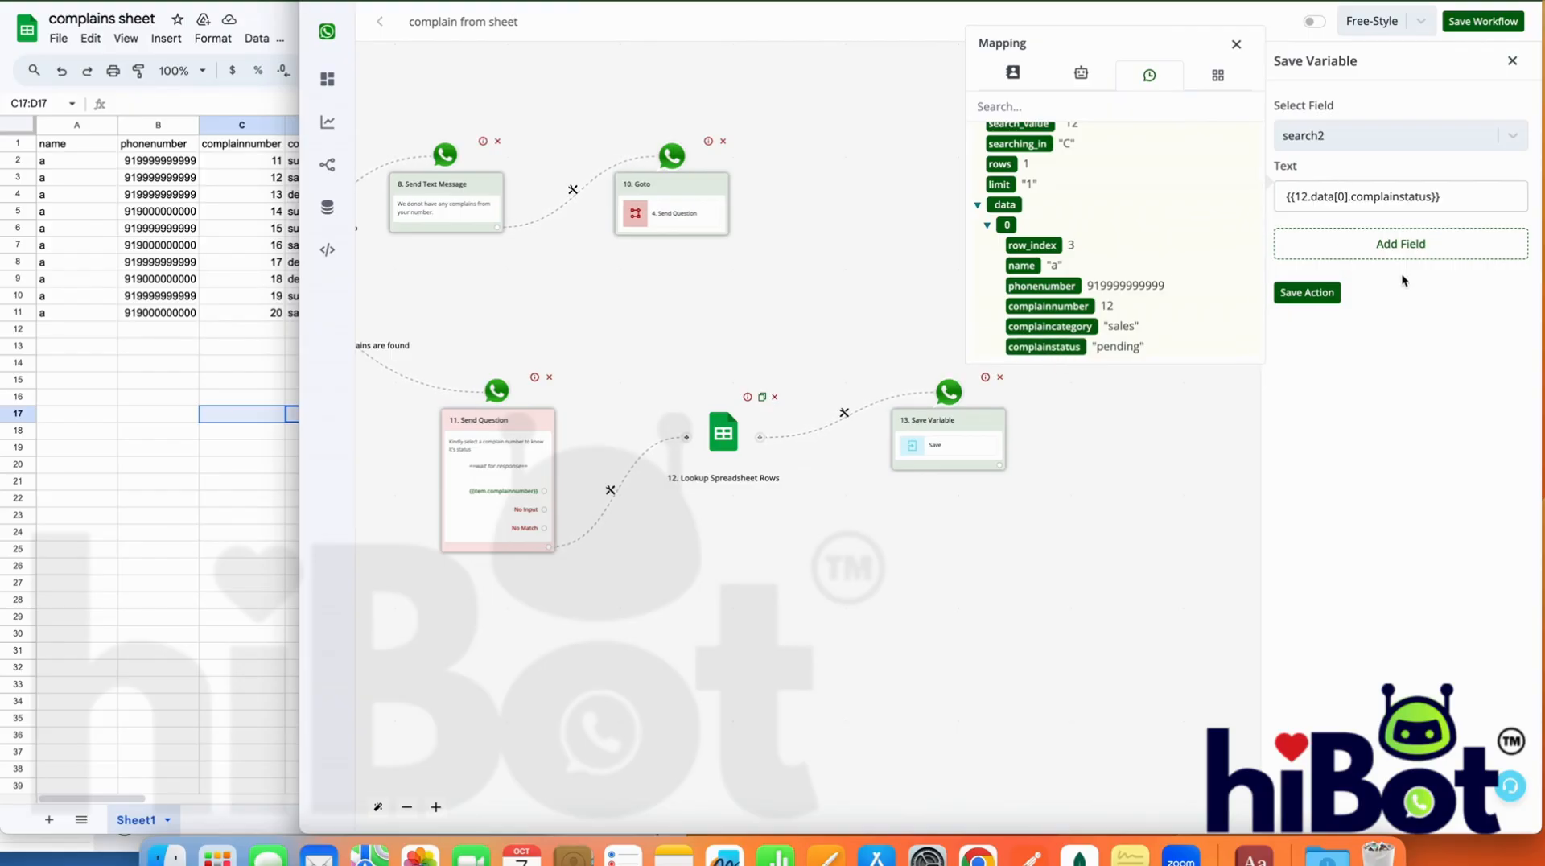
{"action": "left_click", "coordinate": [1304, 294]}
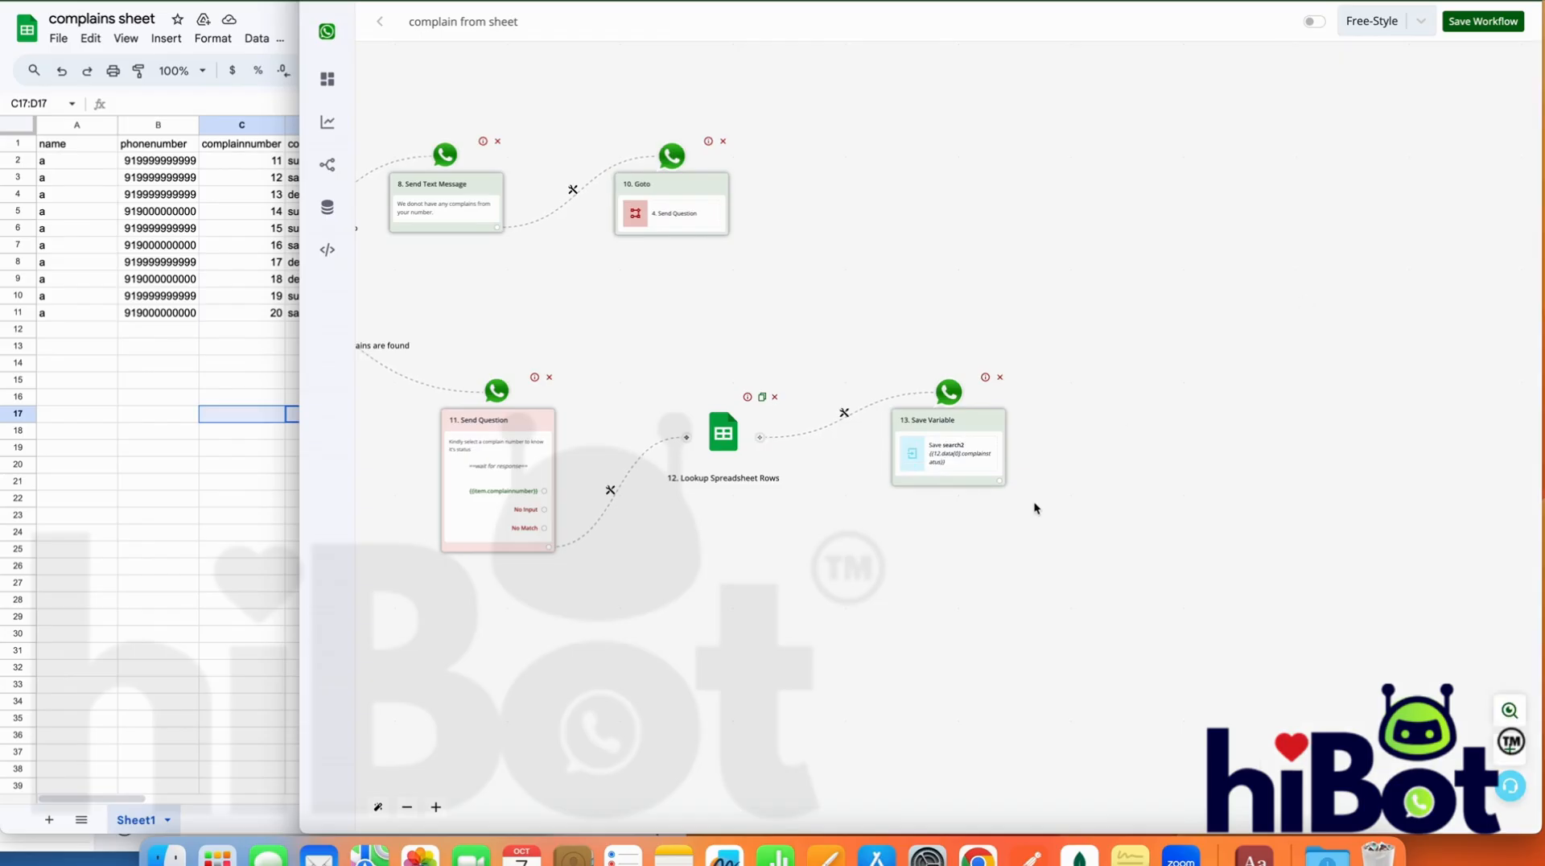
Add a text message after the Save Variable action reading "Your complaint status is {{BTF.search2}}" and save it
{"action": "left_click", "coordinate": [1002, 483]}
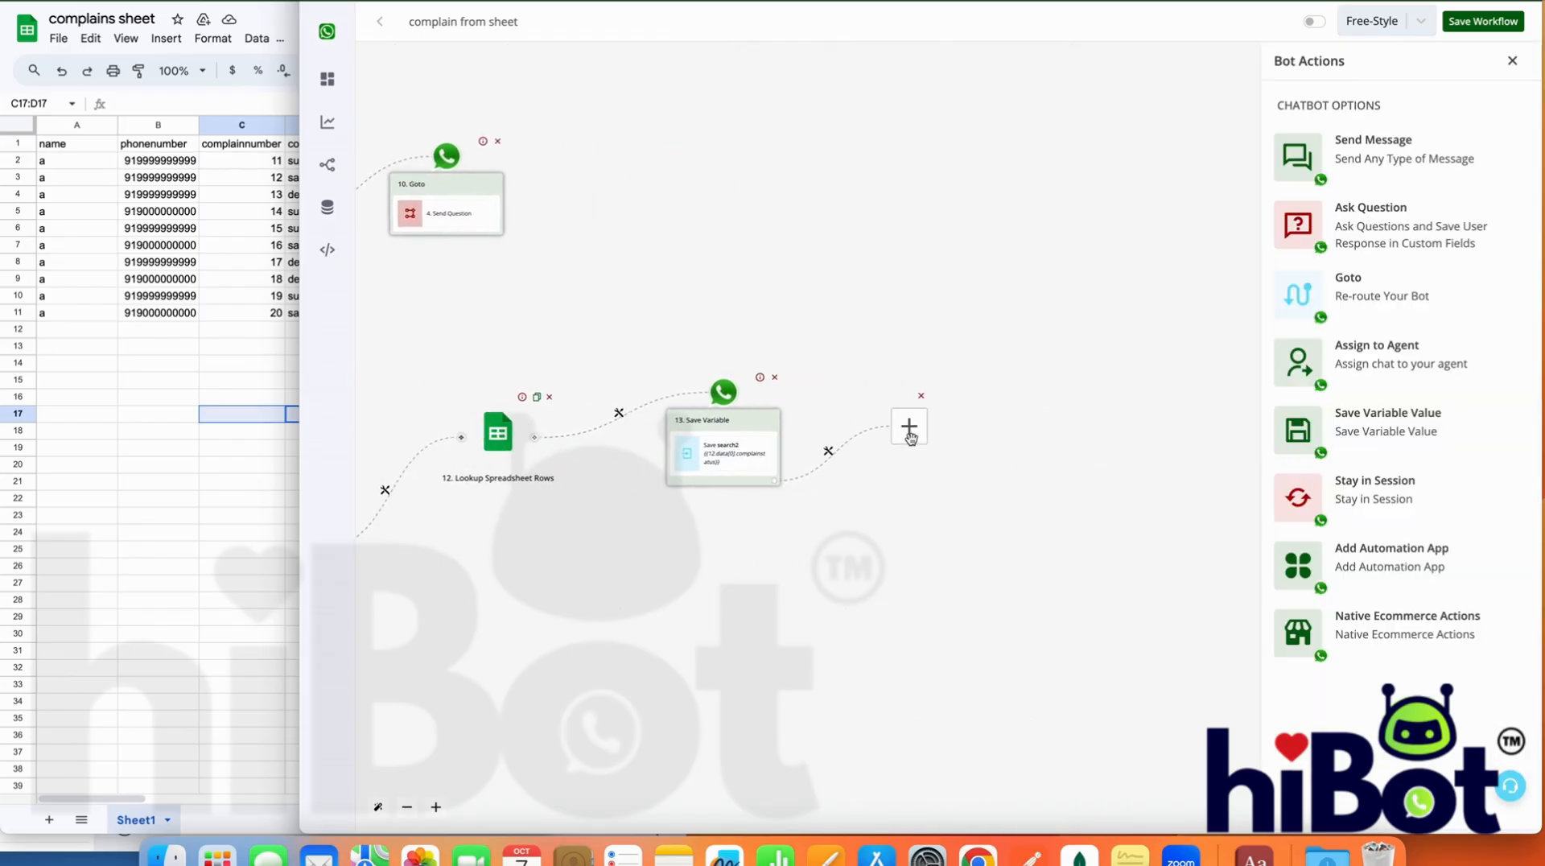
{"action": "left_click", "coordinate": [1408, 152]}
{"action": "left_click", "coordinate": [1398, 123]}
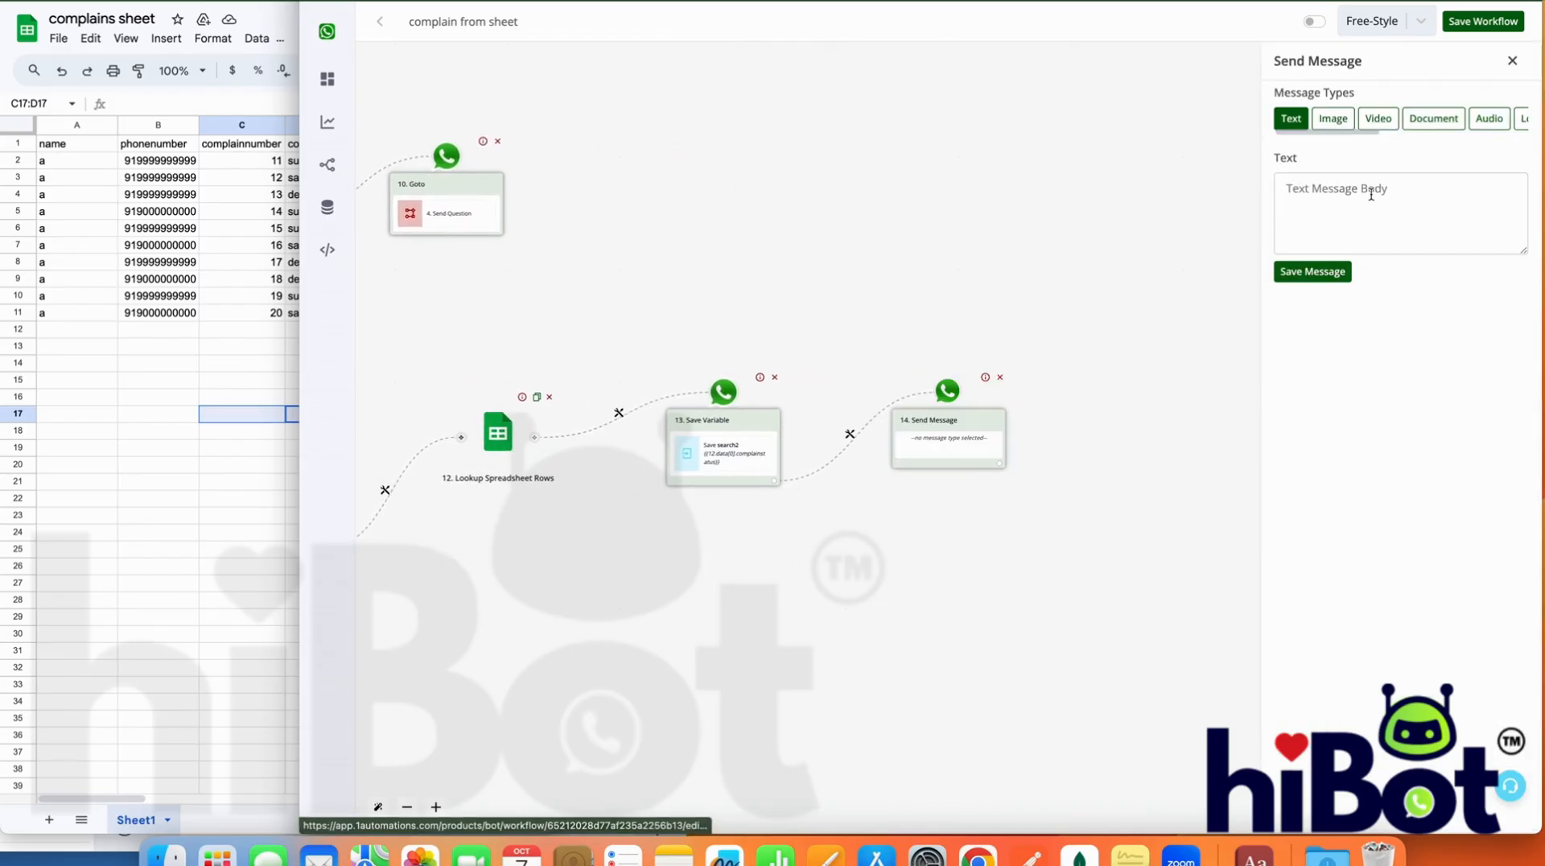
{"action": "left_click", "coordinate": [1370, 197]}
{"action": "type", "text": "Your complaint status is"}
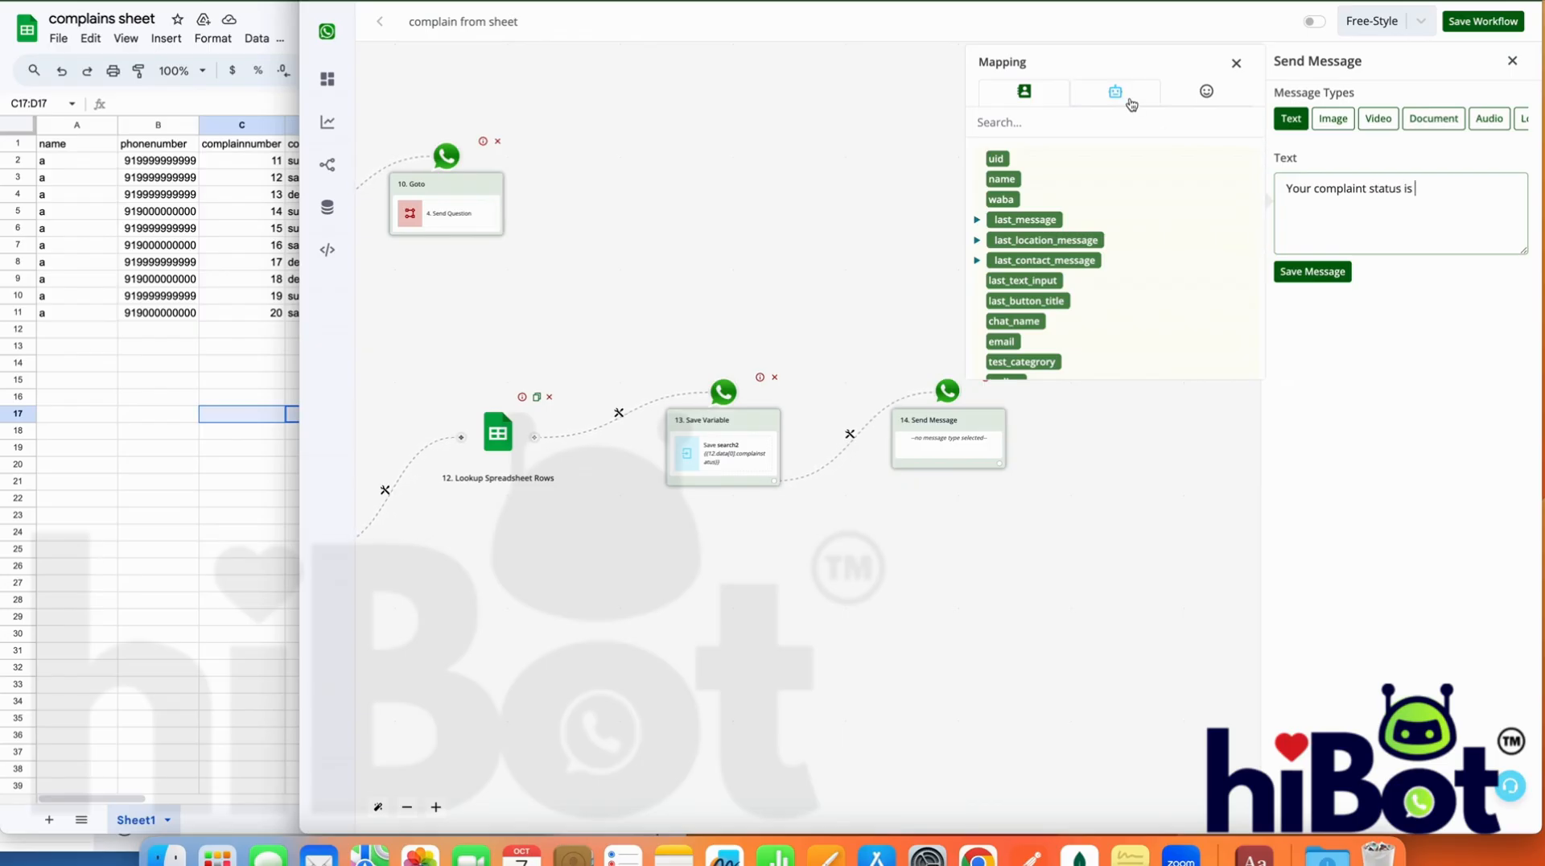
{"action": "left_click", "coordinate": [1129, 95]}
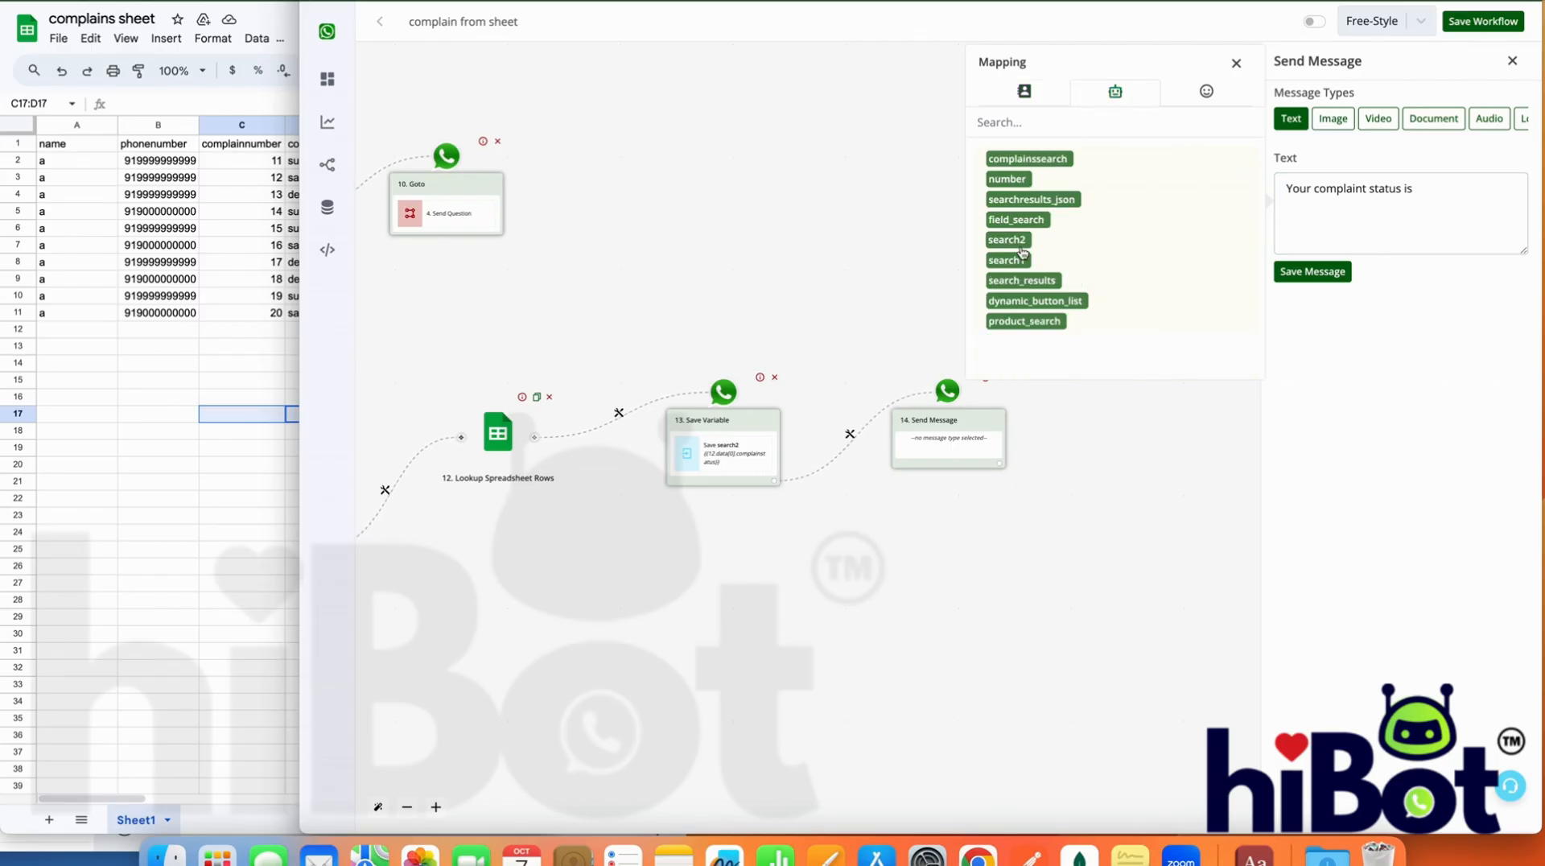
{"action": "left_click", "coordinate": [1016, 243]}
{"action": "left_click_drag", "start_coordinate": [1495, 189], "coordinate": [1409, 193]}
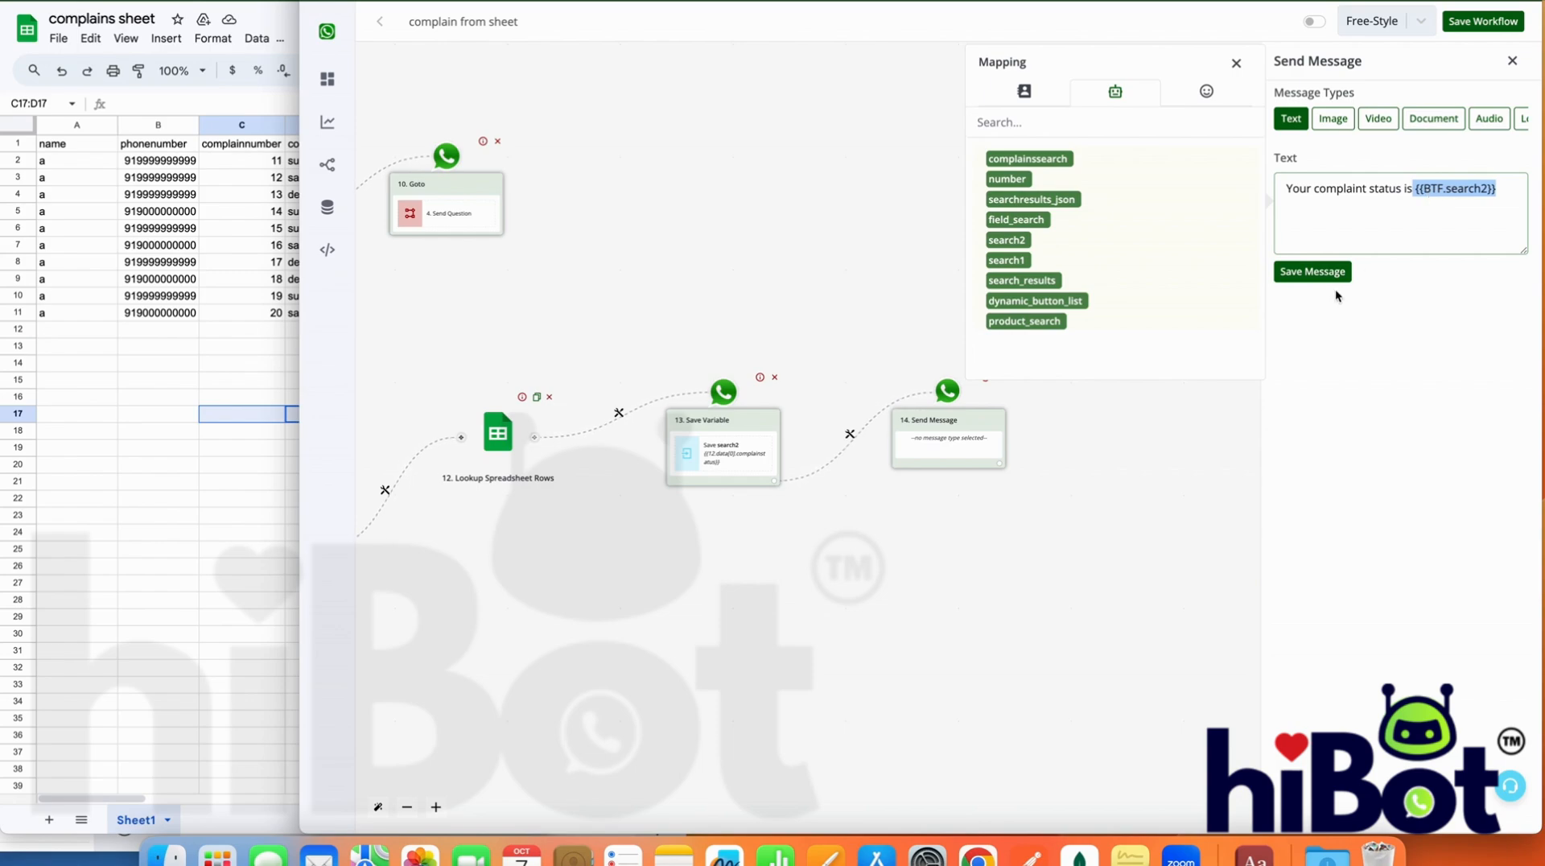
{"action": "left_click", "coordinate": [1317, 274]}
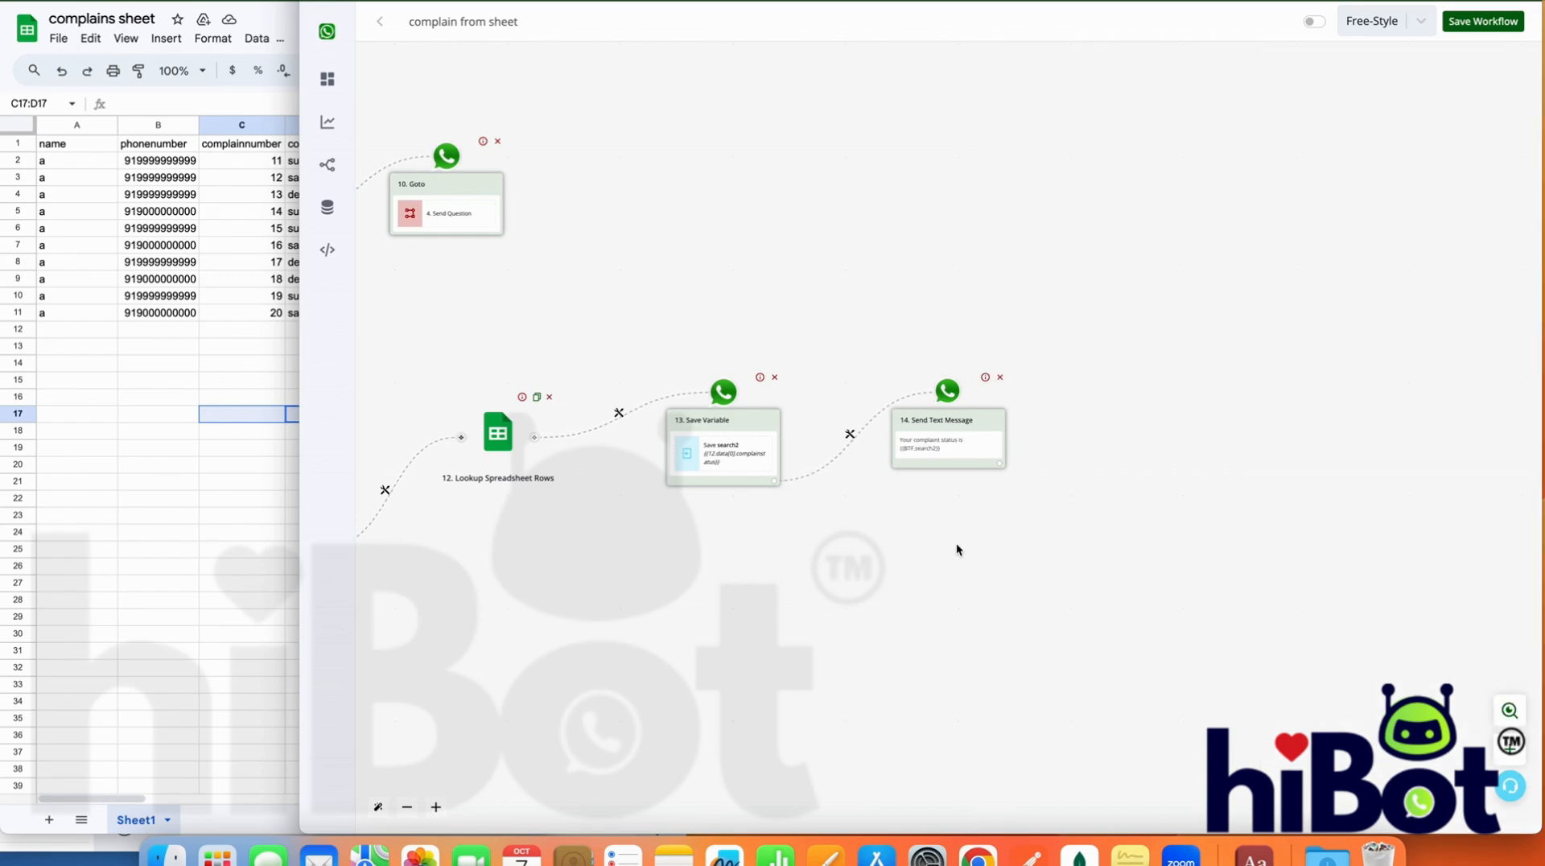
Review the whole flow from the final status message back to the billing number question at the start
{"action": "left_click_drag", "start_coordinate": [752, 603], "coordinate": [1220, 611]}
{"action": "left_click_drag", "start_coordinate": [769, 560], "coordinate": [1127, 554]}
{"action": "left_click_drag", "start_coordinate": [884, 539], "coordinate": [545, 569]}
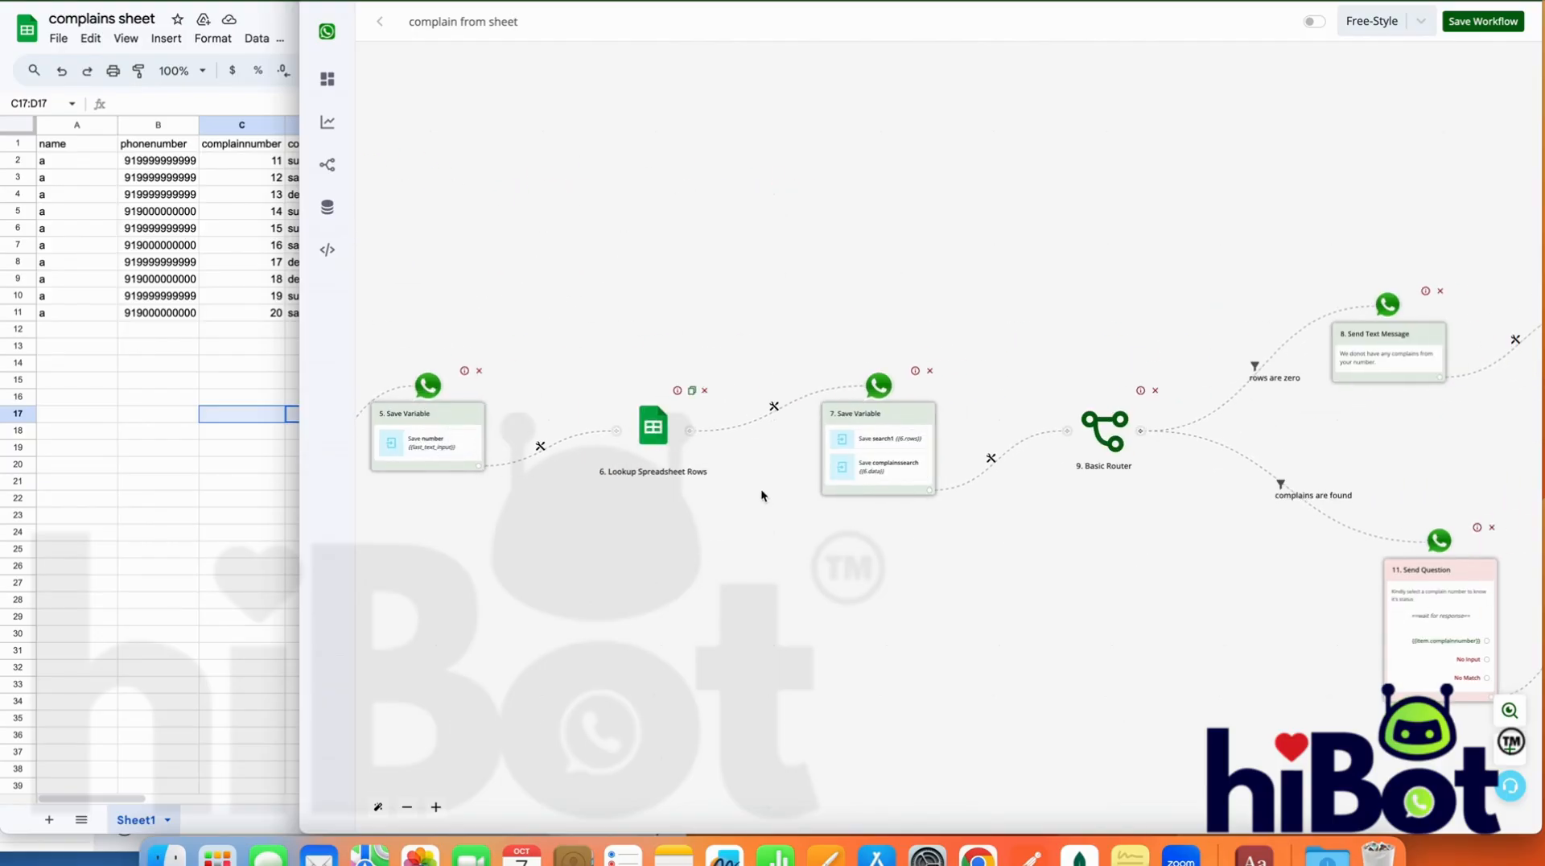
{"action": "left_click_drag", "start_coordinate": [887, 534], "coordinate": [570, 535]}
{"action": "left_click_drag", "start_coordinate": [901, 444], "coordinate": [703, 380]}
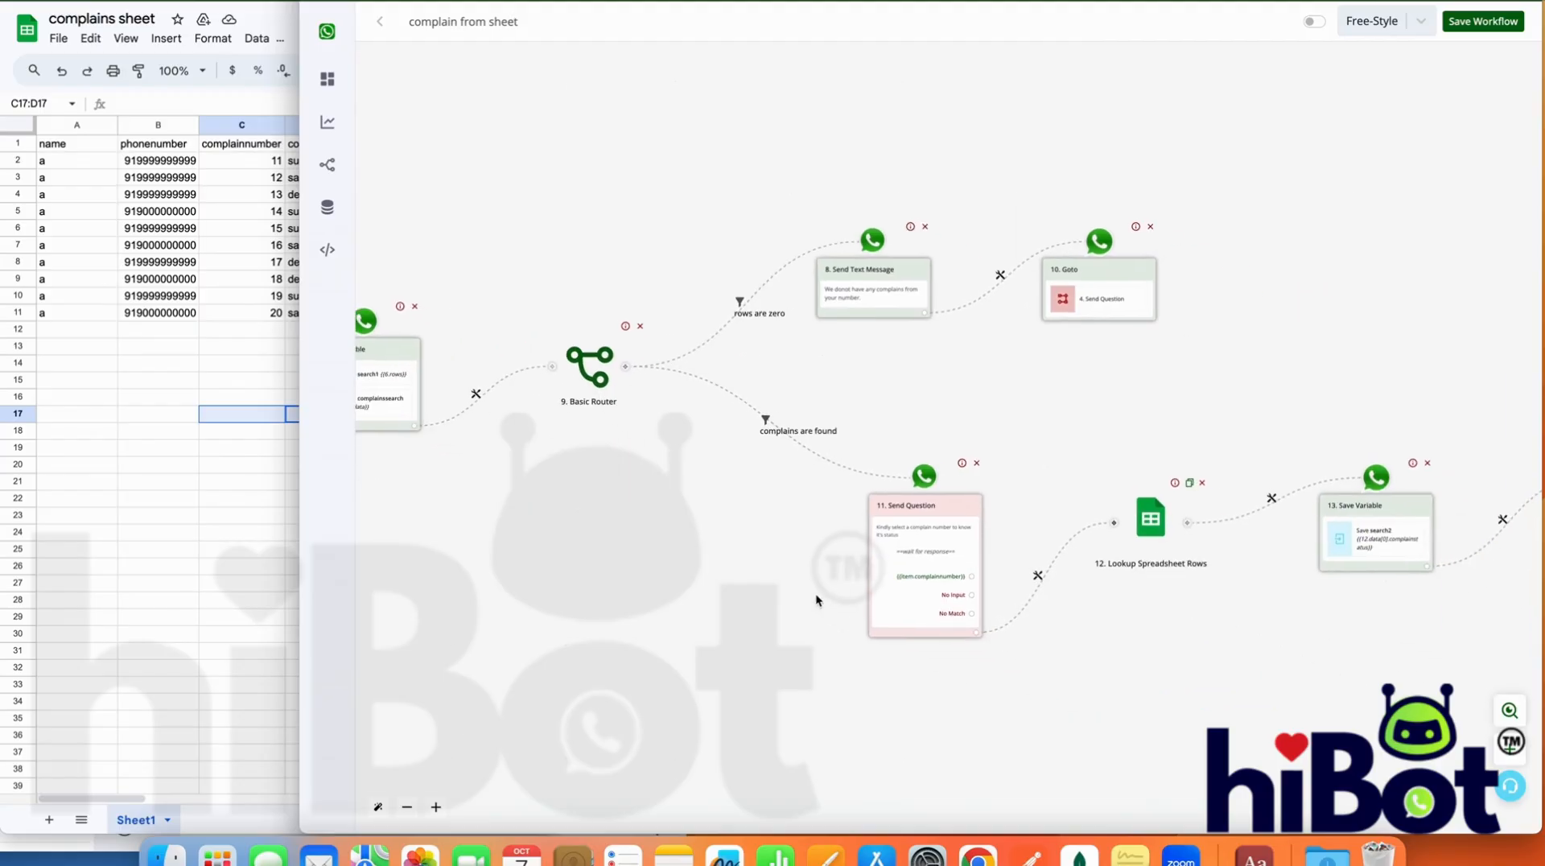
{"action": "left_click_drag", "start_coordinate": [1186, 649], "coordinate": [913, 663]}
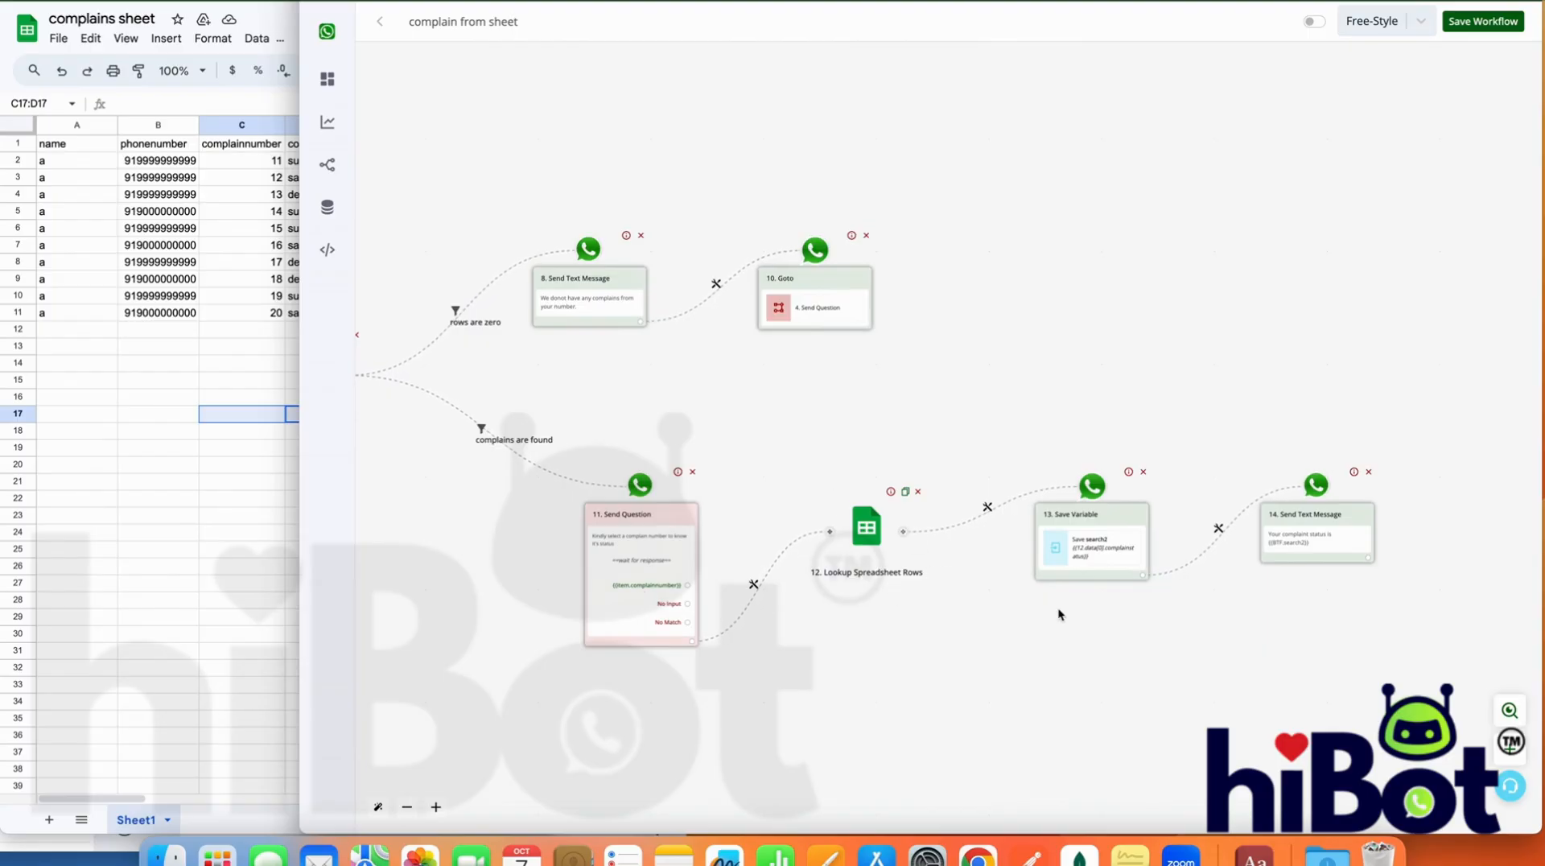
{"action": "left_click_drag", "start_coordinate": [853, 408], "coordinate": [1433, 379]}
{"action": "left_click_drag", "start_coordinate": [819, 566], "coordinate": [1320, 566]}
{"action": "left_click_drag", "start_coordinate": [714, 524], "coordinate": [1136, 571]}
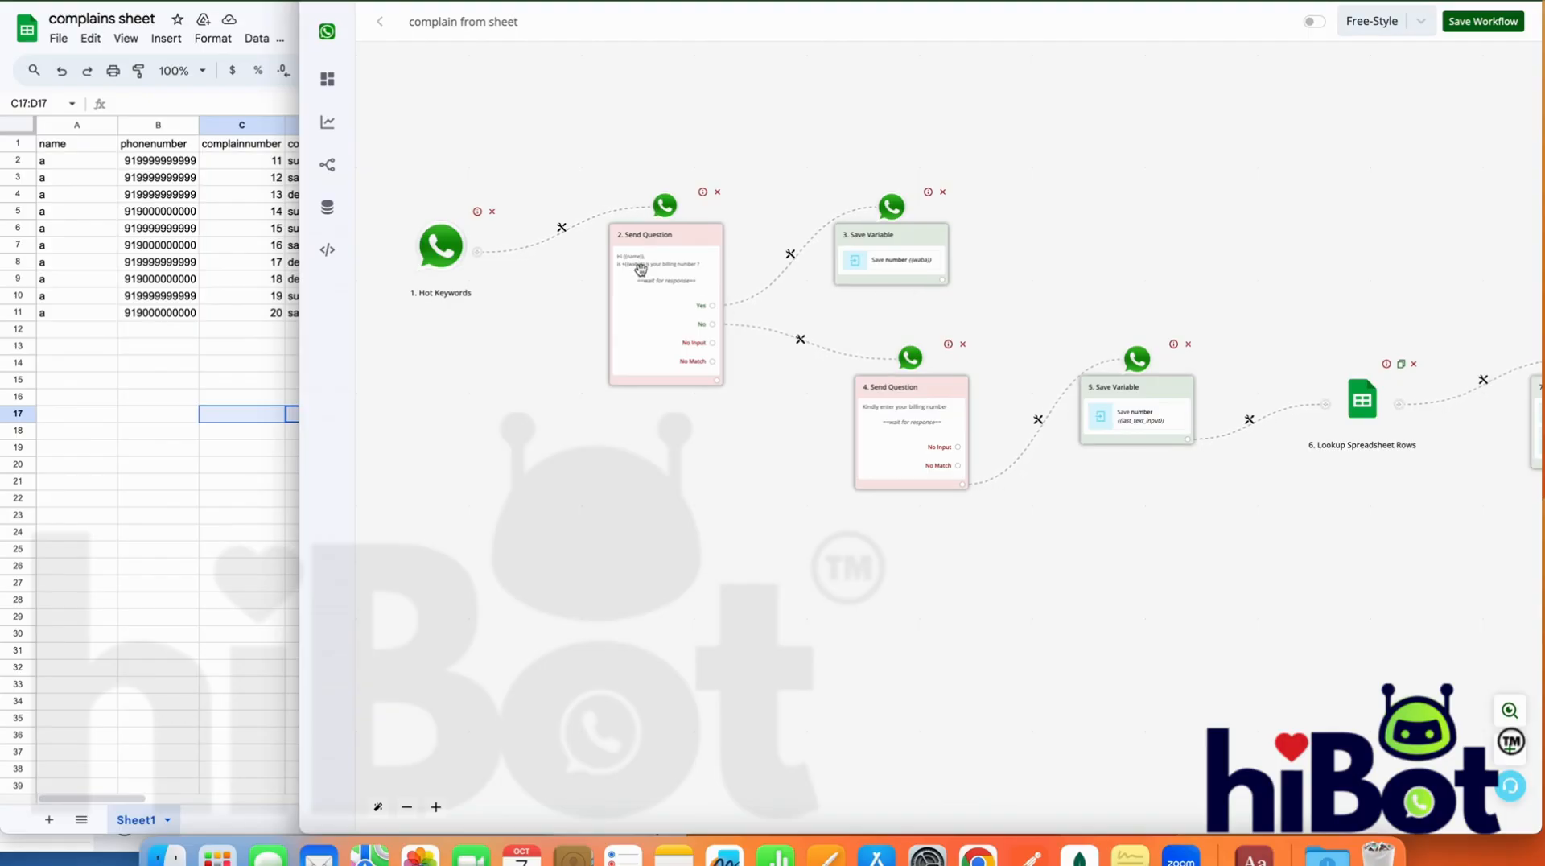
{"action": "scroll", "coordinate": [641, 268], "scroll_direction": "up", "scroll_amount": 5}
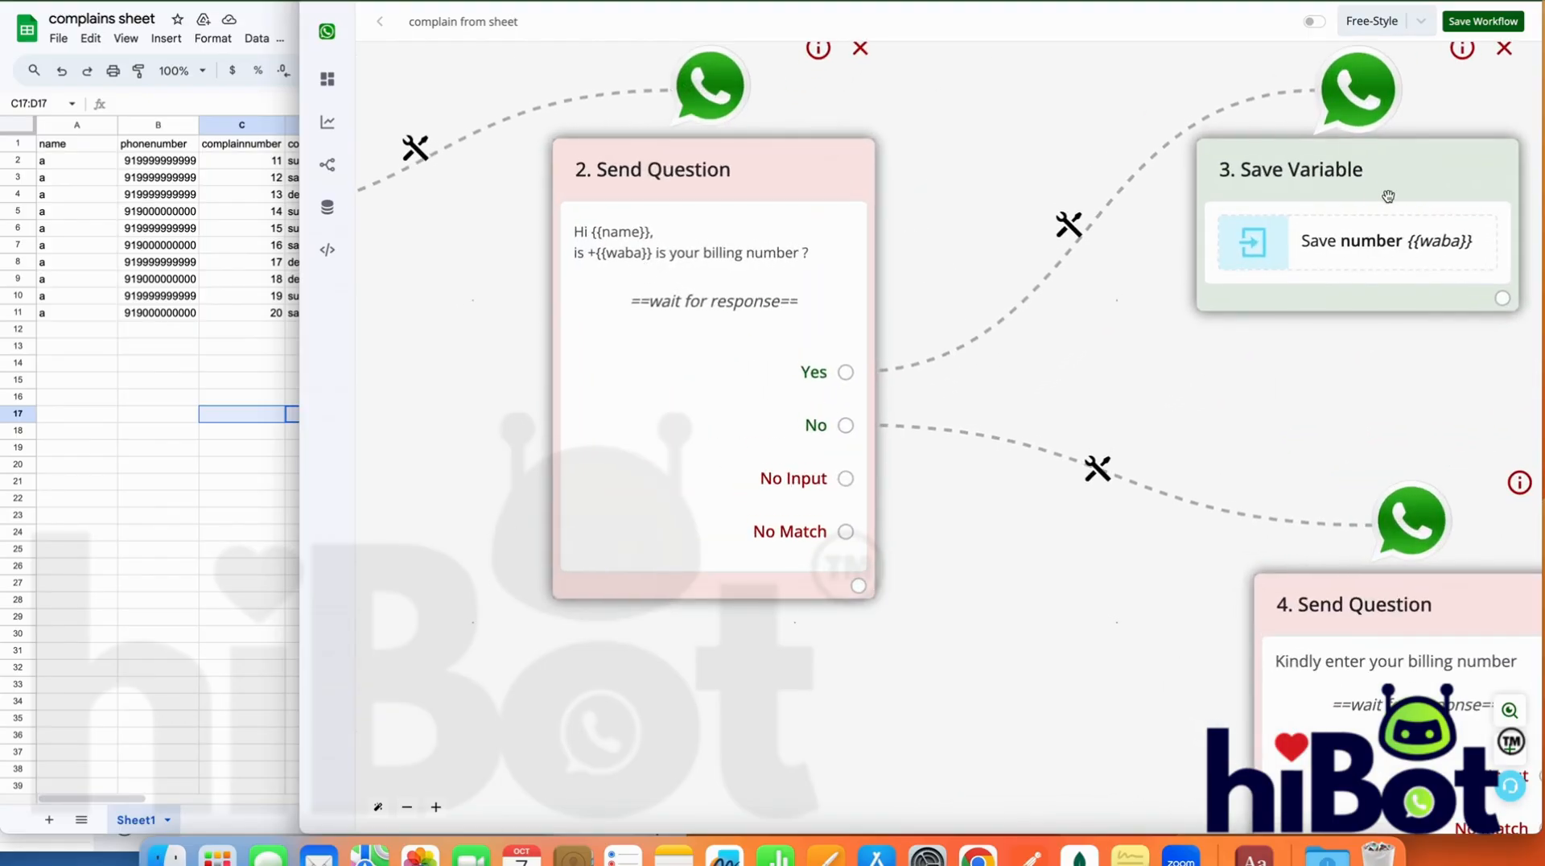
Add a Goto action after the Save Variable step that stores number {{waba}} on the Yes branch
{"action": "left_click_drag", "start_coordinate": [1396, 386], "coordinate": [844, 321]}
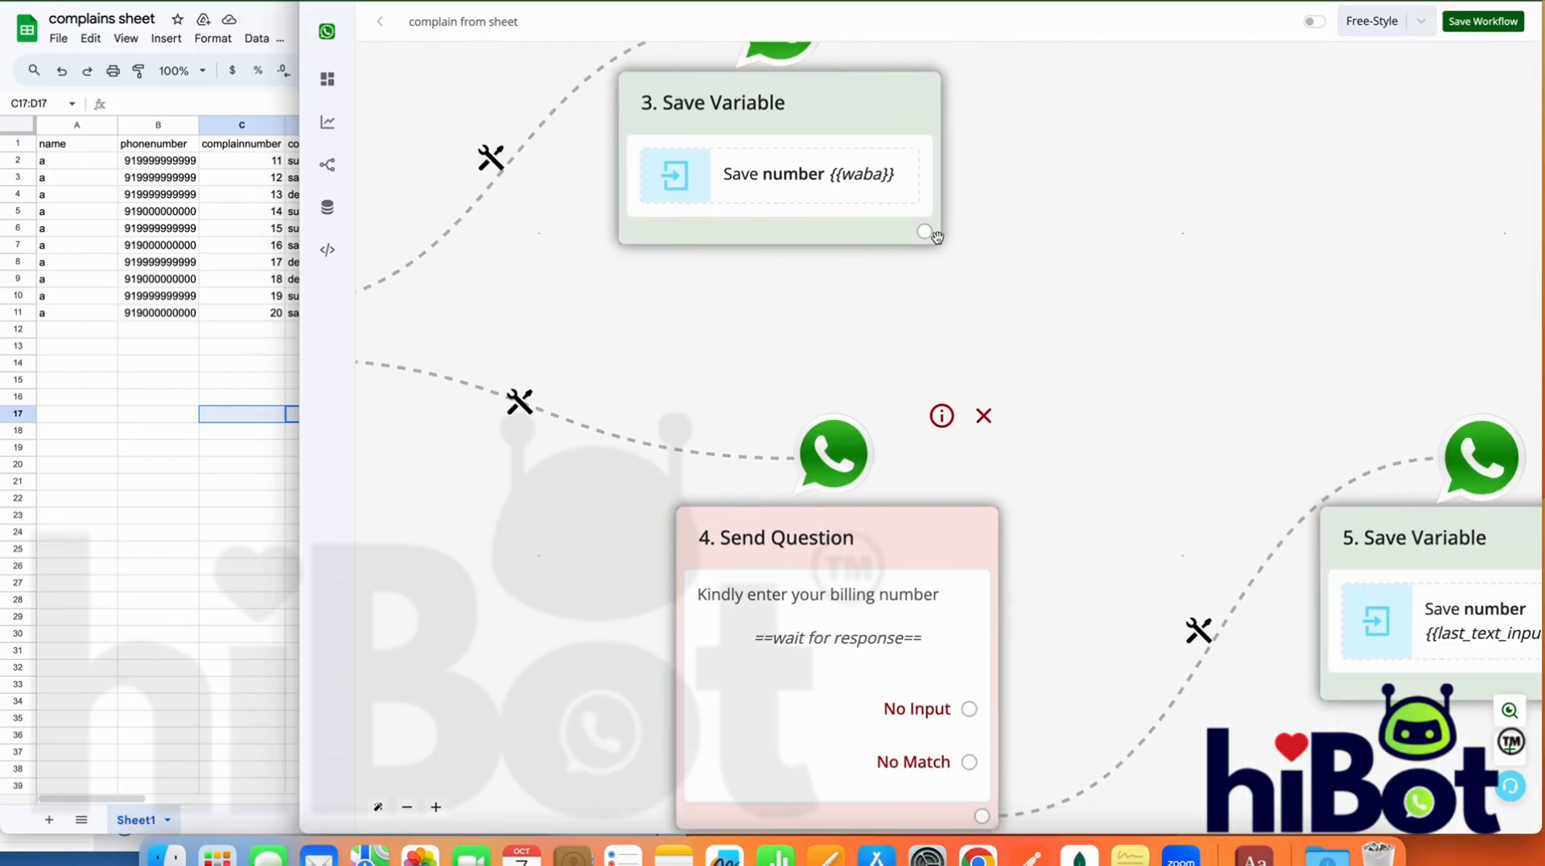
{"action": "scroll", "coordinate": [1331, 224], "scroll_direction": "down", "scroll_amount": 8}
{"action": "left_click_drag", "start_coordinate": [1436, 483], "coordinate": [809, 578]}
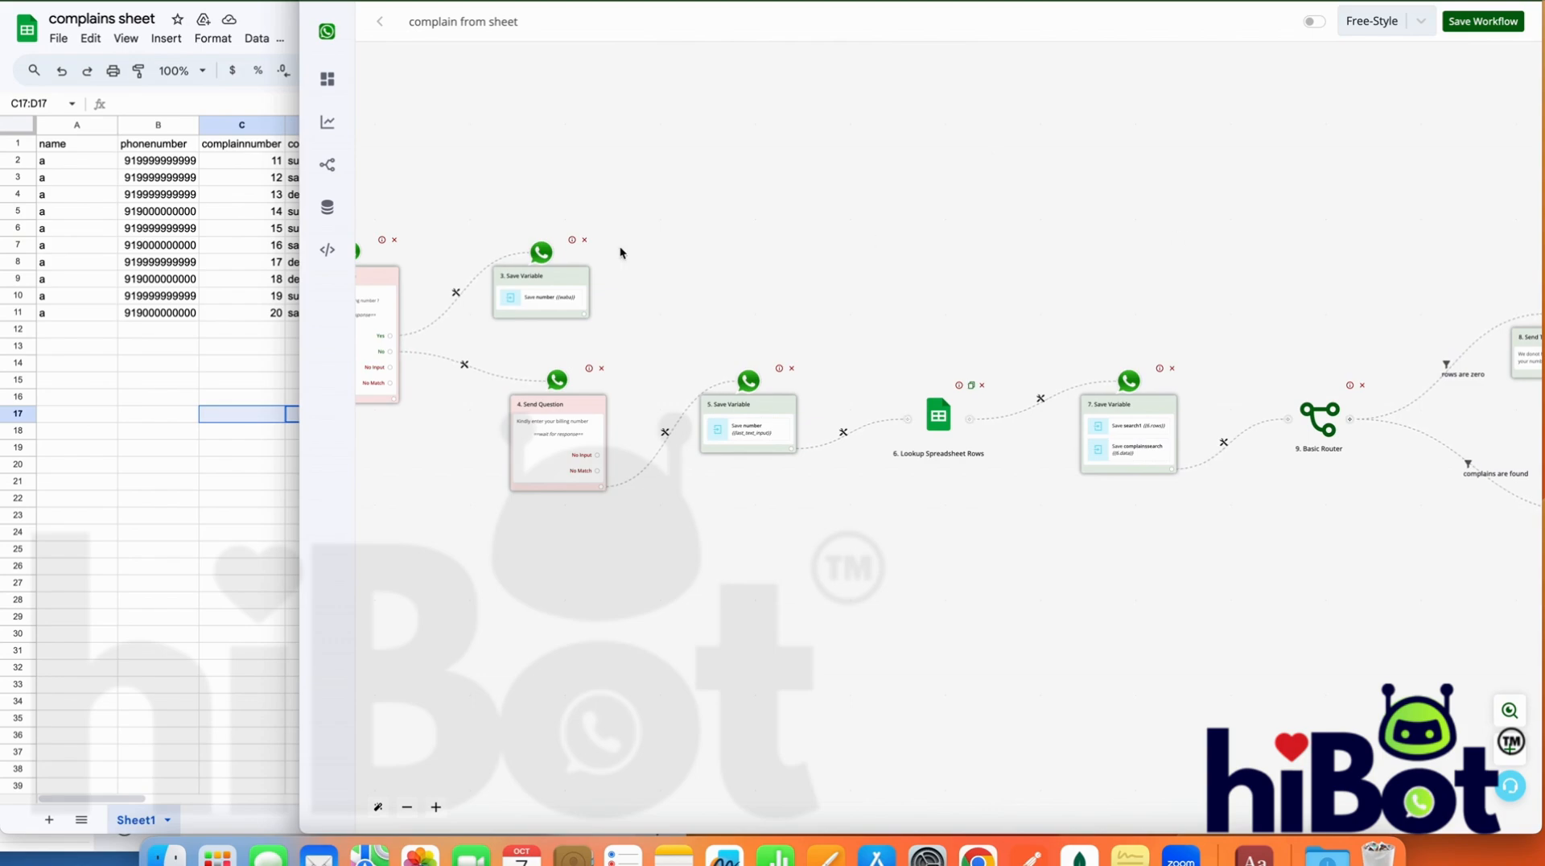
{"action": "left_click", "coordinate": [584, 315]}
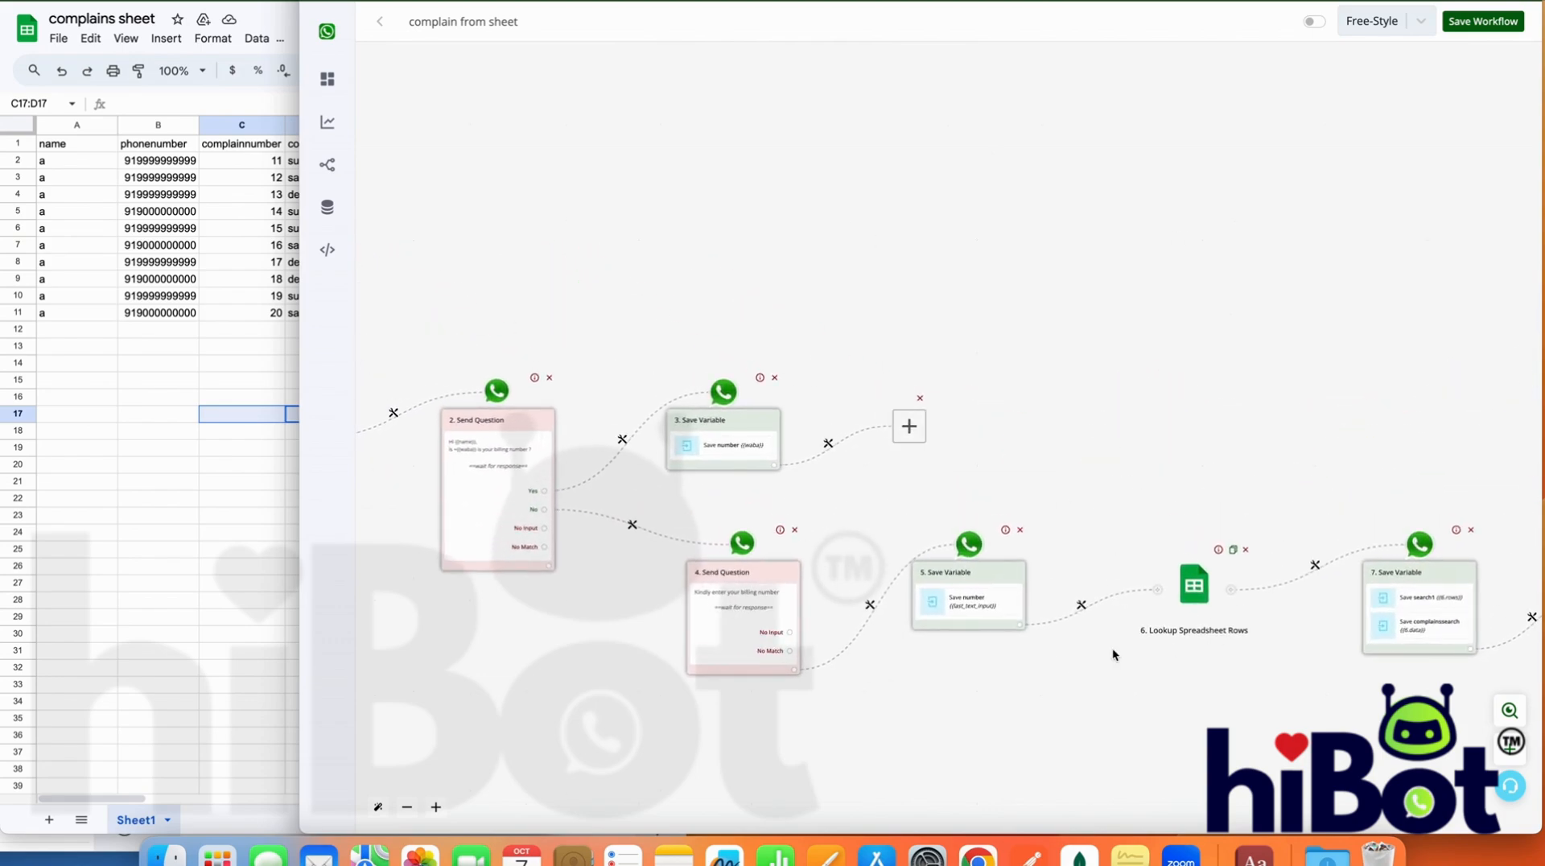
{"action": "left_click", "coordinate": [910, 428]}
{"action": "left_click", "coordinate": [1409, 296]}
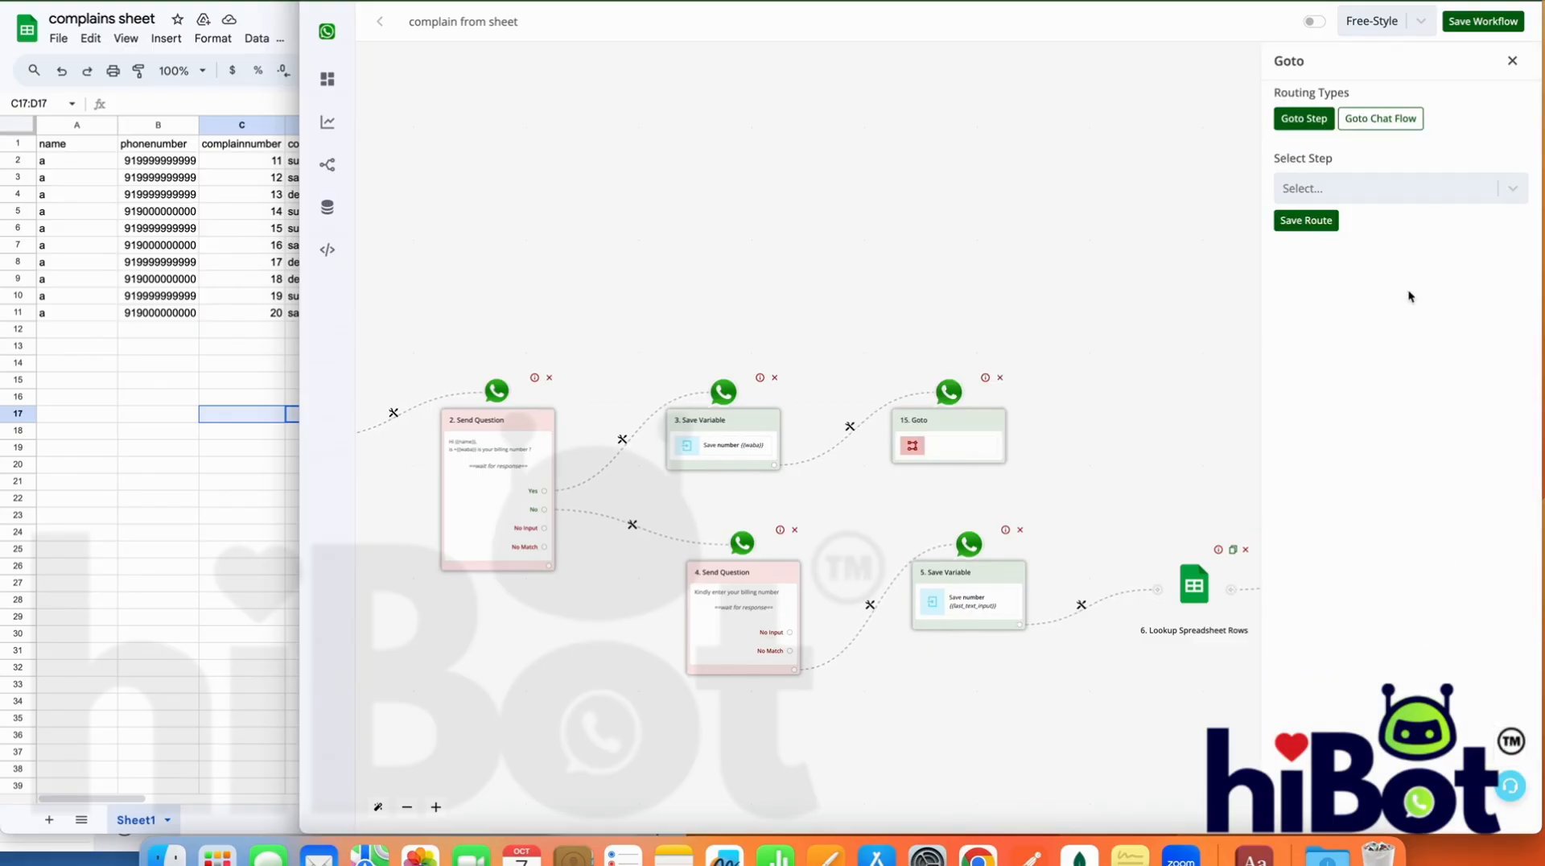
Point the Goto at step 6. Lookup Spreadsheet Rows and save the route
{"action": "left_click", "coordinate": [1360, 192]}
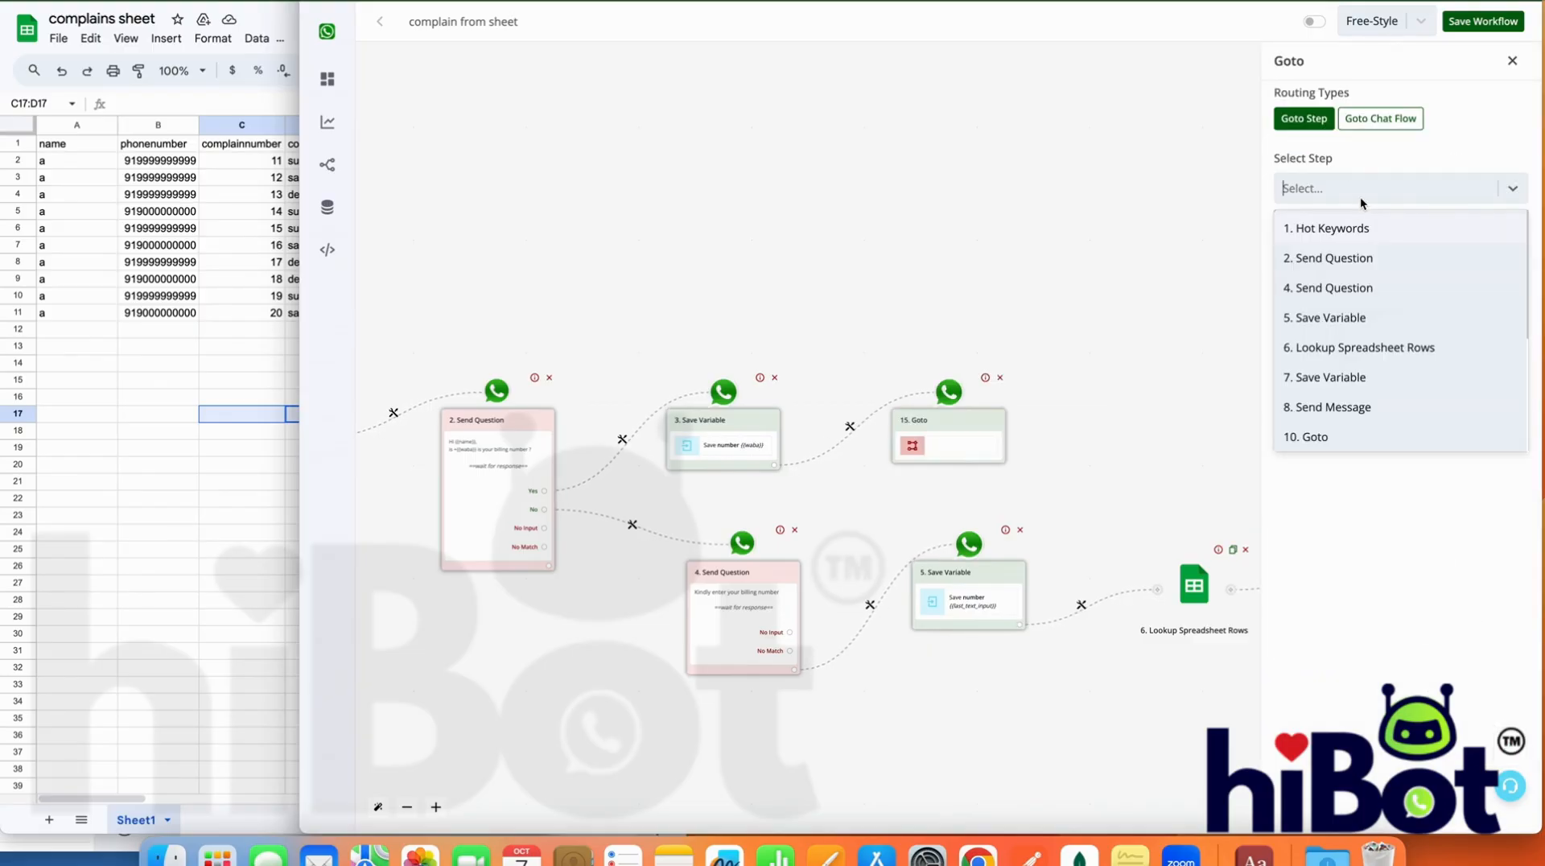
{"action": "left_click", "coordinate": [1342, 345]}
{"action": "left_click", "coordinate": [1318, 219]}
Save the complain from sheet workflow and switch it on
{"action": "scroll", "coordinate": [1104, 242], "scroll_direction": "down", "scroll_amount": 3}
{"action": "scroll", "coordinate": [1104, 242], "scroll_direction": "right", "scroll_amount": 4}
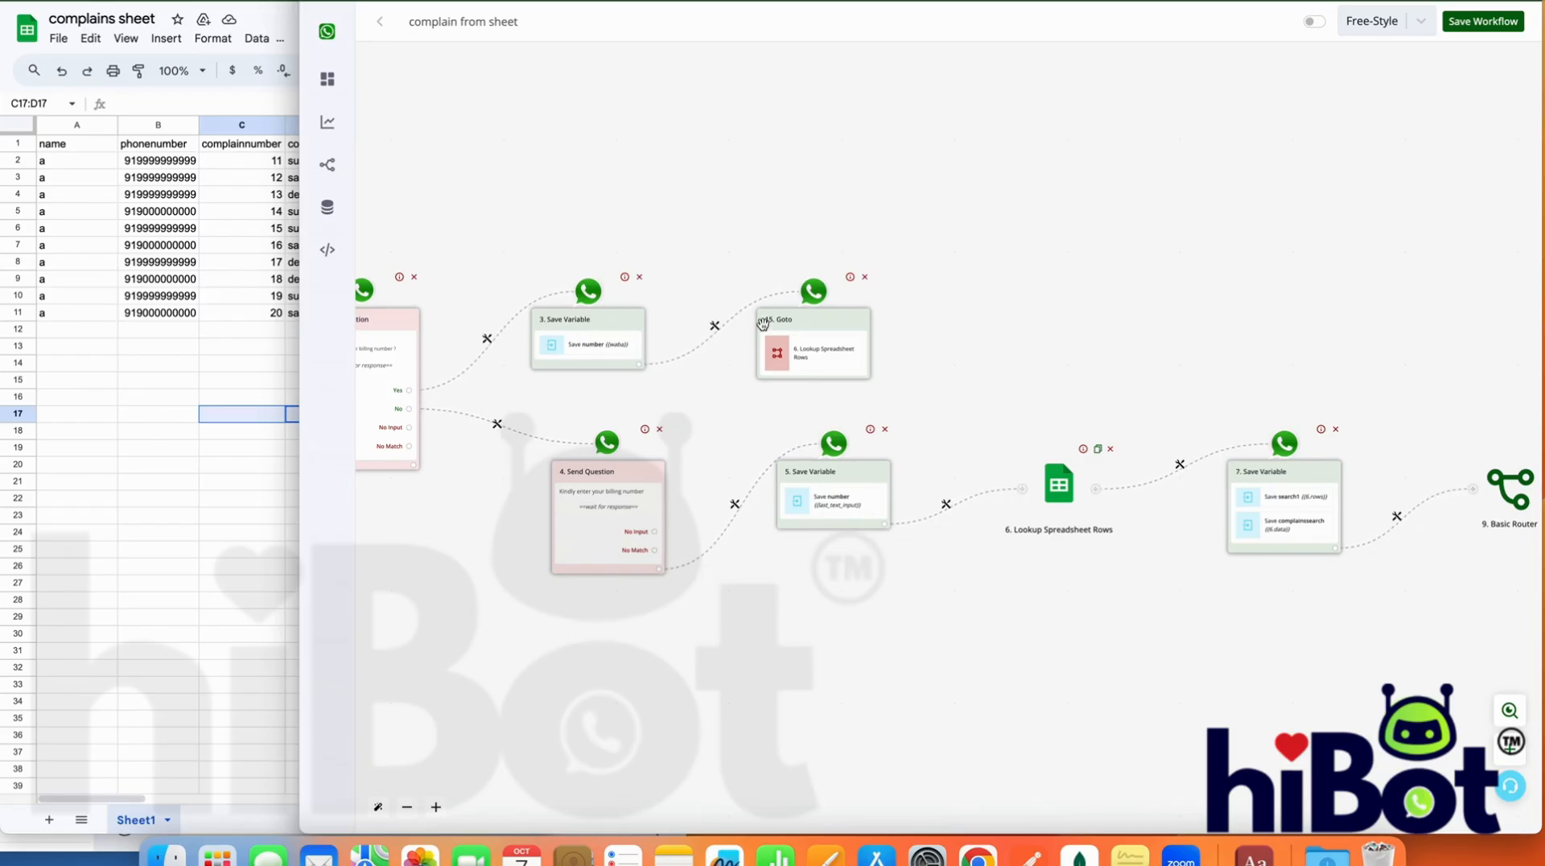
{"action": "scroll", "coordinate": [818, 335], "scroll_direction": "right", "scroll_amount": 10}
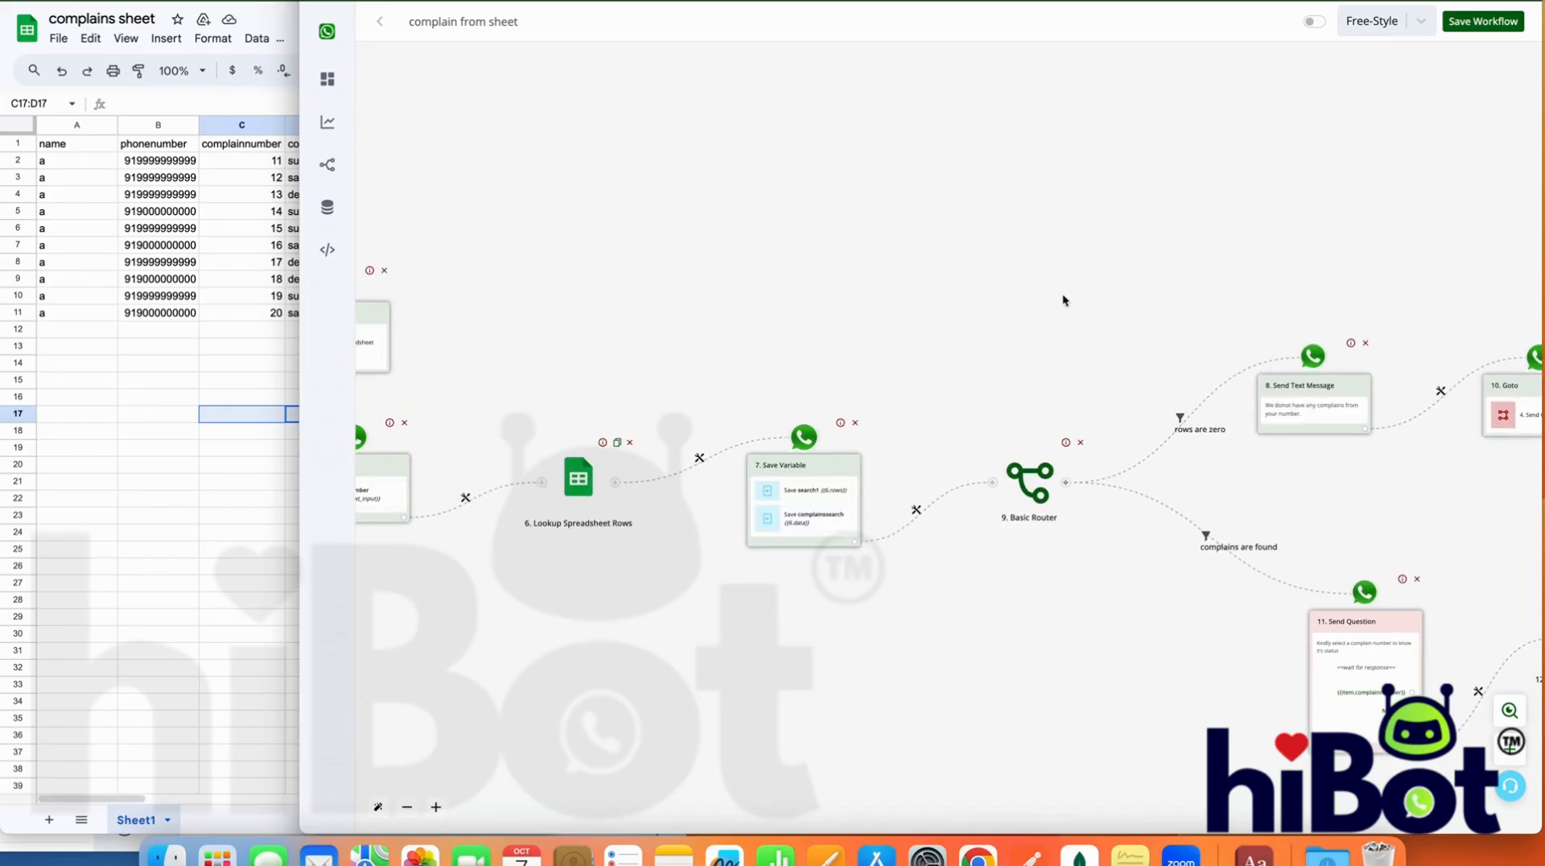
{"action": "scroll", "coordinate": [1014, 257], "scroll_direction": "right", "scroll_amount": 10}
{"action": "left_click", "coordinate": [1487, 25]}
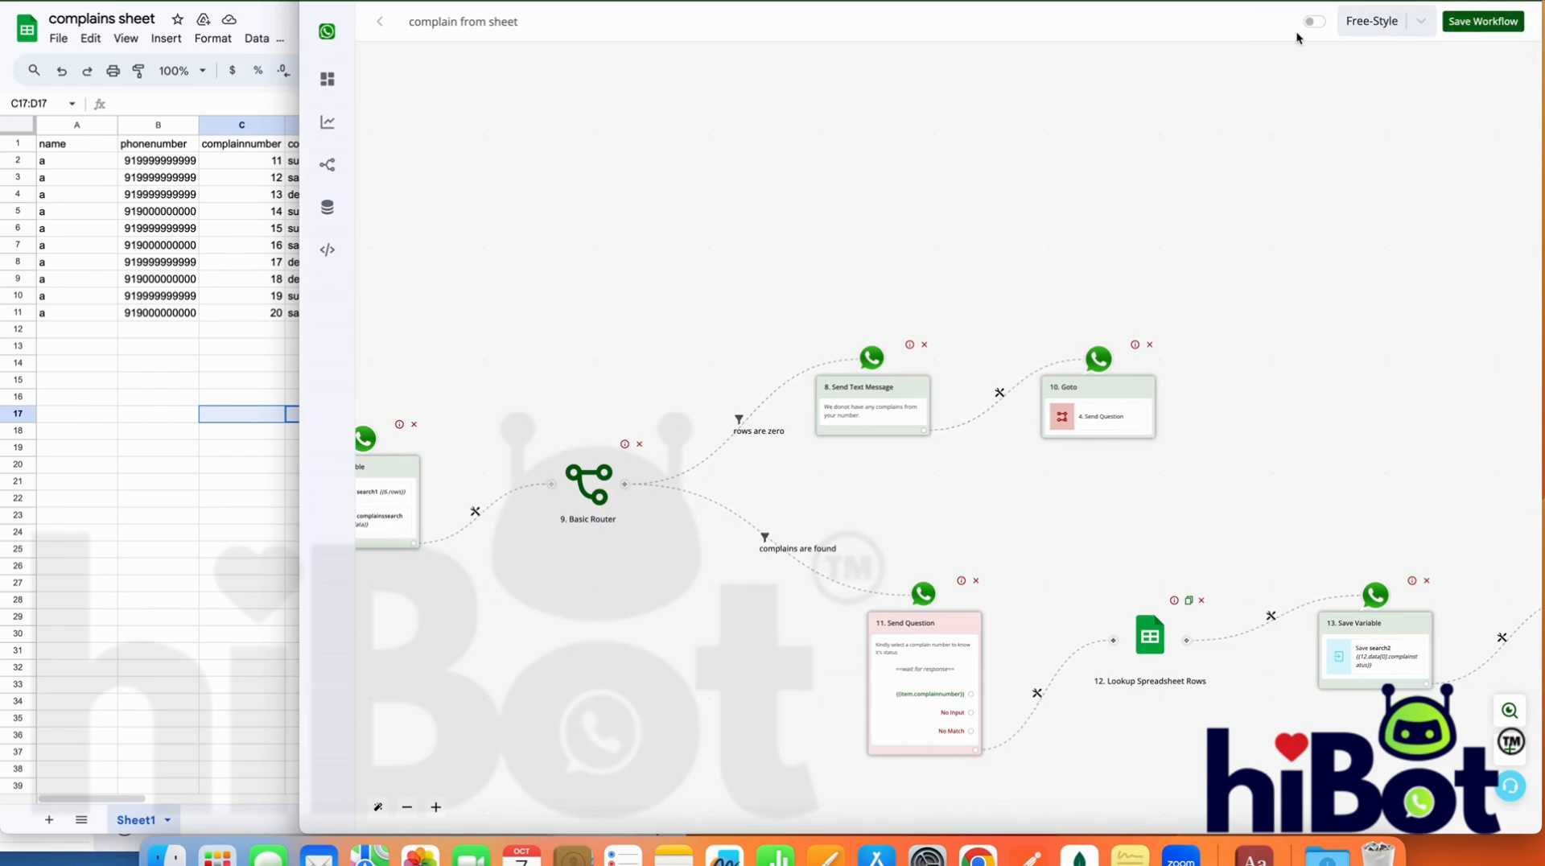
{"action": "left_click", "coordinate": [1309, 24]}
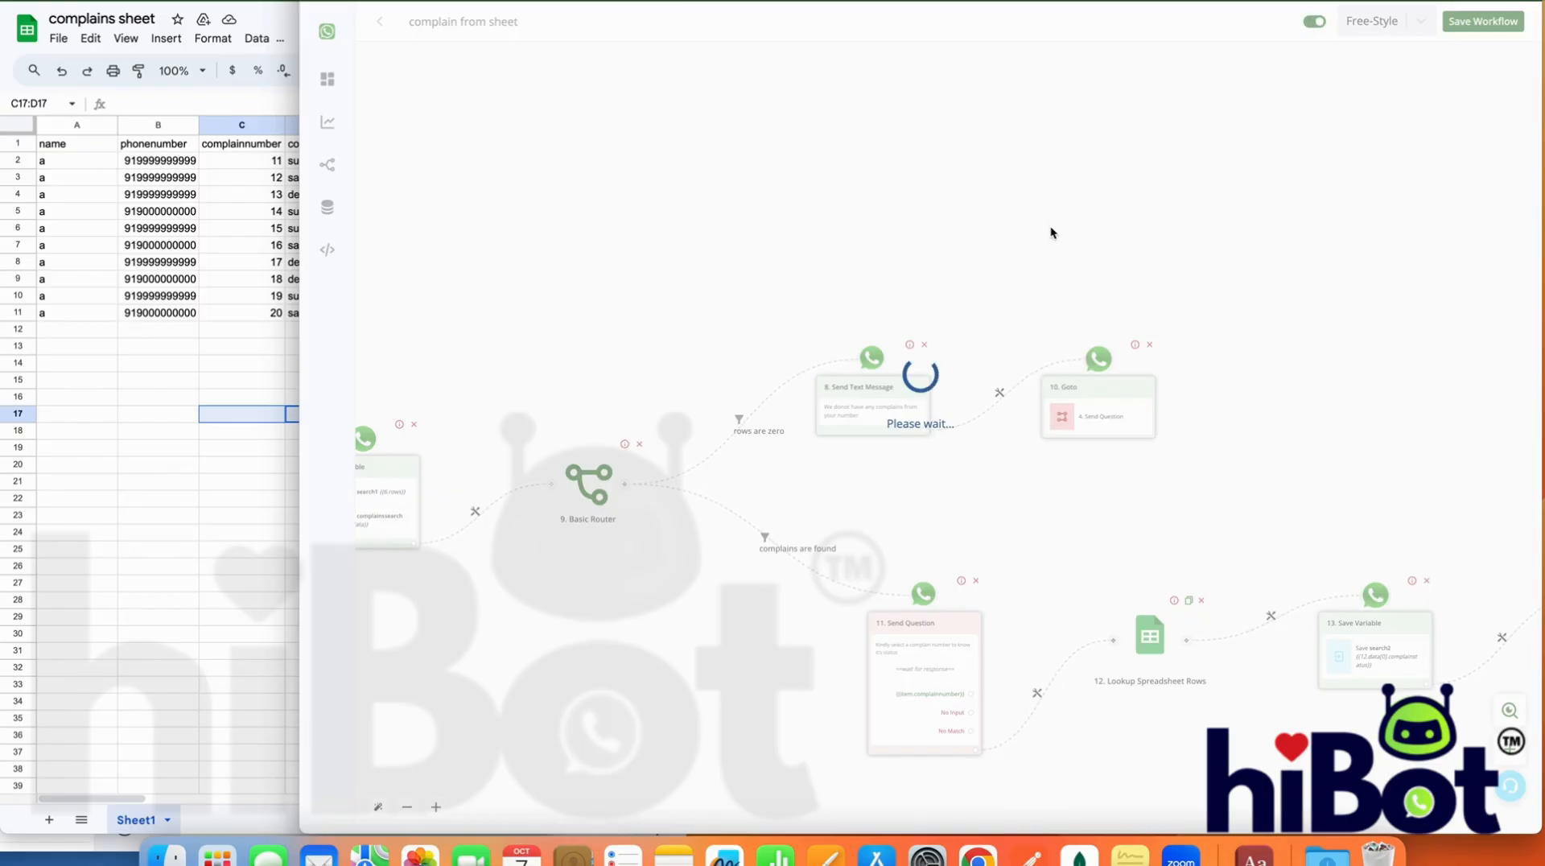
Bring up the WhatsApp chat window, and copy the keyword complainsheet from the workflow's Hot Keywords trigger
{"action": "left_click_drag", "start_coordinate": [572, 255], "coordinate": [1234, 246]}
{"action": "left_click_drag", "start_coordinate": [789, 208], "coordinate": [1201, 209]}
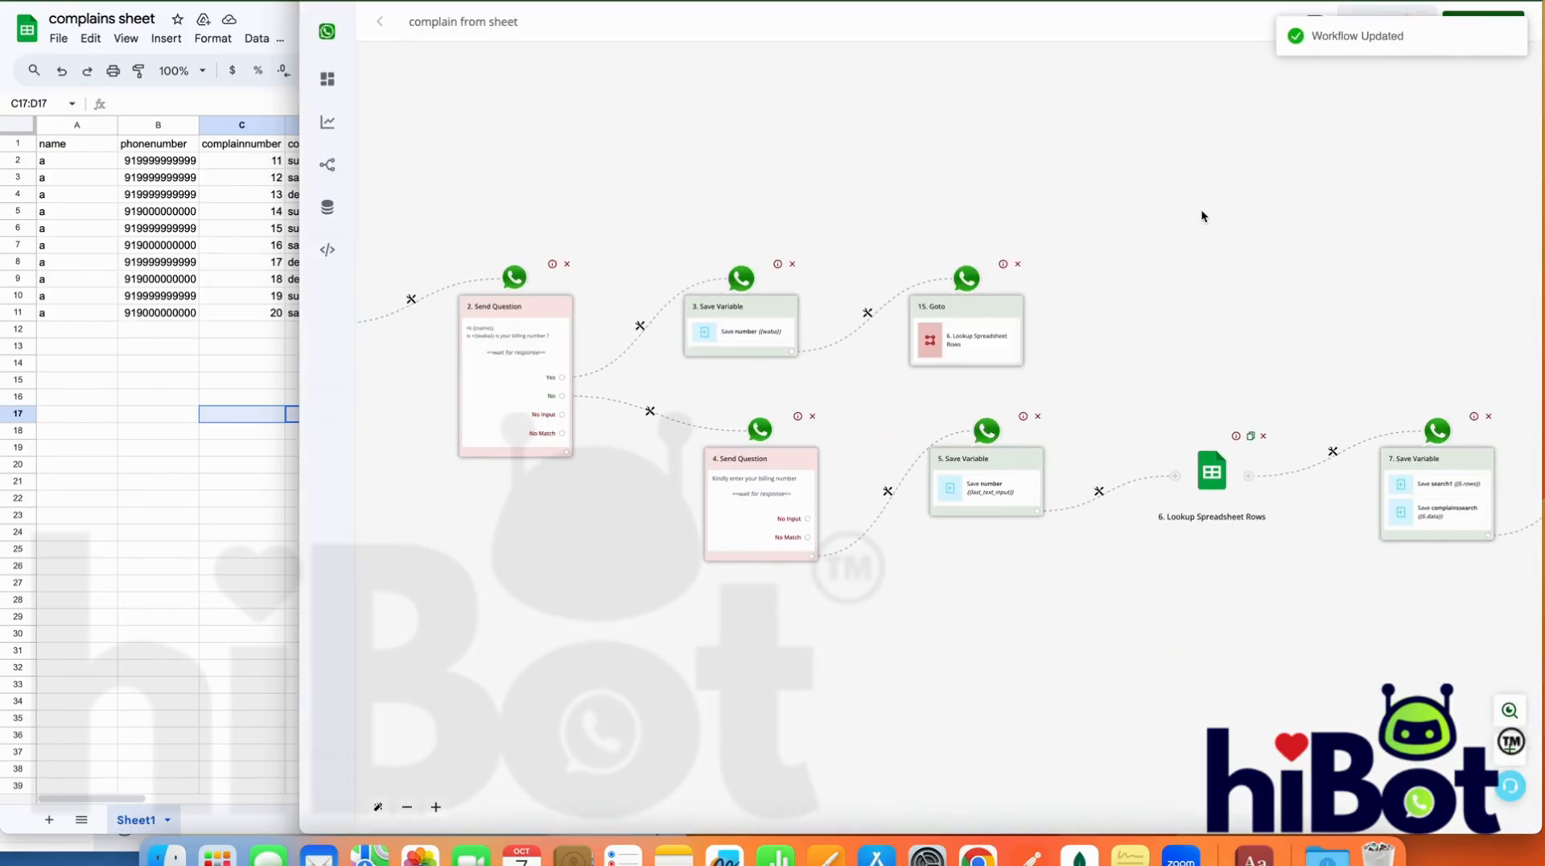
{"action": "left_click_drag", "start_coordinate": [929, 145], "coordinate": [1325, 170]}
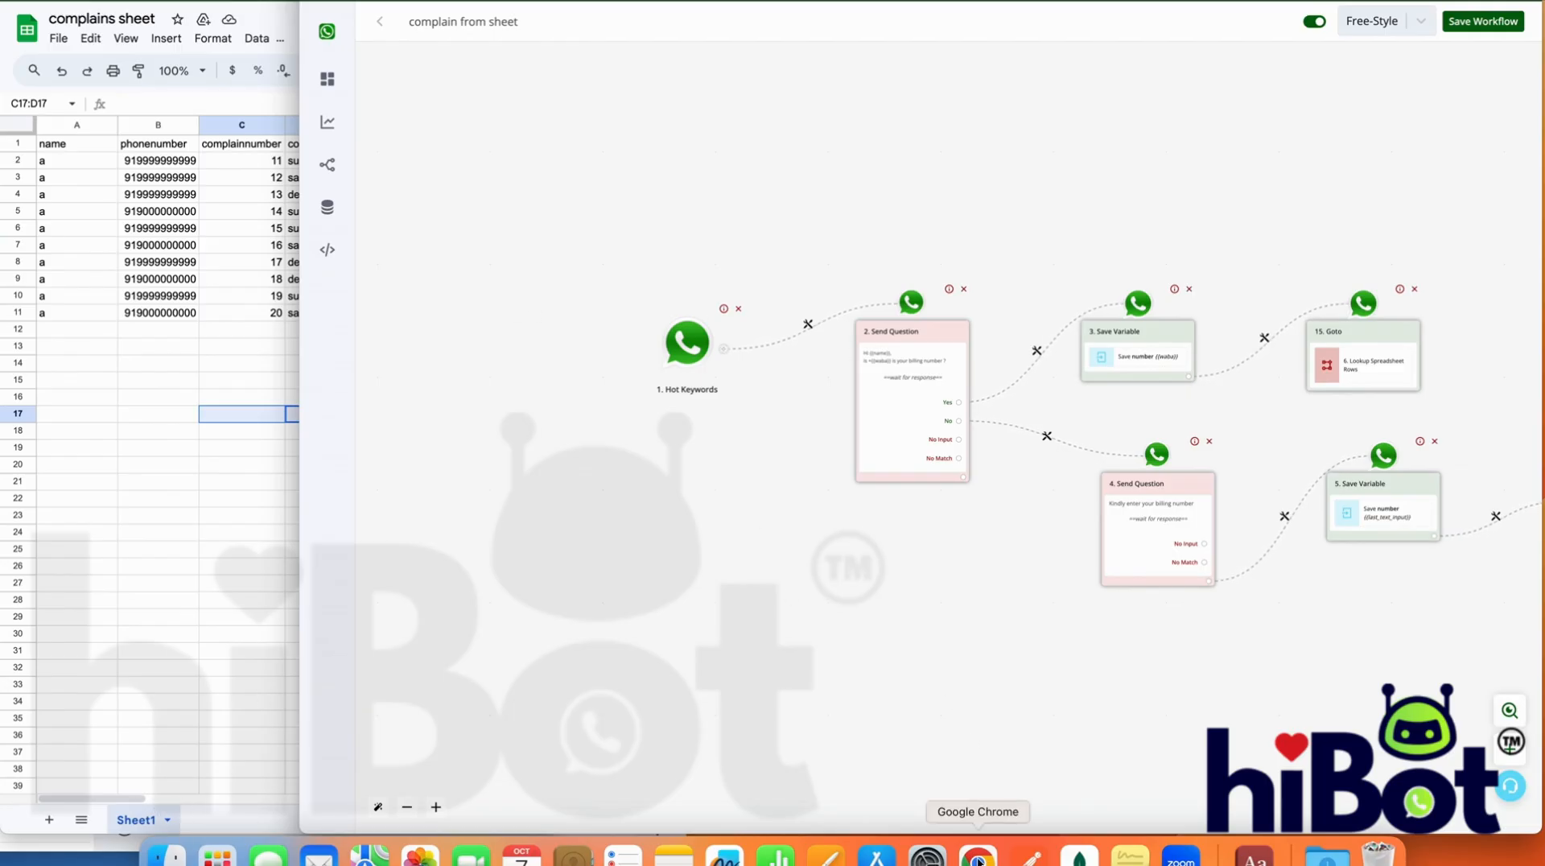
{"action": "right_click", "coordinate": [978, 860]}
{"action": "left_click", "coordinate": [1074, 558]}
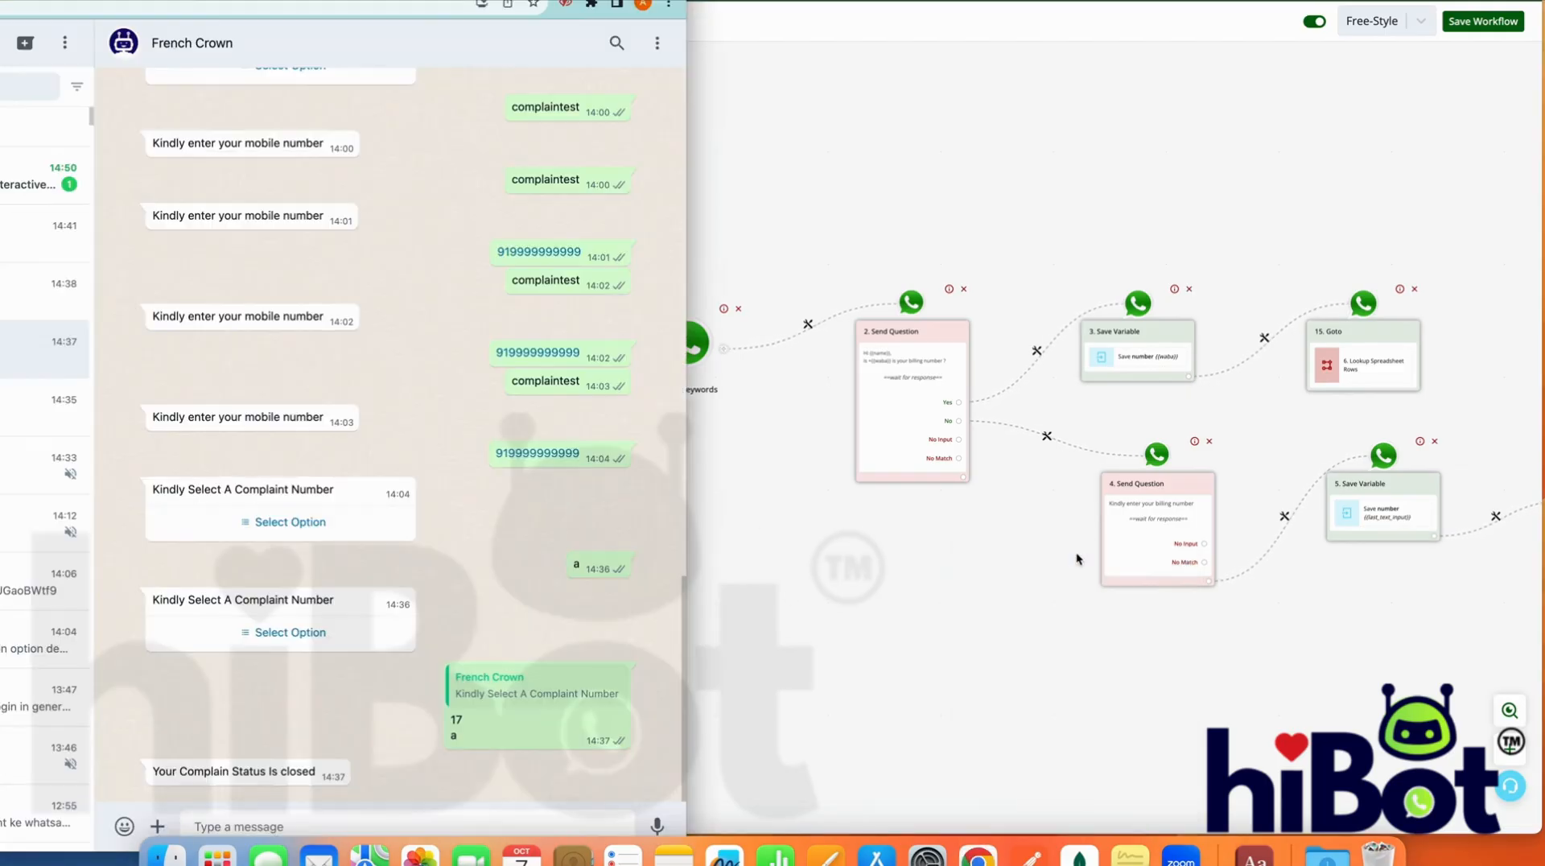
{"action": "left_click", "coordinate": [734, 329]}
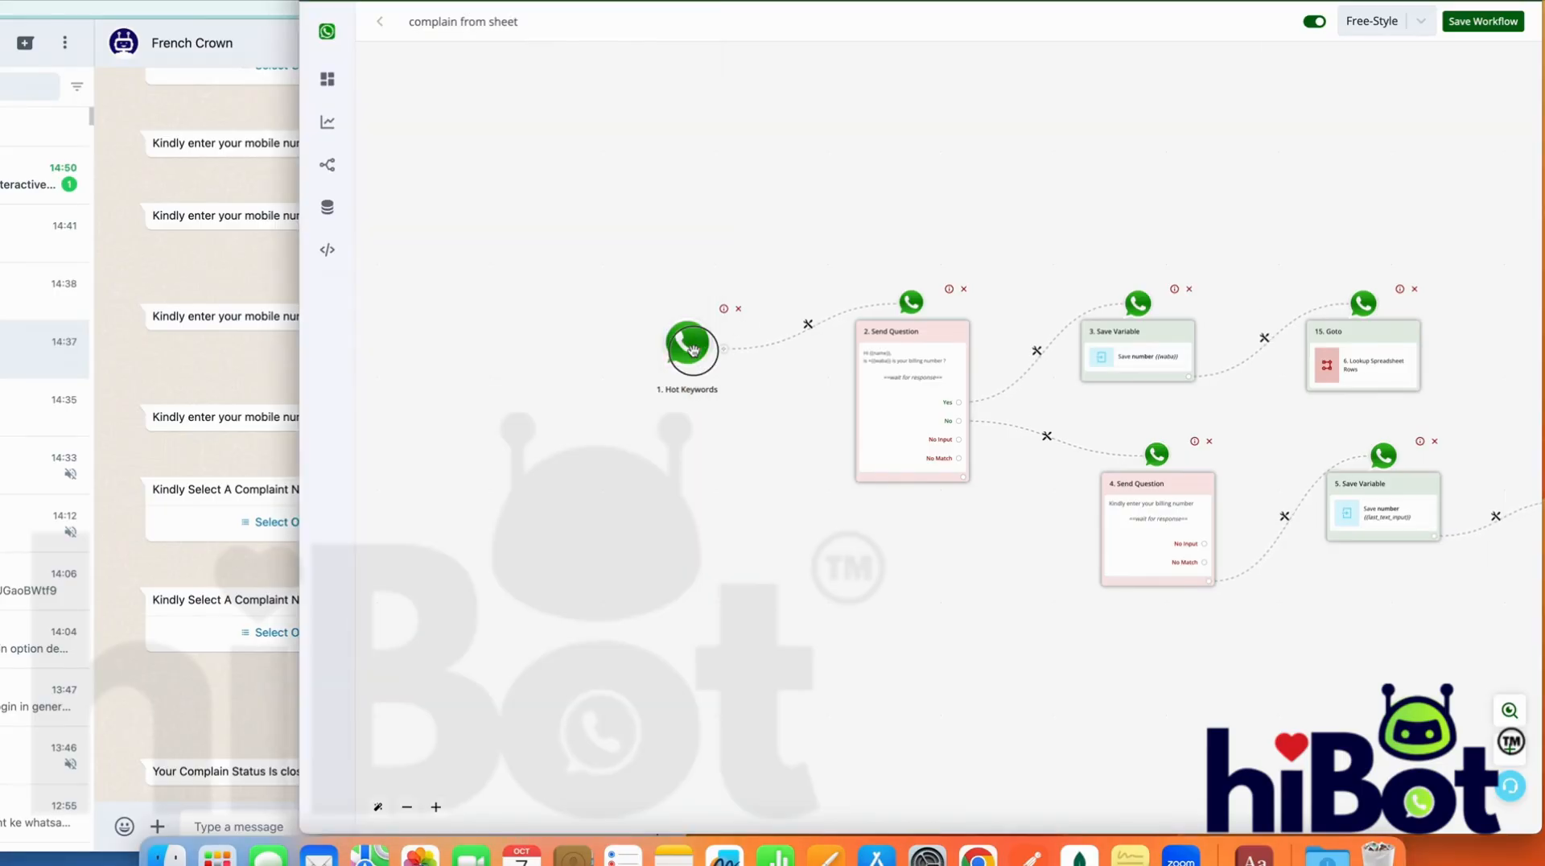
{"action": "left_click", "coordinate": [693, 349]}
{"action": "double_click", "coordinate": [1312, 334]}
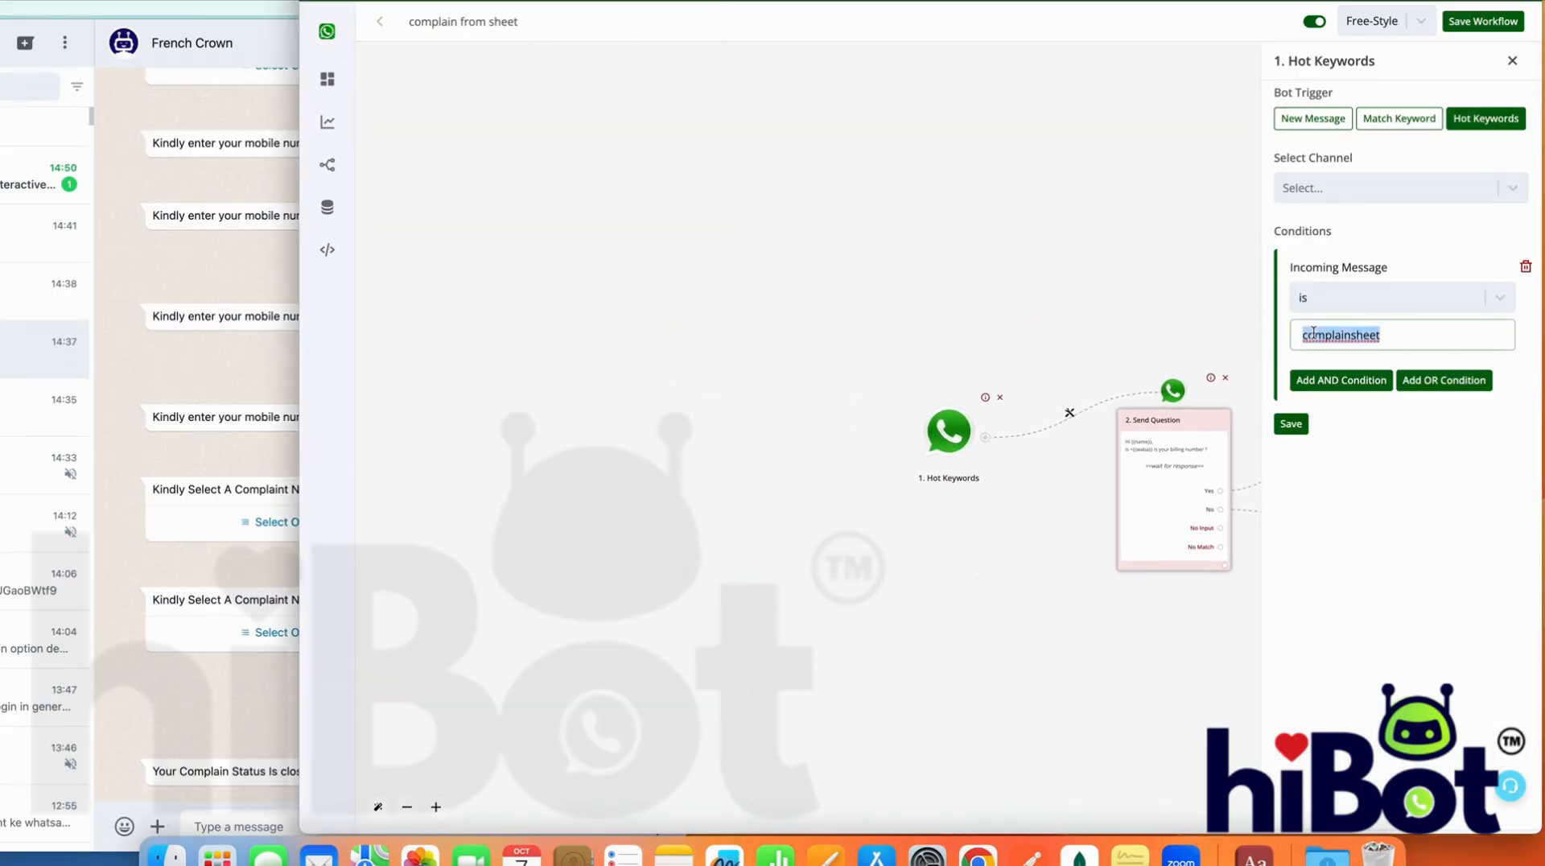
Send complainsheet in the WhatsApp bot chat and answer No to the billing number question
{"action": "left_click", "coordinate": [234, 817]}
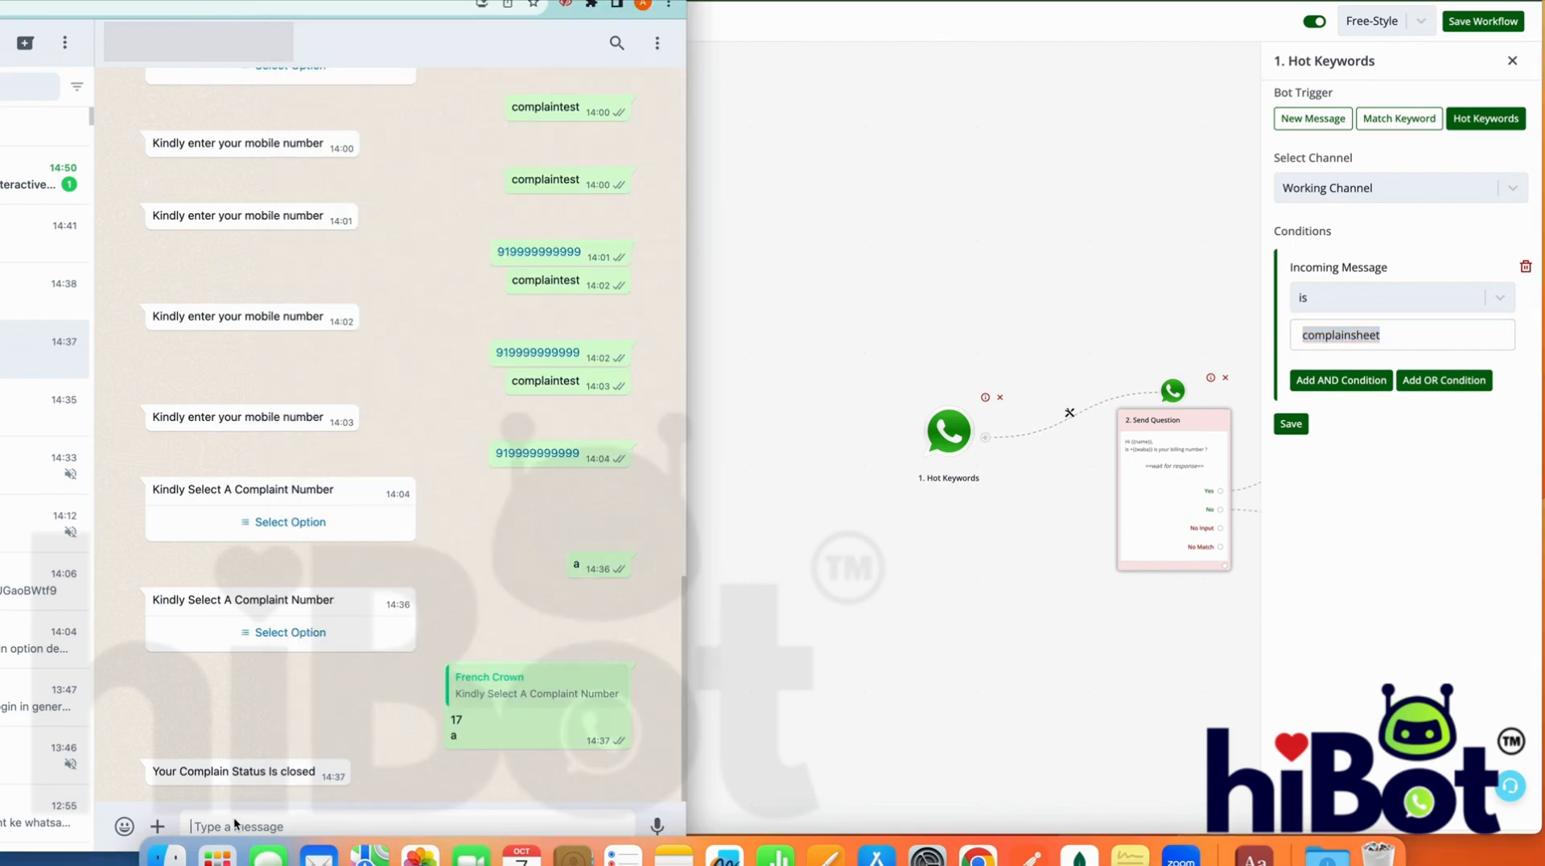
{"action": "type", "text": "complainsheet"}
{"action": "key", "text": "Return"}
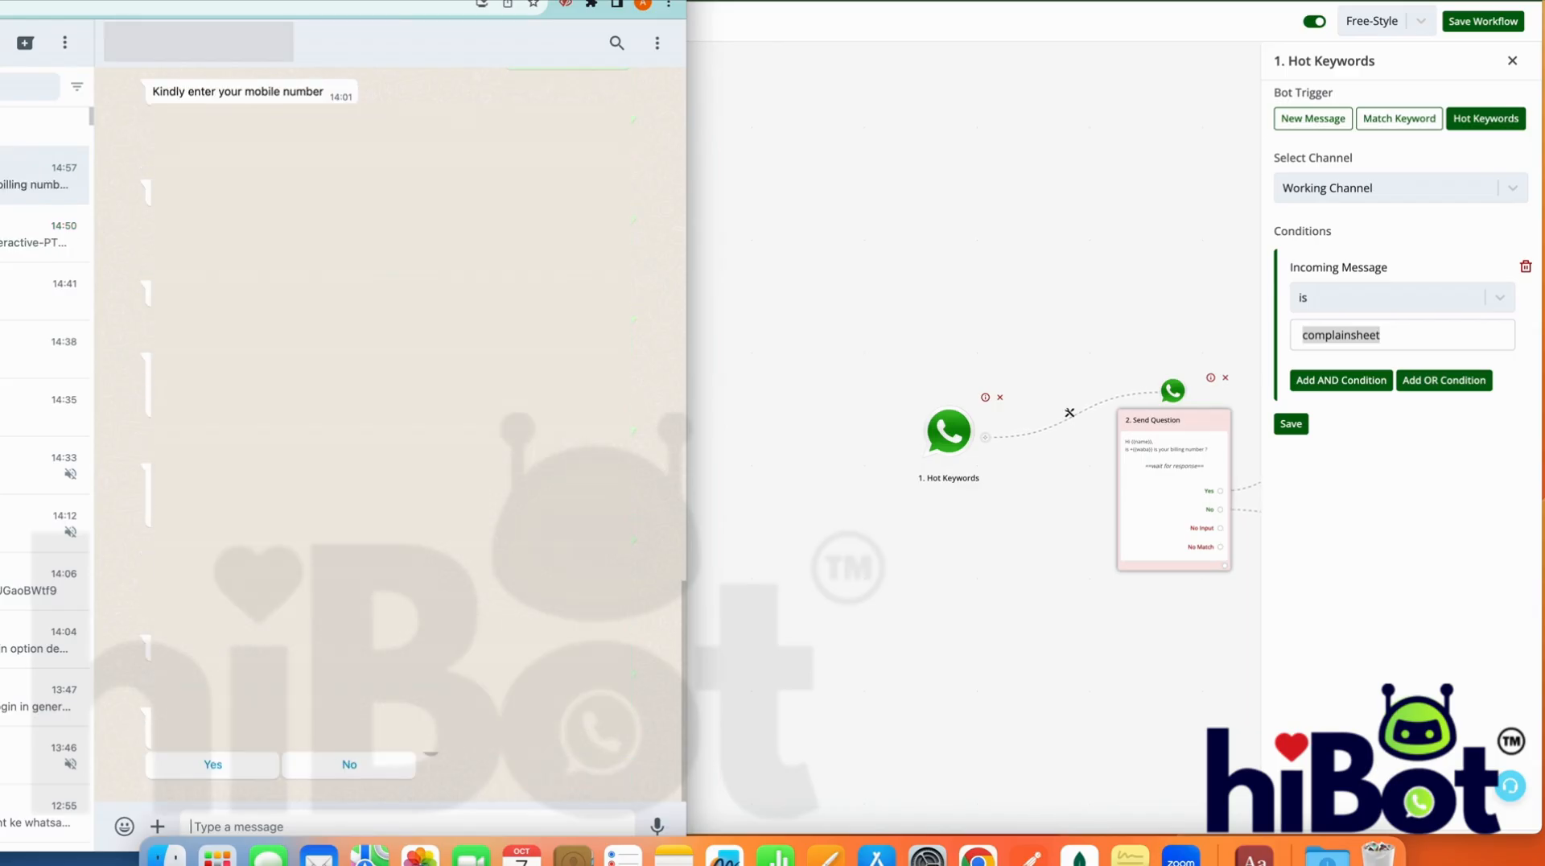
{"action": "left_click", "coordinate": [341, 766]}
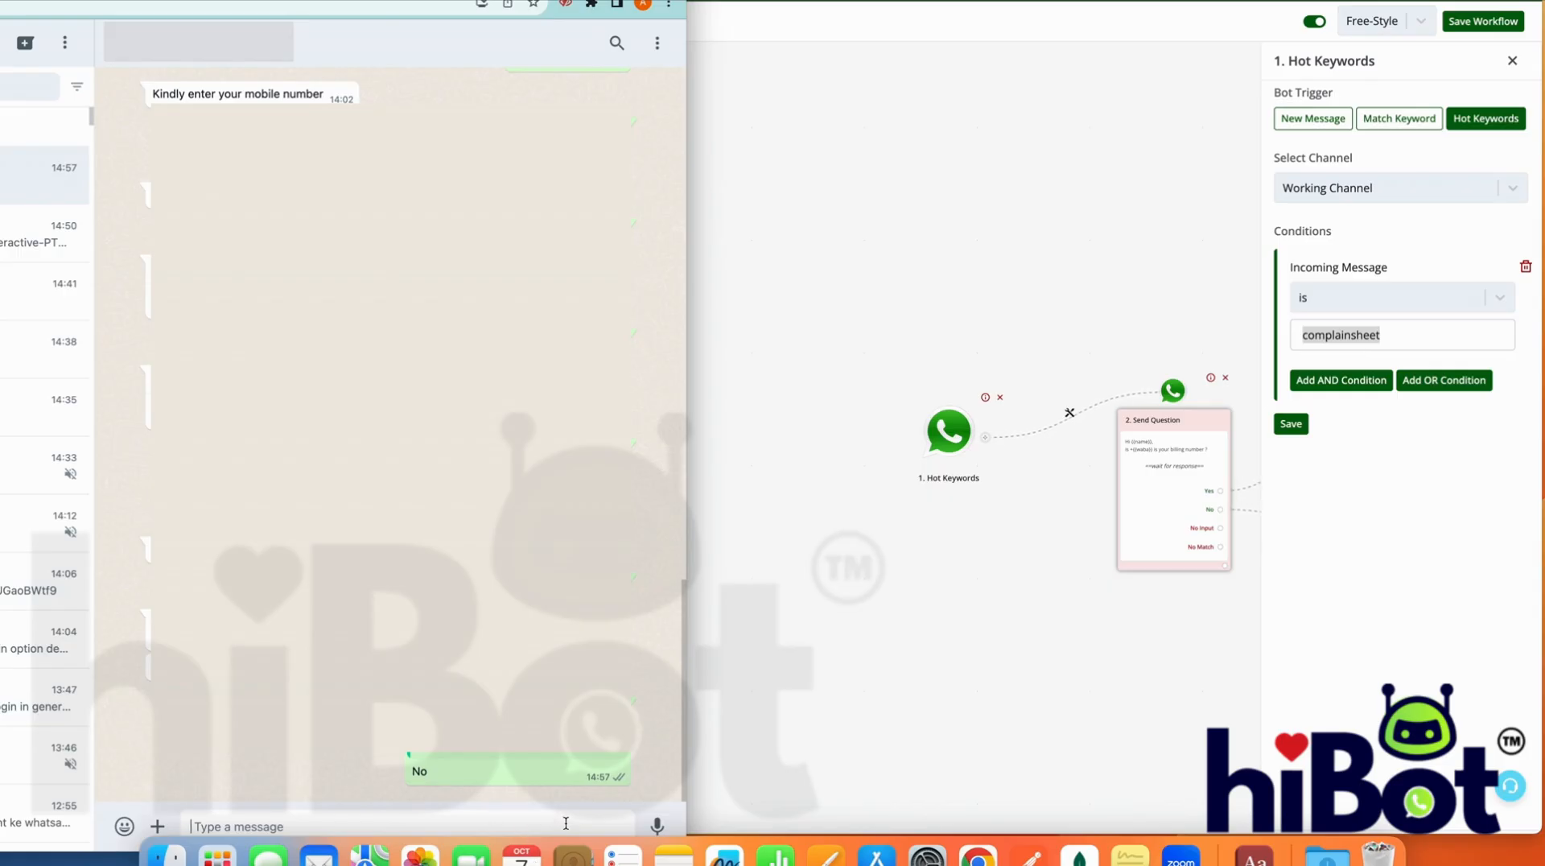
Reply with the billing number and submit complaint 15 (support) from the bot's option list
{"action": "type", "text": "919999999999"}
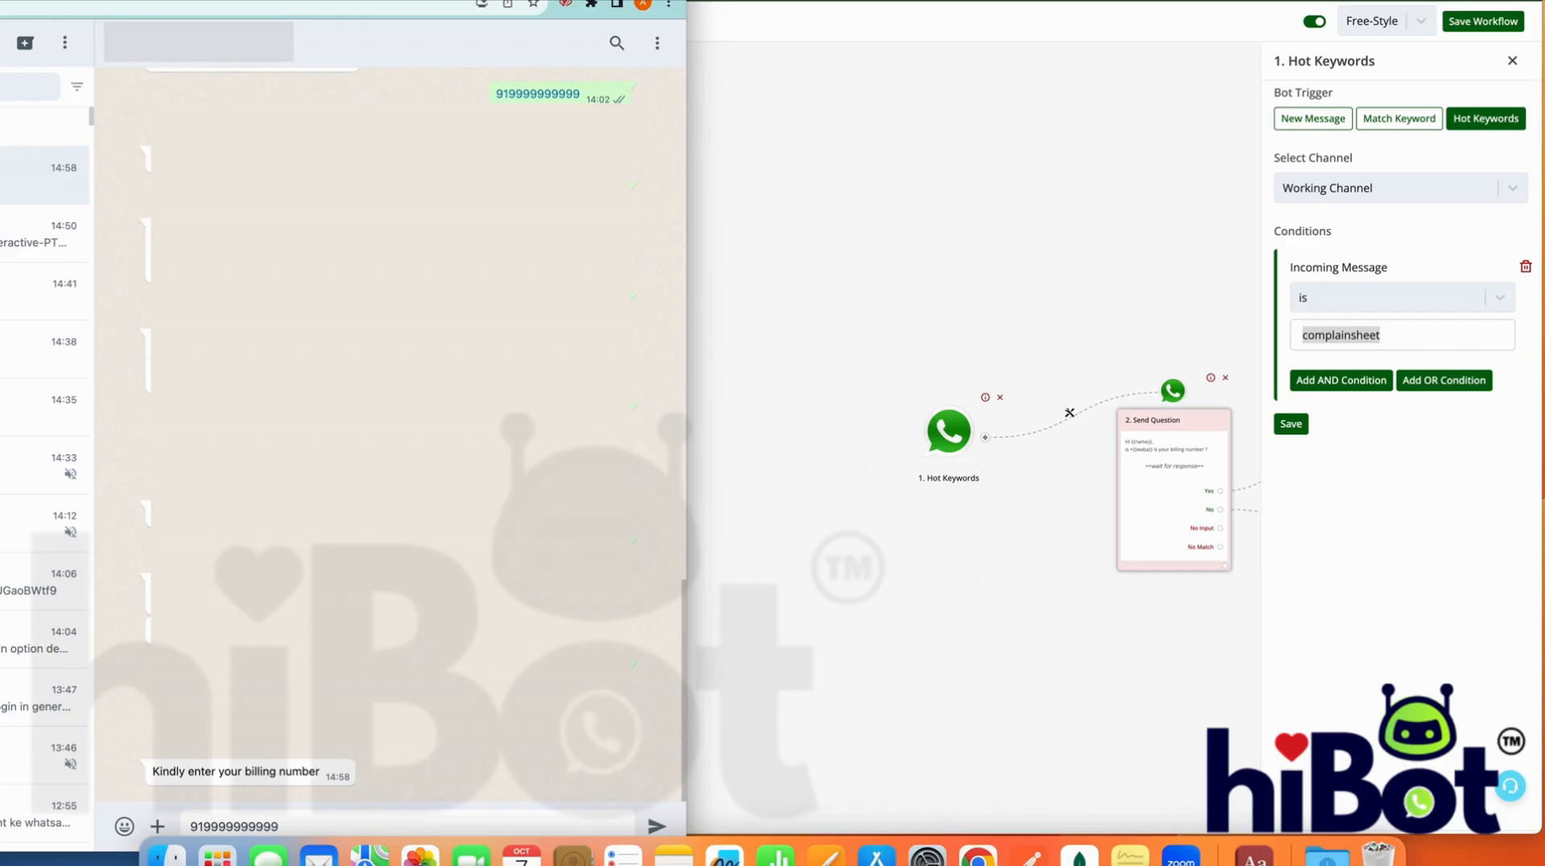
{"action": "key", "text": "Return"}
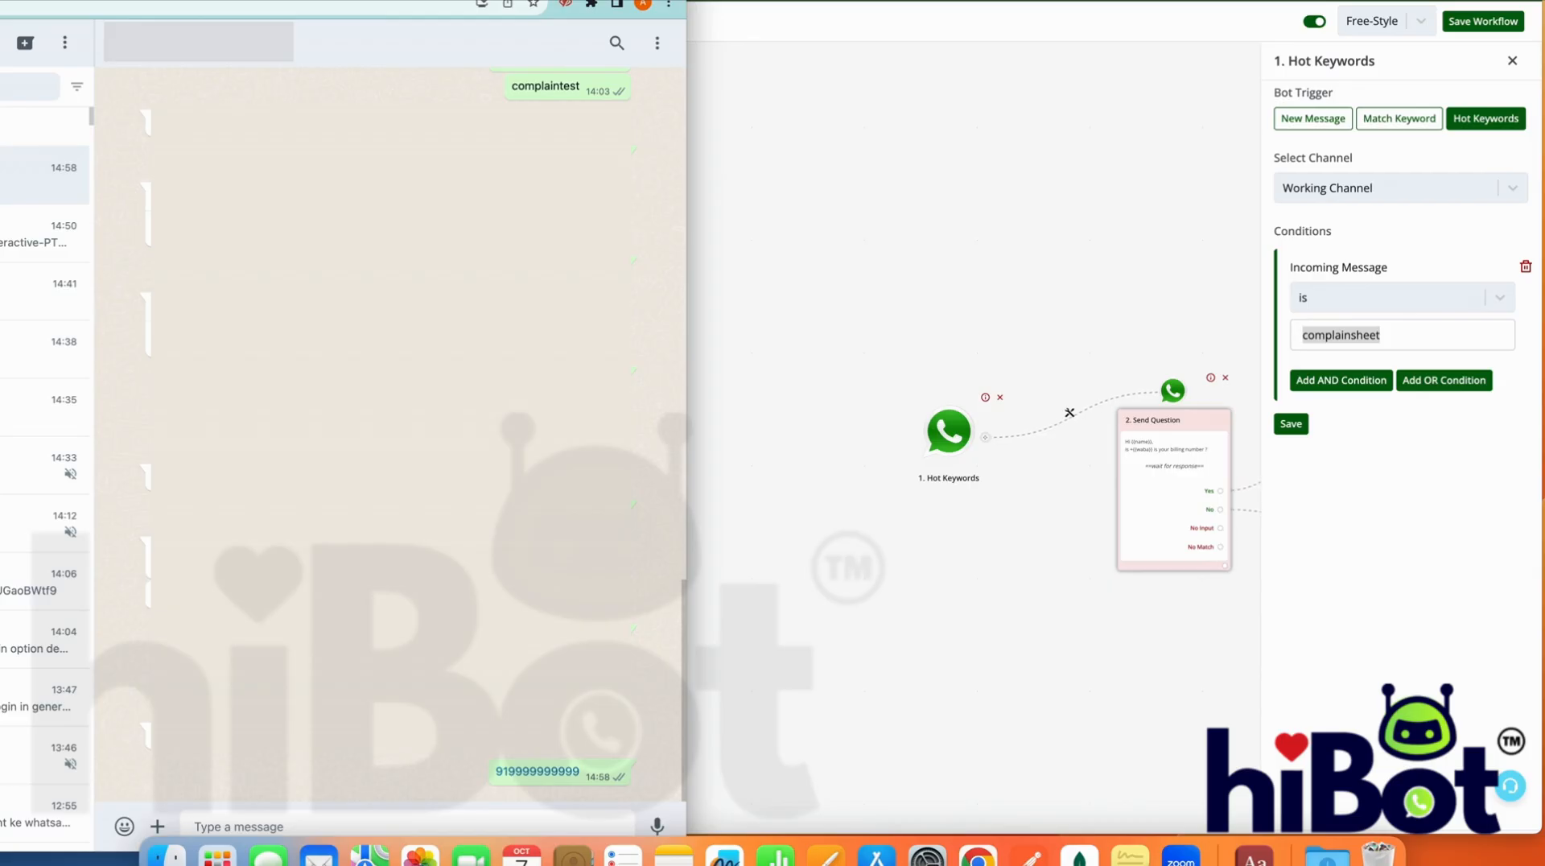
{"action": "left_click", "coordinate": [329, 768]}
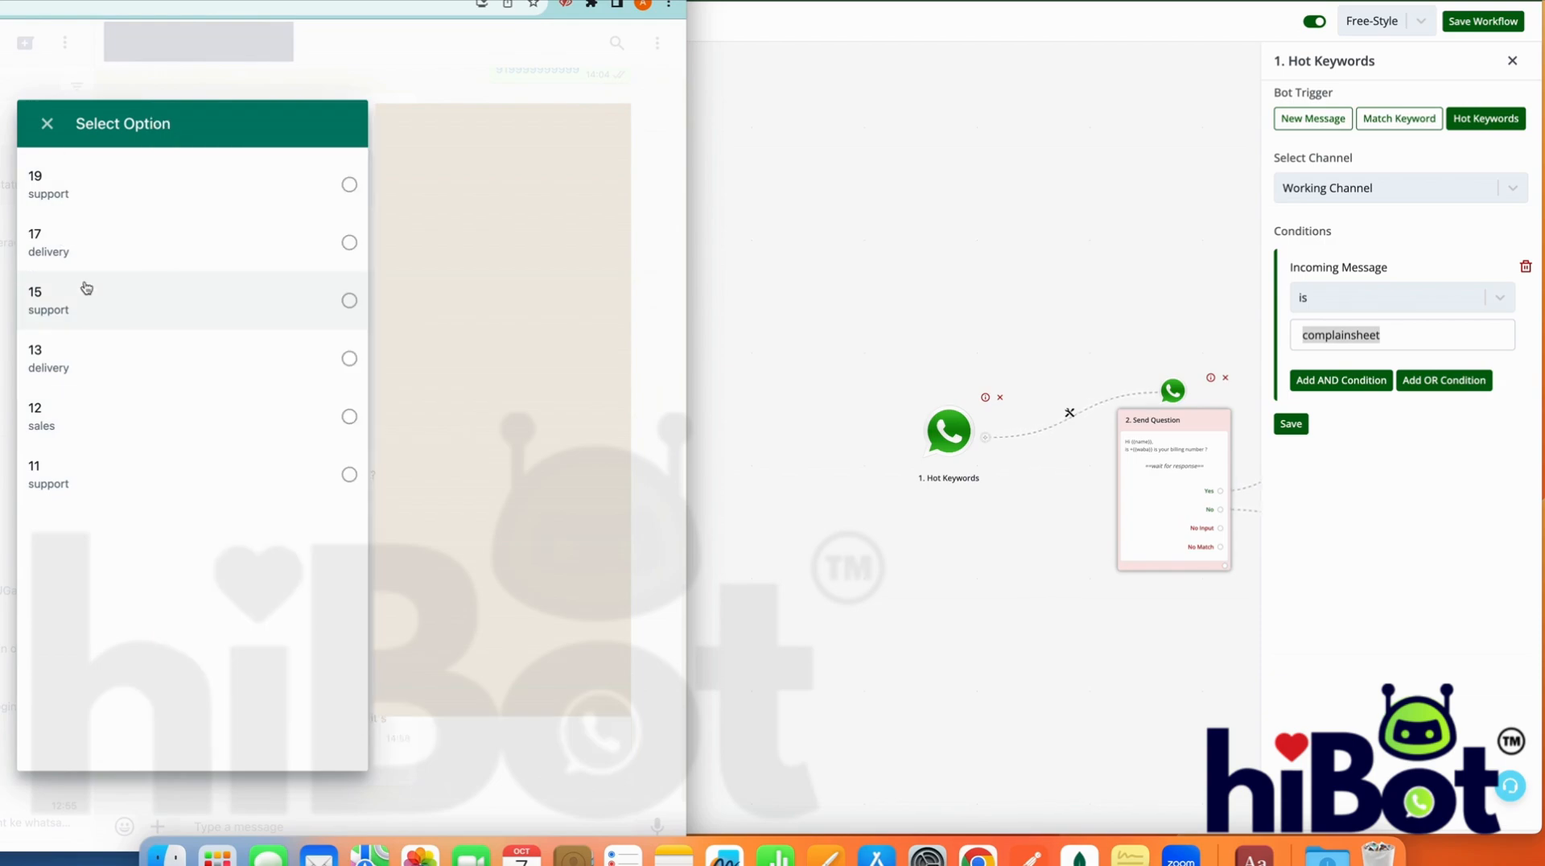
{"action": "left_click", "coordinate": [86, 287]}
{"action": "left_click", "coordinate": [314, 721]}
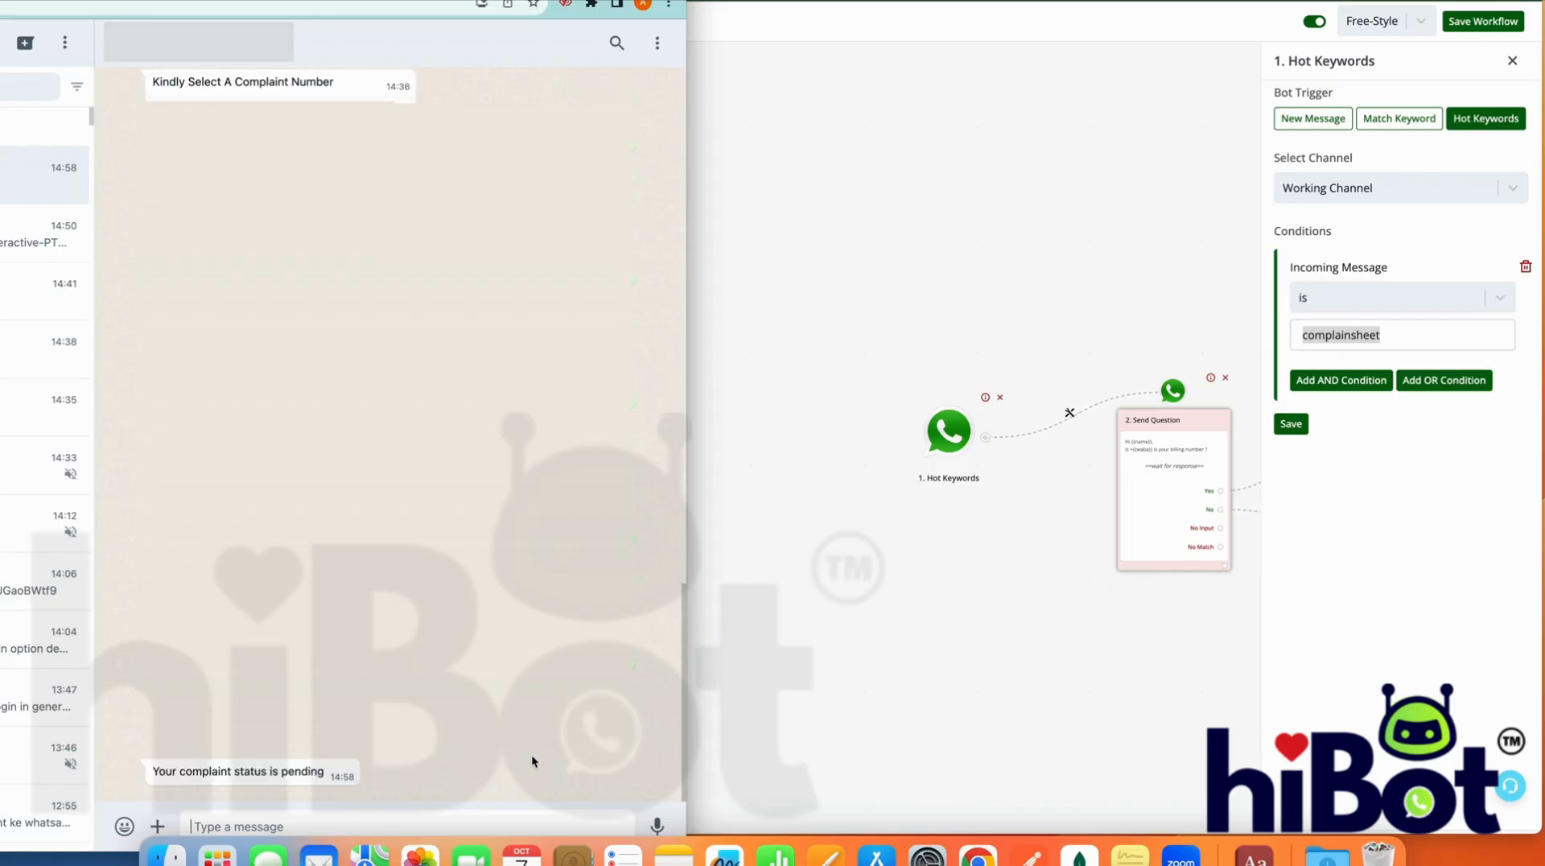
Return to the complain from sheet workflow and review its steps onward from the Hot Keywords trigger
{"action": "left_click", "coordinate": [919, 697]}
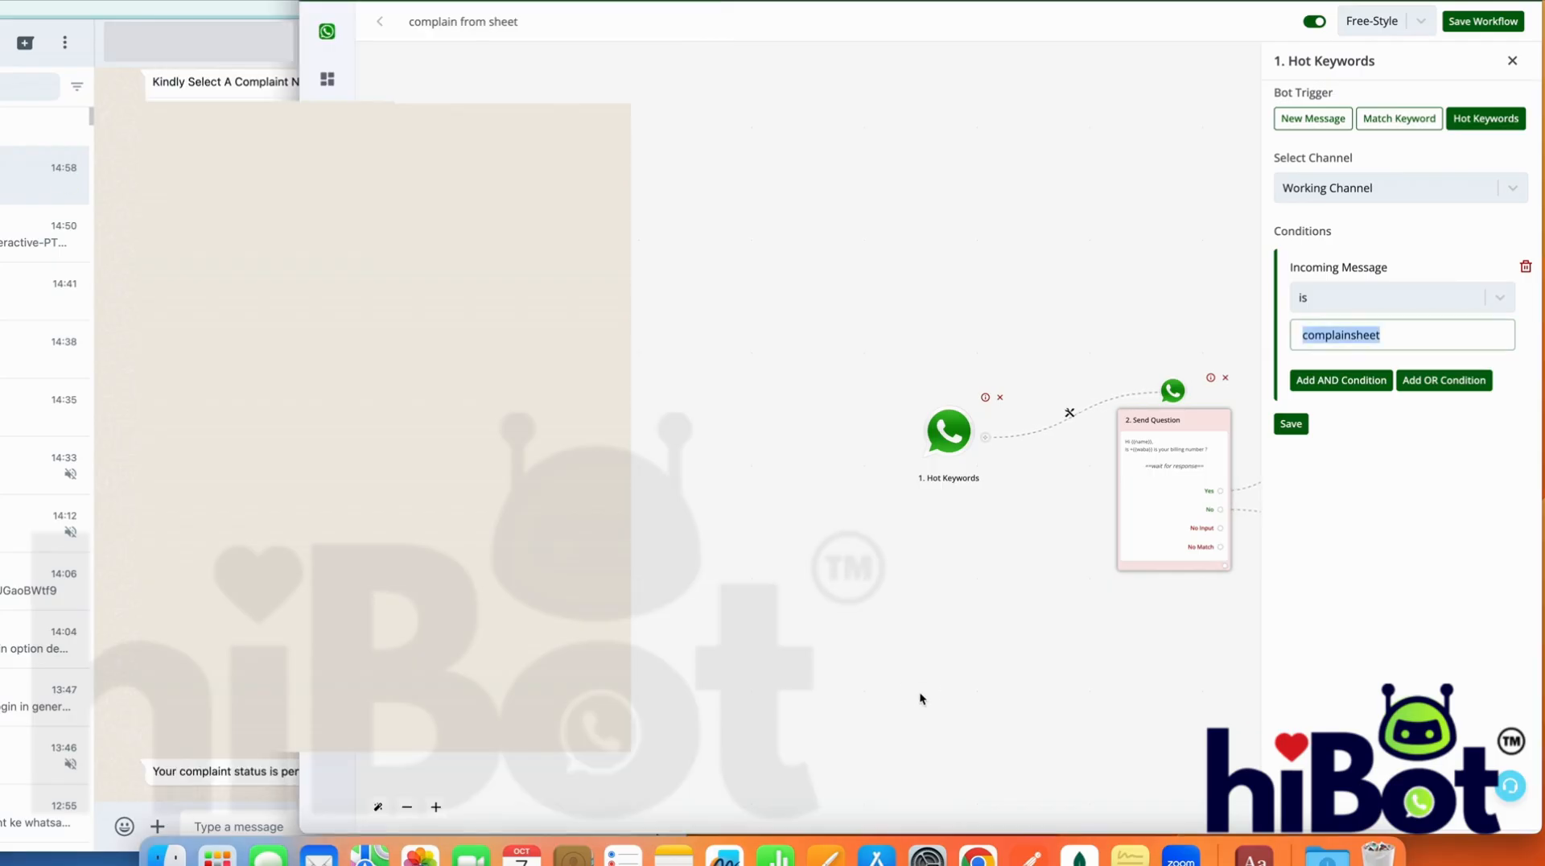
{"action": "left_click_drag", "start_coordinate": [1055, 672], "coordinate": [435, 648]}
{"action": "left_click_drag", "start_coordinate": [1113, 563], "coordinate": [761, 544]}
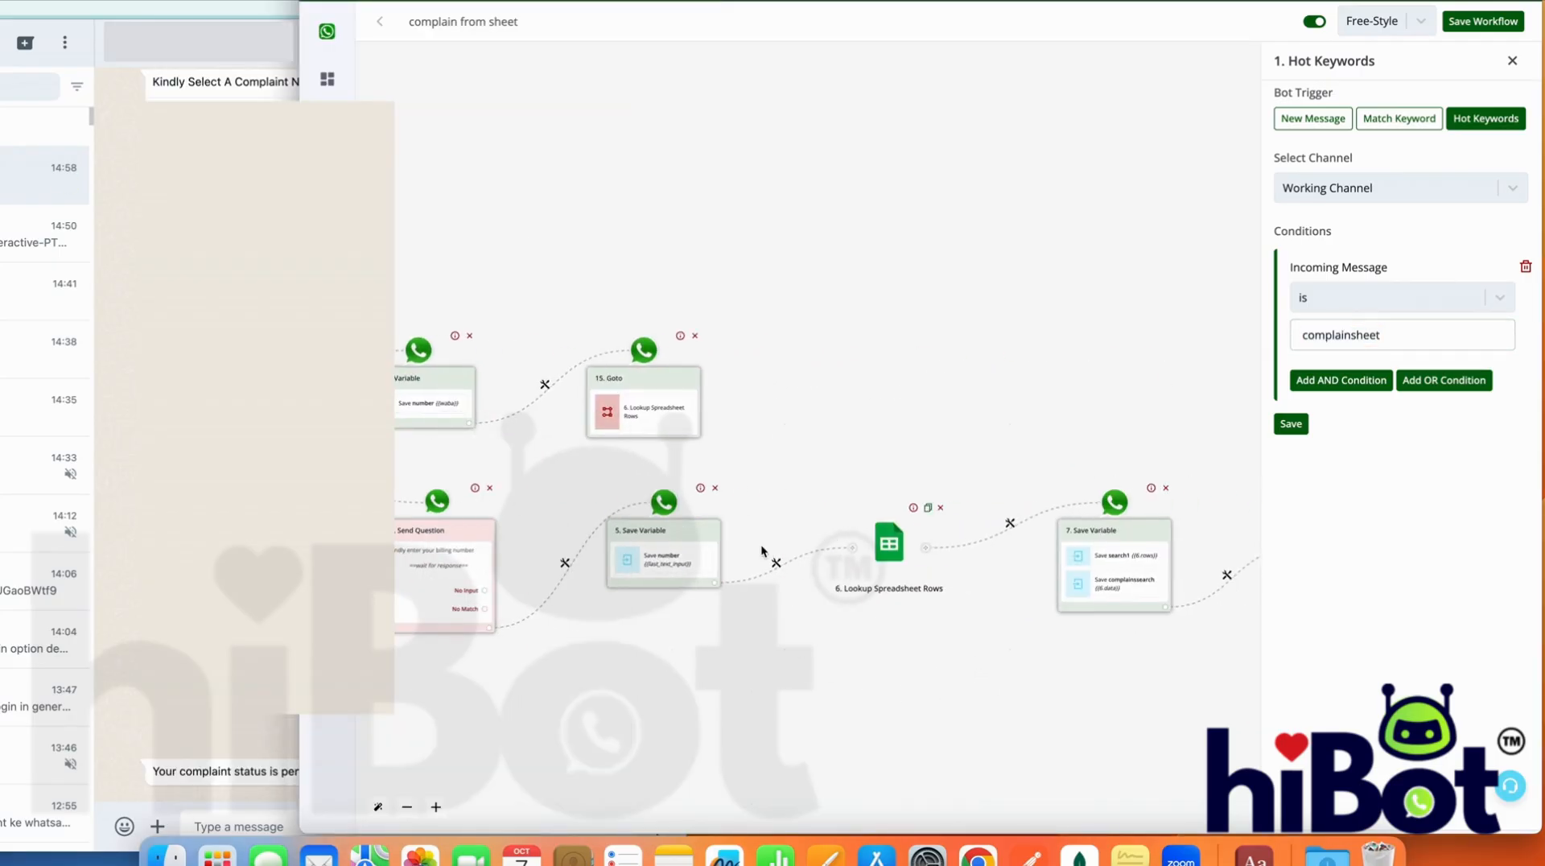